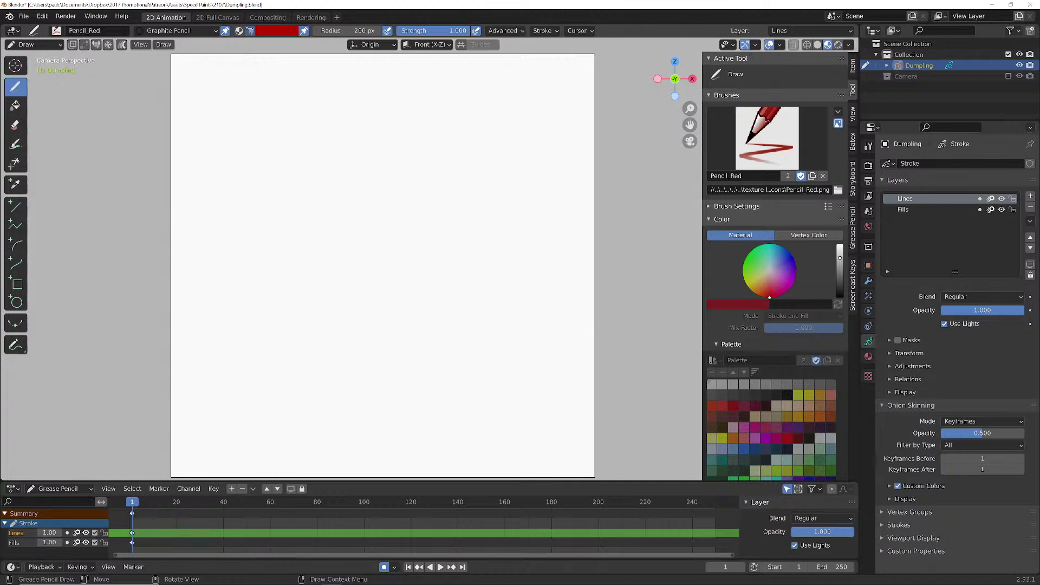
- Check the progress of the additional materials download in Clip Studio and return to Blender
mouse_move(458, 583)
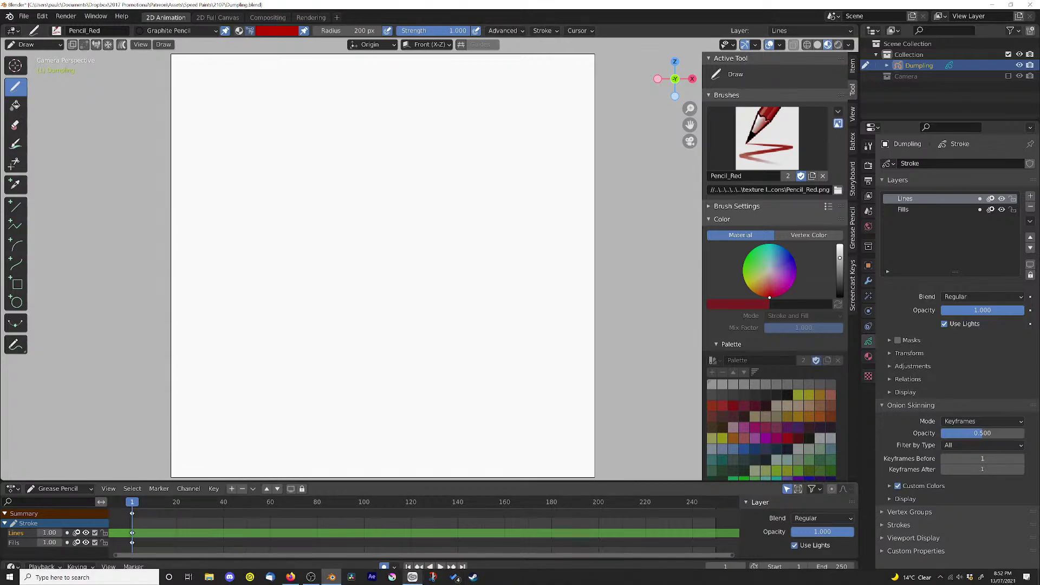
click(413, 577)
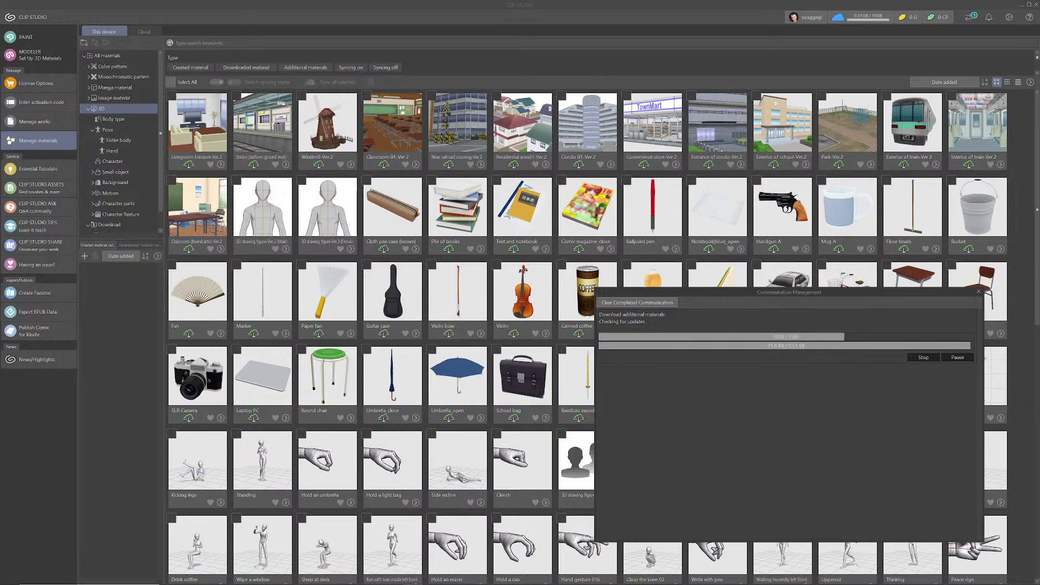
click(332, 576)
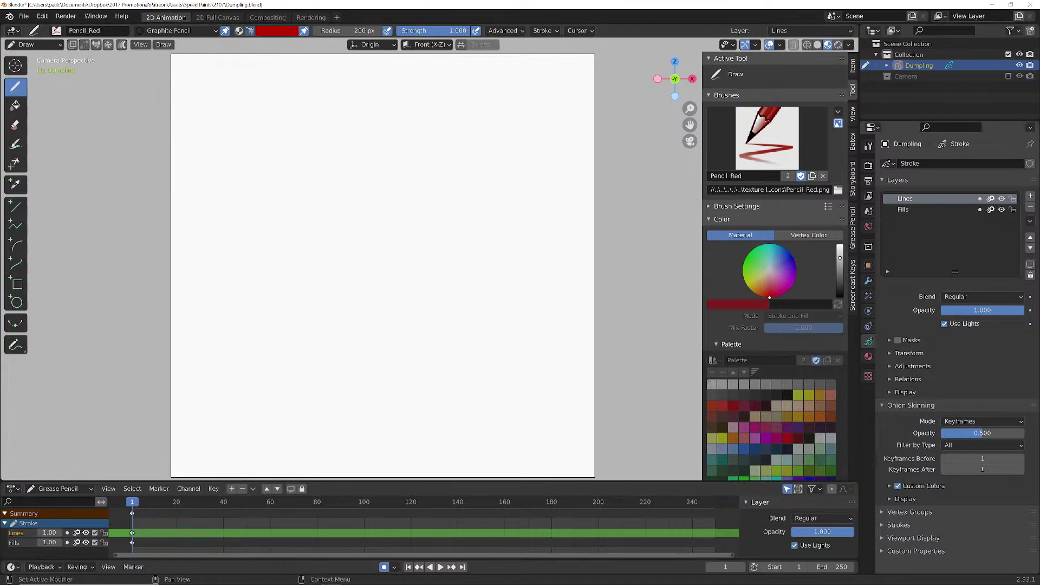
- Enlarge the Outliner area and turn it into an Image Editor
drag(948, 120, 948, 192)
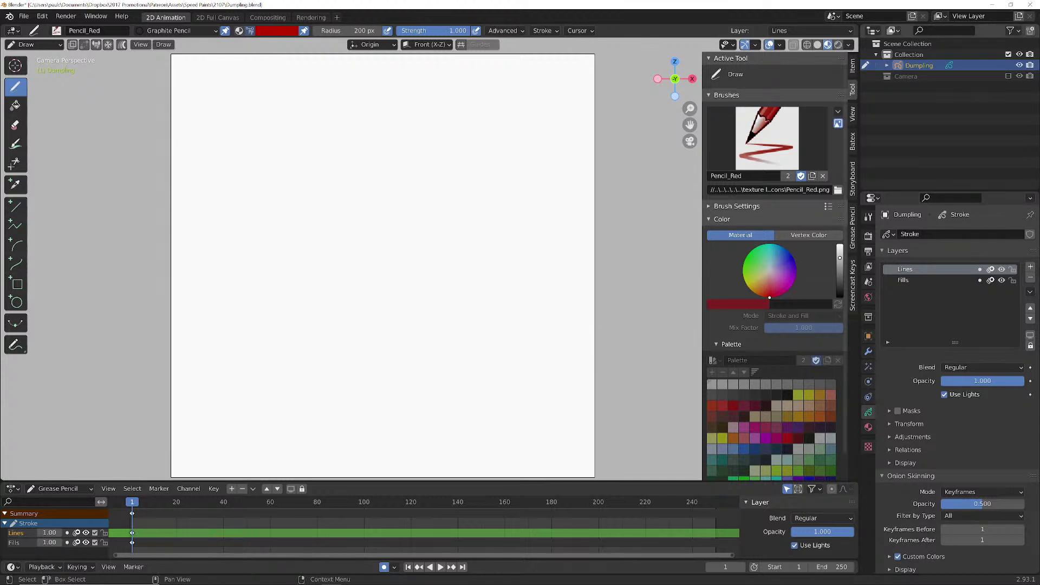
click(873, 30)
click(512, 73)
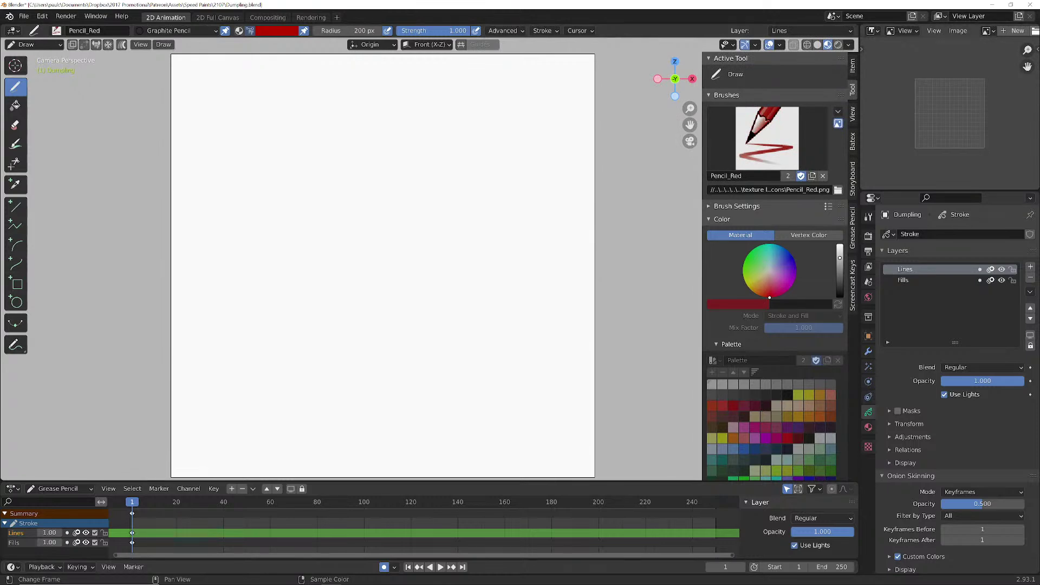
- Load the Dumpling.png reference image into the Image Editor from the Speed Paints 2107 folder
click(1035, 30)
click(402, 117)
double_click(488, 258)
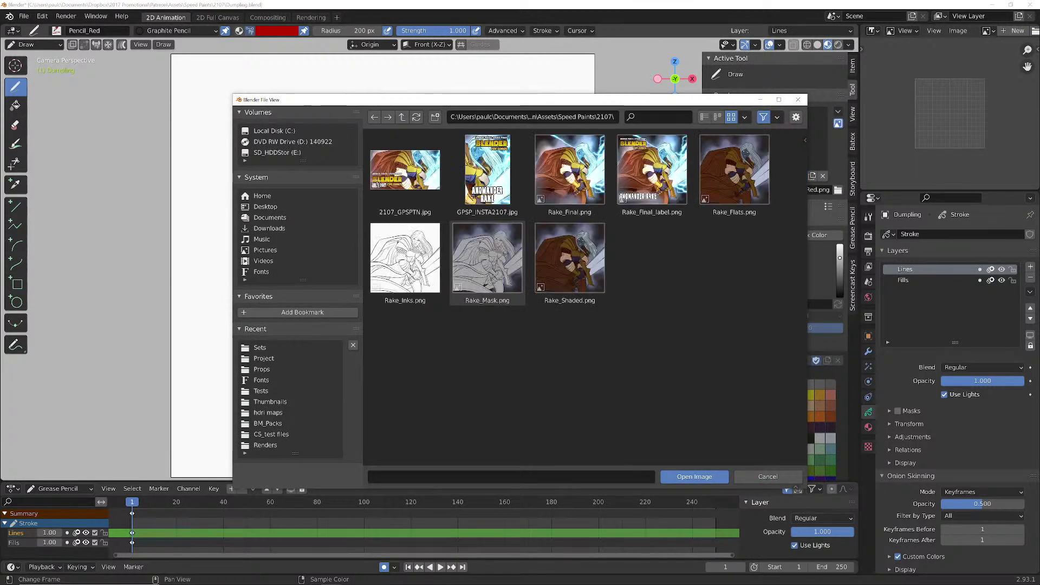
click(402, 117)
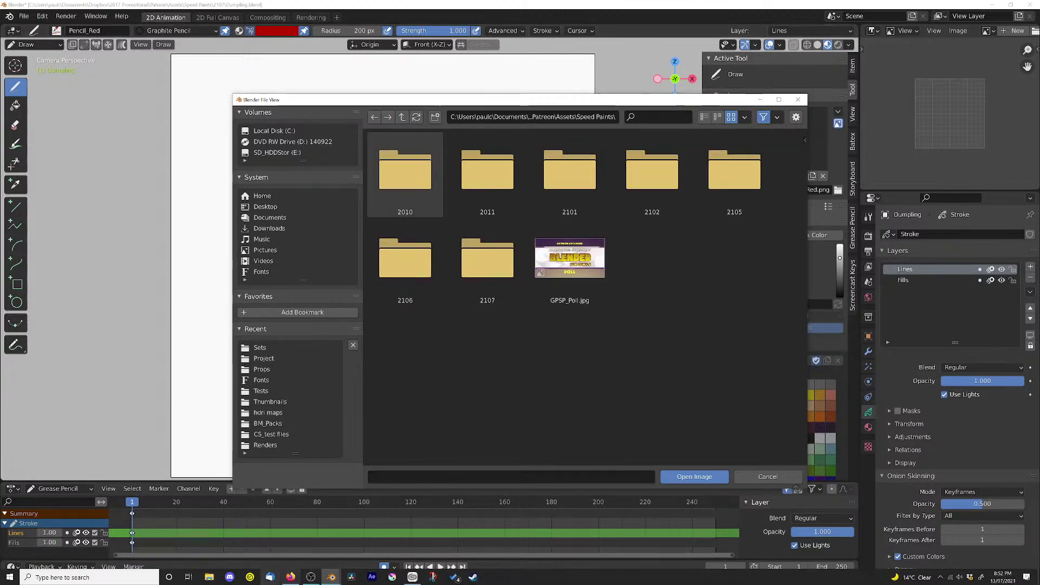
click(209, 577)
drag(558, 66, 0, 103)
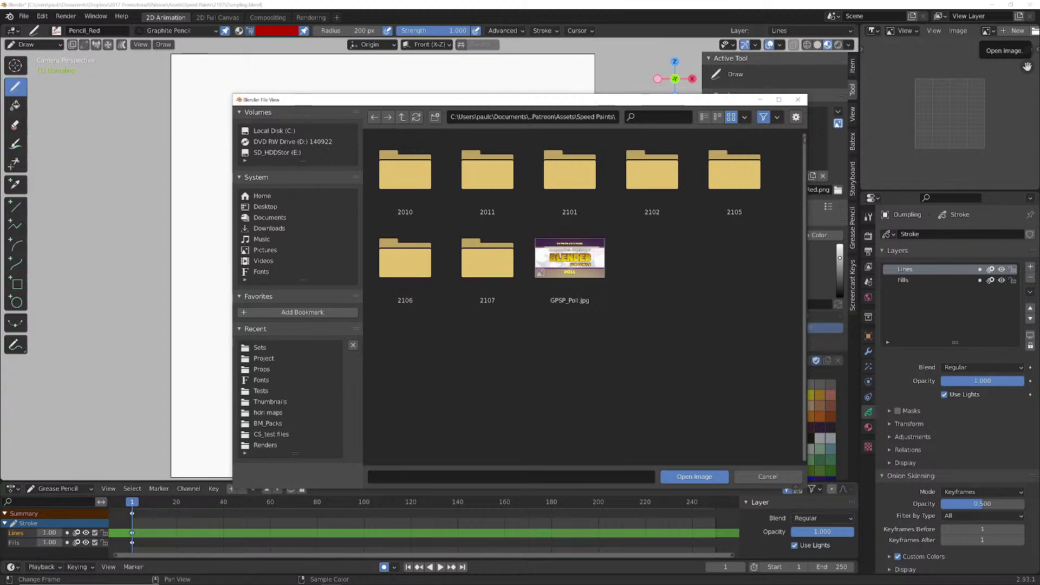
double_click(487, 260)
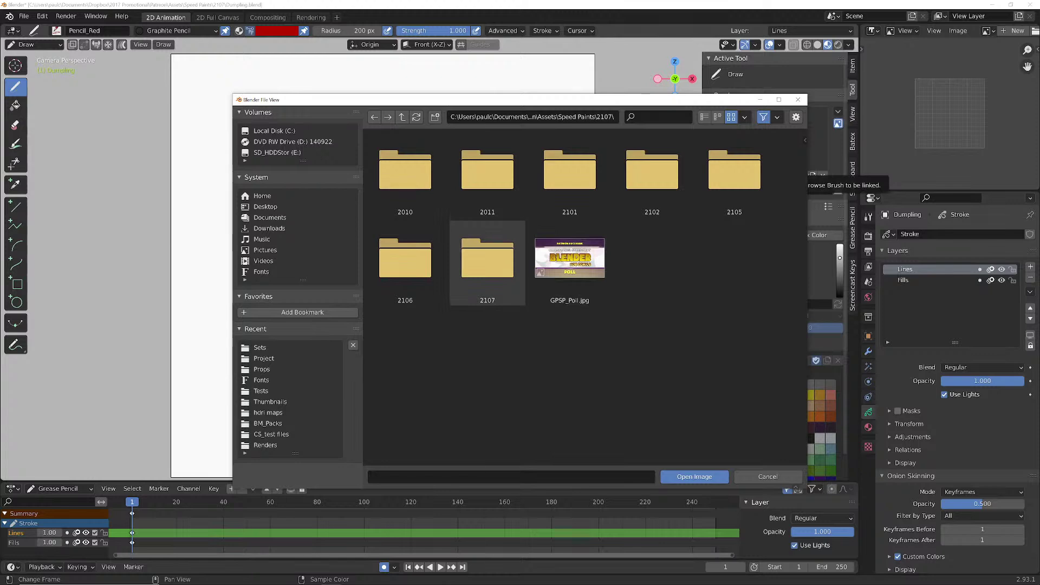
double_click(406, 179)
click(405, 176)
click(694, 476)
- Widen and heighten the Image Editor area and frame the reference character's head and upper body in it
scroll(950, 114, down, 3)
middle_drag(949, 109, 962, 134)
drag(859, 157, 774, 161)
drag(834, 191, 834, 263)
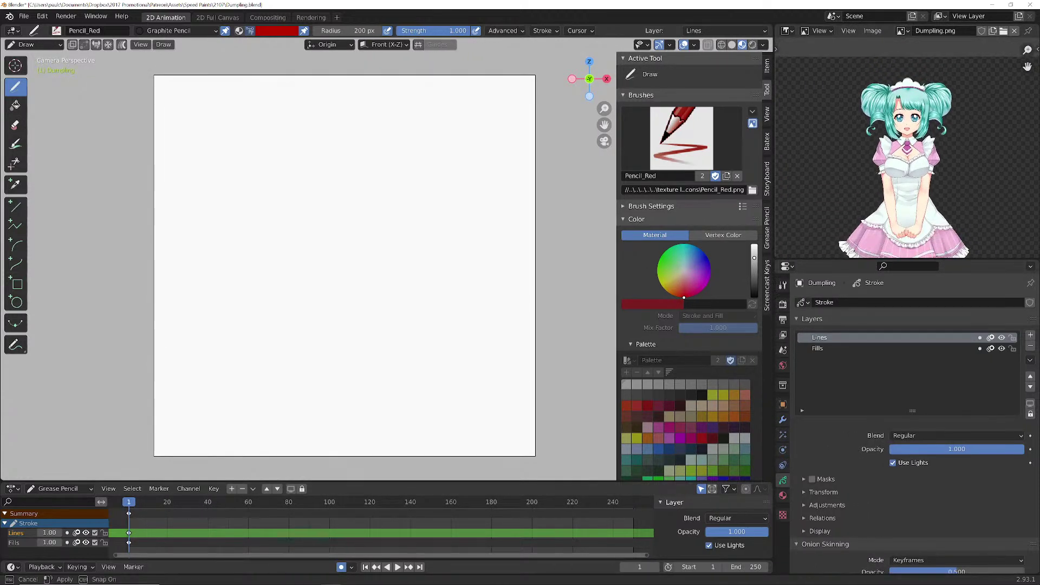
scroll(899, 149, up, 5)
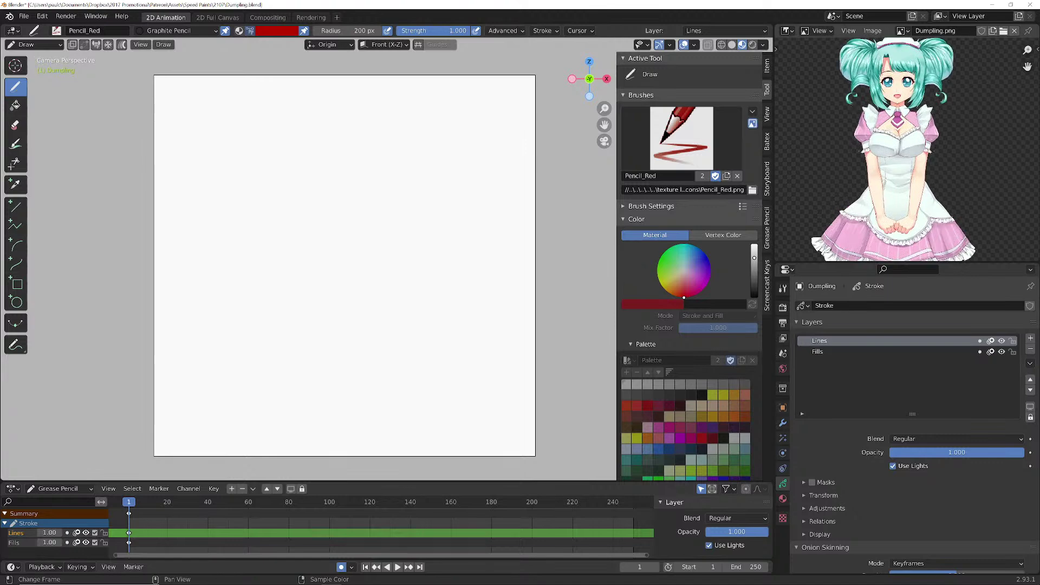
scroll(899, 149, up, 2)
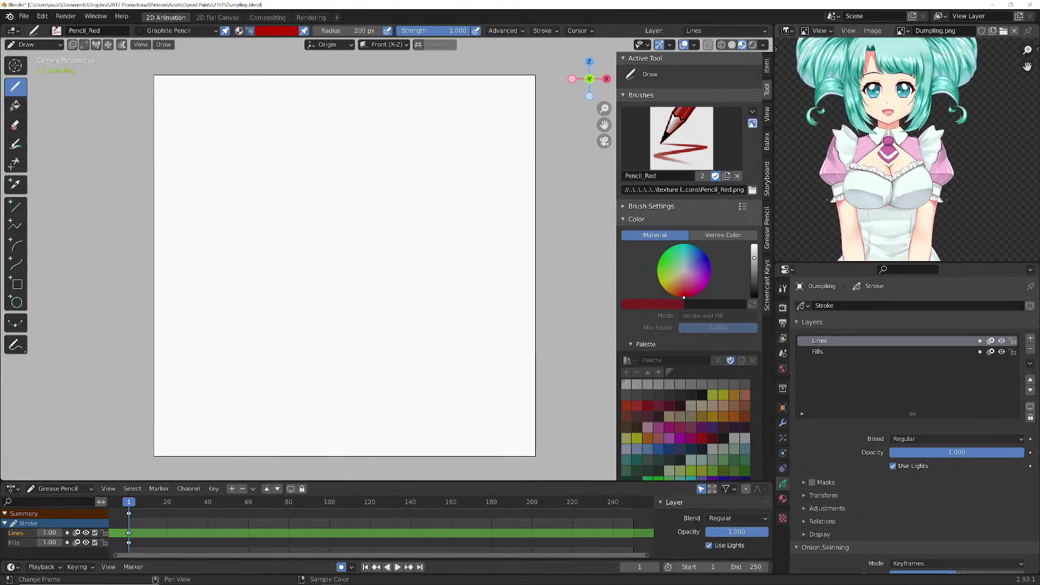
middle_drag(899, 149, 917, 185)
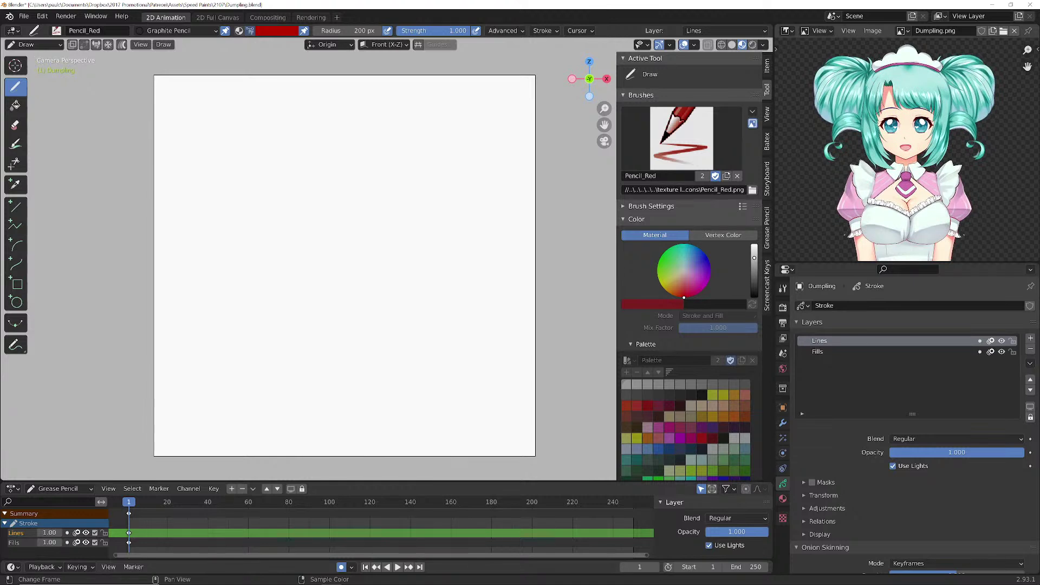
- Switch to Clip Studio, pause the additional materials download and close the Communication Management window
mouse_move(319, 584)
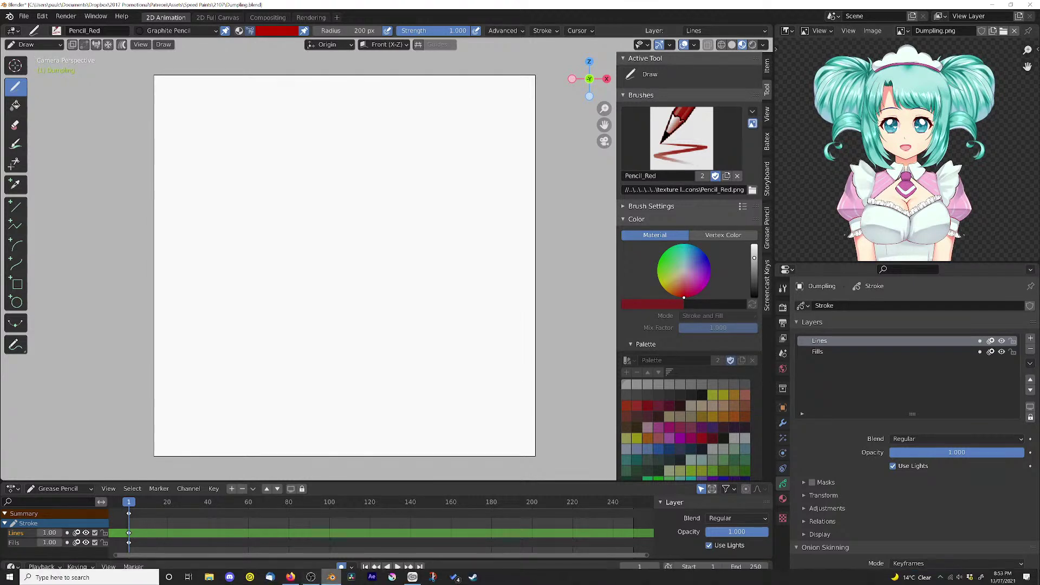
mouse_move(412, 577)
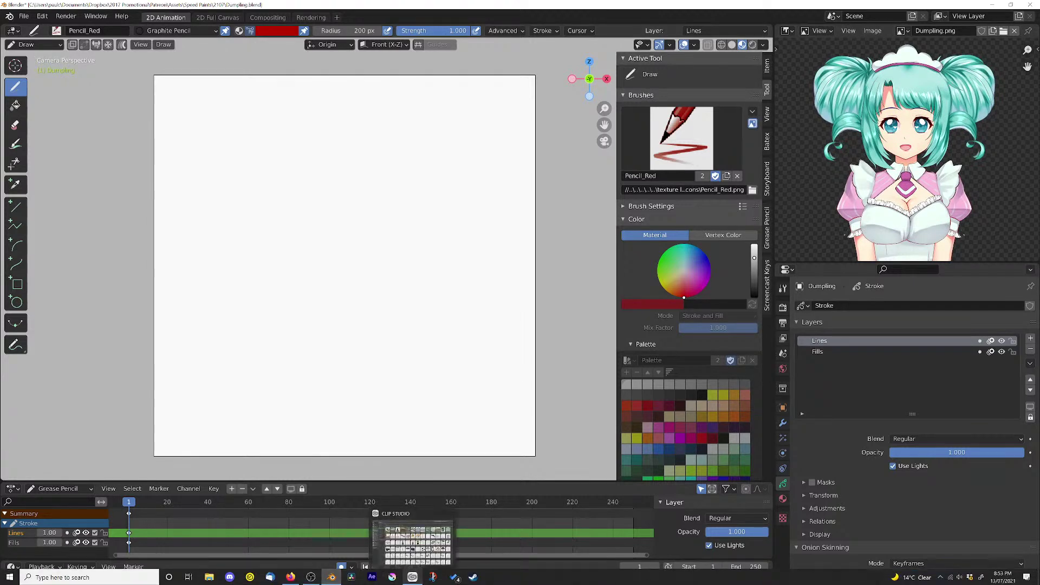
click(412, 577)
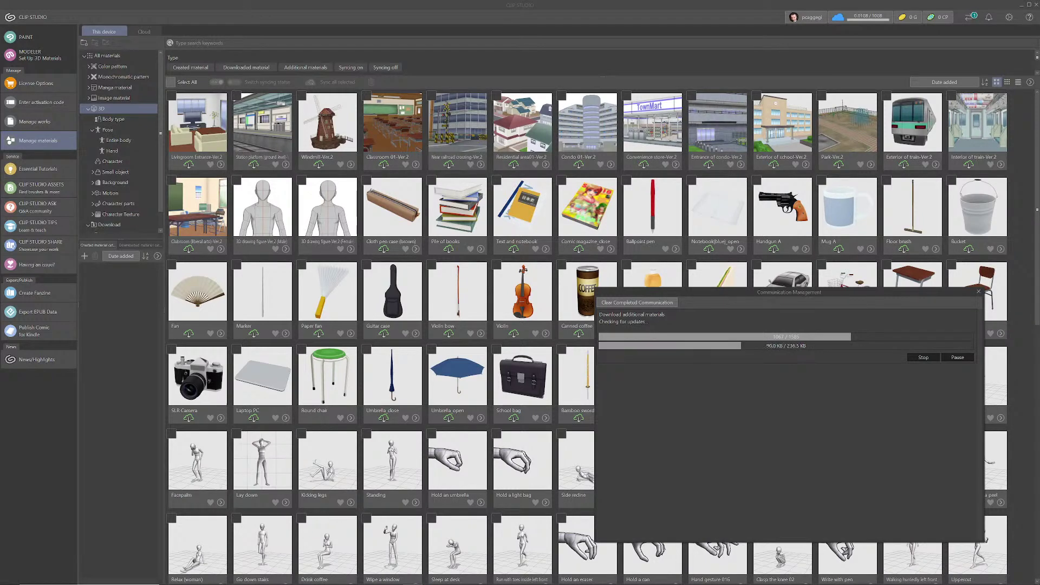
drag(853, 294, 778, 185)
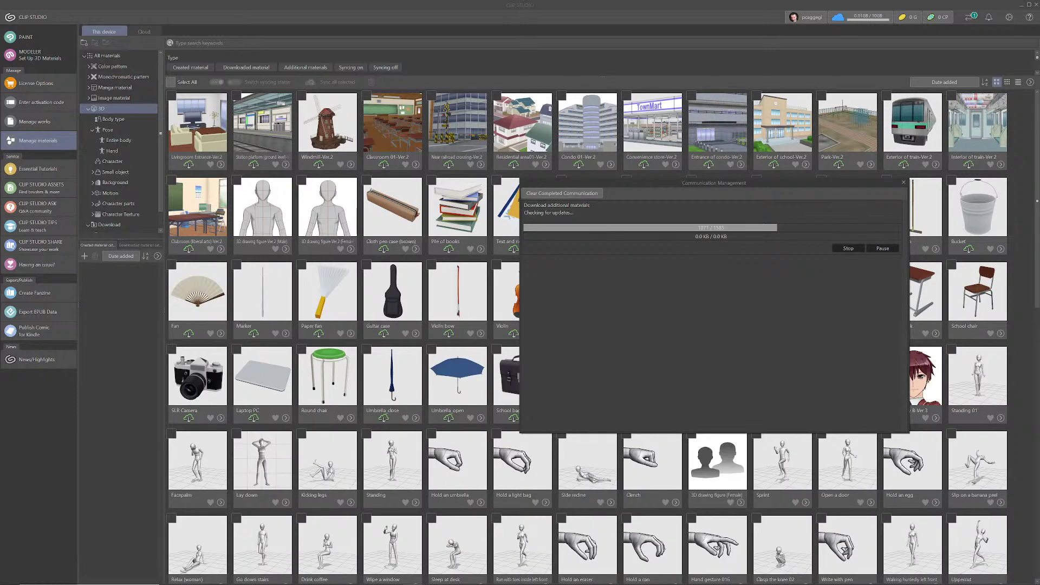
click(882, 248)
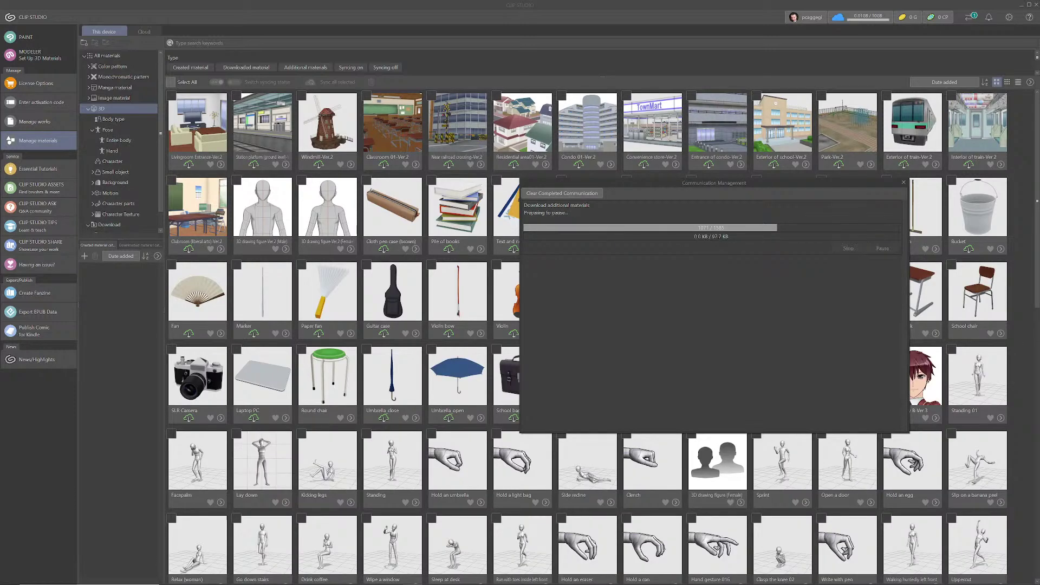
click(904, 183)
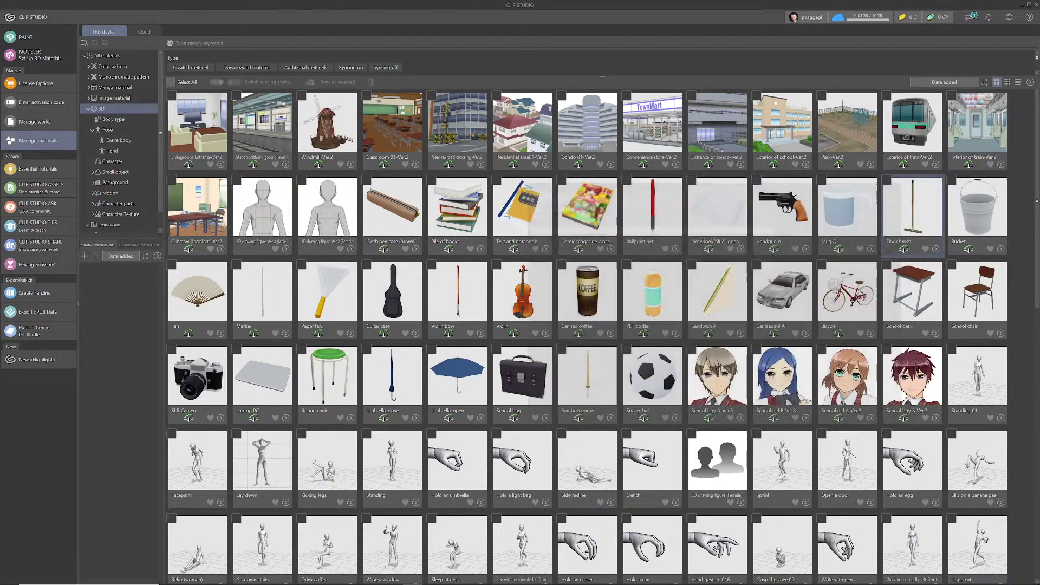
- Browse the 3D materials, launch Clip Studio Paint and create a new 1080 x 1080 px illustration at 72 dpi
scroll(905, 186, down, 10)
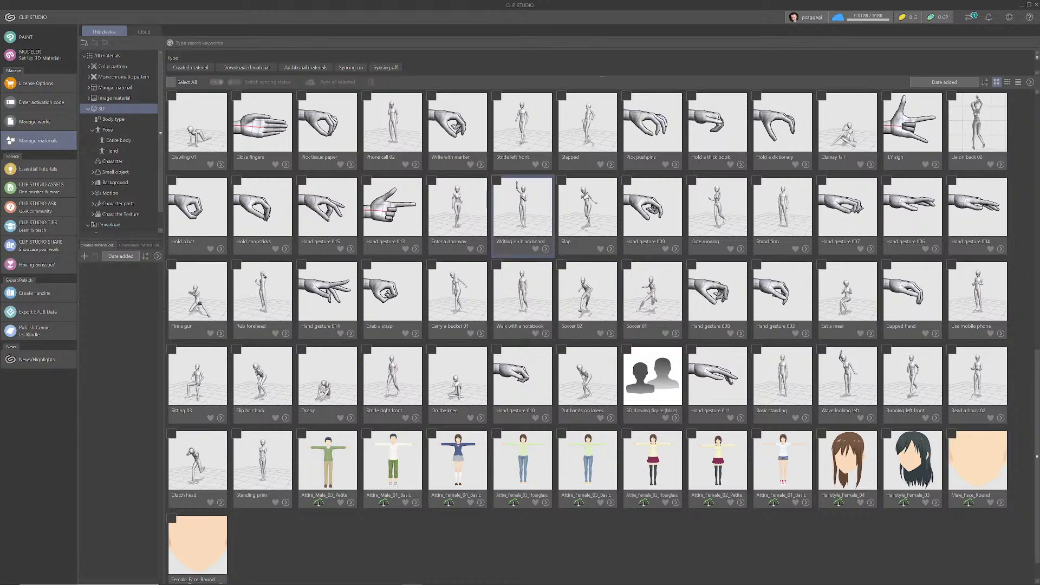
scroll(523, 216, up, 3)
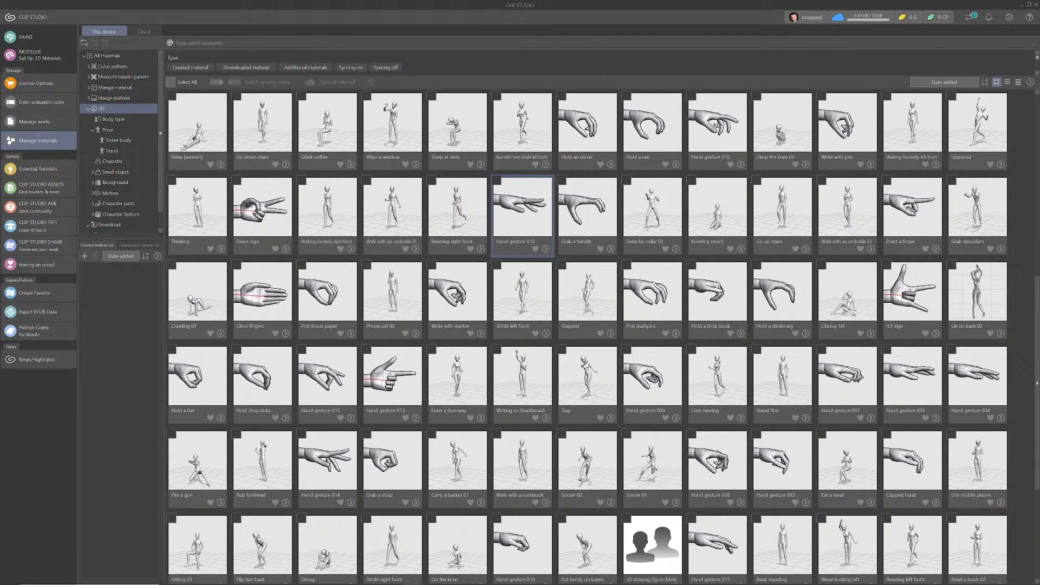
scroll(522, 217, down, 1)
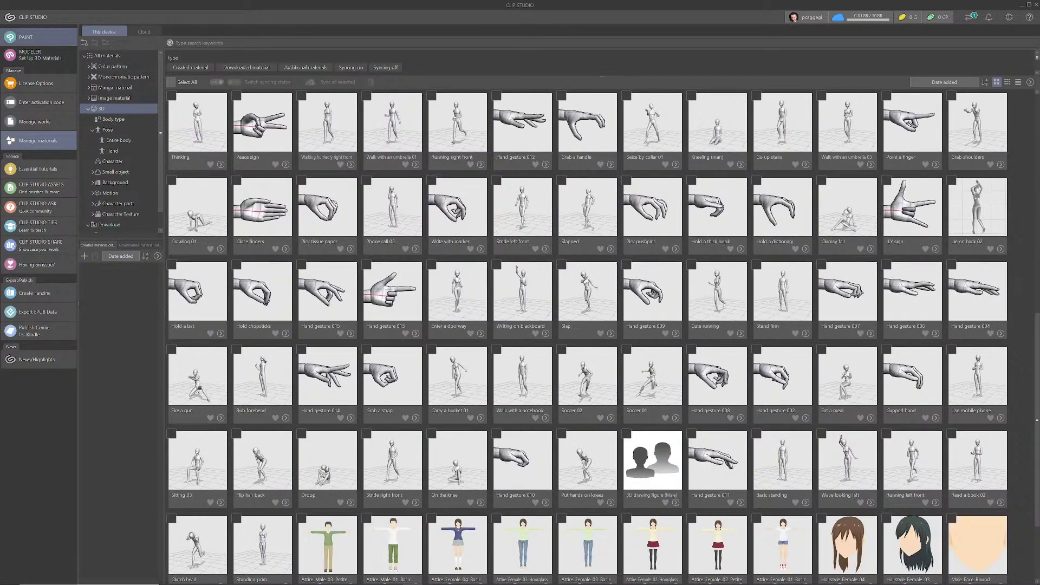
click(27, 37)
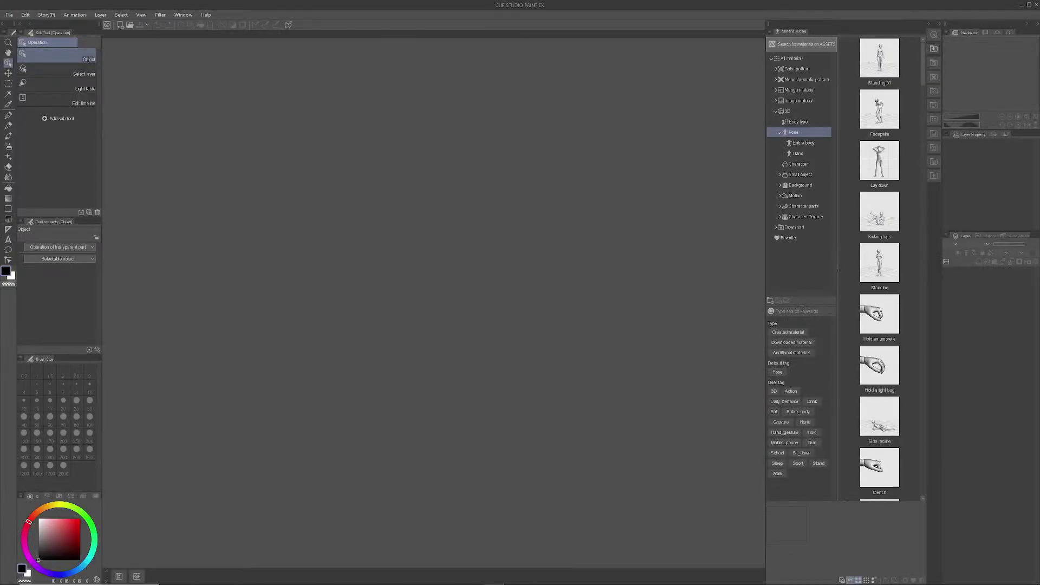
click(9, 15)
click(21, 23)
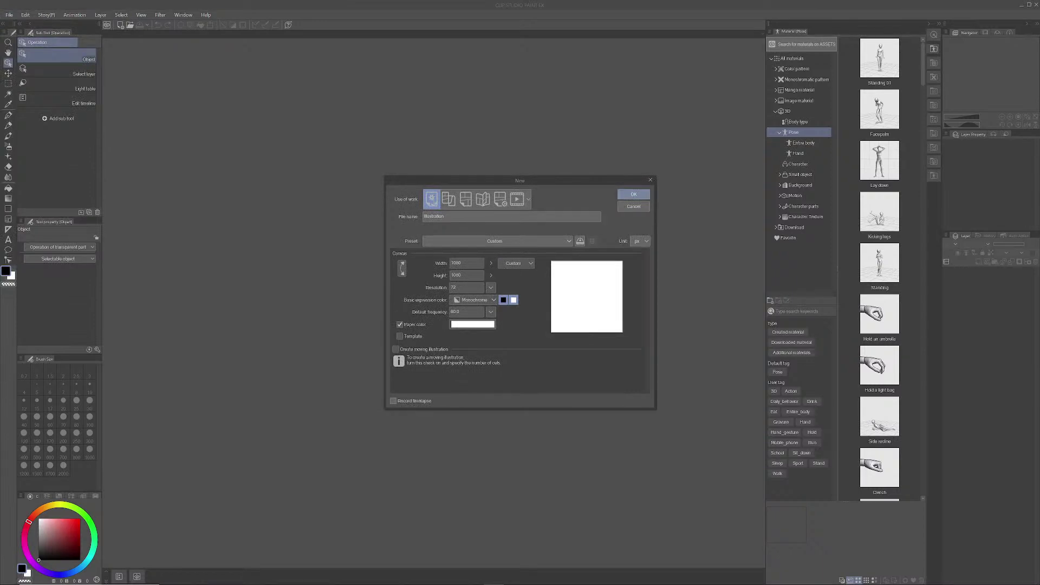
click(633, 194)
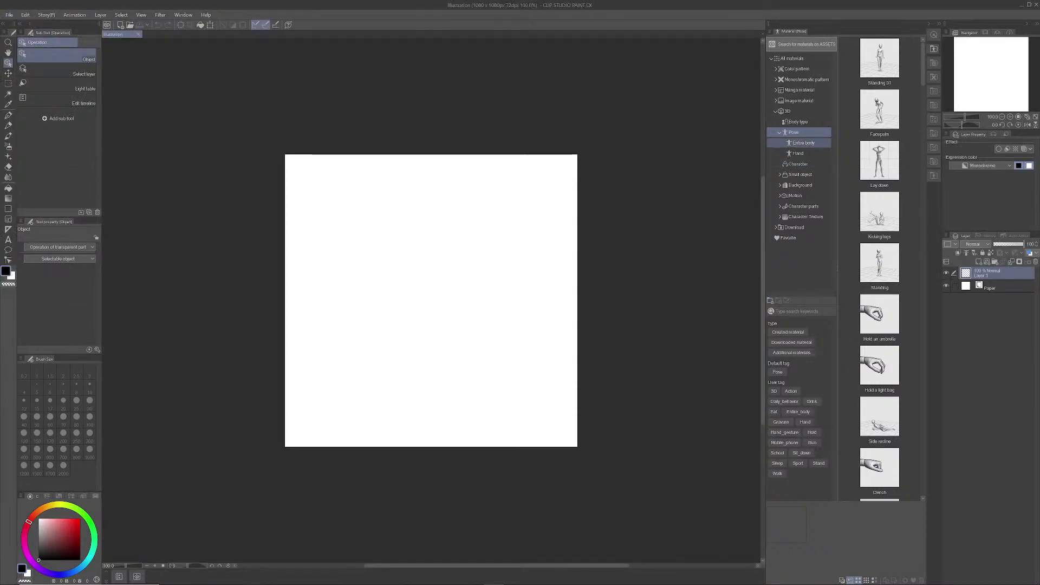
- Place the 3D drawing figure Ver.2 (Female) body type on the canvas and enlarge the canvas view to 150%
click(799, 122)
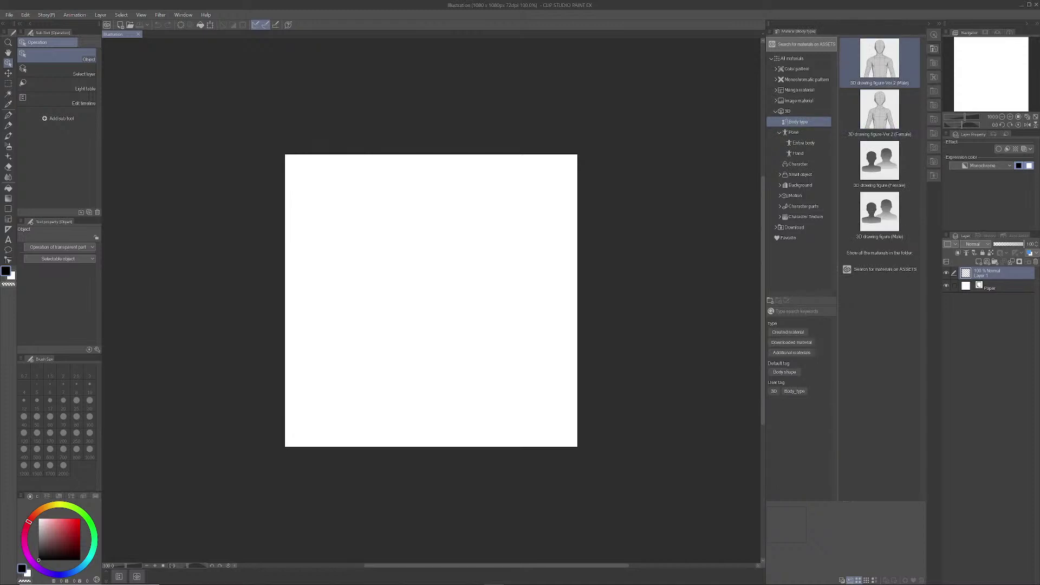
mouse_move(879, 111)
mouse_down()
mouse_move(370, 282)
mouse_move(450, 262)
mouse_up()
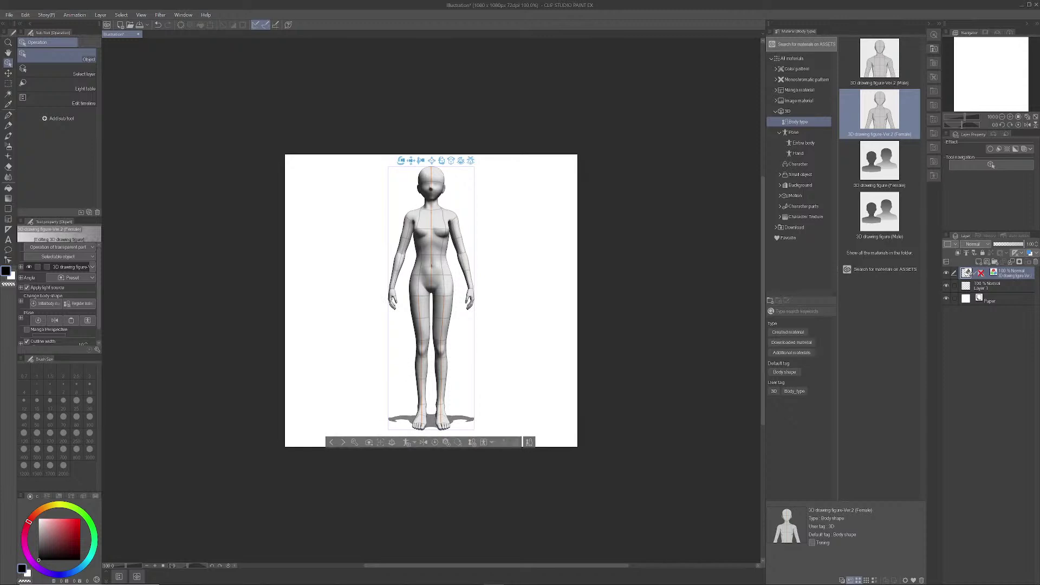
click(155, 566)
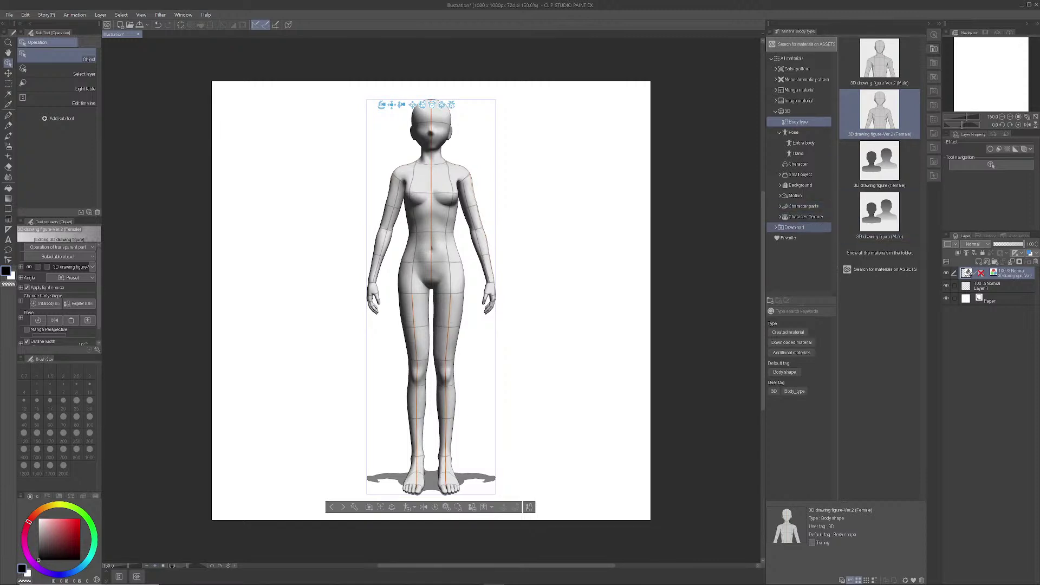
- Find and launch the Windows Magnifier app, and minimize its window
mouse_move(229, 579)
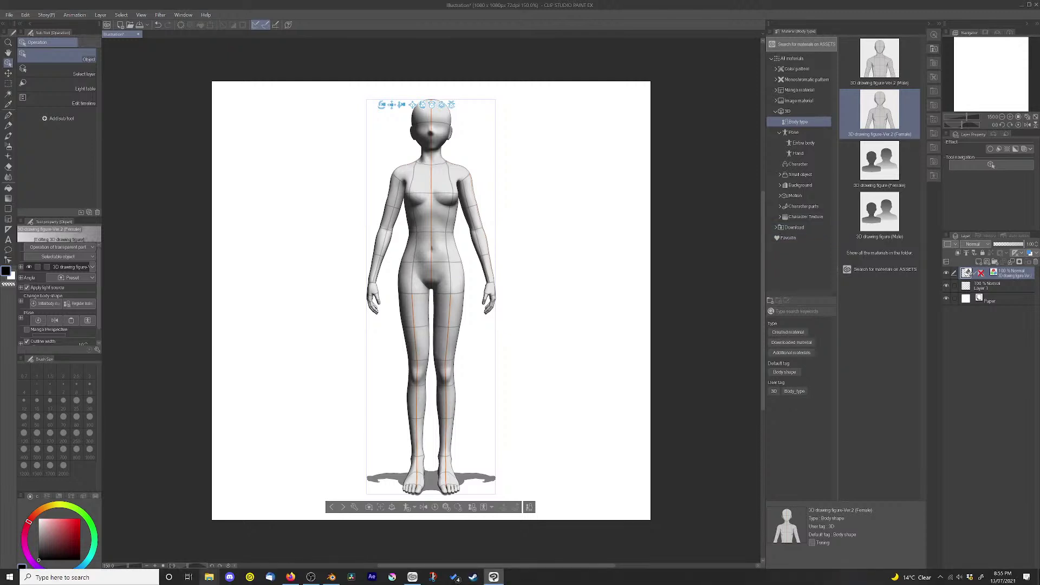
click(92, 577)
text(mag)
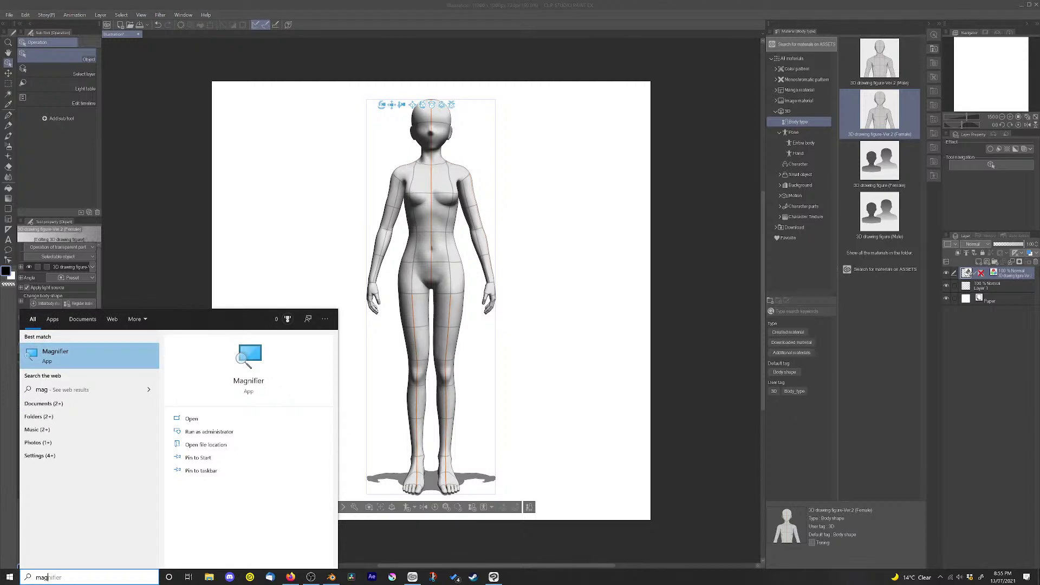
key(Return)
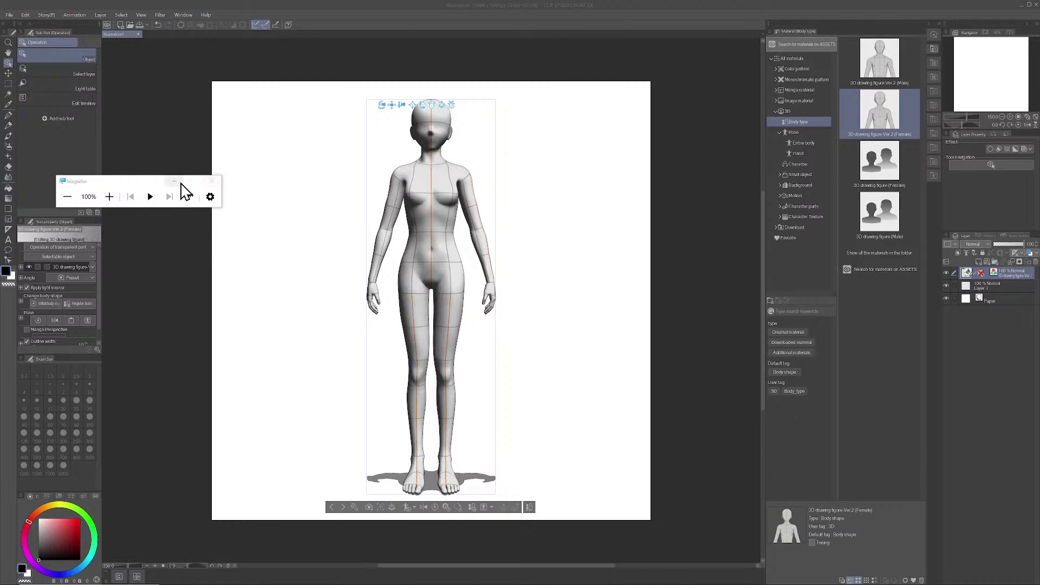
click(174, 182)
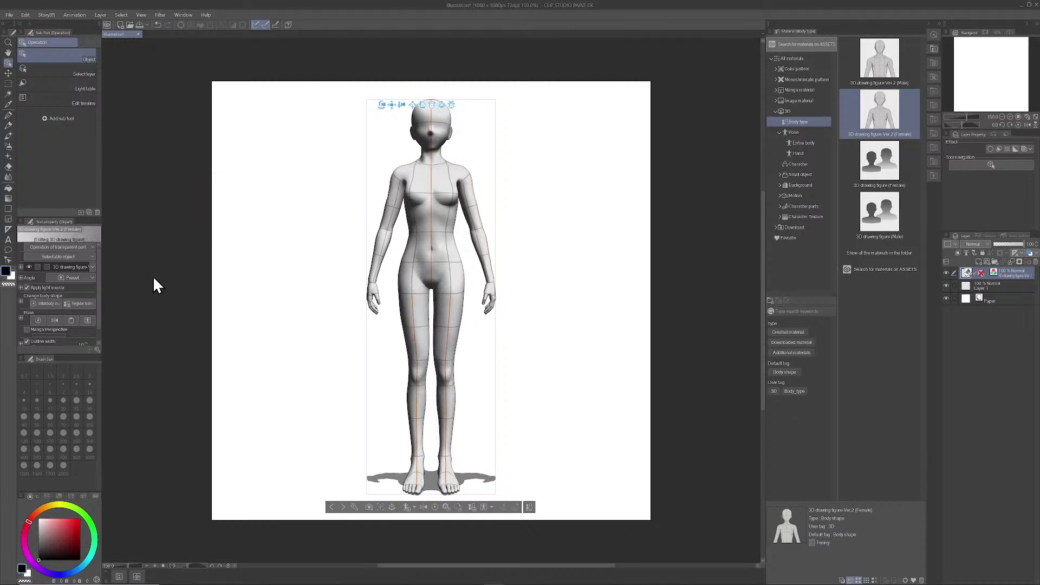
- Check the character reference and blank canvas in Blender, and return to Clip Studio Paint
click(331, 577)
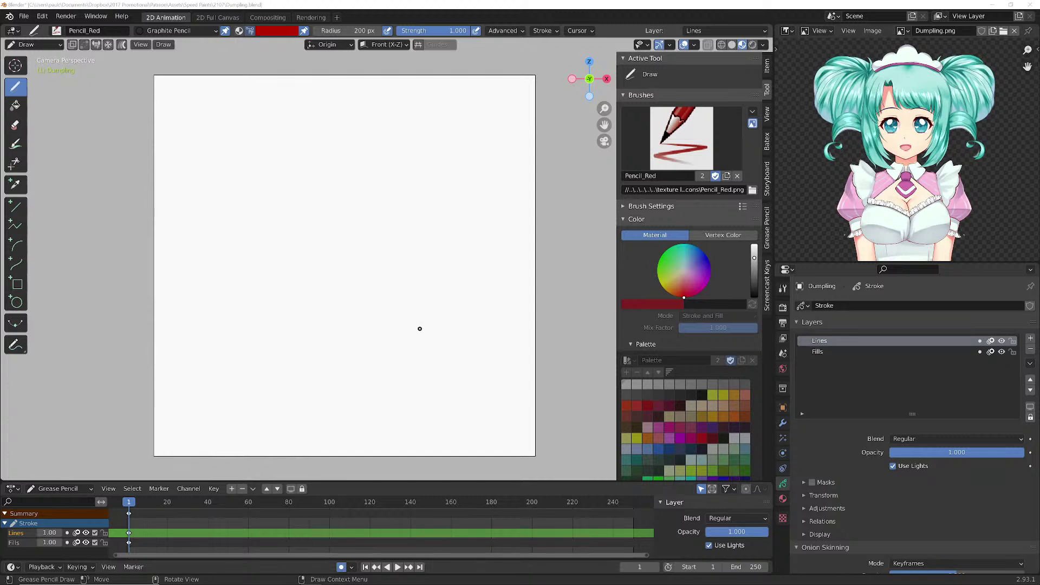
mouse_move(513, 578)
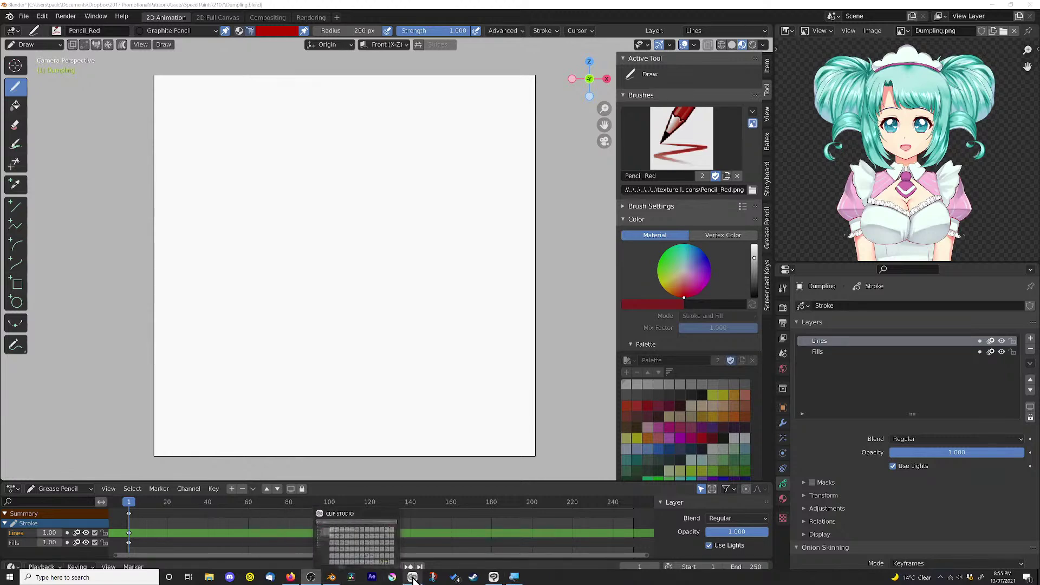
mouse_move(413, 578)
click(493, 576)
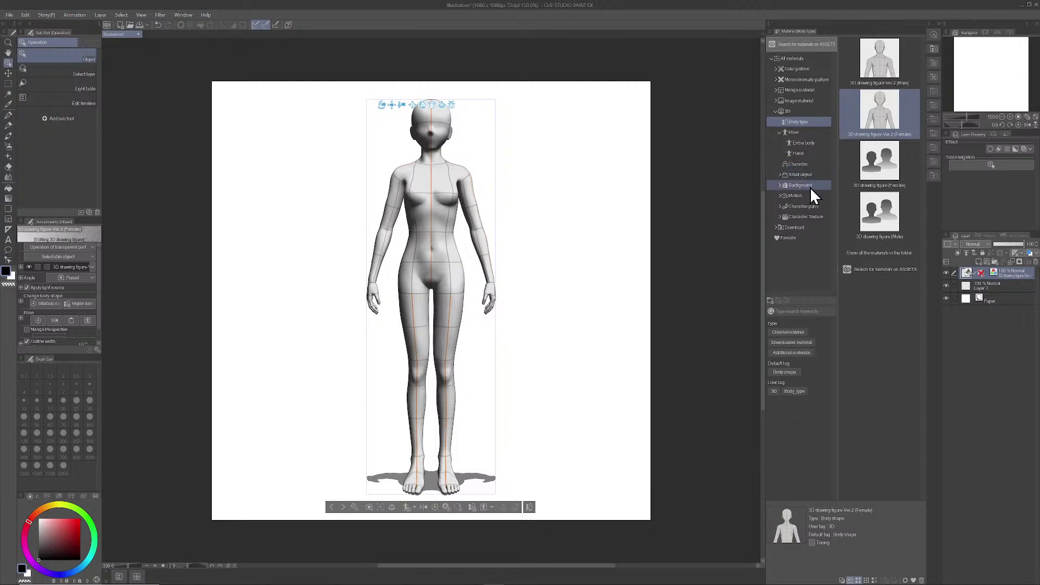
- Browse the Entire body pose materials in a list widened to two columns
click(804, 143)
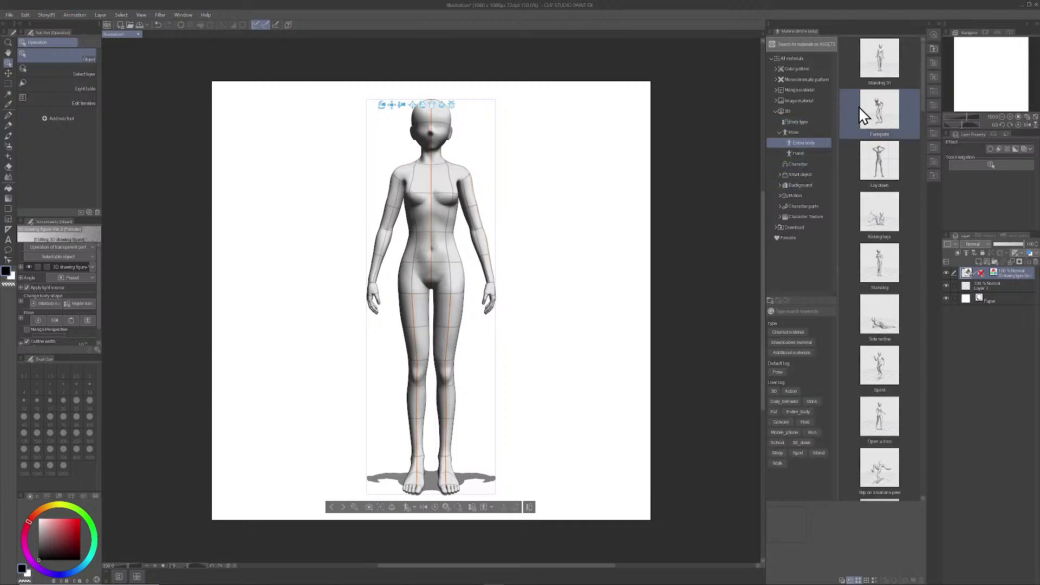
drag(764, 114, 744, 114)
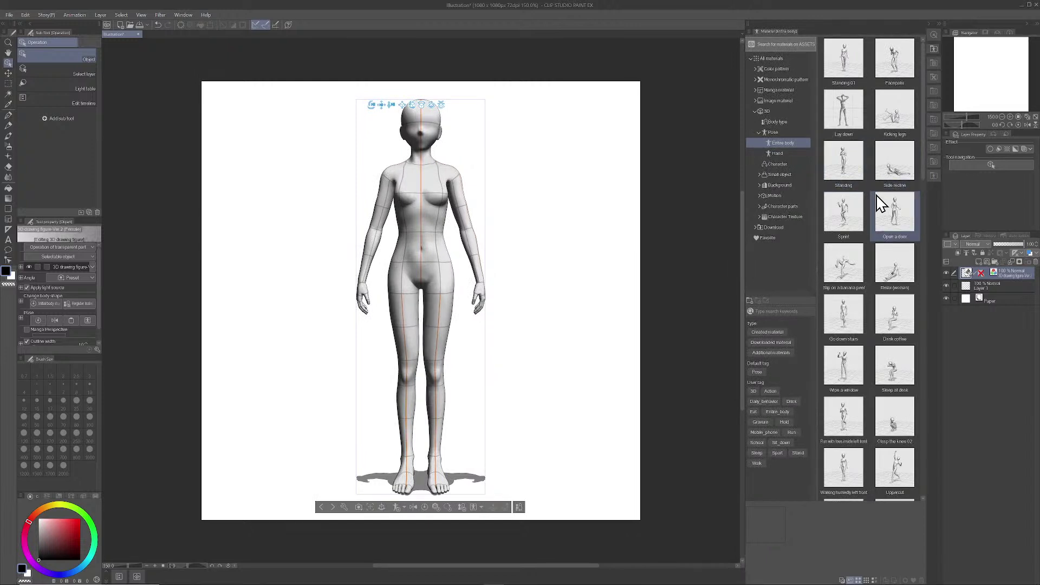
scroll(880, 203, down, 5)
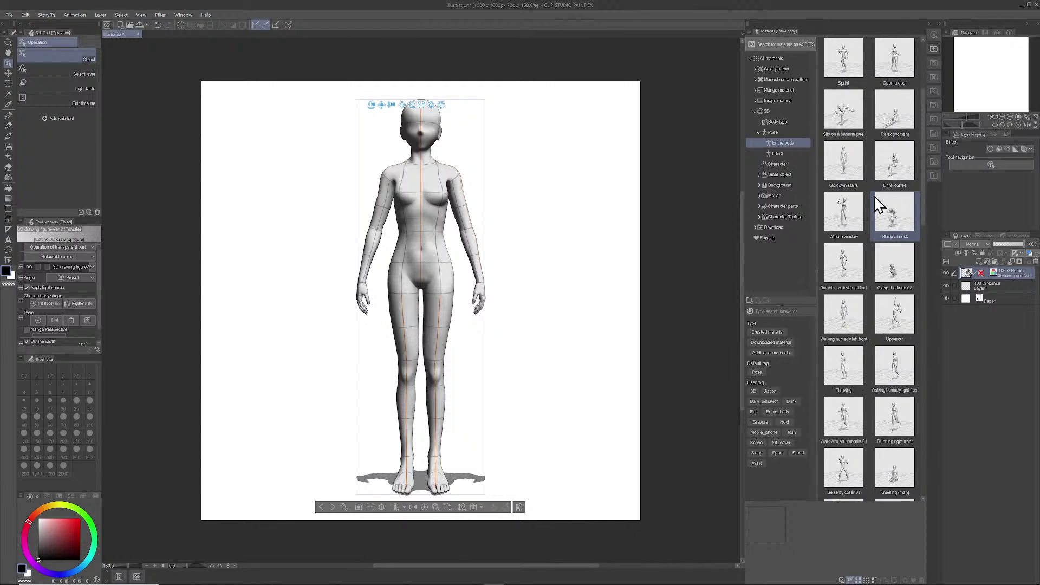
scroll(867, 180, down, 6)
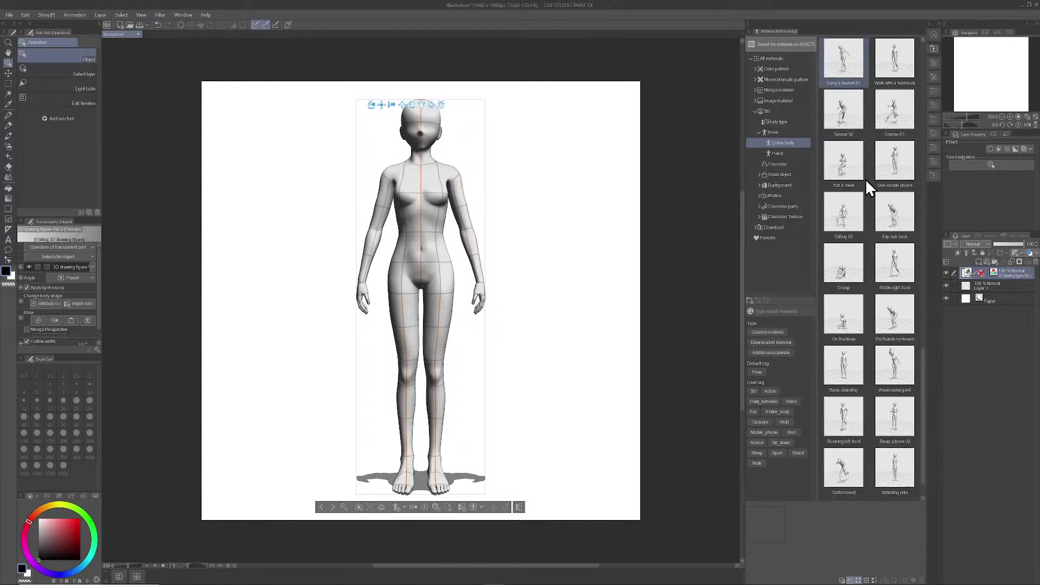
scroll(865, 178, up, 10)
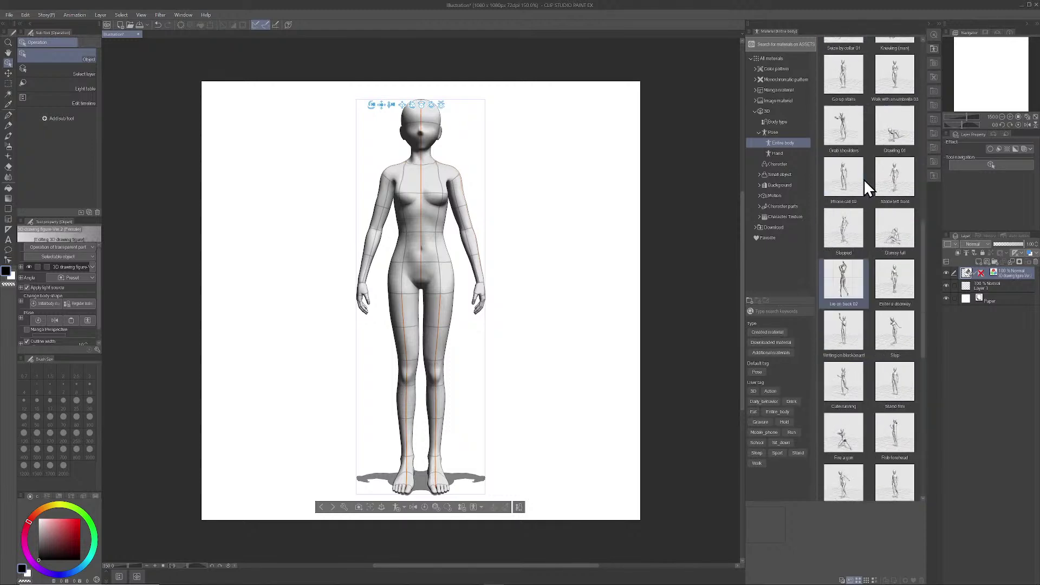
scroll(860, 180, up, 2)
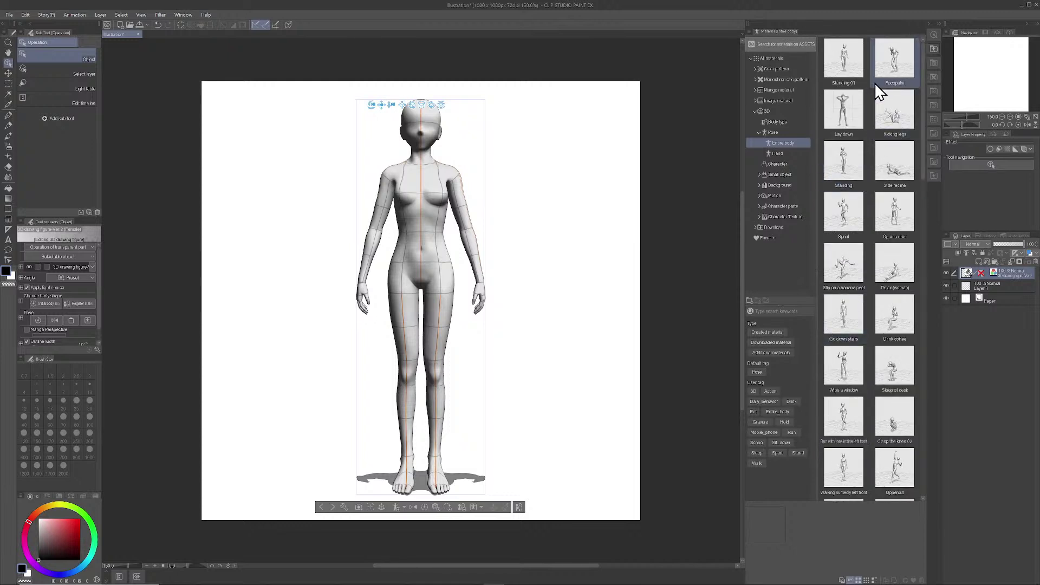
- Apply the Standing 01 pose to the 3D drawing figure and rotate the camera around it
click(849, 65)
drag(851, 65, 440, 278)
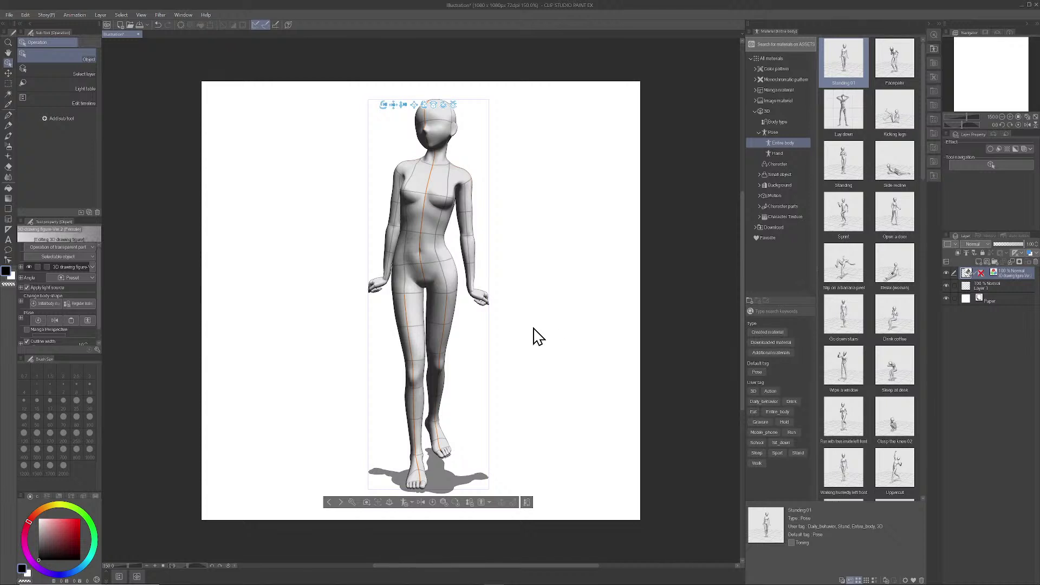
drag(384, 106, 409, 126)
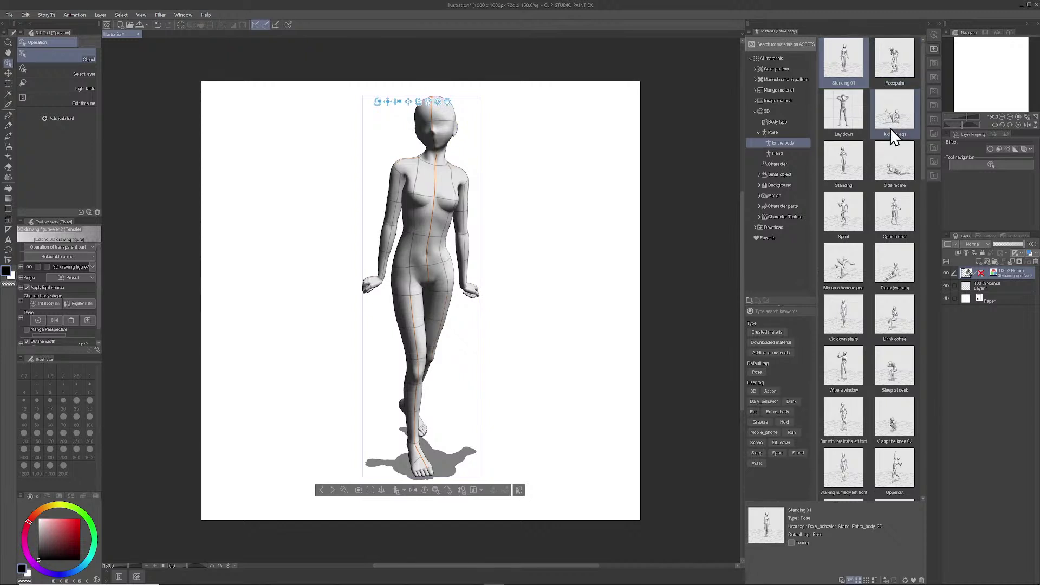
- Try the Standing pose on the figure and switch it back to Standing 01
drag(846, 165, 426, 216)
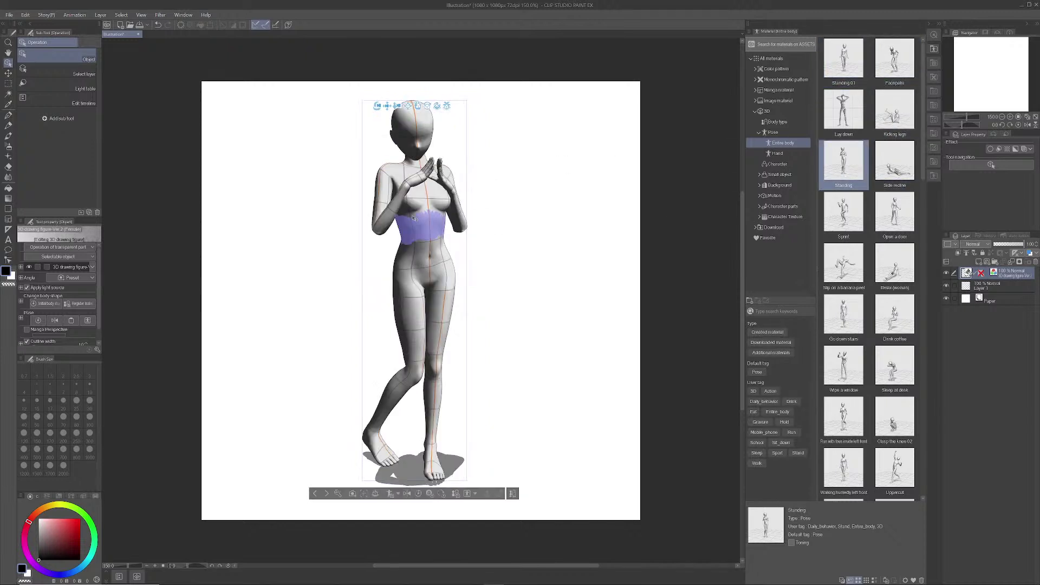
drag(850, 57, 417, 225)
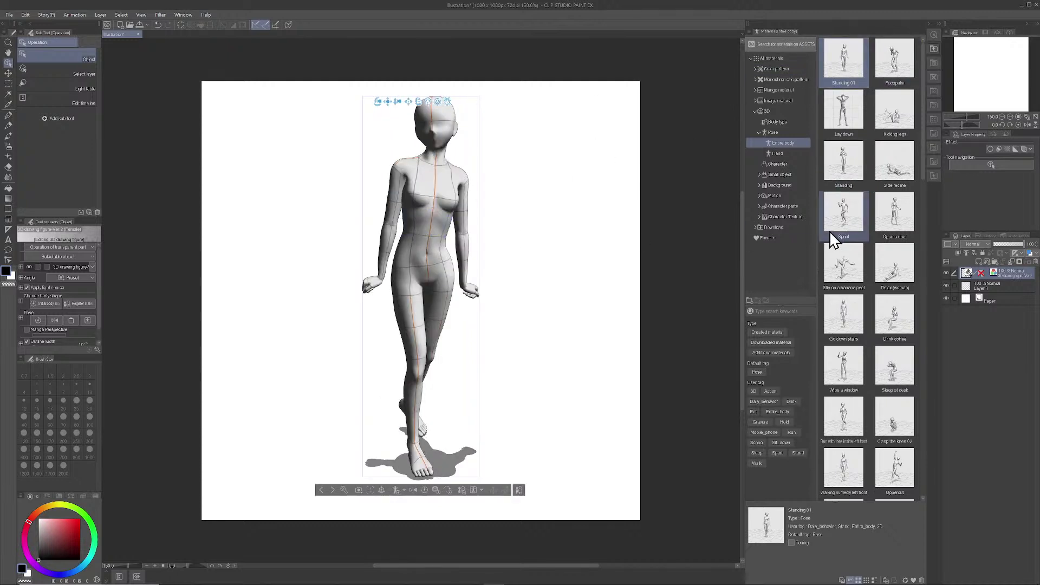
- Try the Thinking pose on the figure from a rotated camera angle, and put the Standing 01 pose back
scroll(888, 174, down, 2)
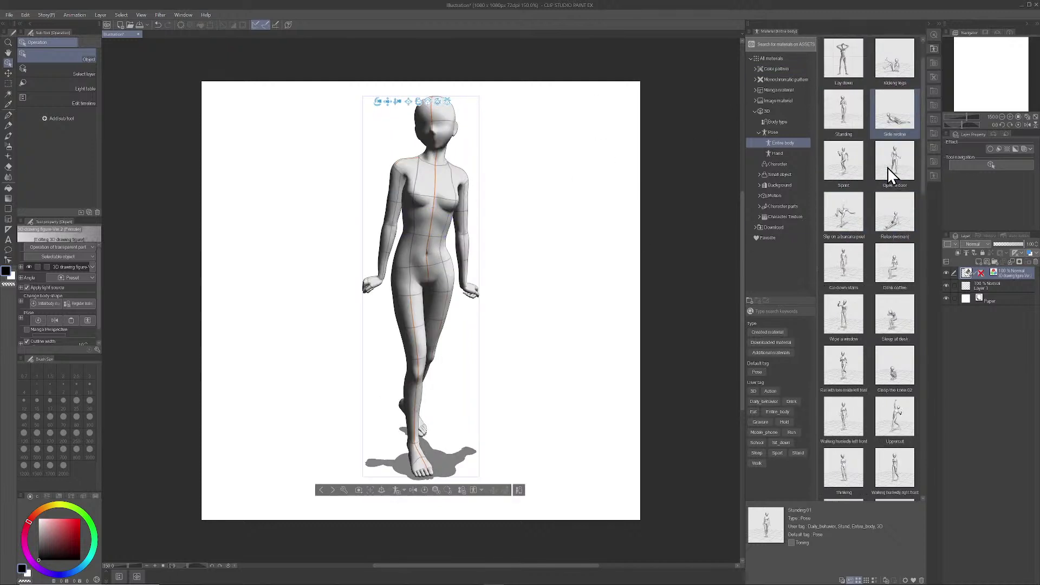
scroll(887, 167, down, 1)
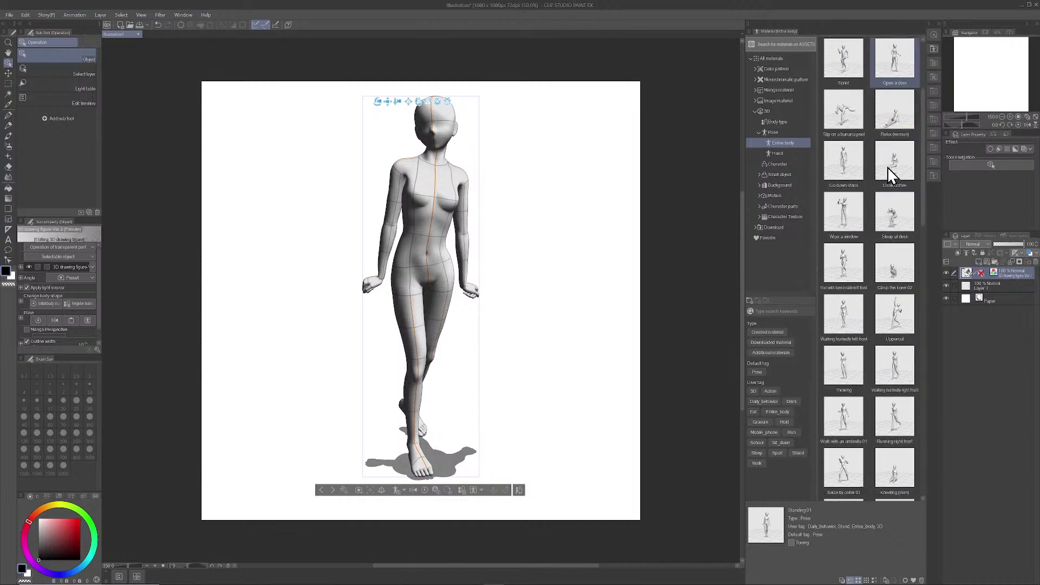
scroll(888, 169, down, 1)
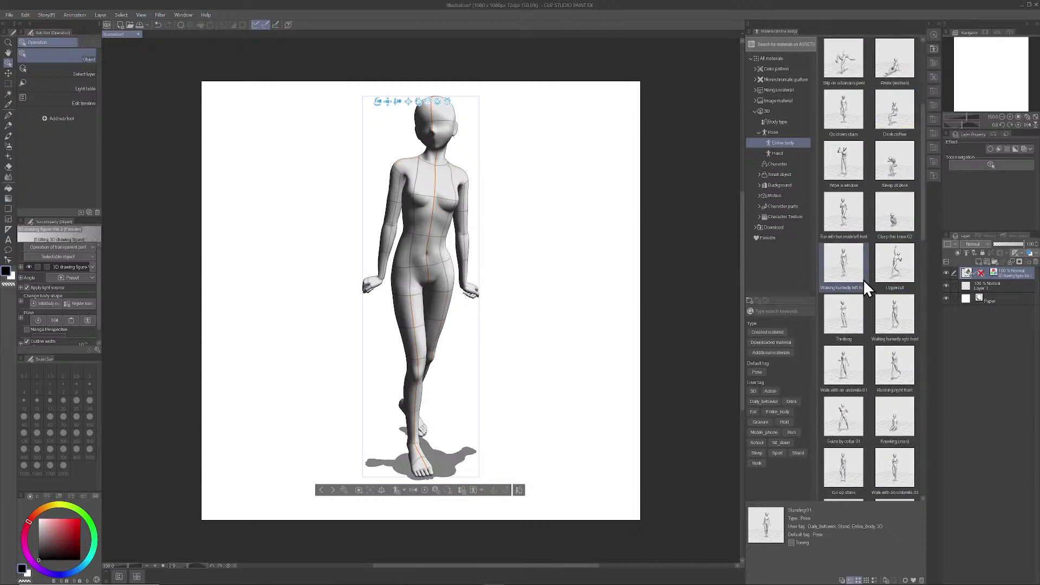
drag(854, 325, 417, 304)
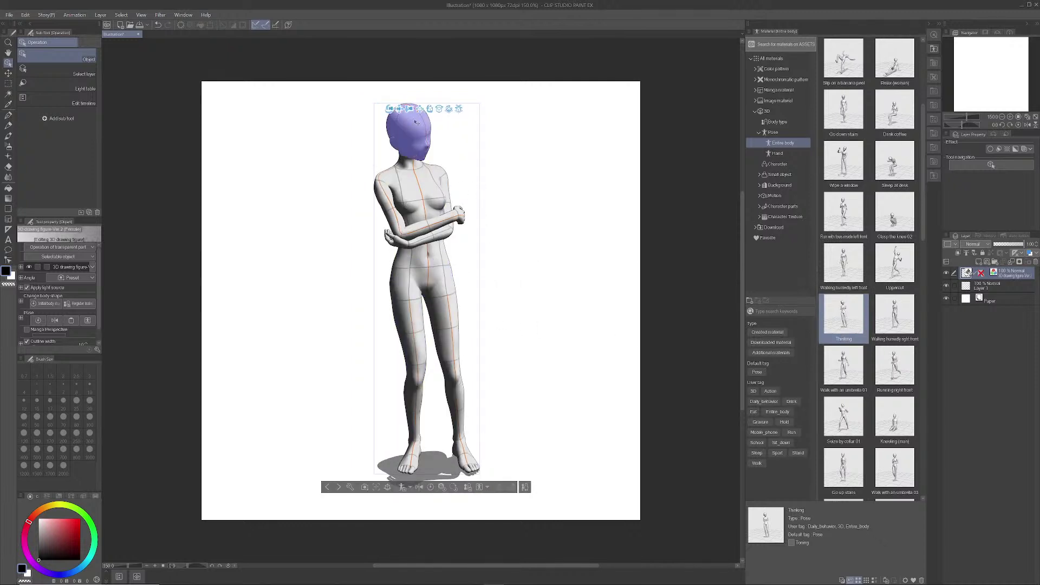
drag(389, 107, 332, 109)
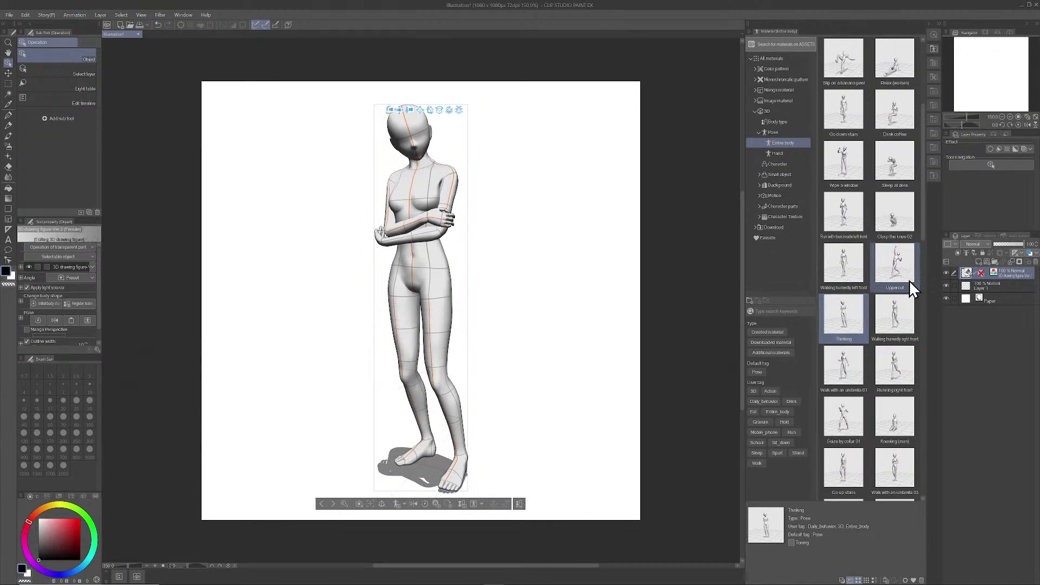
scroll(867, 136, up, 5)
drag(851, 57, 415, 251)
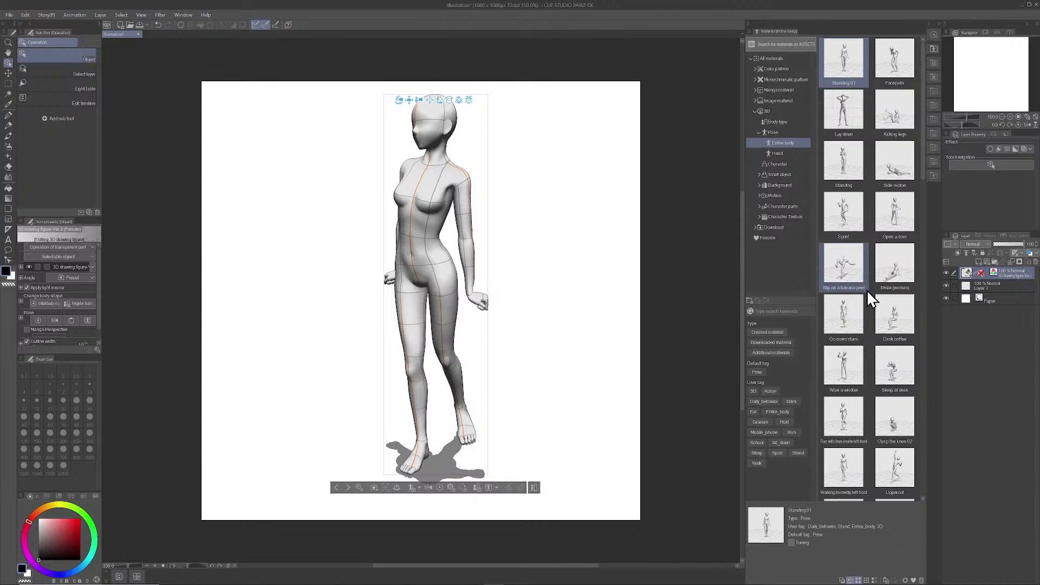
- Apply the Enter a doorway pose to the figure and rotate the camera to judge it from other angles
scroll(863, 295, down, 2)
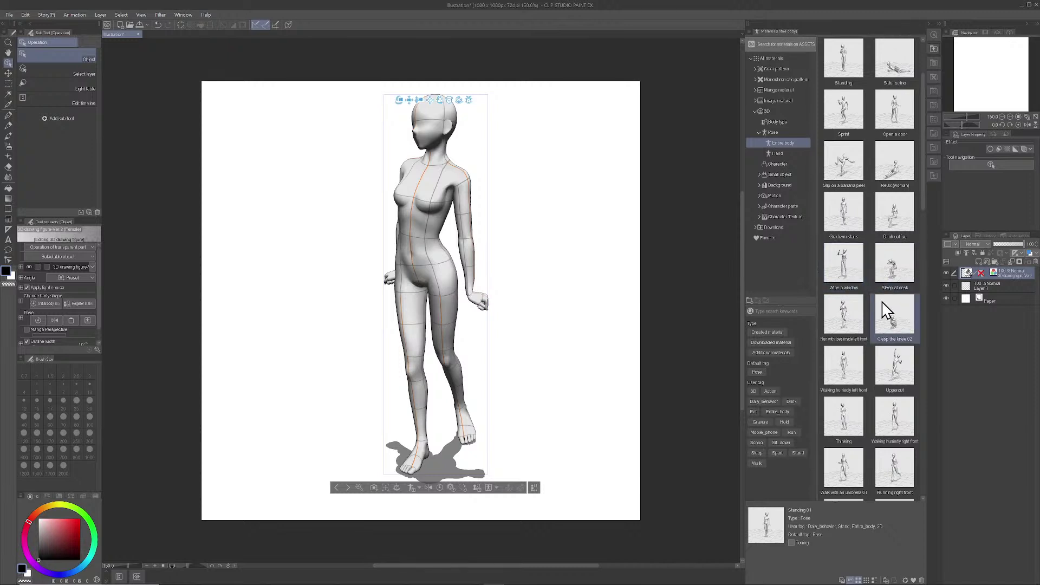
scroll(890, 311, down, 1)
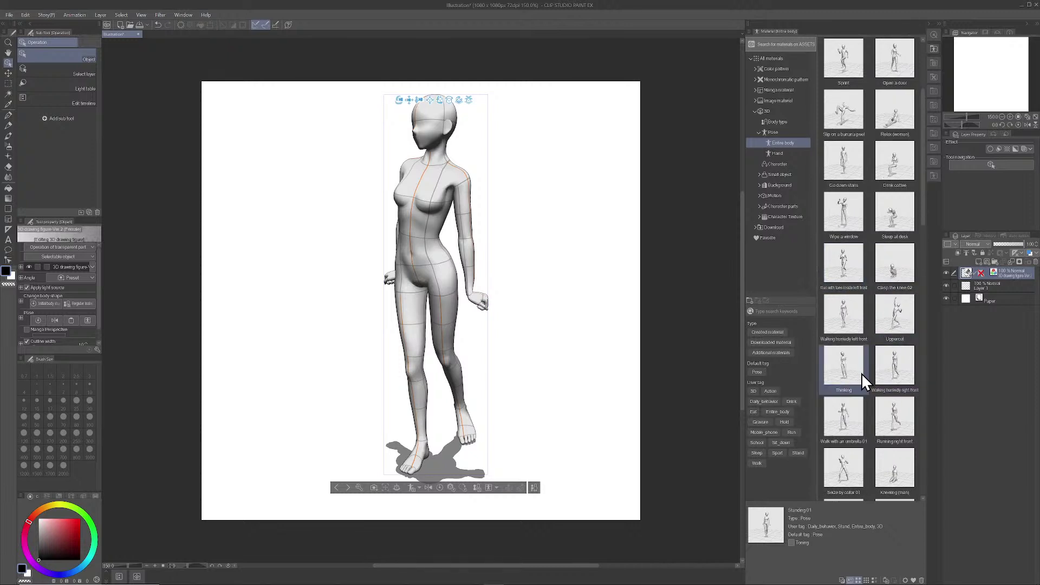
scroll(863, 379, down, 1)
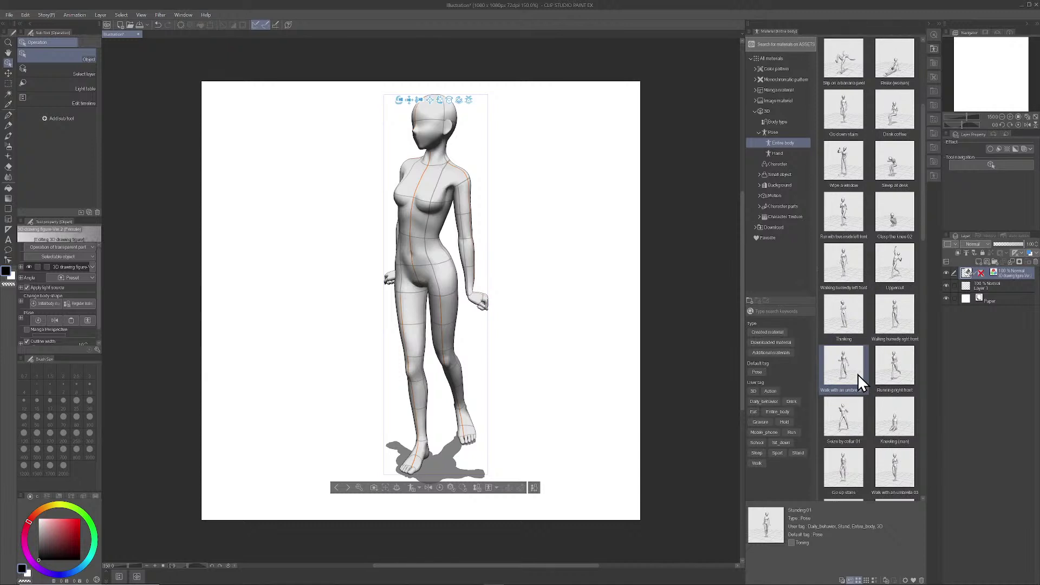
scroll(857, 374, down, 1)
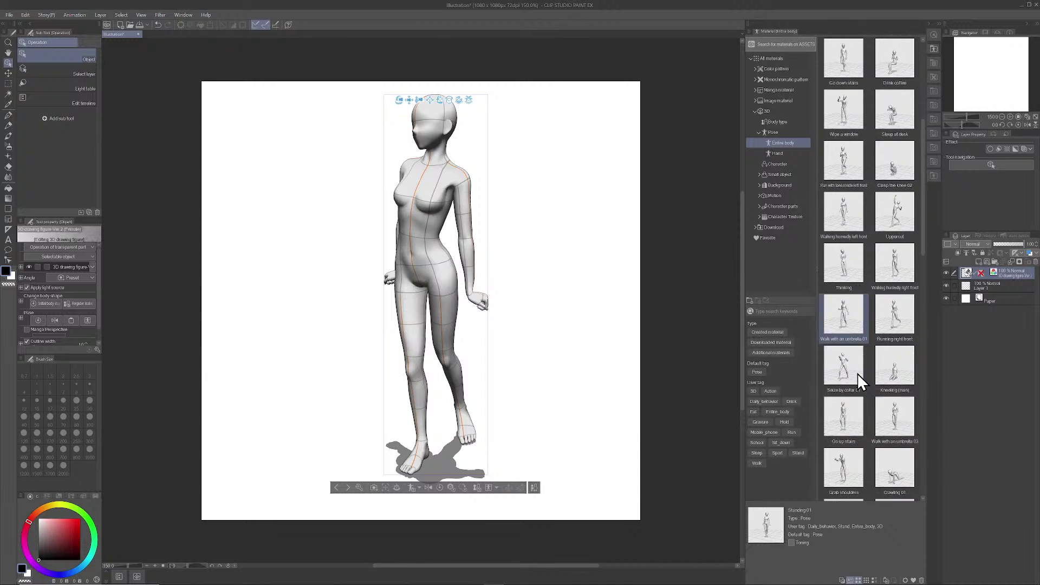
scroll(857, 374, down, 1)
scroll(857, 372, down, 2)
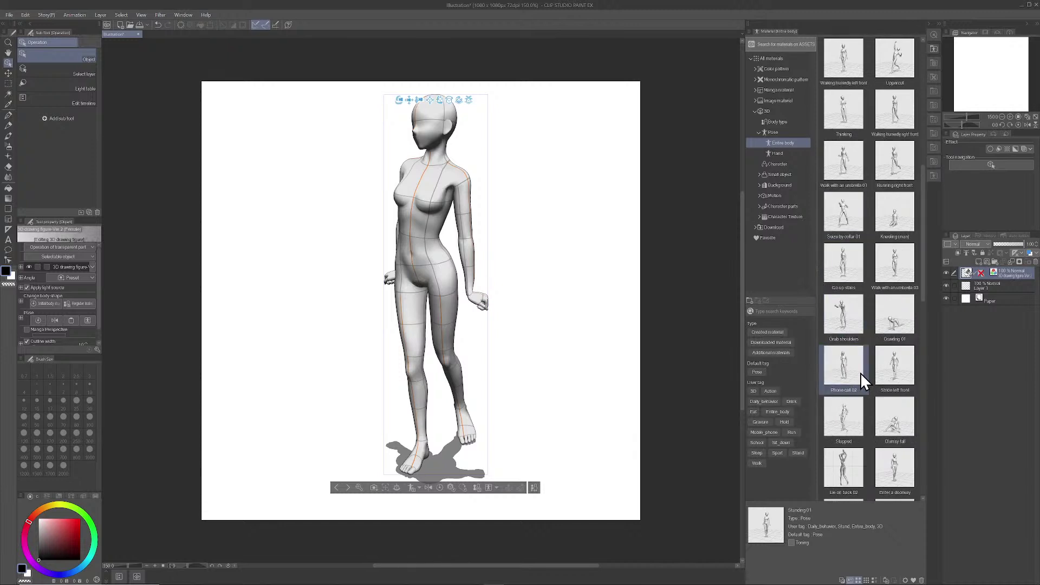
scroll(860, 373, down, 1)
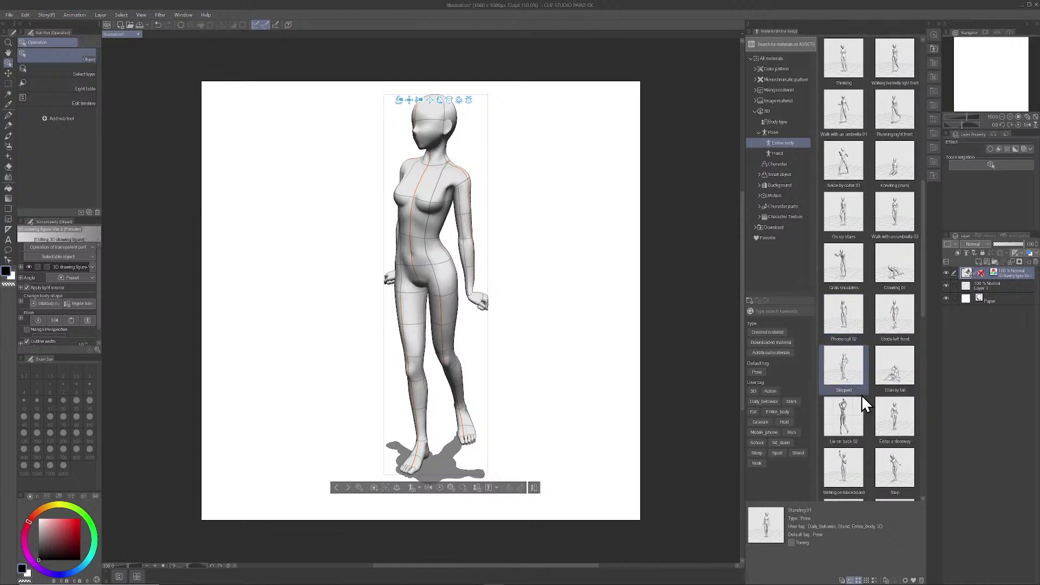
drag(894, 414, 429, 287)
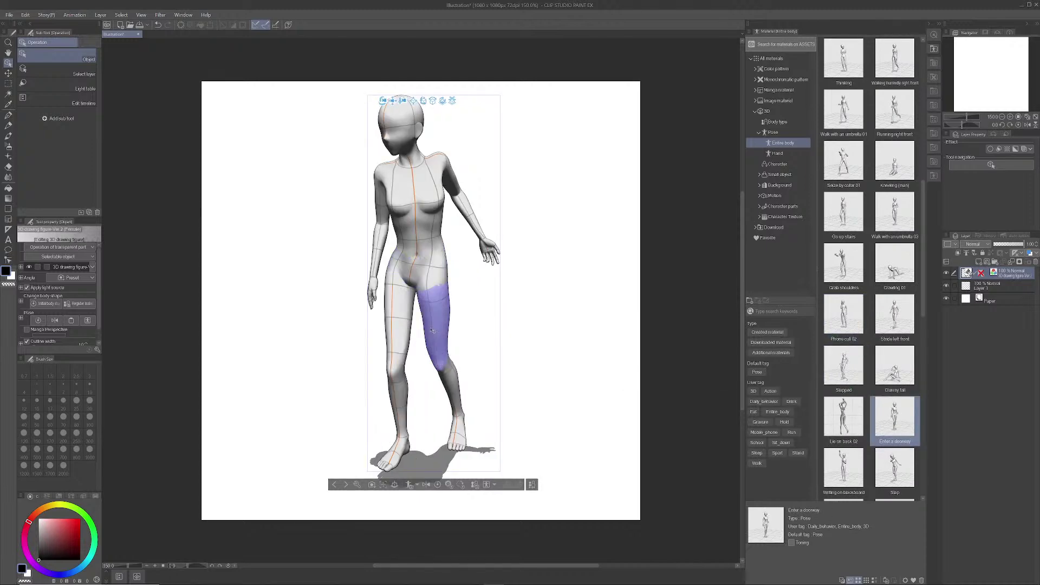
drag(383, 101, 446, 108)
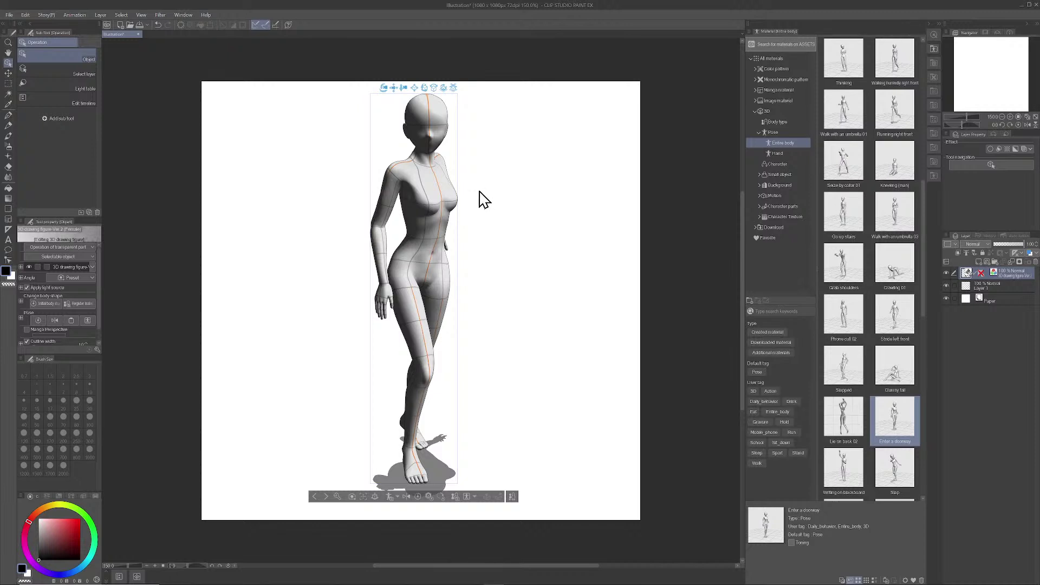
drag(384, 88, 362, 97)
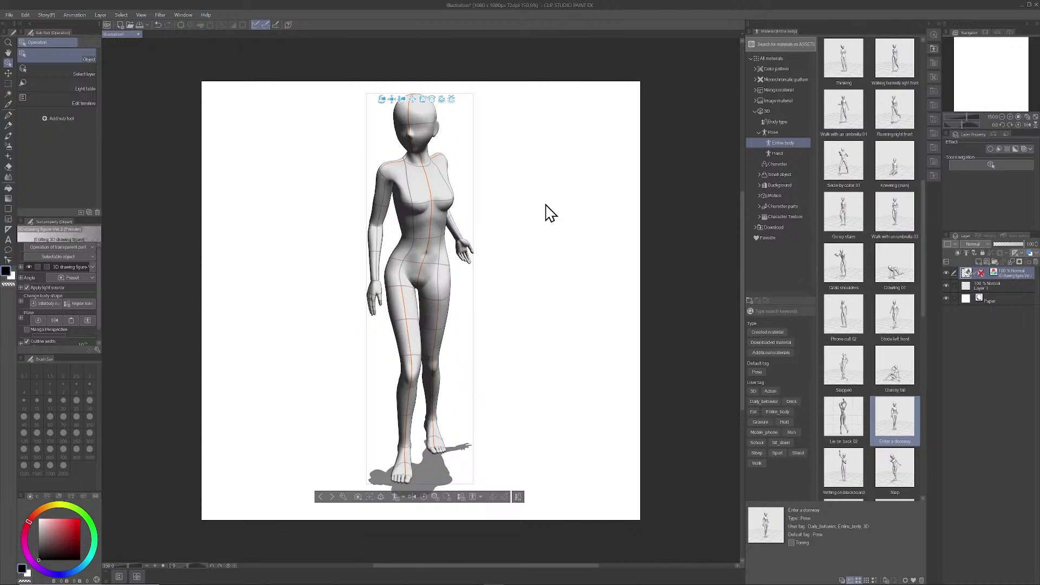
- Apply the Standing prim pose from the end of the Entire body list to the figure
scroll(851, 352, down, 2)
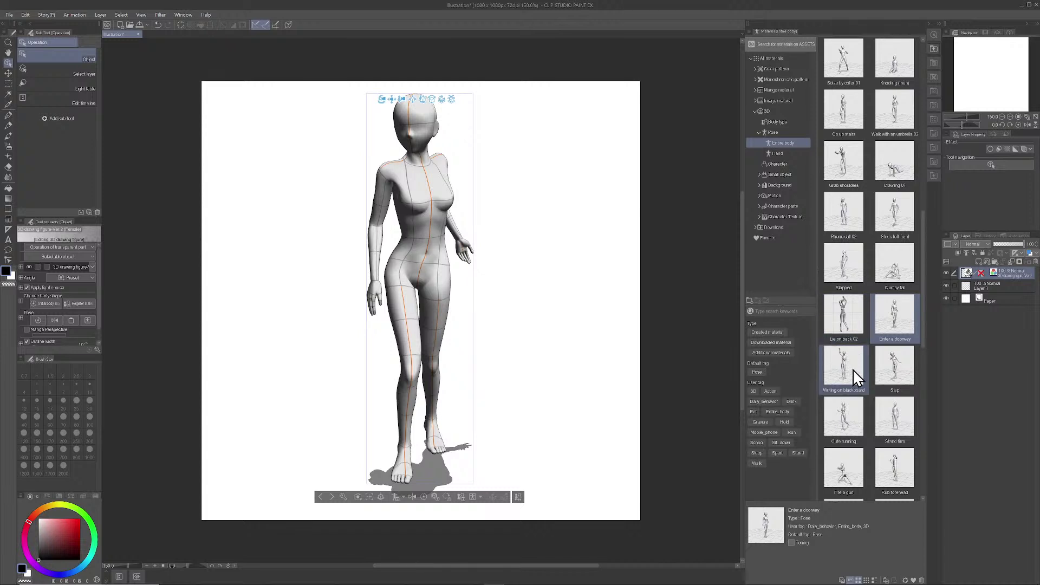
scroll(855, 373, down, 1)
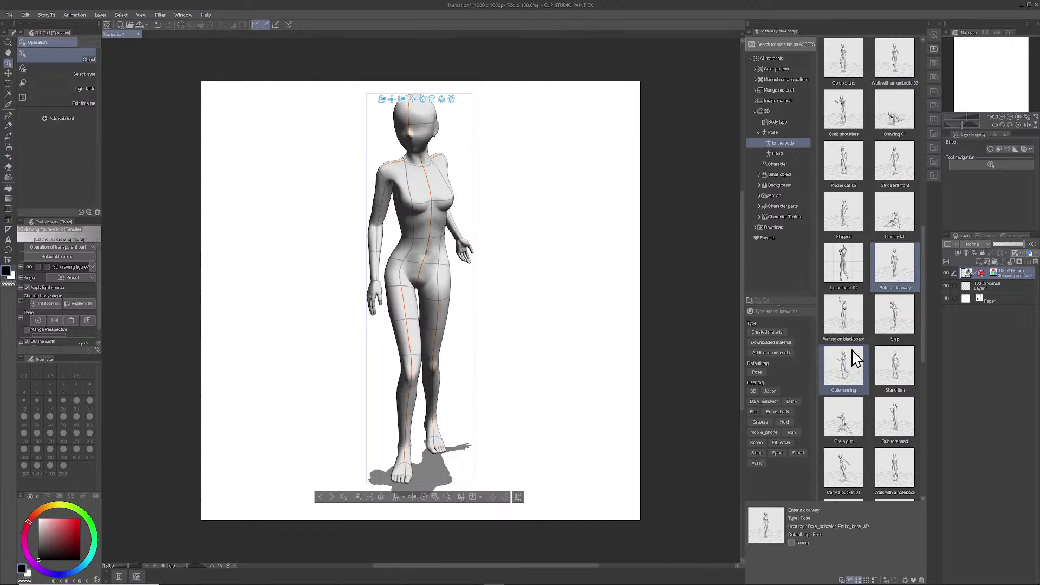
scroll(855, 371, down, 2)
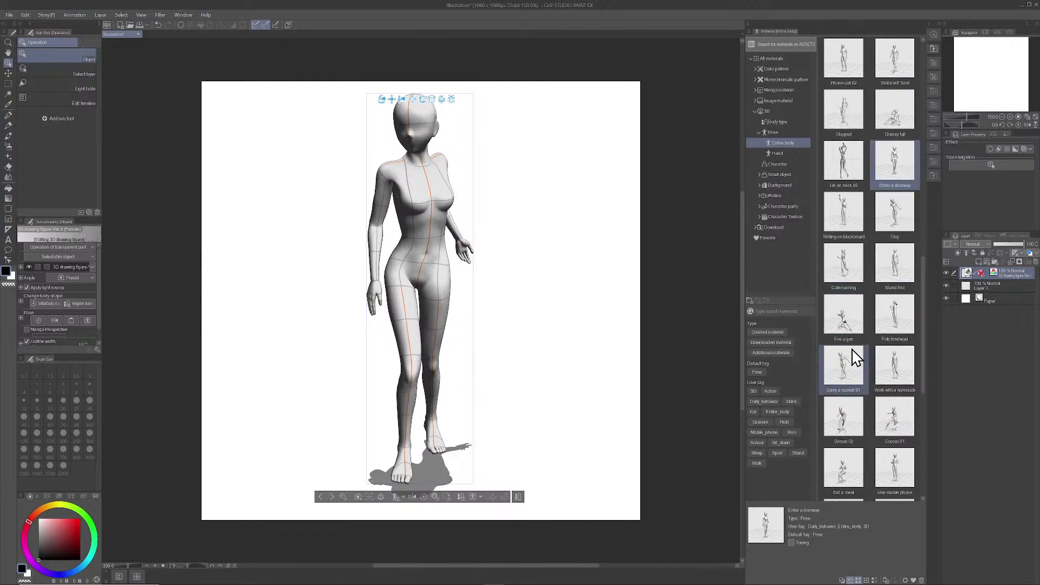
scroll(855, 357, down, 5)
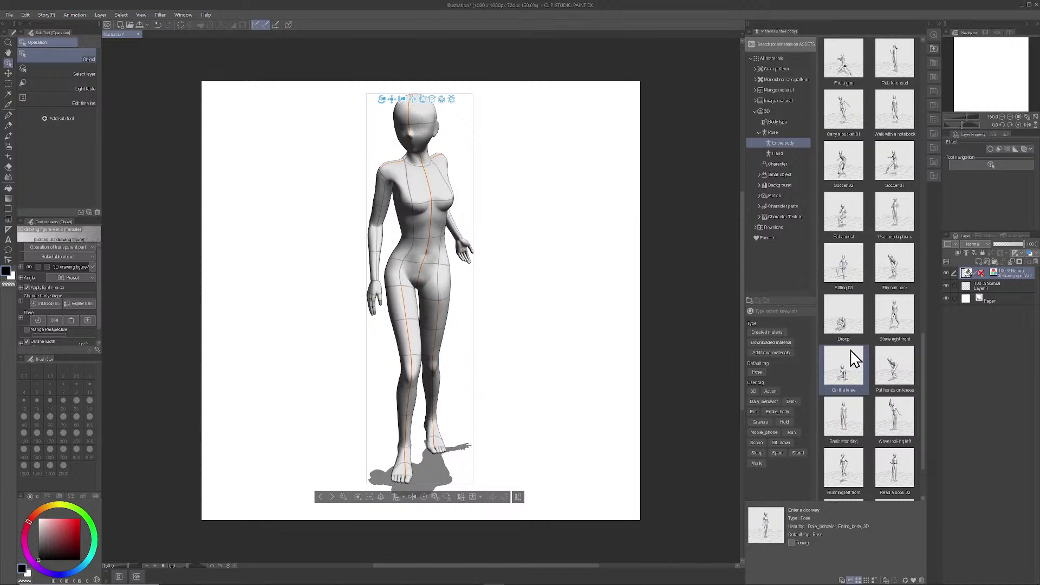
scroll(845, 425, down, 2)
drag(895, 433, 437, 289)
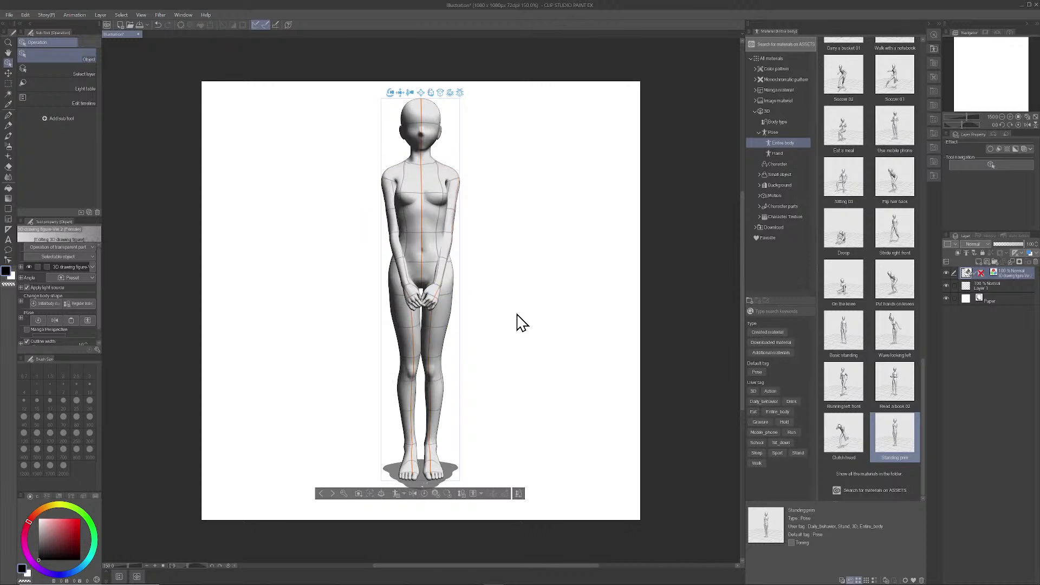
- Switch to Blender to examine the Dumpling.png character reference, and return to the pose materials in Clip Studio Paint
click(331, 577)
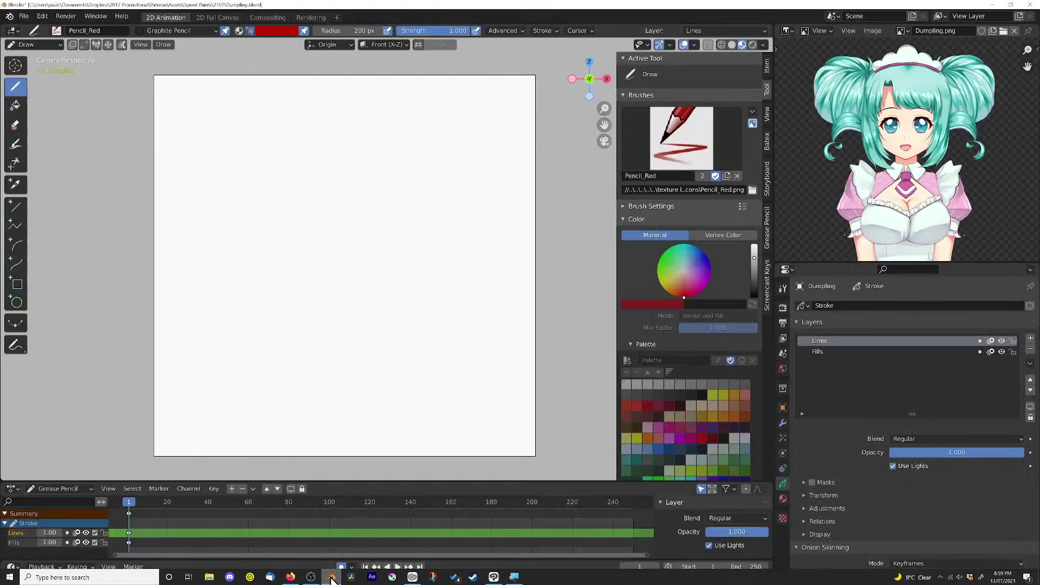
scroll(921, 173, down, 3)
scroll(921, 172, up, 1)
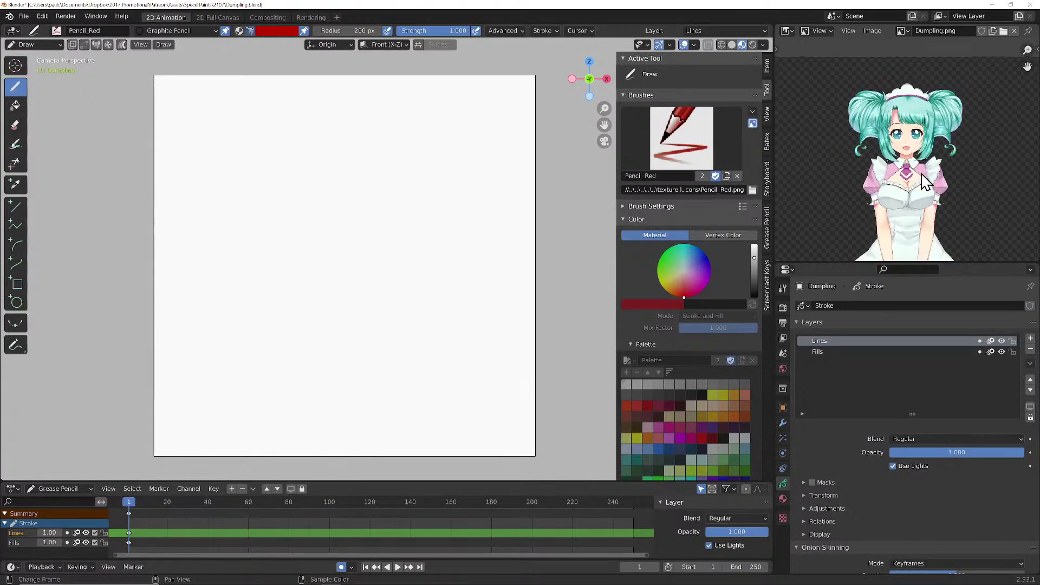
scroll(920, 172, up, 2)
mouse_move(348, 577)
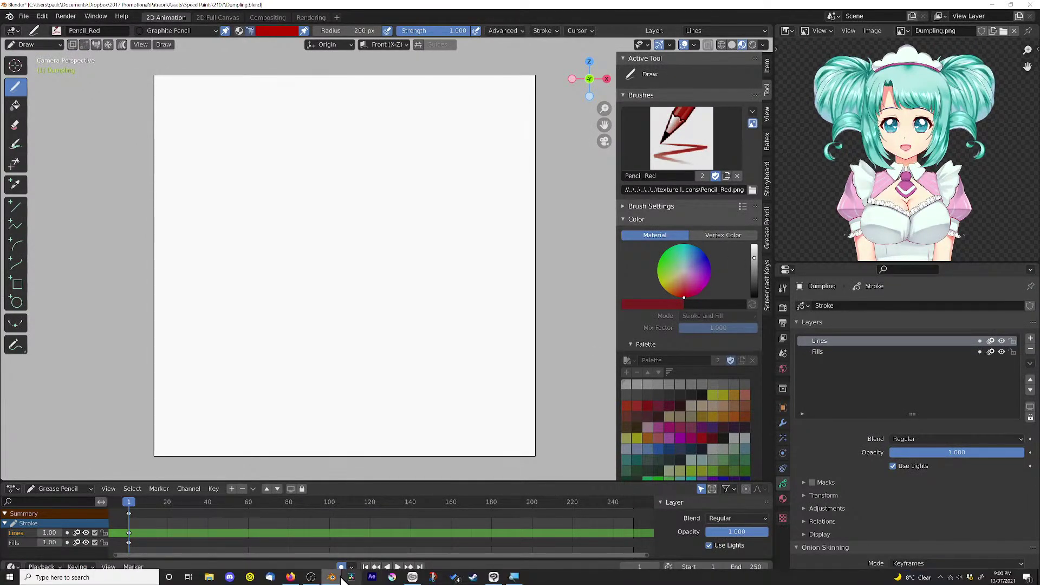
click(513, 578)
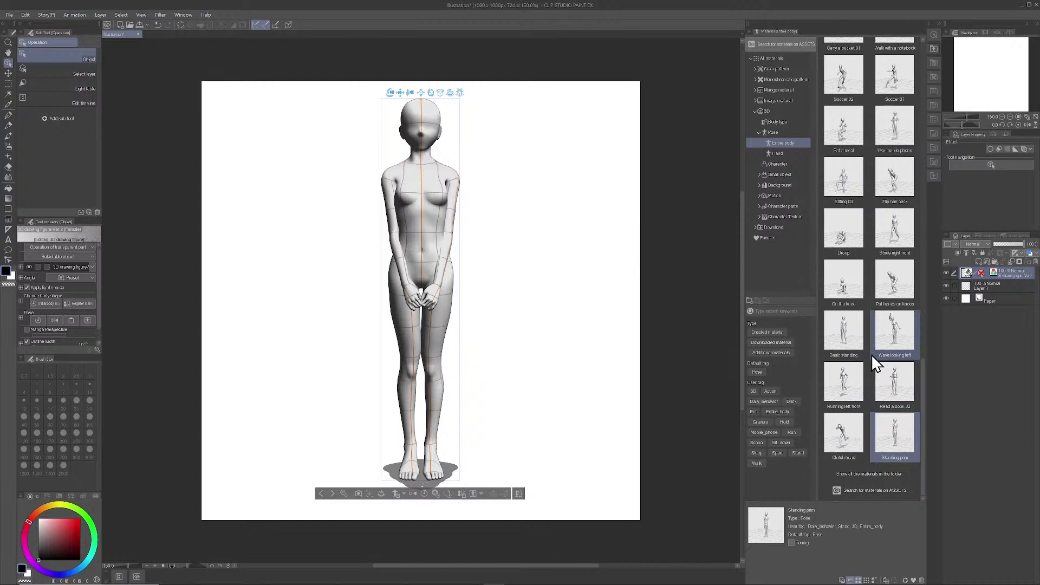
scroll(858, 334, up, 1)
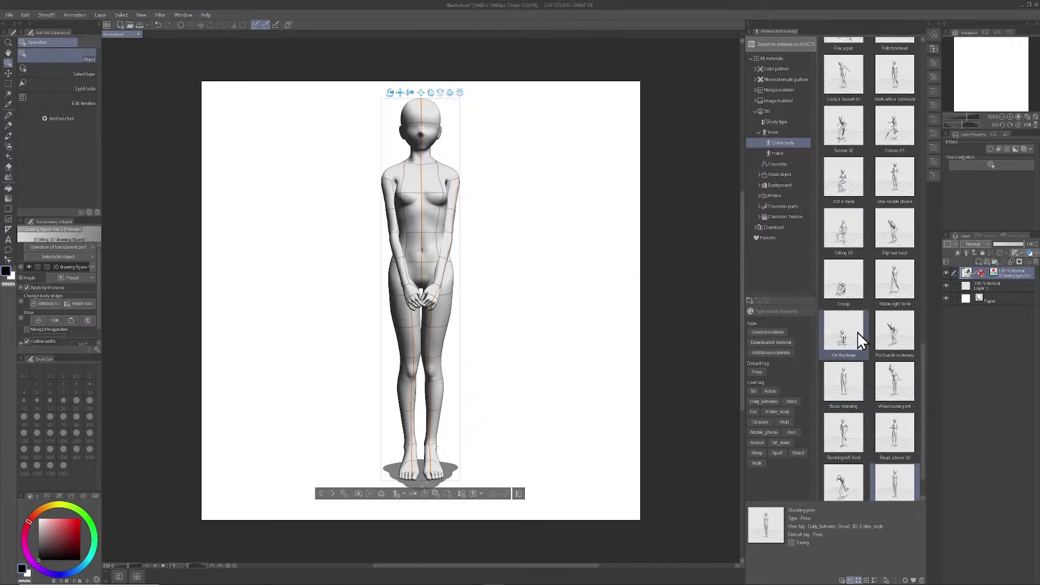
- Try the Put hands on knees pose, then apply the Flip hair back pose and rotate the camera to a three-quarter view
drag(891, 338, 434, 287)
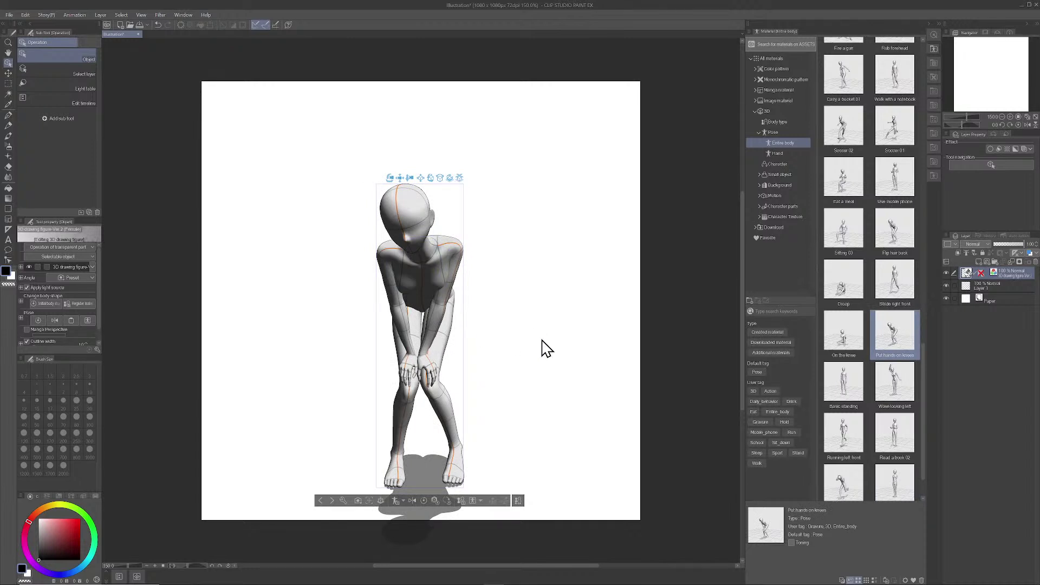
drag(891, 234, 399, 290)
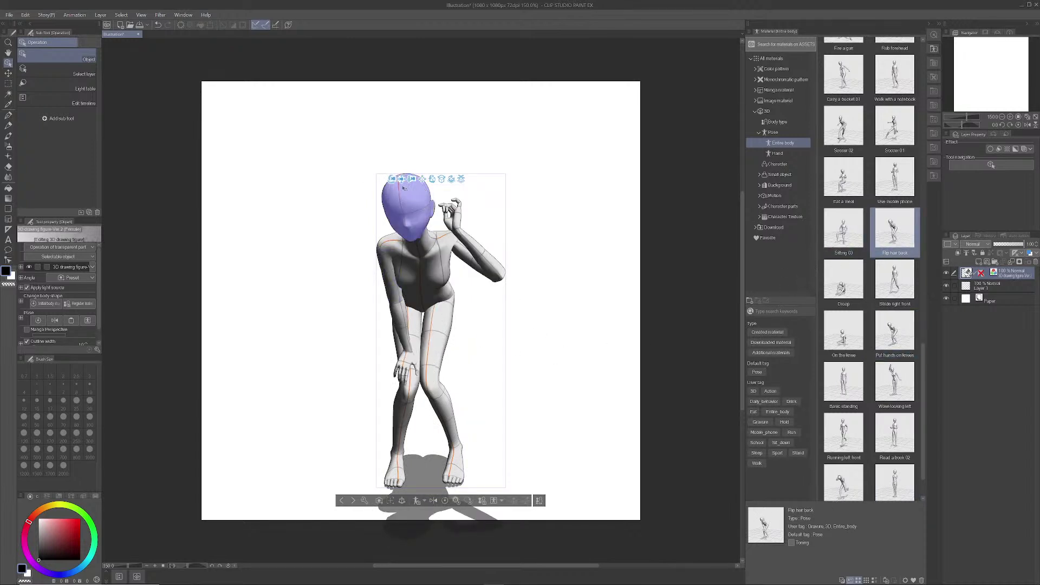
drag(391, 179, 389, 151)
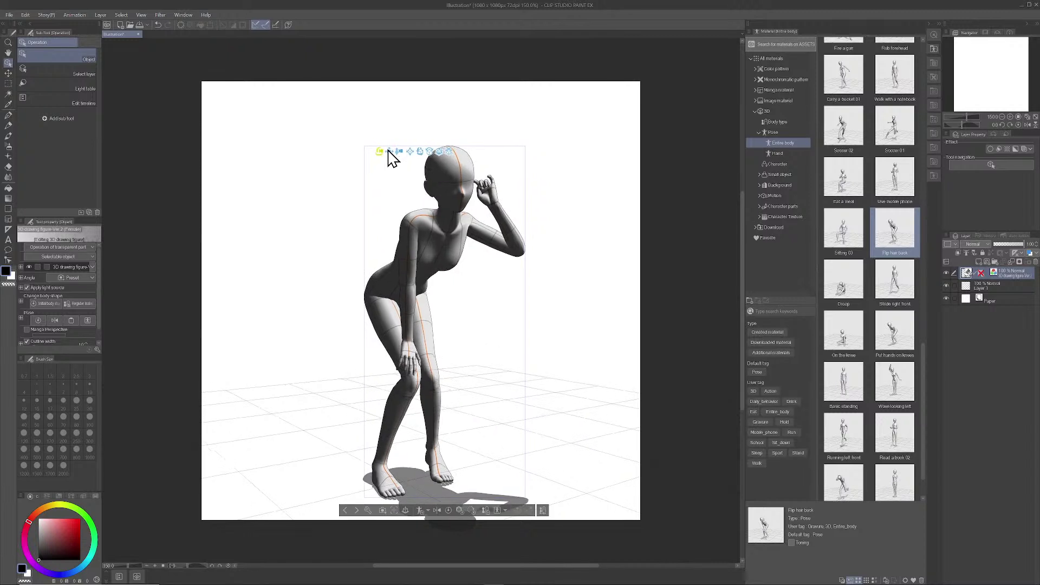
- Select the figure's head and adjust its rotation in the hair-flip pose, and reframe the camera around the full body
click(443, 178)
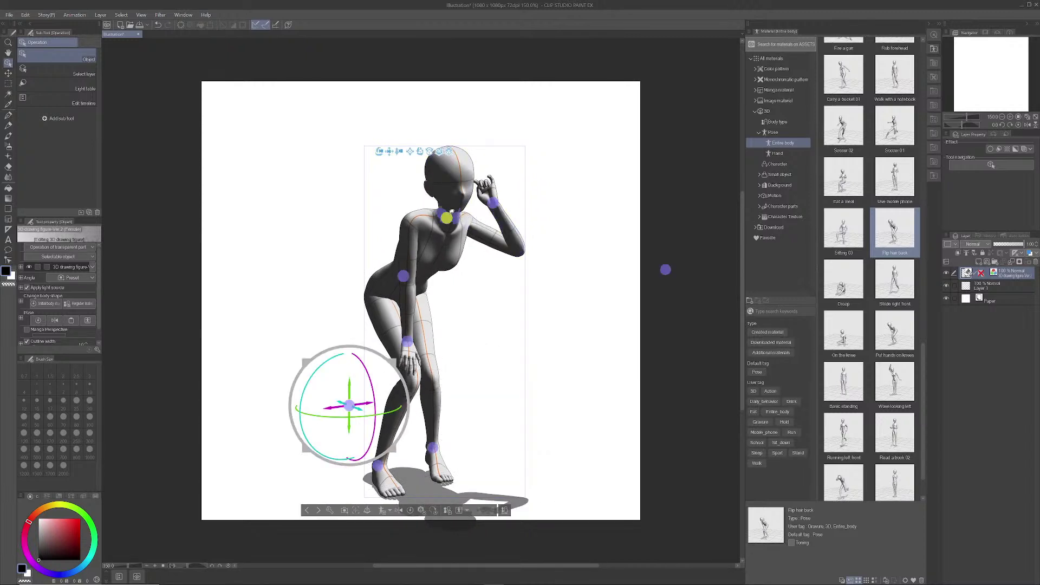
click(457, 201)
drag(459, 195, 458, 169)
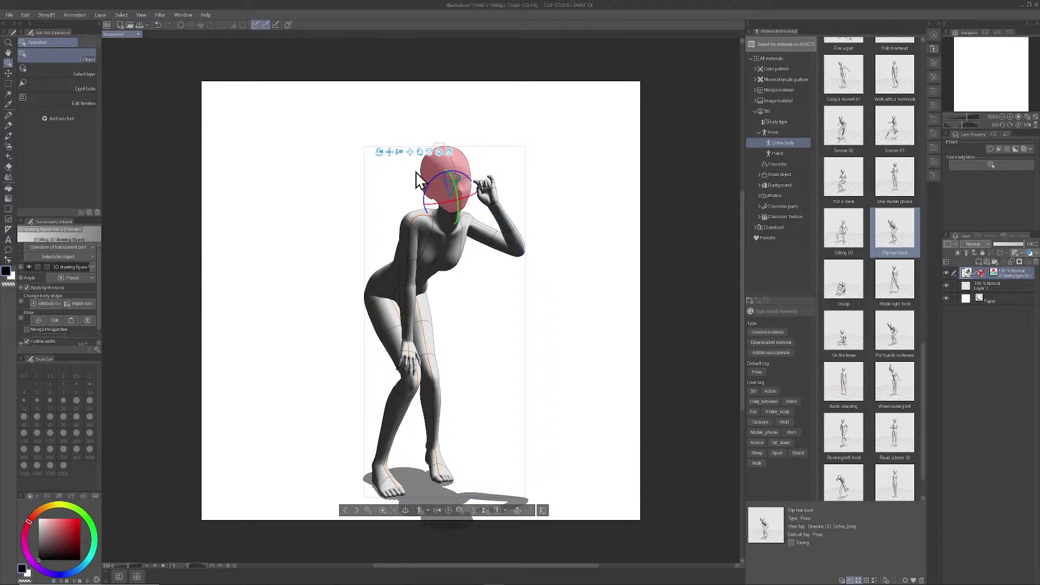
mouse_move(390, 152)
mouse_down()
mouse_move(395, 135)
mouse_move(381, 133)
mouse_move(399, 146)
mouse_up()
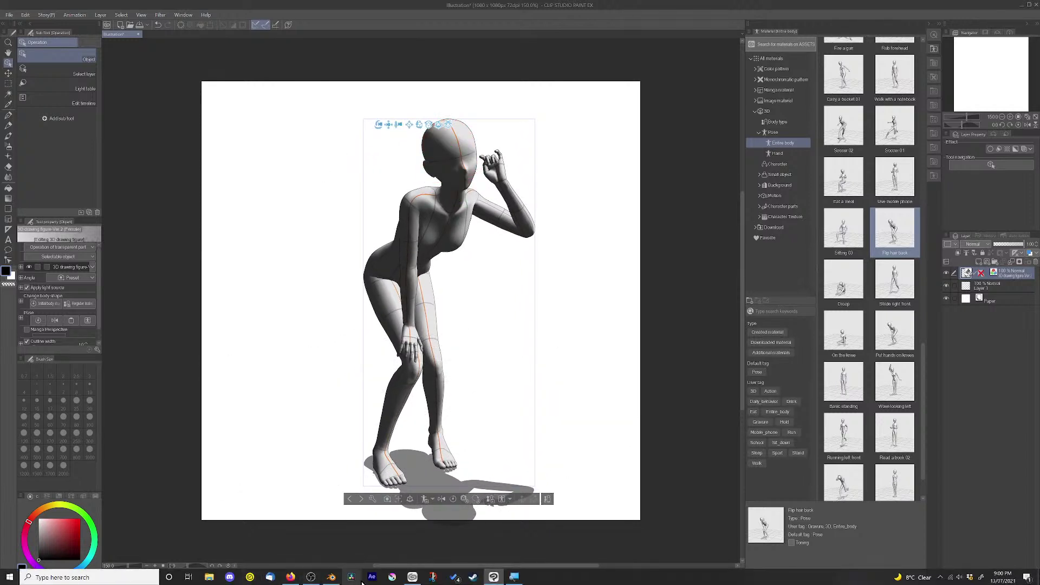
- Switch to Snip & Sketch, capture the whole white canvas with the hair-flip figure, and copy the snip
click(434, 577)
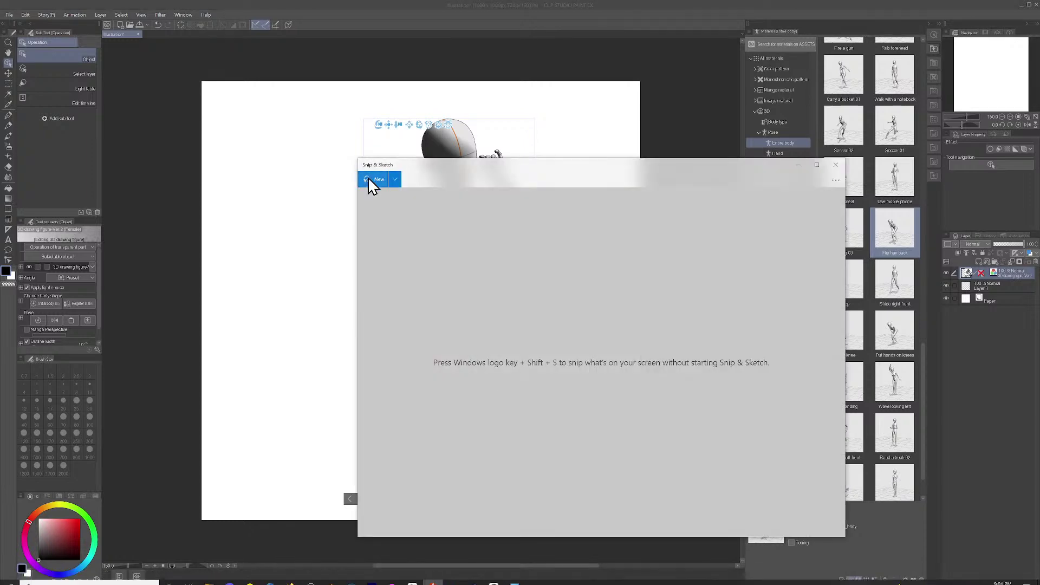
click(371, 180)
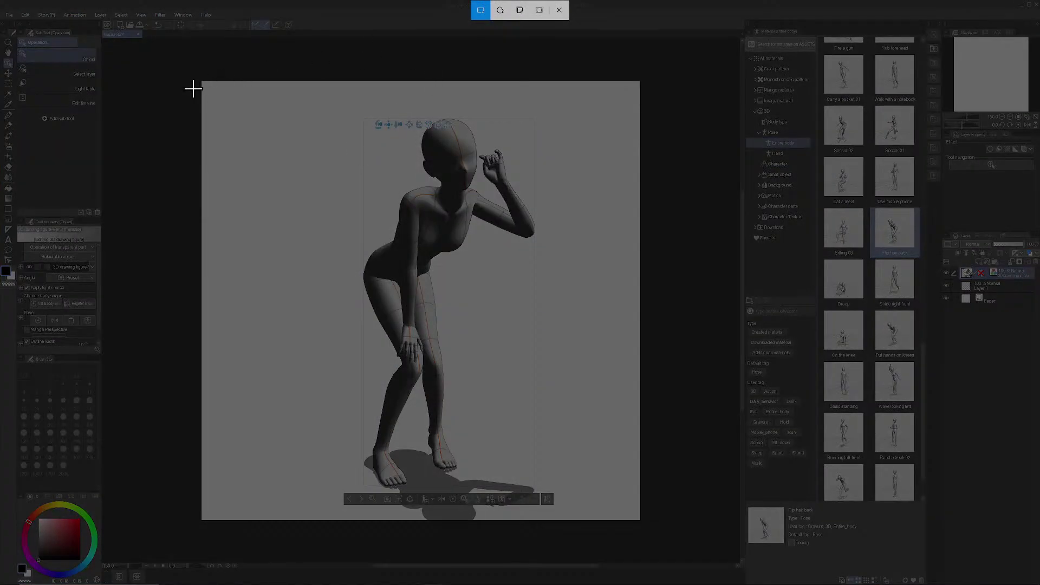
drag(199, 80, 643, 523)
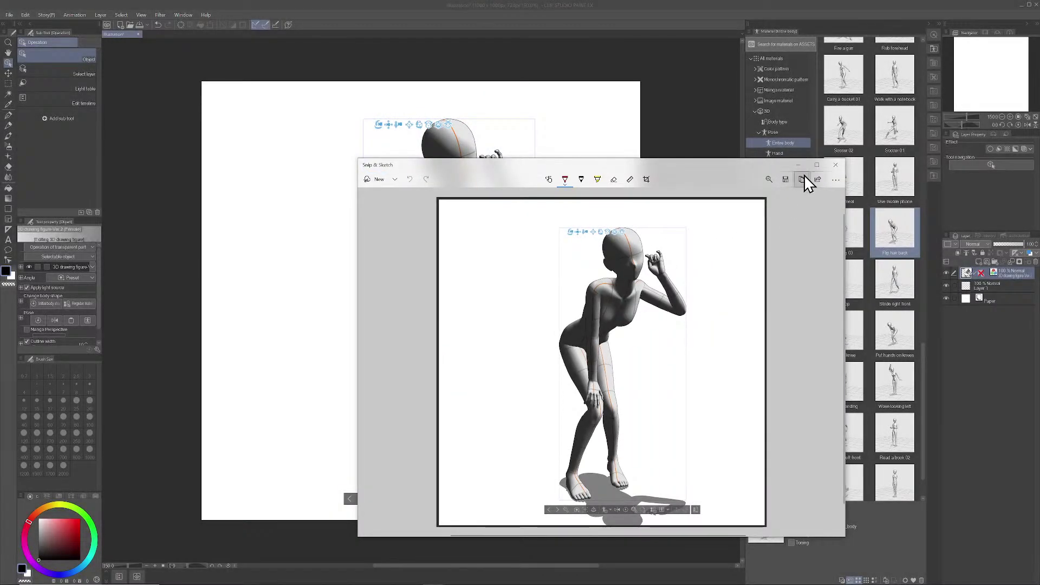
click(802, 183)
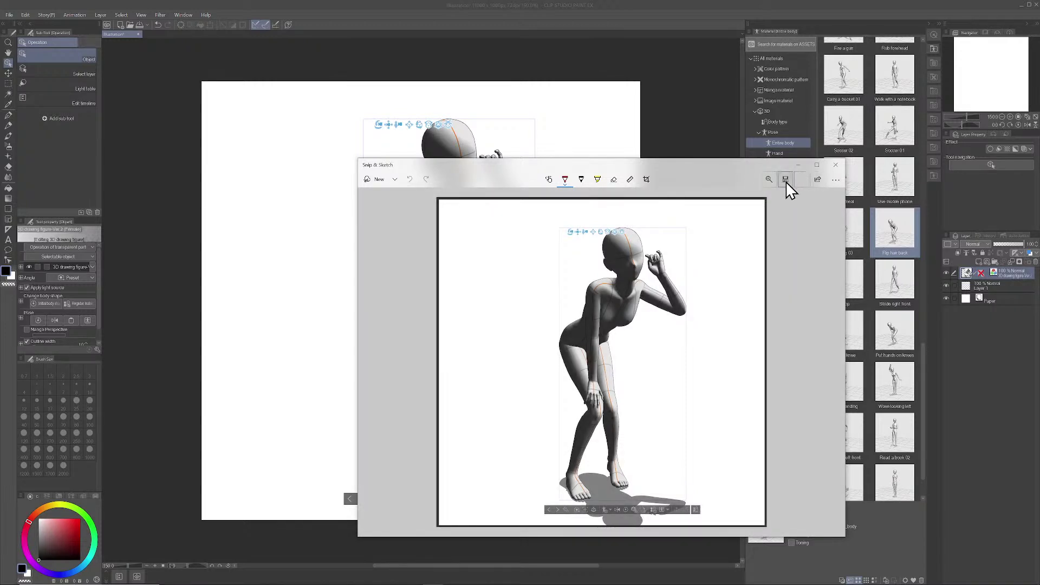
- Start saving the hair-flip snip and browse to the DO folder inside Speed Paints > 2107
click(785, 181)
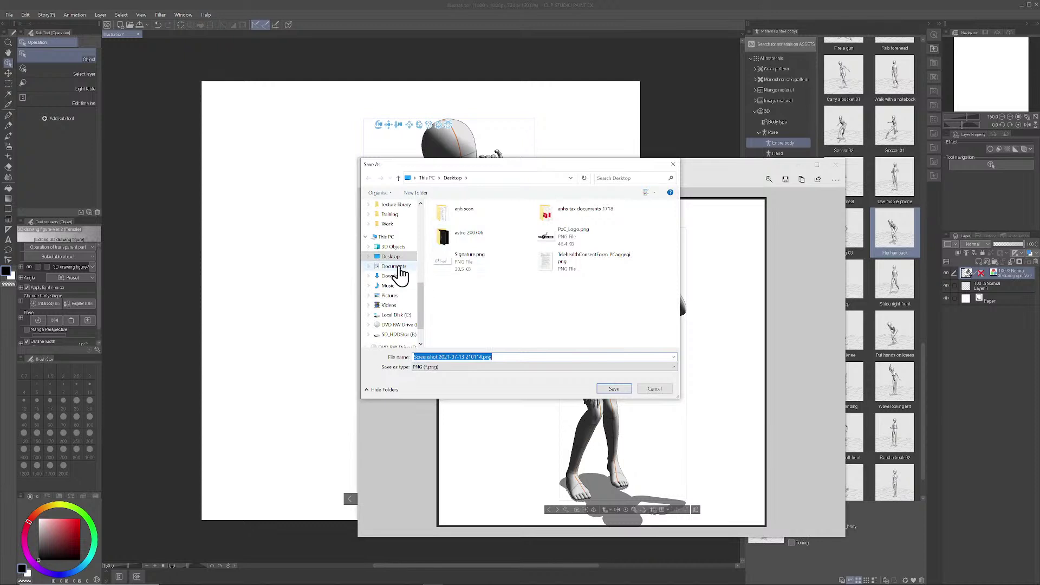
scroll(390, 216, up, 2)
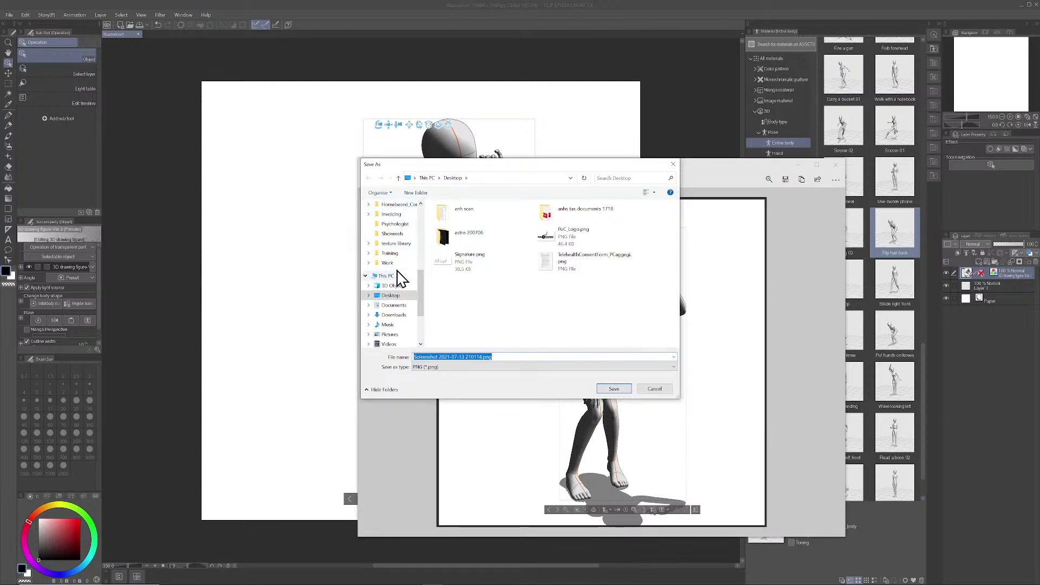
scroll(395, 297, up, 2)
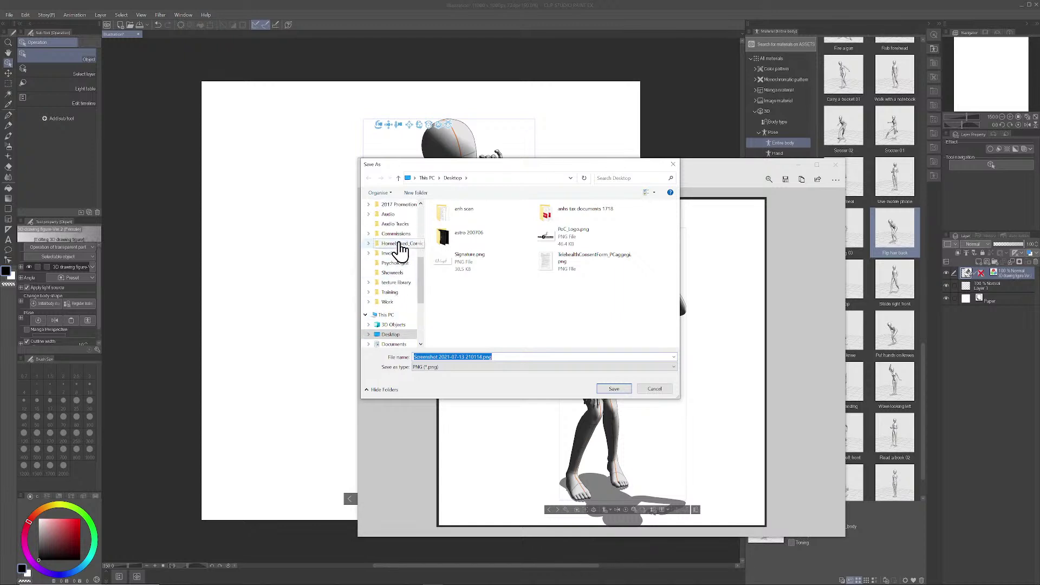
scroll(399, 245, up, 4)
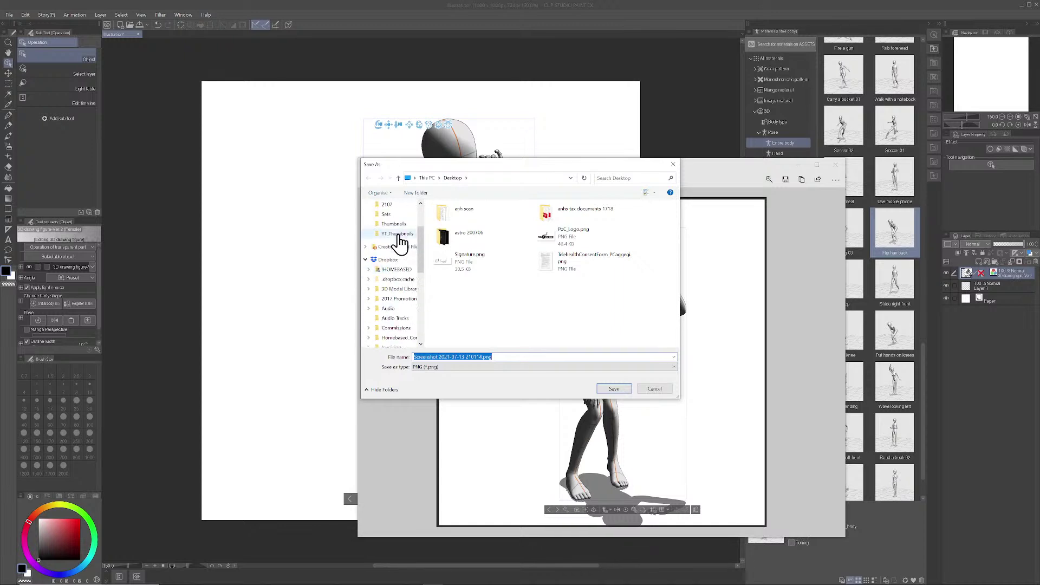
scroll(399, 242, up, 1)
click(390, 234)
double_click(455, 223)
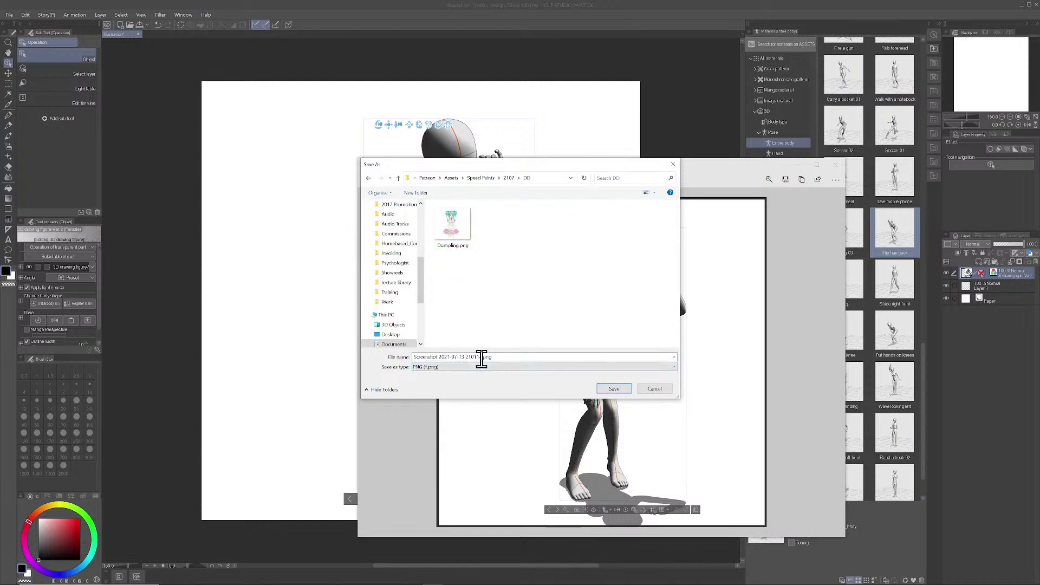
- Name the hair-flip snip Hairflick.png and save it in the DO folder
click(482, 358)
key(BackSpace)
key(BackSpace)
key(BackSpace)
key(BackSpace)
key(BackSpace)
key(BackSpace)
key(BackSpace)
key(BackSpace)
key(BackSpace)
key(BackSpace)
key(BackSpace)
key(BackSpace)
key(BackSpace)
key(BackSpace)
key(BackSpace)
key(BackSpace)
key(BackSpace)
key(BackSpace)
key(BackSpace)
key(BackSpace)
text(H)
key(Return)
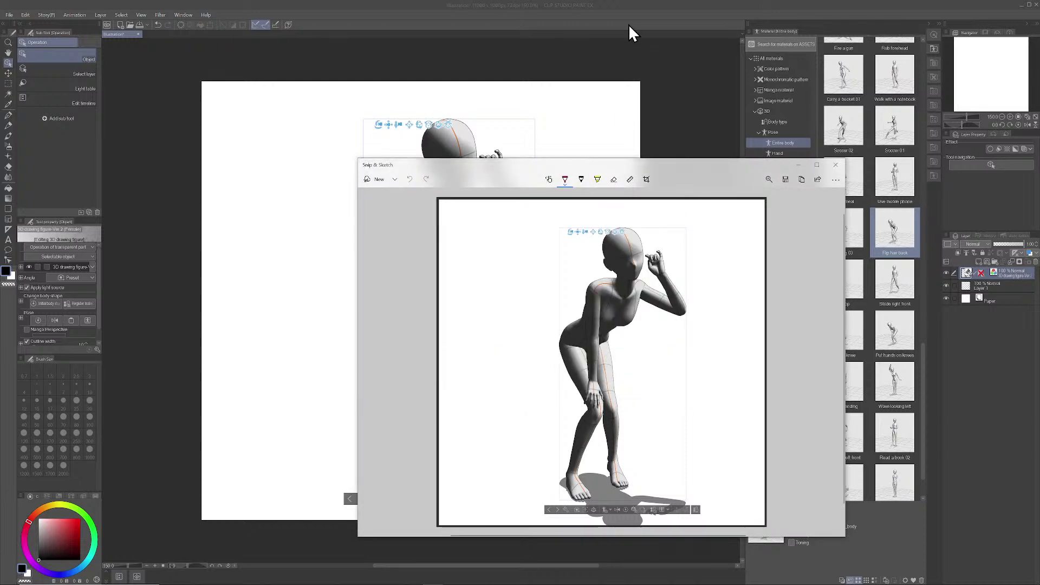
- Return to Clip Studio Paint and apply the Standing 01 pose from the start of the Entire body list
click(620, 16)
scroll(866, 84, down, 5)
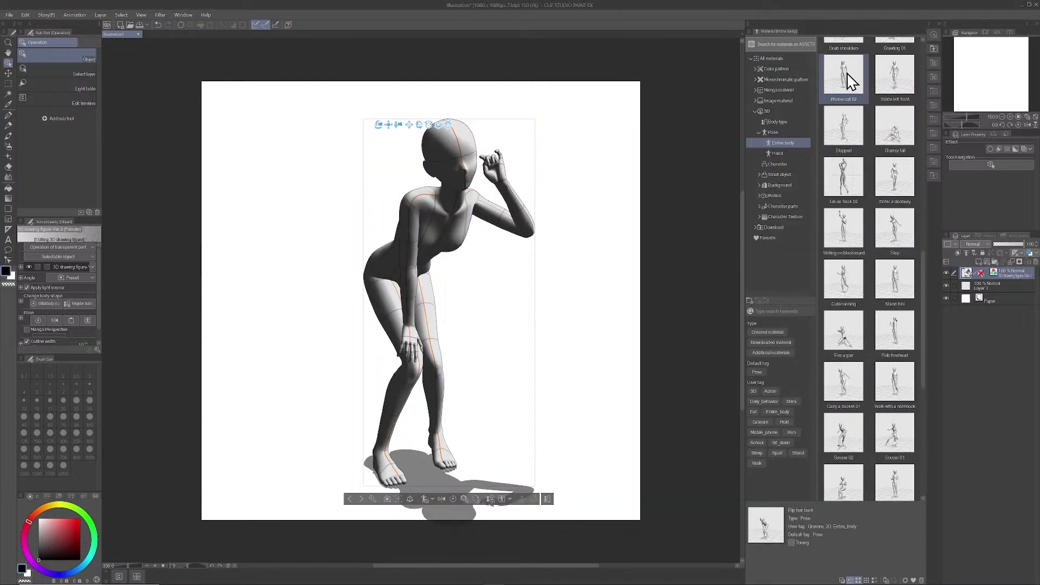
scroll(843, 84, up, 4)
drag(849, 64, 440, 219)
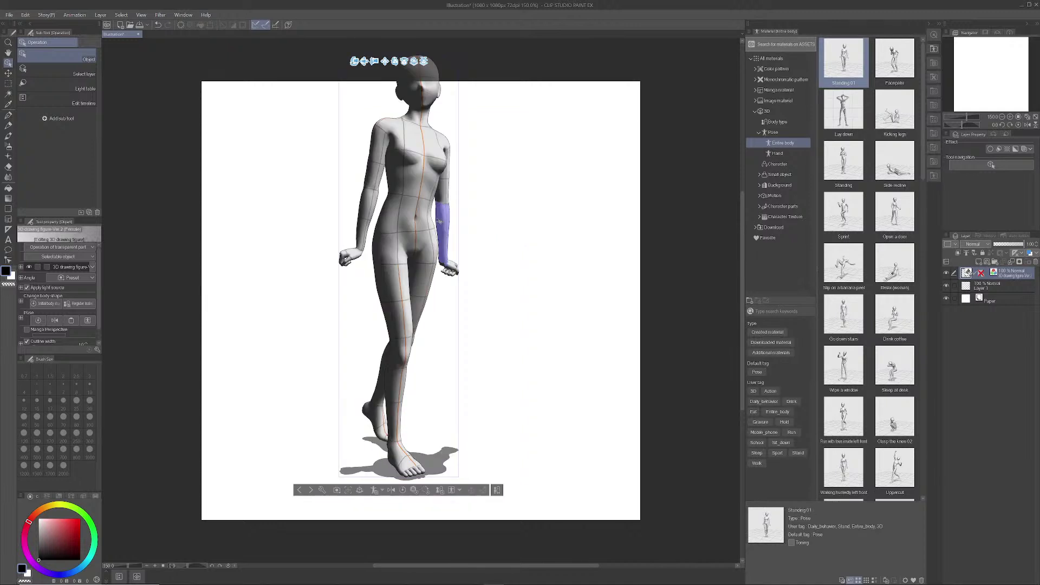
- Move and rotate the camera so the Standing 01 figure fits entirely on the canvas in a slightly turned view
drag(375, 60, 375, 51)
drag(372, 91, 401, 146)
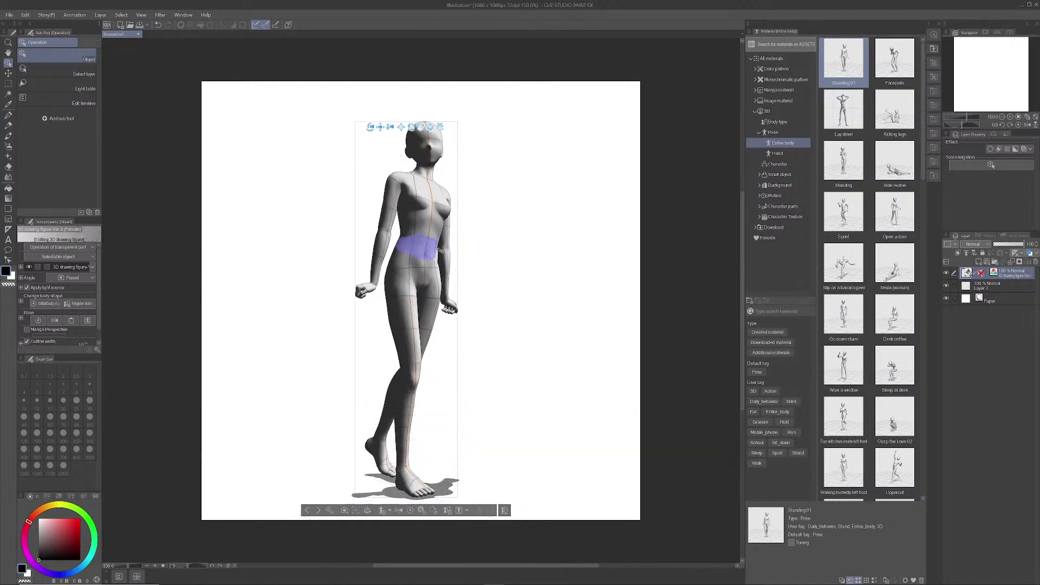
drag(442, 251, 441, 238)
mouse_move(383, 133)
mouse_down()
mouse_move(392, 107)
mouse_move(388, 123)
mouse_move(374, 114)
mouse_move(371, 124)
mouse_up()
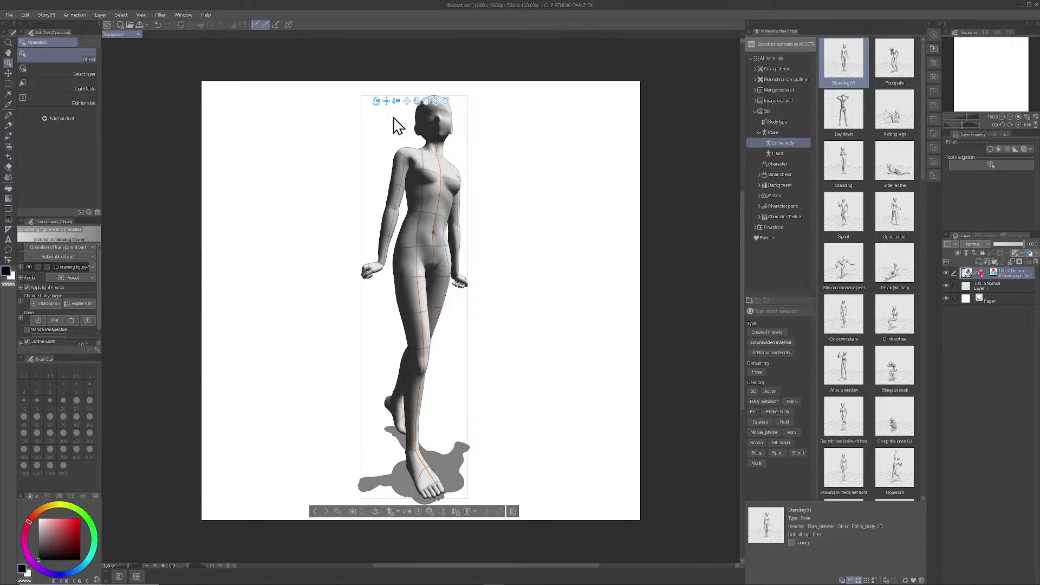
mouse_move(378, 101)
mouse_down()
mouse_move(383, 114)
mouse_move(381, 104)
mouse_move(397, 107)
mouse_up()
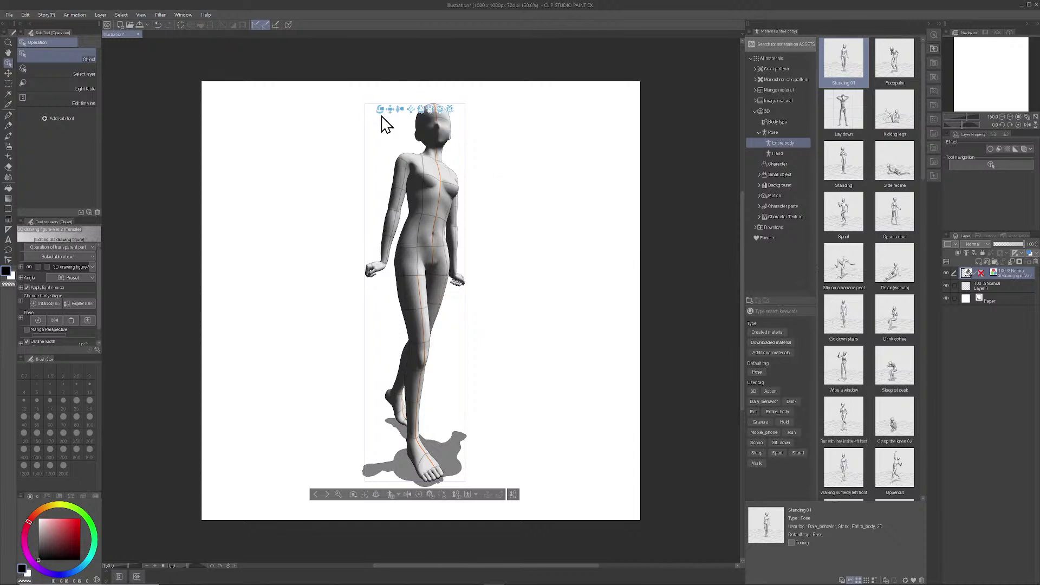
mouse_move(380, 110)
mouse_down()
mouse_move(373, 116)
mouse_move(394, 109)
mouse_up()
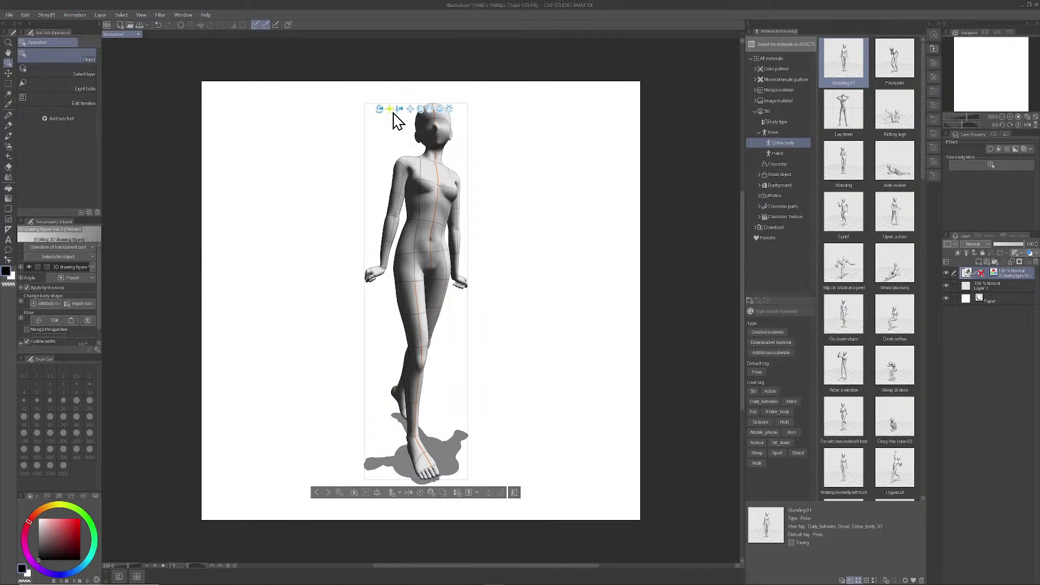
- Switch to Snip & Sketch and capture the whole white canvas with the Standing 01 figure
mouse_move(433, 582)
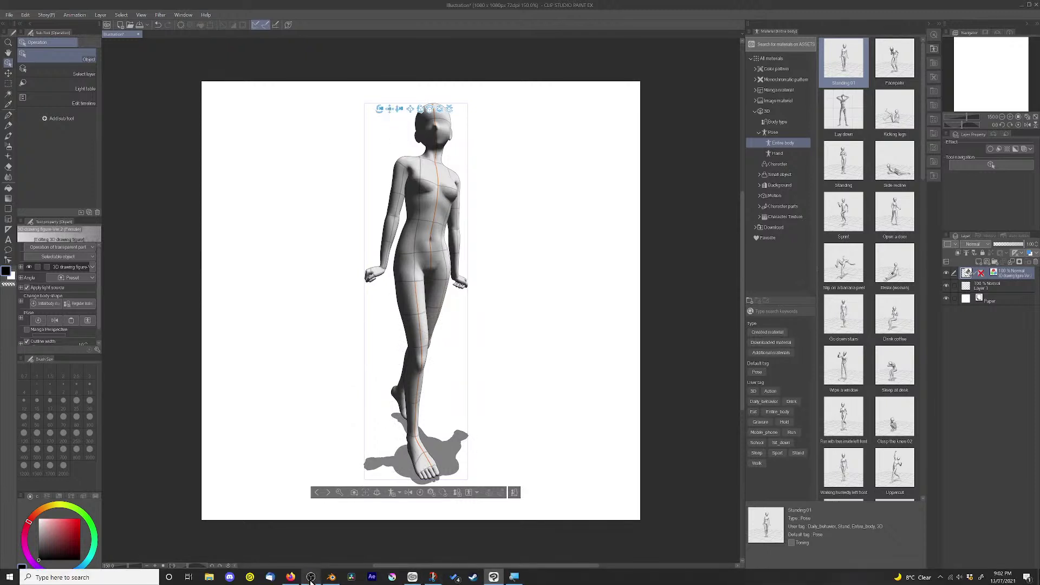
click(454, 577)
click(379, 180)
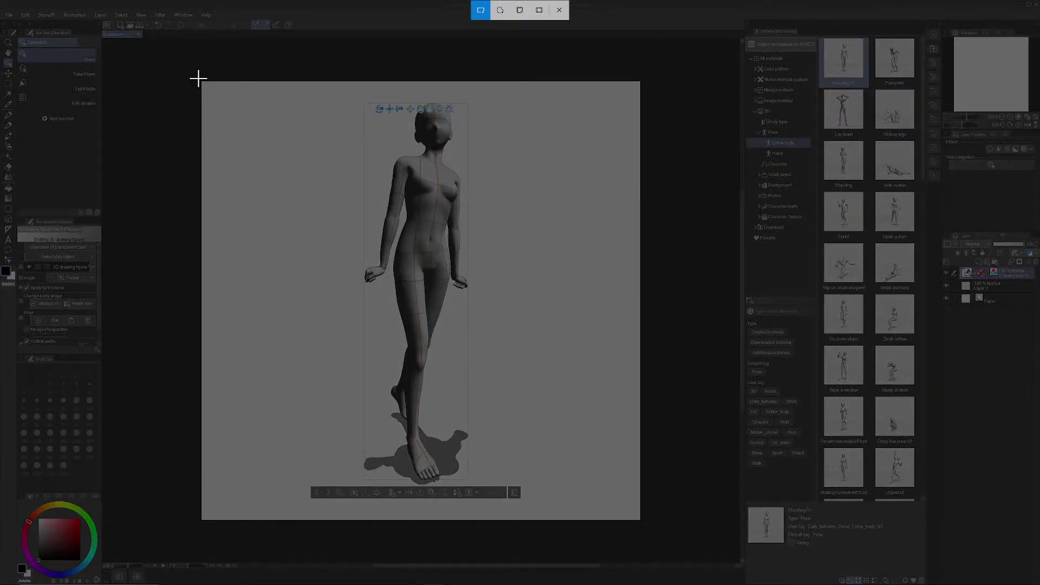
mouse_move(199, 79)
mouse_down()
mouse_move(720, 522)
mouse_move(642, 522)
mouse_up()
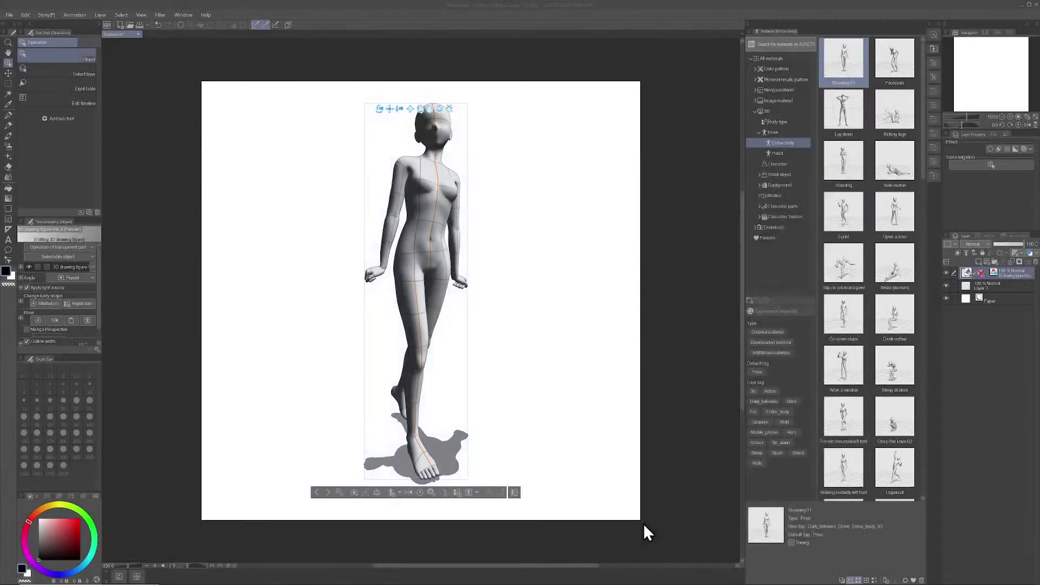
- Save the Standing 01 snip under its own name as a PNG beside Hairflick.png in the DO folder
click(785, 179)
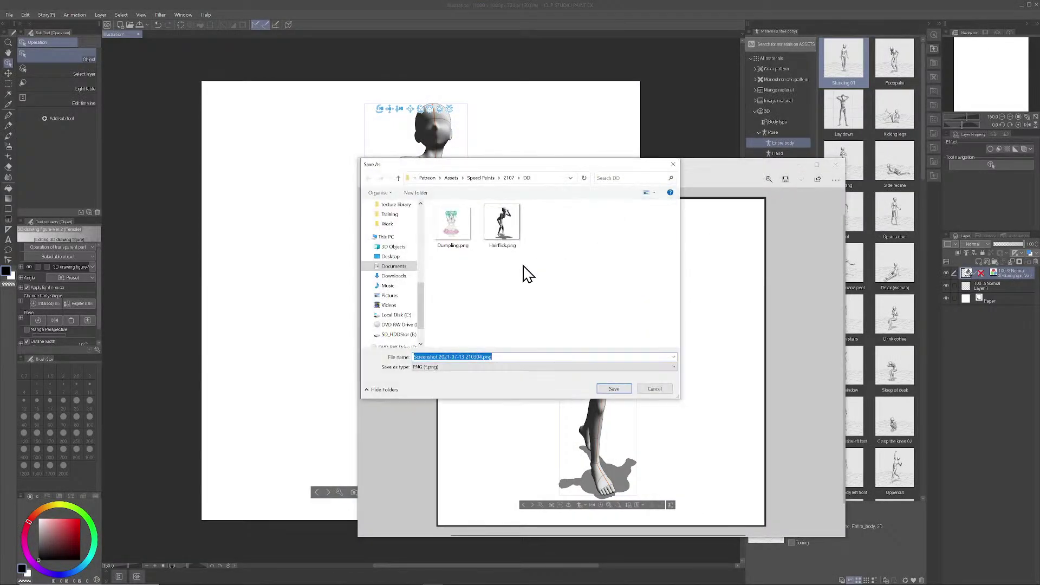
click(501, 222)
click(428, 357)
click(430, 357)
key(BackSpace)
key(BackSpace)
key(BackSpace)
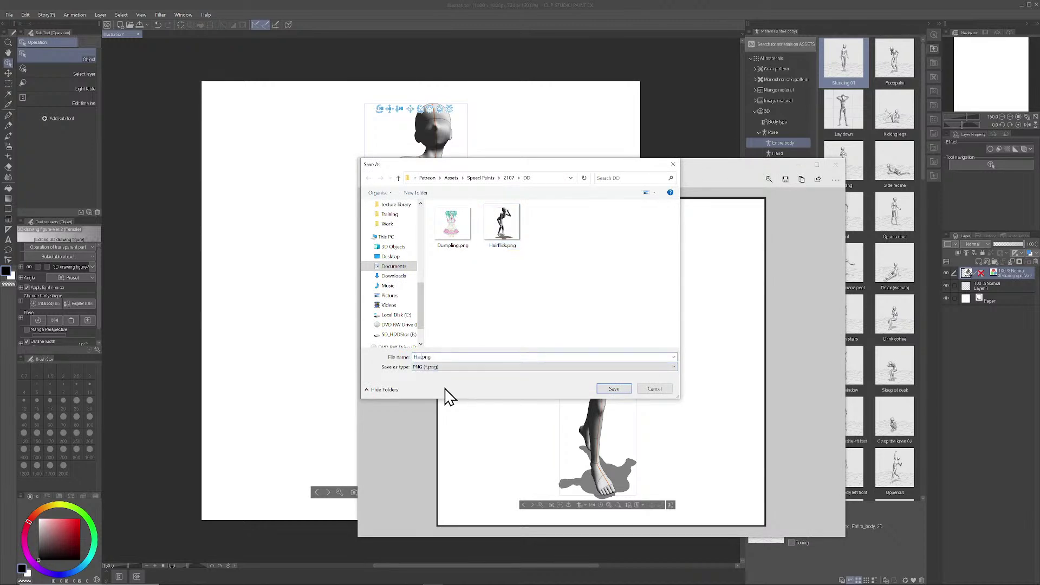
text(St)
key(Return)
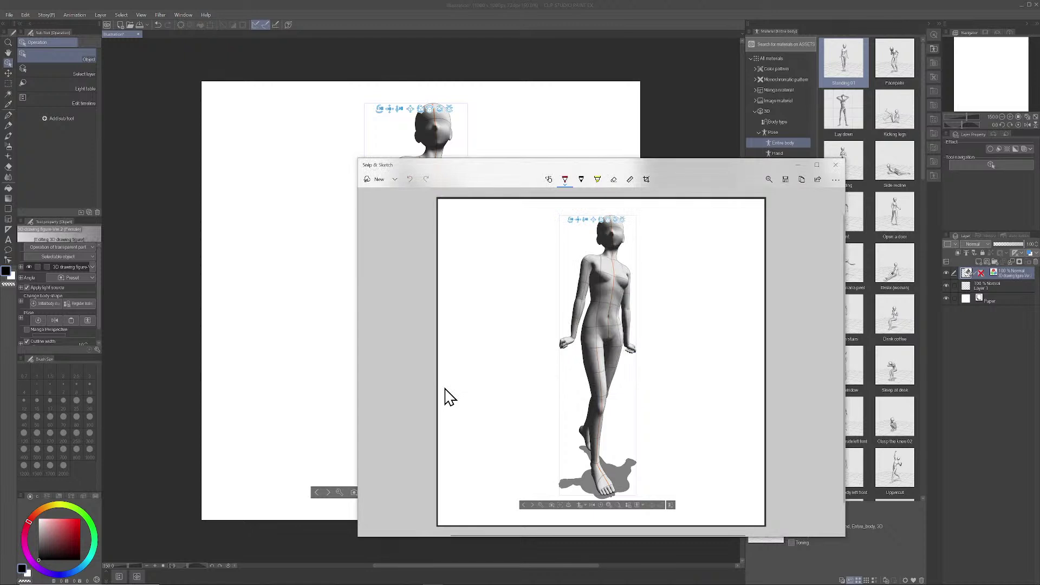
- Return to Clip Studio Paint and apply the Clumsy fall pose from the Entire body list to the figure
click(648, 6)
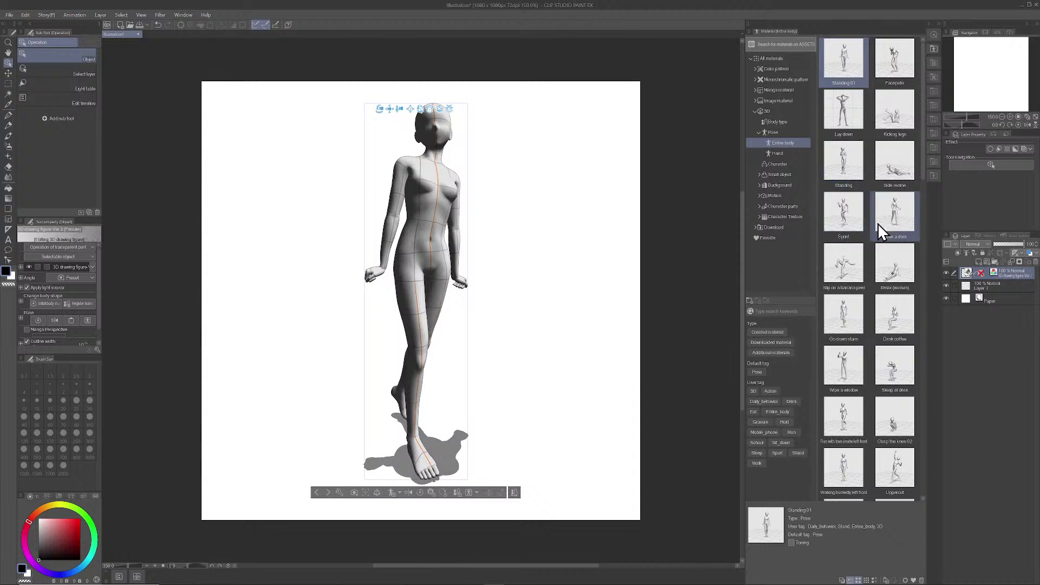
scroll(898, 217, down, 2)
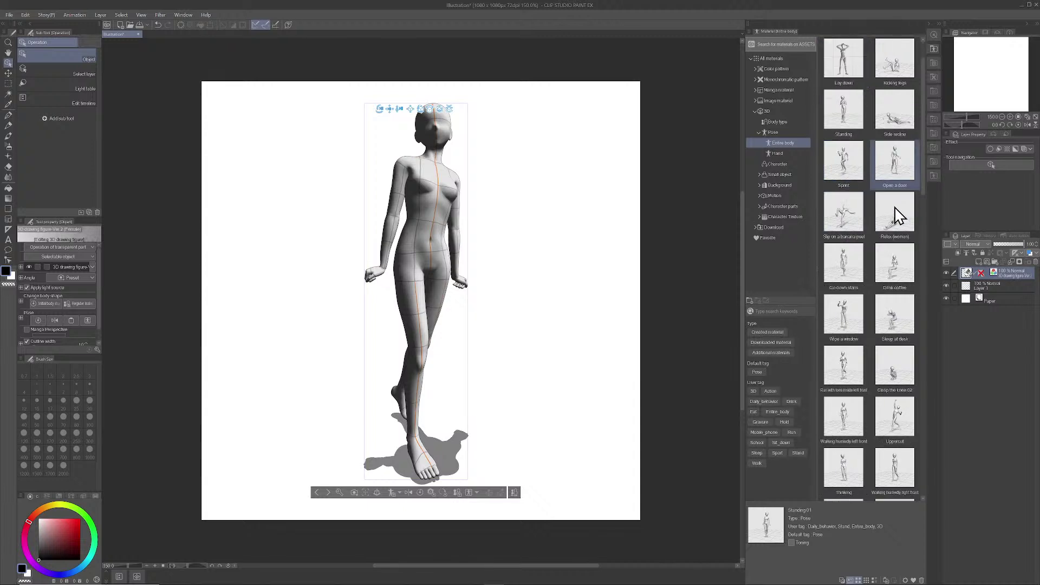
scroll(897, 217, down, 4)
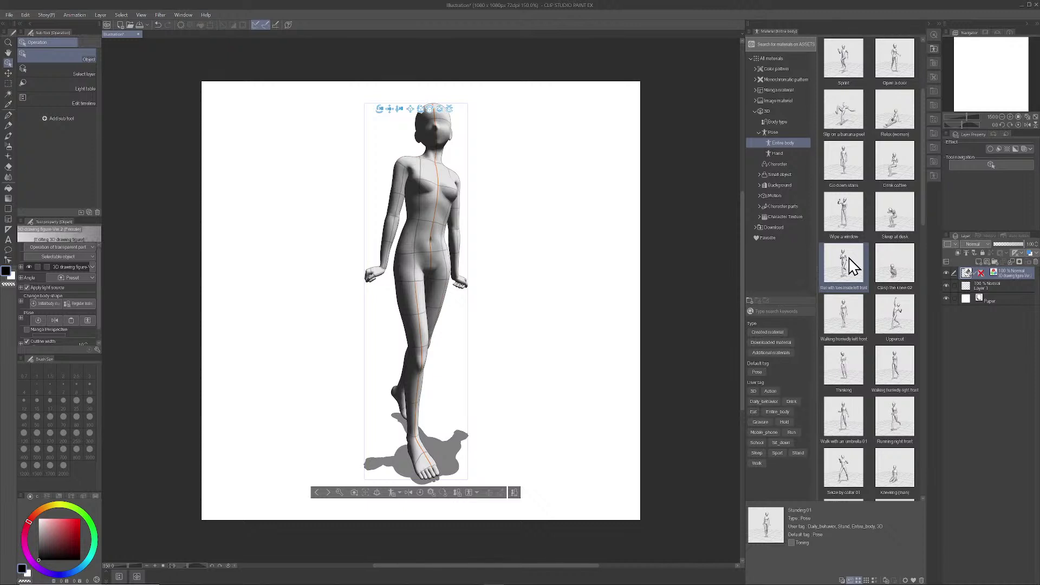
scroll(849, 265, down, 2)
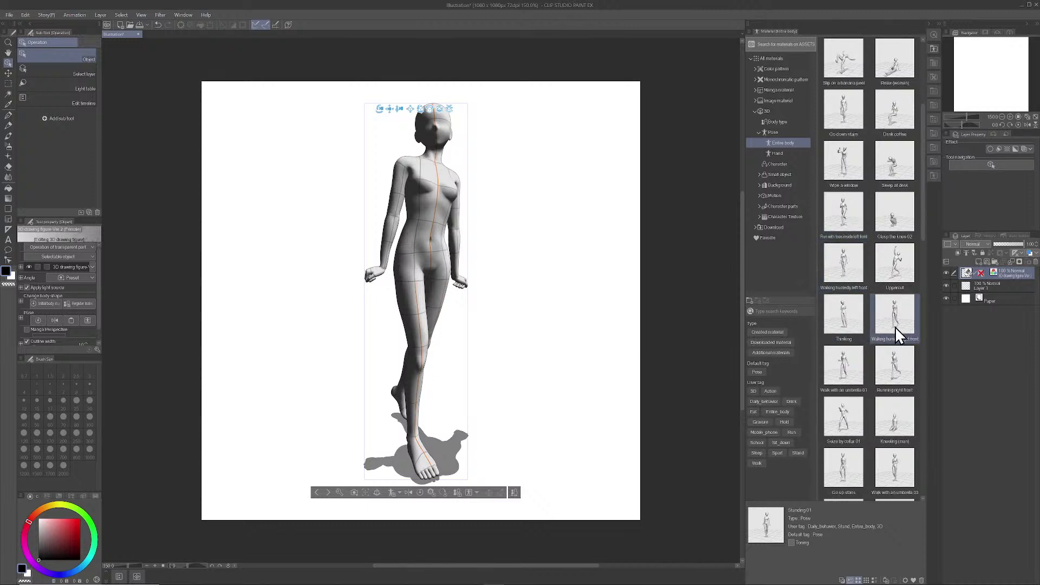
scroll(894, 317, down, 2)
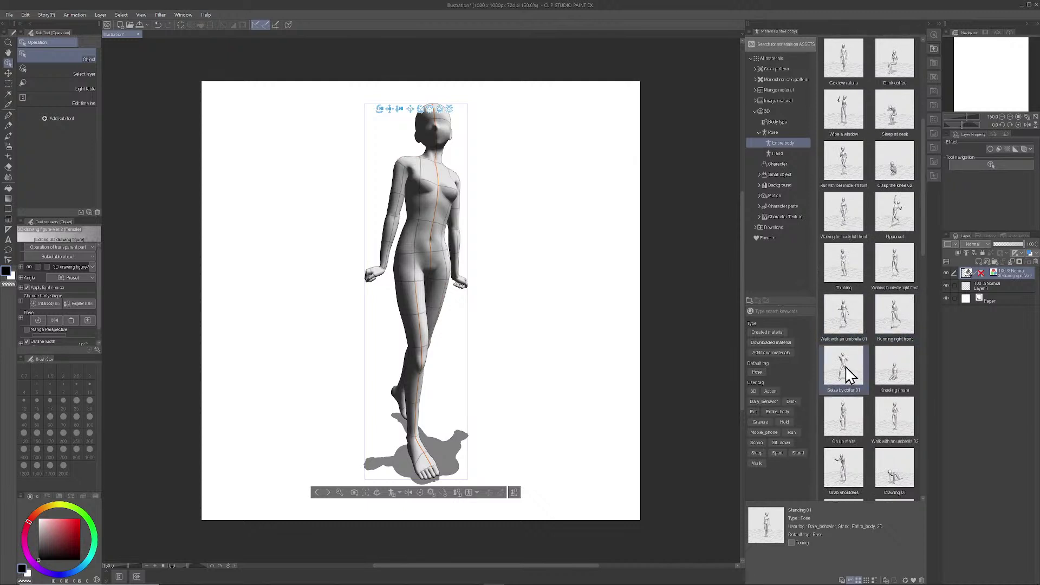
scroll(849, 373, down, 1)
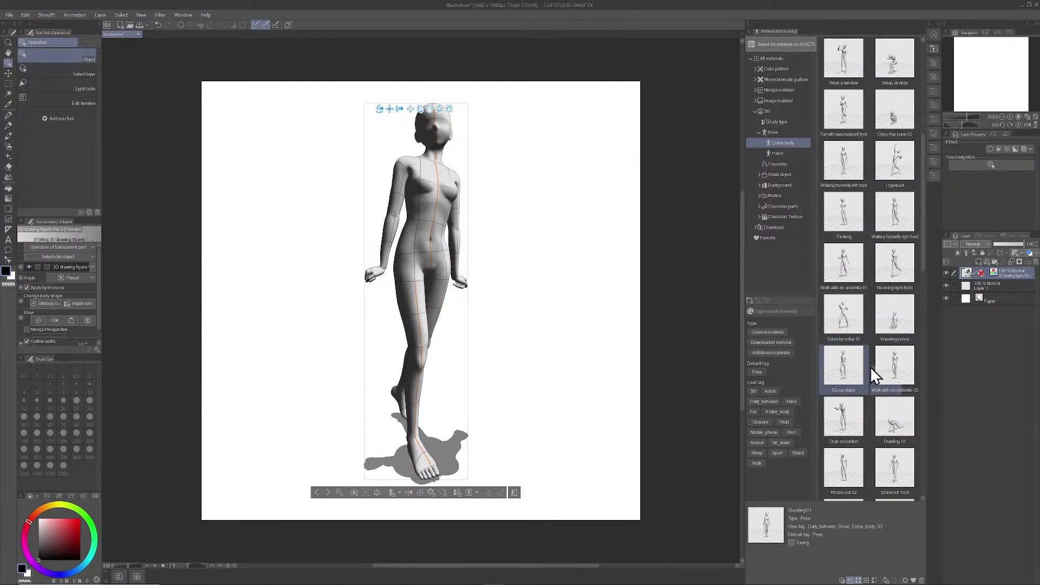
scroll(894, 369, down, 1)
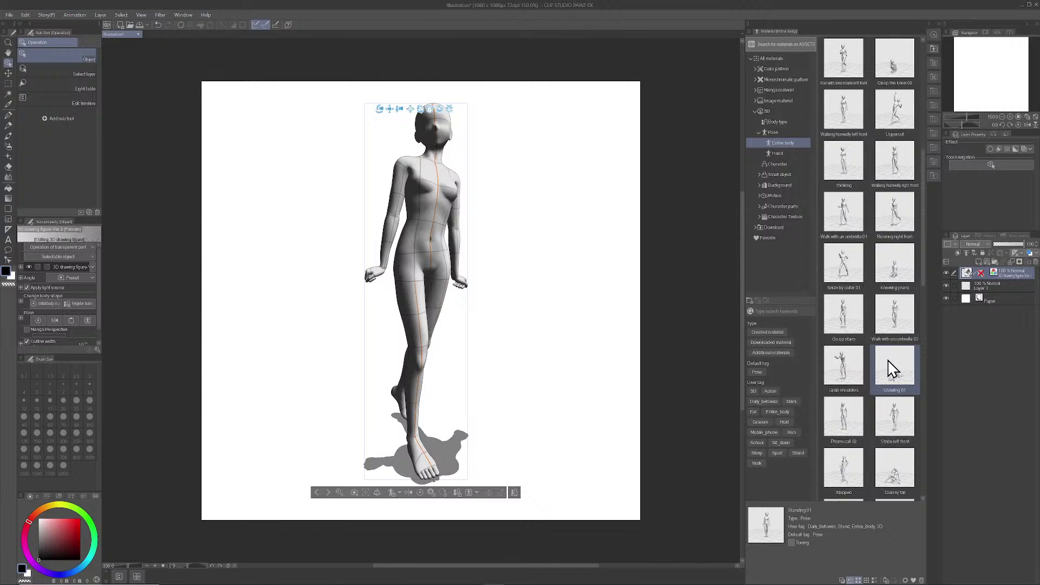
scroll(891, 368, down, 1)
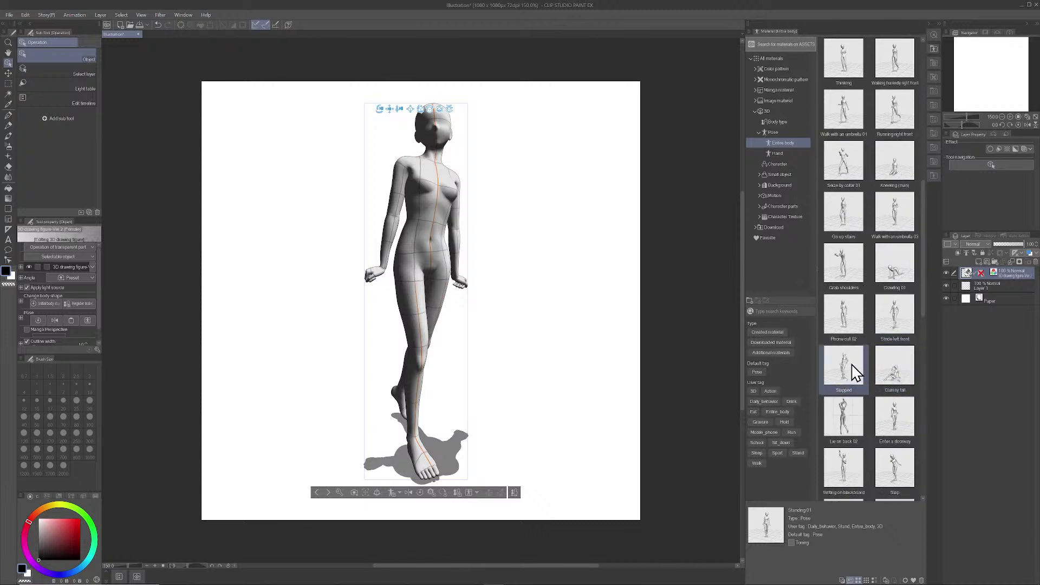
scroll(888, 369, down, 1)
mouse_move(894, 370)
mouse_down()
mouse_move(432, 321)
mouse_move(423, 295)
mouse_move(397, 288)
mouse_move(400, 278)
mouse_up()
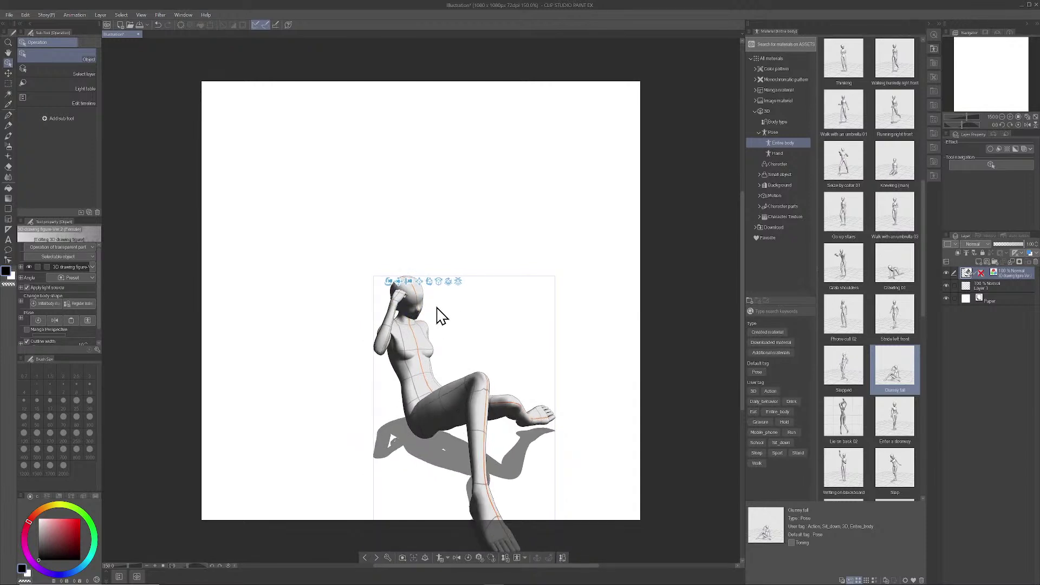
- Rotate and move the camera so the whole seated figure is seen from the front and sits near the canvas centre
drag(386, 281, 331, 231)
drag(271, 193, 296, 183)
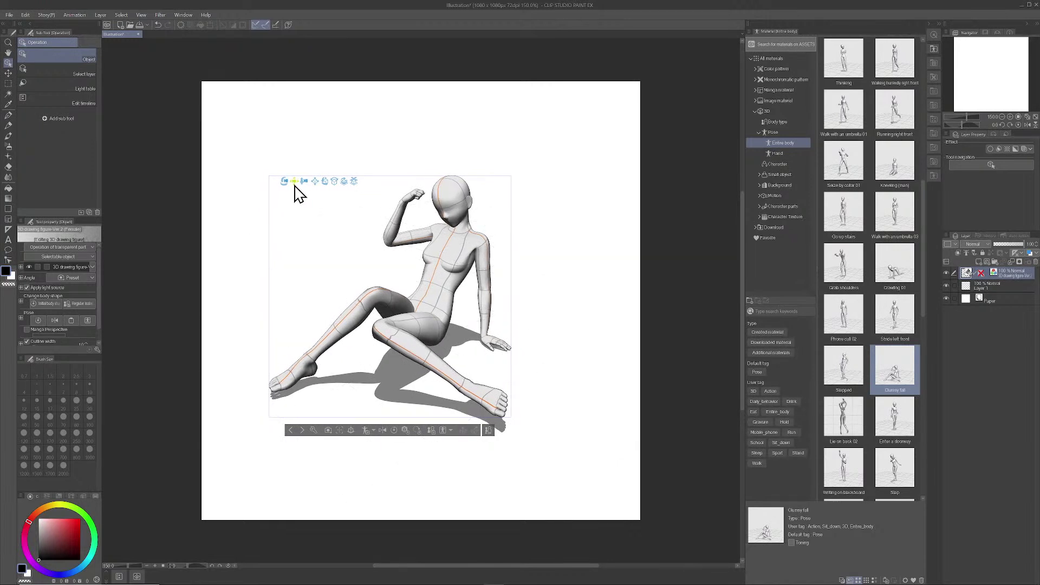
drag(284, 182, 286, 187)
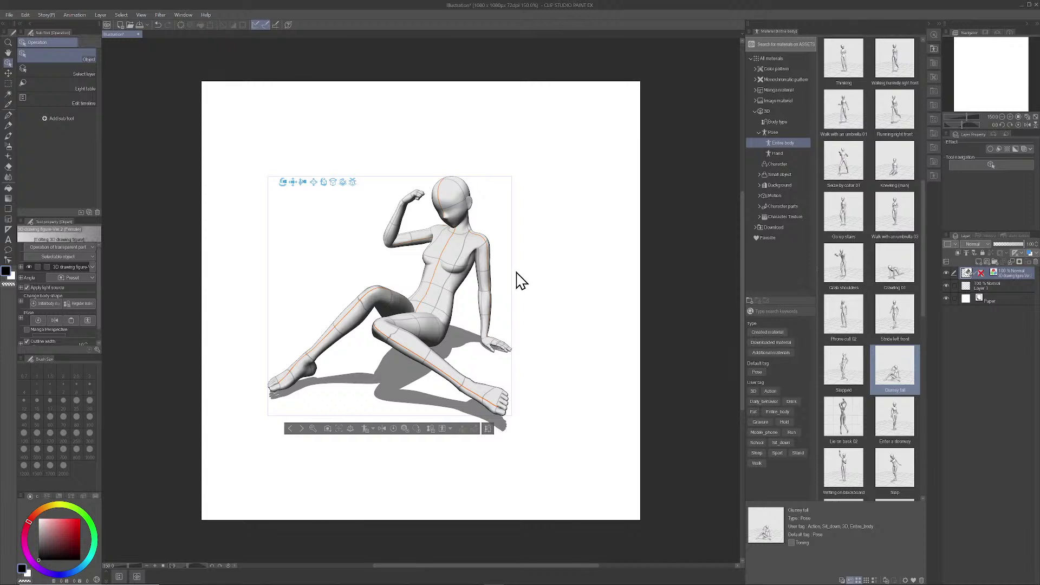
mouse_move(293, 182)
mouse_down()
mouse_move(304, 176)
mouse_move(296, 183)
mouse_up()
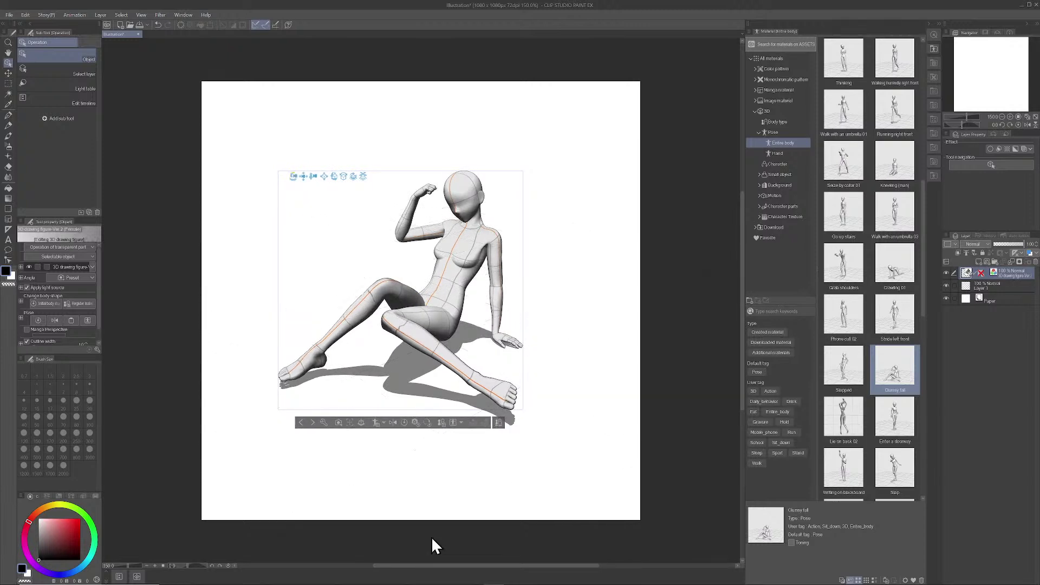
- Switch to Snip & Sketch and capture the whole white canvas with the seated figure
click(432, 576)
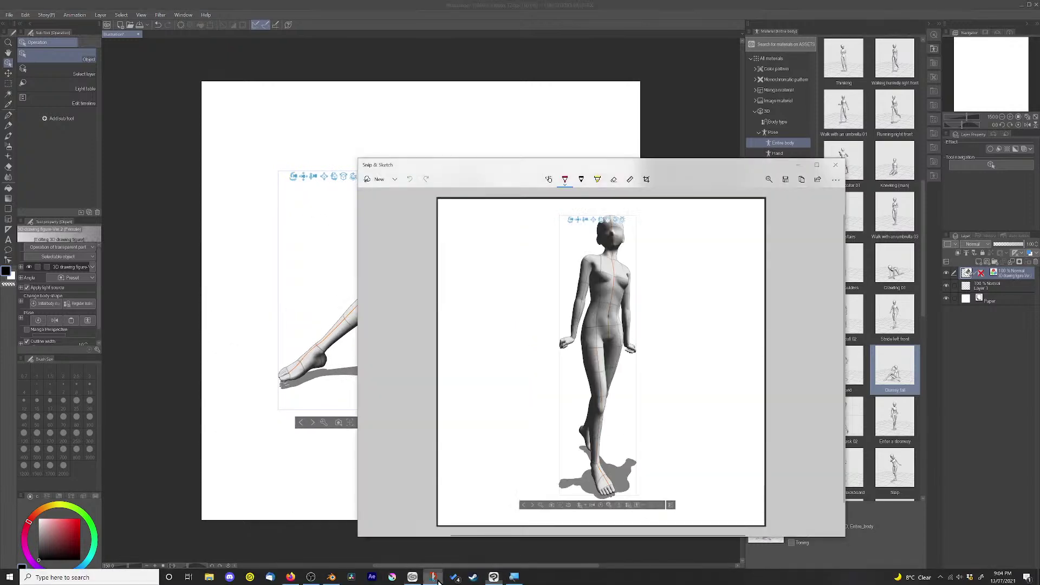
click(378, 181)
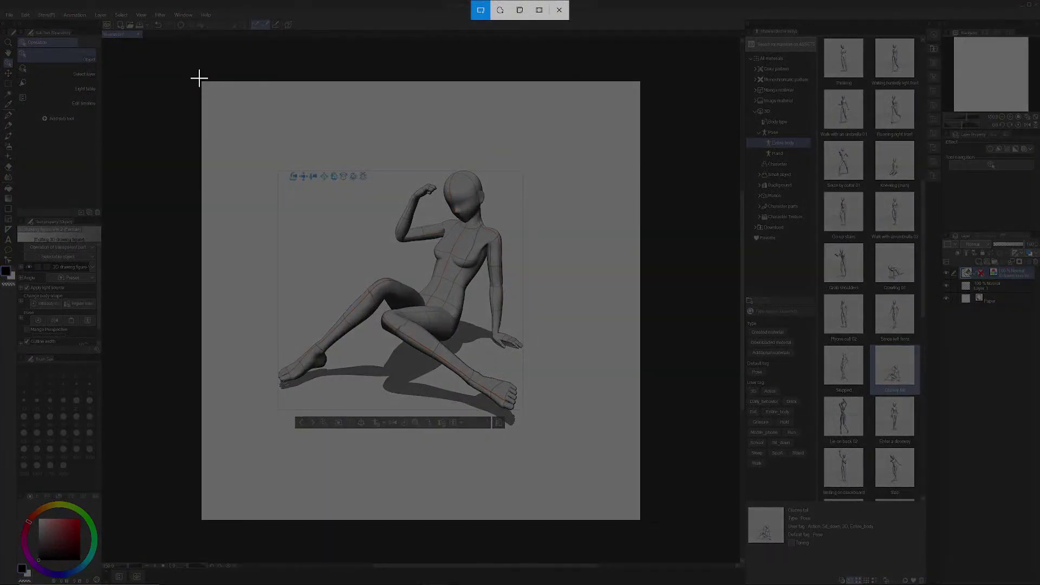
mouse_move(199, 79)
mouse_down()
mouse_move(613, 510)
mouse_move(643, 522)
mouse_up()
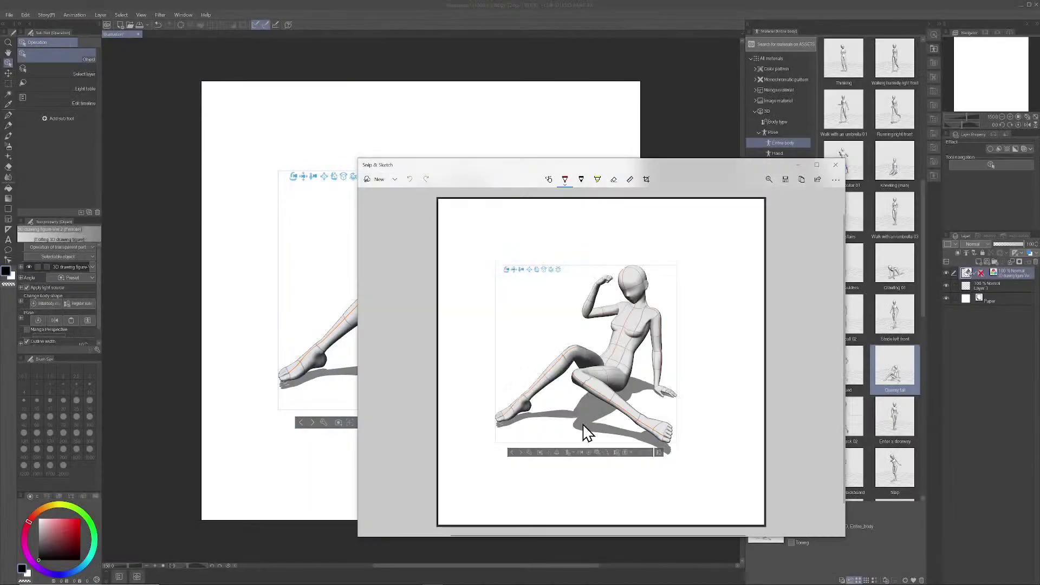
- Save the seated figure snip as Sit.png in the DD folder and close Snip & Sketch
click(785, 180)
drag(481, 357, 366, 365)
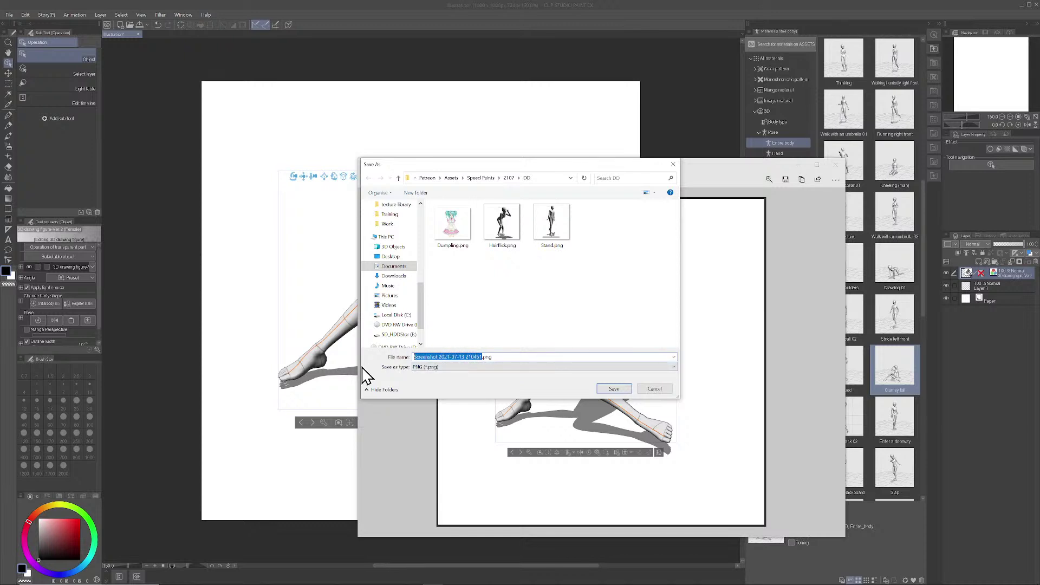
text(Sit)
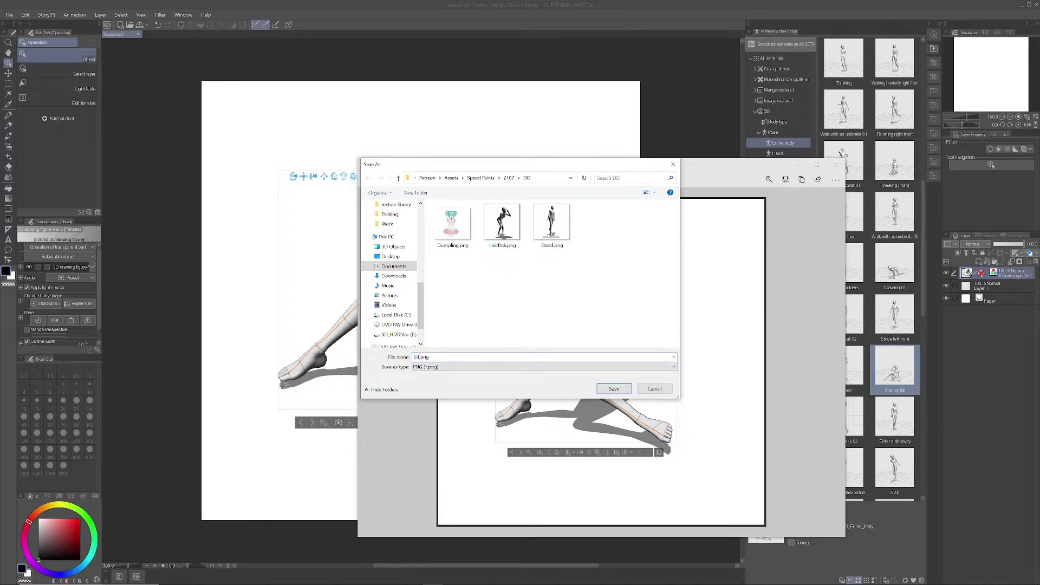
click(617, 389)
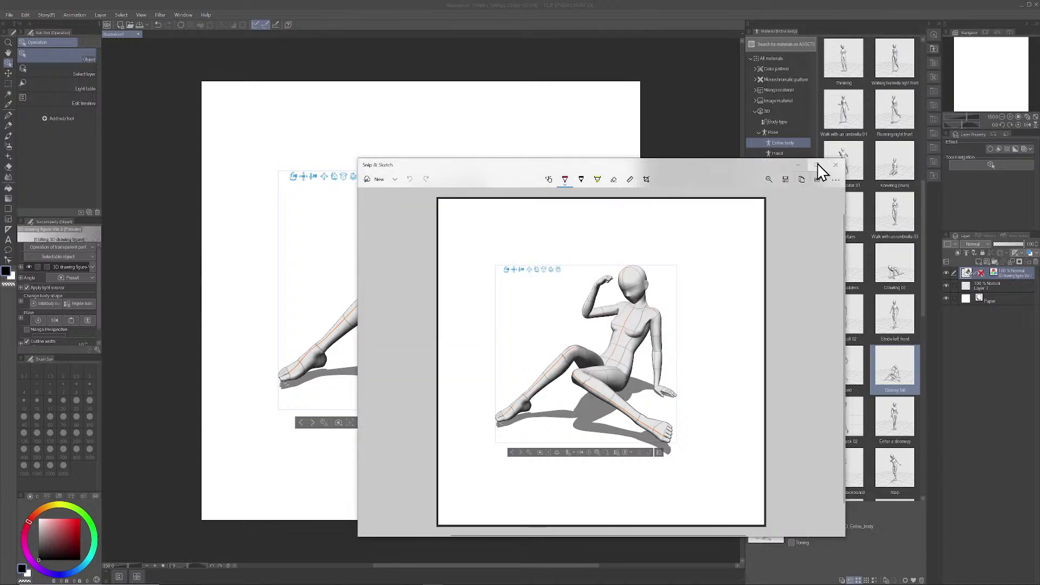
click(835, 165)
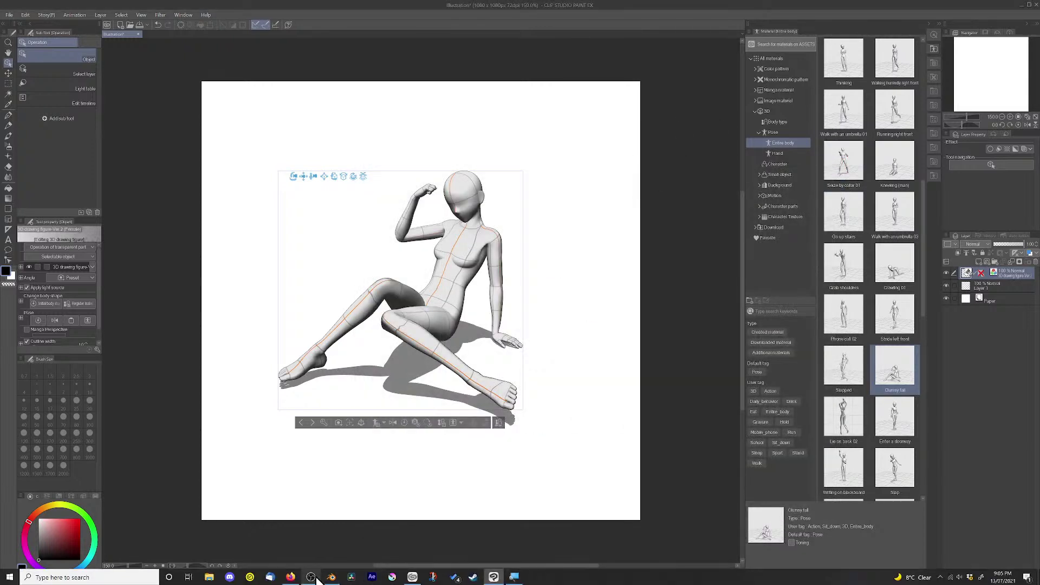
- Switch to Clip Studio and resume the paused download of additional materials
click(413, 577)
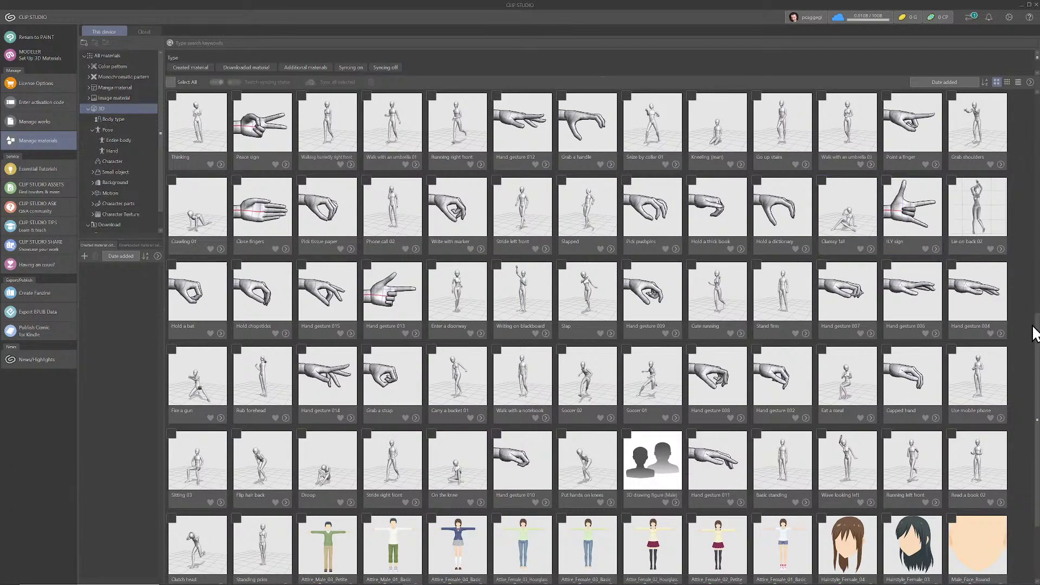
scroll(1031, 326, down, 2)
scroll(1027, 326, up, 8)
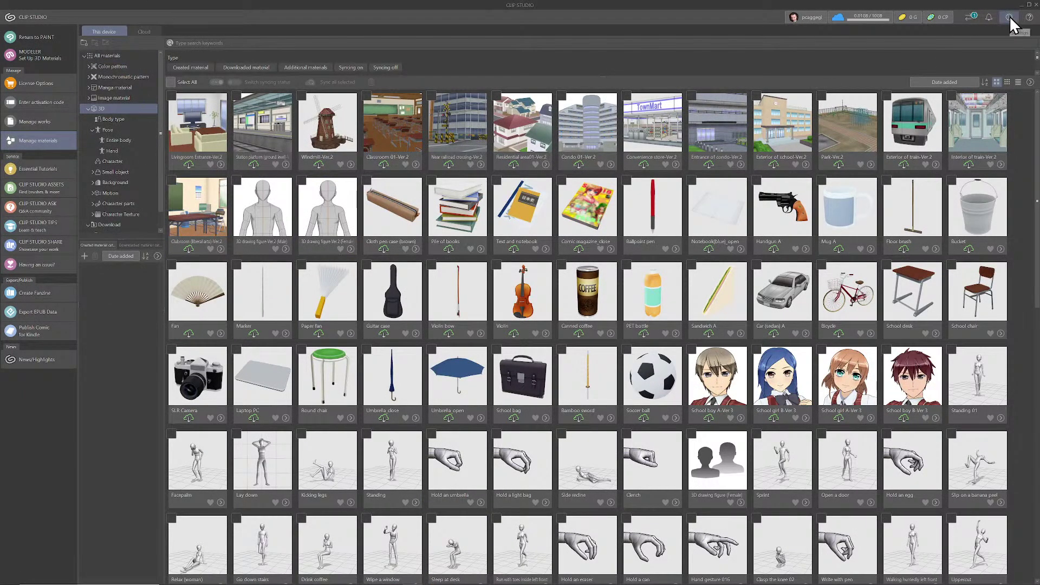
click(969, 16)
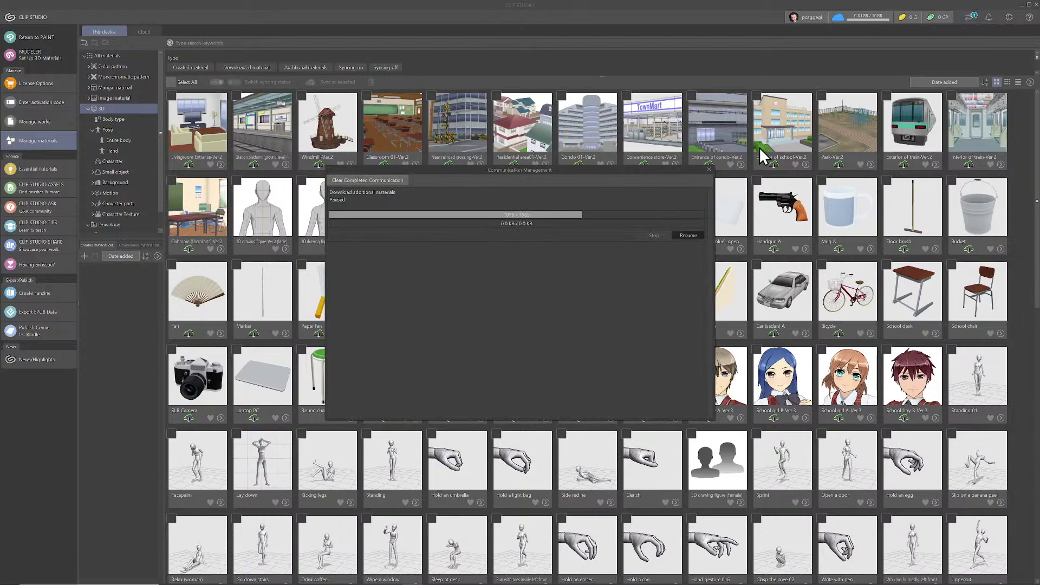
click(687, 234)
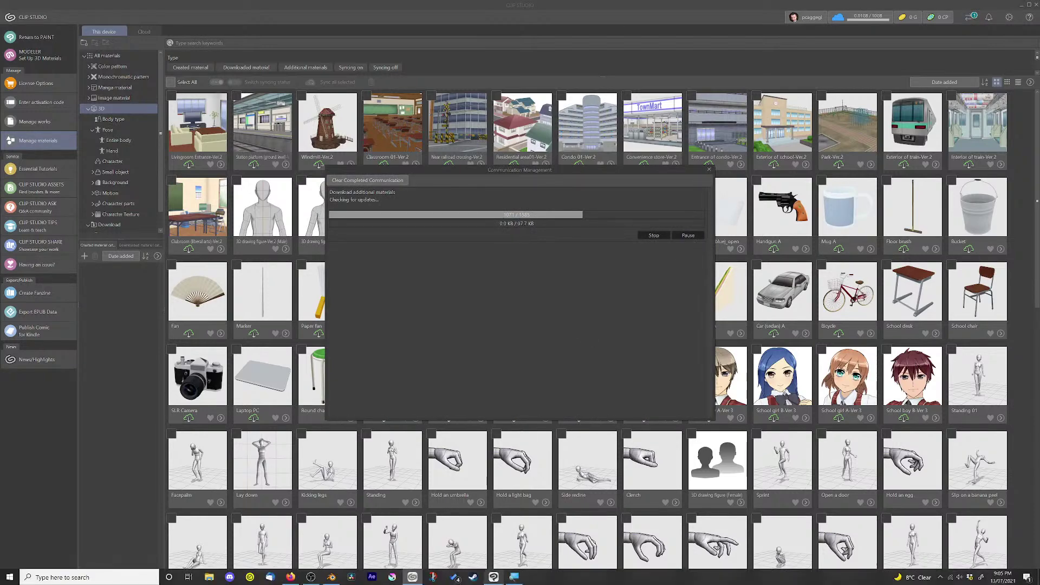
- Switch to Blender and pan the Dumpling.png reference slightly in the image editor
click(331, 577)
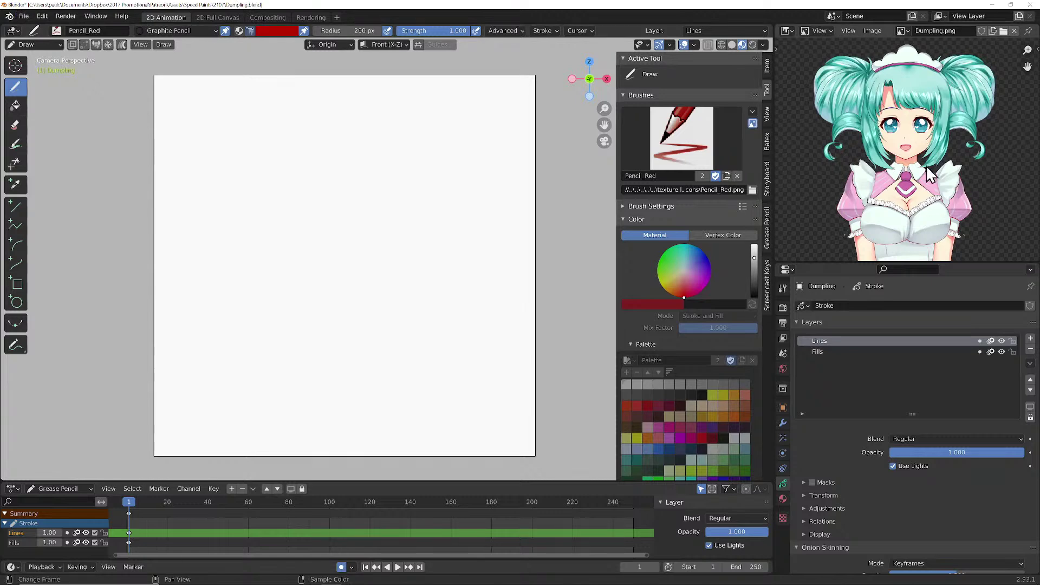
mouse_move(939, 191)
middle_down()
mouse_move(931, 73)
mouse_move(930, 189)
mouse_move(938, 202)
middle_up()
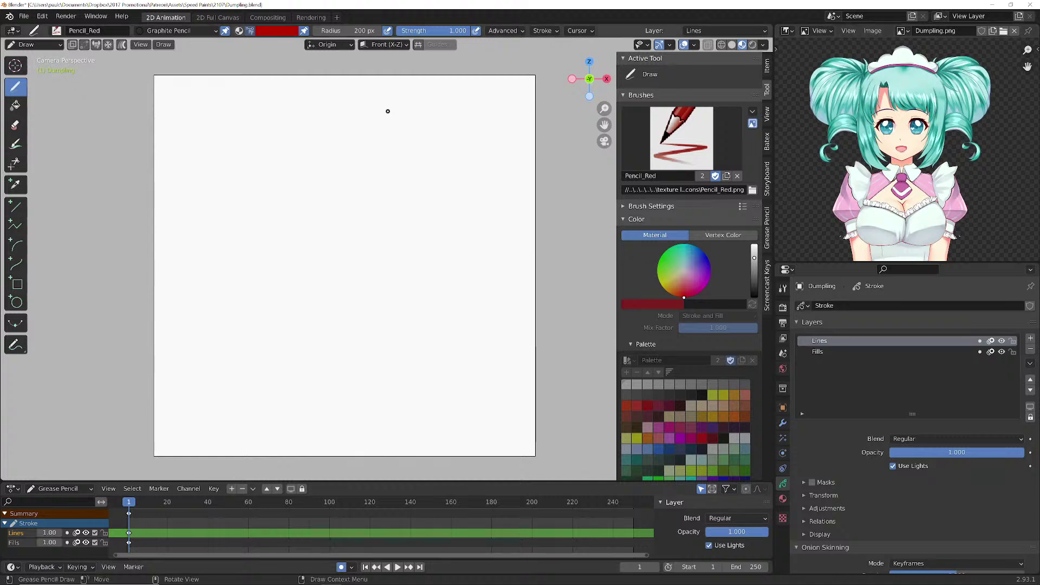
click(25, 15)
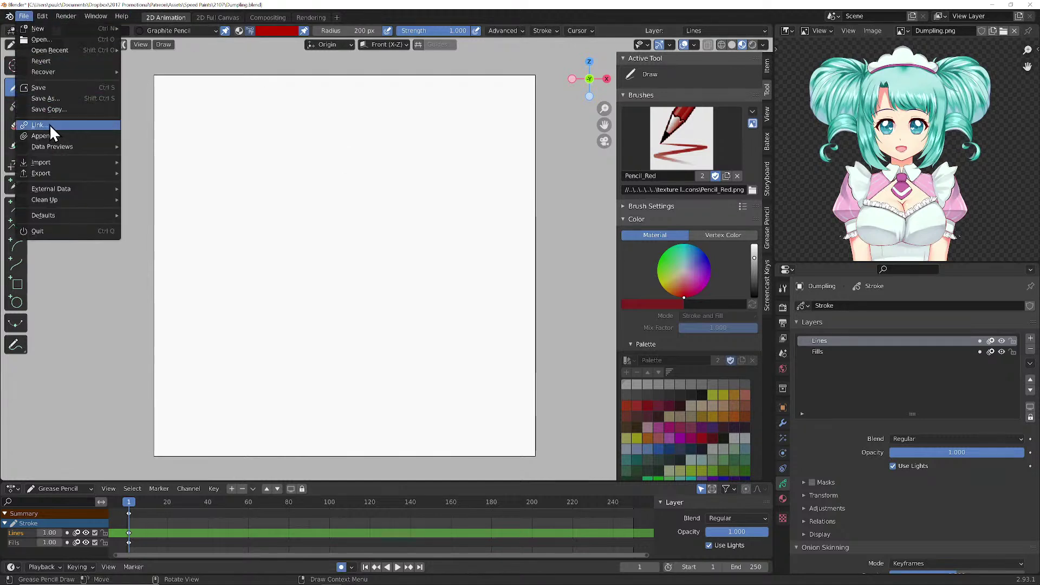
mouse_move(51, 165)
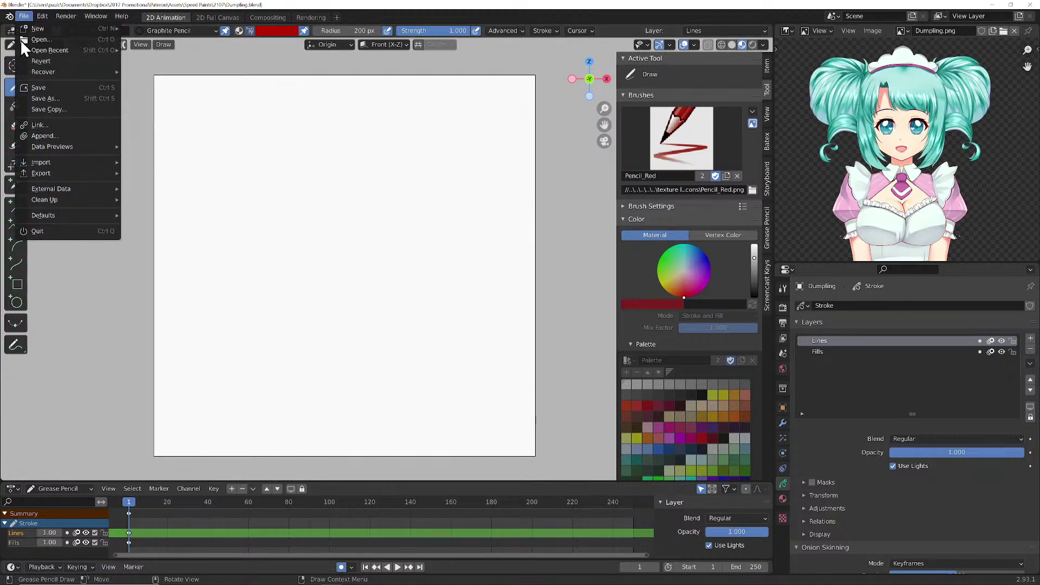
key(ctrl+s)
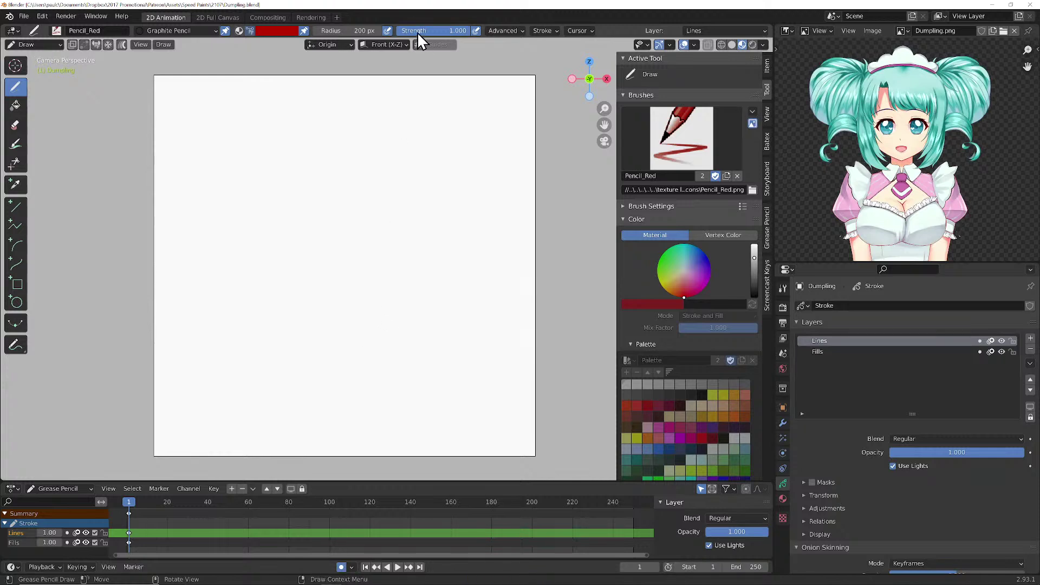
- Switch from Draw to Object Mode and add Hairflick.png from the DD folder as a background image in the camera view
key(ctrl+Tab)
click(283, 244)
shift+middle_drag(325, 276, 346, 271)
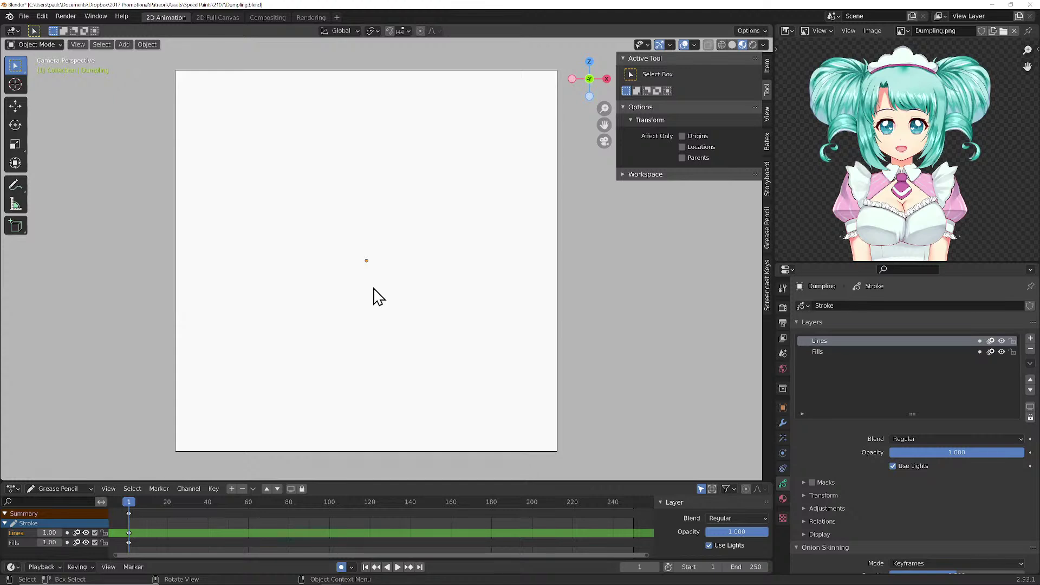
key(shift+a)
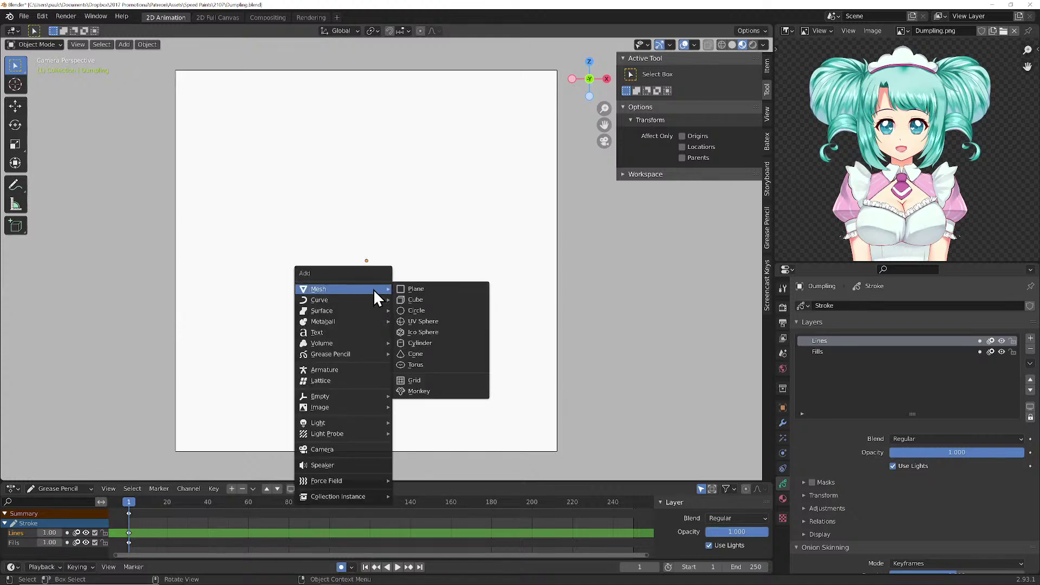
mouse_move(369, 408)
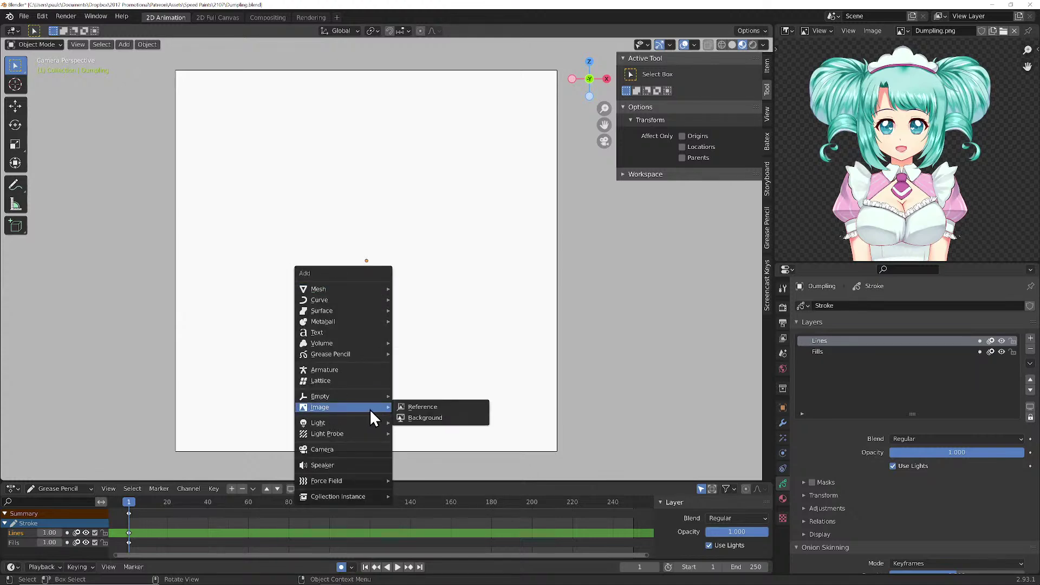
click(424, 417)
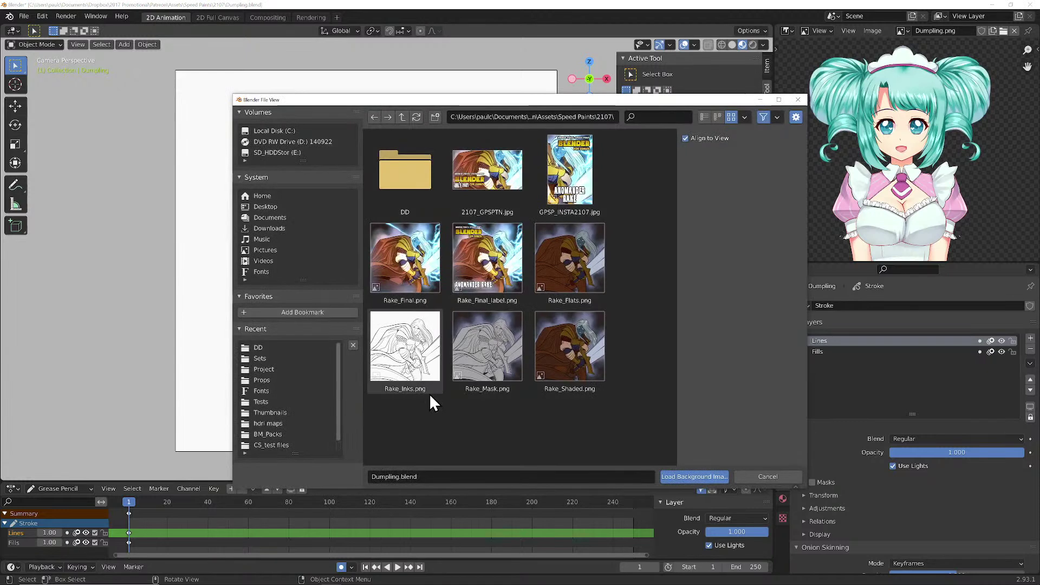
double_click(404, 178)
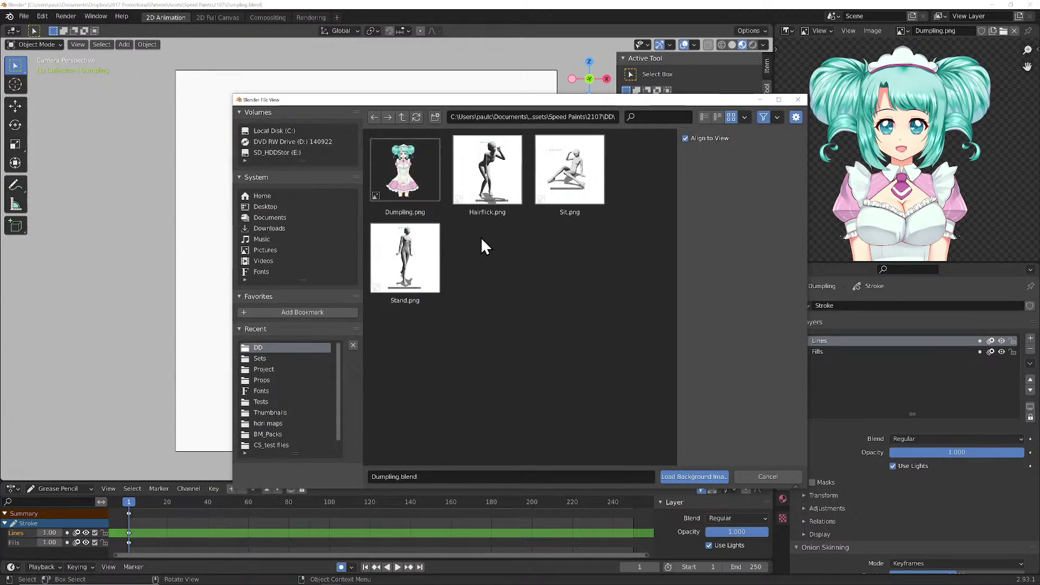
click(489, 184)
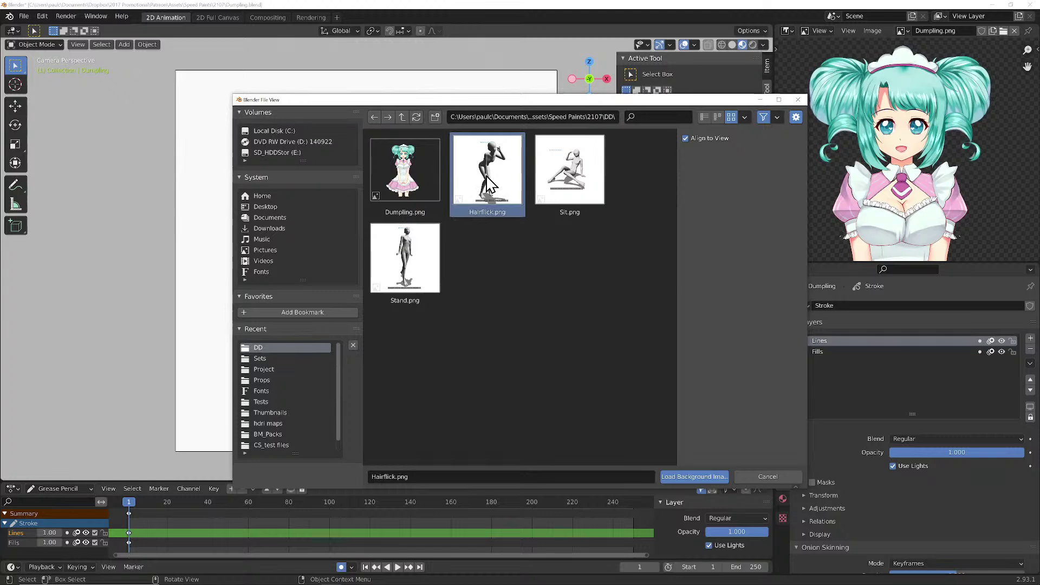
click(701, 477)
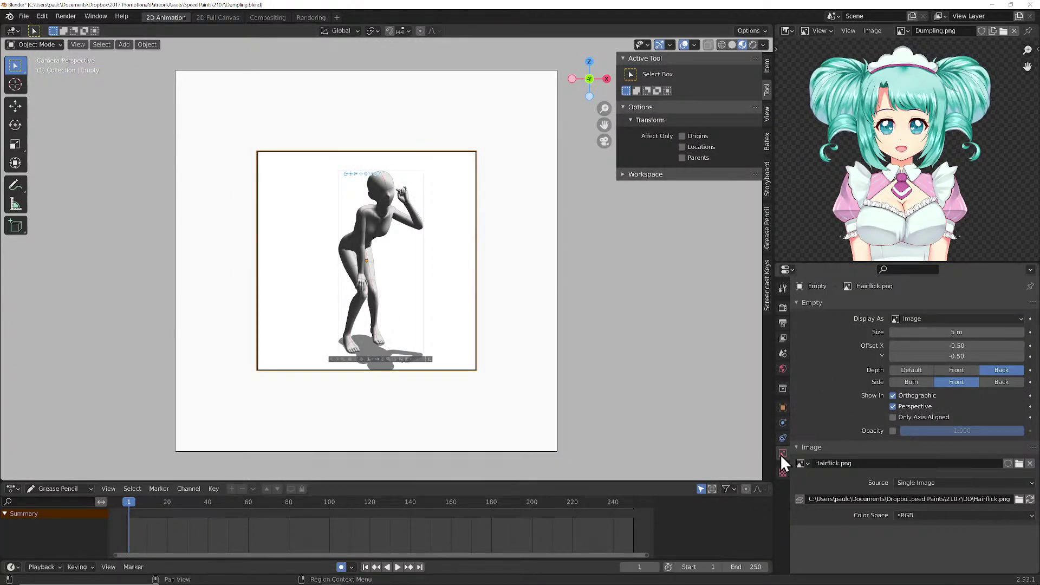
- Load Sit.png and Stand.png from the DD folder, one after the other, into the background image empty
click(1019, 463)
double_click(575, 182)
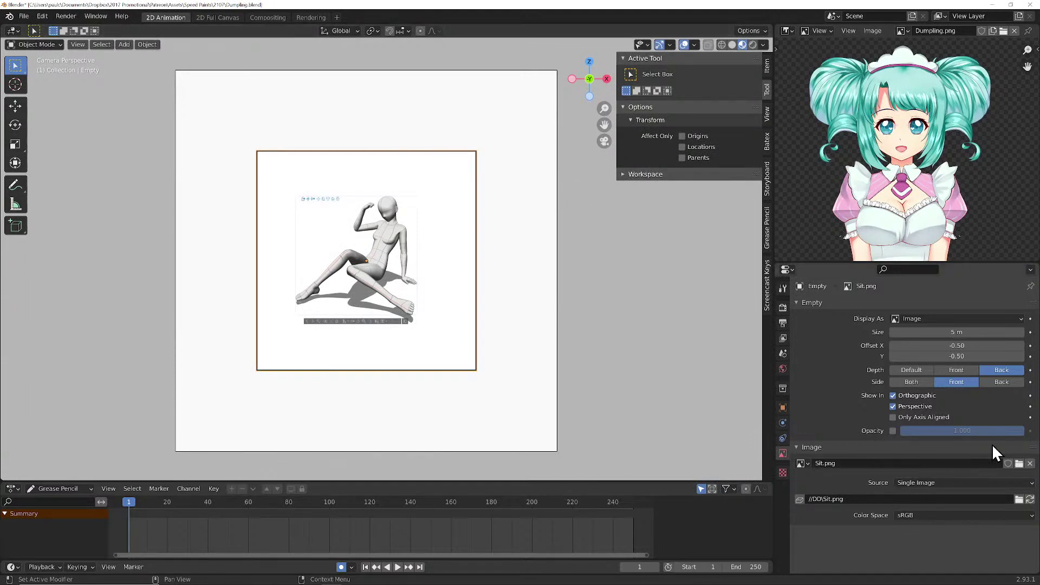
click(1017, 463)
click(489, 186)
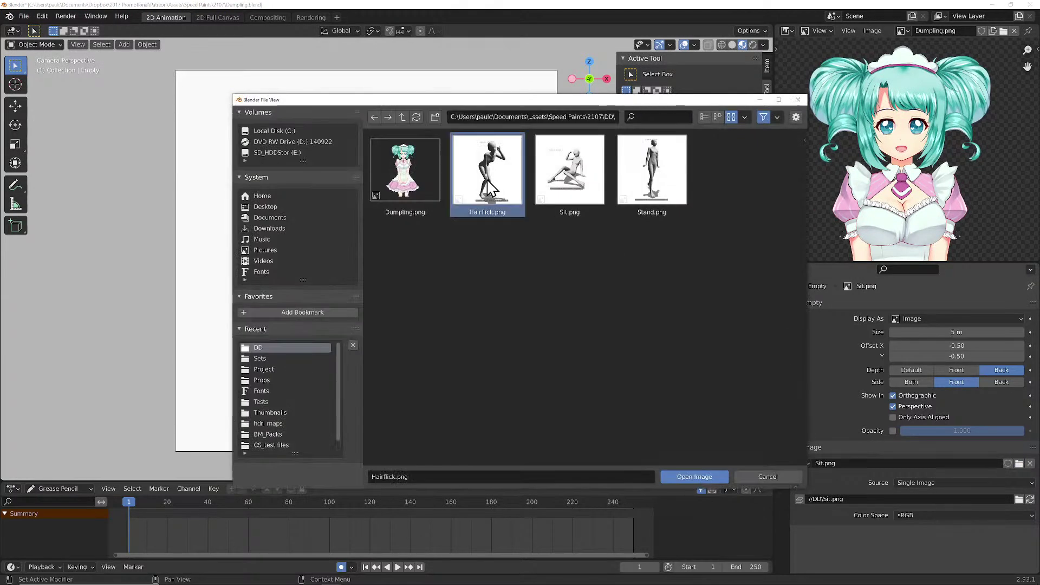
double_click(653, 182)
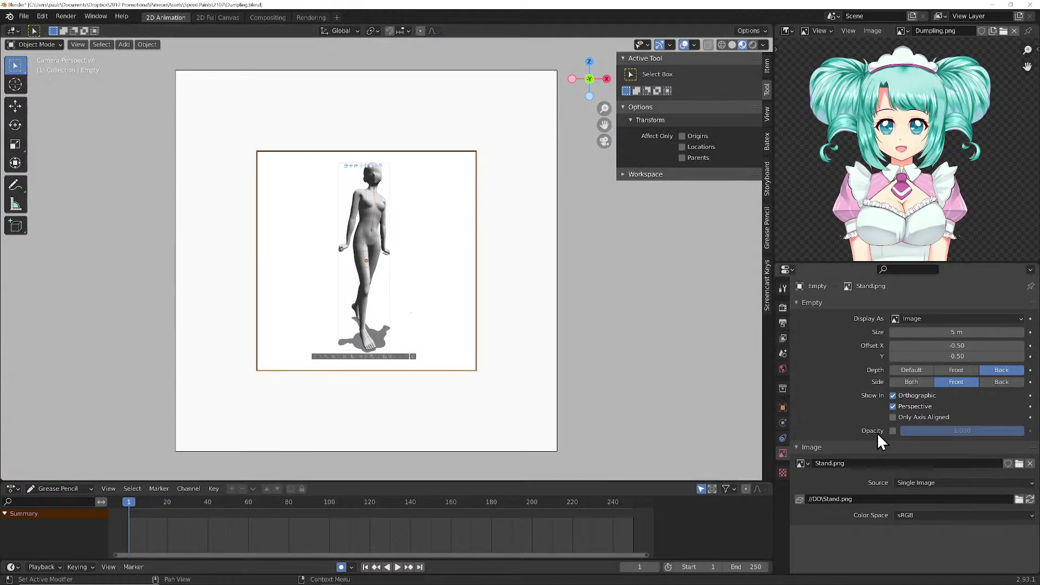
- Set the size of the Stand.png reference image to 8 m
drag(952, 333, 1019, 333)
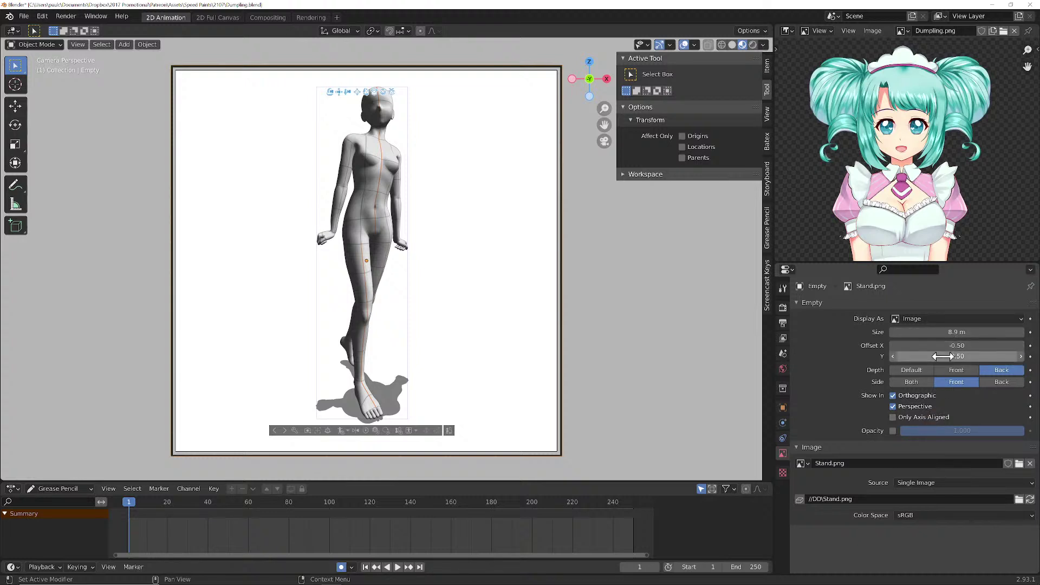
click(956, 331)
text(8)
key(Return)
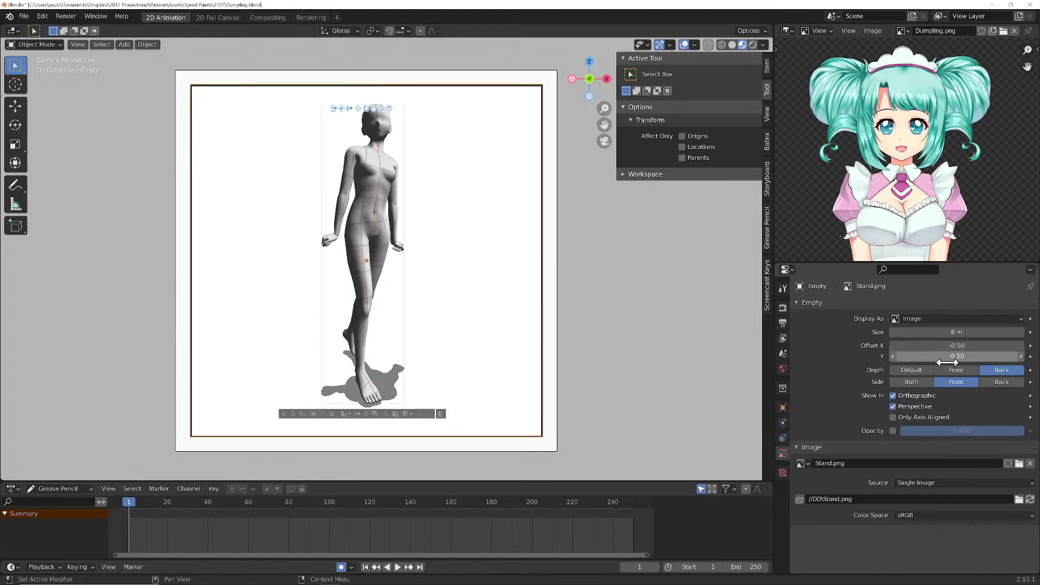
- Give Sit.png, Hairflick.png and Stand.png a fake user, ending with Stand.png assigned to the empty
click(803, 462)
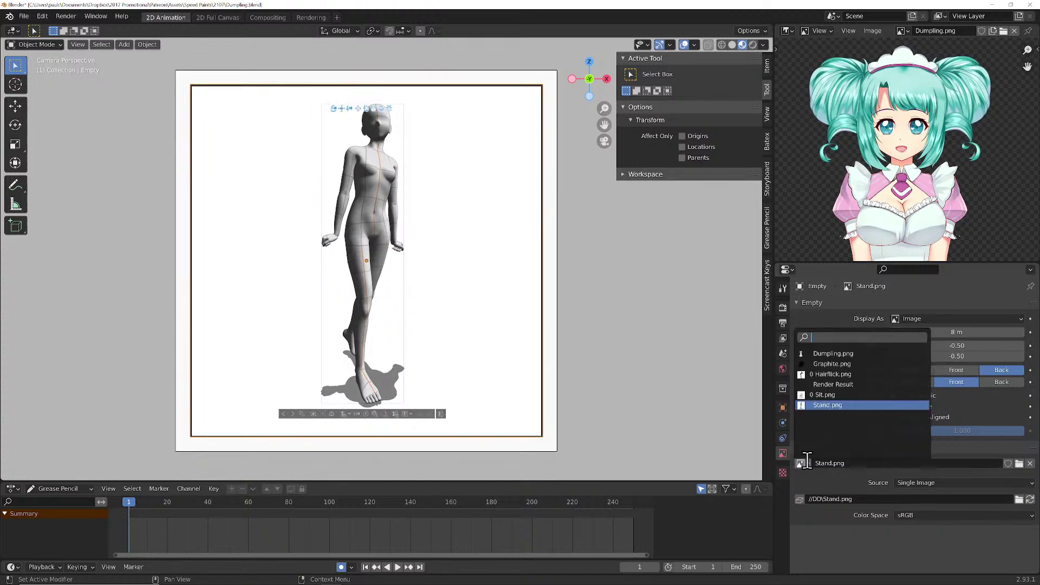
click(837, 395)
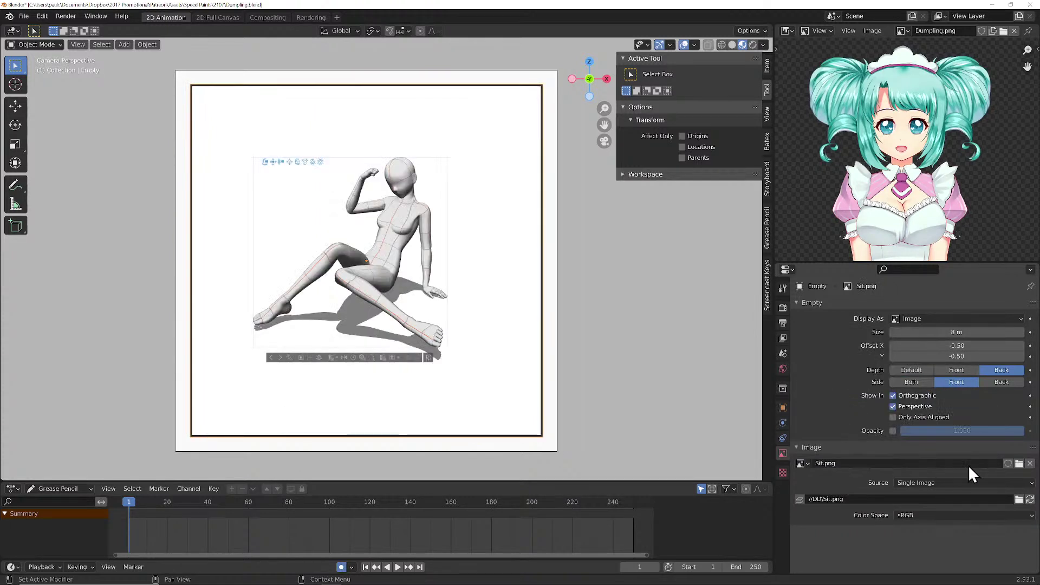
click(1008, 463)
click(802, 463)
click(839, 374)
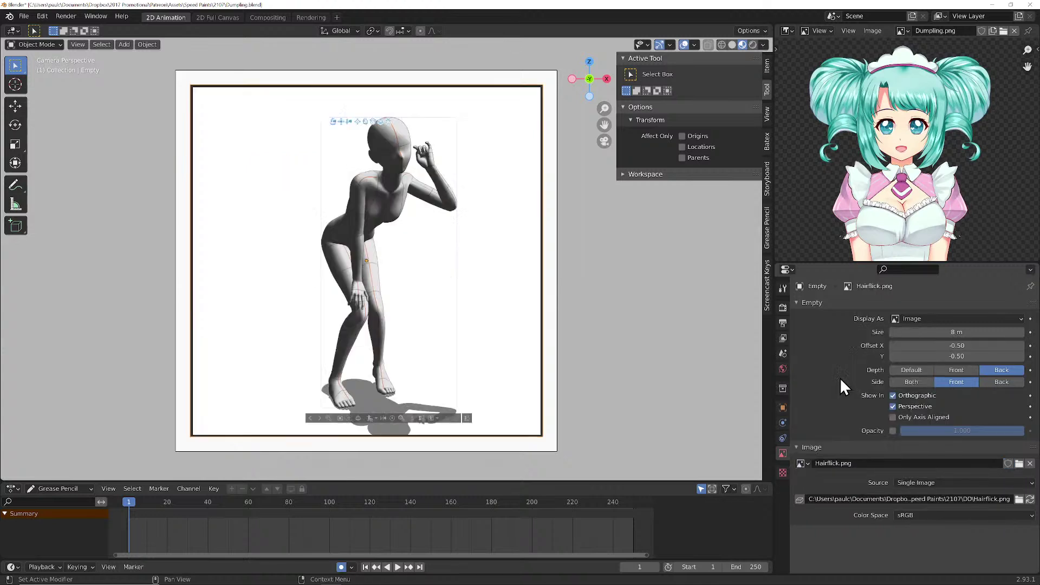
click(1007, 463)
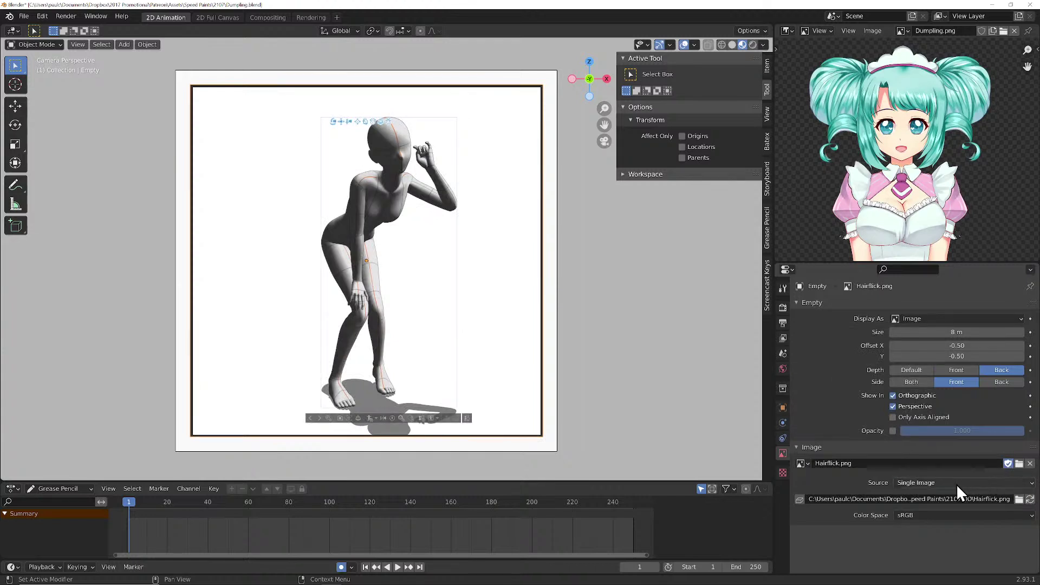
click(802, 463)
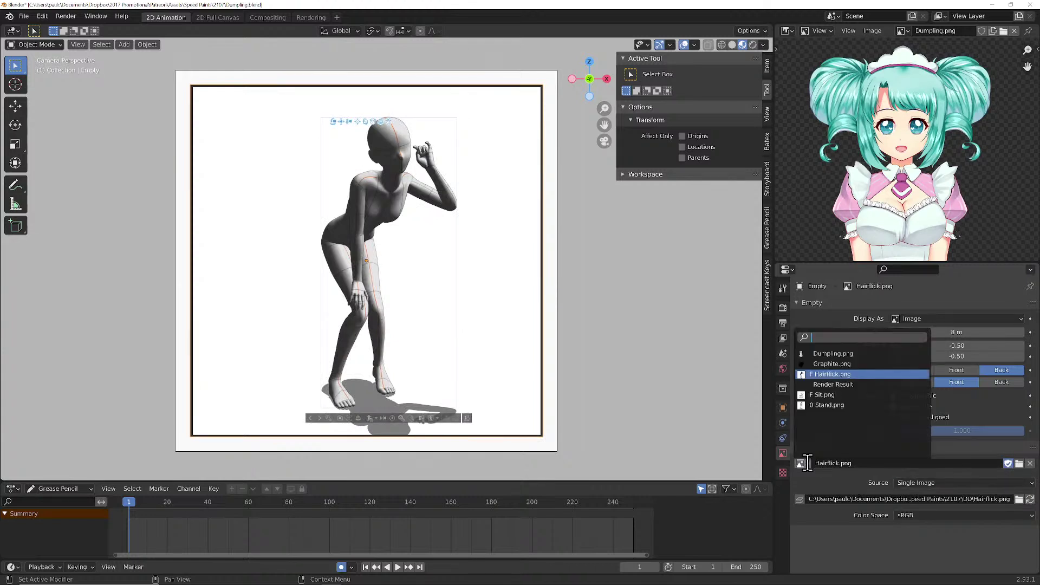
click(831, 405)
click(1008, 463)
- Set the standing reference image's size to 10 m and its offset to -0.47 in X and -0.56 in Y
drag(956, 332, 1010, 332)
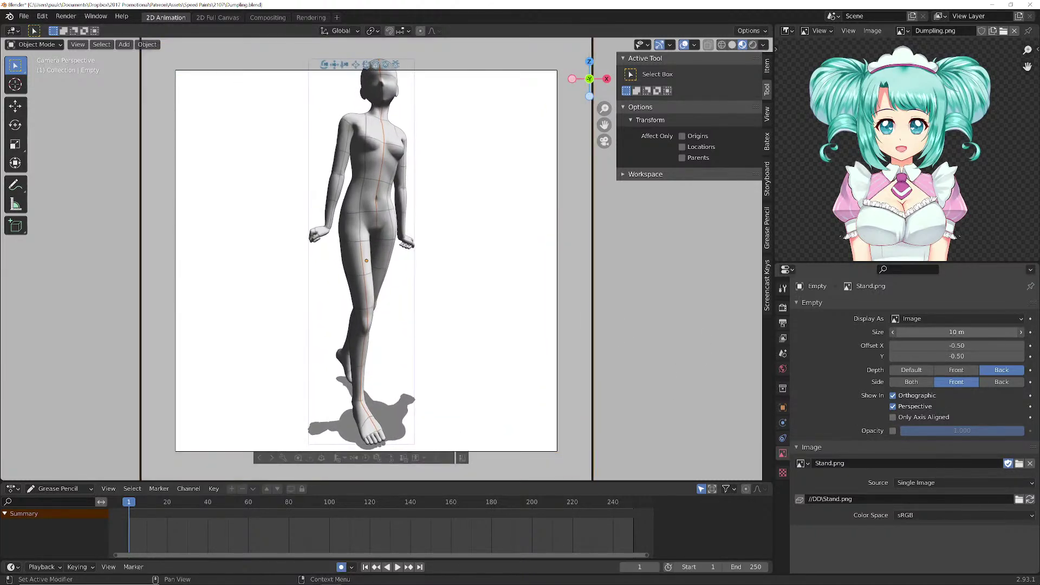
drag(946, 347, 920, 352)
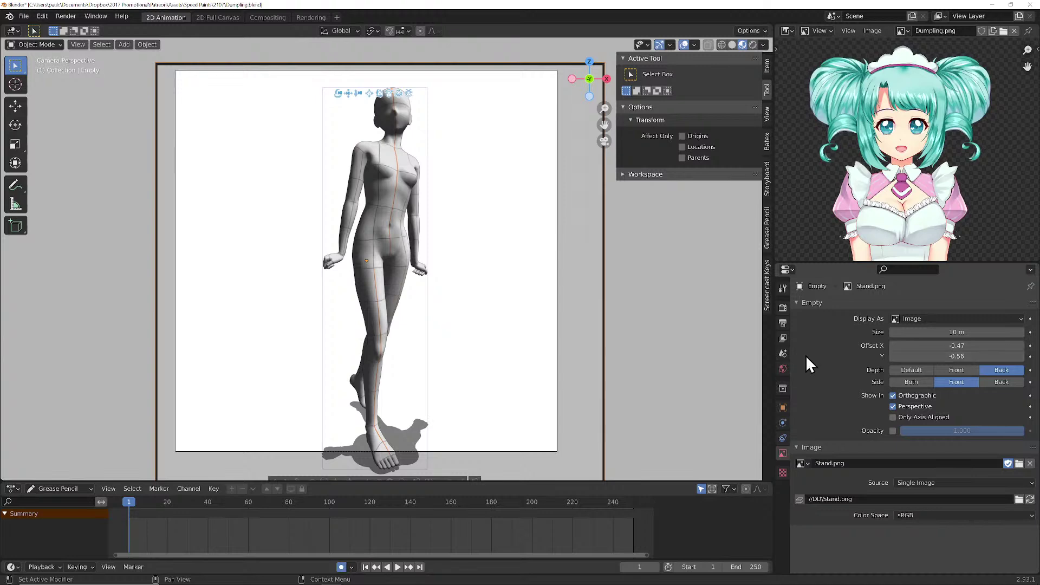
key(r)
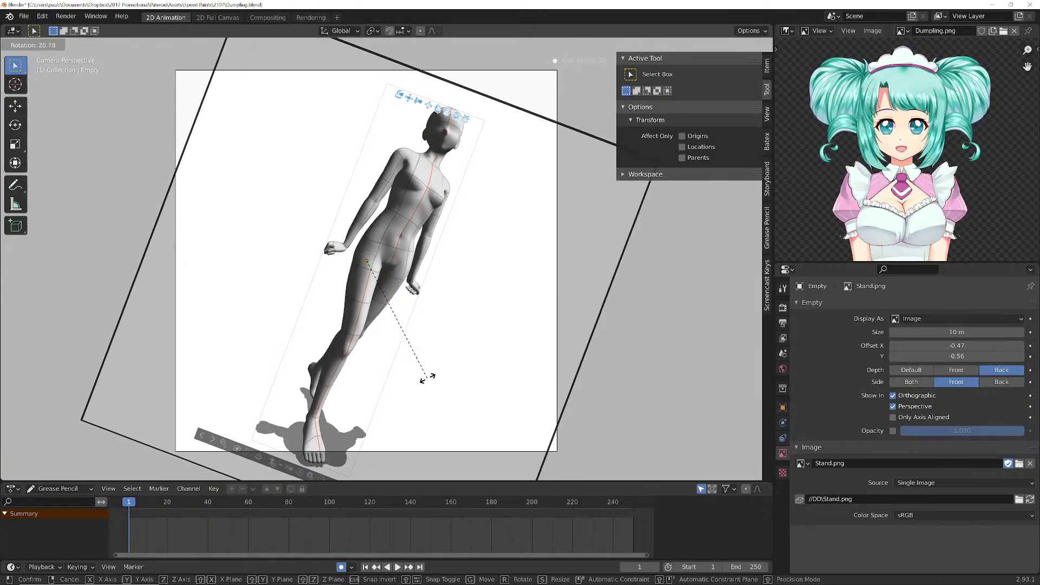
key(Escape)
- Switch to the front orthographic view and frame the standing reference figure
key(KP_1)
scroll(466, 335, down, 2)
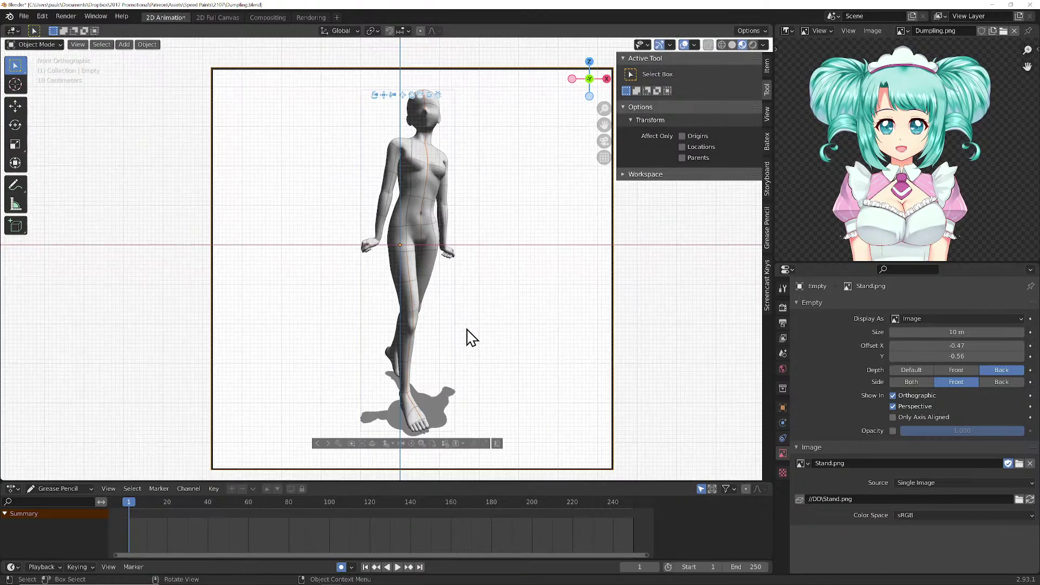
shift+middle_drag(469, 288, 424, 281)
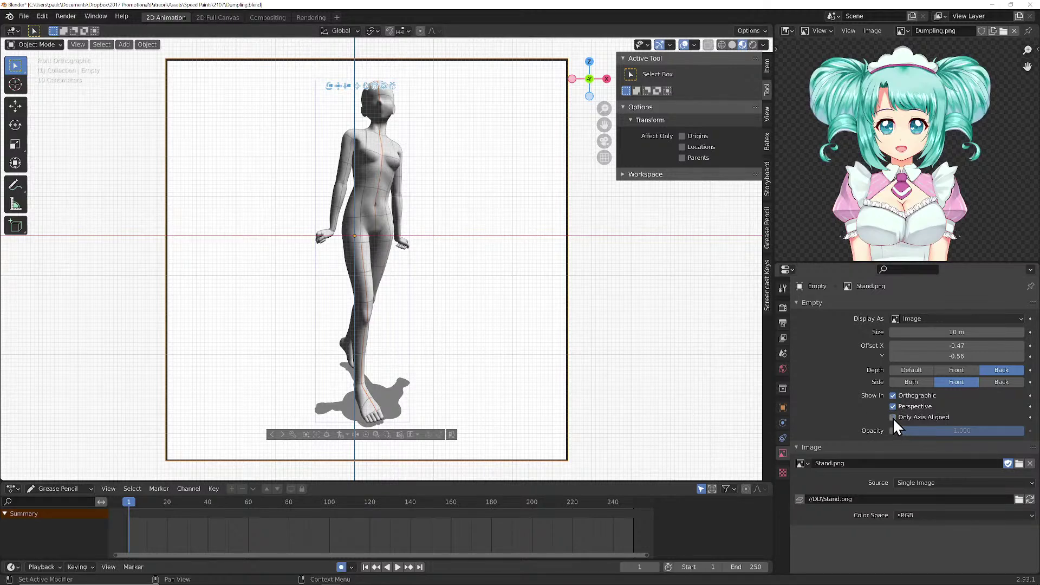
middle_drag(610, 317, 594, 336)
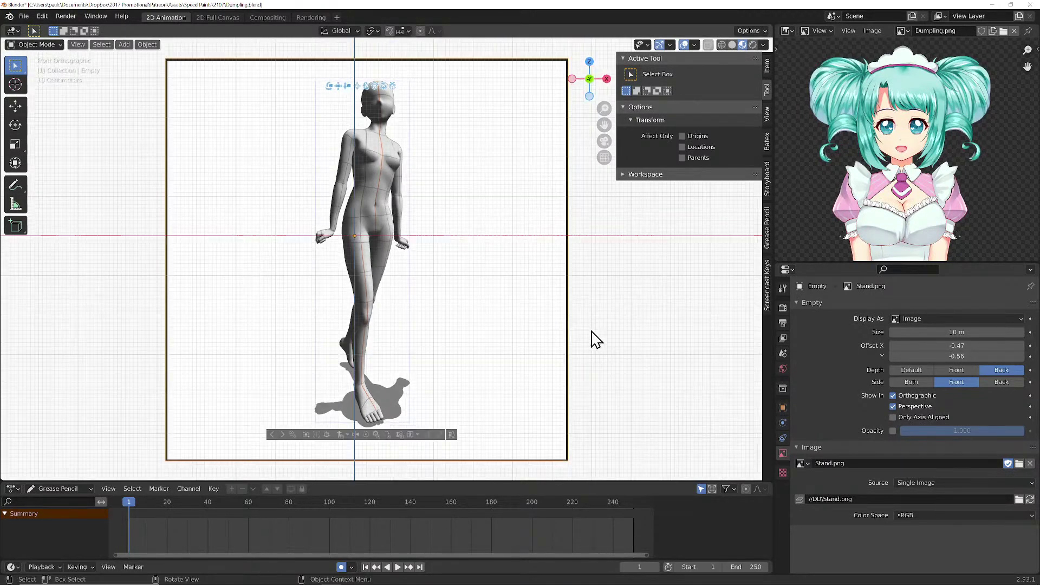
- Toggle the viewport's grid overlay off and back on
click(694, 44)
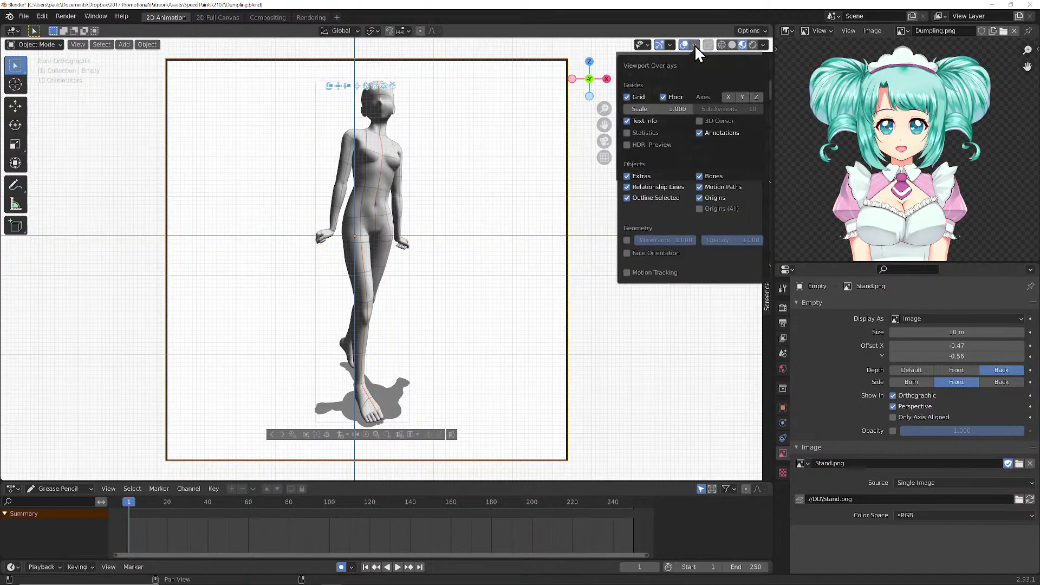
click(627, 96)
click(627, 96)
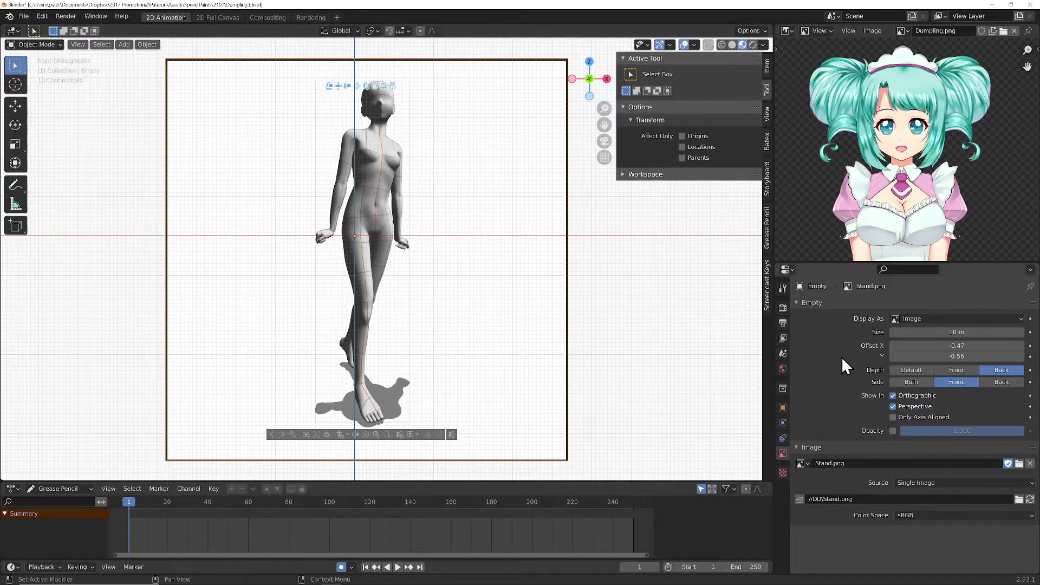
- Assign Hairflick.png to the empty, enable its opacity and lower it to about 0.591
click(800, 465)
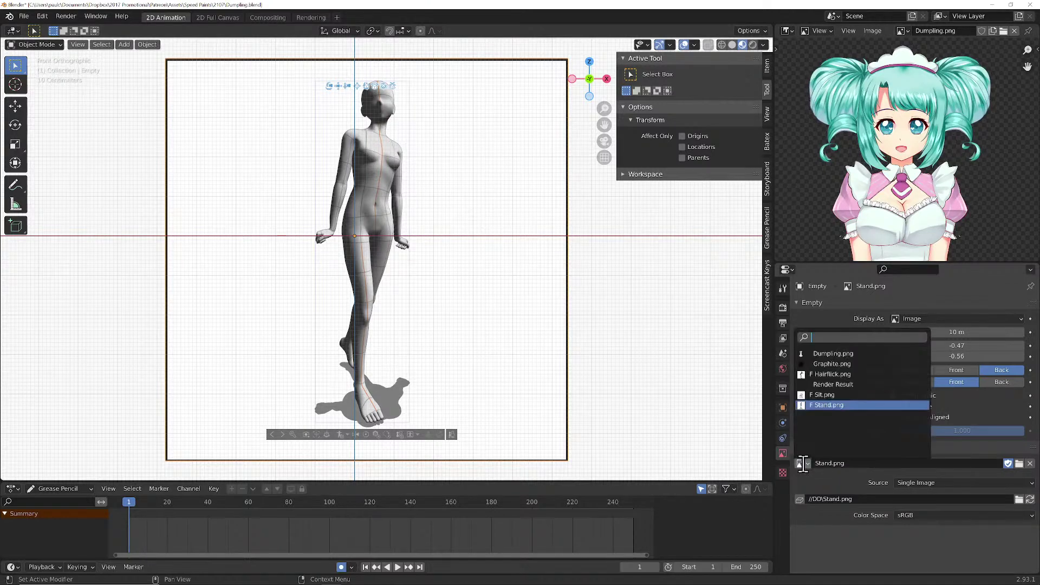
click(837, 376)
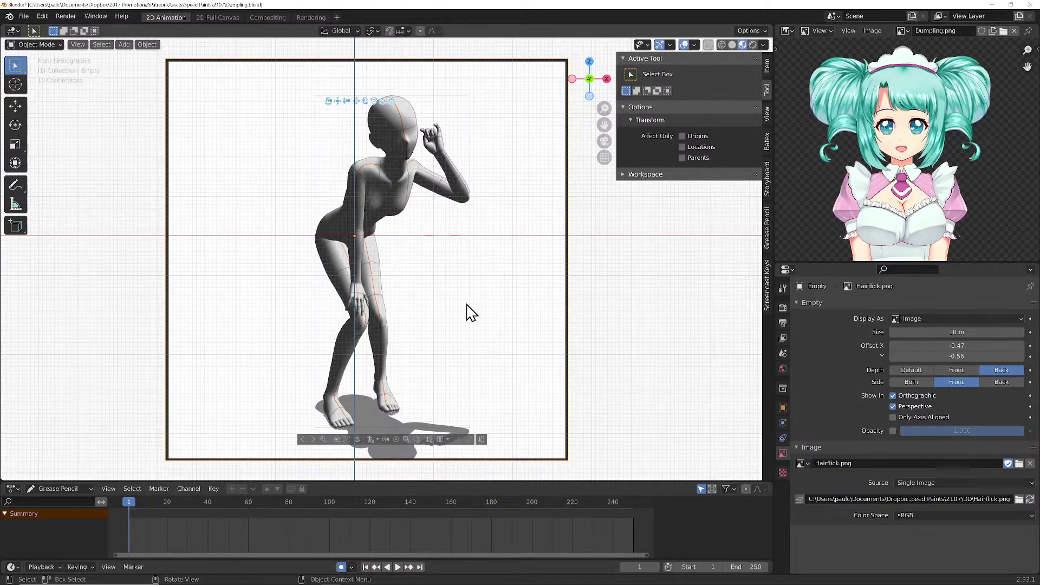
click(892, 431)
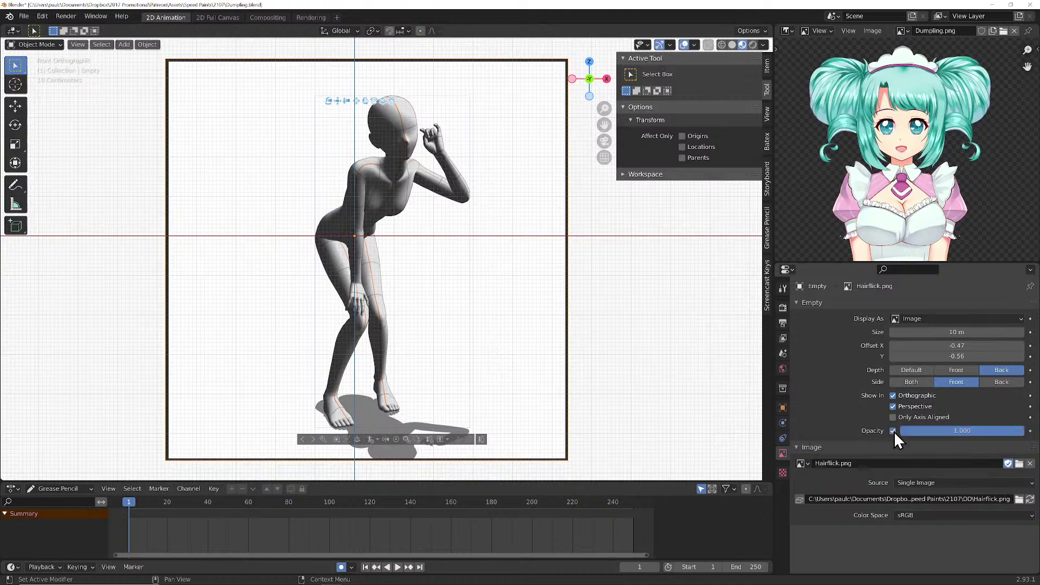
drag(983, 431, 937, 430)
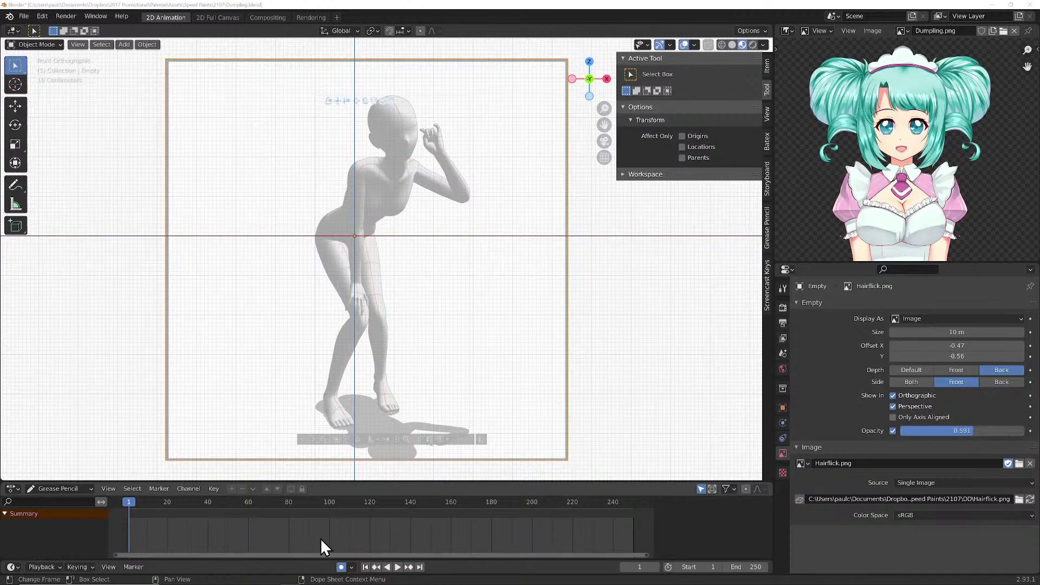
- Reveal the scene outliner below the character reference and select the Dumpling Grease Pencil object
mouse_move(303, 583)
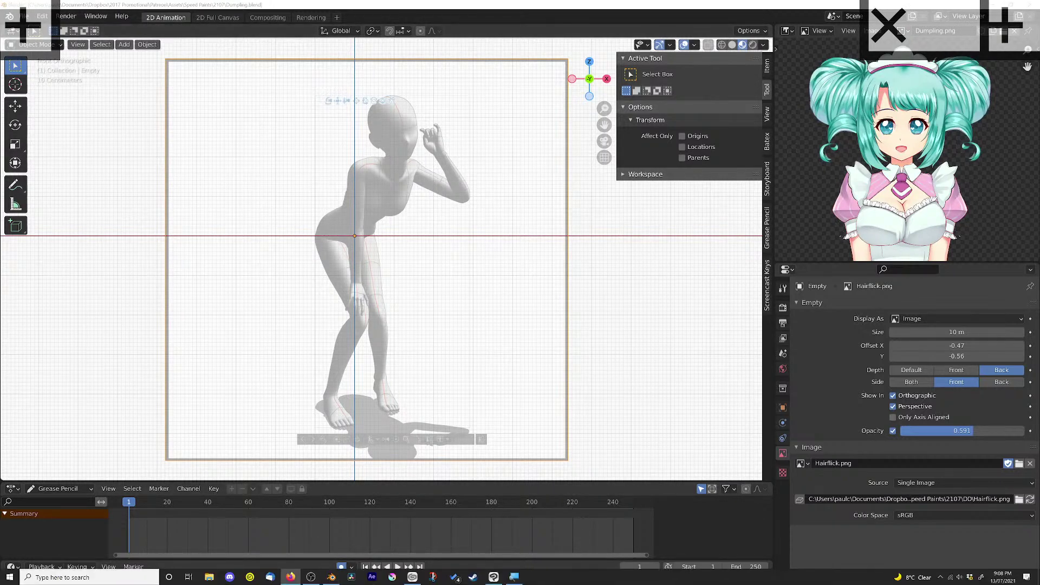
click(334, 576)
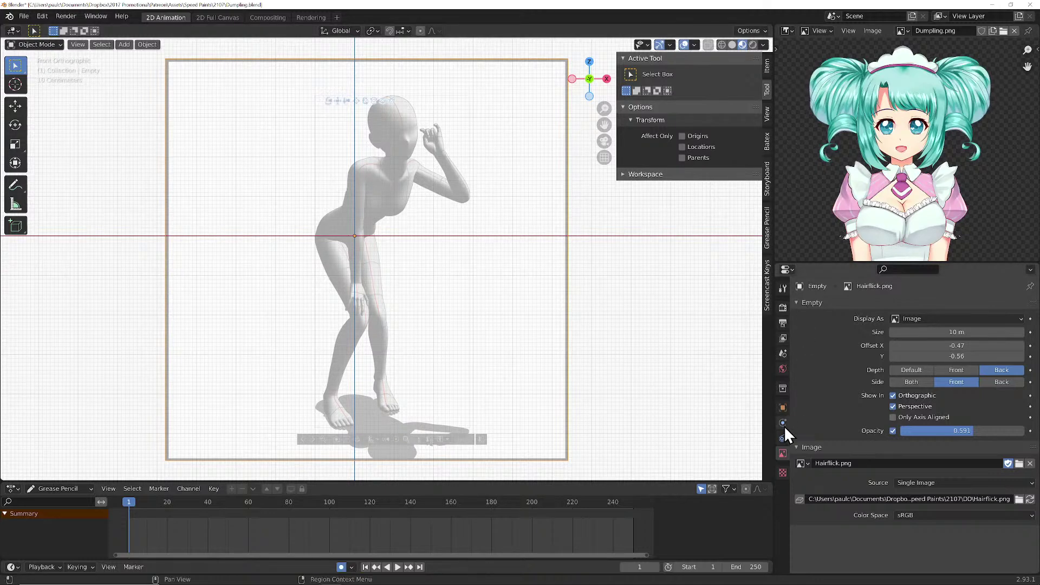
drag(776, 262, 783, 135)
click(786, 142)
click(761, 177)
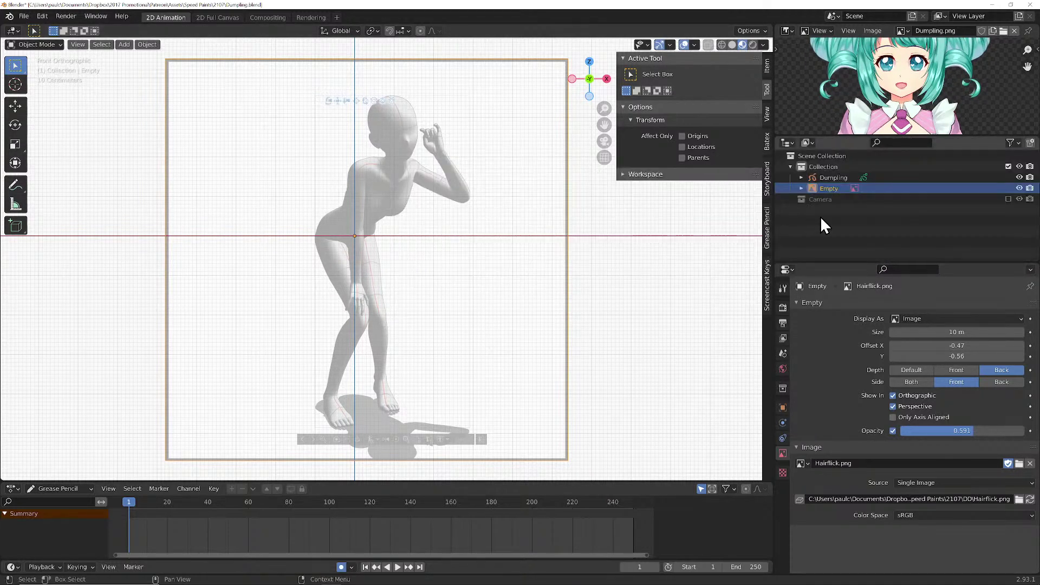
click(832, 178)
drag(822, 136, 822, 297)
- Enter Draw mode for Dumpling and trace the centre line down the figure's face with the Pencil_Red brush
scroll(427, 123, up, 2)
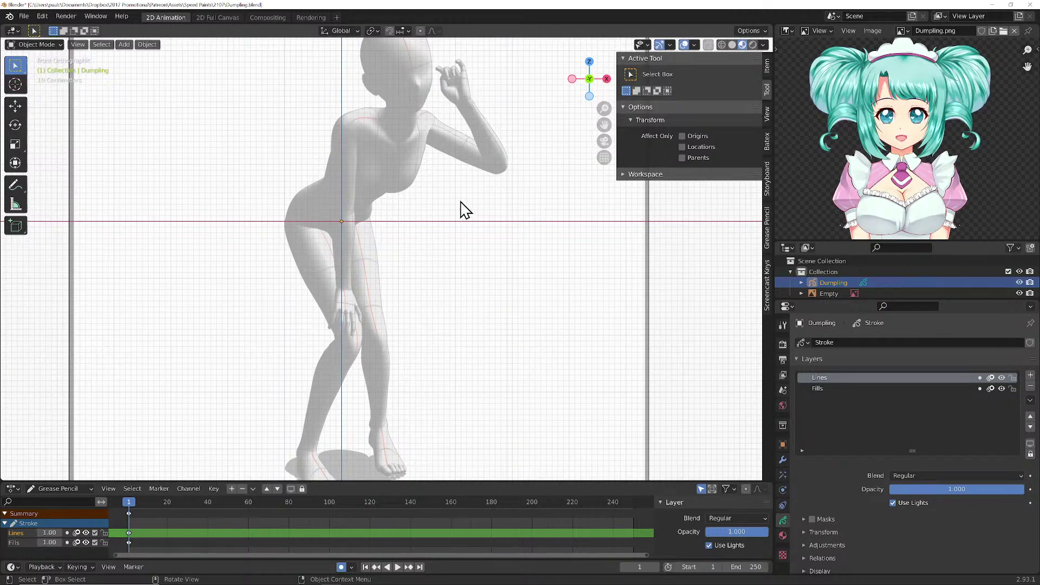
shift+middle_drag(422, 186, 395, 250)
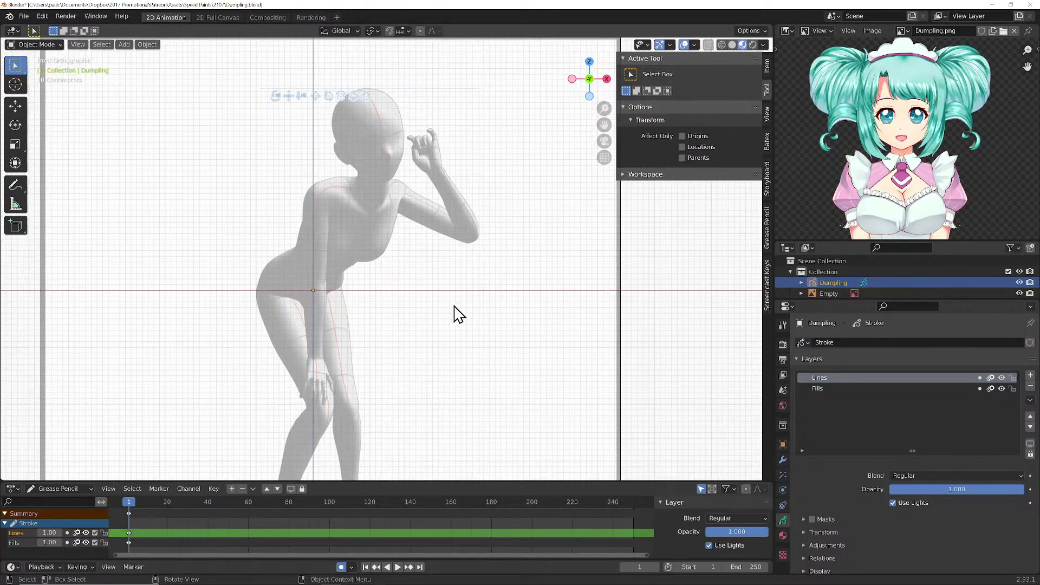
click(50, 46)
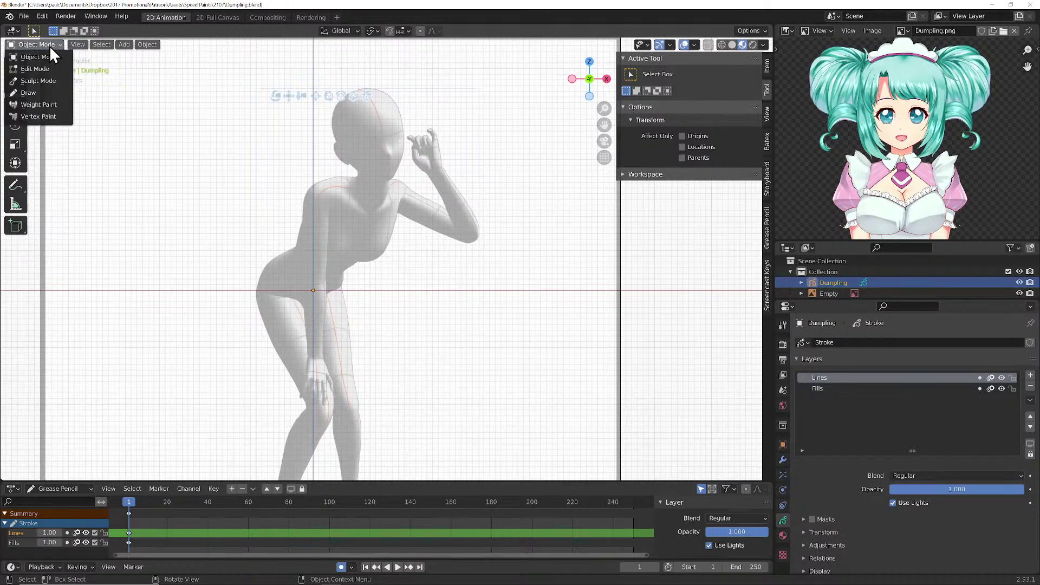
click(41, 92)
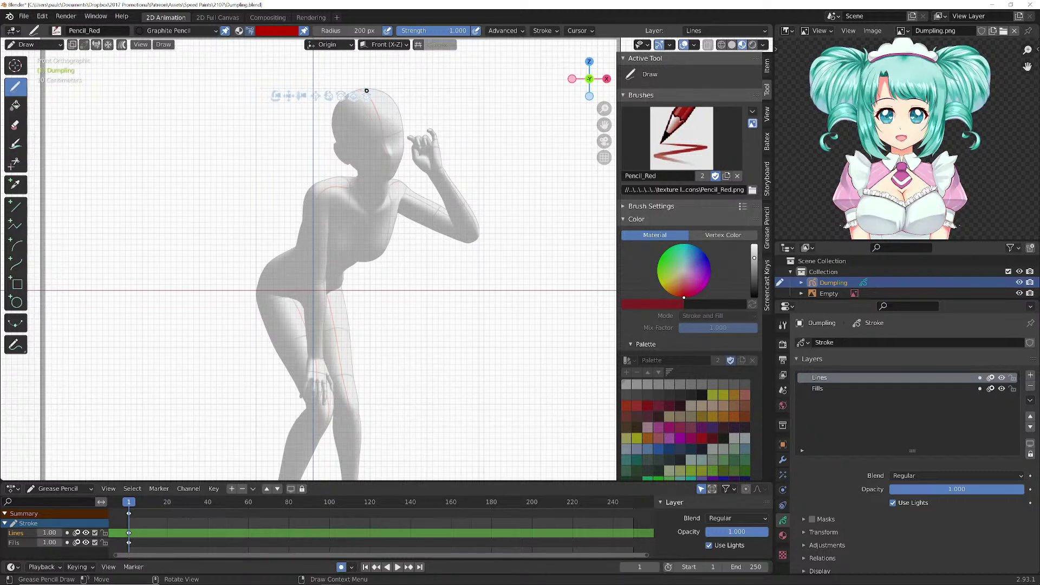
drag(390, 157, 391, 165)
- Switch the viewport to solid shading and set its colour option to Vertex
click(733, 45)
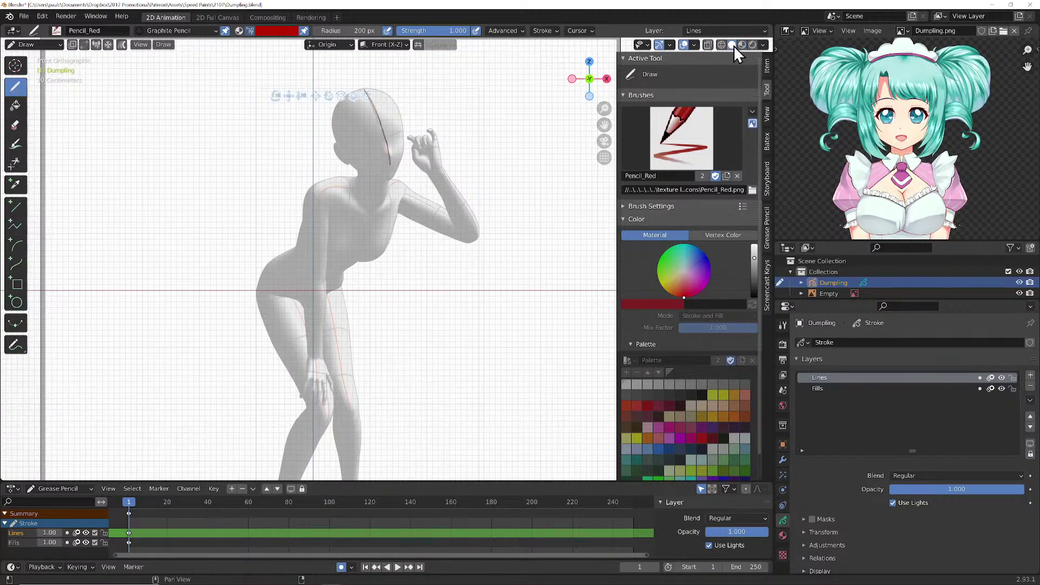
click(763, 45)
click(798, 169)
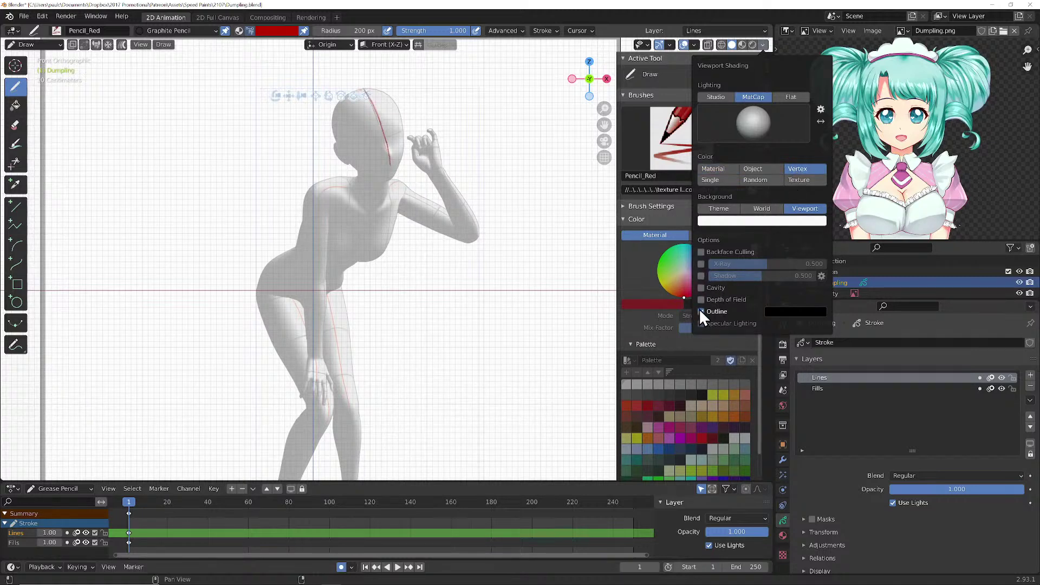
- Trace the figure's head outline, ear and jaw in red over the hair-flick reference
scroll(379, 168, up, 2)
shift+middle_drag(370, 119, 359, 225)
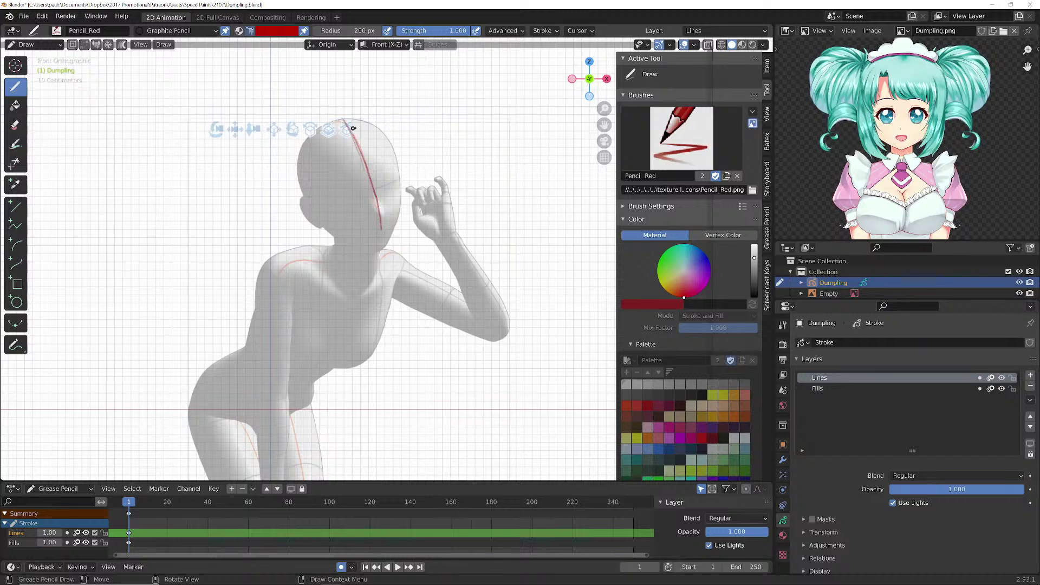
mouse_move(302, 145)
mouse_down()
mouse_move(342, 117)
mouse_move(360, 119)
mouse_move(400, 177)
mouse_up()
drag(384, 136, 400, 177)
drag(304, 147, 301, 196)
drag(400, 175, 401, 210)
drag(400, 175, 402, 212)
drag(401, 211, 386, 244)
mouse_move(401, 209)
mouse_down()
mouse_move(387, 242)
mouse_move(335, 236)
mouse_move(374, 251)
mouse_up()
mouse_move(368, 250)
mouse_down()
mouse_move(323, 230)
mouse_move(331, 237)
mouse_move(310, 203)
mouse_move(298, 214)
mouse_move(320, 228)
mouse_up()
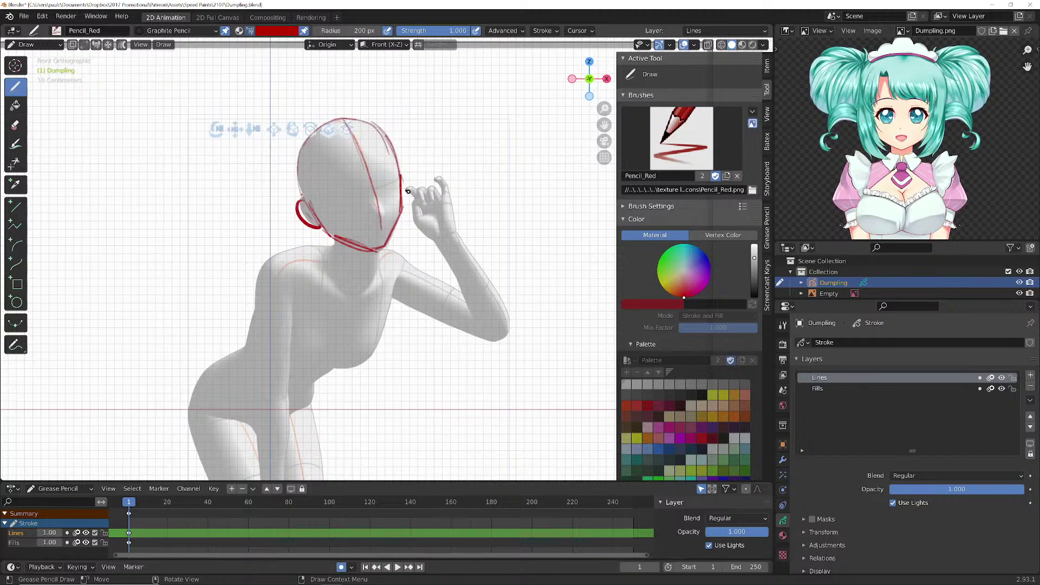
- Trace the raised hand, forearm and upper arm up to the neck in red
mouse_move(433, 178)
mouse_down()
mouse_move(455, 233)
mouse_move(432, 238)
mouse_move(415, 221)
mouse_move(429, 187)
mouse_move(434, 198)
mouse_move(420, 188)
mouse_move(422, 203)
mouse_move(403, 190)
mouse_move(439, 229)
mouse_up()
drag(456, 232, 506, 334)
mouse_move(430, 240)
mouse_down()
mouse_move(481, 329)
mouse_move(504, 333)
mouse_move(493, 342)
mouse_move(390, 294)
mouse_up()
drag(457, 291, 381, 248)
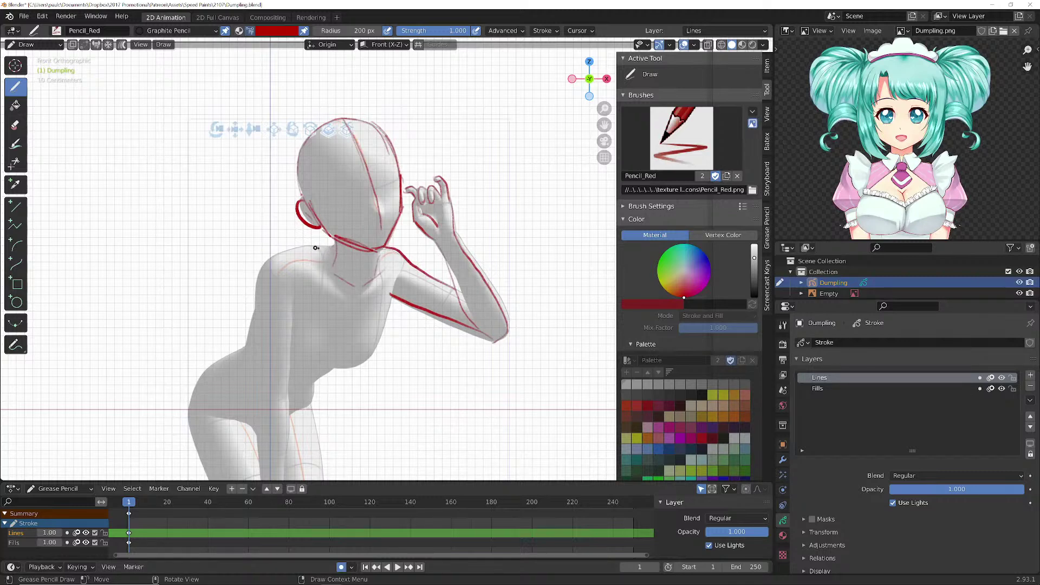
- Trace the near shoulder, the chest contour and the underside of the bust in red
mouse_move(333, 247)
mouse_down()
mouse_move(273, 253)
mouse_move(263, 289)
mouse_up()
mouse_move(392, 285)
mouse_down()
mouse_move(388, 336)
mouse_move(365, 364)
mouse_up()
drag(337, 333, 308, 369)
- Trace both edges of the lowered arm, the raised forearm's inner edge and the elbow's underside in red
click(55, 31)
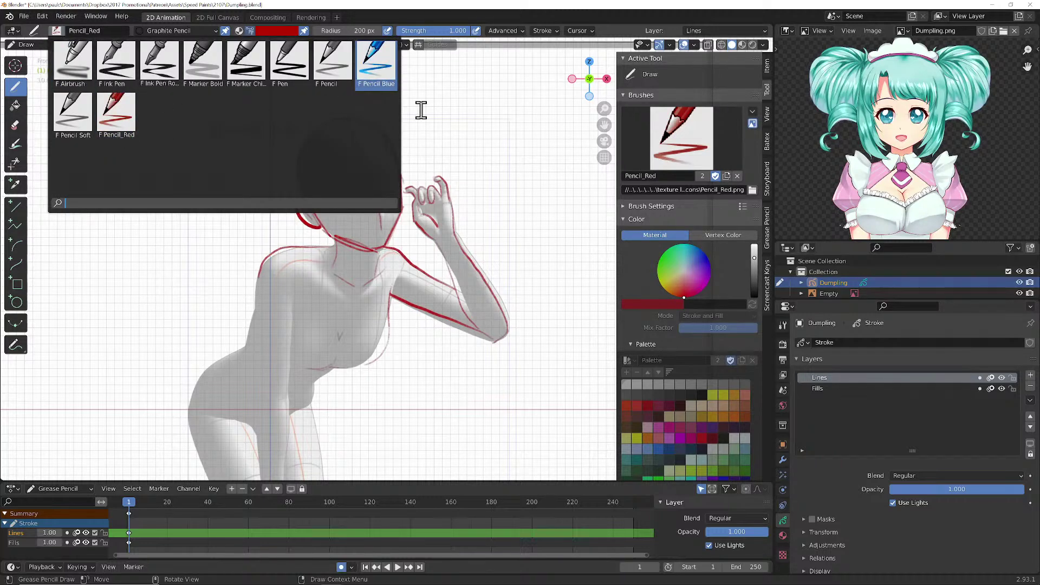
click(783, 535)
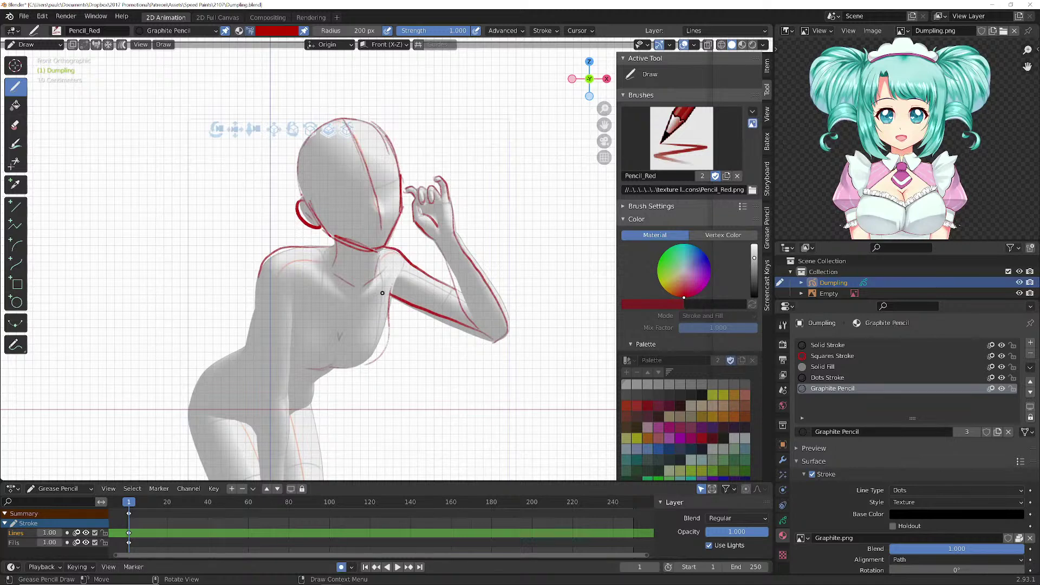
mouse_move(344, 348)
shift+middle_down()
mouse_move(373, 283)
mouse_move(375, 303)
shift+middle_up()
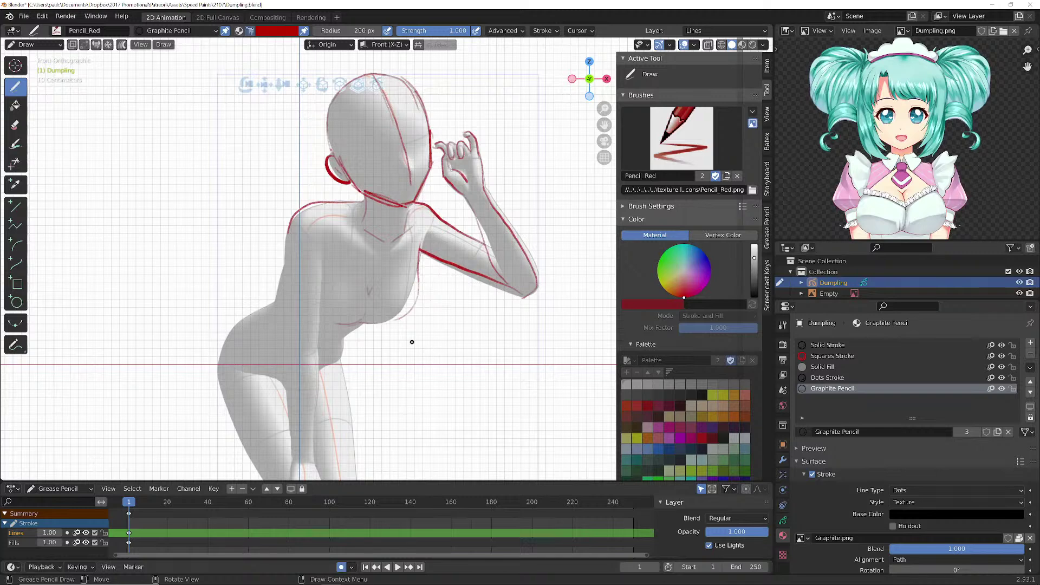
scroll(416, 347, up, 1)
shift+middle_drag(346, 293, 389, 255)
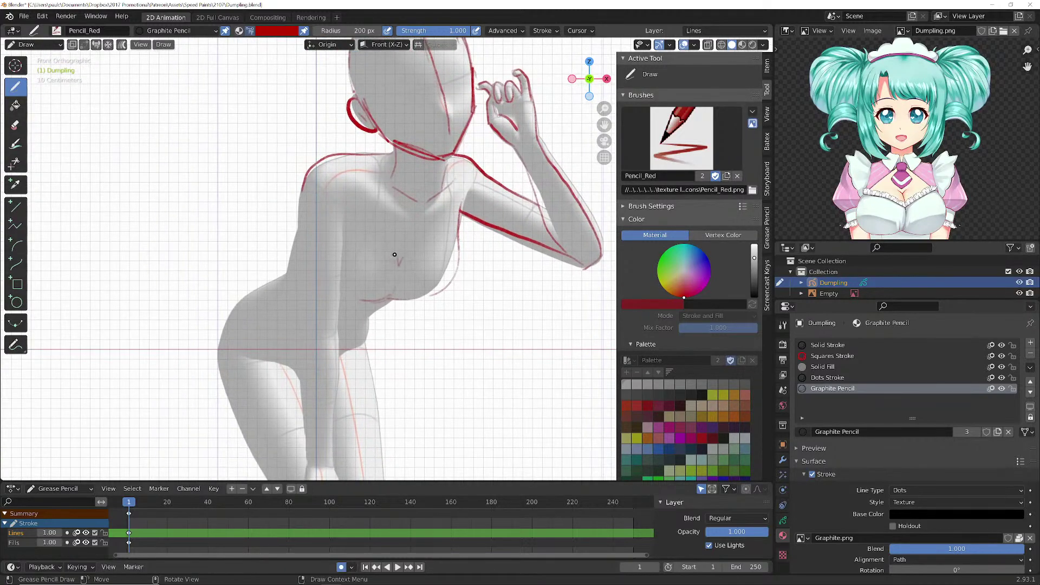
drag(345, 212, 339, 324)
drag(302, 188, 303, 339)
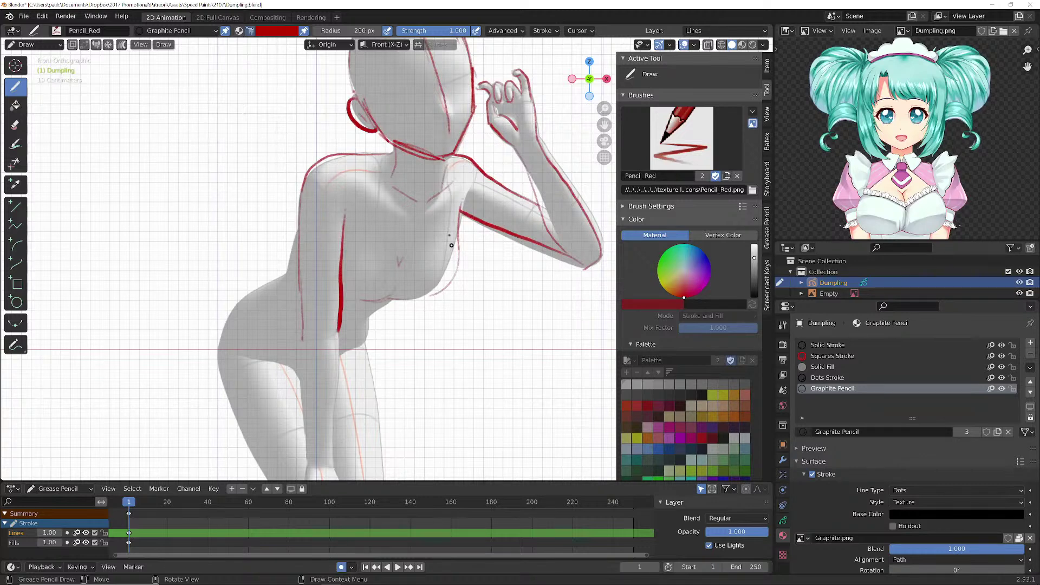
mouse_move(587, 269)
mouse_down()
mouse_move(471, 213)
mouse_move(540, 250)
mouse_up()
drag(519, 150, 566, 247)
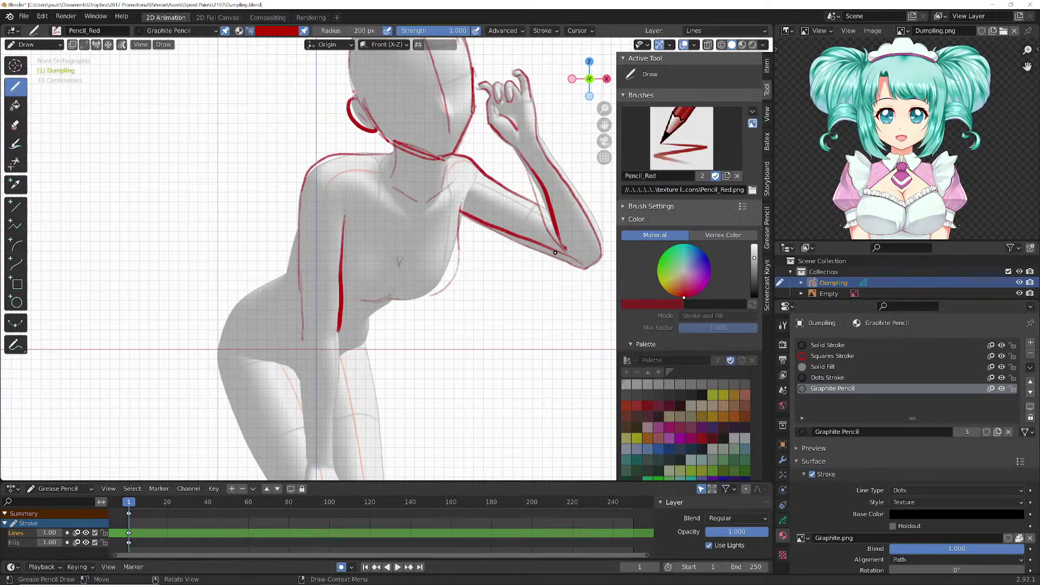
- Erase the raised upper arm's top and bottom contour strokes using the Eraser Stroke brush
key(ctrl)
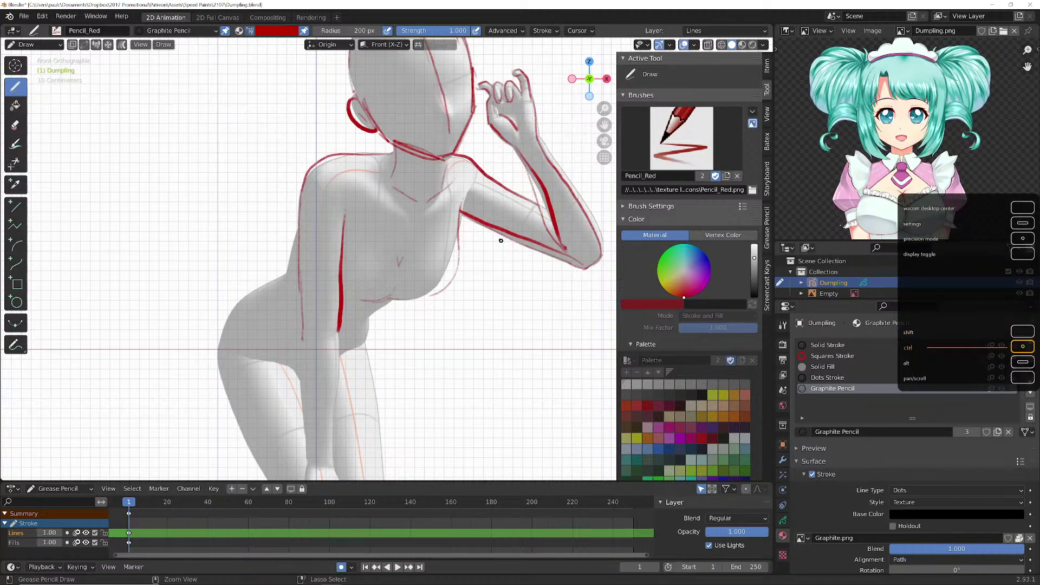
ctrl+drag(501, 232, 492, 226)
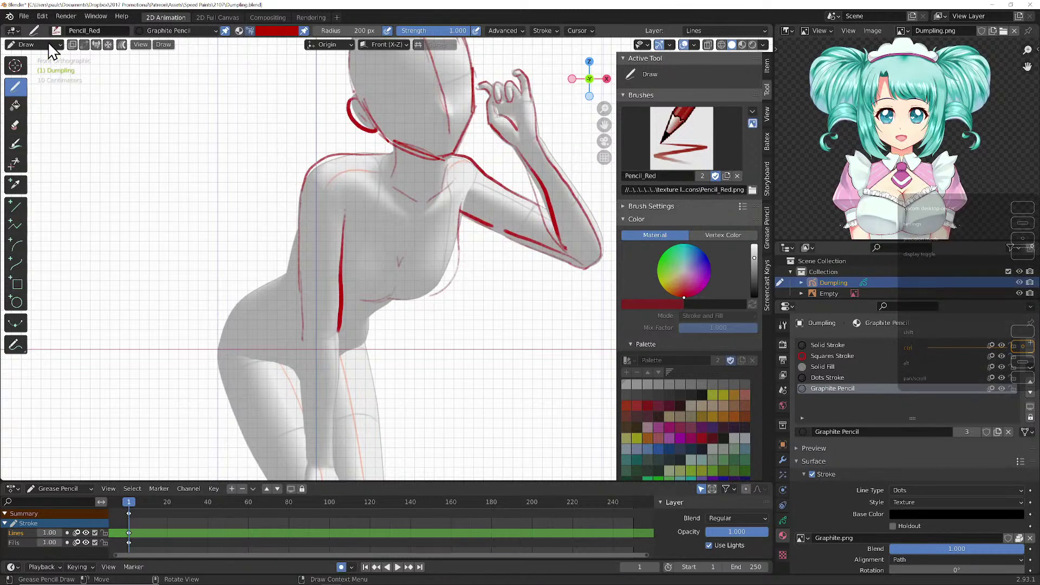
click(15, 125)
click(57, 31)
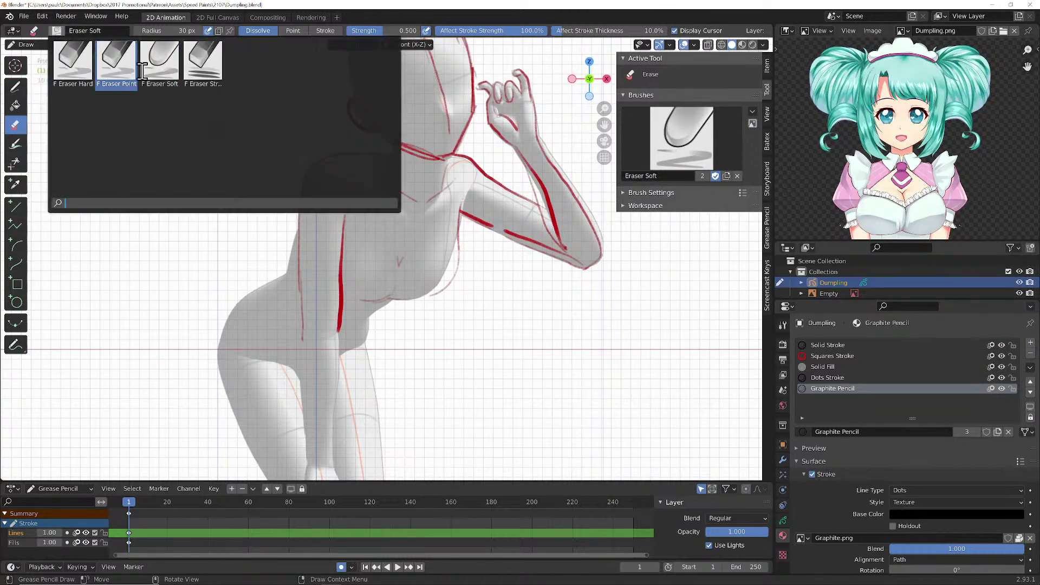
click(207, 71)
key(ctrl)
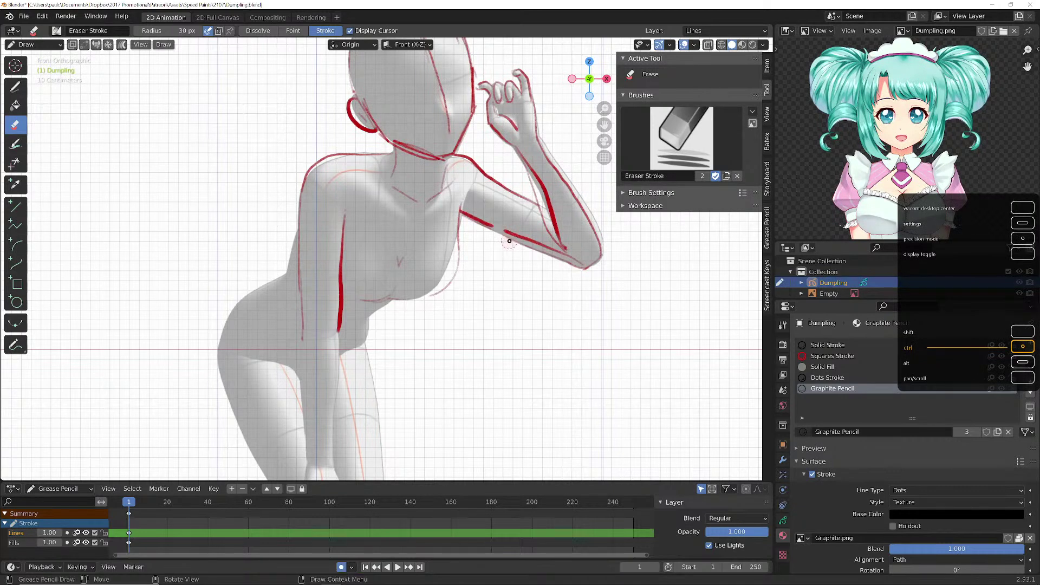
key(ctrl)
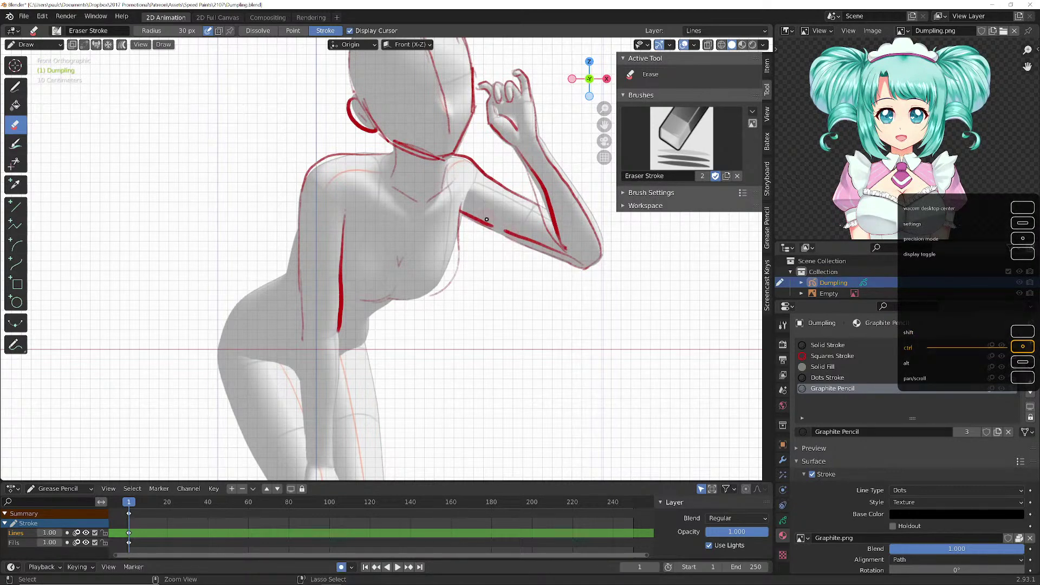
click(15, 86)
key(ctrl)
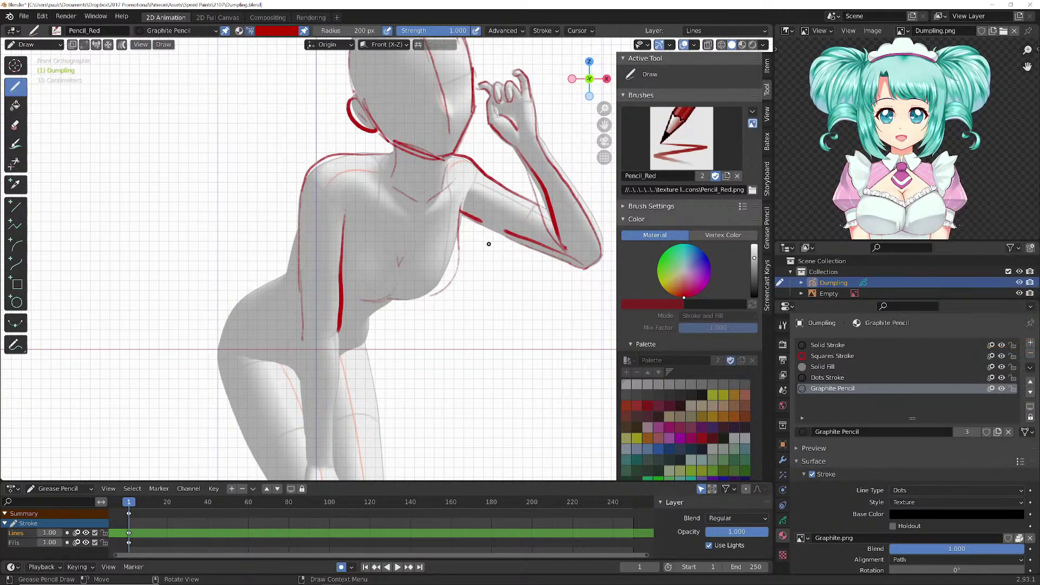
key(e)
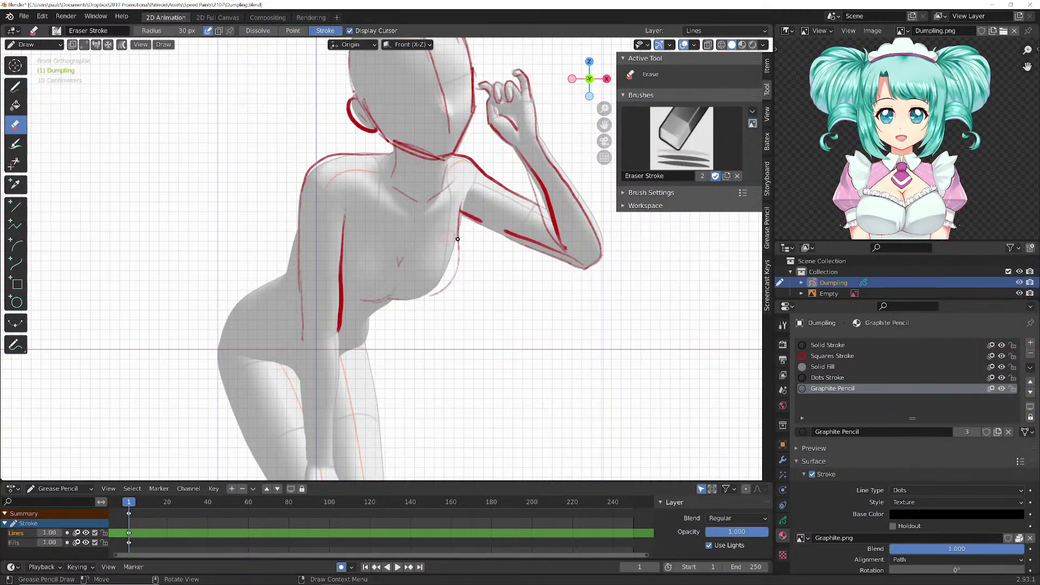
drag(477, 223, 502, 236)
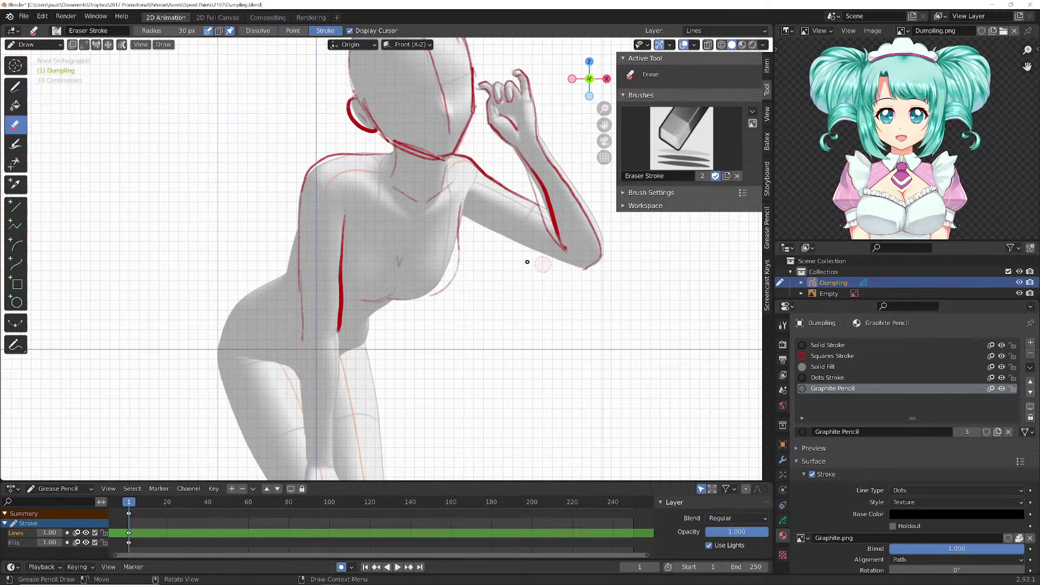
- Retrace the raised upper arm, the forearm edges and the raised hand in red with the Draw tool
click(14, 86)
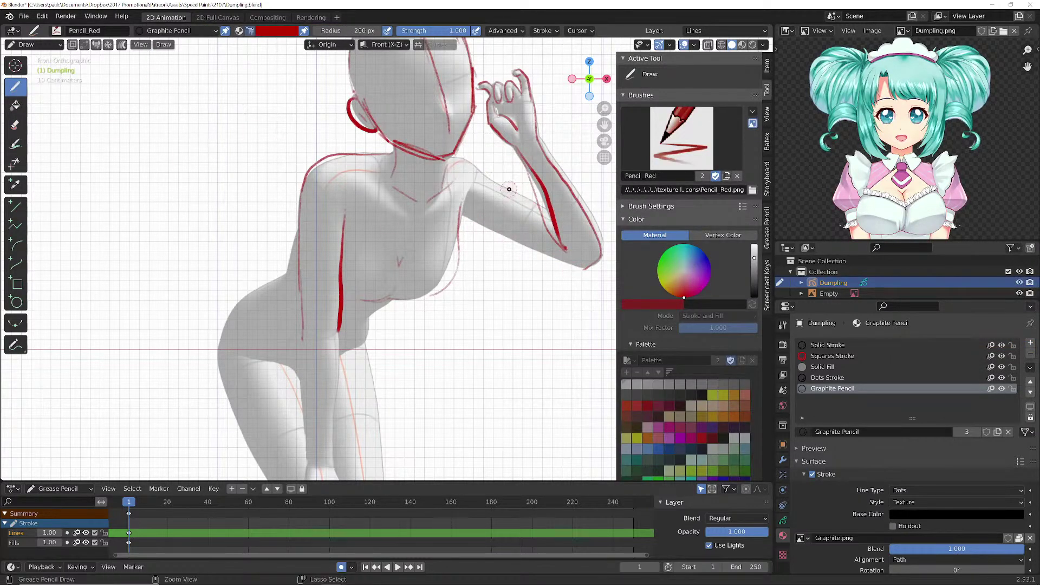
drag(450, 158, 461, 158)
drag(463, 159, 539, 206)
drag(584, 269, 472, 216)
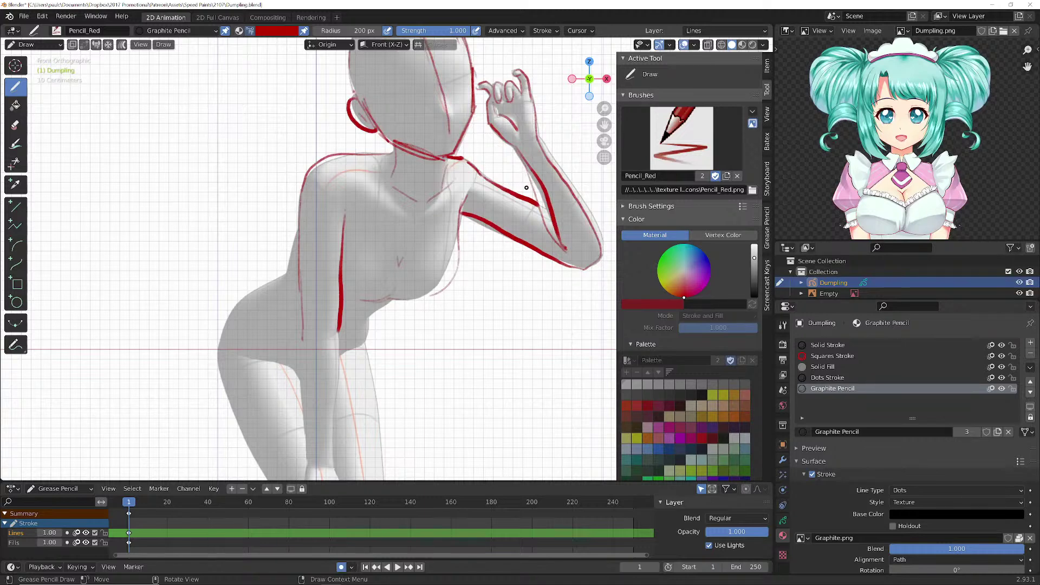
key(ctrl+z)
drag(517, 155, 566, 249)
mouse_move(539, 140)
mouse_down()
mouse_move(598, 222)
mouse_move(602, 258)
mouse_move(584, 269)
mouse_up()
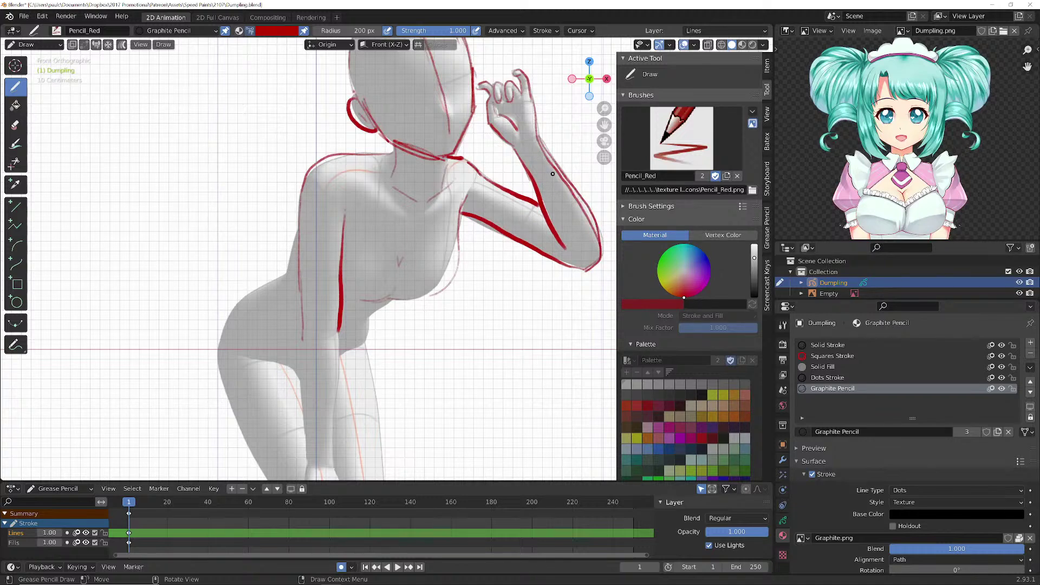
key(ctrl+z)
mouse_move(533, 98)
mouse_down()
mouse_move(540, 138)
mouse_move(513, 121)
mouse_move(521, 128)
mouse_move(489, 123)
mouse_move(491, 83)
mouse_move(509, 104)
mouse_move(507, 81)
mouse_move(534, 102)
mouse_move(511, 71)
mouse_move(480, 87)
mouse_move(490, 97)
mouse_up()
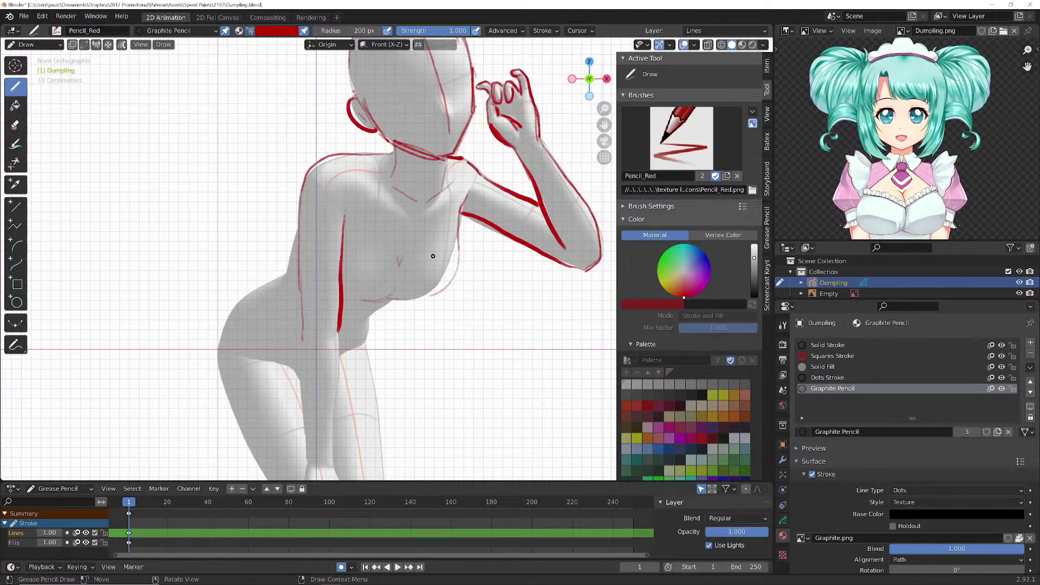
- Trace the raised arm's armpit line and both collarbones in red
drag(464, 200, 459, 225)
drag(458, 188, 423, 216)
drag(369, 184, 409, 214)
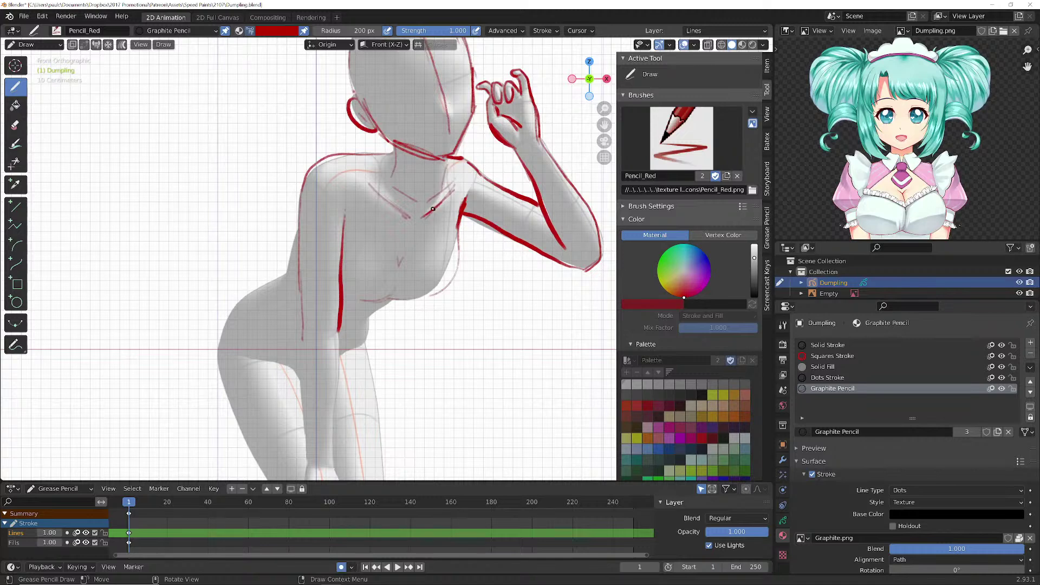
alt+click(424, 204)
alt+click(430, 194)
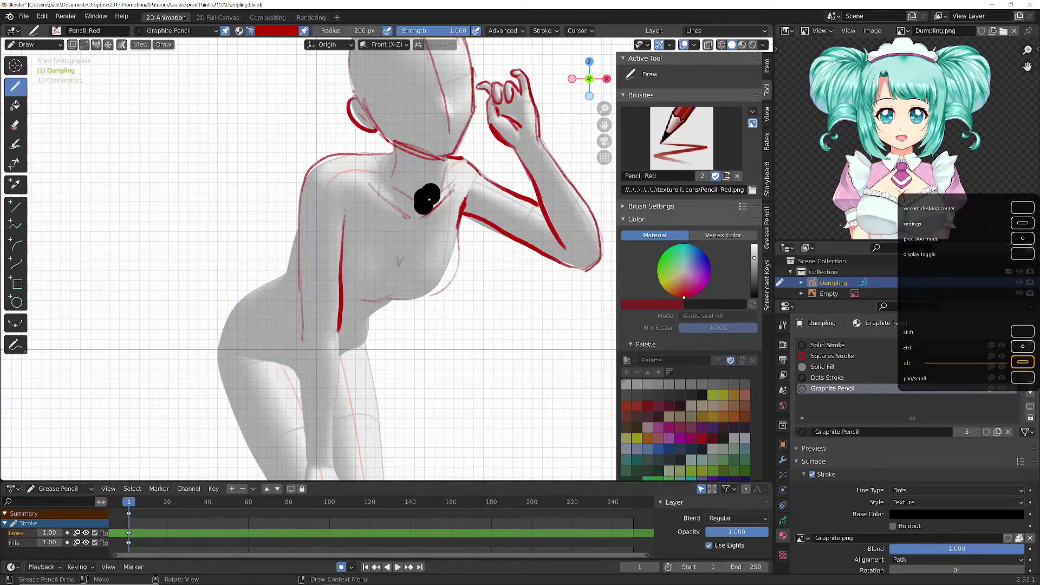
key(ctrl+z)
key(ctrl+z)
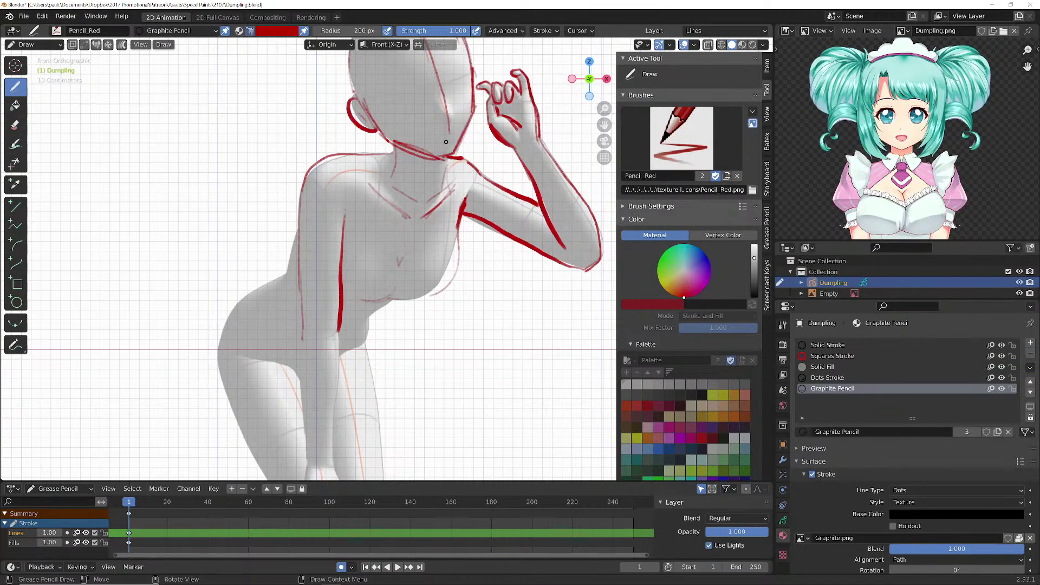
- Trace the neck and shoulder line, the bust and belly contour, and the back down to the hip in red
key(ctrl)
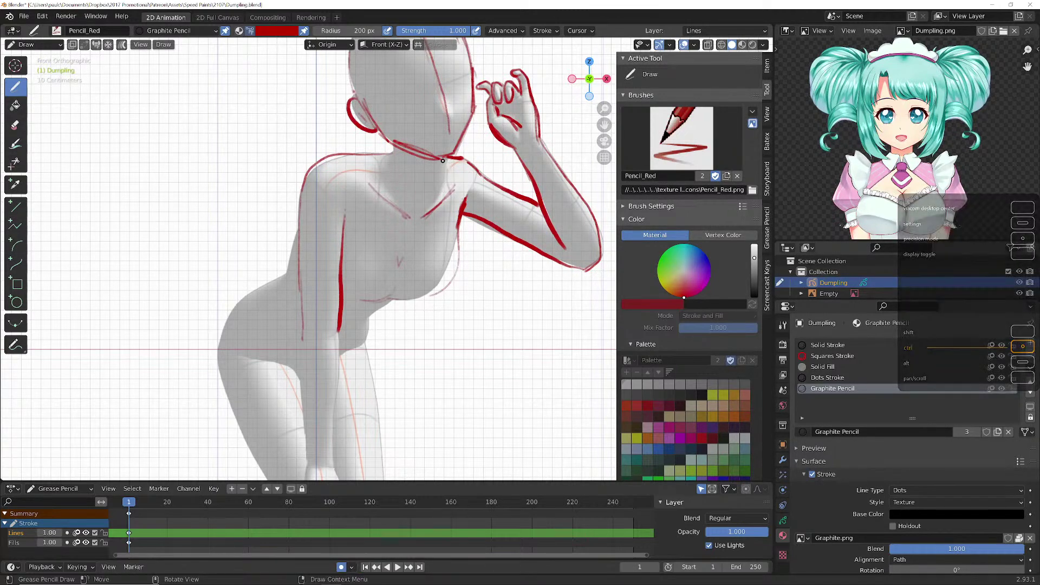
mouse_move(392, 143)
mouse_down()
mouse_move(388, 168)
mouse_move(342, 156)
mouse_up()
mouse_move(456, 235)
mouse_down()
mouse_move(458, 259)
mouse_move(434, 295)
mouse_move(399, 294)
mouse_move(400, 284)
mouse_move(362, 302)
mouse_move(369, 316)
mouse_move(357, 331)
mouse_move(369, 329)
mouse_move(353, 352)
mouse_up()
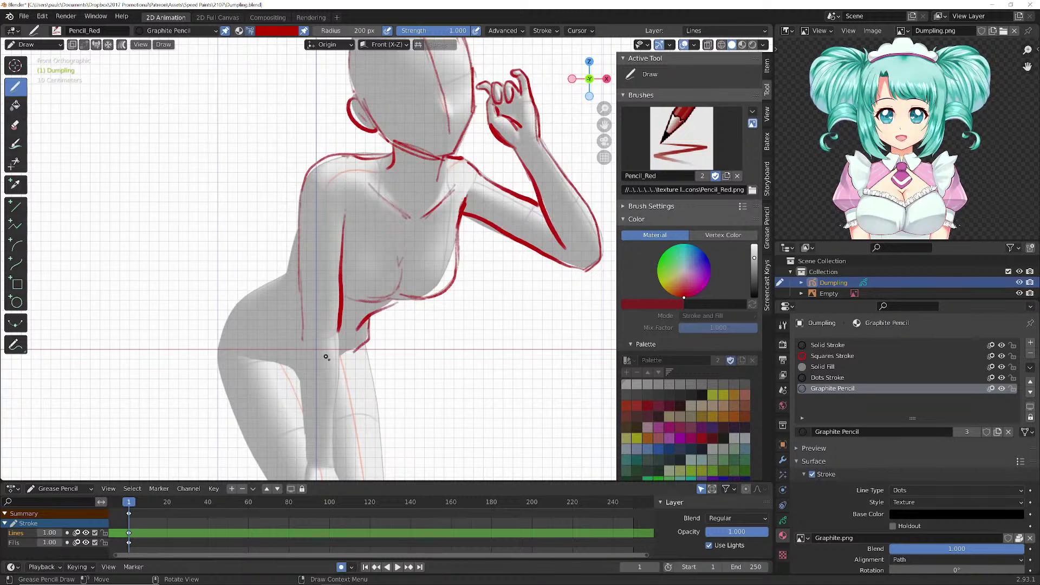
mouse_move(297, 215)
mouse_down()
mouse_move(281, 297)
mouse_move(251, 297)
mouse_move(216, 360)
mouse_up()
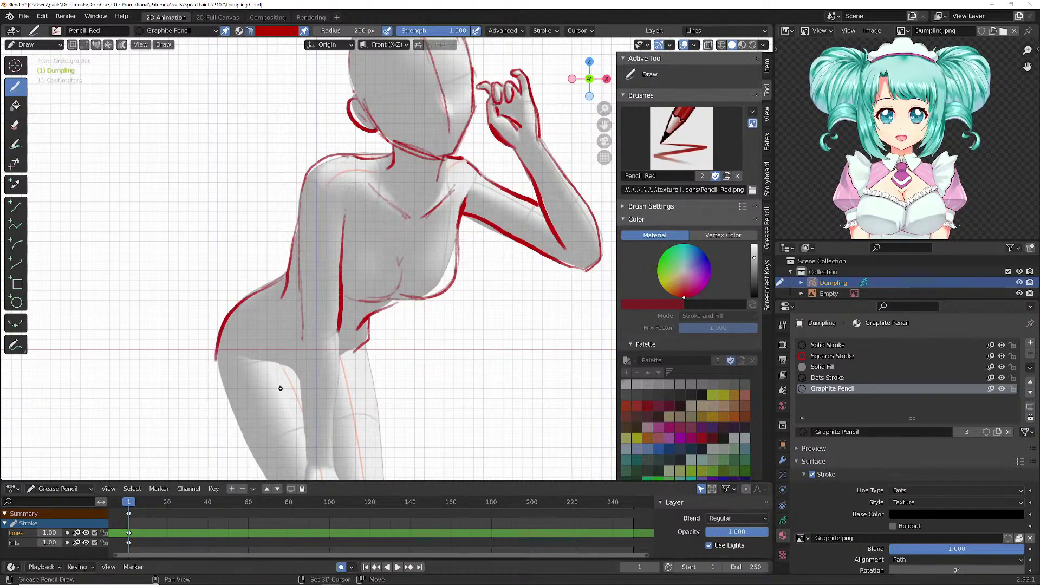
- Trace both edges of the lowered forearm down to the wrist in red
mouse_move(367, 399)
shift+middle_down()
mouse_move(364, 272)
mouse_move(381, 281)
shift+middle_up()
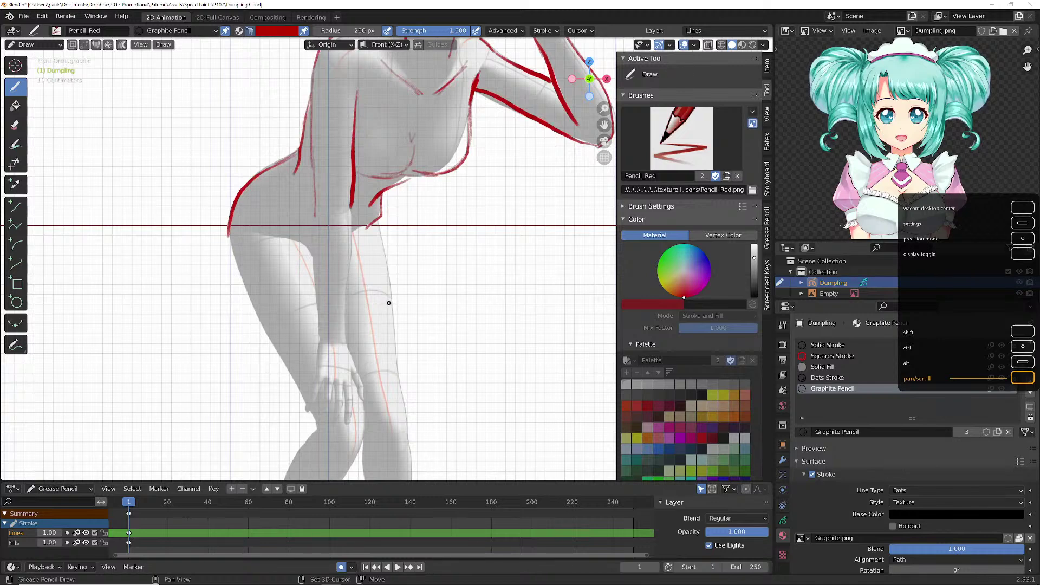
shift+middle_drag(352, 330, 367, 326)
drag(368, 203, 361, 344)
drag(330, 199, 336, 338)
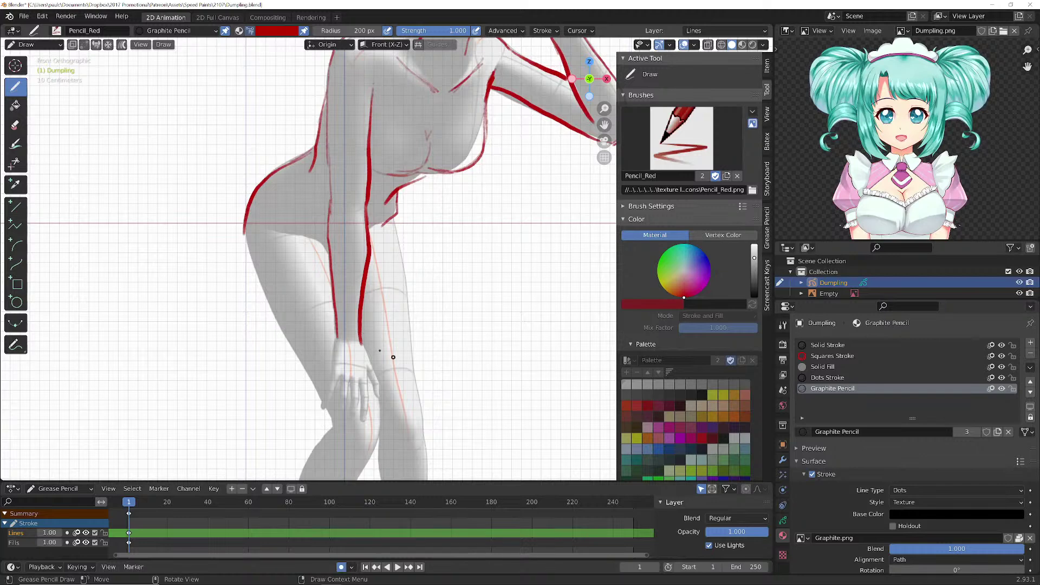
- Reinforce the bust's underside, the cleavage line and the belly contour in red
click(782, 520)
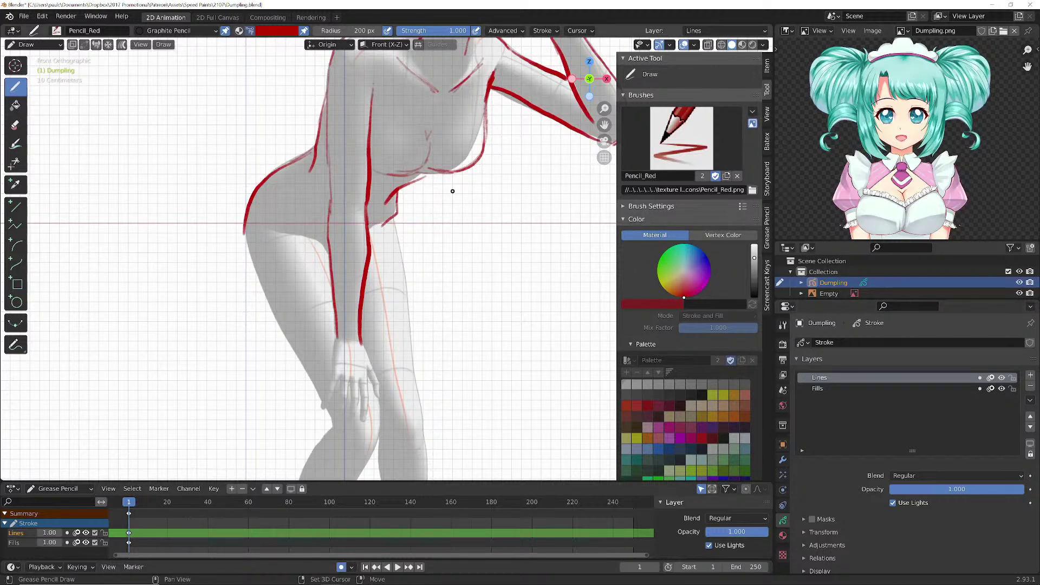
shift+middle_drag(450, 199, 433, 268)
mouse_move(470, 174)
mouse_down()
mouse_move(460, 243)
mouse_move(356, 242)
mouse_move(406, 250)
mouse_move(373, 263)
mouse_up()
drag(412, 200, 414, 223)
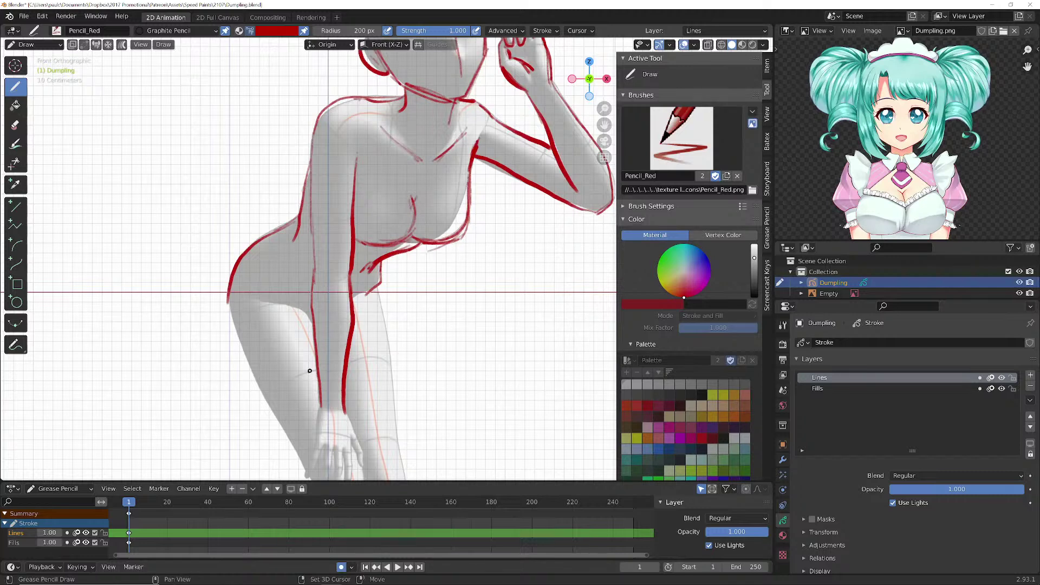
- Trace the far thigh's outer edge and the fingers of the hand resting on the knee in red
shift+middle_drag(308, 371, 326, 269)
mouse_move(395, 183)
mouse_down()
mouse_move(415, 303)
mouse_move(377, 336)
mouse_move(382, 361)
mouse_move(371, 355)
mouse_move(367, 391)
mouse_up()
mouse_move(361, 344)
mouse_down()
mouse_move(352, 392)
mouse_move(342, 363)
mouse_move(351, 390)
mouse_up()
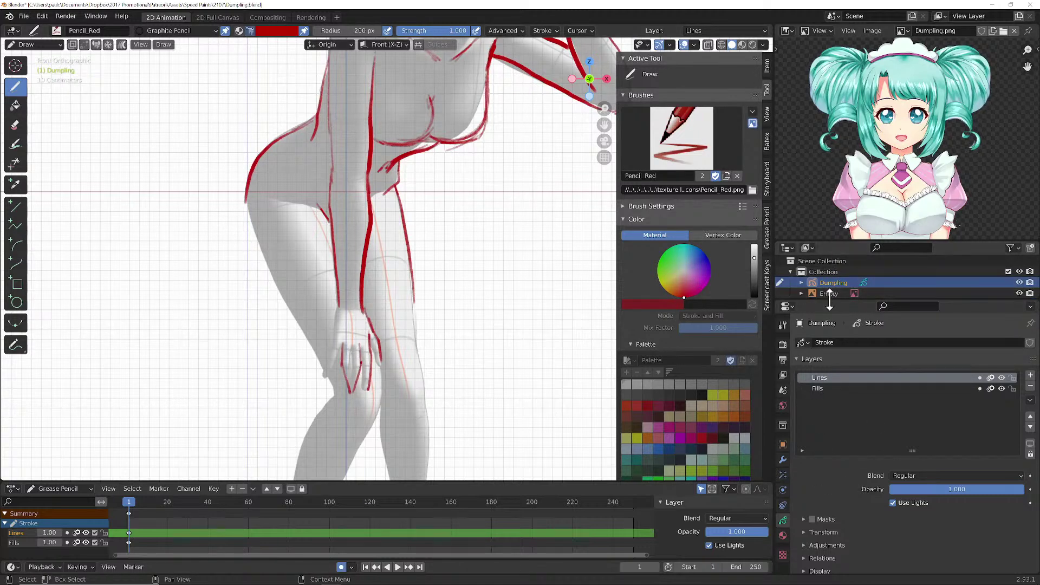
- Hide and lock the Fills layer
drag(831, 298, 829, 286)
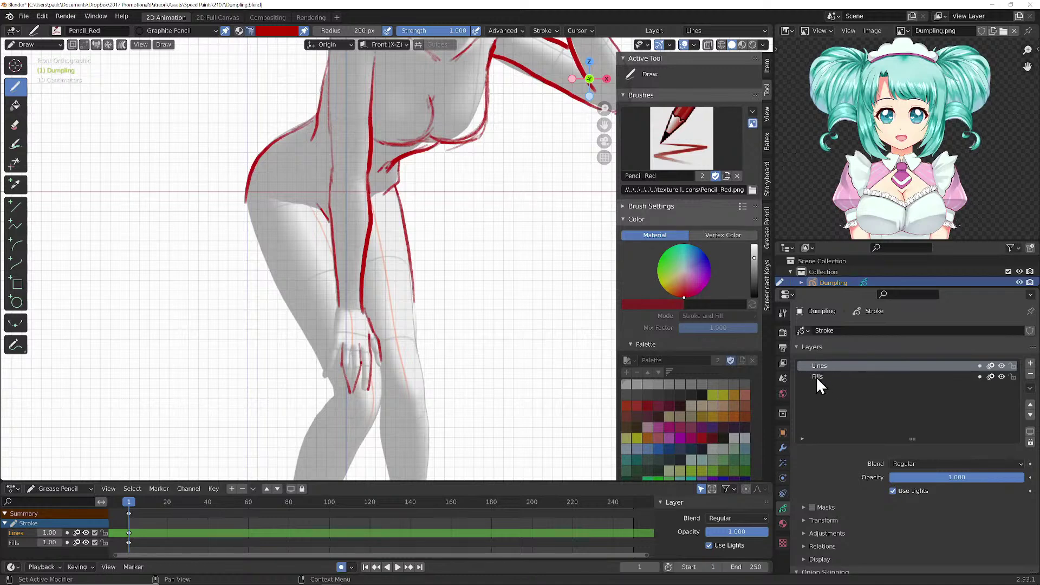
click(1001, 376)
click(1012, 377)
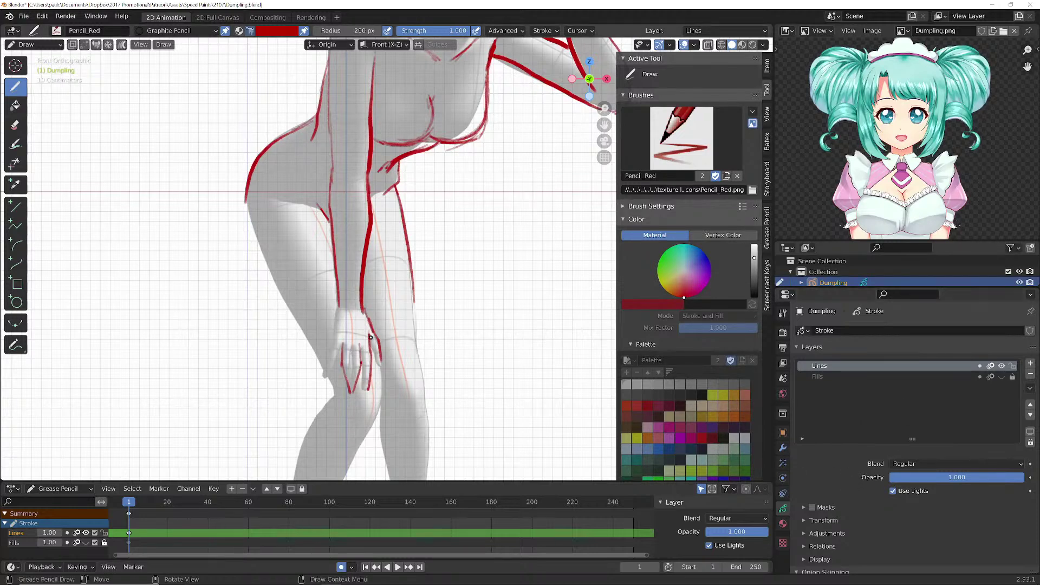
- Trace the remaining outer side of the lowered hand and the back of the near thigh in red
drag(338, 308, 326, 377)
click(24, 16)
mouse_move(32, 28)
mouse_move(250, 203)
mouse_down()
mouse_move(276, 293)
mouse_move(313, 350)
mouse_up()
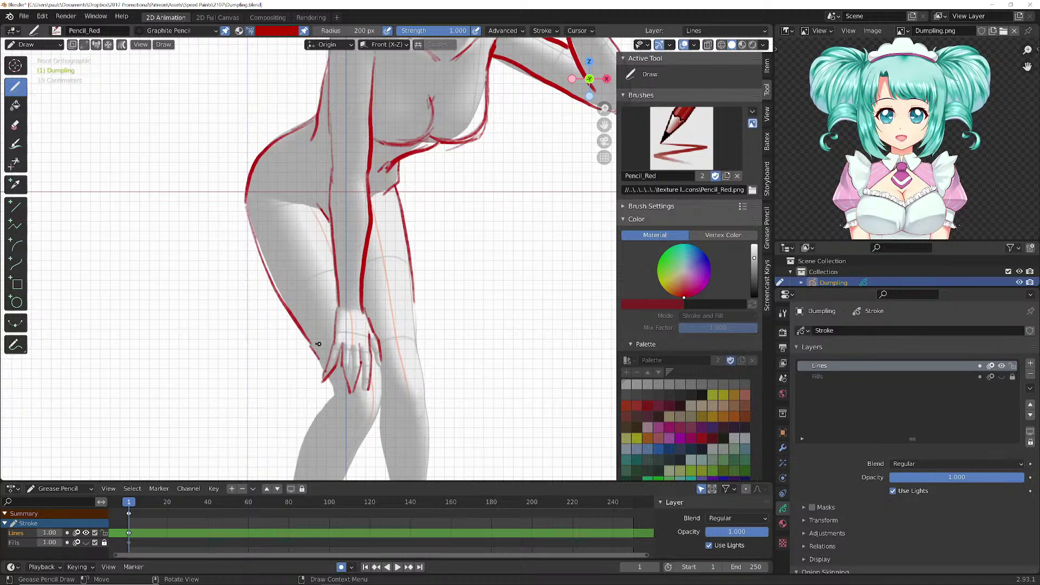
- Trace the knees, the near shin's inner edge, and the far lower leg and foot in red
shift+middle_drag(416, 373, 419, 194)
drag(417, 110, 420, 161)
drag(423, 219, 418, 235)
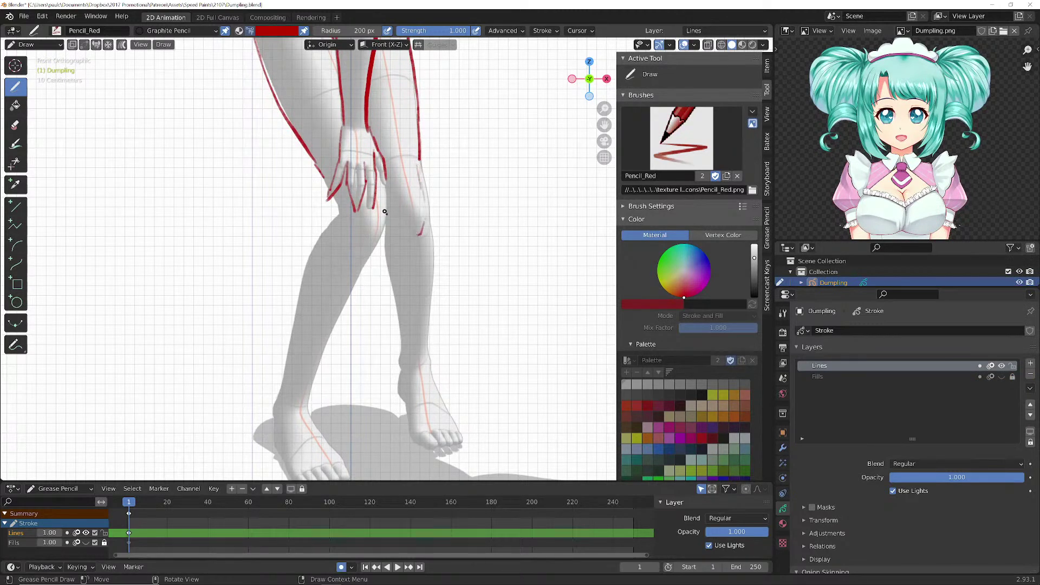
mouse_move(385, 176)
mouse_down()
mouse_move(373, 253)
mouse_move(319, 357)
mouse_up()
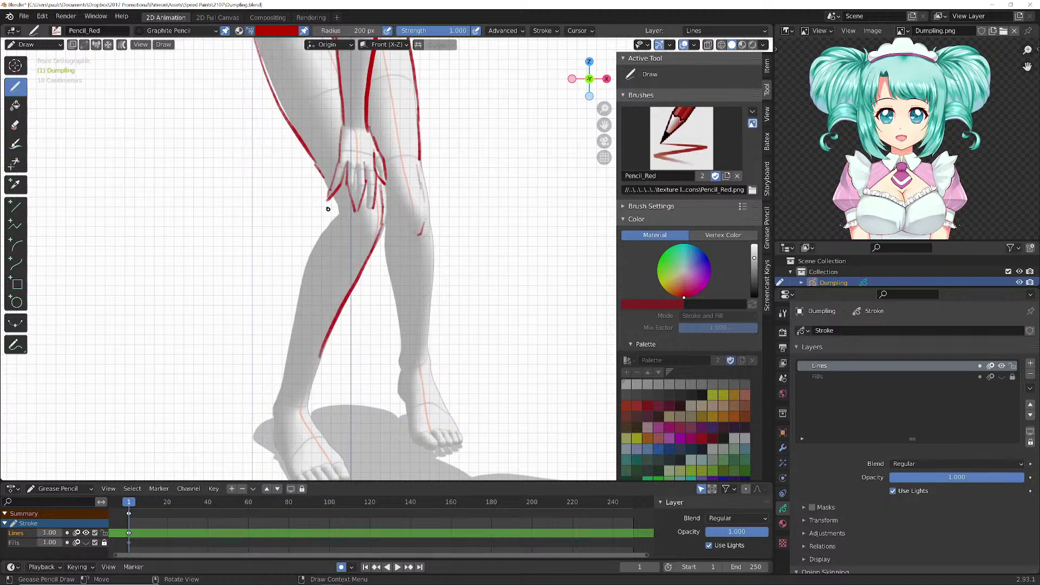
drag(335, 195, 333, 211)
mouse_move(421, 156)
mouse_down()
mouse_move(434, 274)
mouse_move(426, 372)
mouse_up()
mouse_move(385, 222)
mouse_down()
mouse_move(401, 382)
mouse_move(435, 382)
mouse_move(462, 436)
mouse_move(416, 444)
mouse_move(404, 388)
mouse_move(395, 396)
mouse_up()
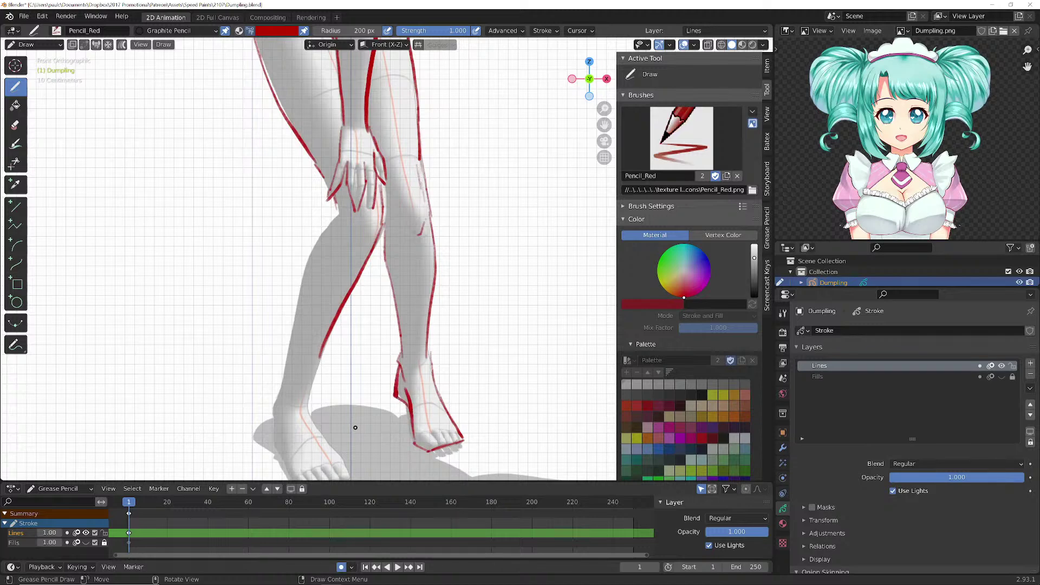
- Trace the near lower leg, ankle and foot in red, and finish the toe edge of the far foot
shift+middle_drag(355, 430, 349, 299)
drag(345, 264, 336, 306)
mouse_move(365, 108)
mouse_down()
mouse_move(337, 164)
mouse_move(302, 323)
mouse_move(371, 375)
mouse_move(374, 389)
mouse_move(318, 380)
mouse_up()
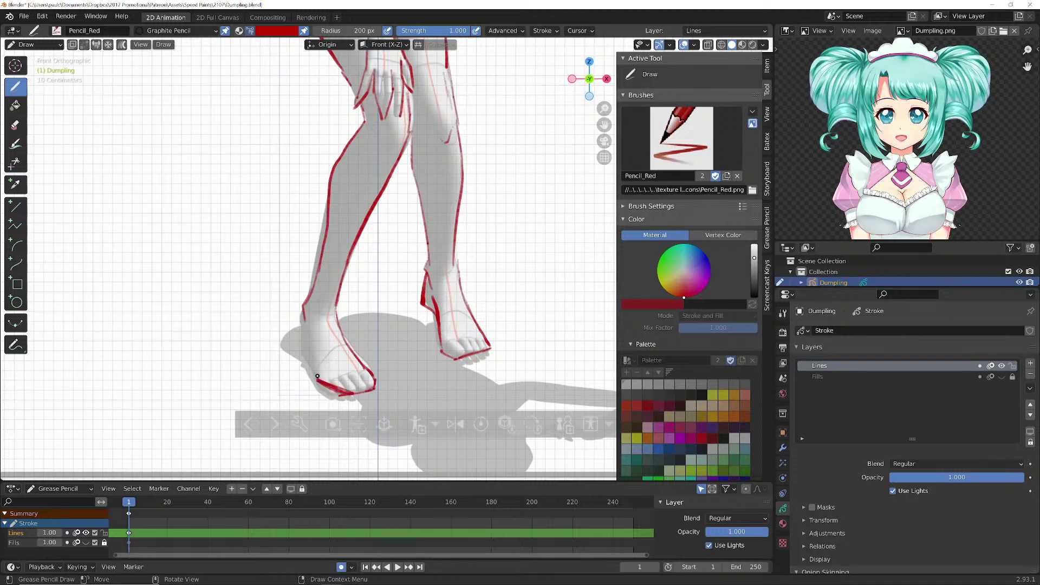
mouse_move(302, 332)
mouse_down()
mouse_move(318, 382)
mouse_move(302, 327)
mouse_move(307, 347)
mouse_up()
mouse_move(475, 350)
mouse_down()
mouse_move(489, 346)
mouse_move(487, 334)
mouse_move(459, 359)
mouse_move(447, 352)
mouse_move(460, 283)
mouse_move(467, 307)
mouse_move(457, 258)
mouse_move(462, 289)
mouse_up()
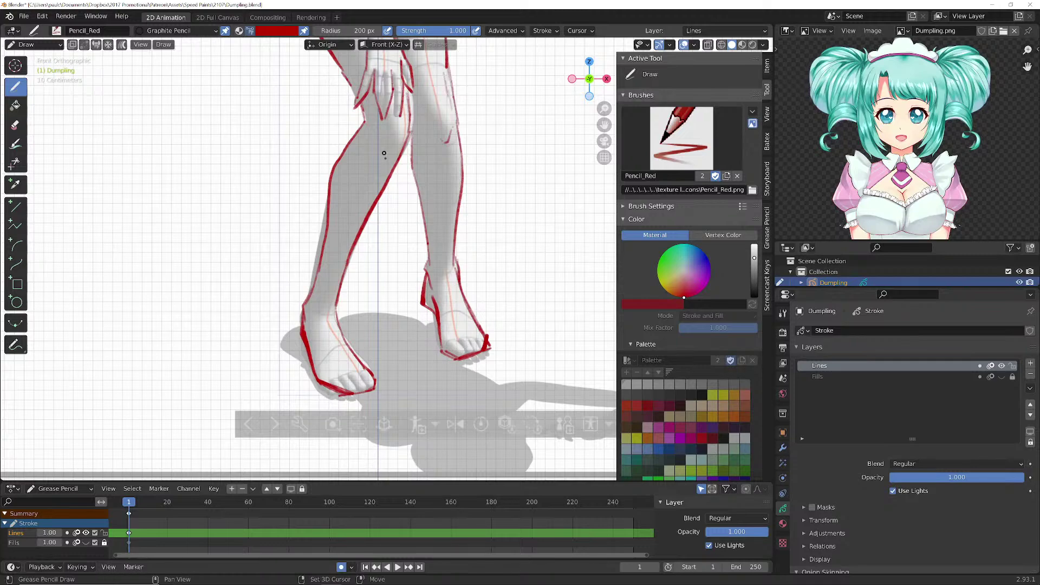
- Sketch both eyes on the face in red, with upper lashes and lower lid lines
shift+middle_drag(388, 167, 371, 337)
mouse_move(359, 155)
shift+middle_down()
mouse_move(334, 336)
mouse_move(305, 314)
mouse_move(307, 347)
shift+middle_up()
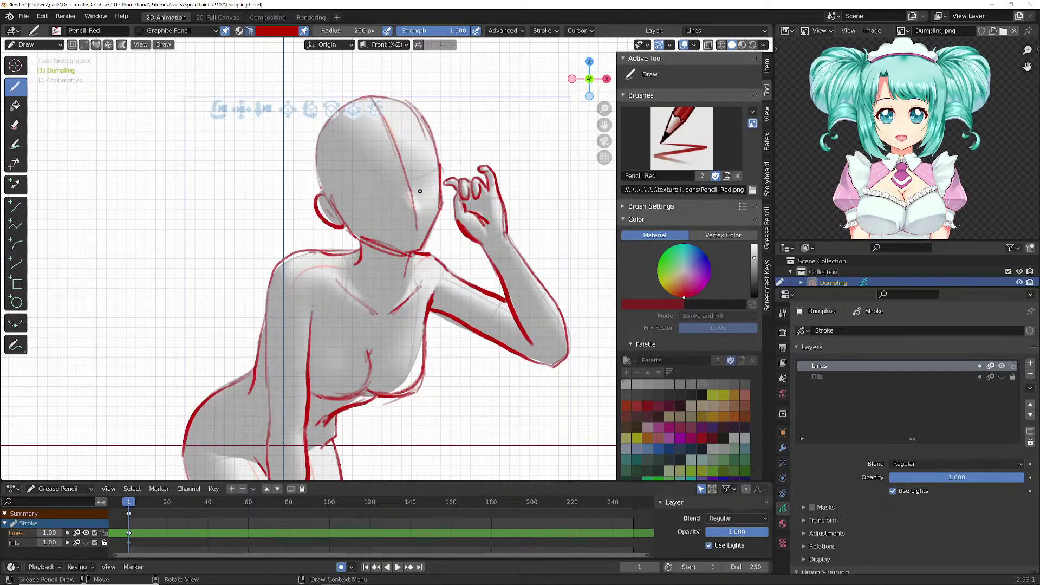
drag(421, 180, 438, 174)
mouse_move(358, 206)
mouse_down()
mouse_move(362, 191)
mouse_move(385, 193)
mouse_move(365, 189)
mouse_move(358, 206)
mouse_up()
drag(390, 207, 361, 211)
mouse_move(437, 193)
mouse_down()
mouse_move(433, 172)
mouse_move(420, 192)
mouse_move(436, 180)
mouse_up()
drag(435, 173, 442, 171)
mouse_move(392, 196)
mouse_down()
mouse_move(367, 191)
mouse_move(358, 207)
mouse_up()
- Rename the Grease Pencil data block from Stroke to Dumpling
click(827, 331)
text(Dumpling)
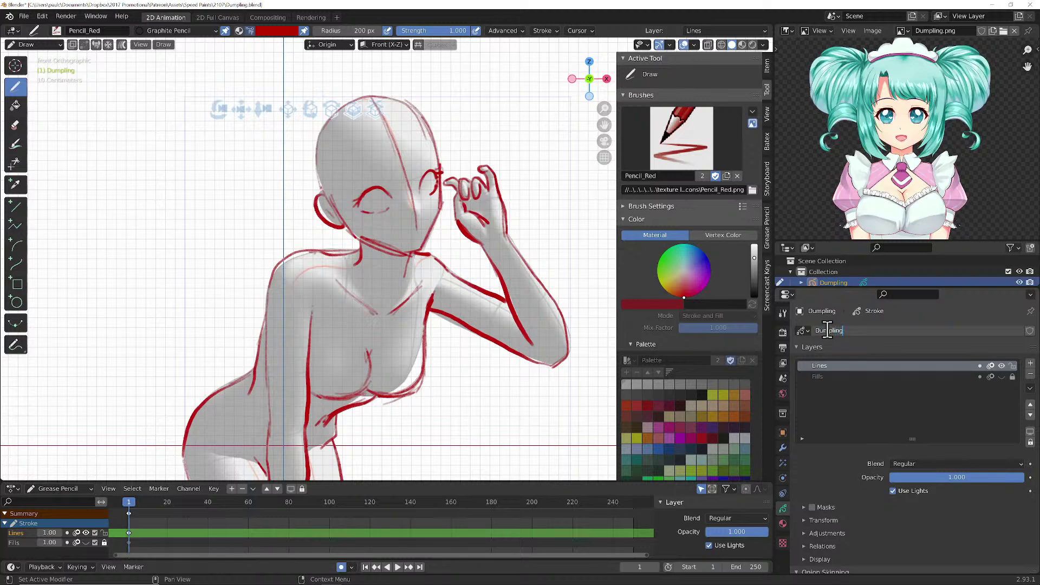
key(Return)
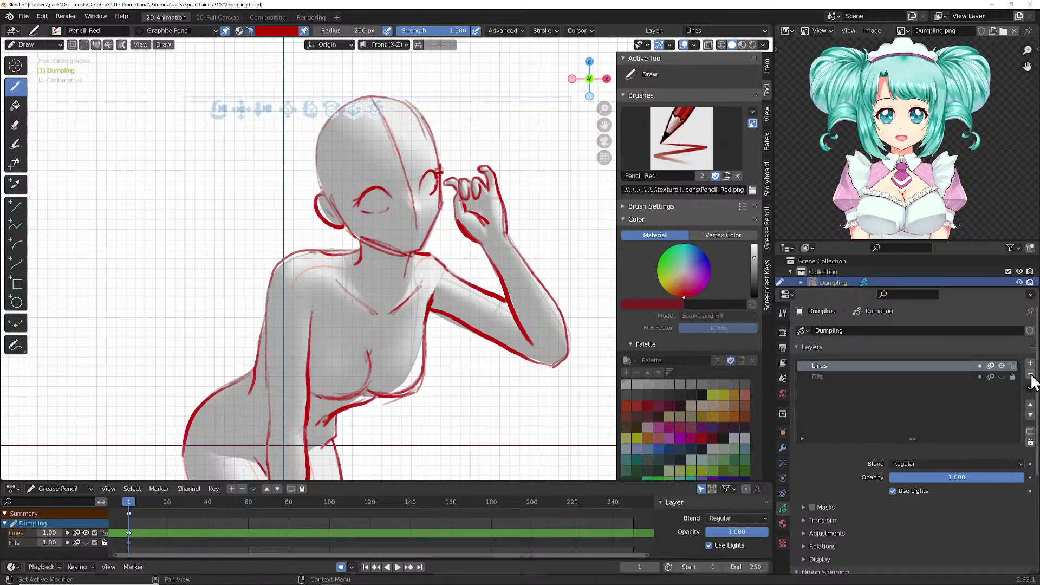
click(1000, 463)
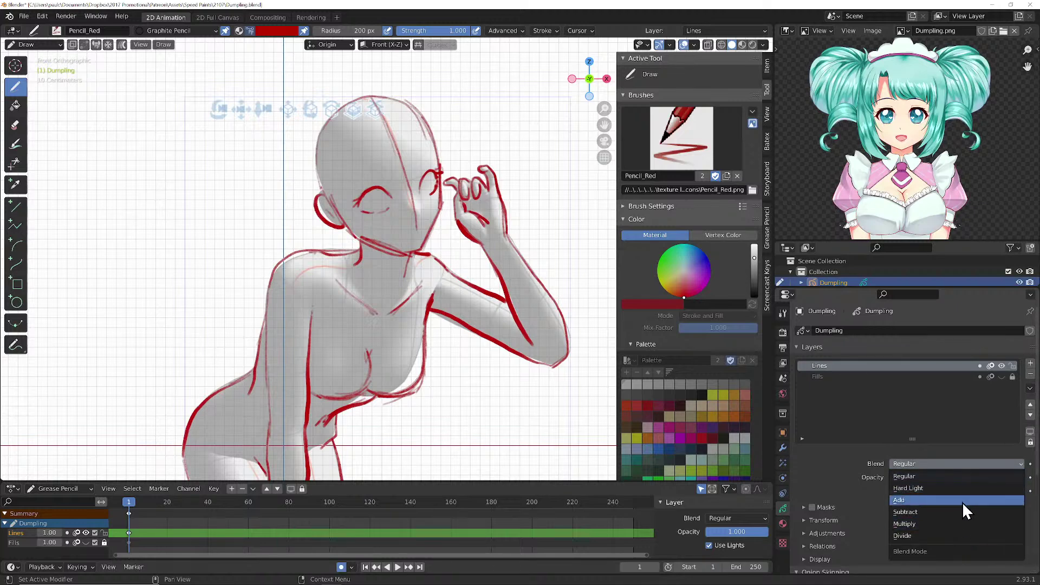
mouse_move(951, 476)
mouse_down()
mouse_move(908, 470)
mouse_move(977, 482)
mouse_up()
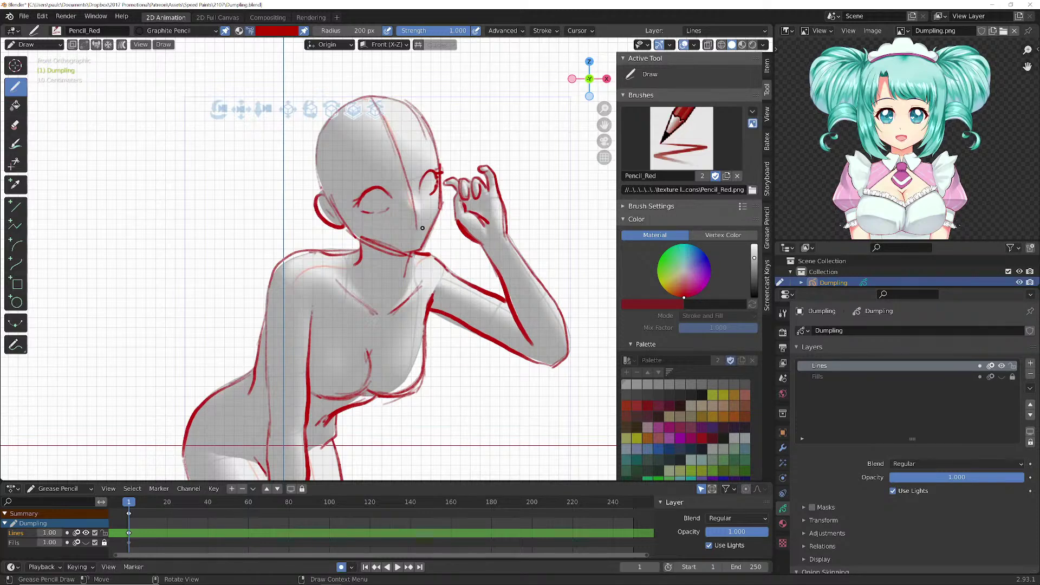
- Sketch the nose, the smiling mouth and the round irises on the face in red
drag(415, 232, 395, 231)
mouse_move(431, 183)
mouse_down()
mouse_move(381, 204)
mouse_move(381, 193)
mouse_move(371, 207)
mouse_move(422, 193)
mouse_up()
scroll(437, 244, down, 2)
shift+middle_drag(443, 344, 464, 276)
scroll(463, 279, down, 4)
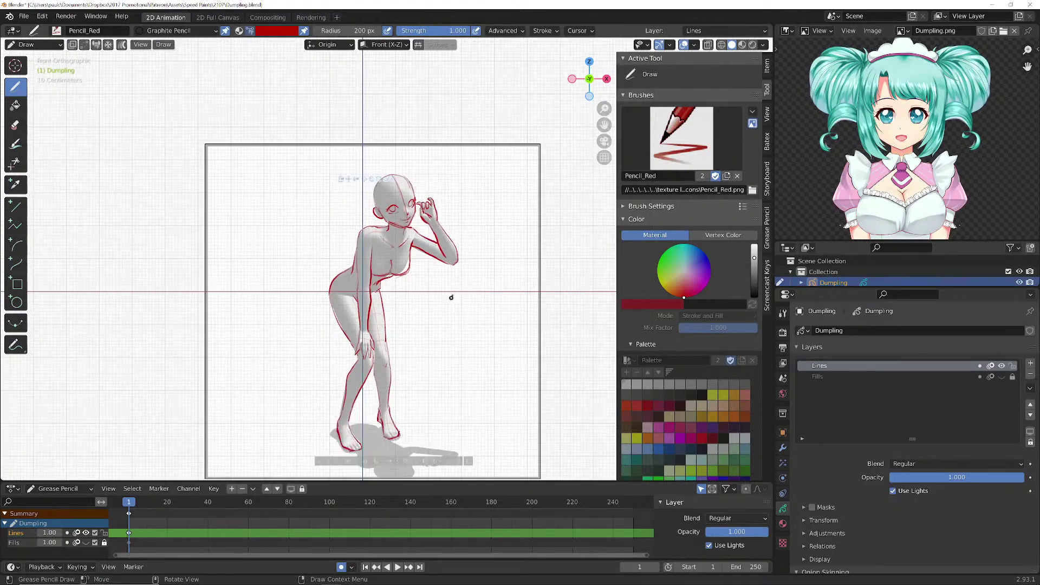
- Look through the camera and hide the Empty reference image, leaving only the red line sketch
scroll(454, 286, up, 1)
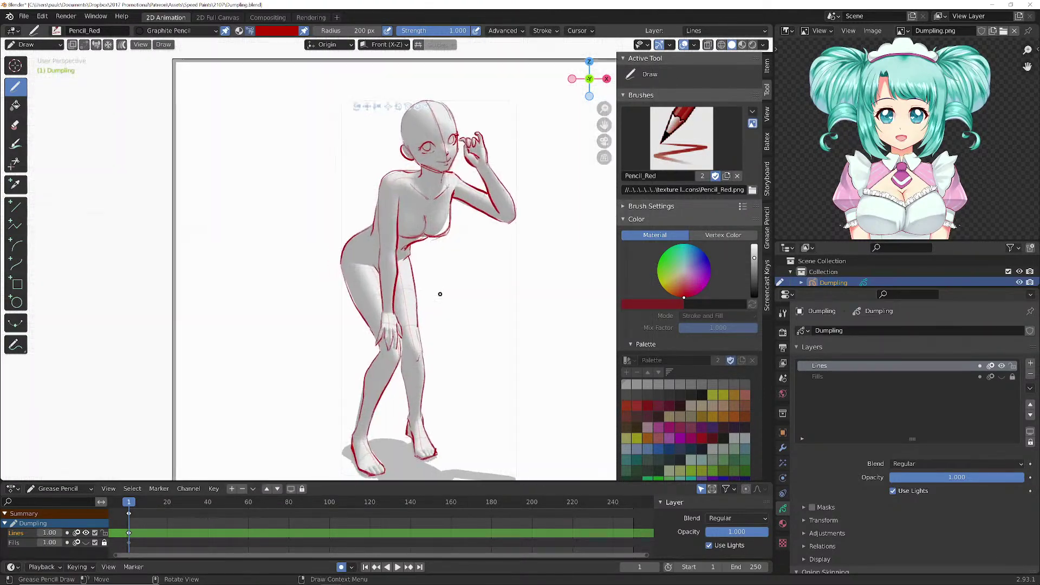
key(KP_0)
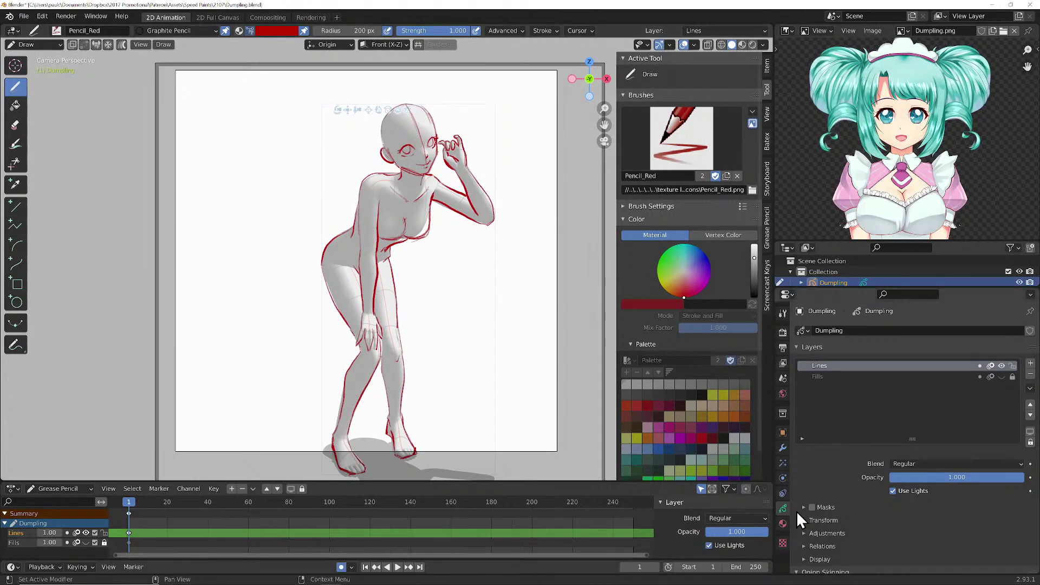
drag(834, 288, 833, 347)
click(1029, 294)
click(1019, 293)
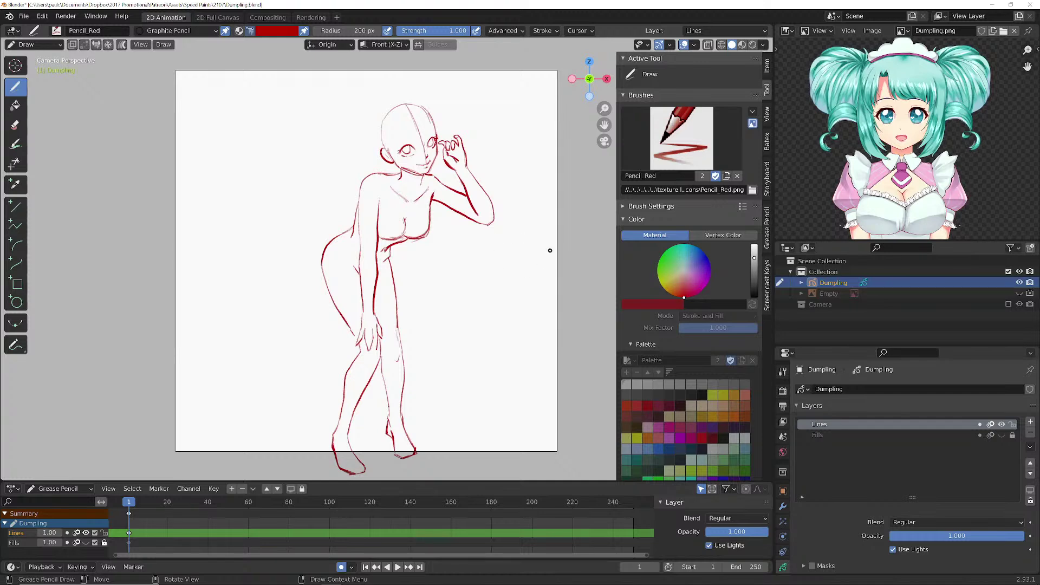
- Switch to Object Mode, enable the Camera collection, select the camera and return to the camera view
key(ctrl+Tab)
click(476, 260)
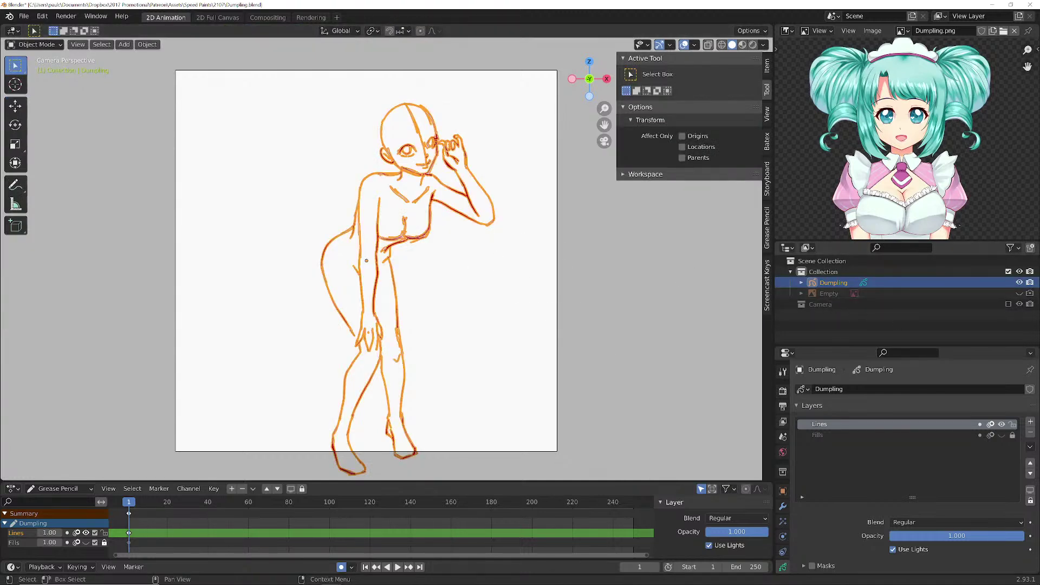
click(1007, 303)
middle_drag(570, 244, 270, 271)
click(433, 301)
click(266, 265)
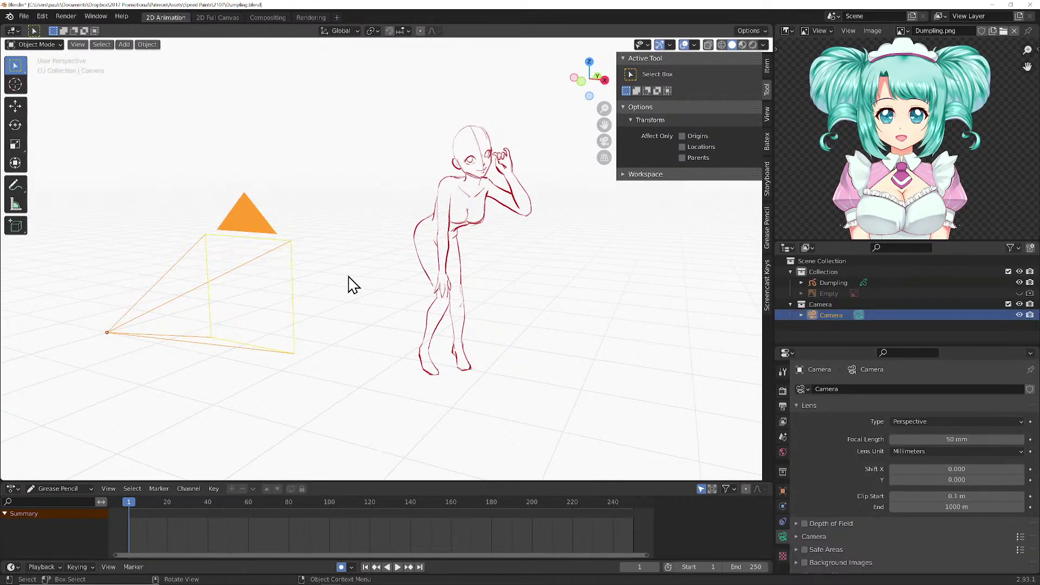
key(KP_0)
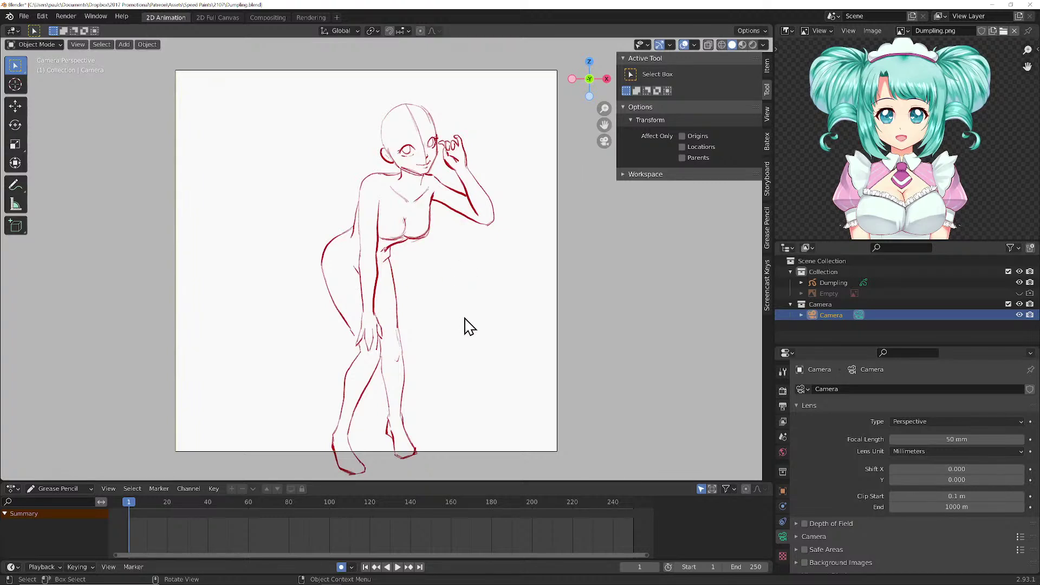
- Move the camera closer along its local Z axis and reposition it to frame the figure's upper body
key(g)
key(z)
key(z)
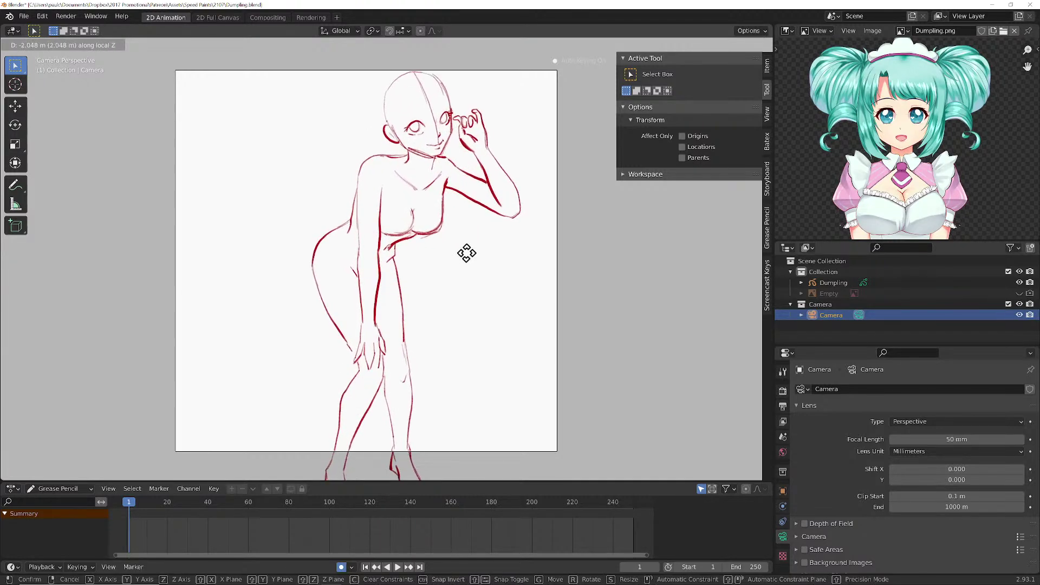
click(470, 233)
key(g)
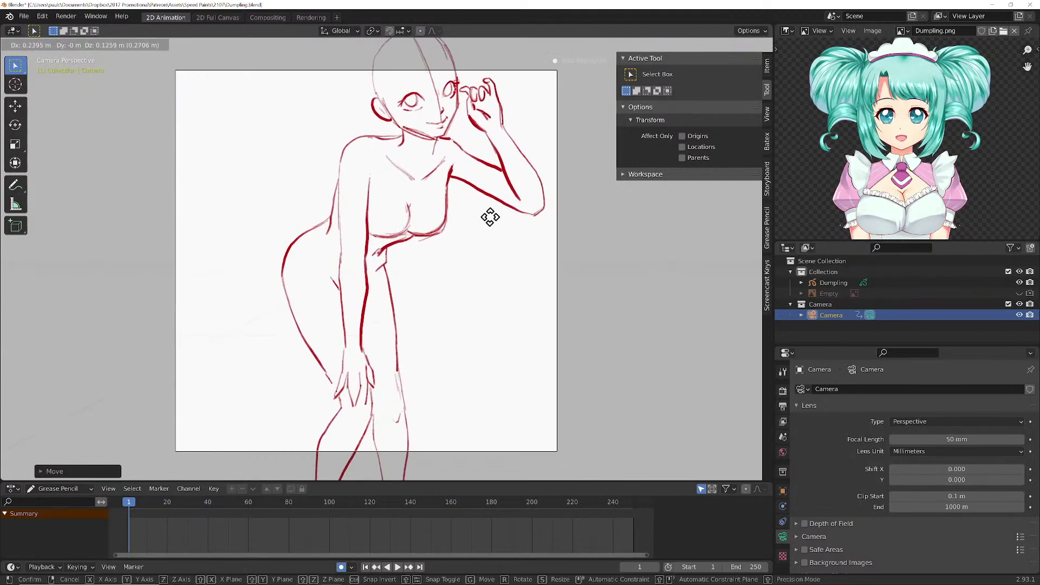
click(521, 136)
key(r)
right_click(522, 142)
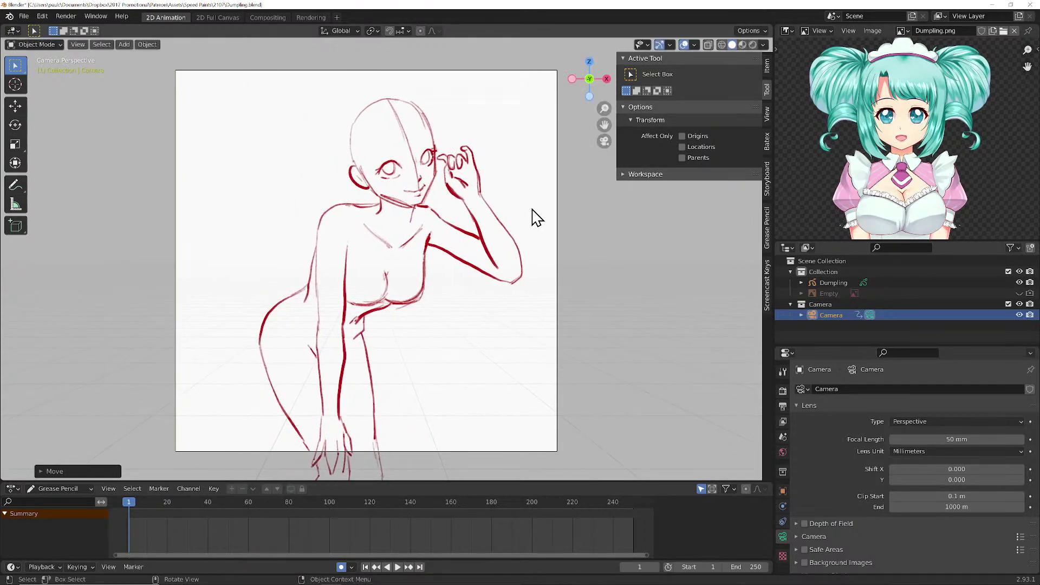
- Rotate the camera about 20 degrees around its local Z axis and shift it to recentre the tilted figure
key(t)
key(r)
key(z)
key(z)
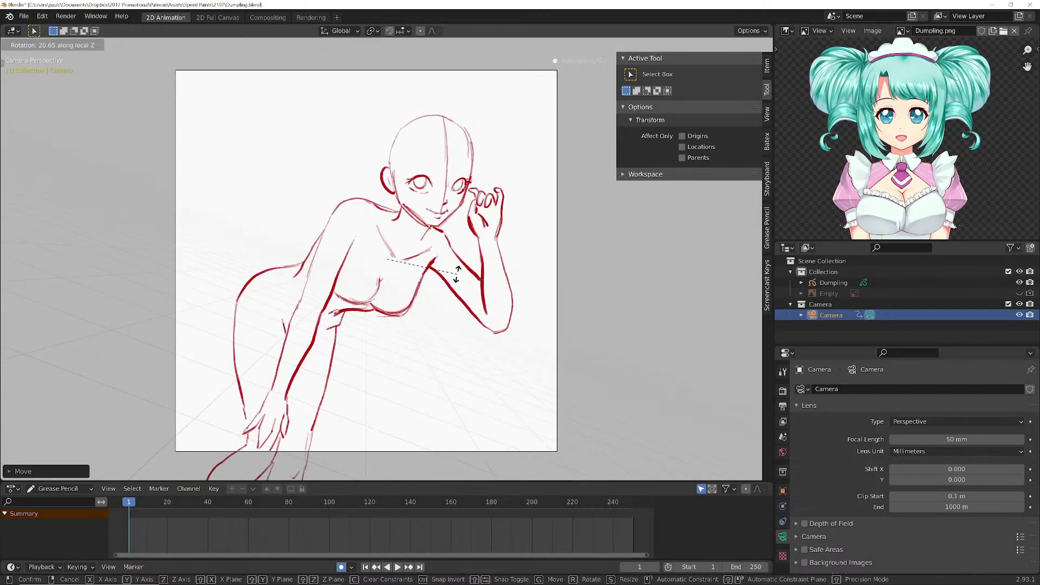
click(460, 277)
key(g)
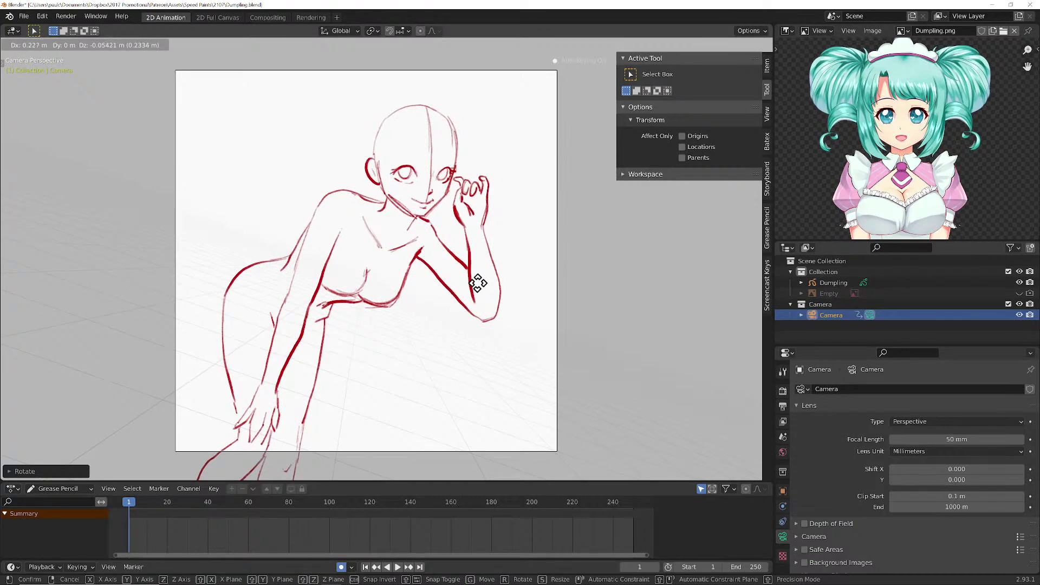
click(479, 282)
- Return to the front view, hide the Camera collection and put the Dumpling object back into Draw mode
key(KP_1)
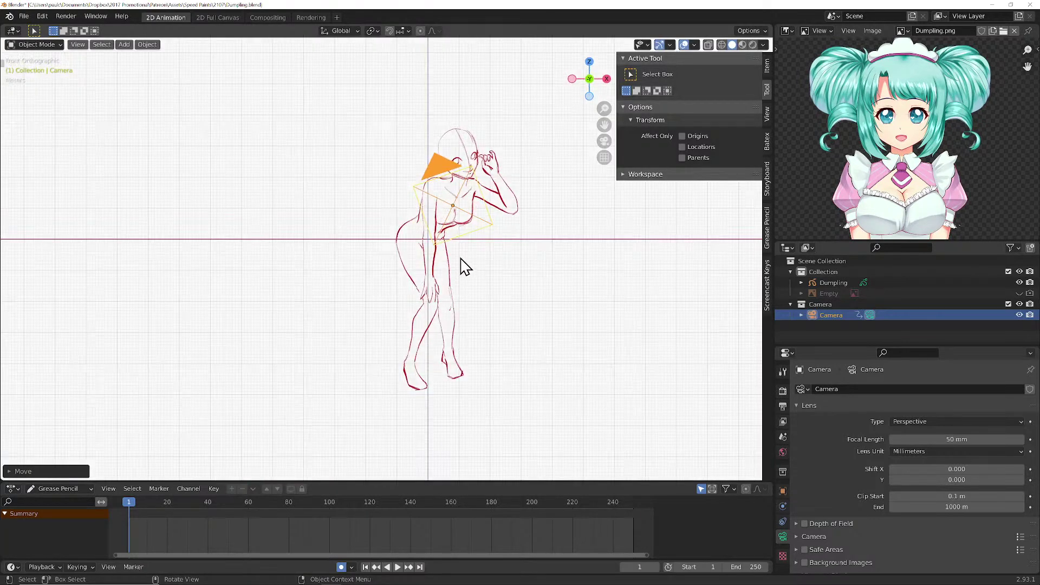
click(1019, 303)
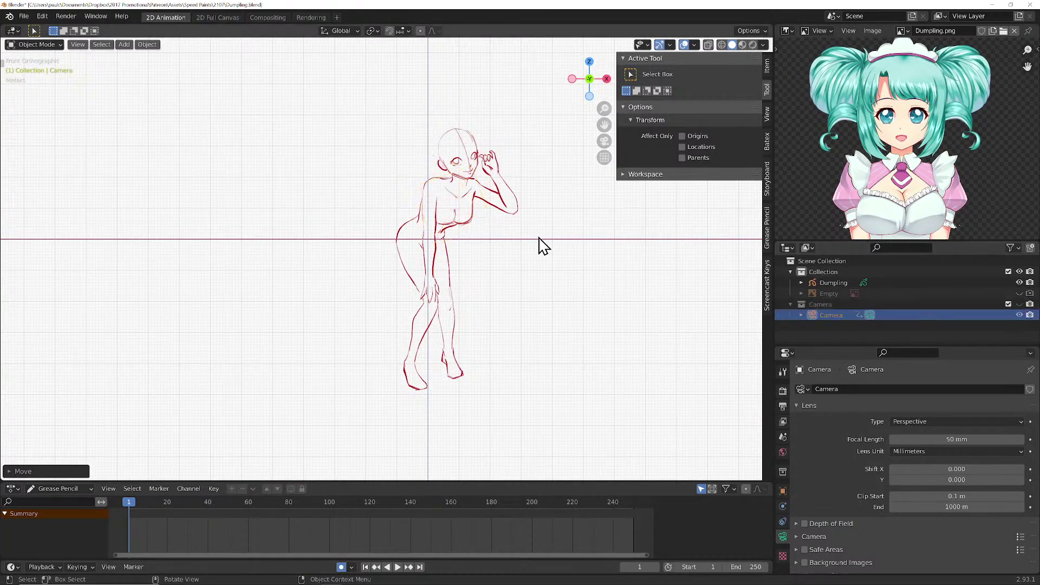
scroll(525, 235, up, 5)
shift+middle_drag(466, 263, 437, 286)
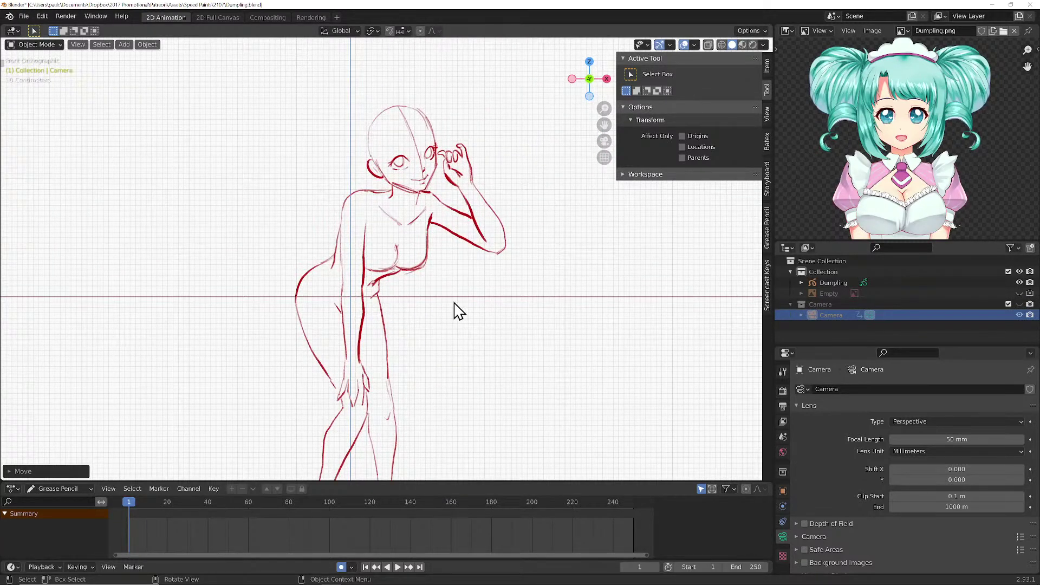
click(36, 44)
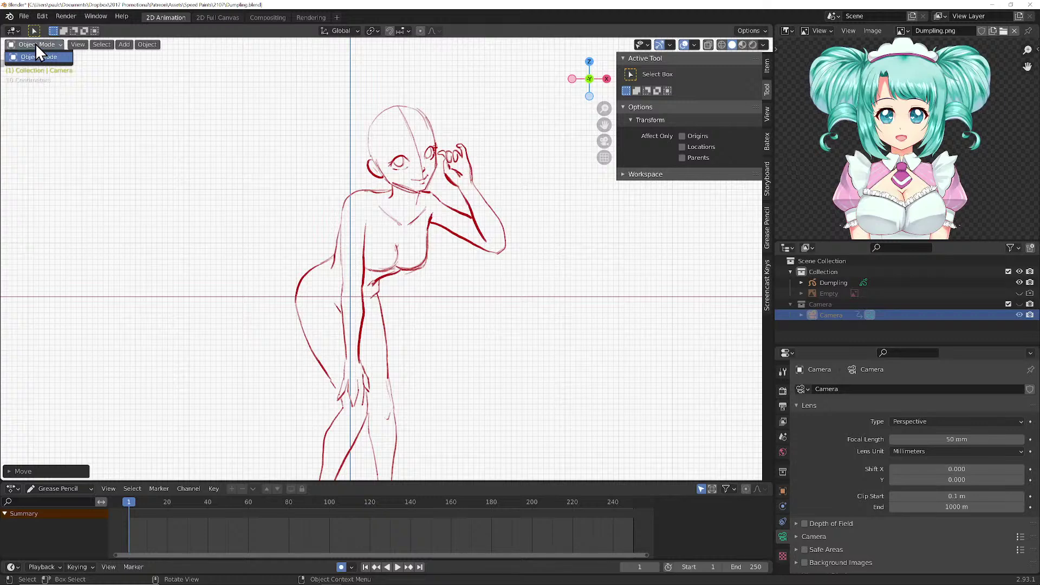
click(364, 268)
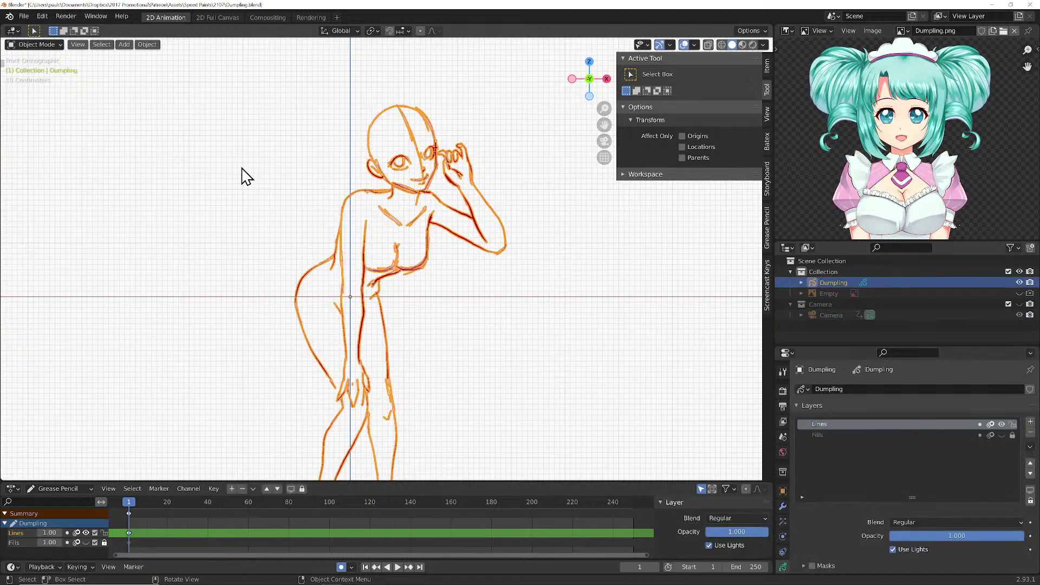
click(36, 44)
click(40, 86)
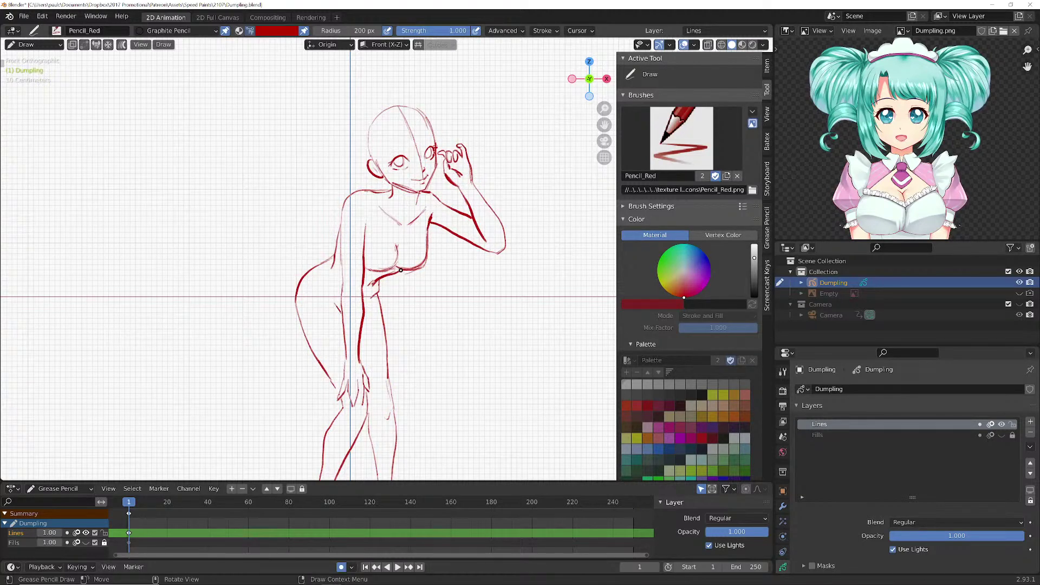
- Rework the waist, hip and outer thigh lines of the sketch in red, undoing an unwanted stroke
mouse_move(369, 281)
mouse_down()
mouse_move(379, 286)
mouse_move(371, 302)
mouse_move(377, 292)
mouse_up()
key(ctrl)
key(ctrl)
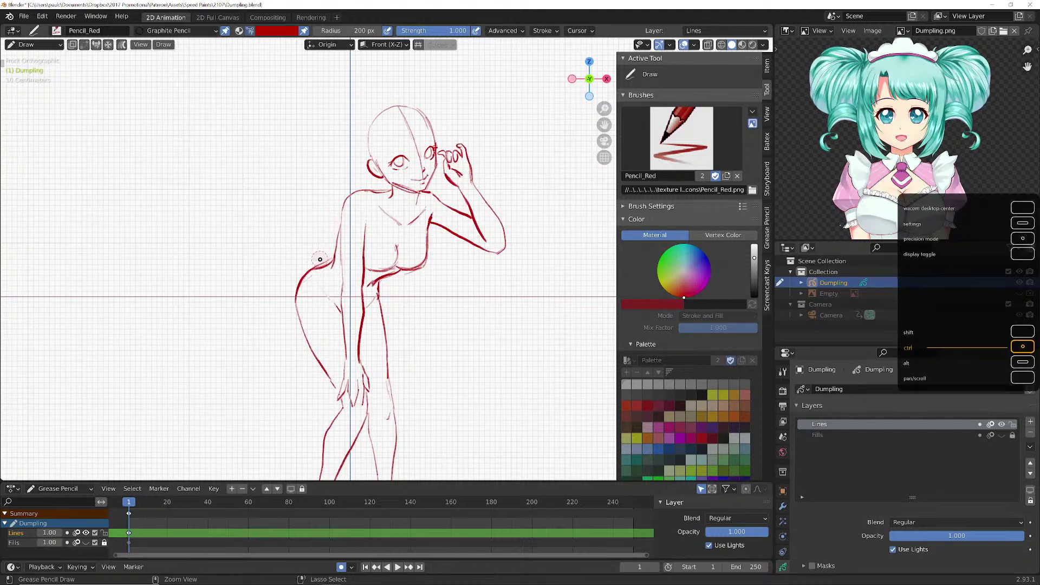
key(ctrl+z)
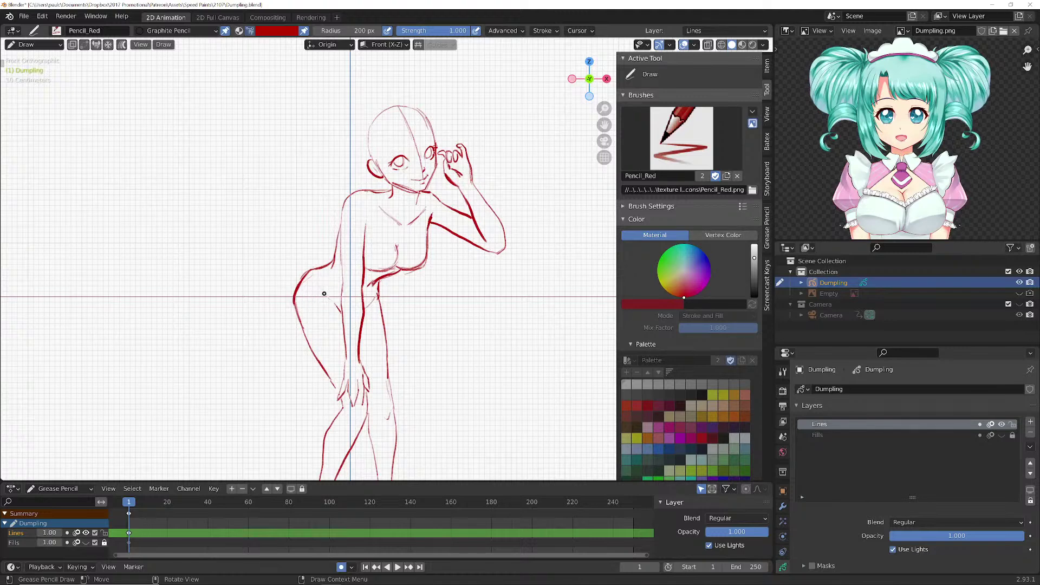
- Check the sketch mirrored from the back view and delete the head's vertical centre guideline in Edit Mode
key(ctrl+KP_1)
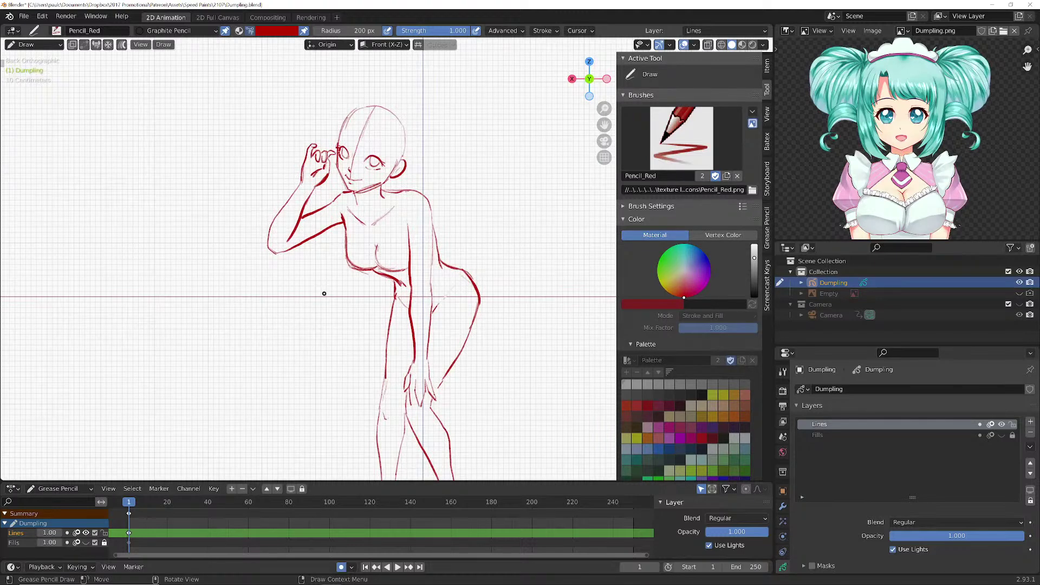
scroll(353, 339, up, 5)
shift+middle_drag(359, 306, 369, 344)
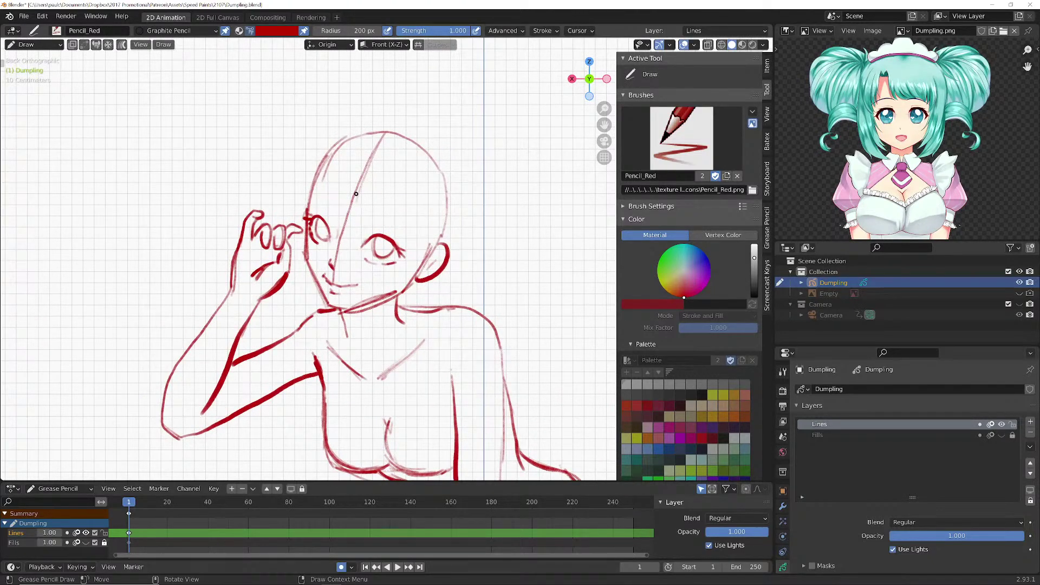
key(Tab)
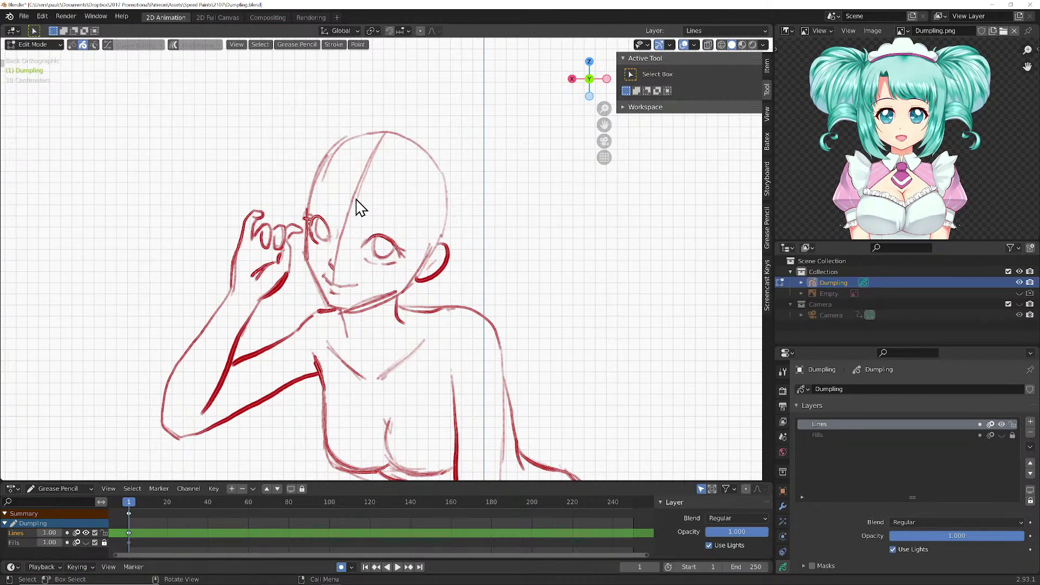
click(72, 44)
key(x)
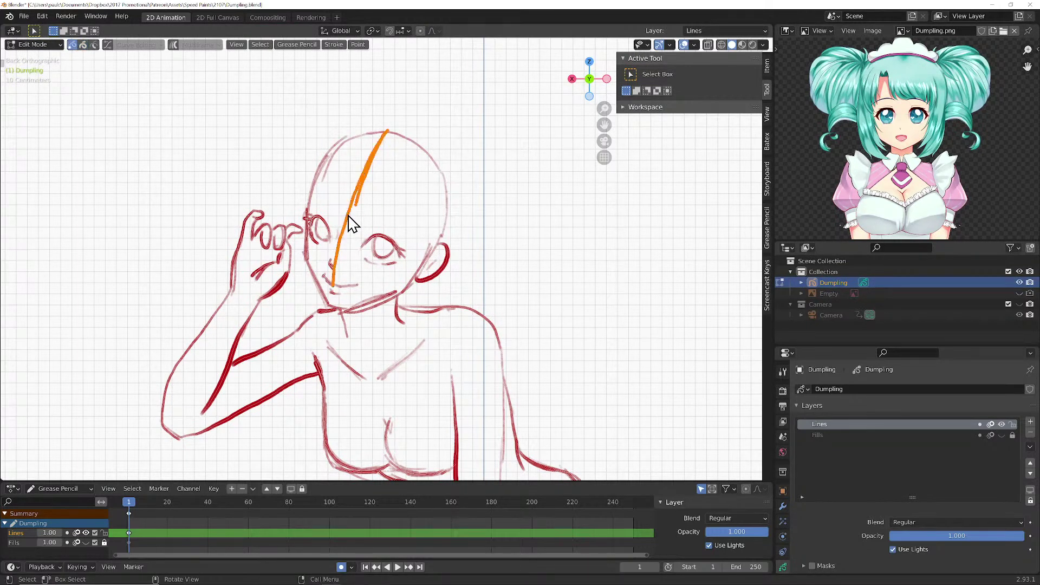
click(348, 215)
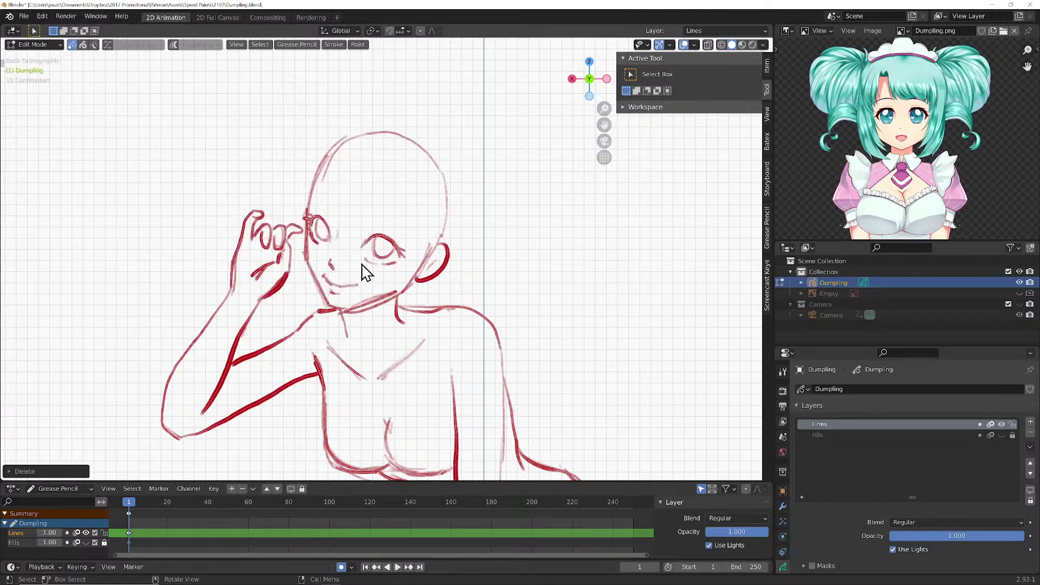
- Select all strokes of the near eye with circle select and move them up about 0.03 m
key(c)
drag(382, 248, 382, 249)
key(Escape)
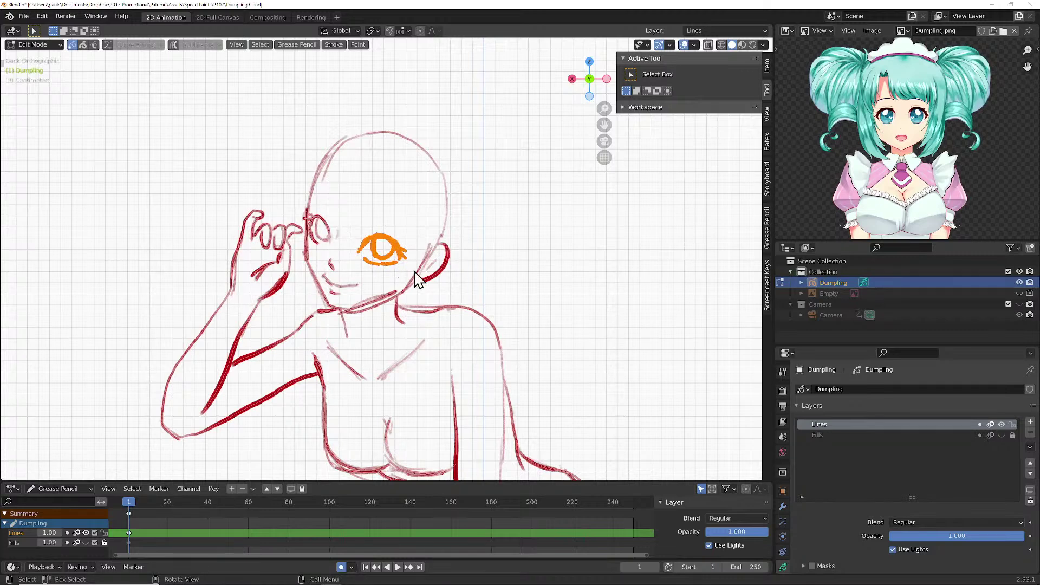
key(g)
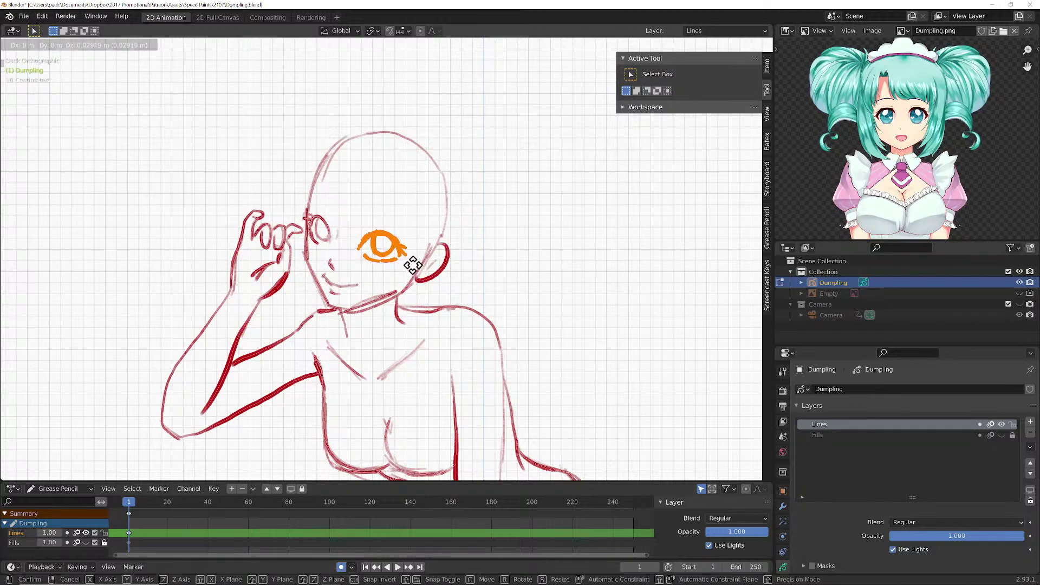
click(413, 266)
- Nudge the jaw strokes beside the near ear and enable proportional editing for moving the jawline
click(426, 274)
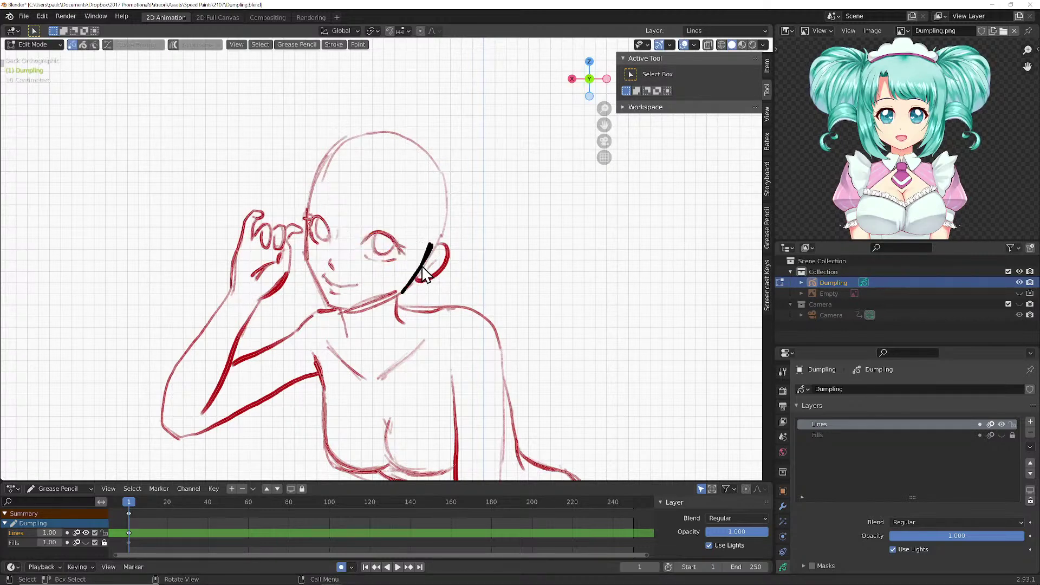
key(g)
click(413, 255)
click(417, 293)
click(421, 30)
click(433, 31)
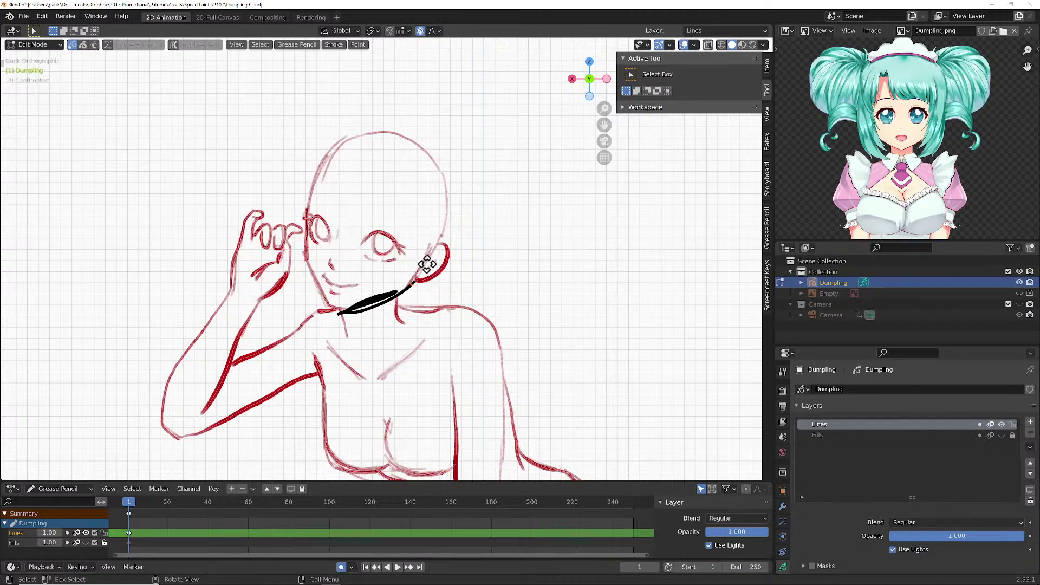
key(g)
click(426, 260)
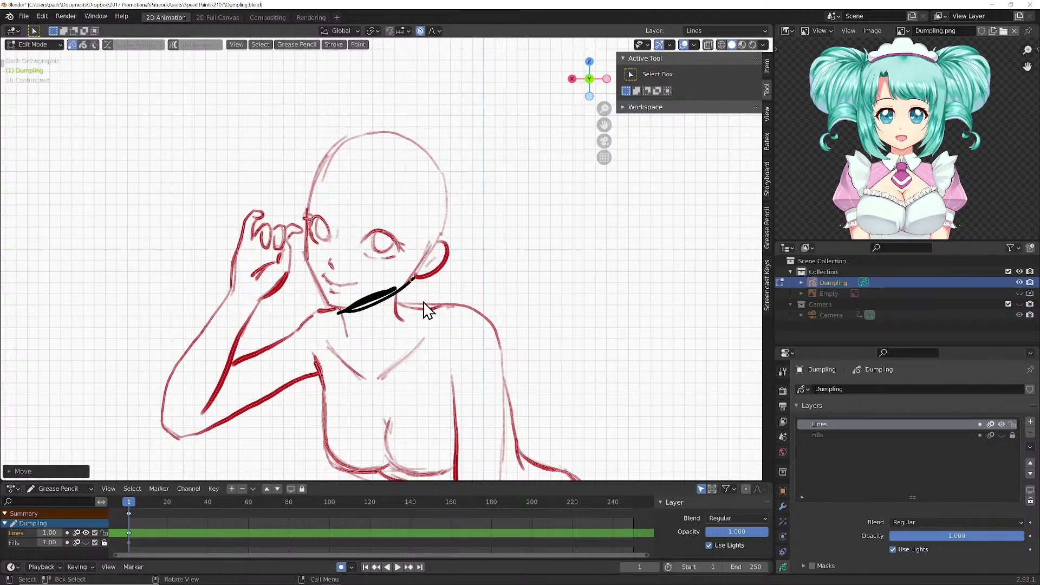
- Delete the inner part of the shoulder stroke where it overlaps the neck line
click(428, 308)
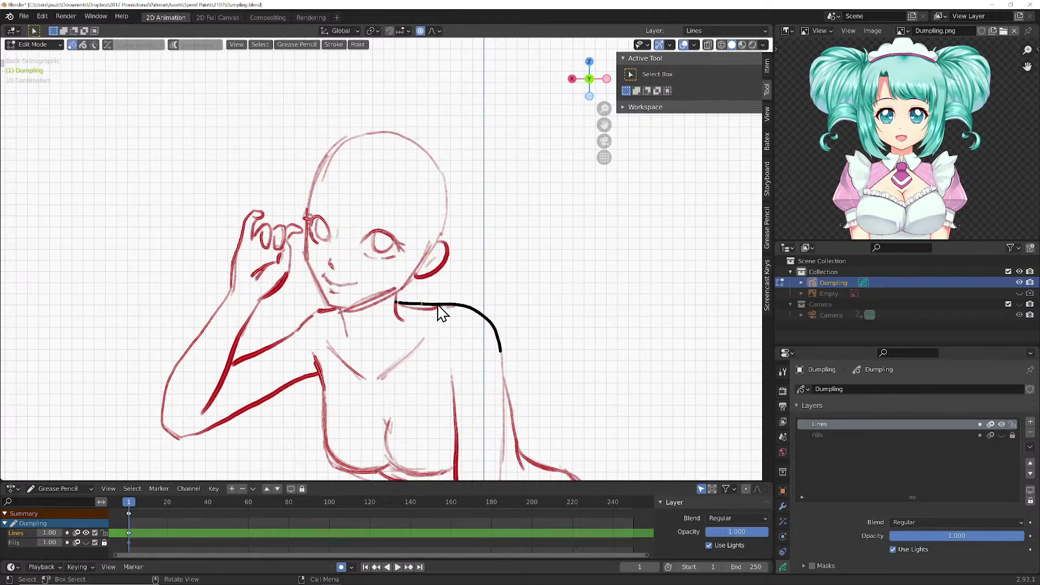
key(x)
click(437, 305)
key(x)
click(425, 309)
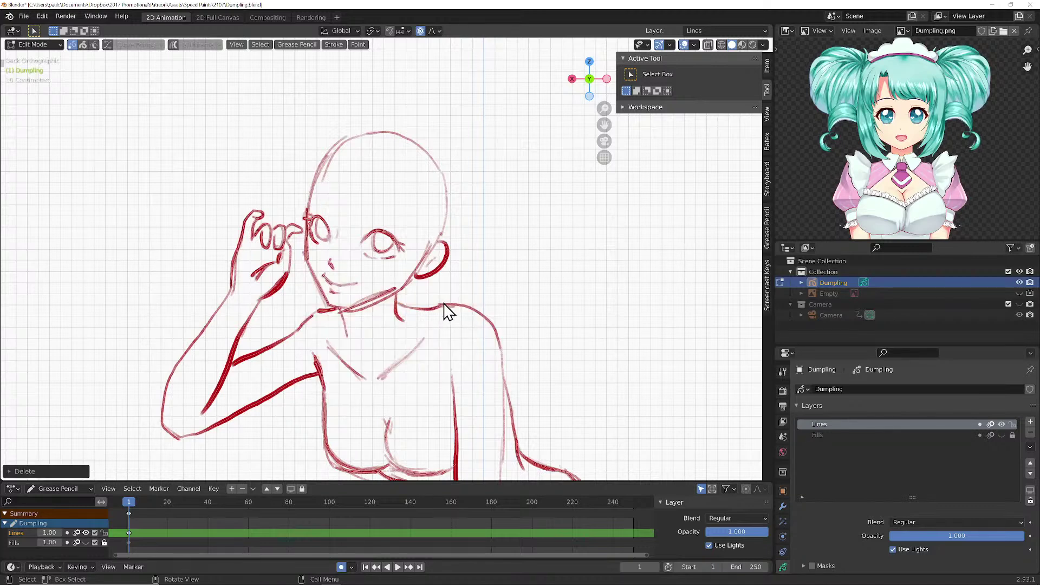
- Select the near shoulder curve and shift it slightly with proportional editing to meet the neck line
click(475, 313)
scroll(465, 346, down, 1)
shift+middle_drag(462, 352, 480, 302)
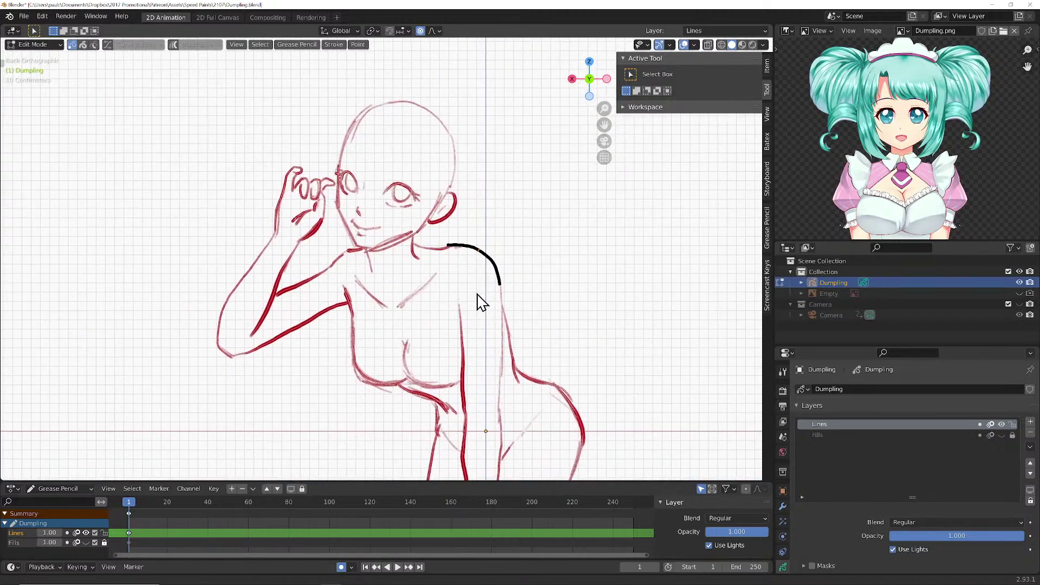
key(g)
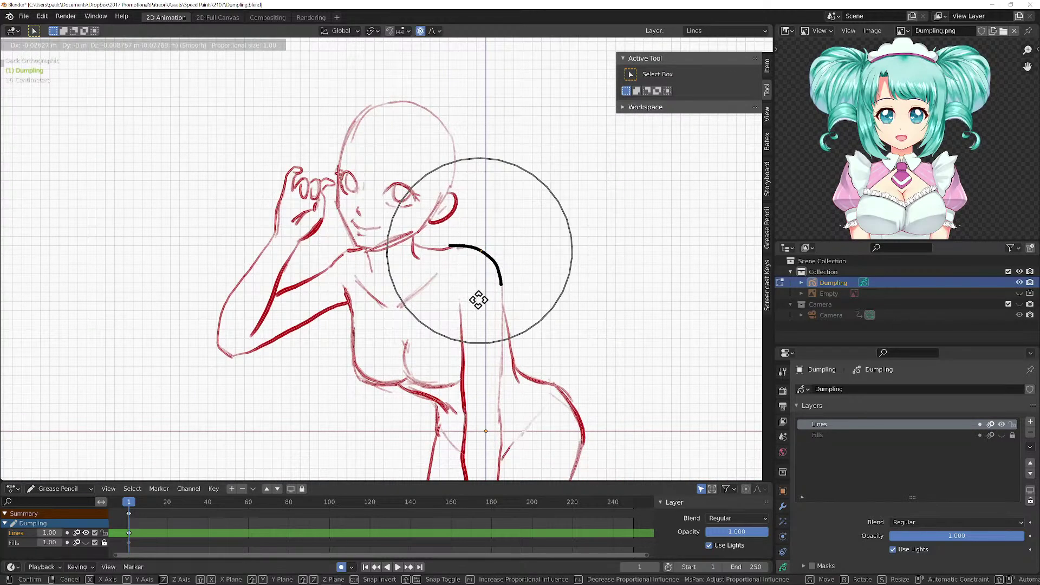
click(479, 297)
- Nudge the raised arm's upper-arm line, the heel of the palm and the back of the hand with proportional editing
click(301, 288)
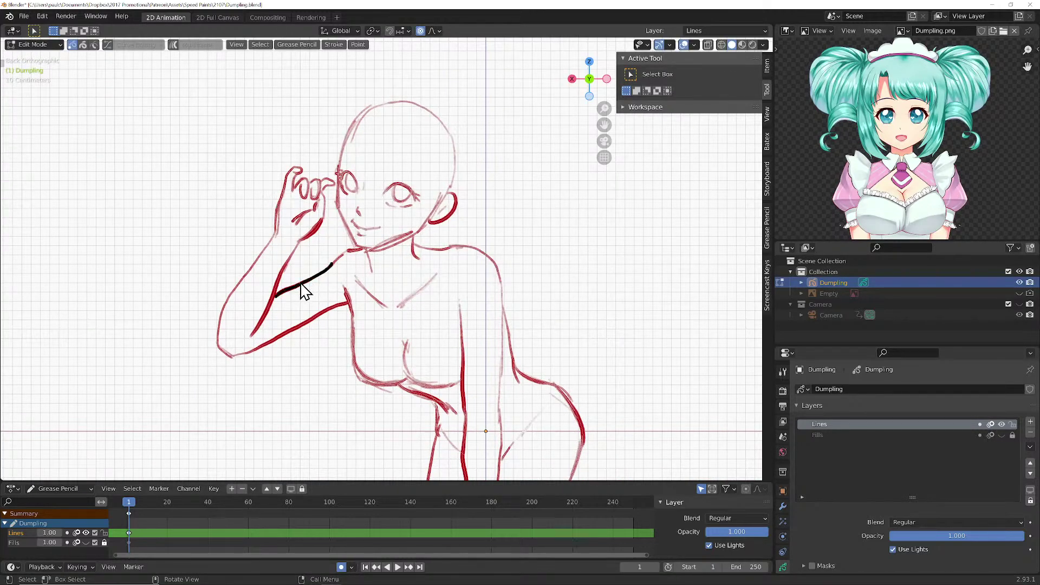
key(g)
click(303, 286)
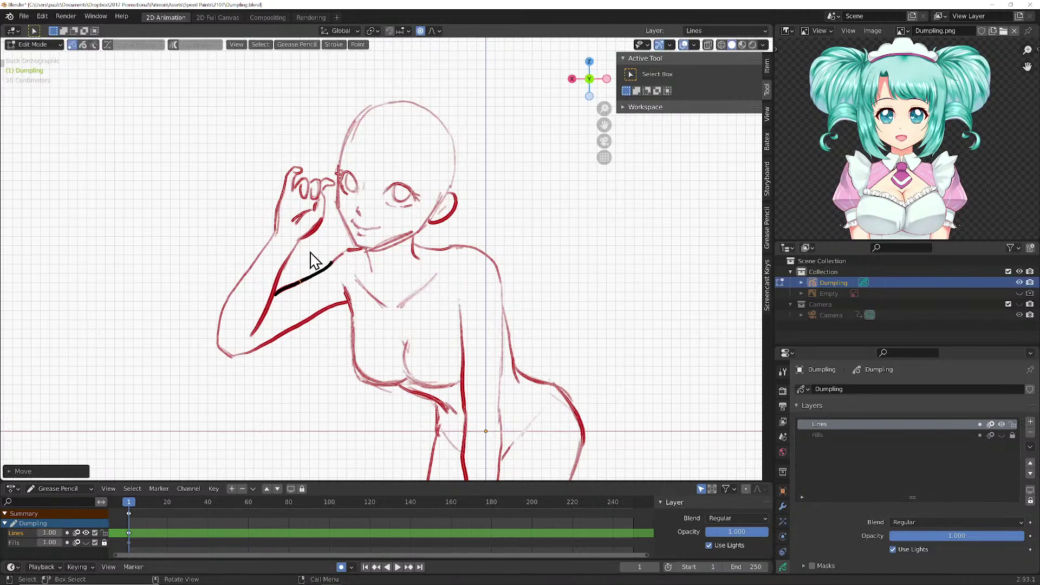
click(323, 224)
key(g)
click(324, 220)
click(281, 214)
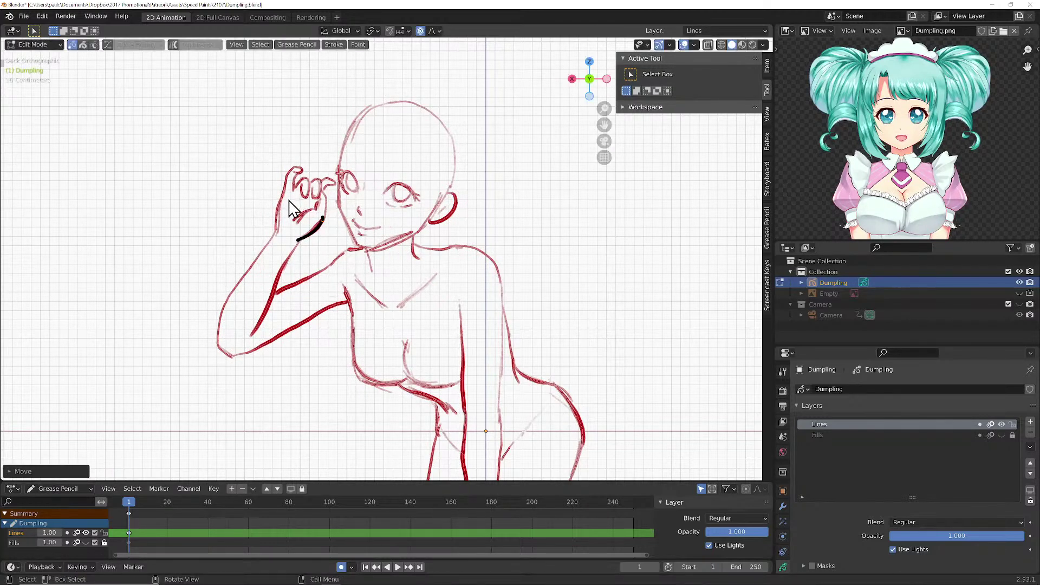
key(g)
click(284, 198)
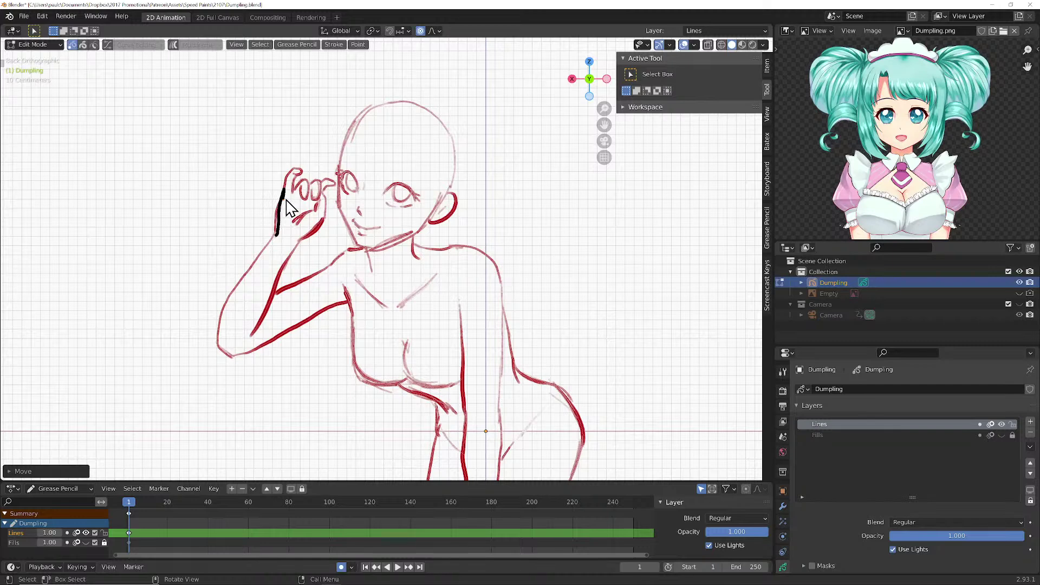
- Adjust the outer hip curve with proportional editing, using a smaller area of influence
shift+middle_drag(395, 408, 347, 276)
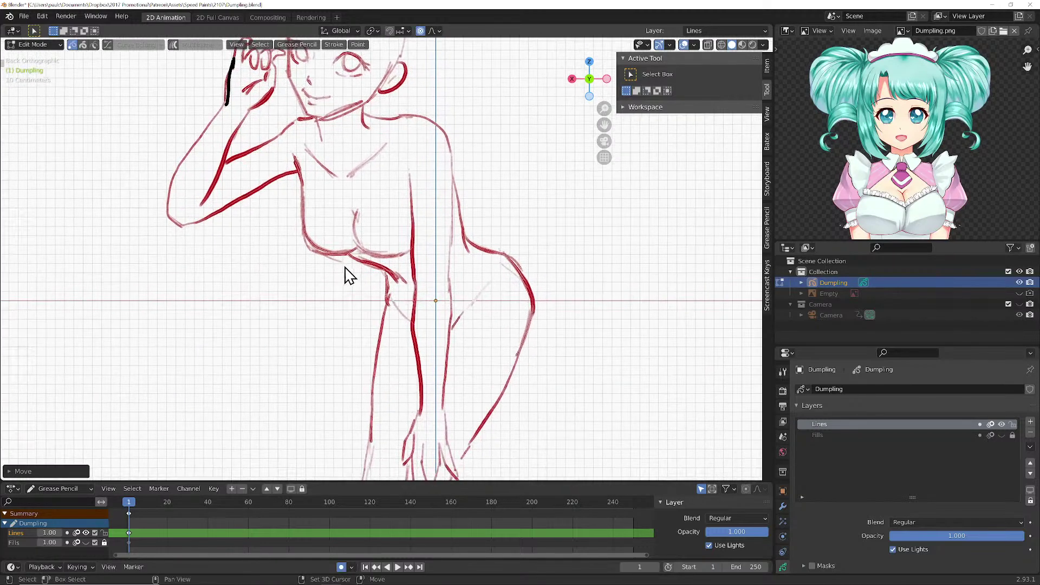
click(533, 320)
key(g)
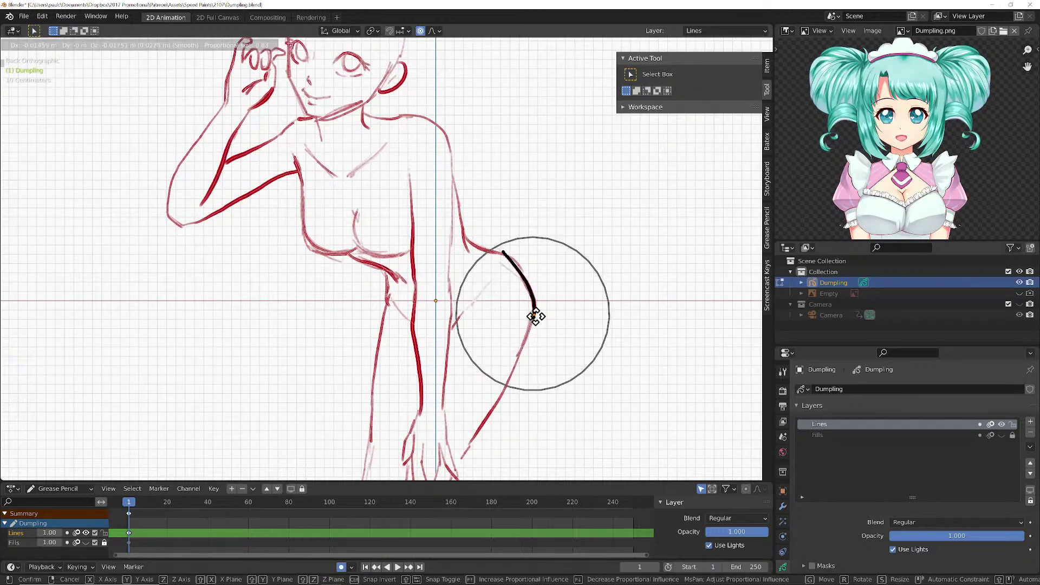
scroll(535, 316, down, 4)
click(535, 316)
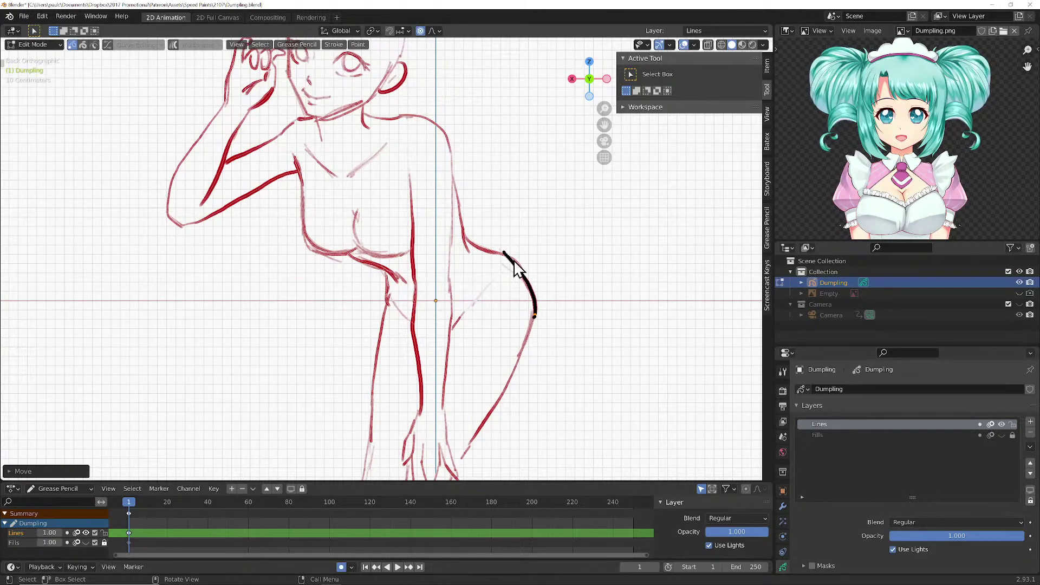
- Move the cleavage line slightly up and towards the raised arm with proportional editing
shift+middle_drag(407, 224, 434, 278)
click(383, 276)
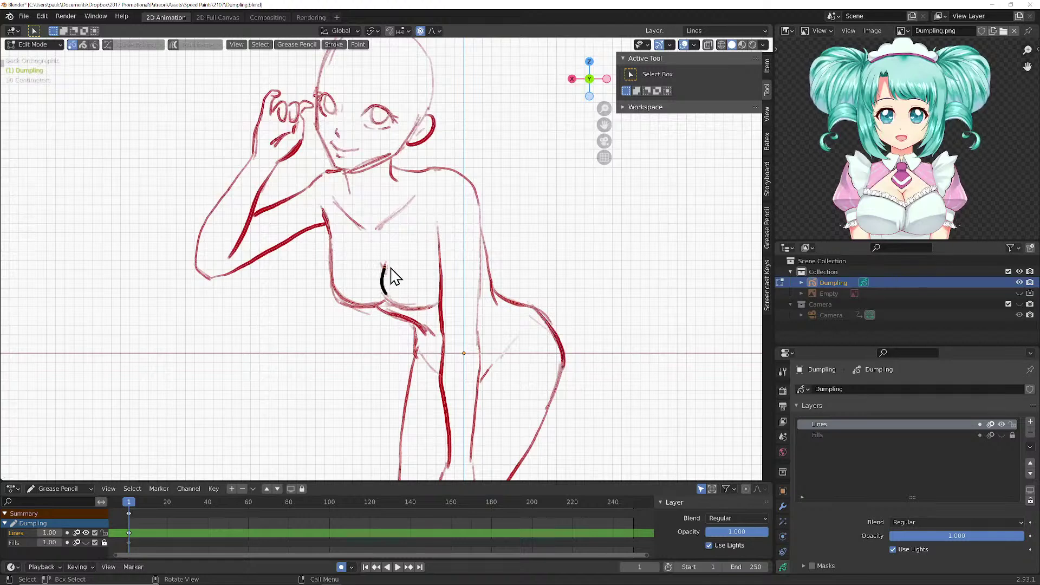
key(g)
scroll(383, 267, up, 3)
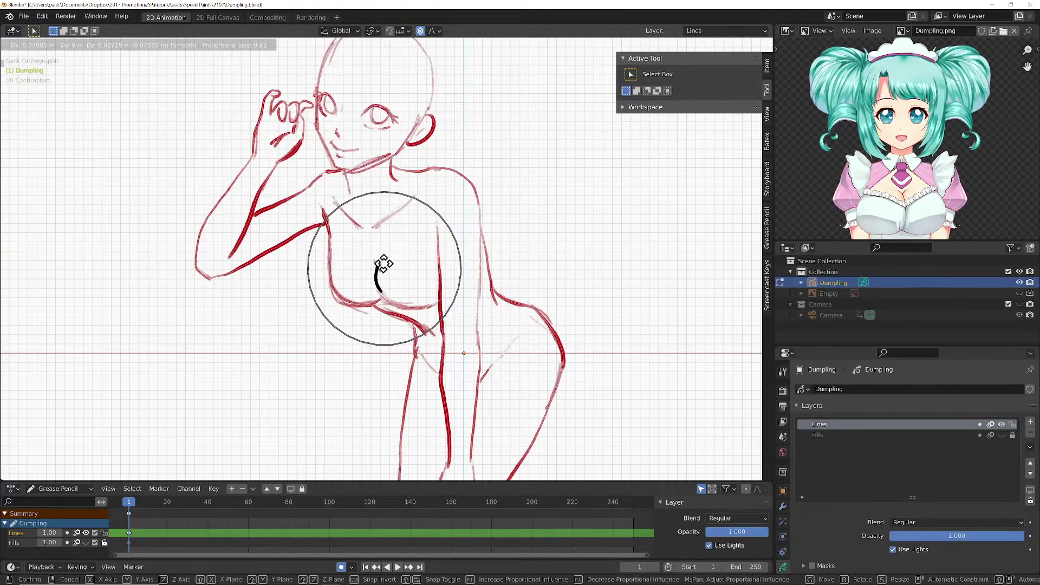
click(383, 264)
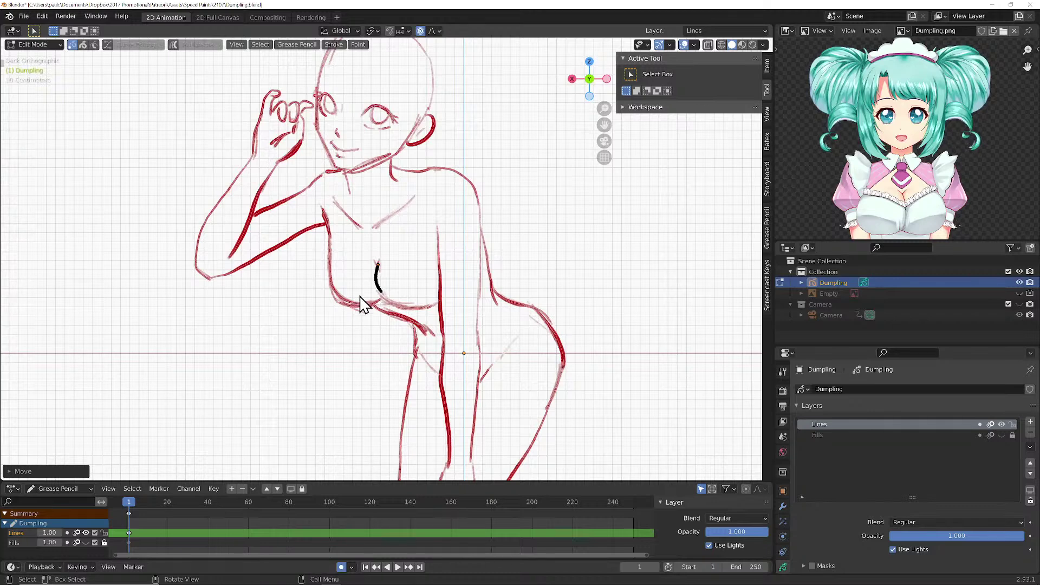
- Refine the near shoulder curve and the back contour below it by moving their points
key(g)
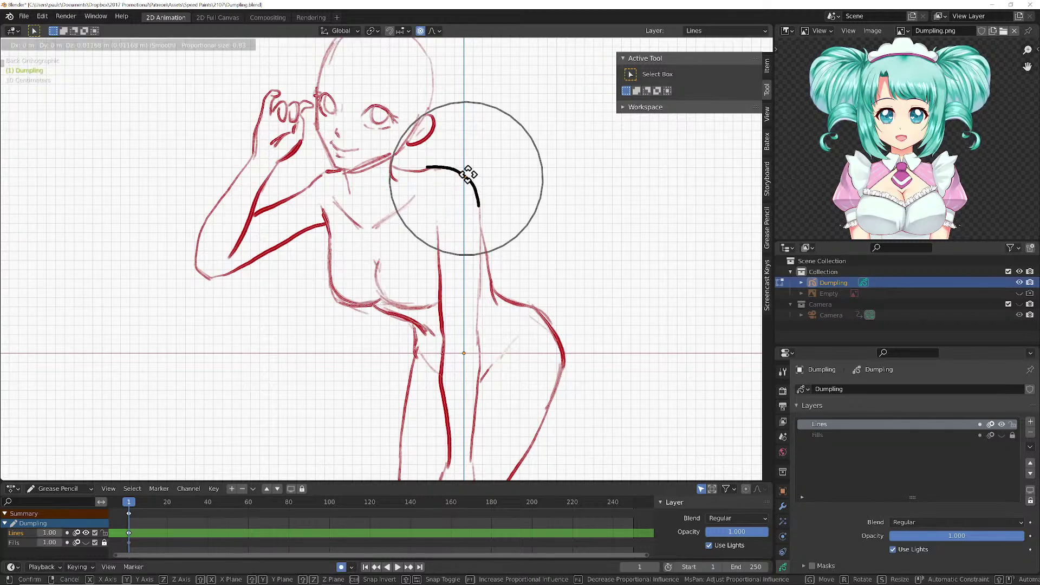
click(468, 174)
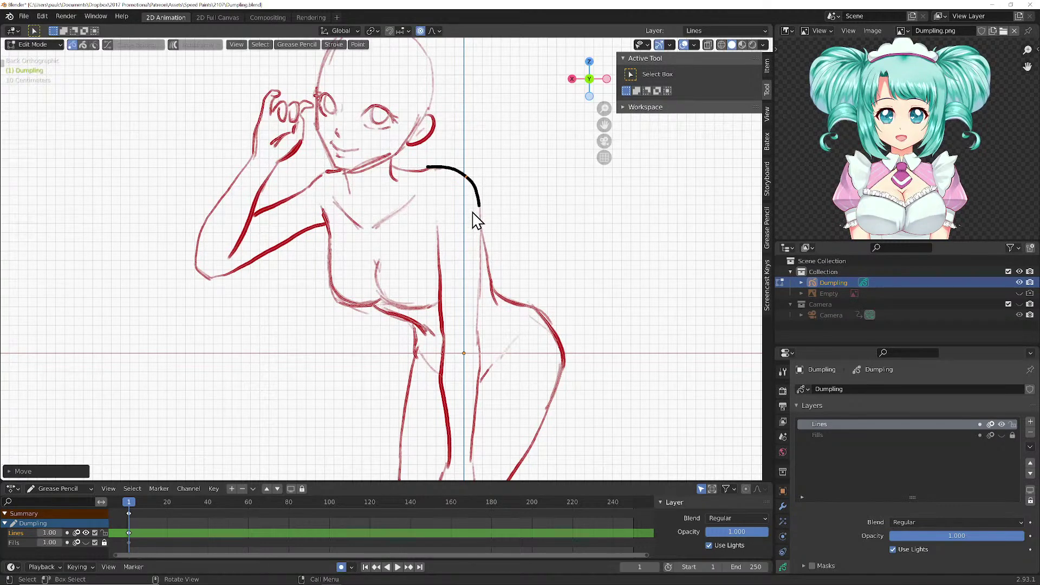
click(488, 260)
key(g)
click(489, 264)
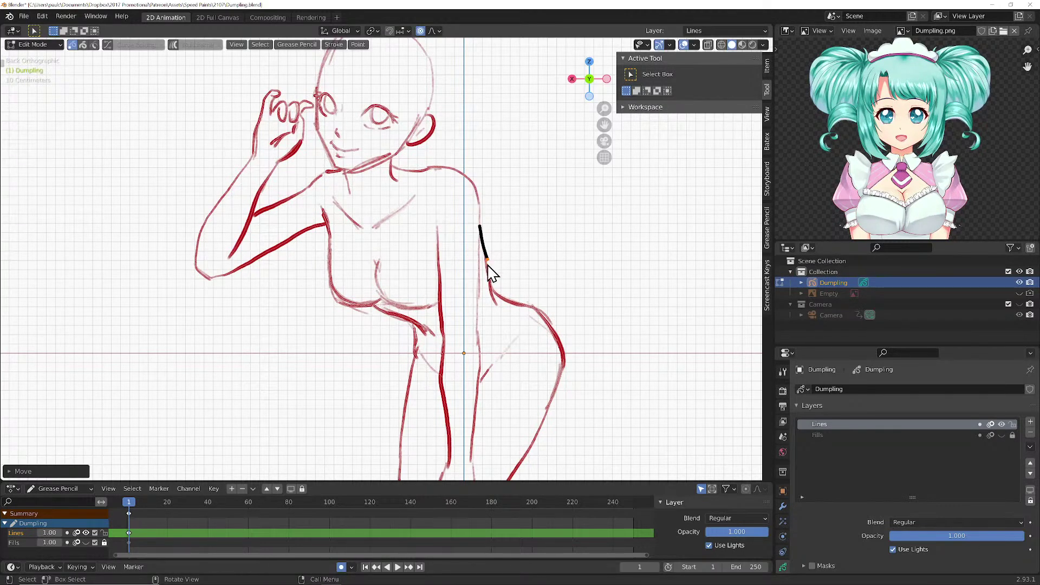
- Reshape the raised arm by moving the elbow tip, the inner forearm line and the outer forearm line at the wrist
shift+middle_drag(350, 197, 387, 262)
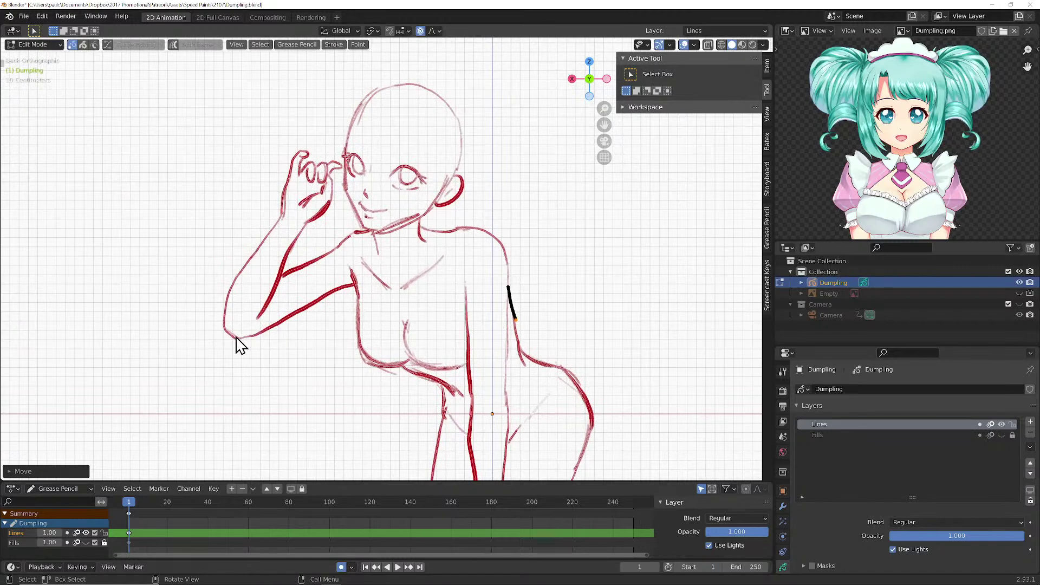
click(234, 336)
key(g)
click(234, 327)
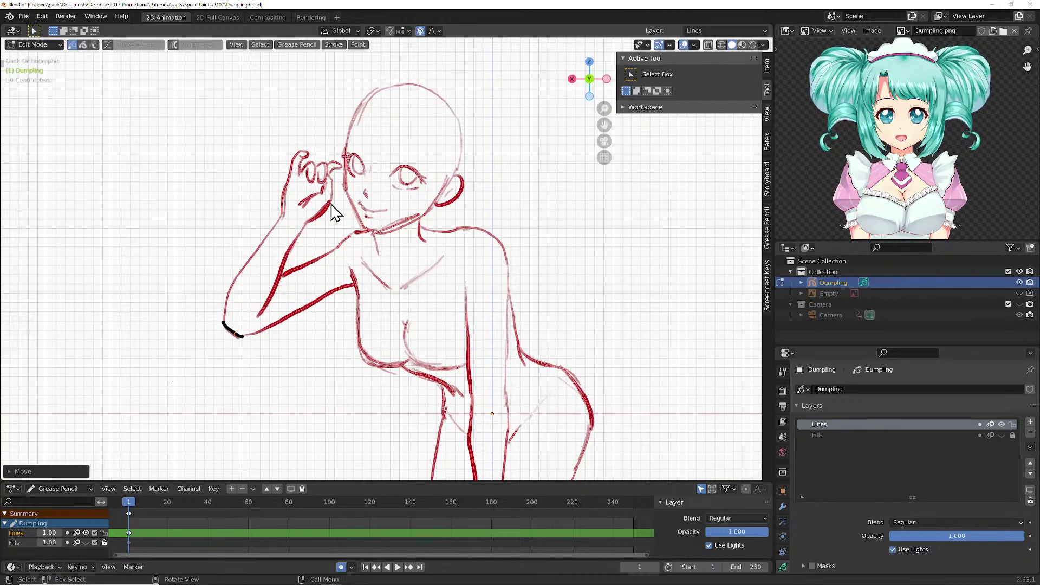
click(306, 223)
key(g)
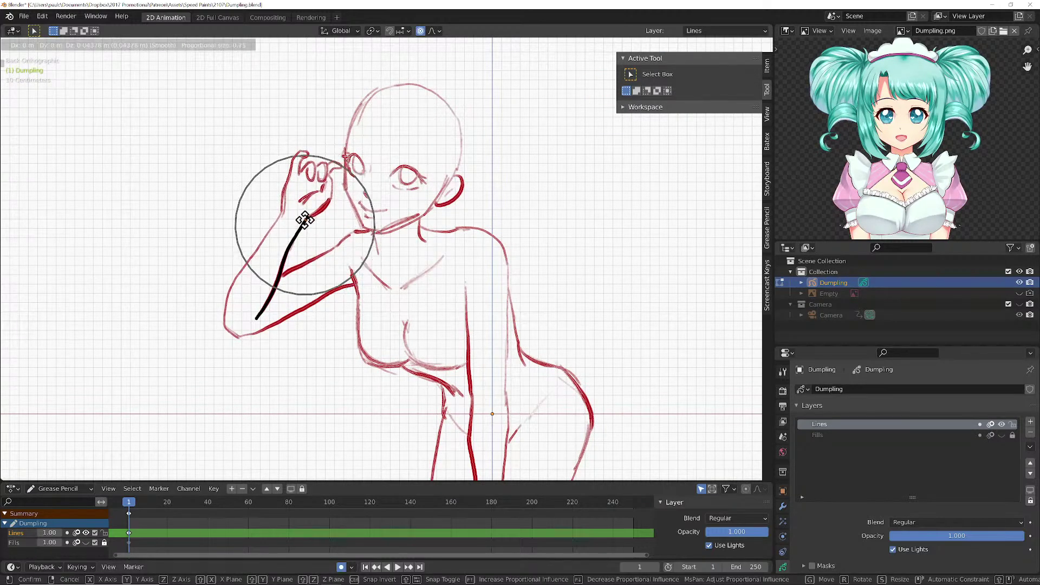
click(304, 222)
click(286, 215)
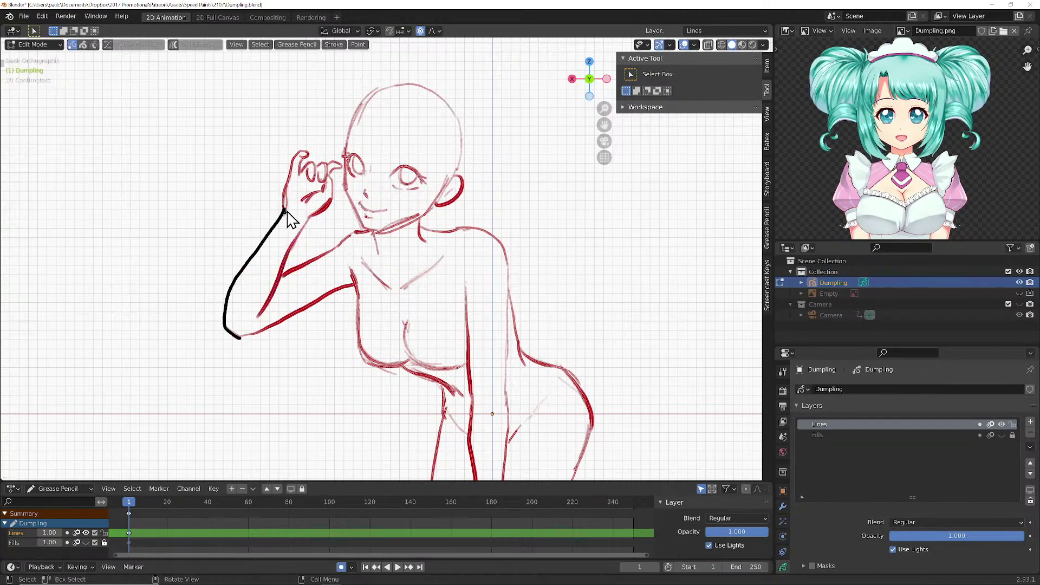
key(g)
click(297, 211)
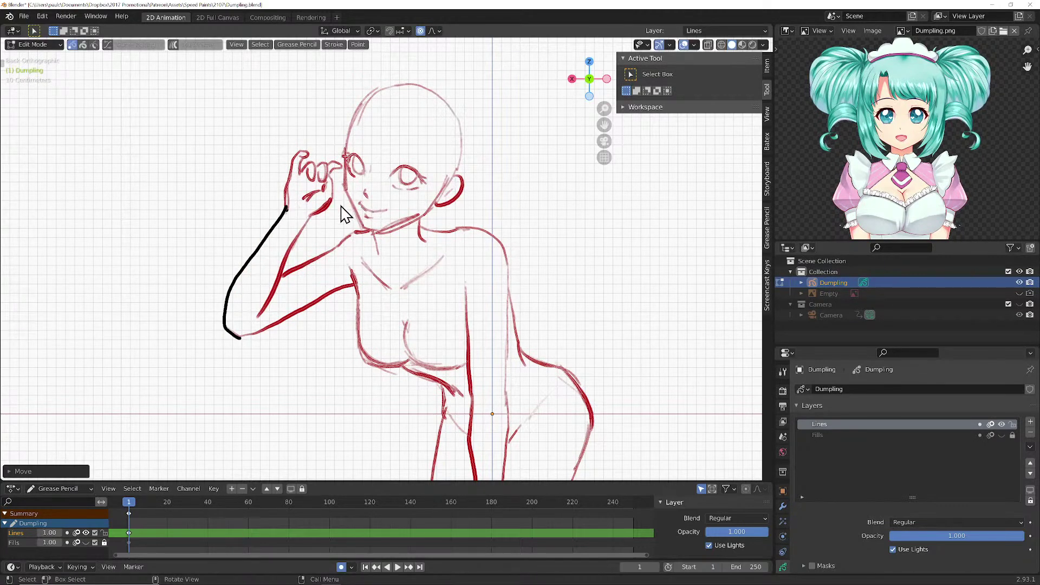
- Return to the front view and nudge the short neck line and the outer contour of the far breast
key(KP_1)
mouse_move(417, 257)
shift+middle_down()
mouse_move(417, 267)
mouse_move(431, 216)
shift+middle_up()
click(414, 195)
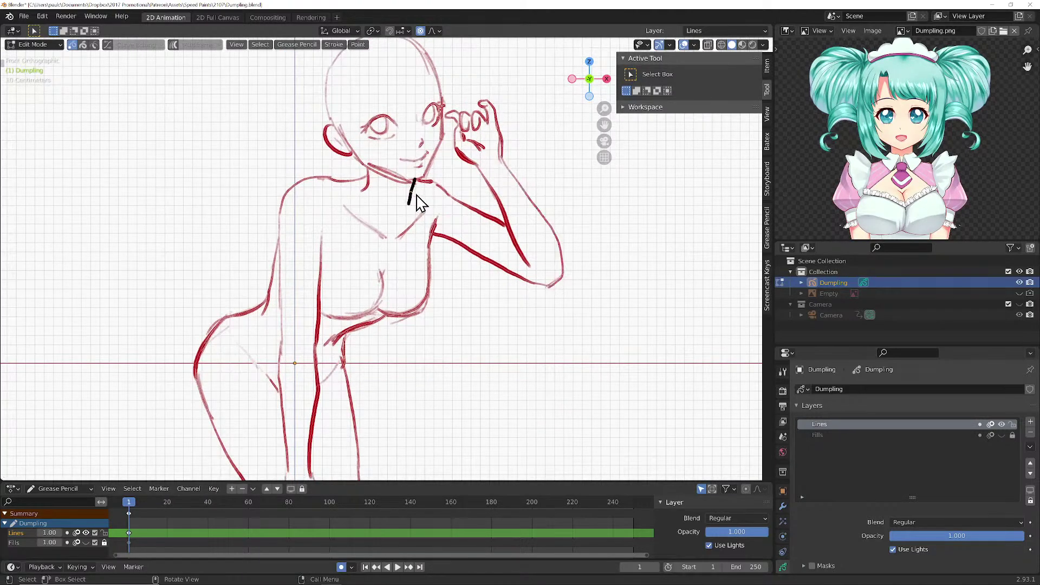
key(g)
click(422, 202)
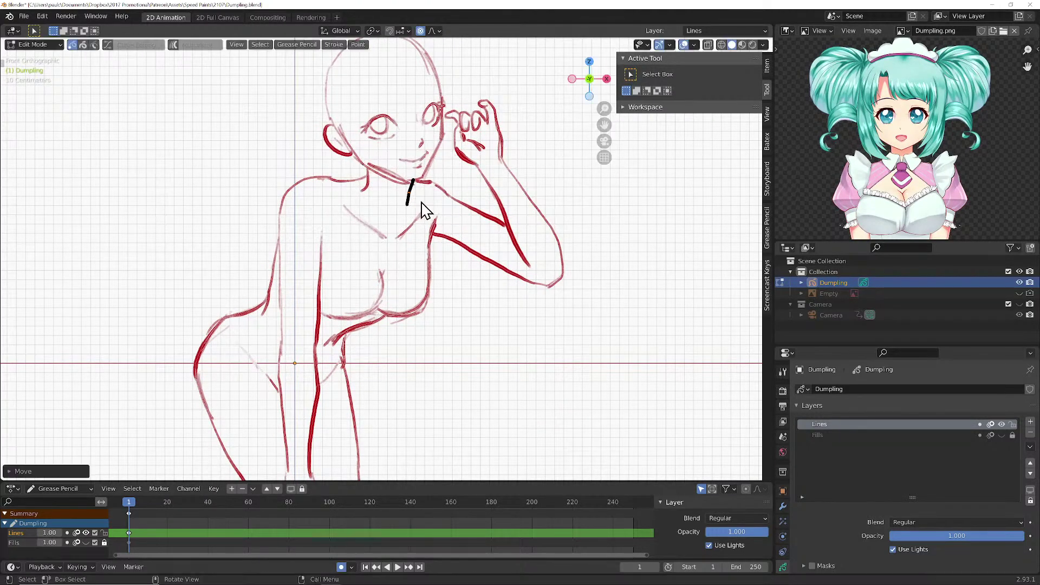
key(g)
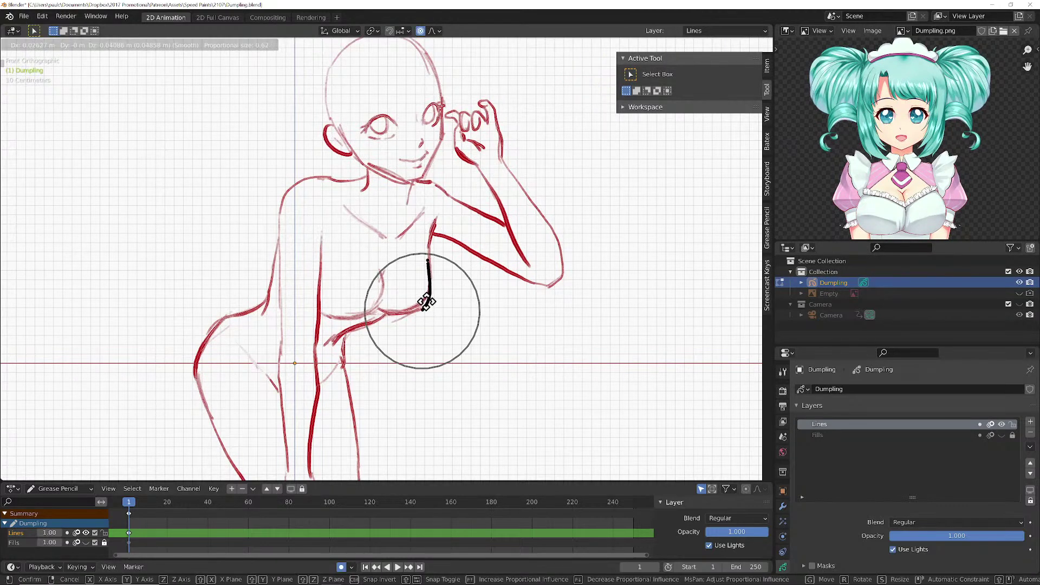
click(426, 300)
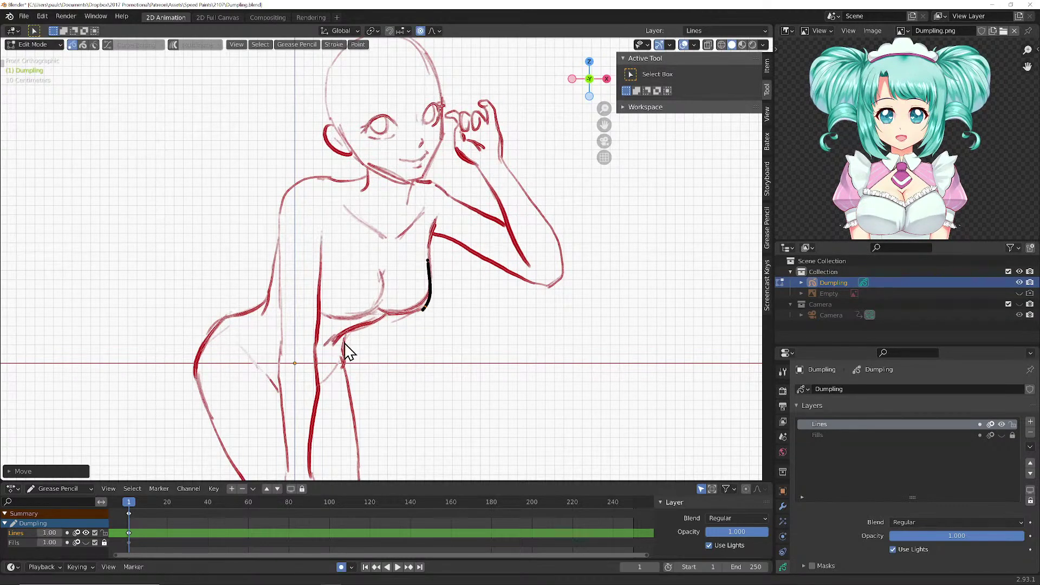
- Adjust the top and side of the hip contour and the faint hip crease with proportional editing
shift+middle_drag(347, 352, 395, 255)
click(284, 222)
key(g)
click(286, 217)
click(263, 241)
key(g)
click(260, 237)
click(301, 267)
key(g)
click(299, 260)
- Reposition the finger strokes of the lowered hand, the thigh line beside them and the wrist line
mouse_move(347, 385)
shift+middle_down()
mouse_move(347, 306)
mouse_move(364, 298)
shift+middle_up()
click(374, 368)
key(g)
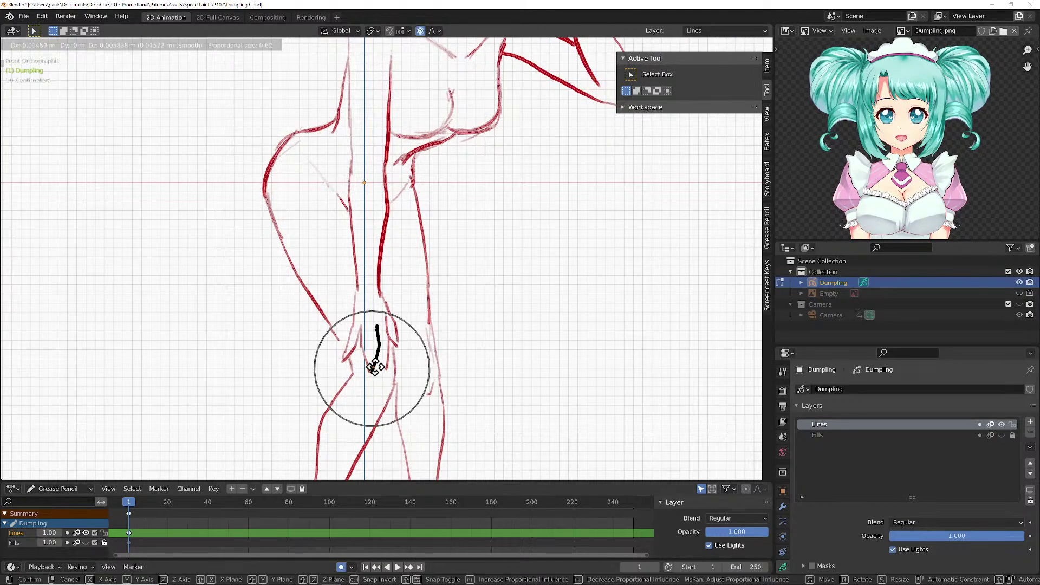
click(376, 358)
key(g)
click(399, 374)
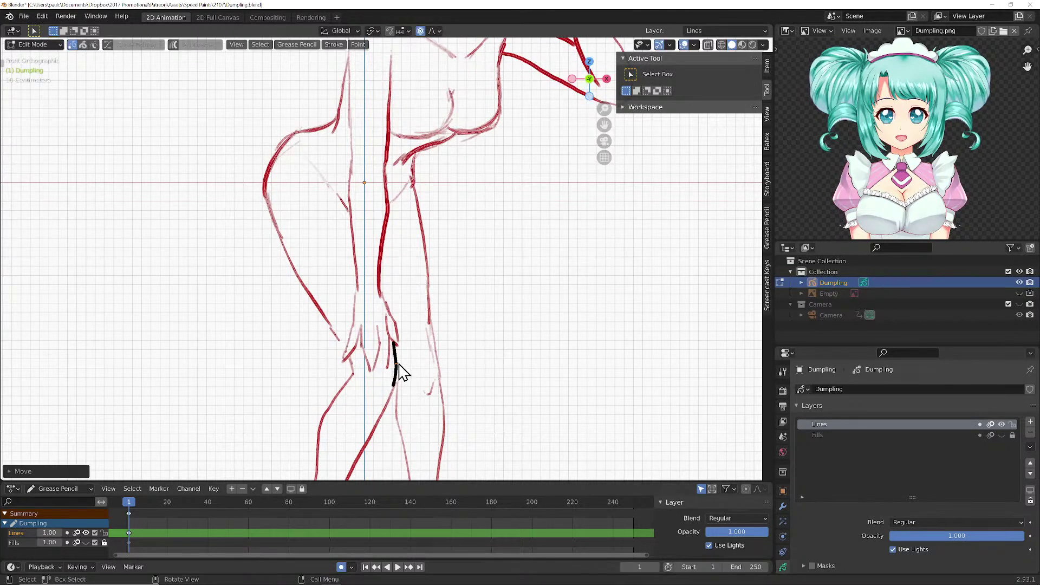
click(388, 332)
key(g)
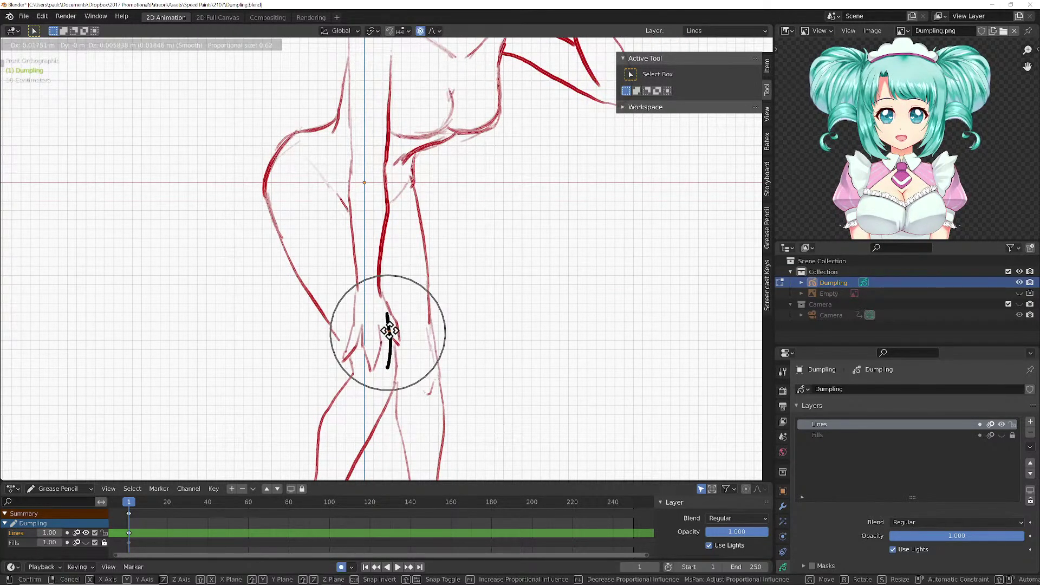
click(390, 330)
click(382, 293)
key(g)
click(382, 294)
- Leave stroke editing, switch the Dumpling sketch to Sculpt Mode and choose the Grab brush
key(Tab)
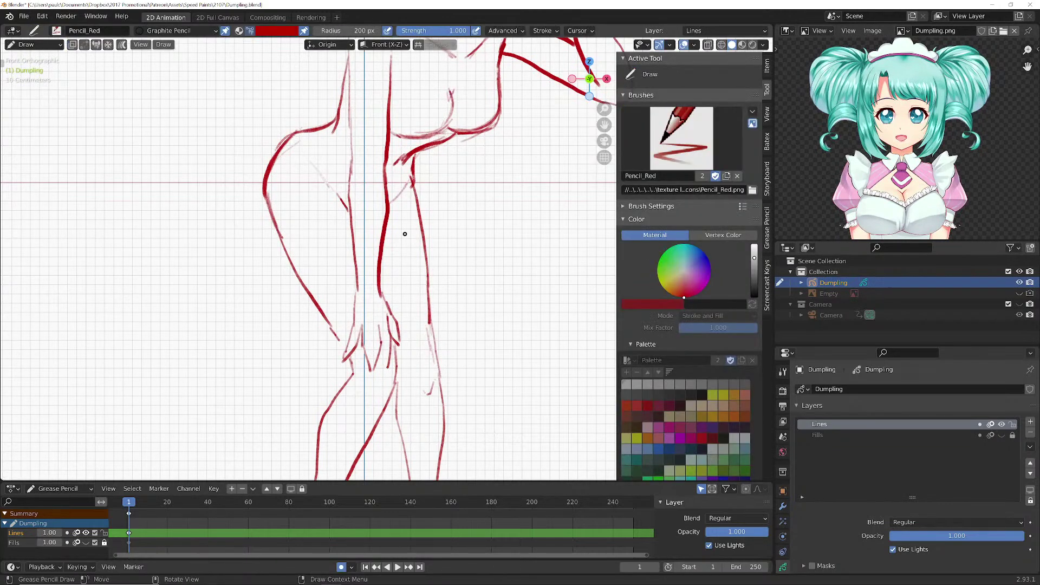
scroll(405, 234, down, 4)
scroll(410, 262, up, 2)
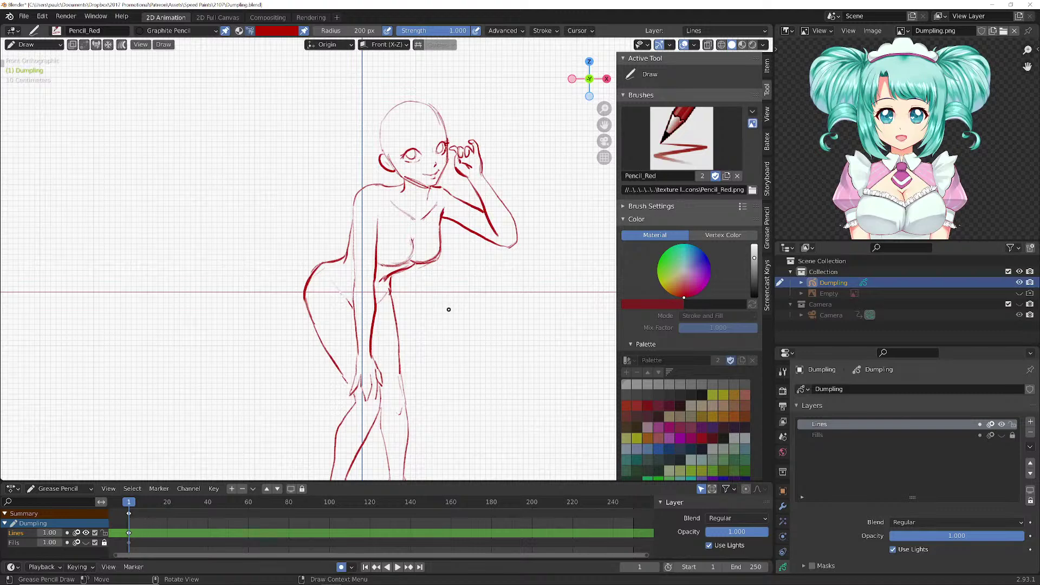
click(29, 44)
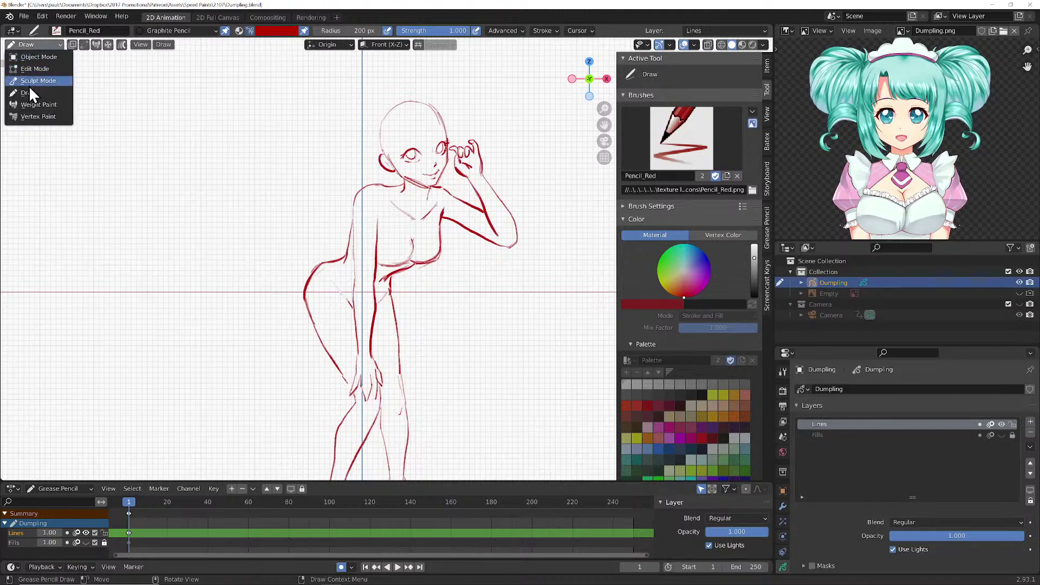
click(29, 80)
key(t)
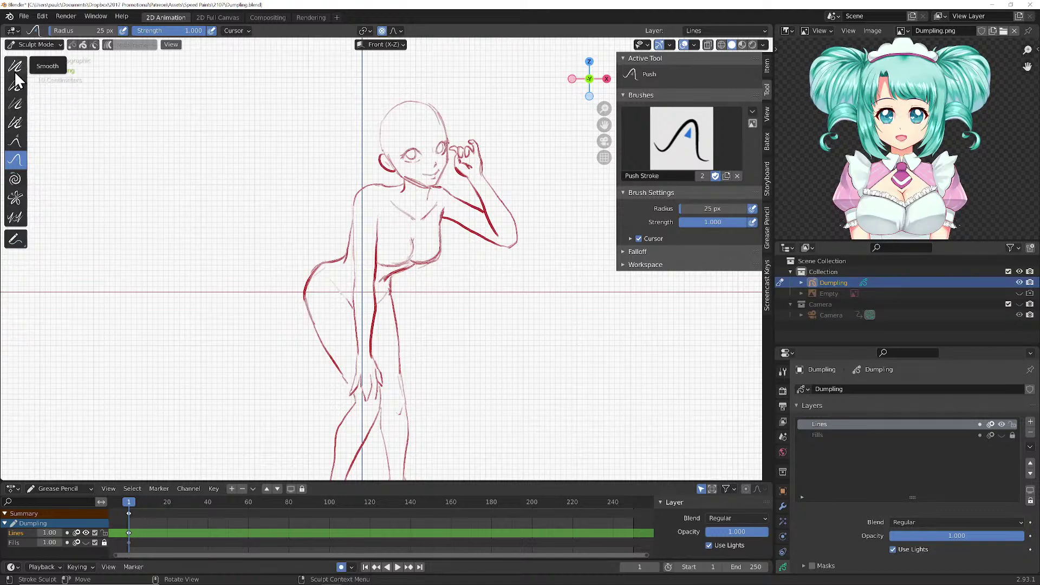
click(15, 142)
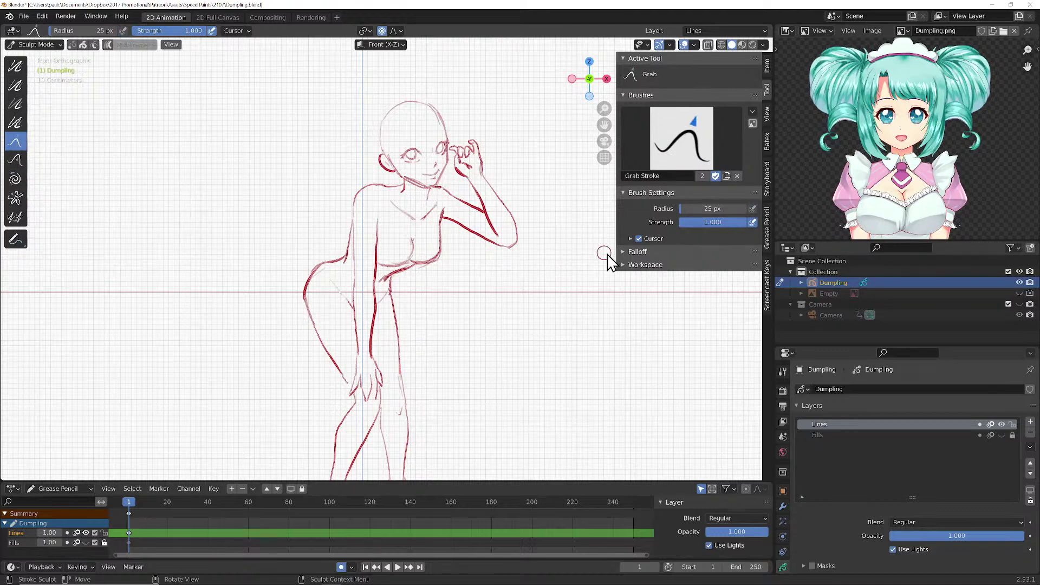
- Try the Grab brush on the raised arm's elbow, first with a radius of 33 px and again with 180 px
click(623, 251)
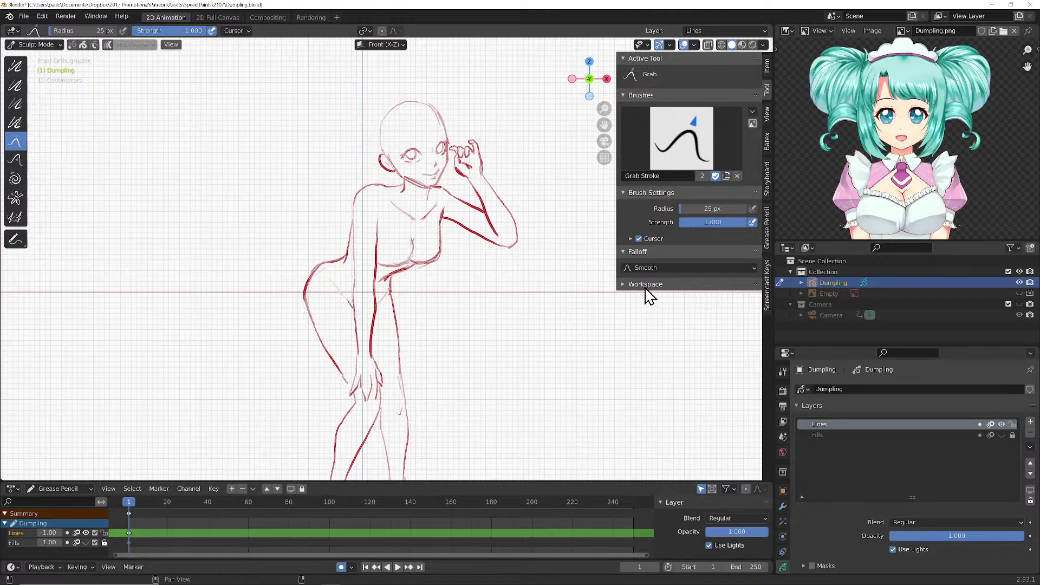
click(623, 283)
click(623, 284)
drag(681, 210, 690, 207)
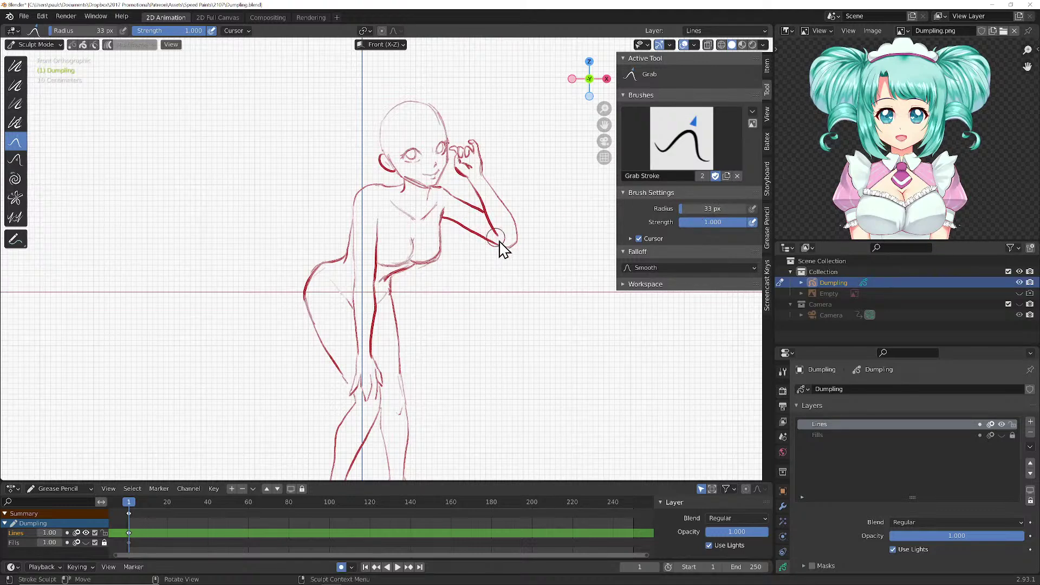
mouse_move(516, 248)
mouse_down()
mouse_move(525, 263)
mouse_move(522, 252)
mouse_up()
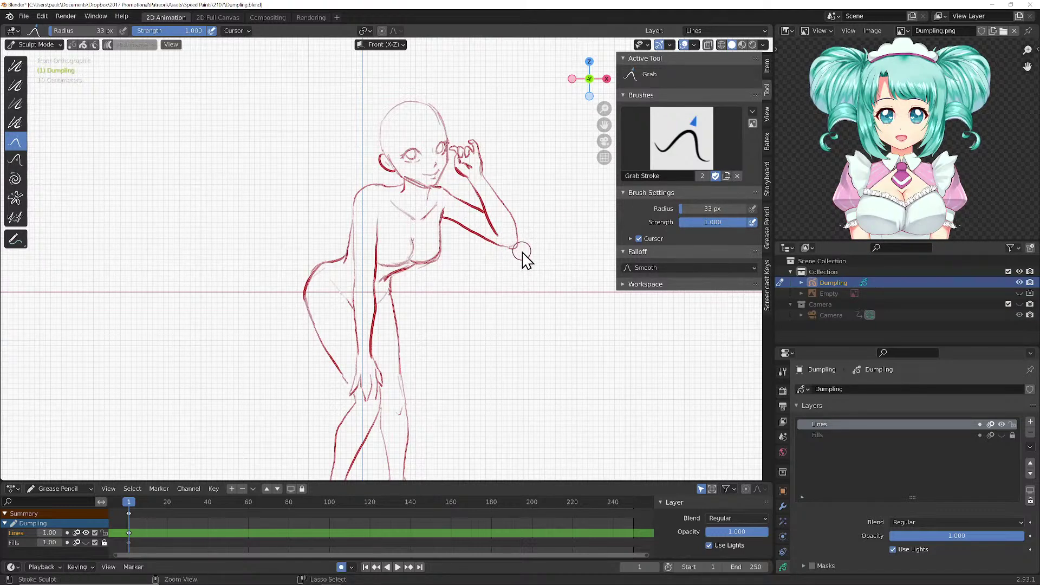
drag(690, 208, 711, 210)
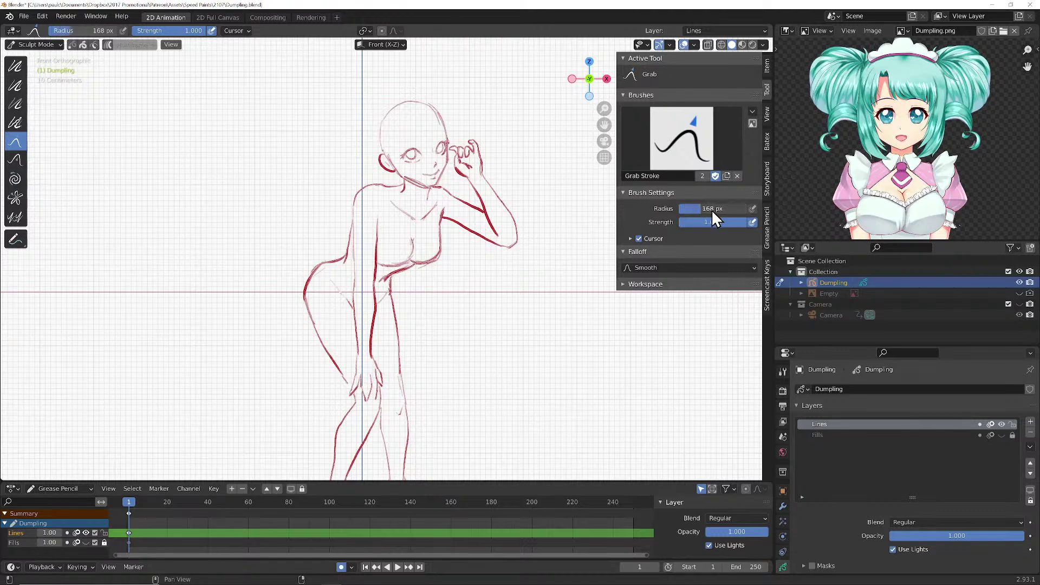
mouse_move(511, 253)
mouse_down()
mouse_move(529, 276)
mouse_move(506, 244)
mouse_move(517, 259)
mouse_move(520, 239)
mouse_up()
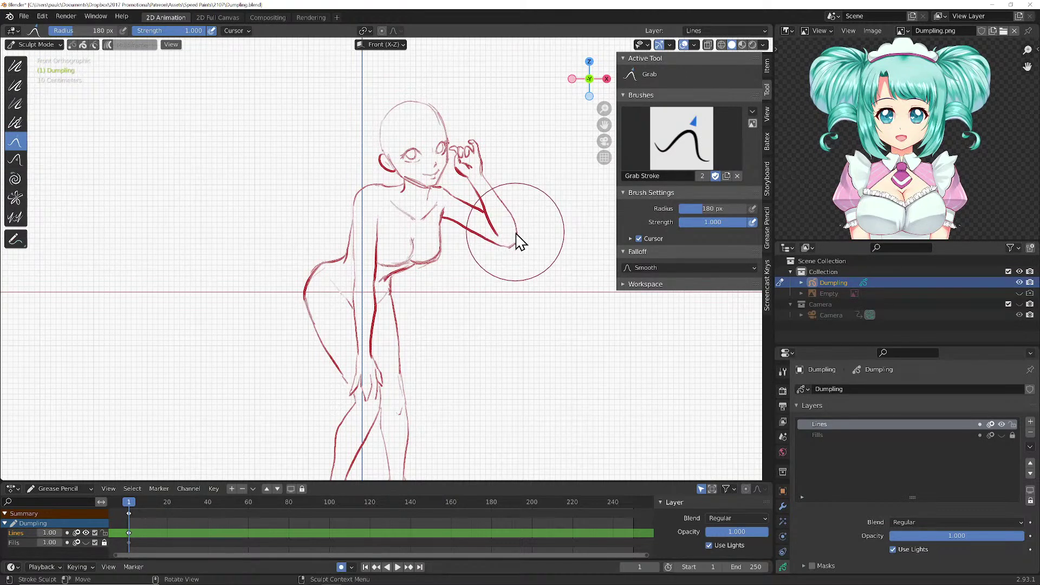
- Use the Push brush with a radius of 152 px to nudge the hip contour, the area below the bust and the shoulder
click(15, 157)
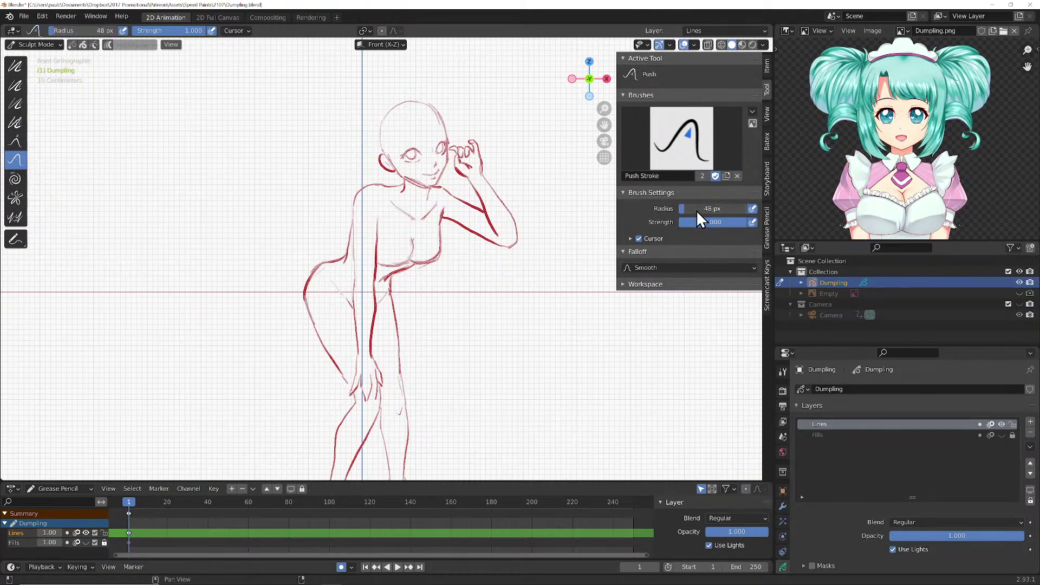
drag(708, 212, 710, 212)
drag(302, 276, 310, 329)
drag(399, 287, 396, 270)
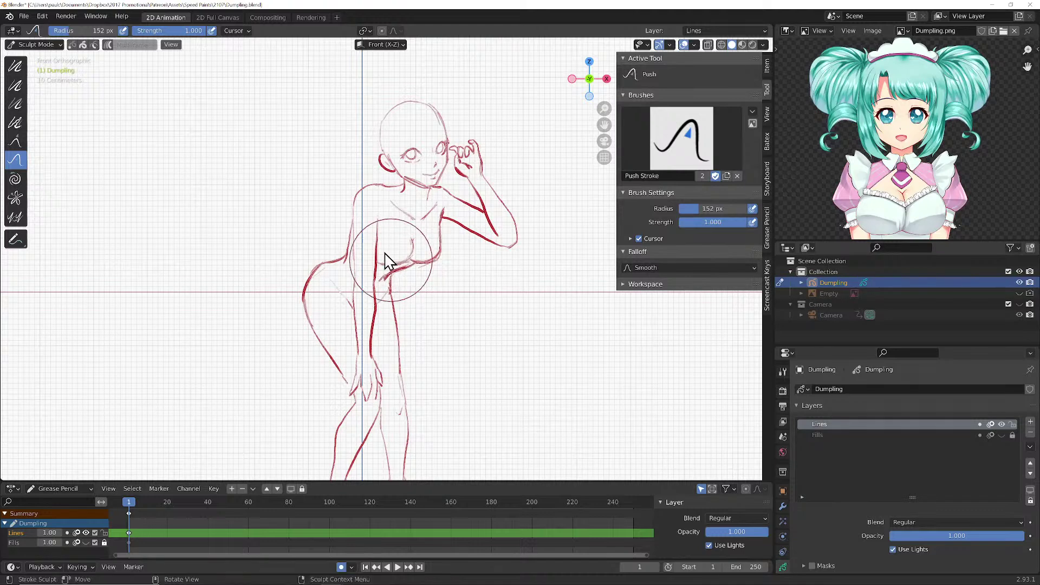
drag(361, 189, 364, 191)
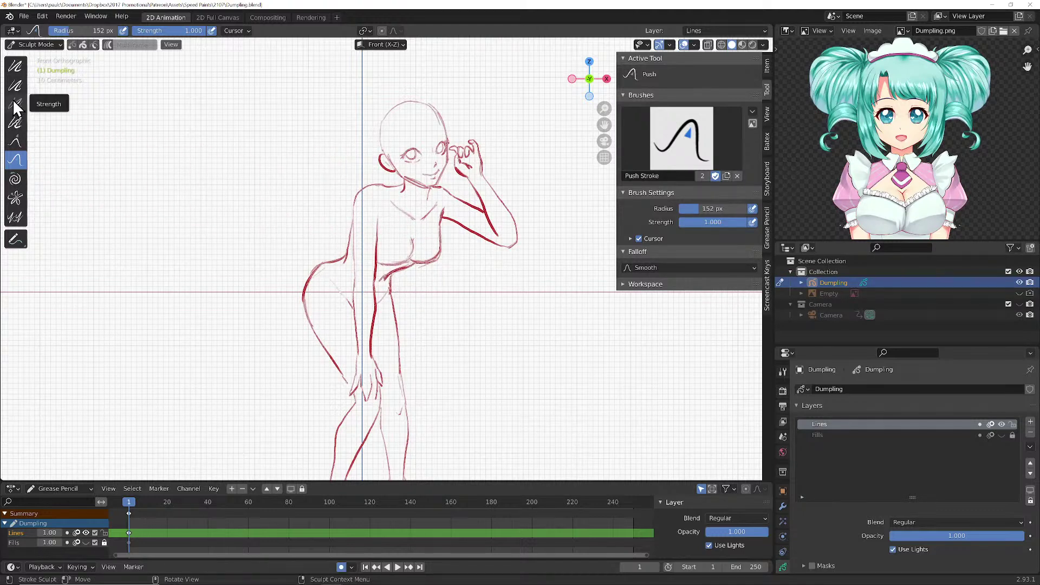
- Try thickening the crown of the head with the Thickness brush at strength 1.000, and undo it
click(17, 84)
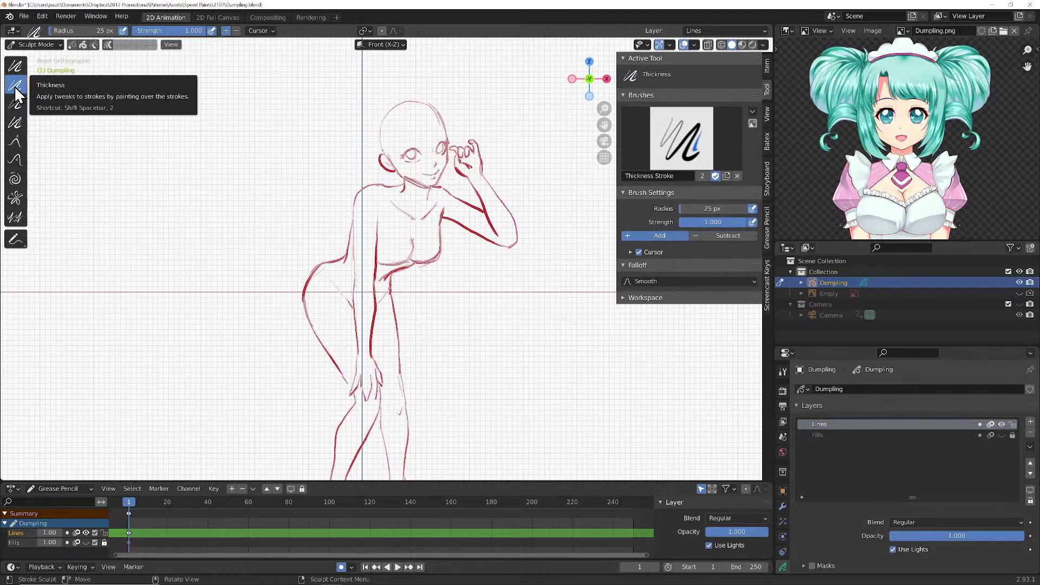
drag(401, 108, 400, 107)
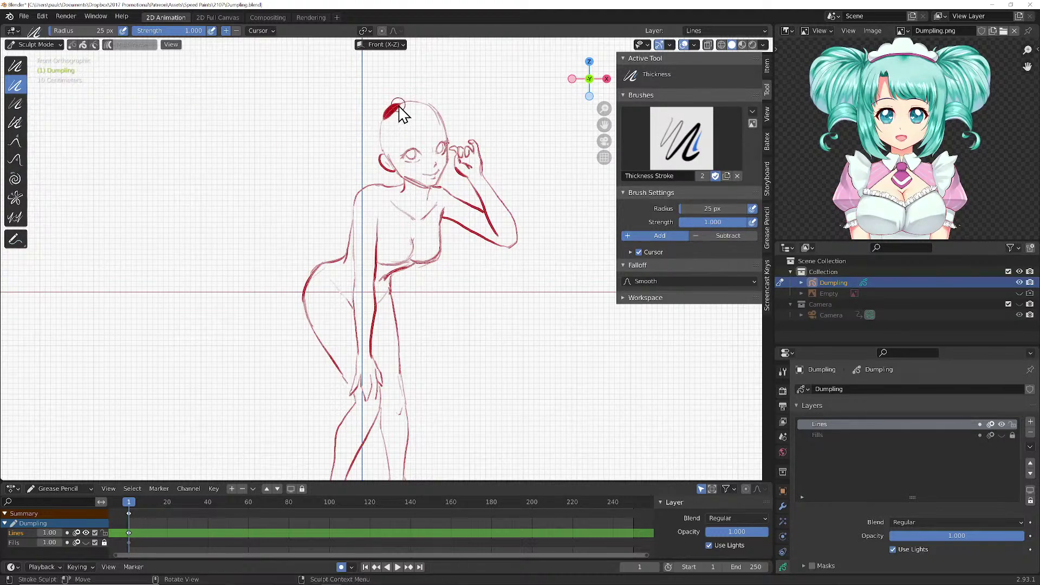
key(ctrl+z)
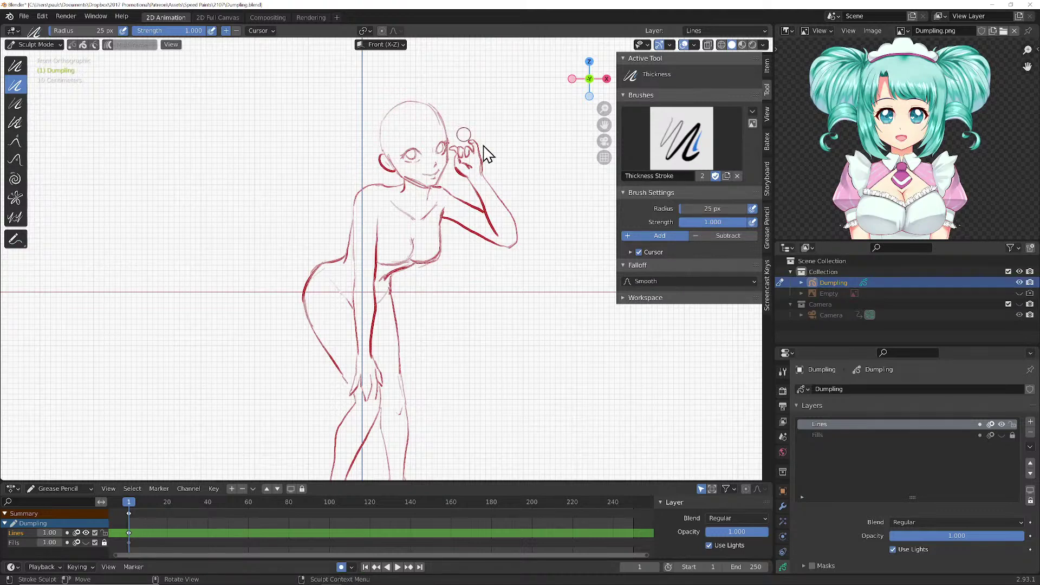
- Try adding and subtracting line thickness on the head outline with the Thickness brush at strength 0.694
drag(726, 222, 703, 222)
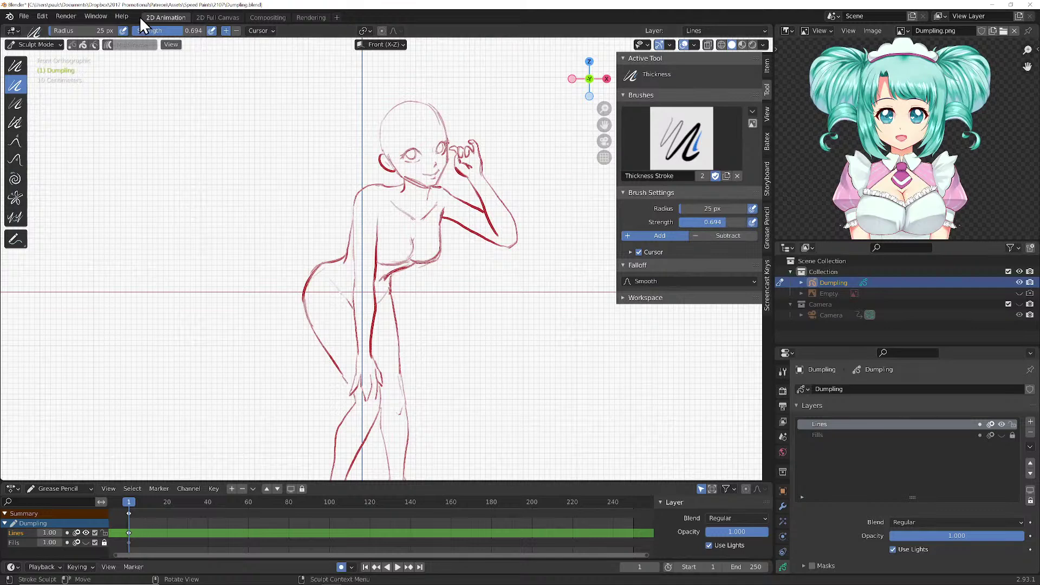
mouse_move(404, 103)
mouse_down()
mouse_move(391, 118)
mouse_move(398, 127)
mouse_move(390, 109)
mouse_move(405, 106)
mouse_up()
click(718, 239)
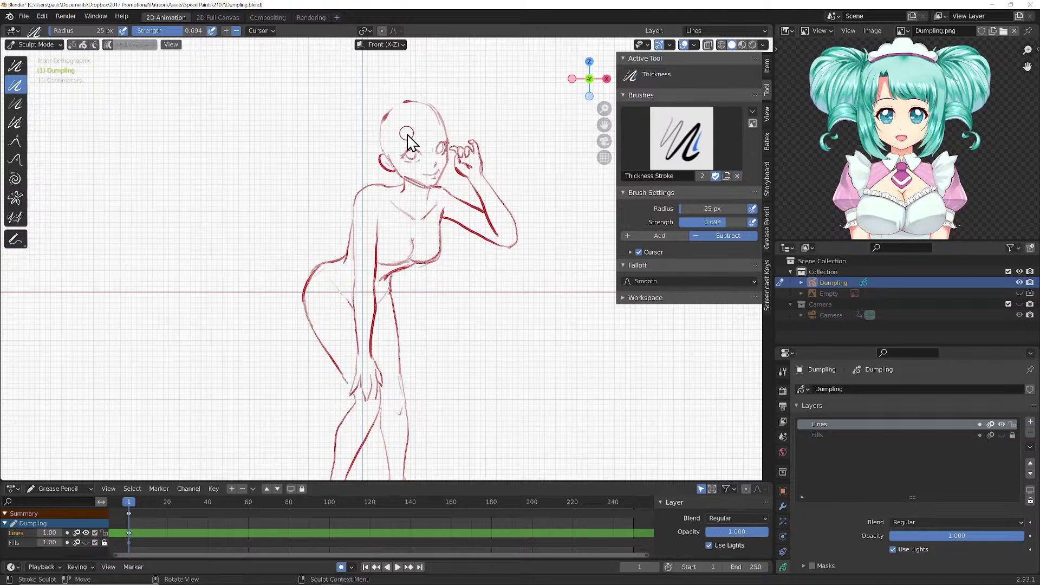
key(ctrl+z)
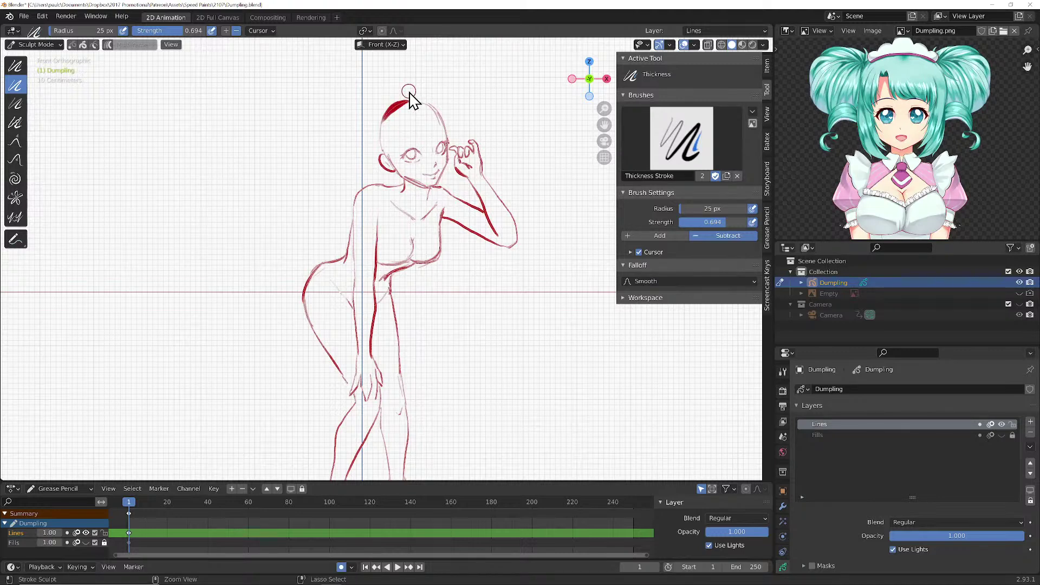
key(ctrl+shift+z)
- Try thickening the far thigh's outer line with the Thickness brush in Add mode at a radius of 97 px, and undo it
click(656, 236)
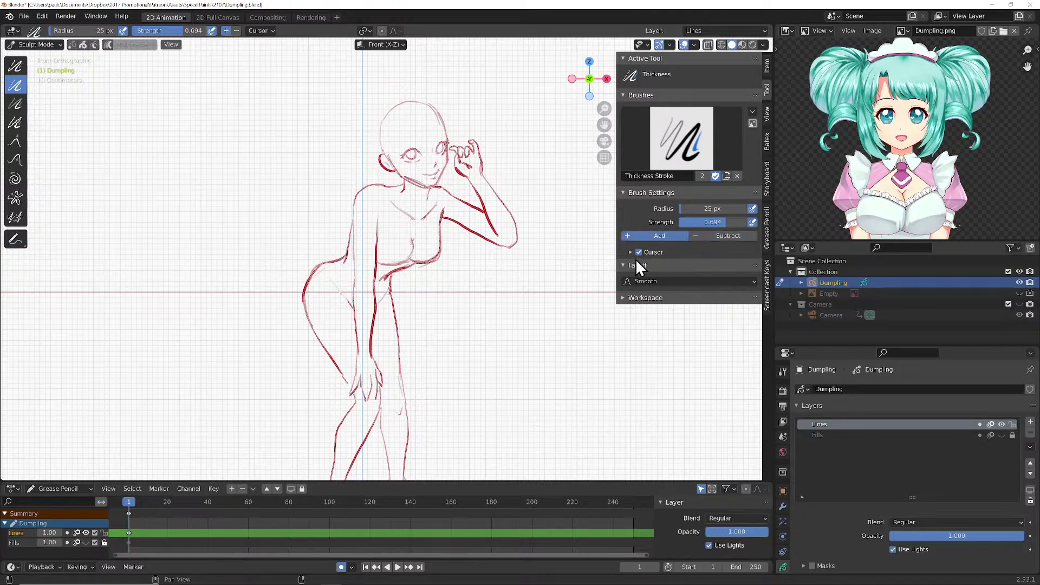
drag(684, 209, 699, 211)
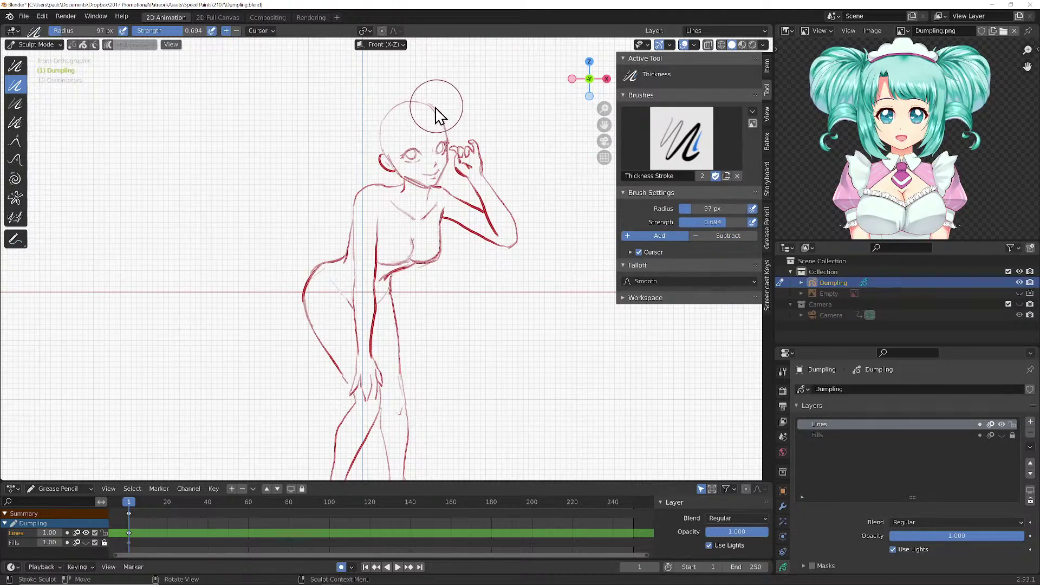
mouse_move(403, 318)
mouse_down()
mouse_move(399, 308)
mouse_move(409, 390)
mouse_up()
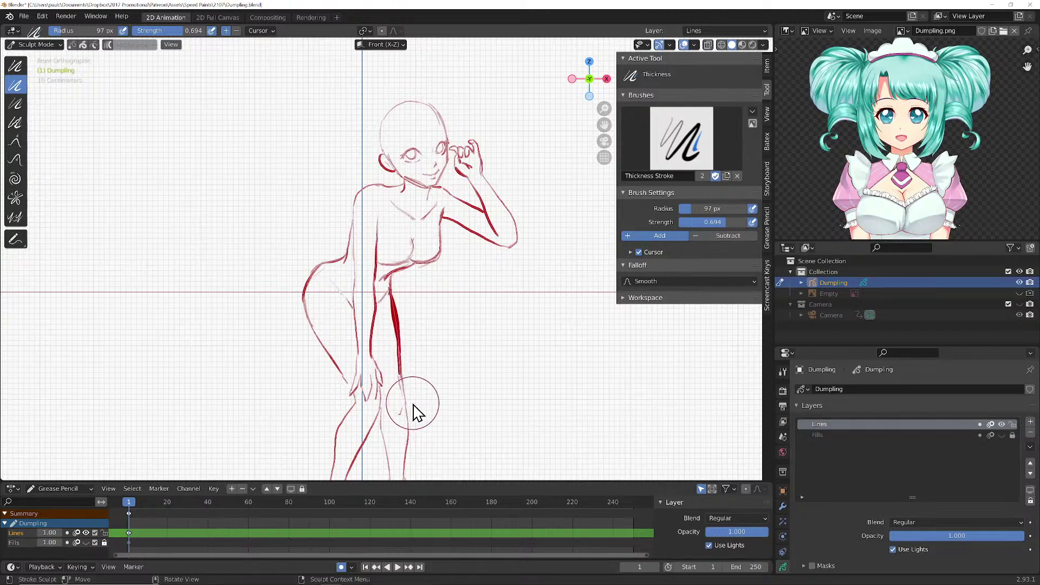
key(ctrl+z)
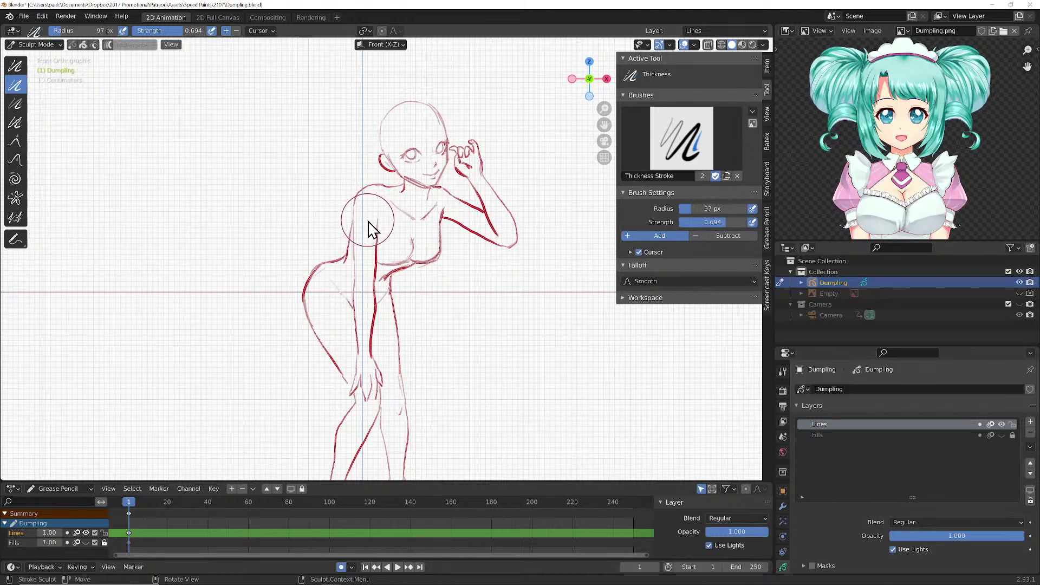
- Smooth the raised upper arm's underside, the far thigh line, the hip contour and the lowered forearm line with the Smooth brush
click(17, 66)
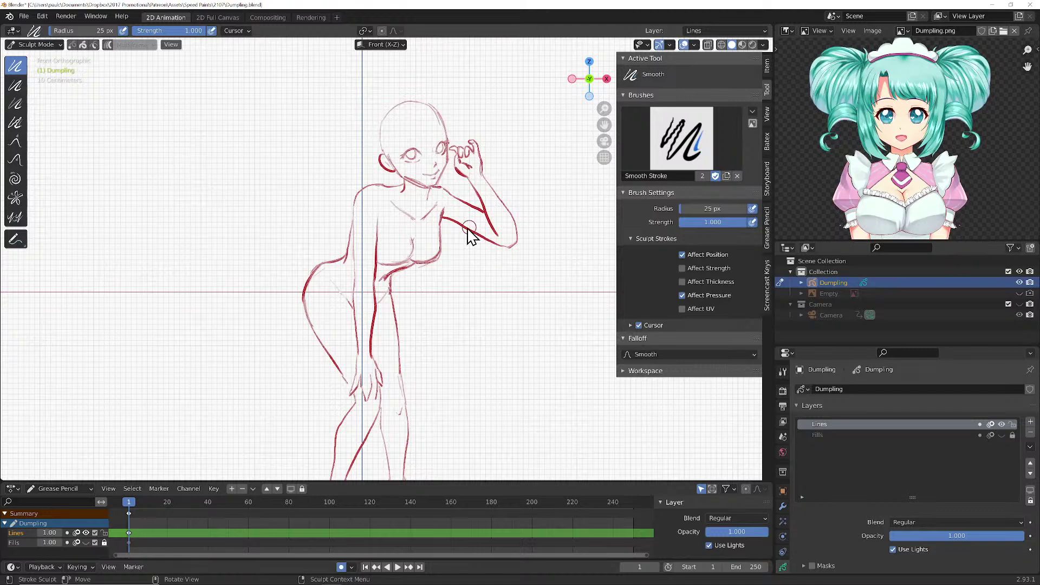
drag(457, 224, 509, 247)
mouse_move(397, 321)
mouse_down()
mouse_move(401, 347)
mouse_move(398, 319)
mouse_up()
drag(309, 317, 317, 335)
drag(380, 328, 376, 336)
- Return the sketch to Draw mode and save the file
click(36, 48)
click(32, 67)
click(31, 46)
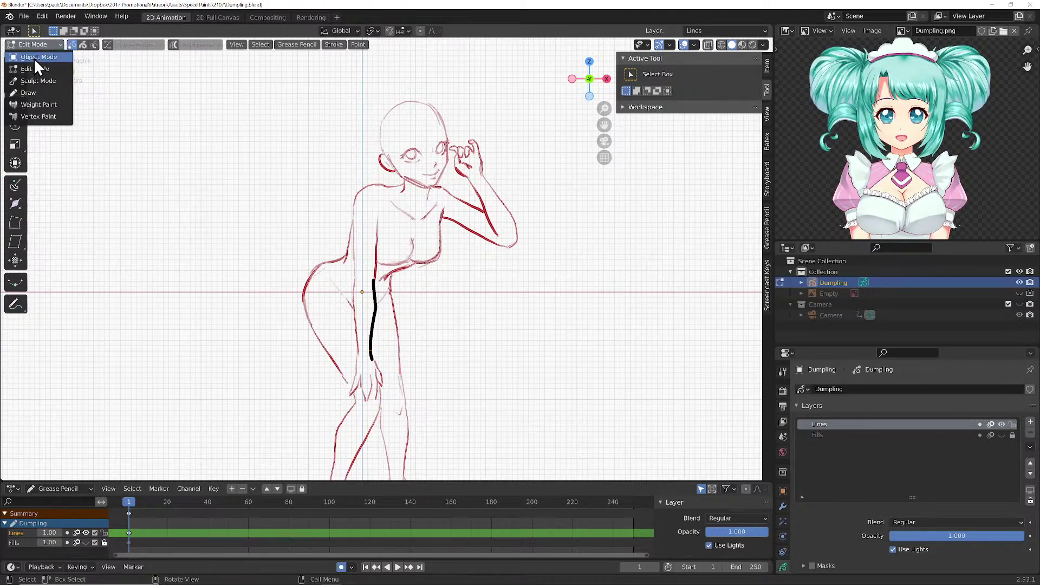
click(31, 93)
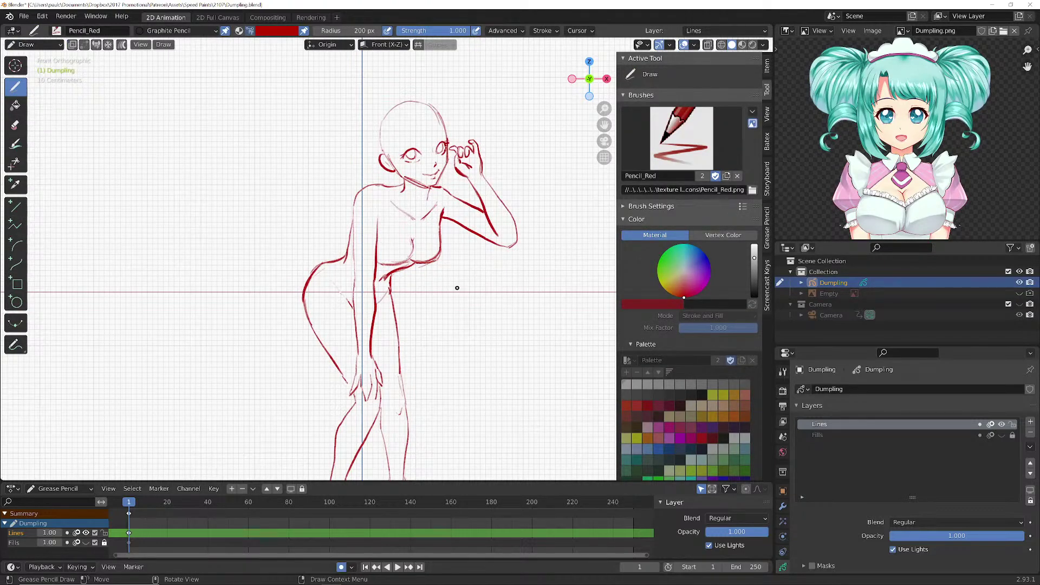
key(ctrl+s)
- Add a new Grease Pencil layer above Lines and name it Features
scroll(445, 282, down, 3)
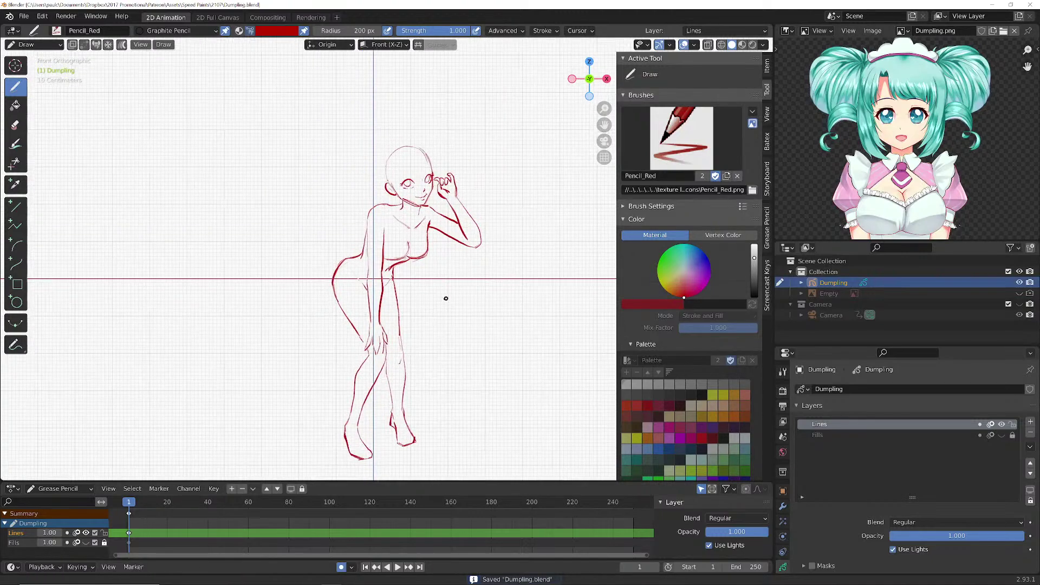
scroll(446, 298, up, 4)
mouse_move(453, 250)
shift+middle_down()
mouse_move(419, 306)
mouse_move(399, 307)
shift+middle_up()
scroll(409, 287, up, 2)
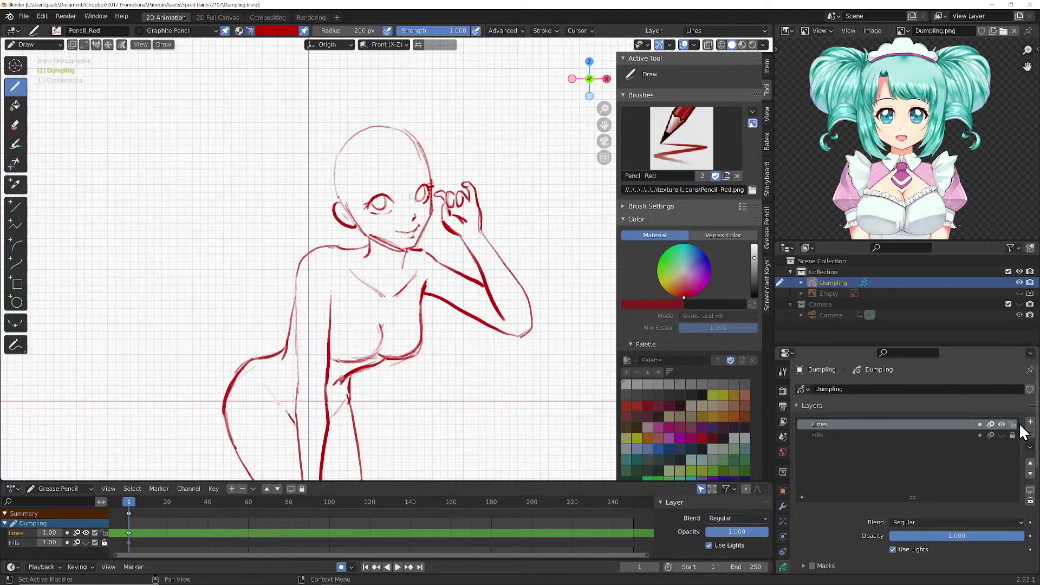
click(1030, 421)
double_click(827, 424)
text(Features)
key(Return)
- Lock the Lines layer and fade it to an opacity of 0.821, with Features as the active layer
click(1012, 435)
click(906, 436)
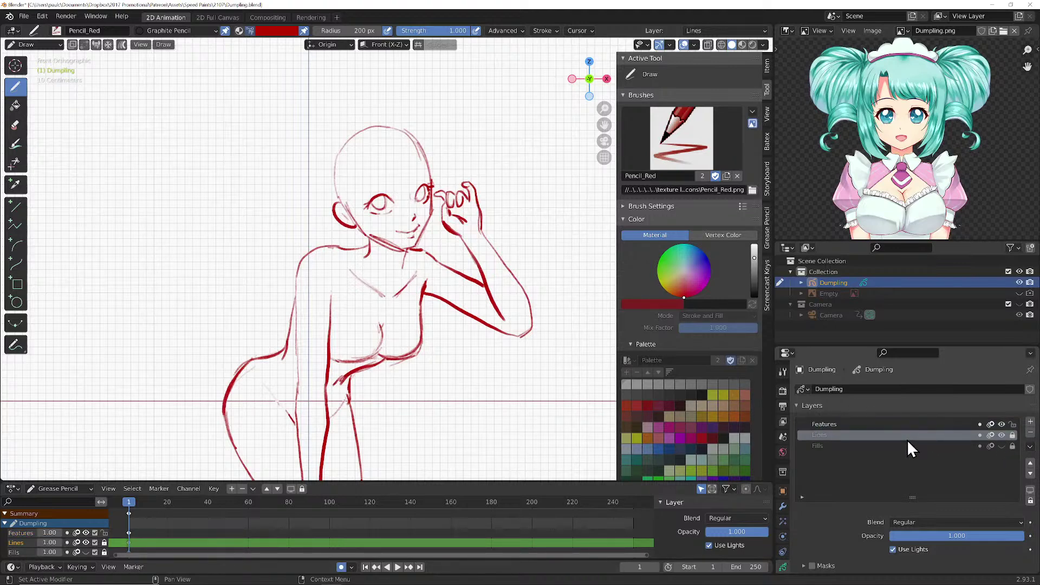
drag(955, 537, 926, 533)
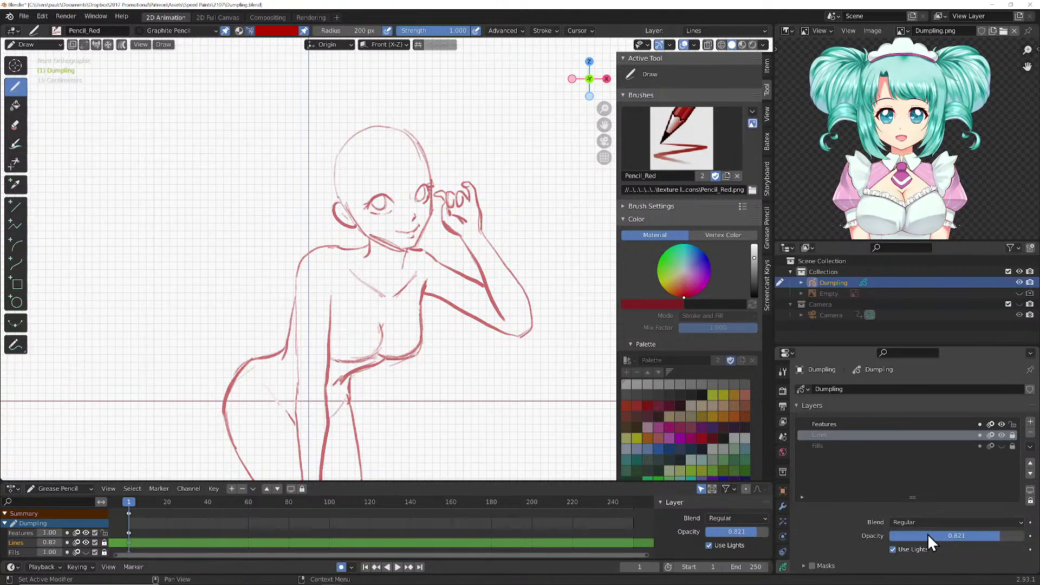
click(886, 427)
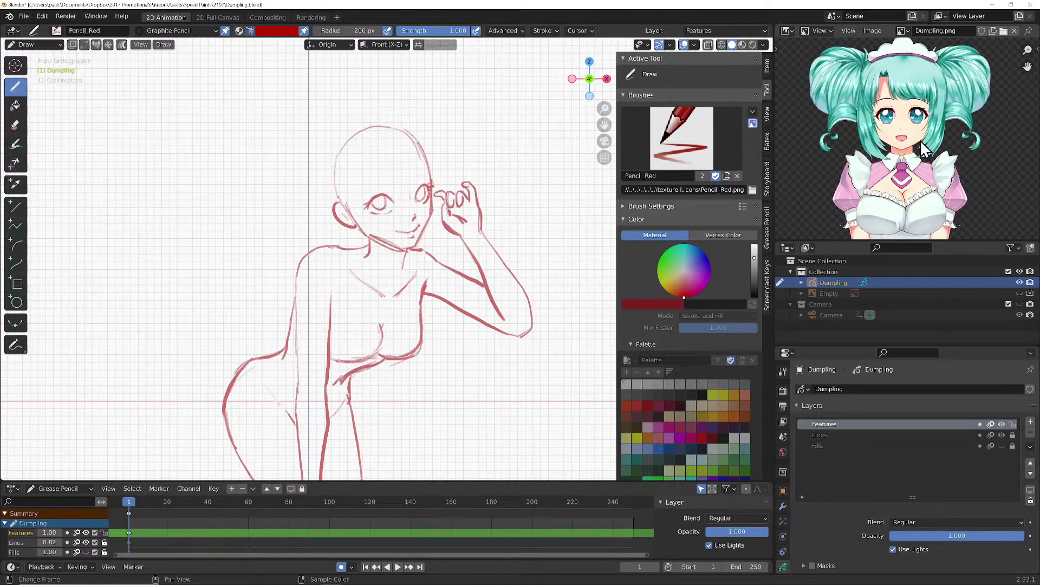
- Examine the outfit and hair in the Dumpling.png reference image and compare them with the sketch's head and upper body
scroll(885, 192, down, 2)
mouse_move(888, 200)
middle_down()
mouse_move(892, 124)
mouse_move(894, 214)
middle_up()
scroll(894, 214, up, 1)
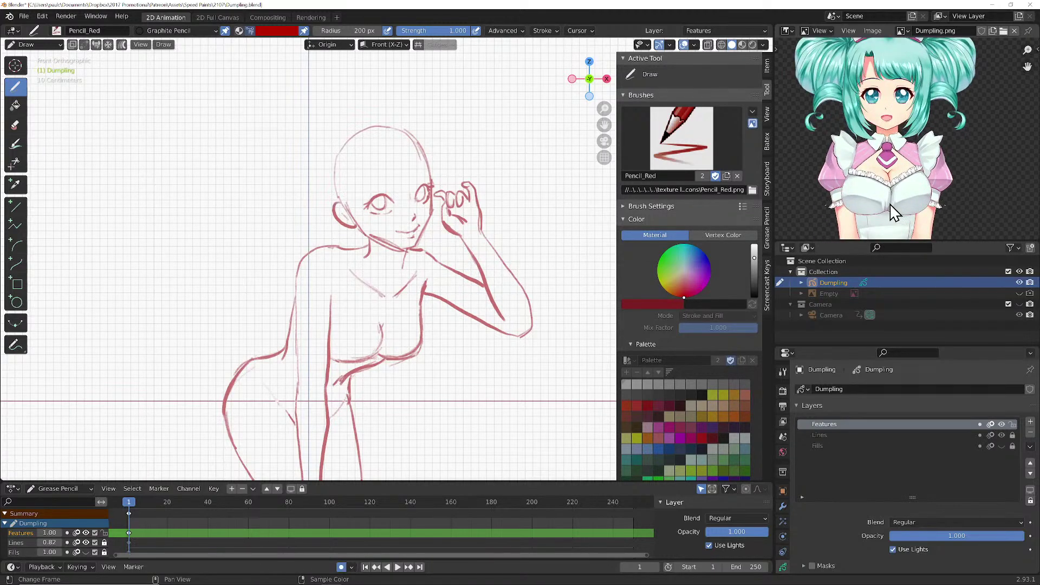
scroll(891, 198, up, 2)
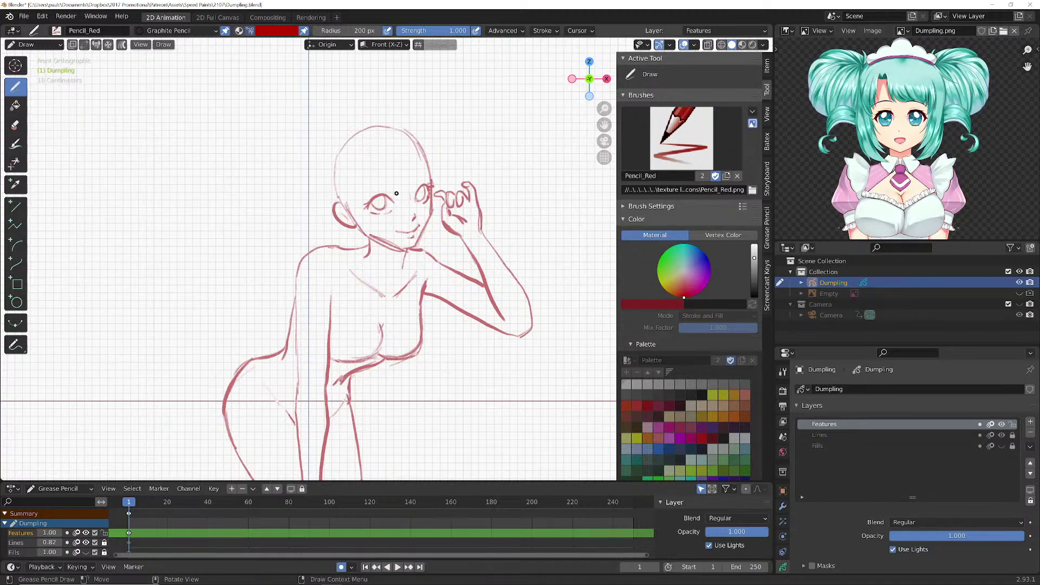
scroll(390, 193, up, 1)
scroll(361, 192, up, 1)
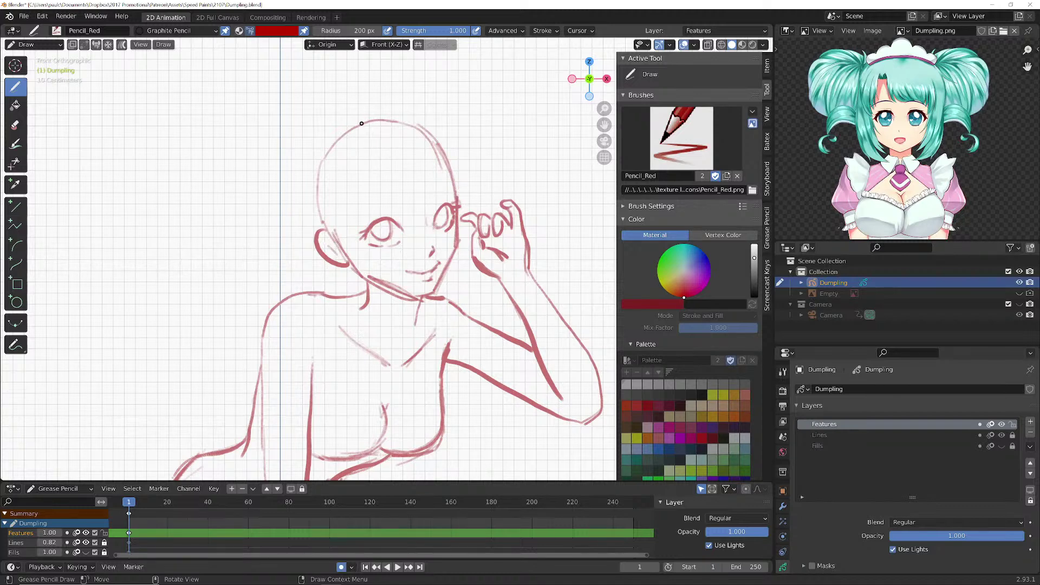
scroll(368, 122, down, 2)
shift+middle_drag(393, 205, 322, 182)
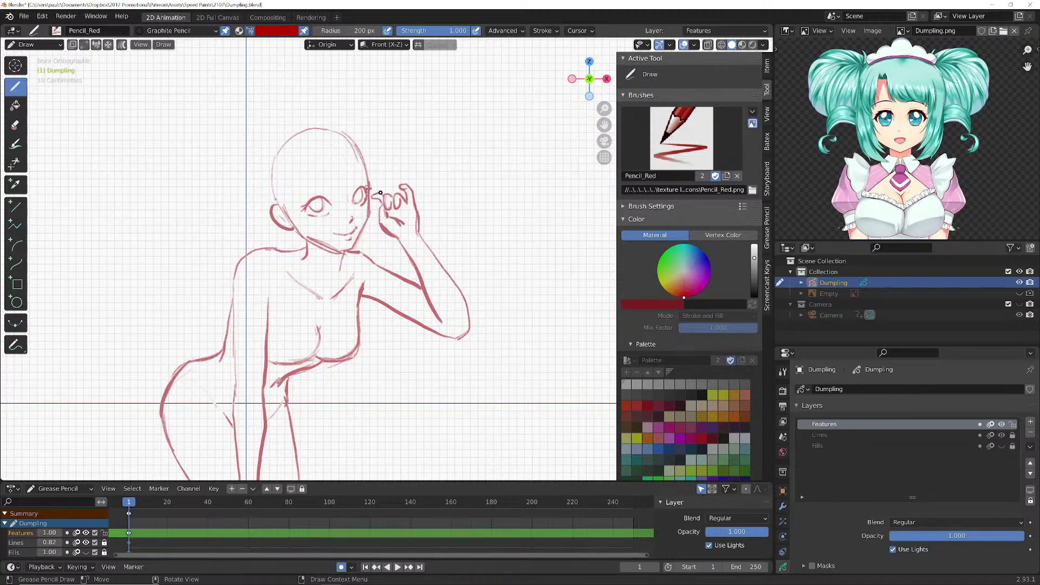
- Sketch the parted bangs across the forehead and the long side locks framing the face down past the ear
drag(378, 191, 386, 194)
drag(307, 151, 377, 188)
mouse_move(306, 154)
mouse_down()
mouse_move(301, 177)
mouse_move(320, 252)
mouse_up()
drag(295, 202, 323, 268)
mouse_move(295, 225)
mouse_down()
mouse_move(323, 260)
mouse_move(298, 251)
mouse_move(271, 191)
mouse_move(274, 143)
mouse_up()
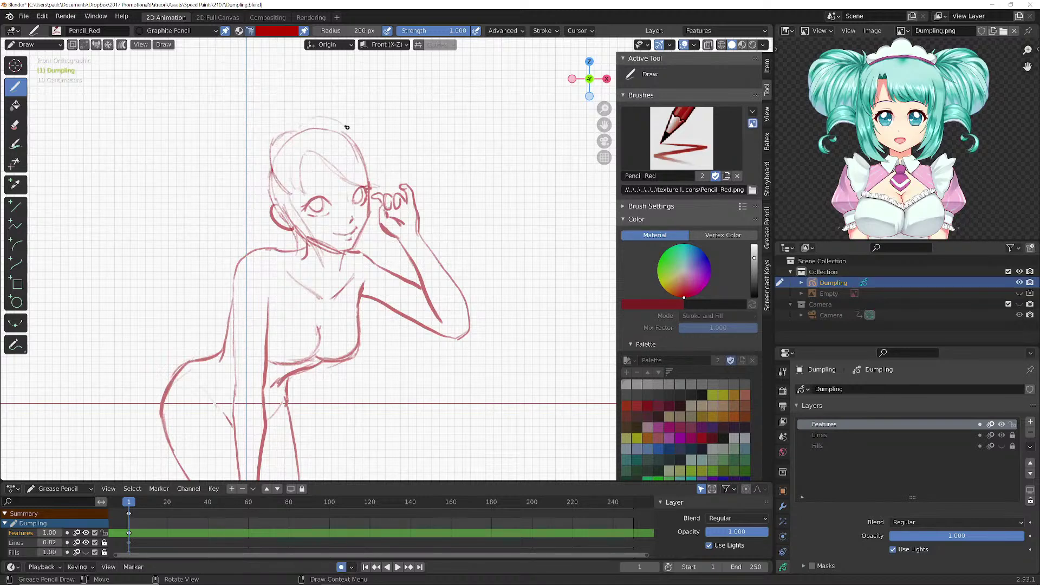
- Sketch the hair's outer contour over the crown and down the far side of the head, with loose strands around the raised hand
mouse_move(315, 115)
mouse_down()
mouse_move(348, 116)
mouse_move(379, 159)
mouse_up()
drag(299, 126, 374, 144)
drag(374, 164, 383, 179)
drag(375, 215, 399, 246)
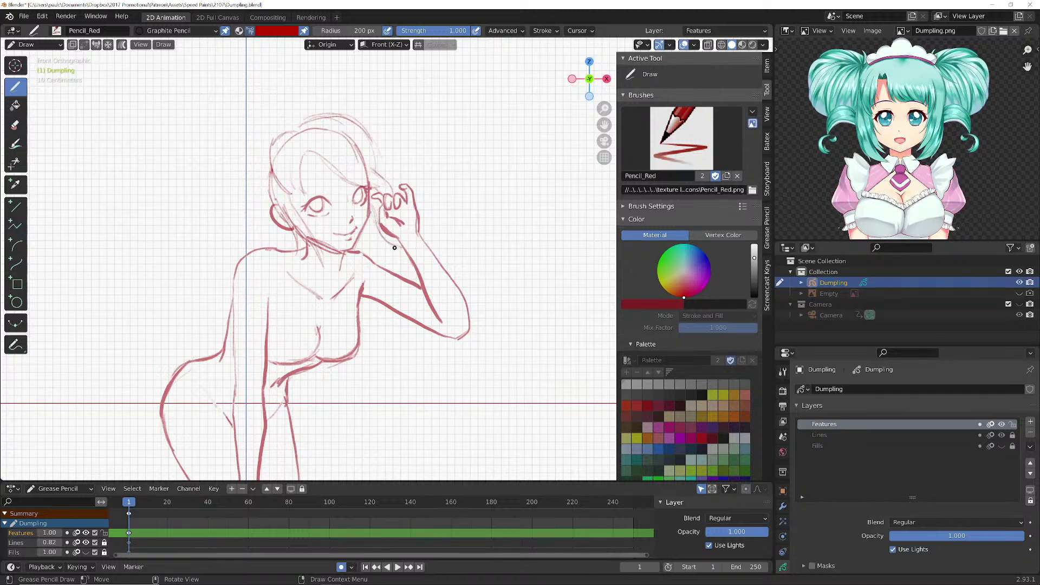
drag(431, 239, 440, 247)
drag(344, 125, 381, 170)
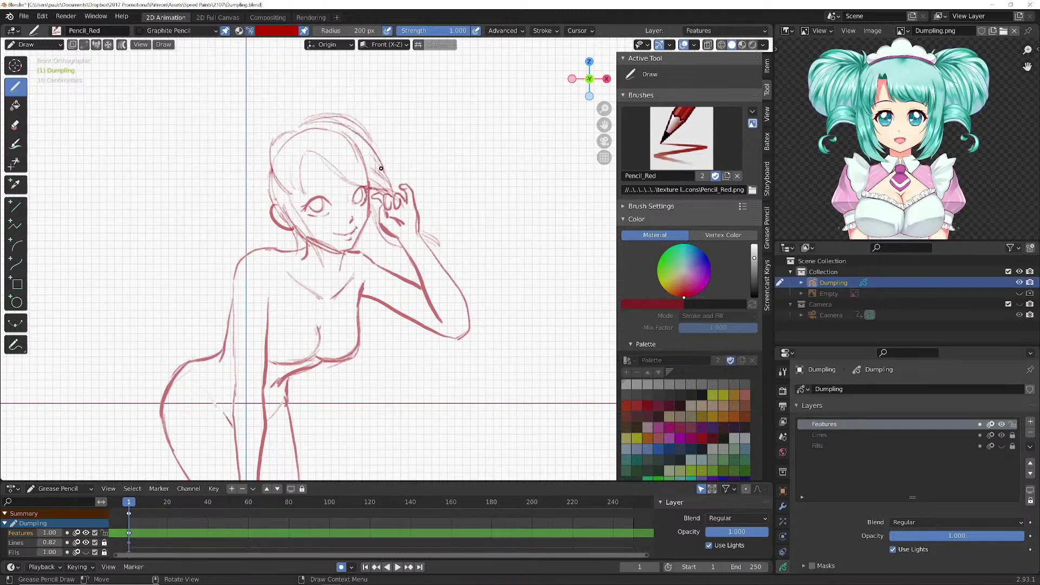
mouse_move(306, 126)
mouse_down()
mouse_move(372, 135)
mouse_move(382, 164)
mouse_up()
- Sketch a large round hair bun attached to the back of the head on the ear side
drag(271, 136, 214, 108)
mouse_move(269, 196)
mouse_down()
mouse_move(225, 213)
mouse_move(181, 142)
mouse_up()
mouse_move(271, 136)
mouse_down()
mouse_move(246, 112)
mouse_move(226, 114)
mouse_up()
mouse_move(186, 154)
mouse_down()
mouse_move(241, 218)
mouse_move(268, 202)
mouse_up()
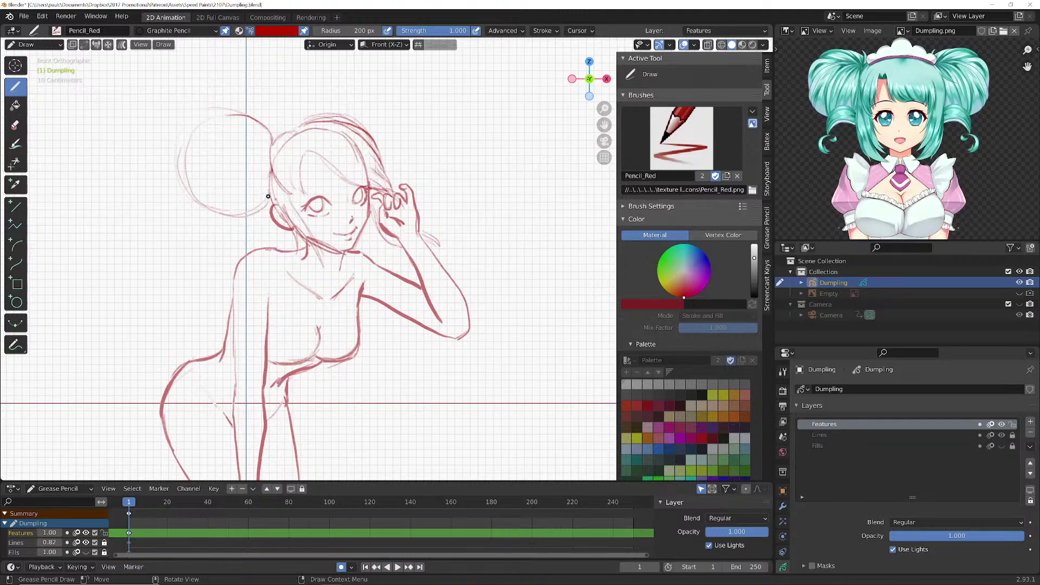
mouse_move(268, 163)
mouse_down()
mouse_move(266, 179)
mouse_move(269, 160)
mouse_up()
- Draw a curled lock trailing from the ear-side bun toward the shoulder and strengthen the bun's upper edge
mouse_move(227, 213)
mouse_down()
mouse_move(206, 230)
mouse_move(208, 254)
mouse_up()
mouse_move(266, 178)
mouse_down()
mouse_move(264, 209)
mouse_move(214, 221)
mouse_move(203, 236)
mouse_move(254, 221)
mouse_move(206, 260)
mouse_move(215, 260)
mouse_move(212, 248)
mouse_up()
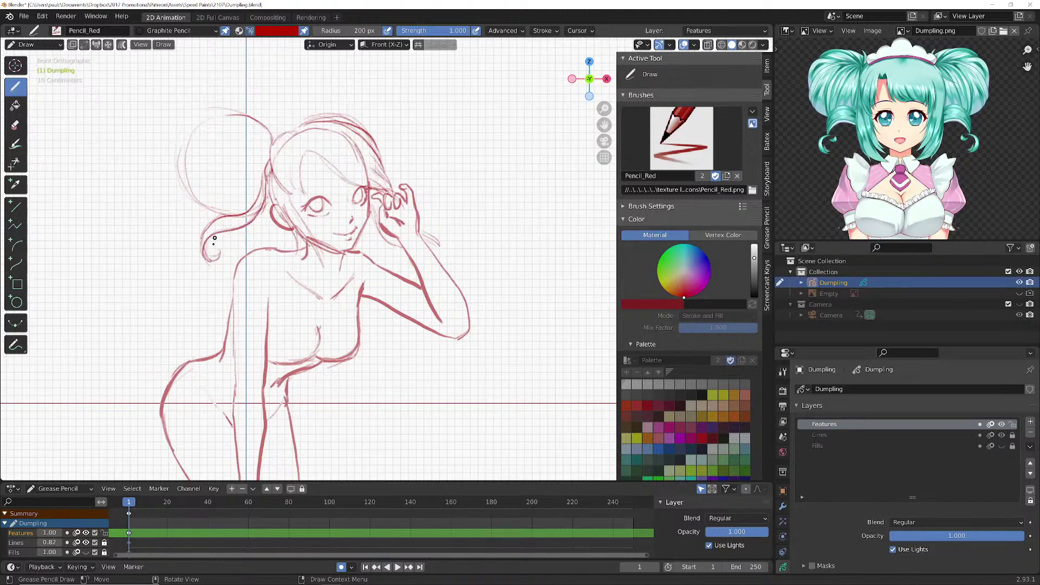
mouse_move(275, 139)
mouse_down()
mouse_move(248, 111)
mouse_move(219, 111)
mouse_up()
drag(269, 141, 220, 114)
- Sketch the hair parting at the crown and a second round bun rising above the top of the head
drag(289, 128, 302, 153)
drag(364, 117, 332, 85)
mouse_move(286, 125)
mouse_down()
mouse_move(290, 104)
mouse_move(365, 112)
mouse_move(351, 87)
mouse_up()
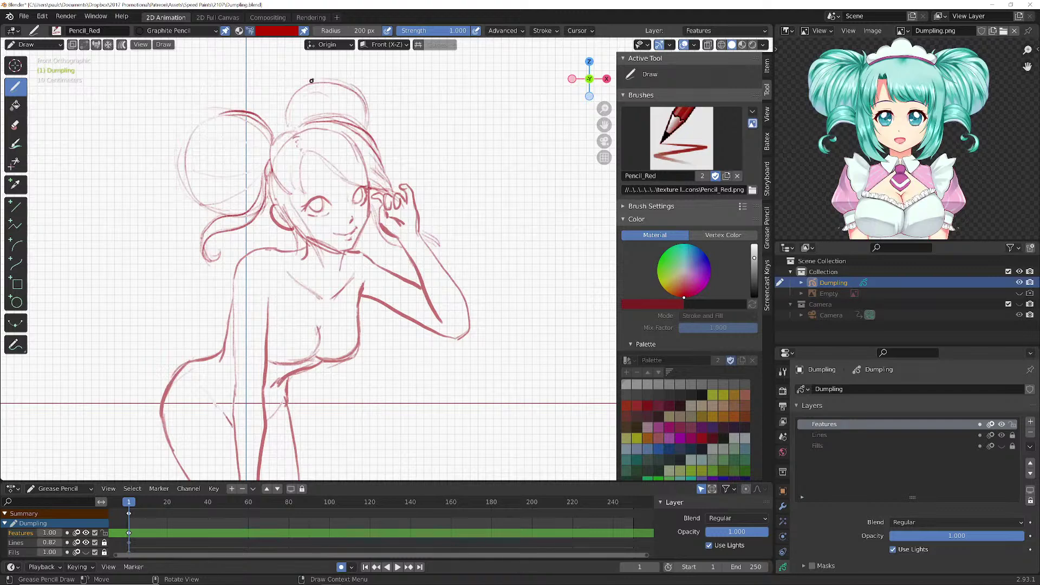
mouse_move(293, 101)
mouse_down()
mouse_move(319, 82)
mouse_move(360, 100)
mouse_up()
- Darken the sweeping bangs over the forehead and reinforce the side locks in front of and behind the ear
drag(308, 150, 388, 189)
drag(321, 154, 358, 188)
drag(314, 154, 364, 187)
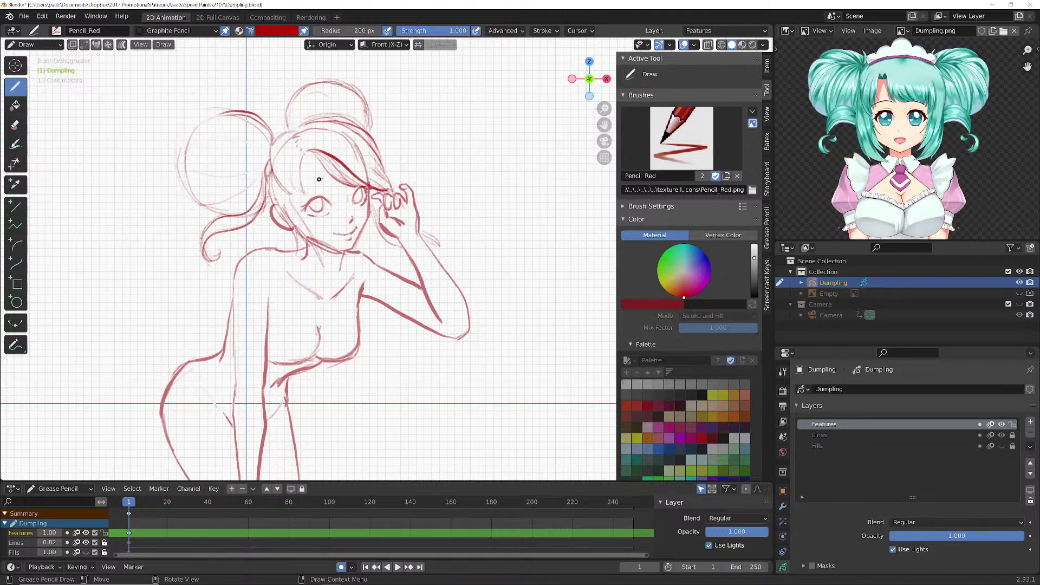
mouse_move(306, 184)
mouse_down()
mouse_move(321, 178)
mouse_move(299, 172)
mouse_move(308, 195)
mouse_move(293, 195)
mouse_move(317, 254)
mouse_up()
mouse_move(299, 218)
mouse_down()
mouse_move(318, 264)
mouse_move(296, 263)
mouse_move(297, 250)
mouse_up()
mouse_move(281, 202)
mouse_down()
mouse_move(288, 236)
mouse_move(267, 163)
mouse_move(260, 185)
mouse_up()
mouse_move(271, 147)
mouse_down()
mouse_move(260, 192)
mouse_move(271, 148)
mouse_move(261, 183)
mouse_up()
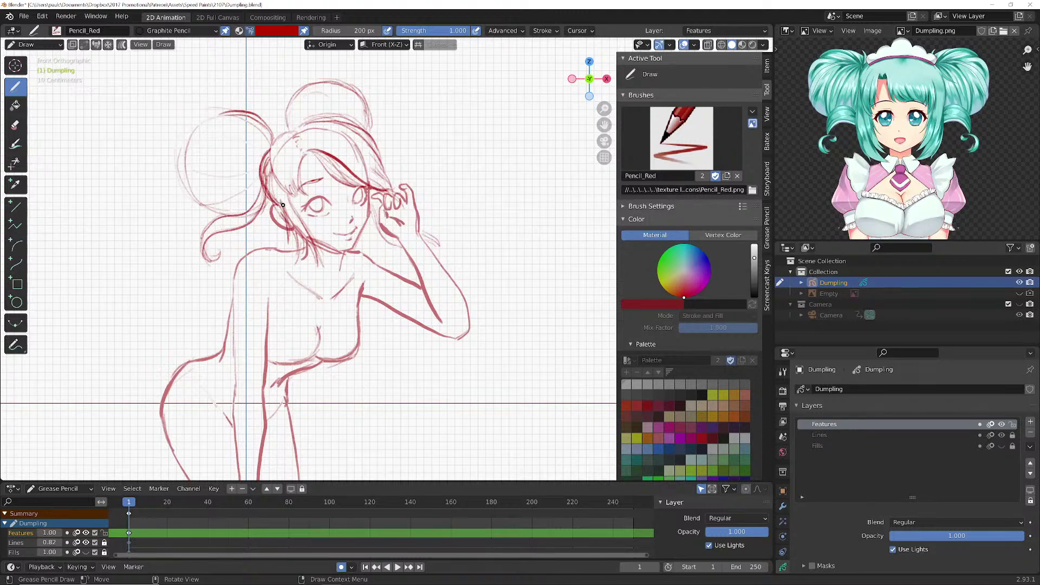
- Refine the hair strands by the ear and jaw, and add a pointed lock hanging between the far cheek and the raised hand
drag(277, 212, 291, 226)
drag(340, 252, 319, 243)
mouse_move(381, 189)
mouse_down()
mouse_move(396, 184)
mouse_move(371, 173)
mouse_move(363, 137)
mouse_up()
mouse_move(373, 200)
mouse_down()
mouse_move(392, 229)
mouse_move(385, 222)
mouse_move(393, 259)
mouse_up()
key(ctrl+z)
drag(371, 220, 392, 260)
drag(374, 222, 390, 243)
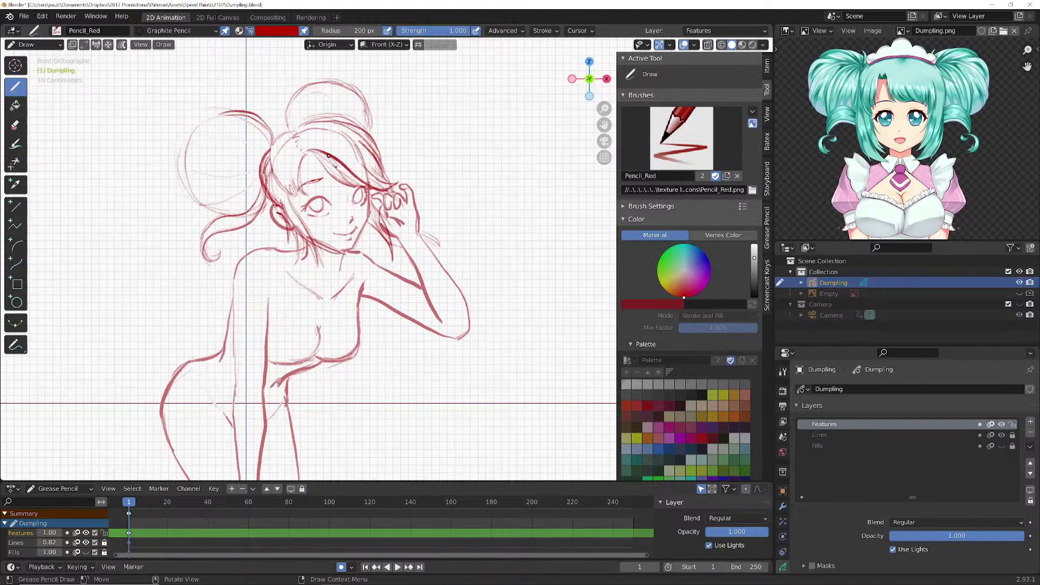
- Draw the maid headband across the crown with its ruffled frill in front of the upper bun
mouse_move(289, 131)
mouse_down()
mouse_move(270, 149)
mouse_move(339, 114)
mouse_move(318, 99)
mouse_move(289, 115)
mouse_move(327, 102)
mouse_move(297, 107)
mouse_move(282, 129)
mouse_up()
mouse_move(283, 130)
mouse_down()
mouse_move(310, 101)
mouse_move(334, 106)
mouse_move(298, 130)
mouse_move(326, 122)
mouse_move(325, 104)
mouse_move(299, 111)
mouse_move(321, 98)
mouse_move(338, 114)
mouse_move(290, 116)
mouse_move(283, 130)
mouse_move(293, 136)
mouse_move(272, 155)
mouse_move(269, 176)
mouse_move(296, 182)
mouse_move(297, 195)
mouse_move(279, 188)
mouse_up()
mouse_move(302, 155)
mouse_down()
mouse_move(299, 180)
mouse_move(312, 156)
mouse_move(352, 187)
mouse_move(302, 143)
mouse_move(304, 125)
mouse_move(372, 153)
mouse_up()
mouse_move(339, 120)
mouse_down()
mouse_move(374, 154)
mouse_move(371, 110)
mouse_up()
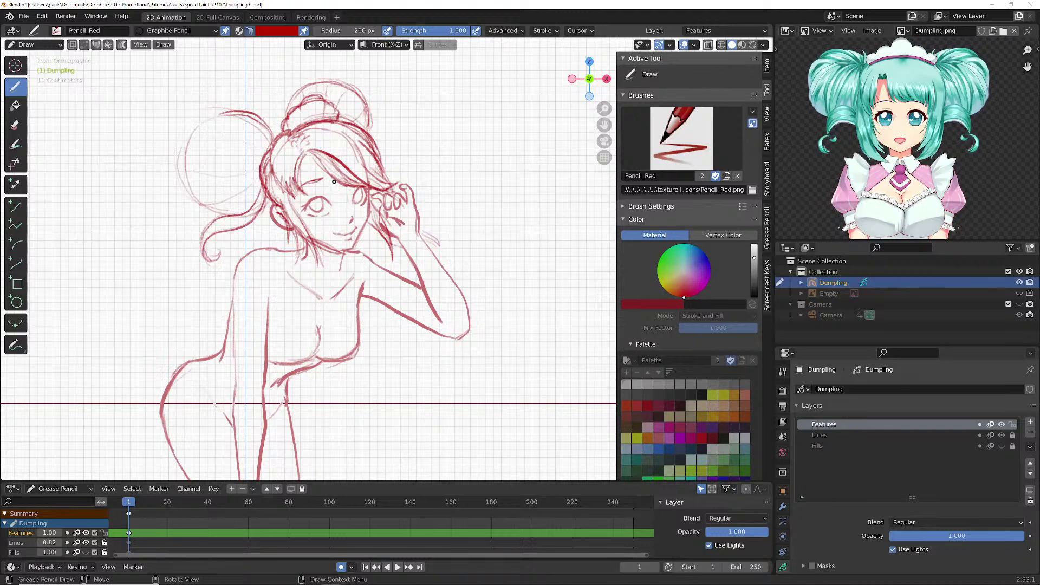
- Darken the hair contour and locks on the far side of the face, and save the file
mouse_move(342, 124)
mouse_down()
mouse_move(375, 153)
mouse_move(381, 181)
mouse_move(344, 130)
mouse_move(375, 164)
mouse_up()
mouse_move(396, 183)
mouse_down()
mouse_move(384, 185)
mouse_move(400, 176)
mouse_move(375, 177)
mouse_move(391, 173)
mouse_move(354, 146)
mouse_up()
mouse_move(374, 209)
mouse_down()
mouse_move(381, 197)
mouse_move(389, 250)
mouse_up()
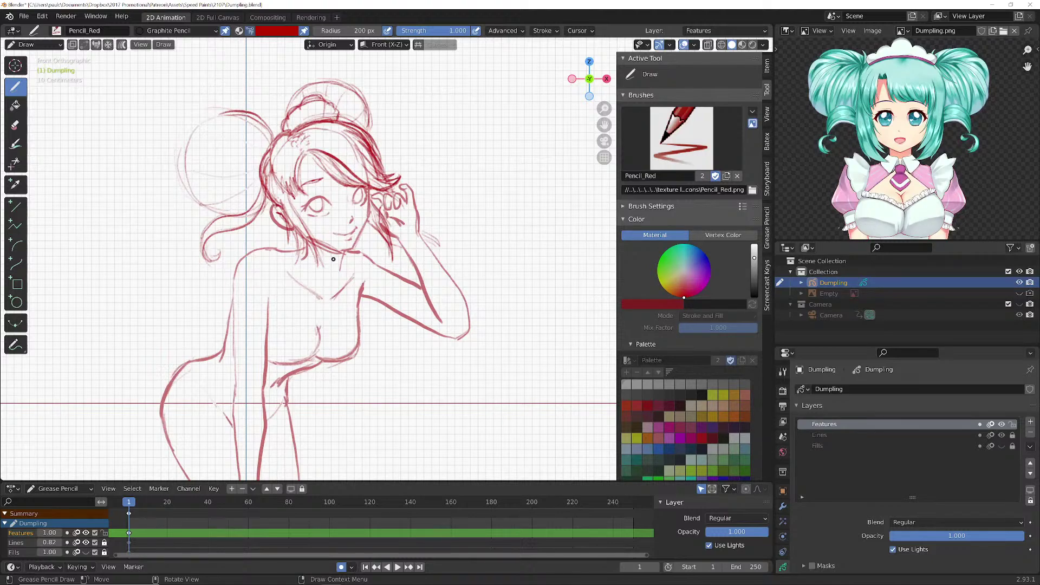
scroll(338, 261, down, 3)
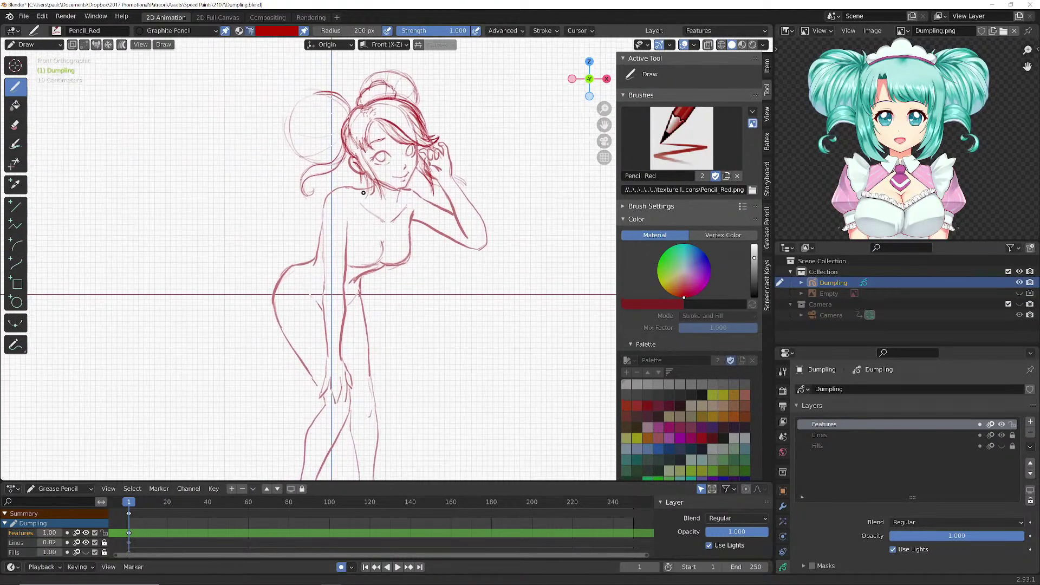
key(ctrl+s)
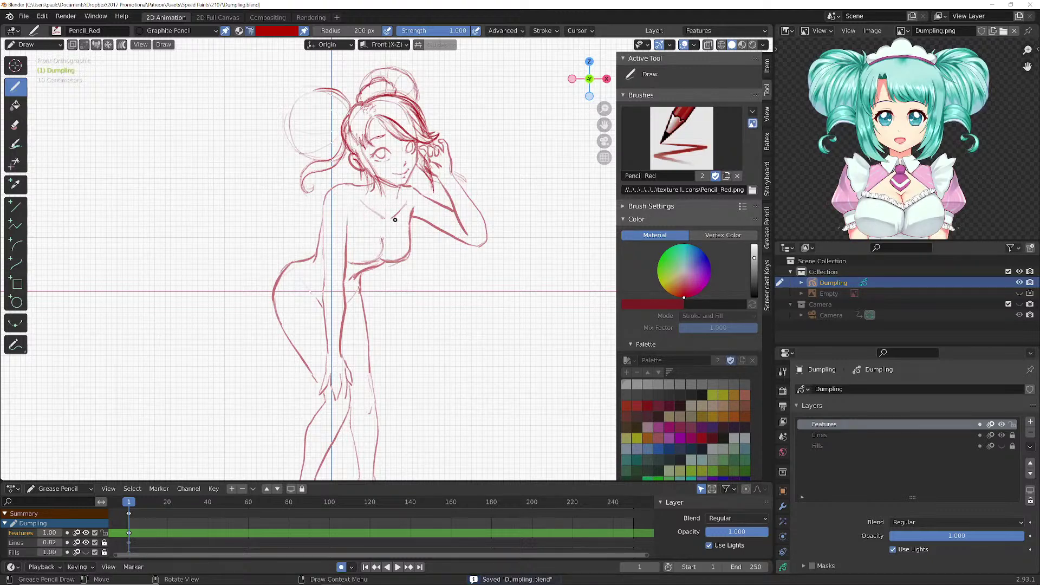
- Bring the outfit in the Dumpling.png reference into view and begin sketching the collar at the base of the neck
middle_drag(906, 169, 902, 135)
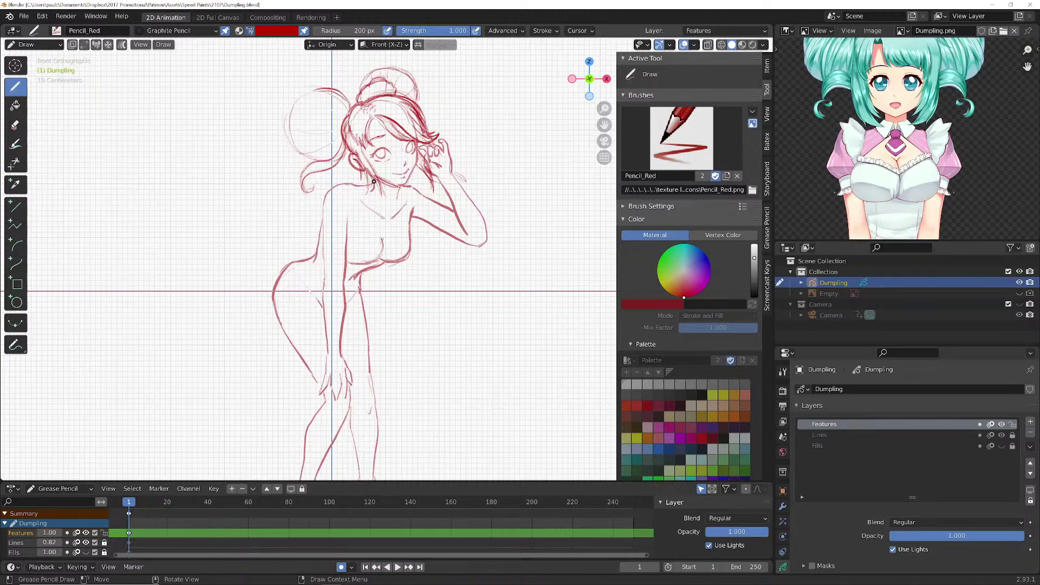
drag(374, 182, 383, 189)
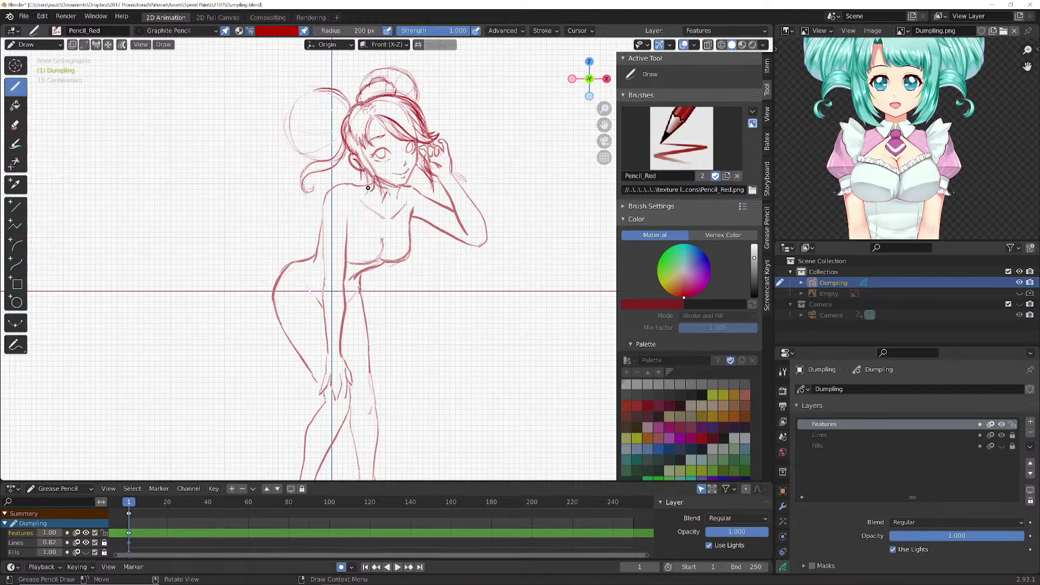
- Sketch the pointed collar and the diamond-shaped tie ornament at the character's neck on the Features layer
mouse_move(368, 186)
mouse_down()
mouse_move(381, 201)
mouse_move(370, 183)
mouse_up()
mouse_move(396, 191)
mouse_down()
mouse_move(406, 199)
mouse_move(392, 195)
mouse_up()
mouse_move(396, 201)
mouse_down()
mouse_move(401, 219)
mouse_move(386, 213)
mouse_move(399, 224)
mouse_move(402, 214)
mouse_up()
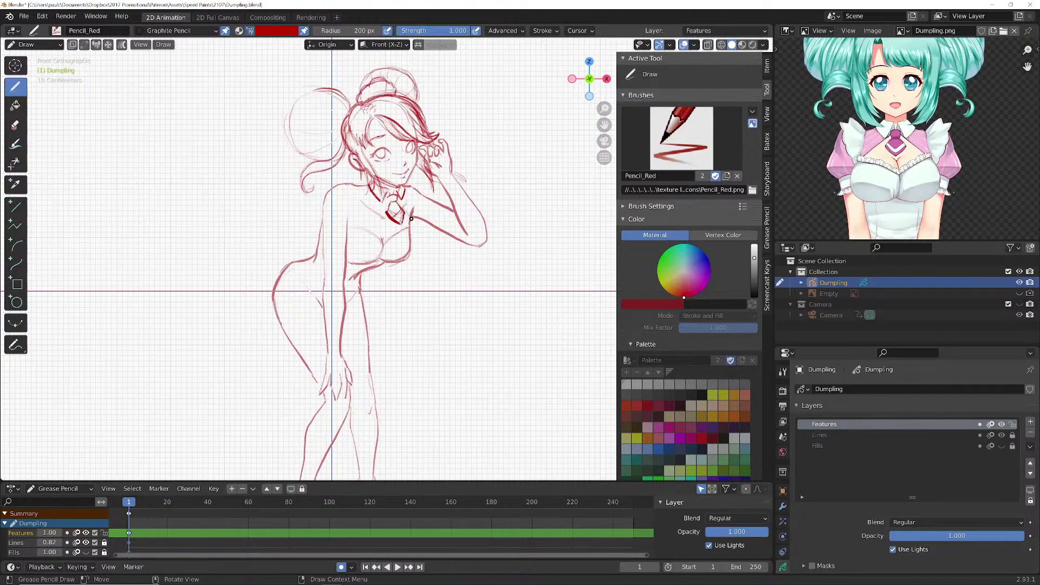
- Sketch the bodice neckline running up to the shoulder and start the shoulder ruffle
drag(385, 201, 349, 222)
drag(357, 185, 349, 217)
drag(321, 204, 327, 174)
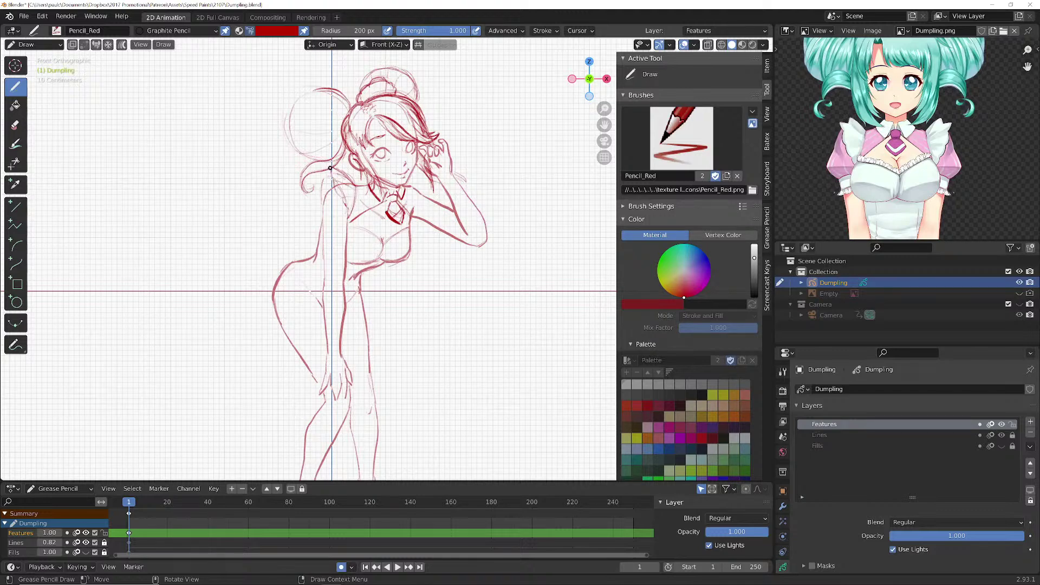
- Sketch puffed sleeves with banded, frilled cuffs around both upper arms
drag(330, 167, 326, 206)
drag(324, 239, 346, 238)
mouse_move(324, 238)
mouse_down()
mouse_move(312, 223)
mouse_move(321, 237)
mouse_move(347, 214)
mouse_move(347, 236)
mouse_move(350, 228)
mouse_up()
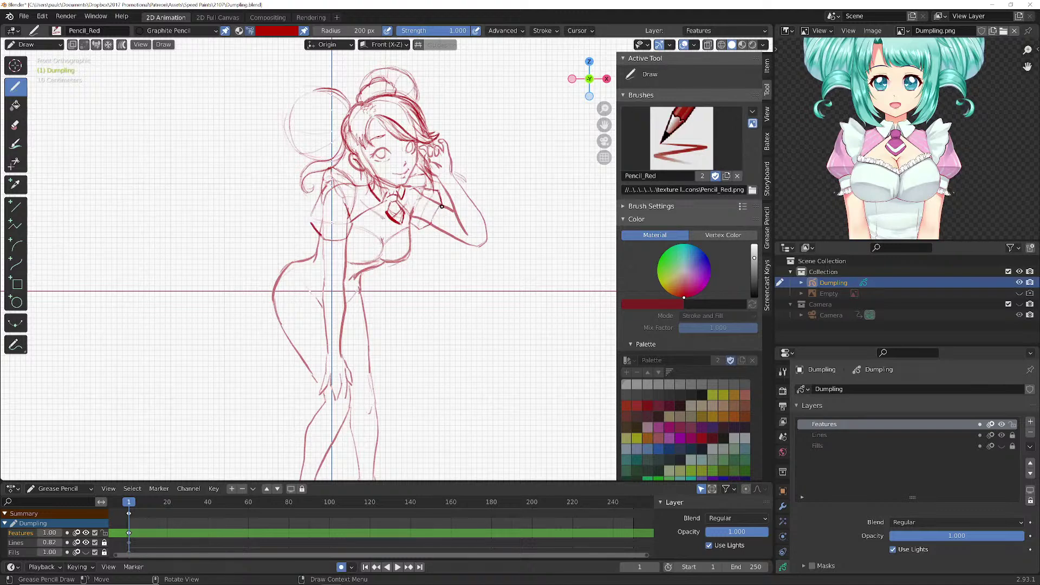
drag(450, 209, 443, 229)
drag(323, 250, 345, 249)
mouse_move(336, 255)
mouse_down()
mouse_move(318, 257)
mouse_move(328, 260)
mouse_up()
drag(449, 208, 445, 240)
- Draw the bodice's lower contour under the bust and the front of the waist, following the reference image
mouse_move(409, 227)
mouse_down()
mouse_move(409, 256)
mouse_move(347, 261)
mouse_up()
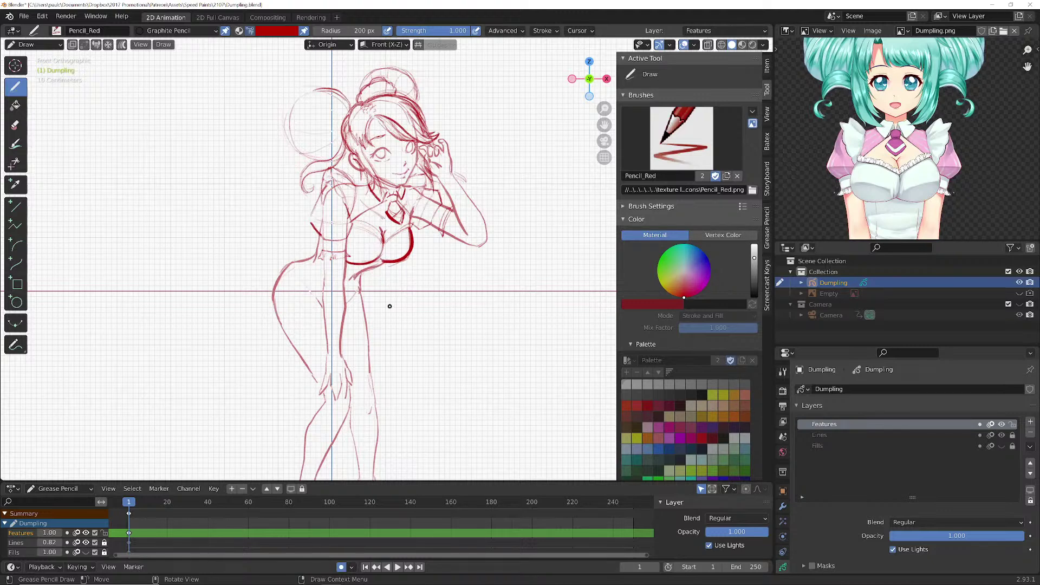
shift+middle_drag(374, 309, 353, 232)
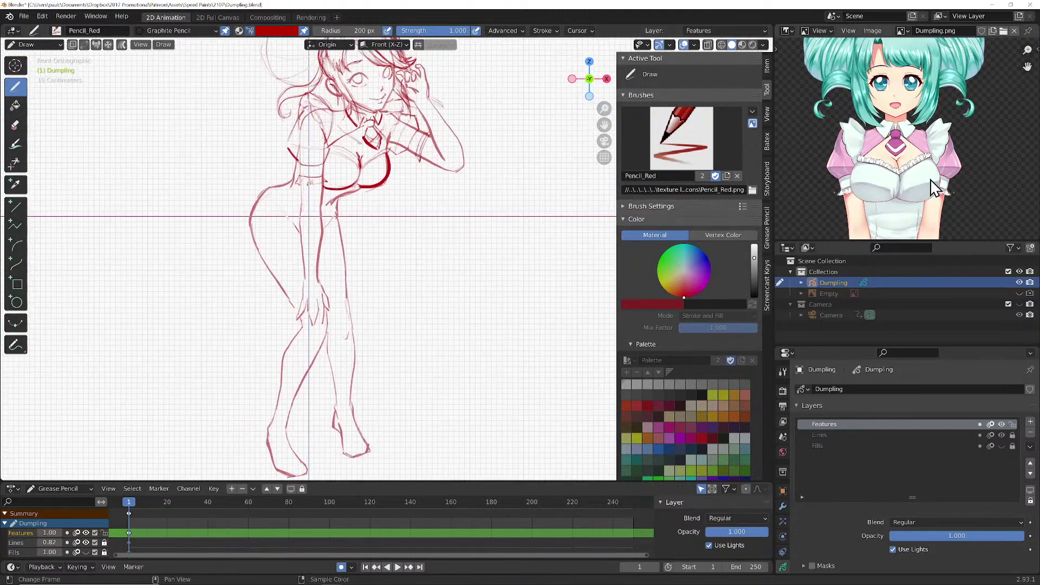
middle_drag(928, 193, 926, 122)
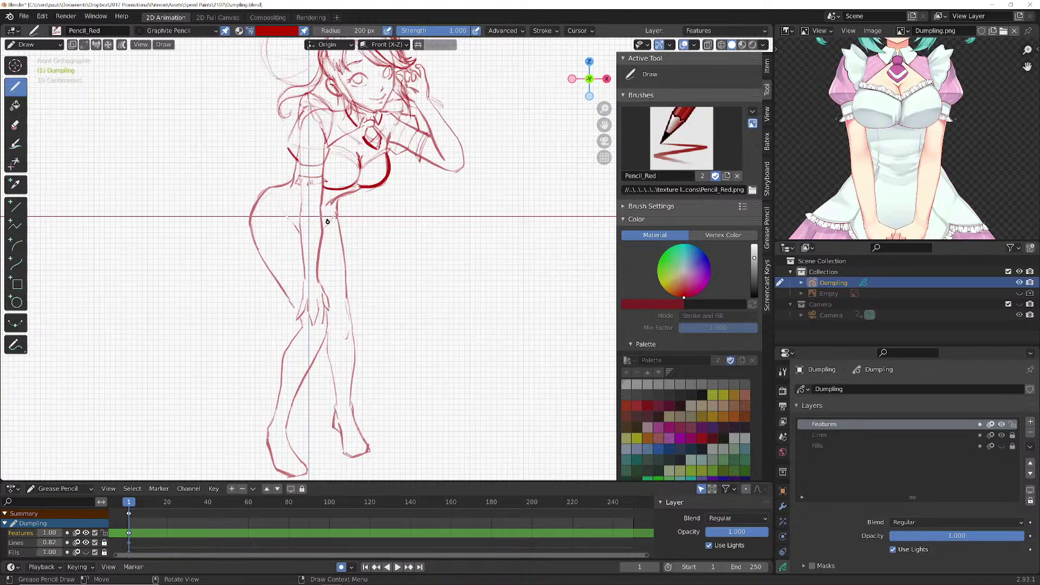
drag(359, 188, 329, 203)
- Bring the reference image's skirt into view and sketch the back waistline and the rounded apron front
middle_drag(974, 194, 975, 133)
scroll(948, 153, down, 1)
middle_drag(931, 182, 934, 176)
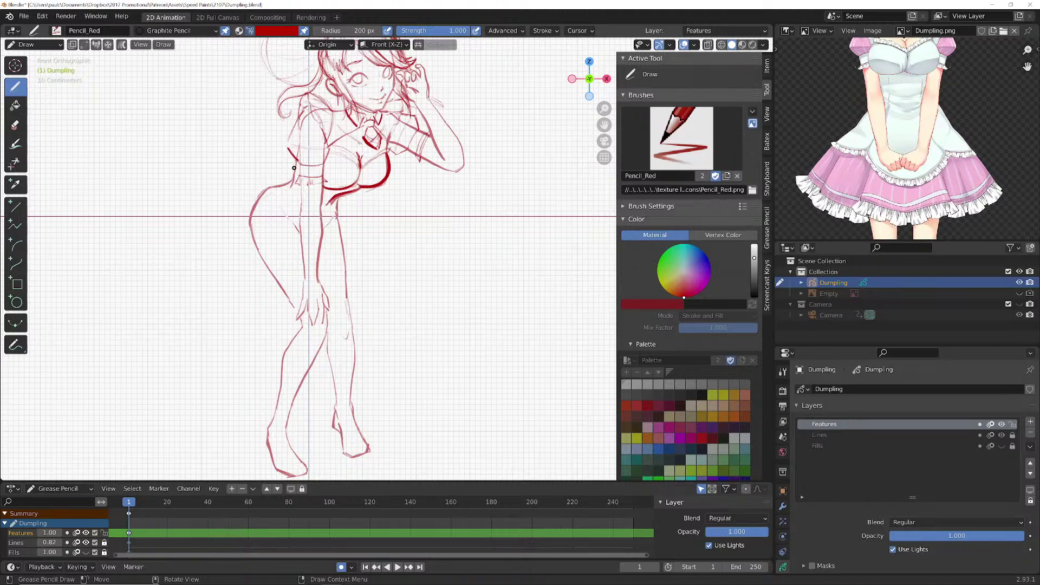
mouse_move(296, 161)
mouse_down()
mouse_move(292, 181)
mouse_move(260, 194)
mouse_up()
mouse_move(337, 215)
mouse_down()
mouse_move(340, 251)
mouse_move(320, 268)
mouse_up()
drag(277, 240, 304, 266)
- Rough in the flared skirt outline with its back edge, front folds, hem and the apron edge over the hip
drag(263, 191, 201, 237)
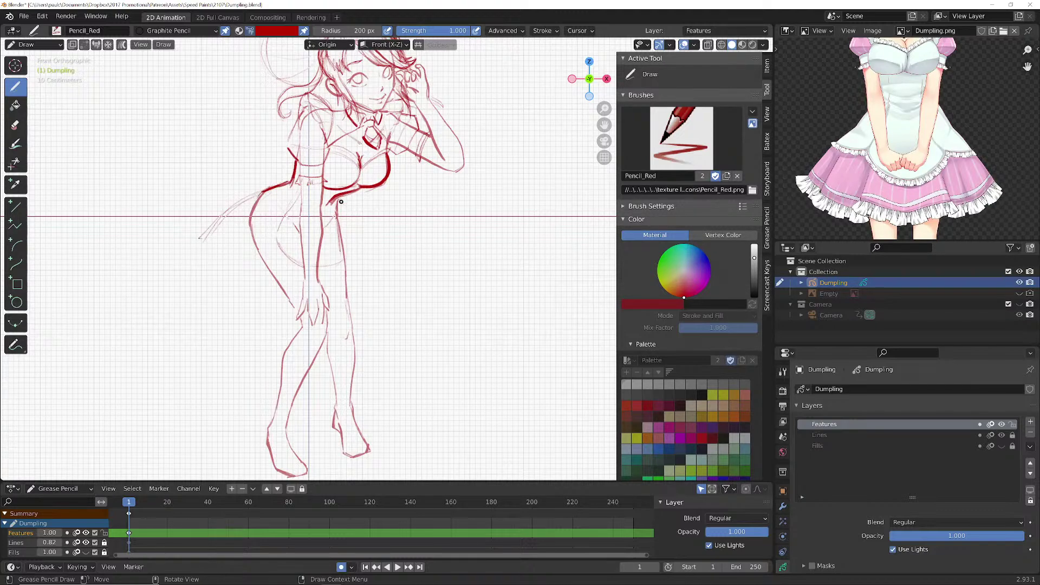
drag(347, 208, 382, 273)
drag(368, 238, 389, 280)
mouse_move(339, 221)
mouse_down()
mouse_move(369, 277)
mouse_move(342, 292)
mouse_move(273, 290)
mouse_up()
drag(249, 282, 196, 251)
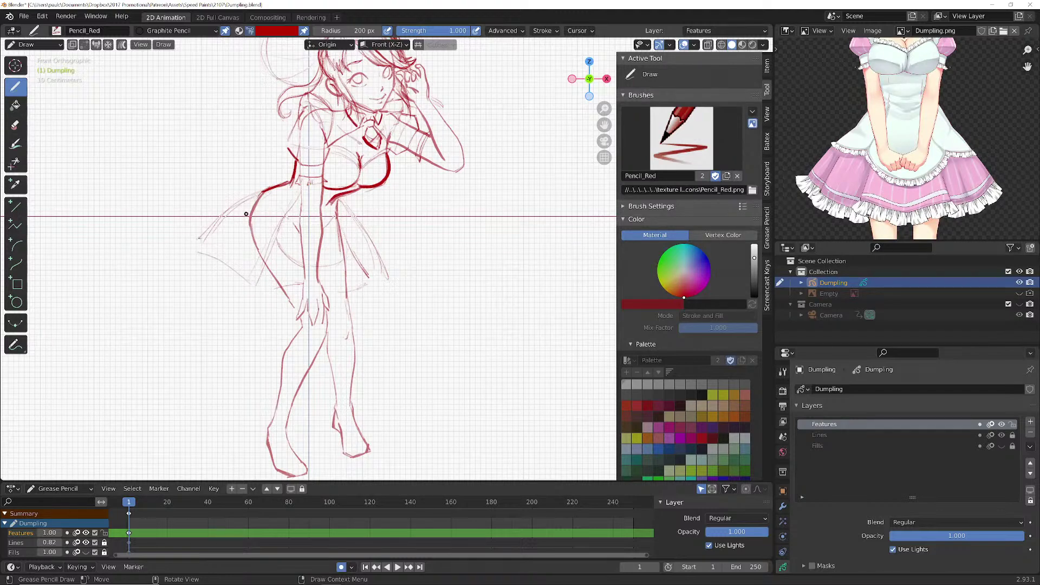
drag(229, 210, 274, 231)
drag(228, 212, 253, 226)
- Examine the costume sketch through the camera and from an orbited viewpoint
key(KP_0)
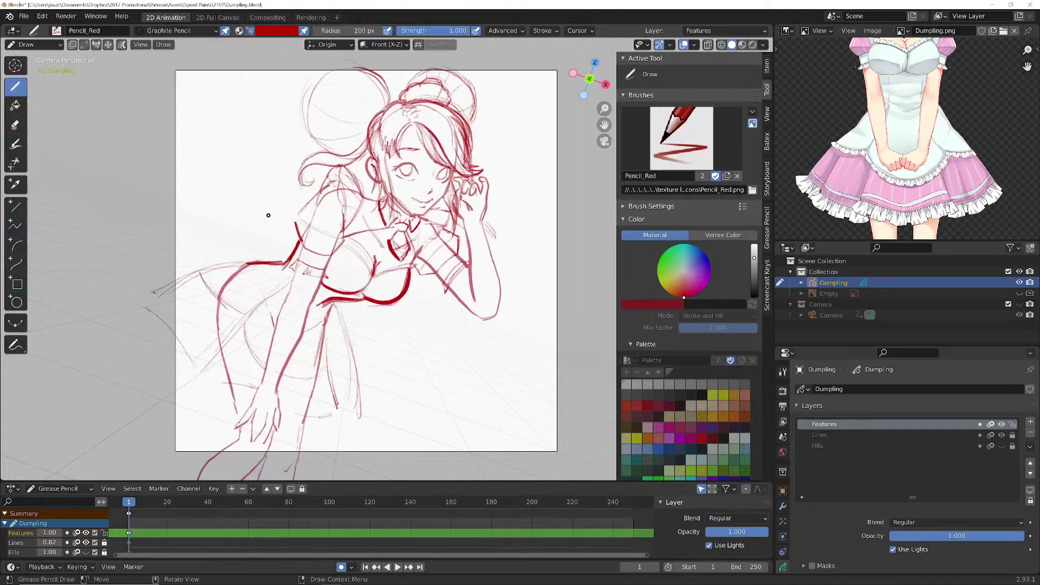
shift+middle_drag(379, 315, 406, 269)
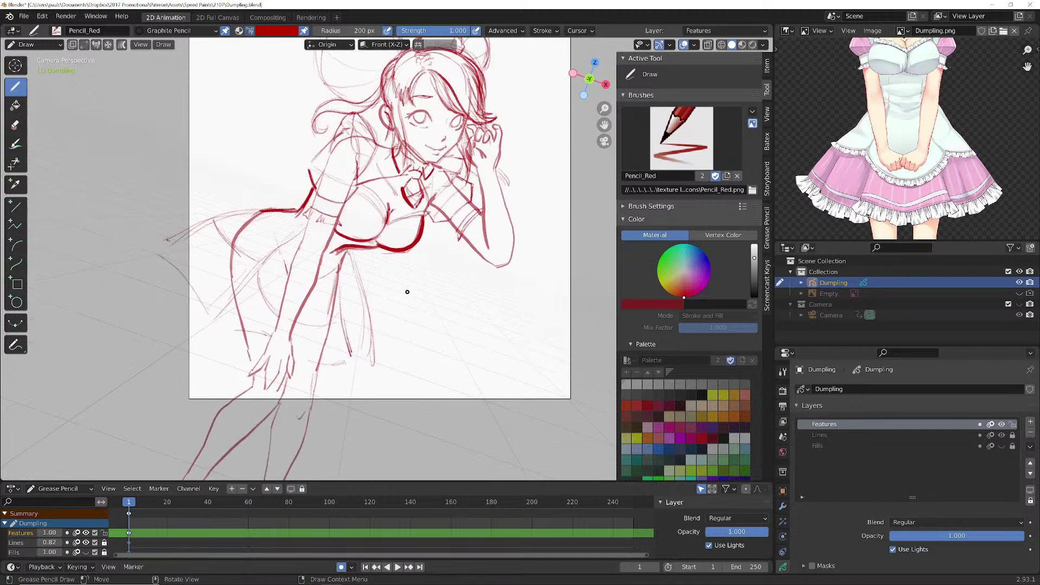
shift+middle_drag(389, 296, 380, 345)
scroll(464, 293, down, 2)
mouse_move(464, 292)
middle_down()
mouse_move(390, 302)
mouse_move(400, 304)
middle_up()
scroll(404, 297, down, 6)
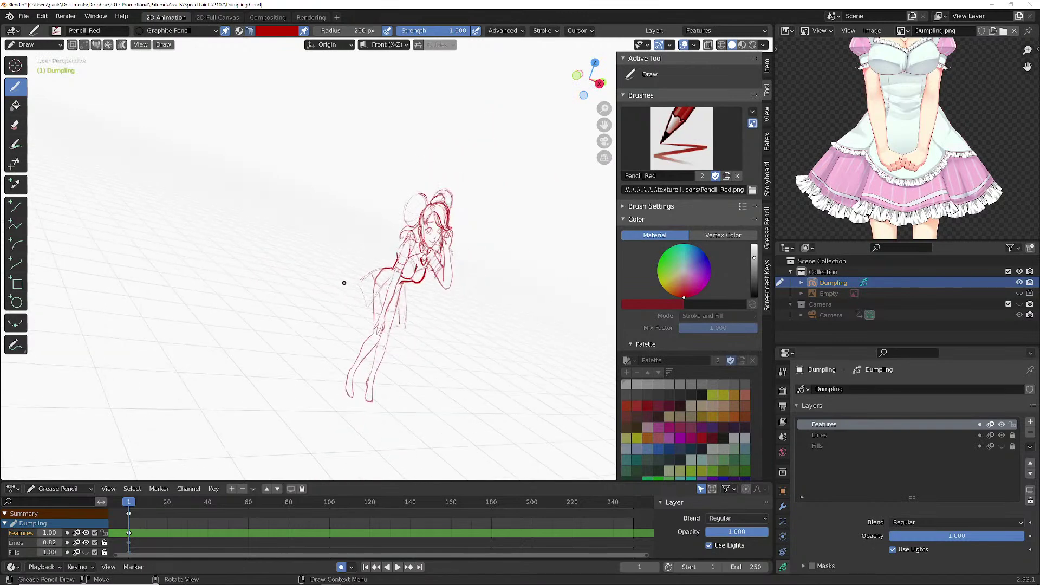
key(KP_1)
scroll(347, 283, down, 4)
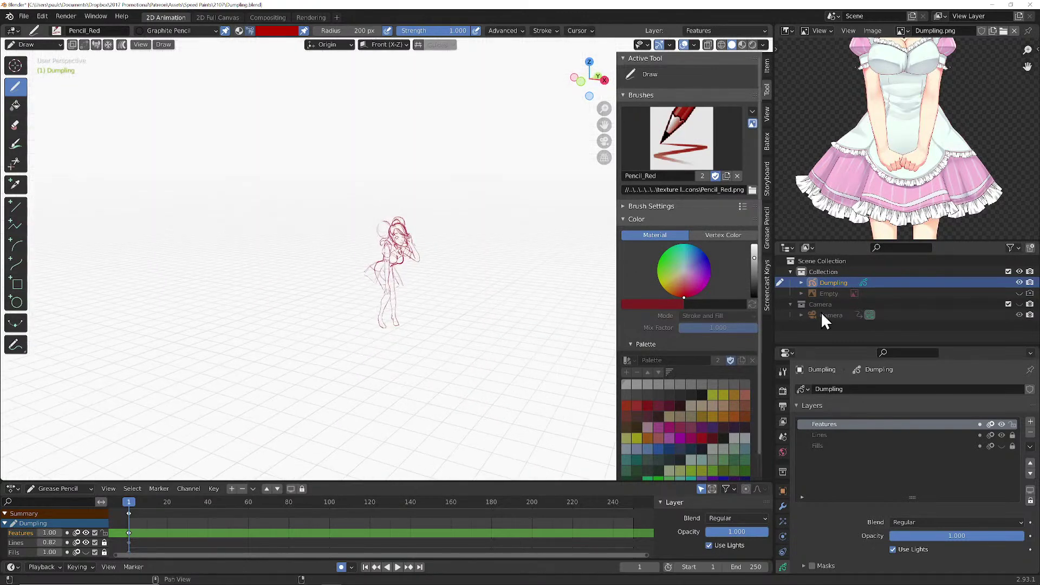
- Make the Camera collection visible and inspect the camera's placement relative to the figure
click(1020, 304)
mouse_move(465, 278)
middle_down()
mouse_move(371, 275)
mouse_move(407, 280)
middle_up()
scroll(407, 280, up, 4)
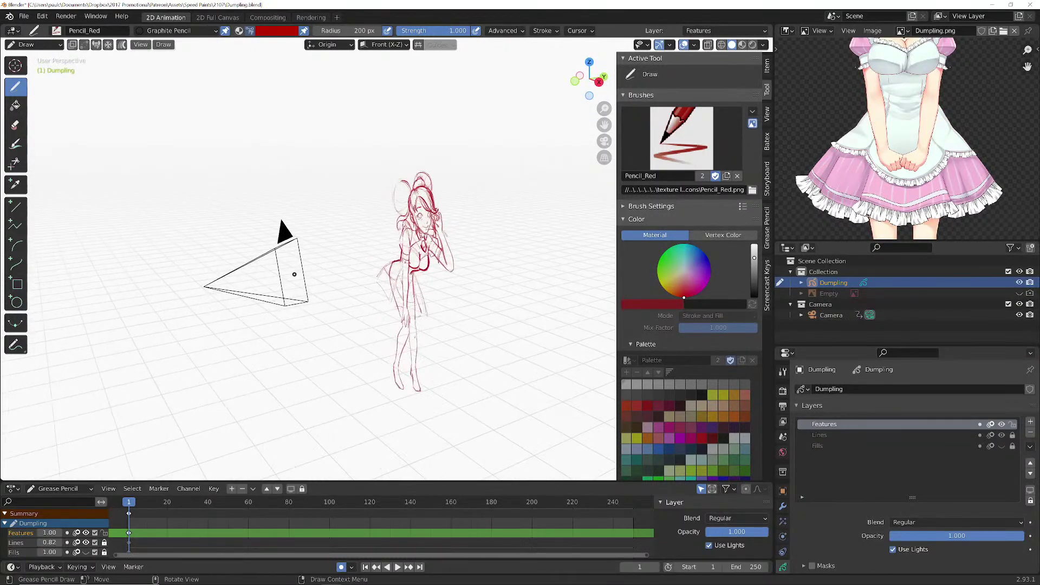
scroll(299, 273, up, 2)
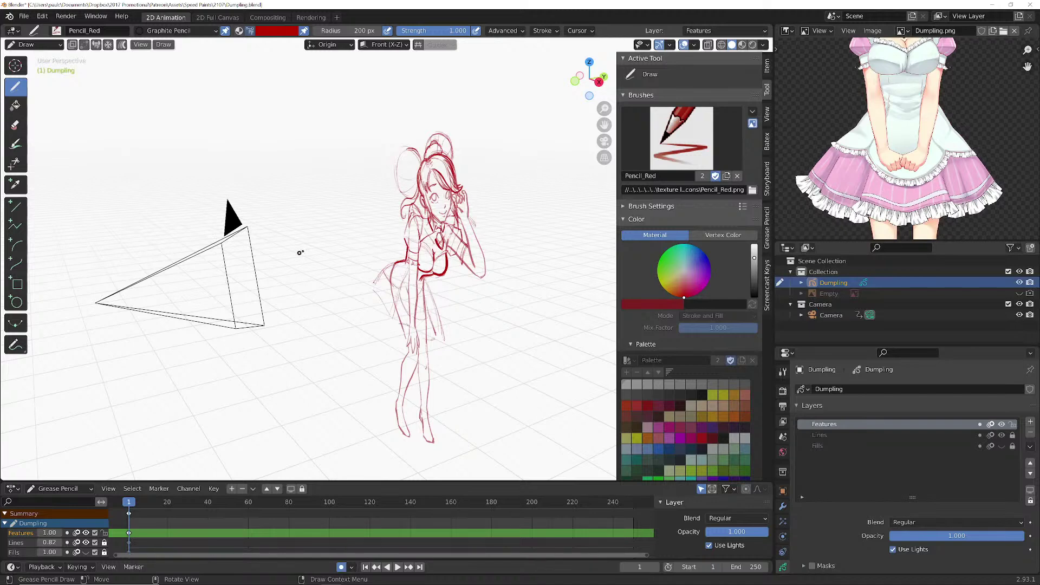
mouse_move(452, 232)
middle_down()
mouse_move(572, 243)
mouse_move(421, 238)
mouse_move(529, 232)
mouse_move(440, 241)
middle_up()
scroll(440, 240, up, 5)
- In camera view, redraw the skirt's front edge from the waist and its hem toward the lowered hand
key(KP_0)
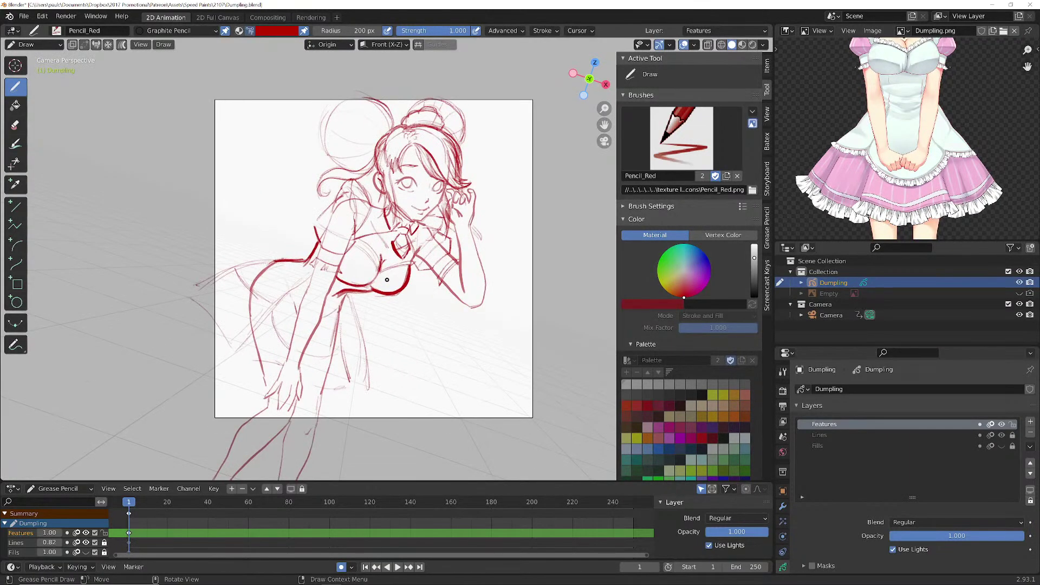
scroll(387, 279, up, 1)
shift+middle_drag(403, 300, 375, 281)
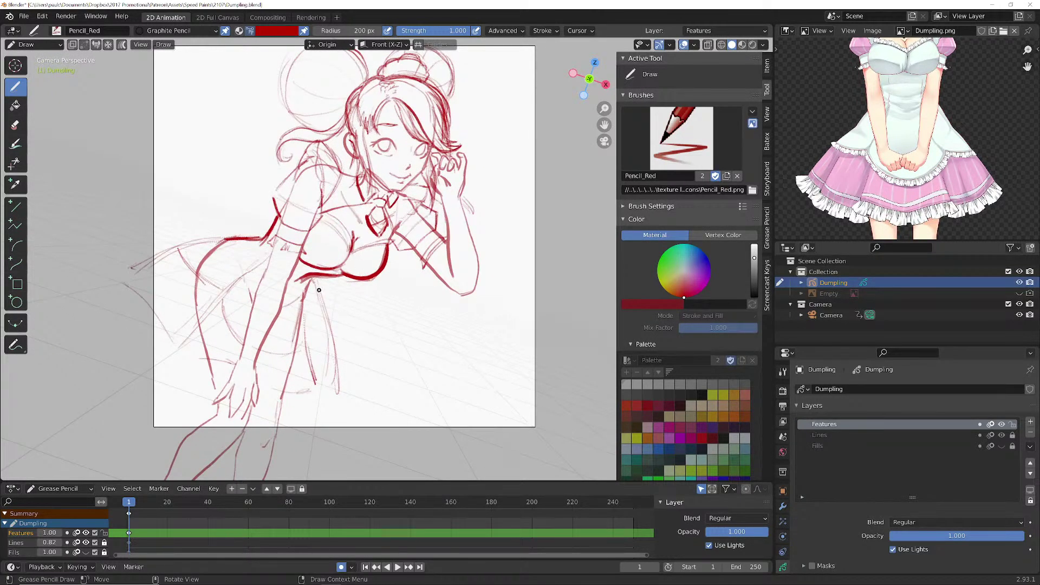
drag(313, 280, 355, 378)
drag(311, 279, 356, 381)
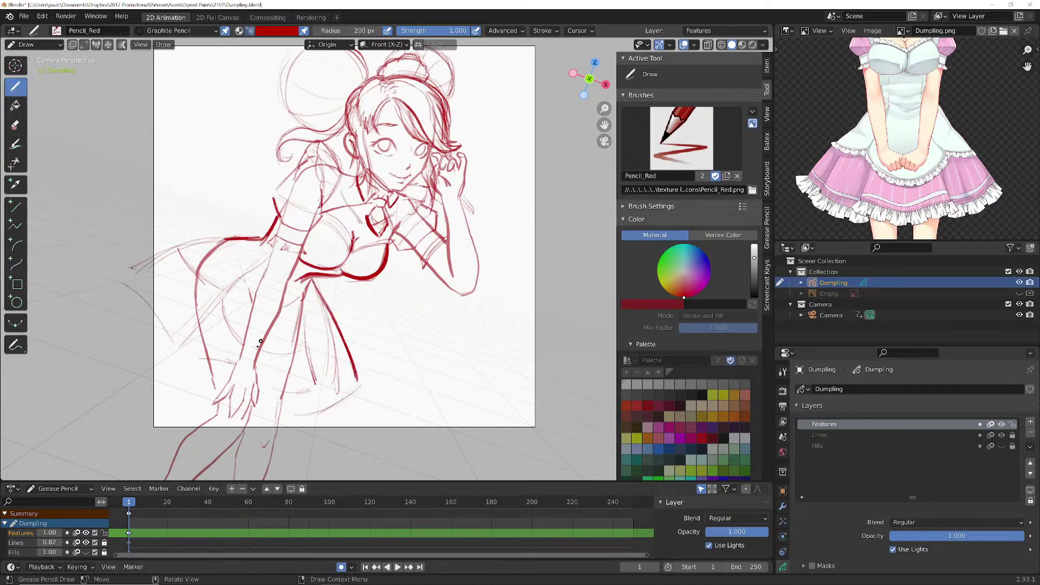
mouse_move(303, 291)
mouse_down()
mouse_move(254, 367)
mouse_move(256, 406)
mouse_up()
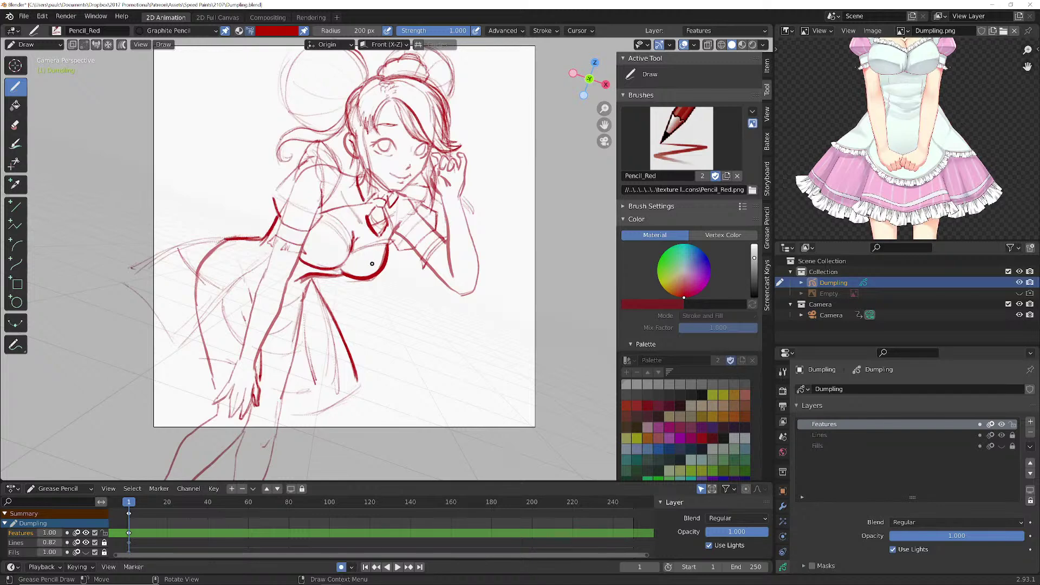
- In camera view, draw the skirt's flared back edge, its lower hem and the rear folds behind the hip
scroll(391, 281, down, 2)
mouse_move(447, 275)
middle_down()
mouse_move(385, 286)
mouse_move(540, 295)
mouse_move(426, 281)
mouse_move(450, 287)
mouse_move(439, 290)
middle_up()
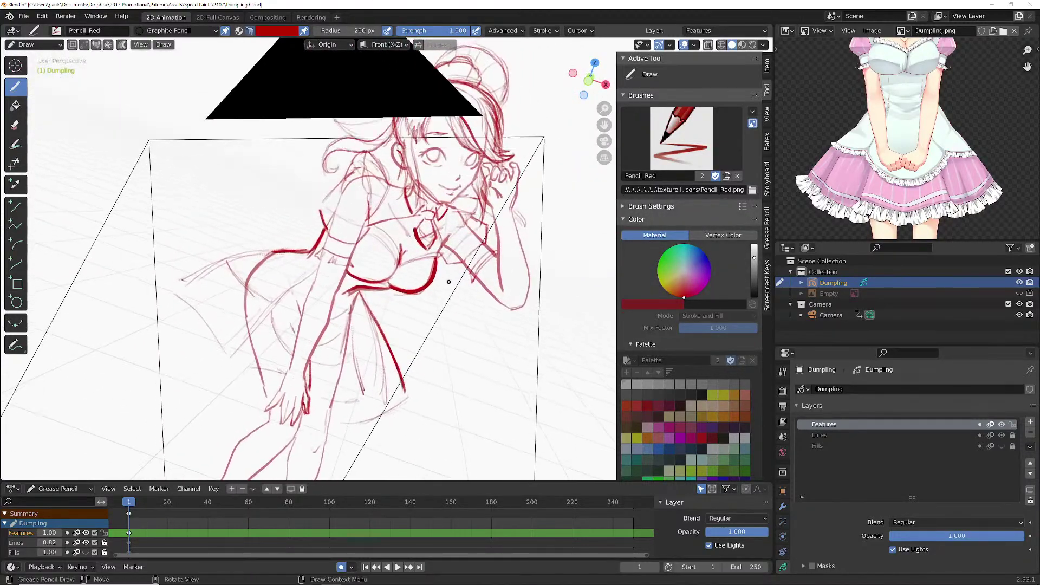
key(KP_0)
scroll(342, 290, up, 1)
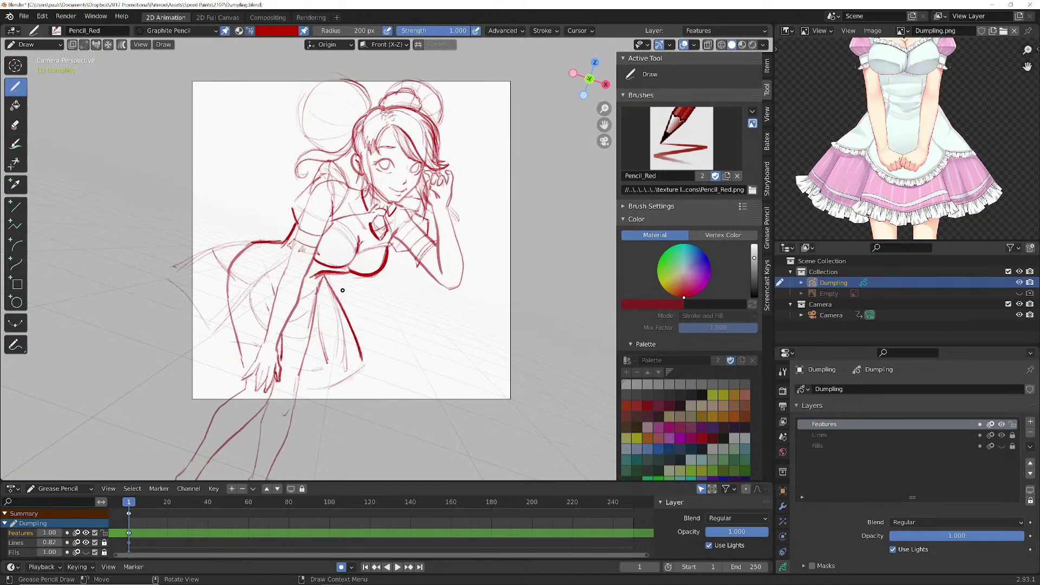
shift+middle_drag(331, 296, 352, 310)
scroll(352, 310, up, 1)
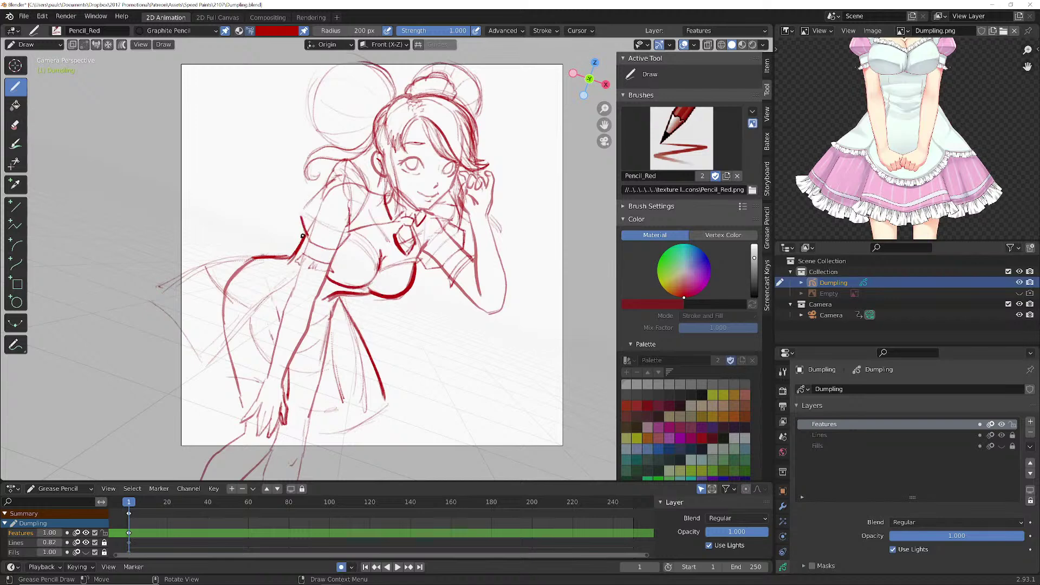
mouse_move(279, 255)
mouse_down()
mouse_move(168, 269)
mouse_move(205, 261)
mouse_move(158, 279)
mouse_up()
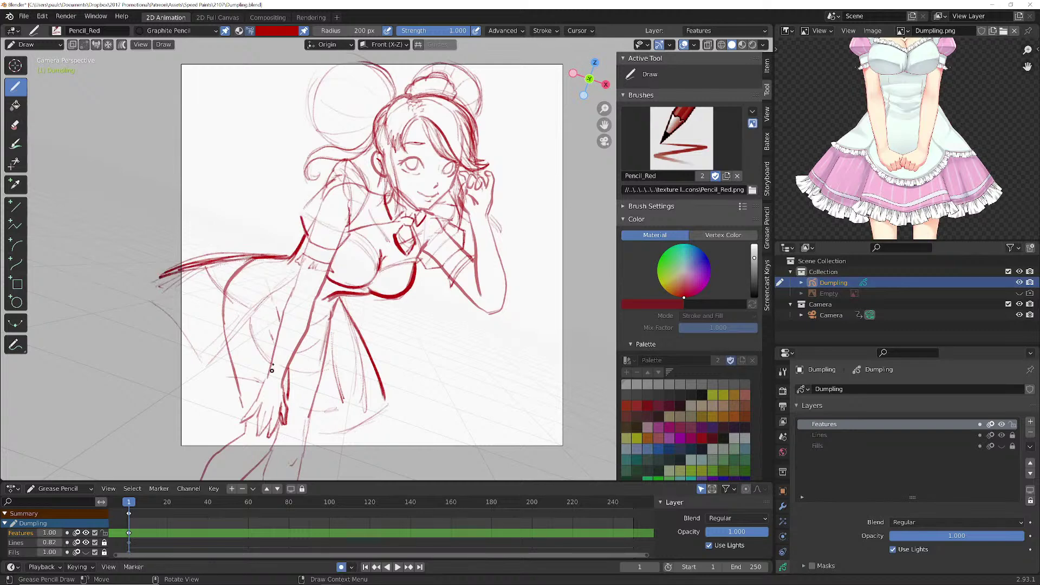
mouse_move(341, 419)
mouse_down()
mouse_move(288, 421)
mouse_move(216, 386)
mouse_up()
mouse_move(256, 327)
mouse_down()
mouse_move(222, 383)
mouse_move(218, 366)
mouse_move(206, 380)
mouse_move(157, 334)
mouse_up()
drag(146, 296, 195, 368)
drag(160, 335, 194, 369)
- Draw the apron's curved lower border across the skirt front and over the hip
mouse_move(254, 309)
mouse_down()
mouse_move(216, 263)
mouse_move(271, 351)
mouse_move(328, 367)
mouse_move(369, 355)
mouse_up()
drag(332, 361, 368, 357)
mouse_move(346, 311)
mouse_down()
mouse_move(377, 358)
mouse_move(361, 371)
mouse_up()
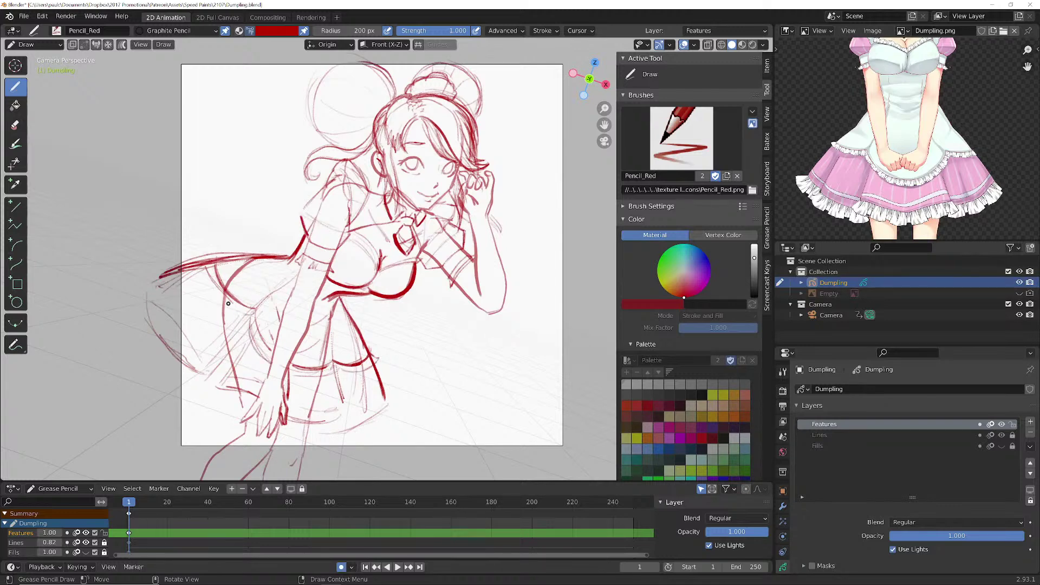
drag(229, 307, 212, 261)
- Define the near puffed sleeve and add ruffled straps on both shoulders
mouse_move(339, 176)
mouse_down()
mouse_move(300, 209)
mouse_move(306, 237)
mouse_up()
mouse_move(367, 189)
mouse_down()
mouse_move(355, 164)
mouse_move(347, 172)
mouse_up()
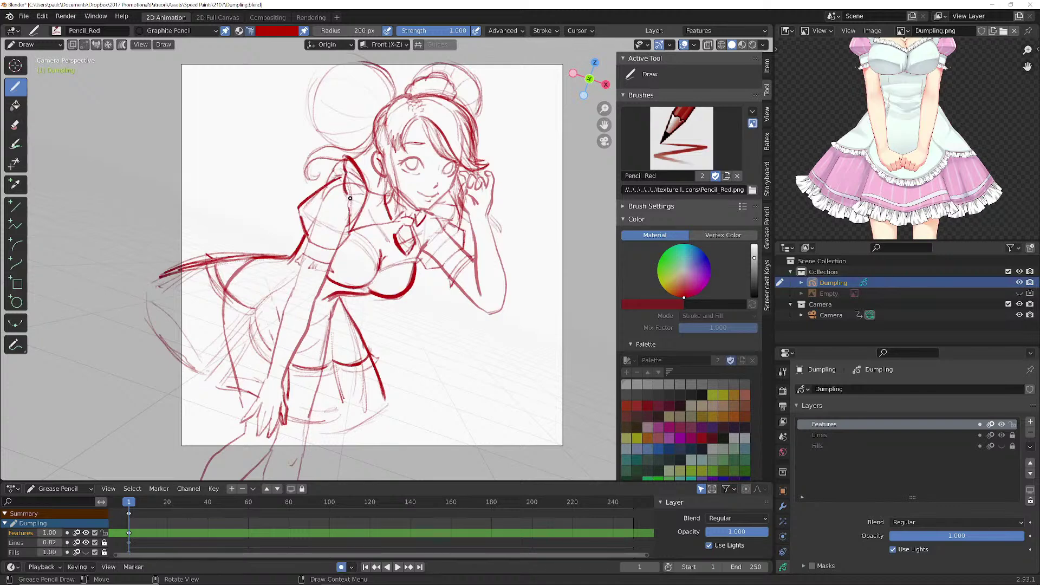
drag(348, 215, 348, 231)
drag(331, 165, 327, 179)
mouse_move(442, 205)
mouse_down()
mouse_move(449, 225)
mouse_move(424, 244)
mouse_move(455, 215)
mouse_move(451, 199)
mouse_move(458, 215)
mouse_up()
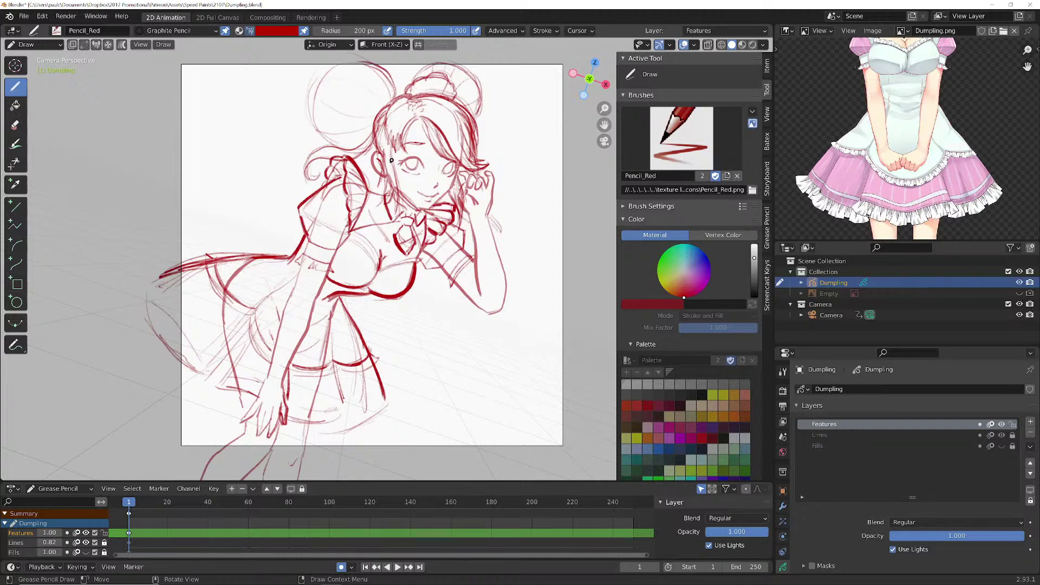
- Reinforce the hair strands beside the face and define the bodice neckline across the chest
drag(393, 149, 392, 230)
mouse_move(392, 184)
mouse_down()
mouse_move(392, 220)
mouse_move(383, 150)
mouse_move(383, 177)
mouse_up()
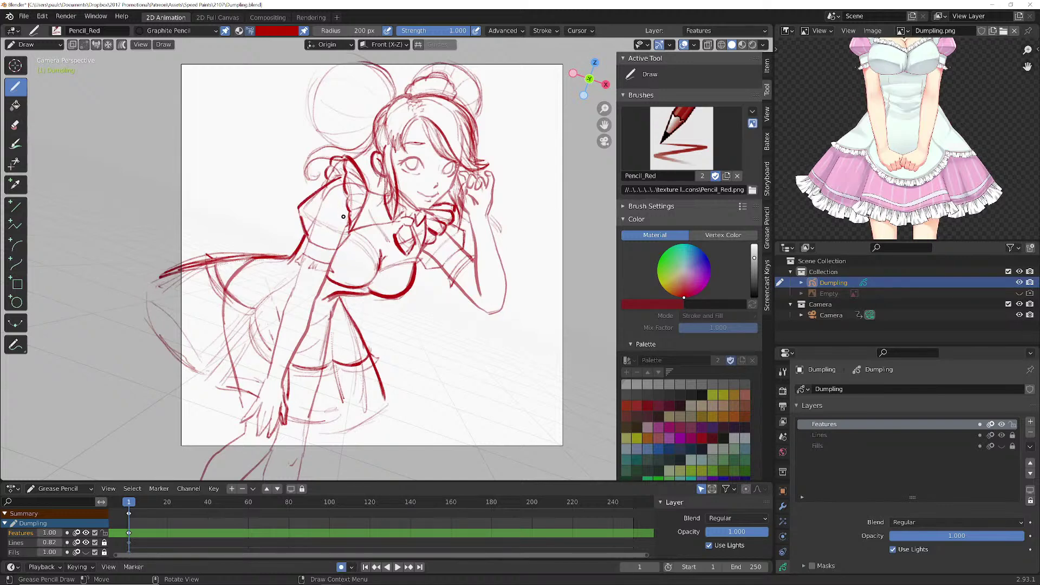
mouse_move(415, 227)
mouse_down()
mouse_move(420, 244)
mouse_move(381, 224)
mouse_move(352, 232)
mouse_move(381, 262)
mouse_move(356, 235)
mouse_up()
drag(379, 269, 421, 259)
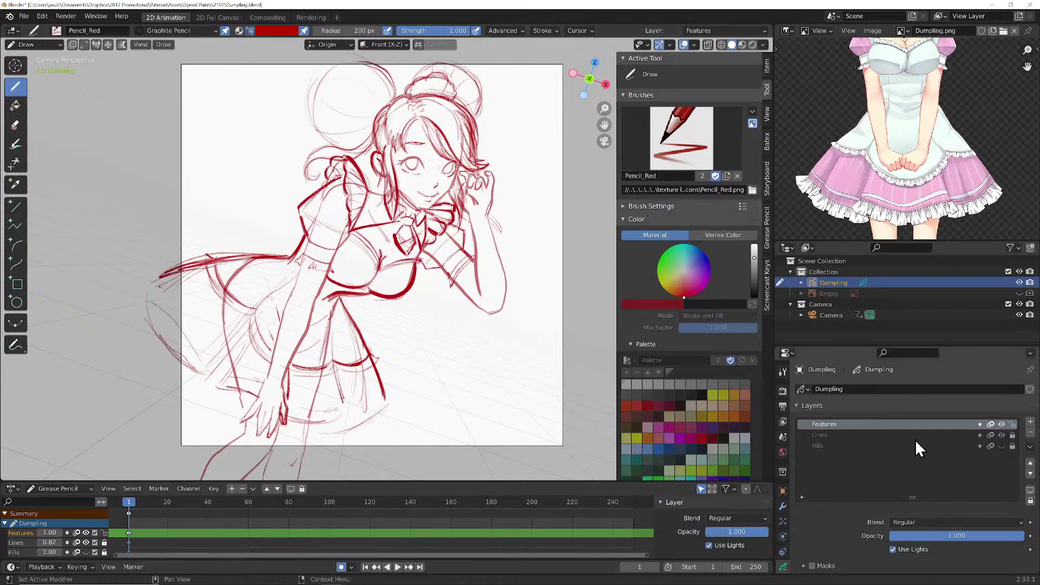
- Set the Lines layer's opacity to 1.000 and make the Features layer active again
click(938, 434)
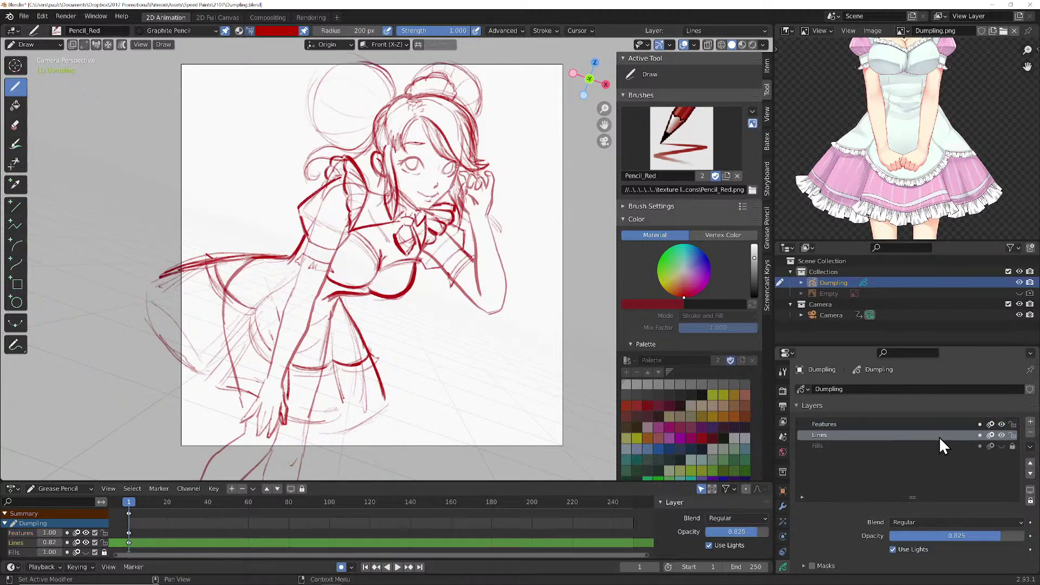
drag(943, 535, 967, 536)
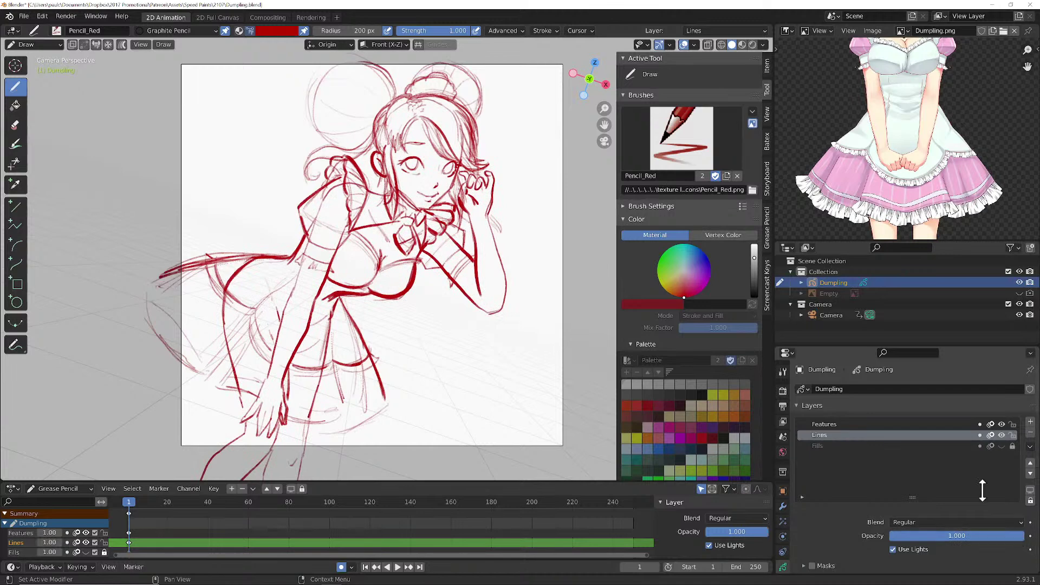
click(912, 424)
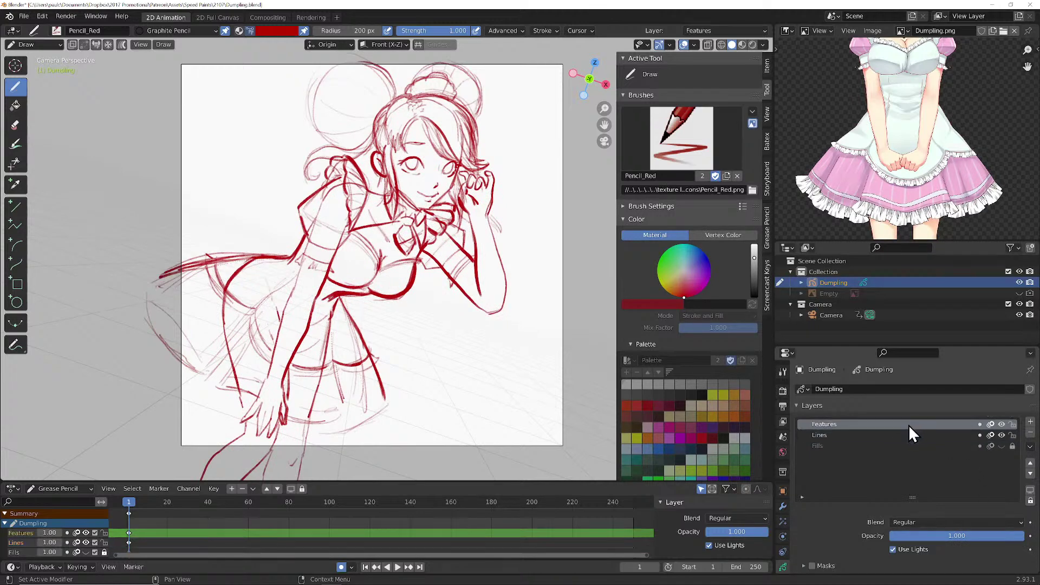
- Select all strokes in Edit Mode, move them to the Lines layer, and check the result by toggling layer visibility
key(Tab)
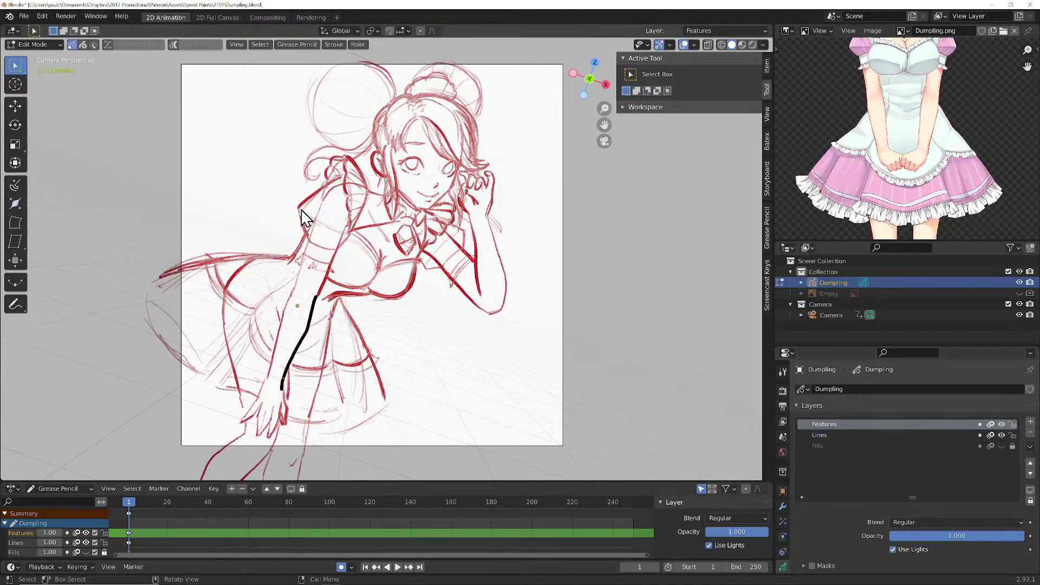
key(a)
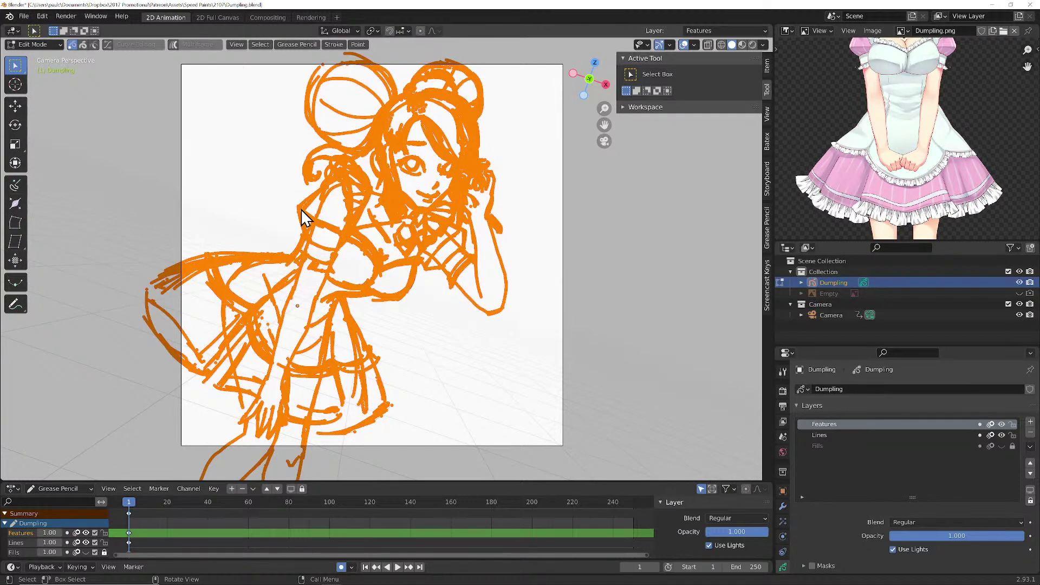
key(m)
click(298, 219)
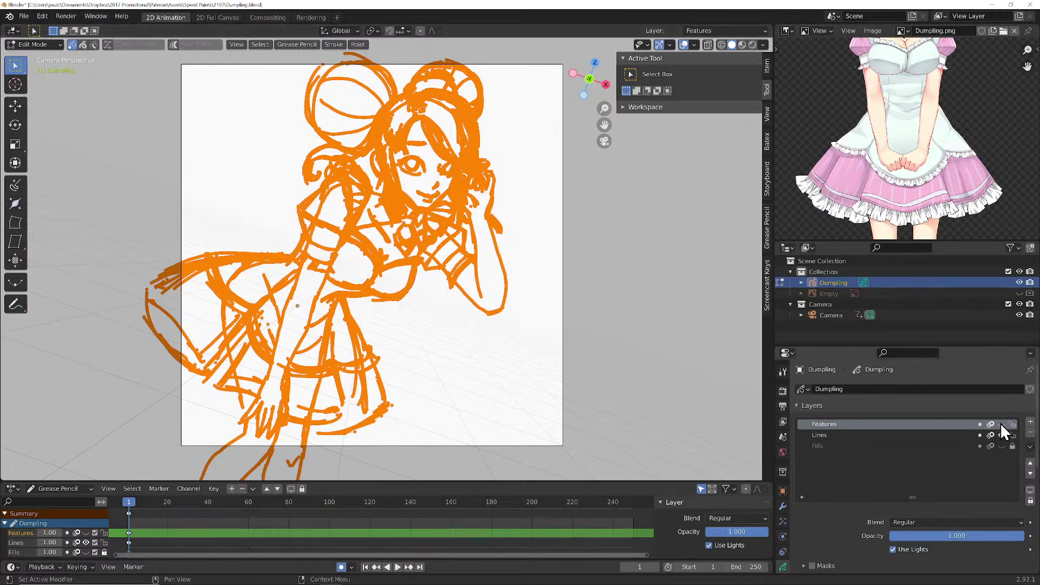
click(1002, 436)
click(1002, 436)
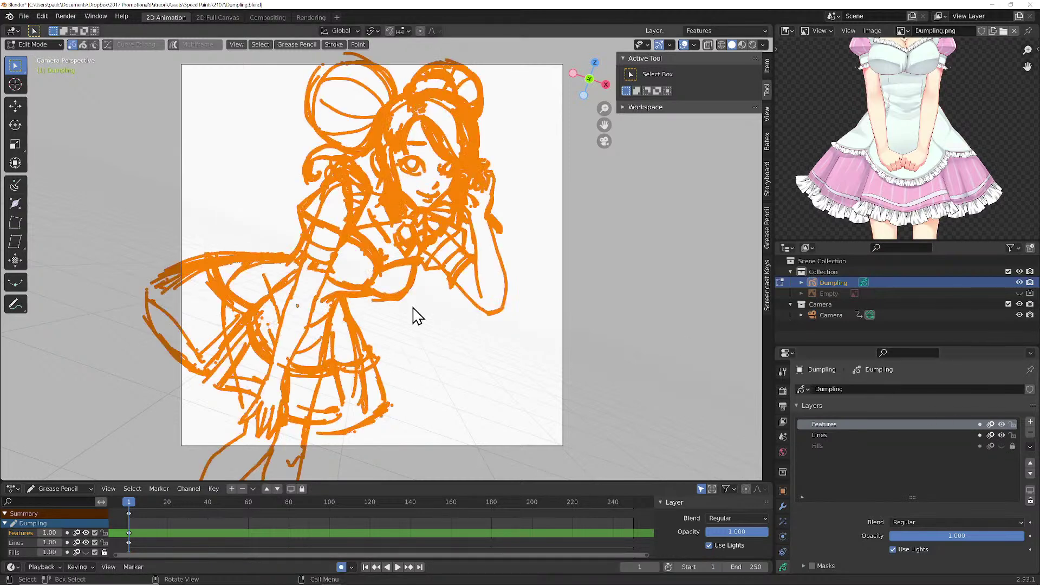
- Switch to Draw Mode, reduce the Lines layer's opacity to 0.663 and lock that layer
key(ctrl+Tab)
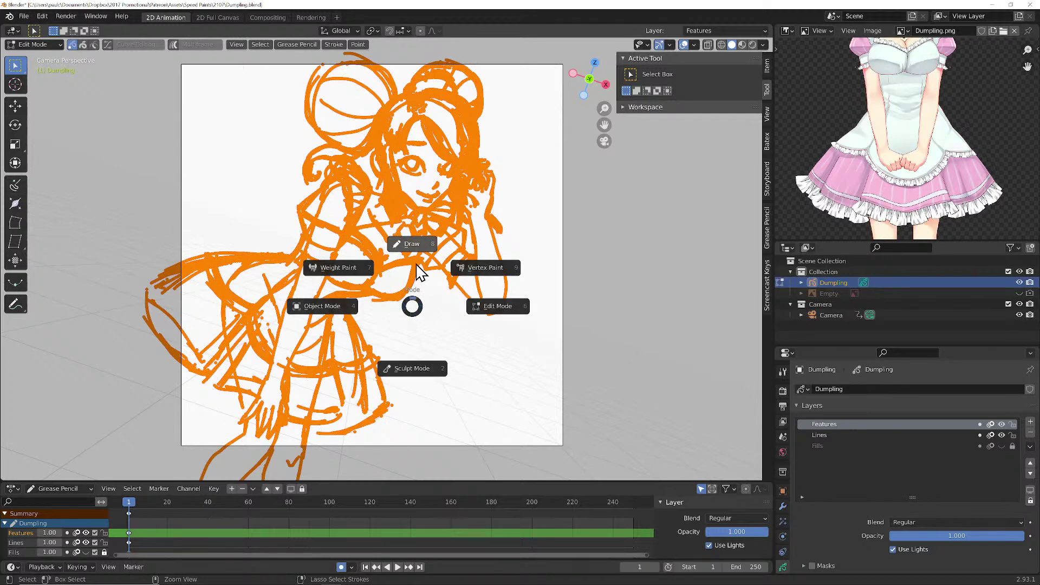
click(410, 249)
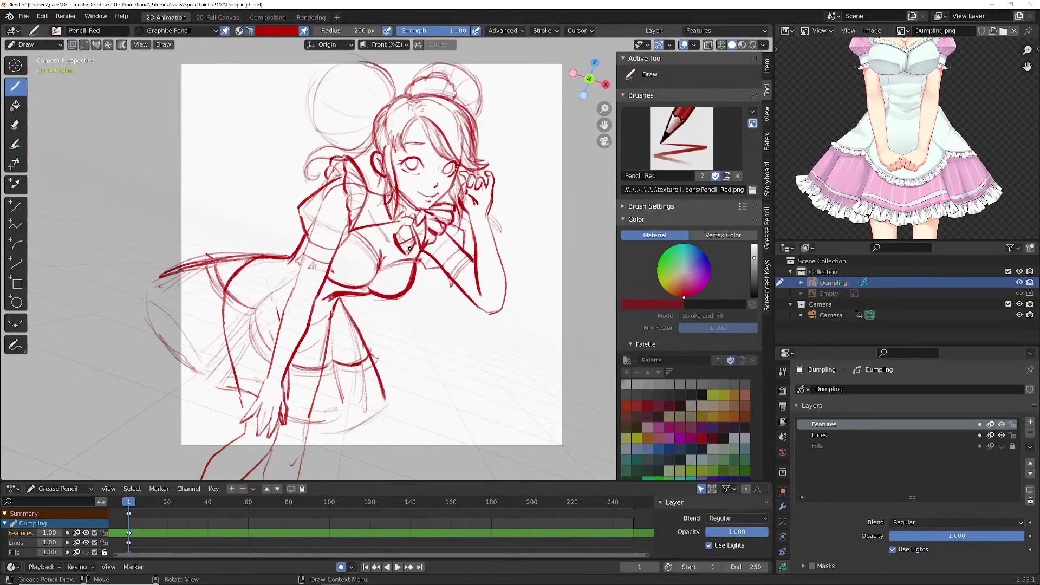
click(954, 435)
drag(977, 535, 932, 535)
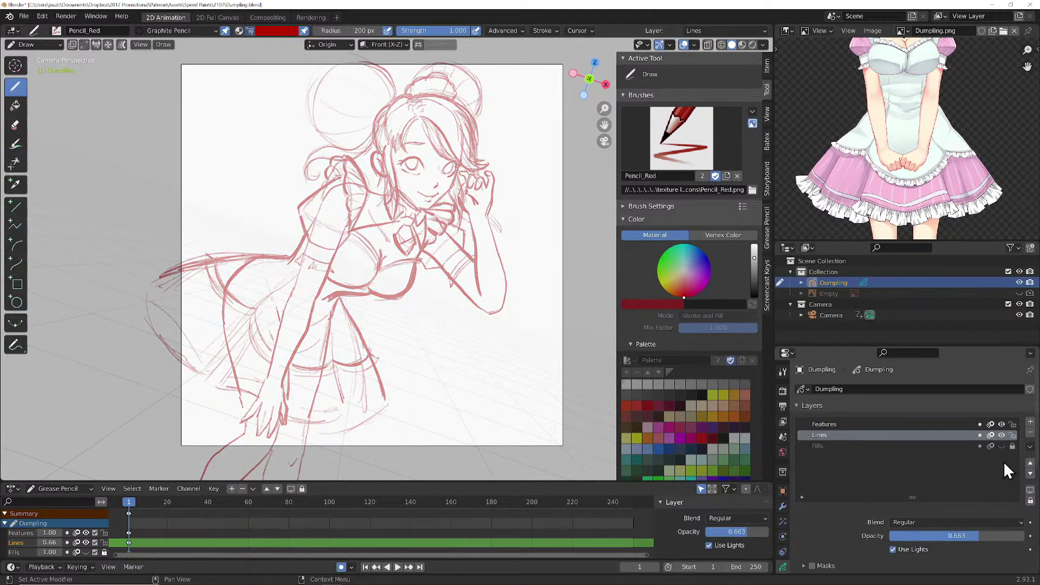
click(1012, 436)
- Rename the Features layer to RefinedPencils and save the file
double_click(822, 424)
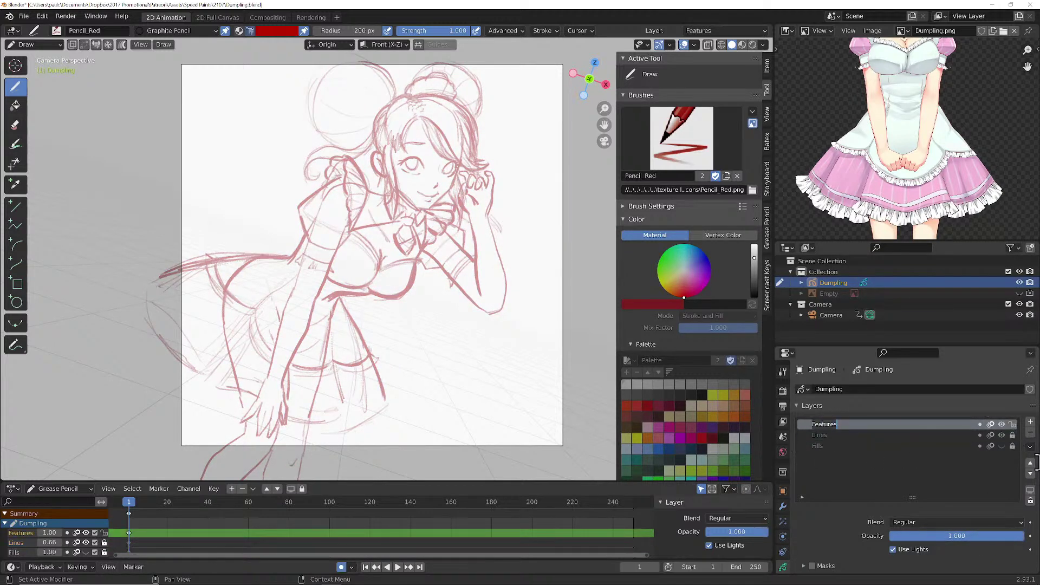
text(RefinedPencils)
key(Return)
key(ctrl+s)
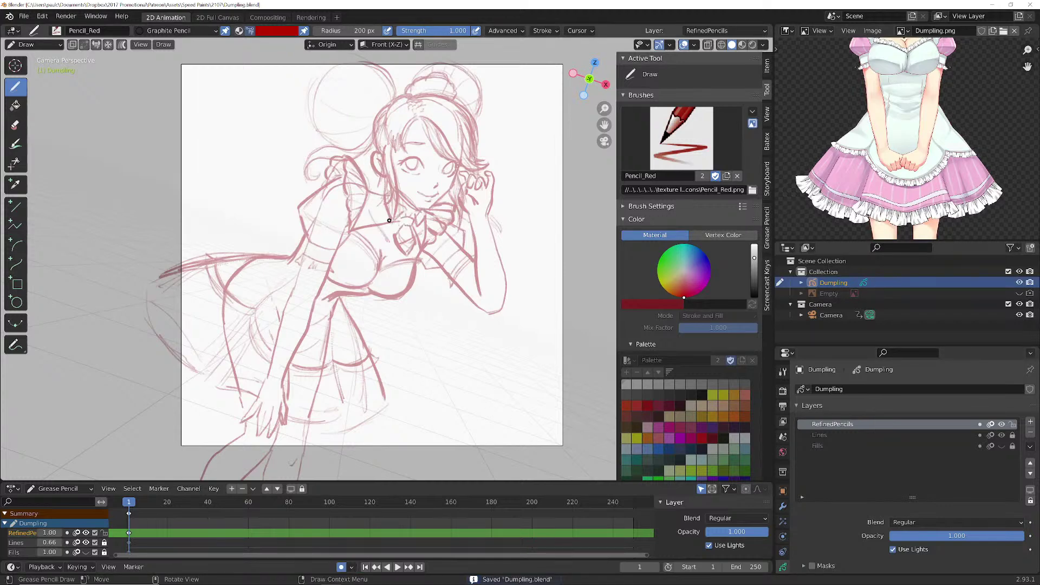
- Switch the viewport to the front orthographic view and hide the Camera collection
scroll(390, 217, up, 2)
scroll(379, 208, up, 1)
shift+middle_drag(345, 291, 349, 315)
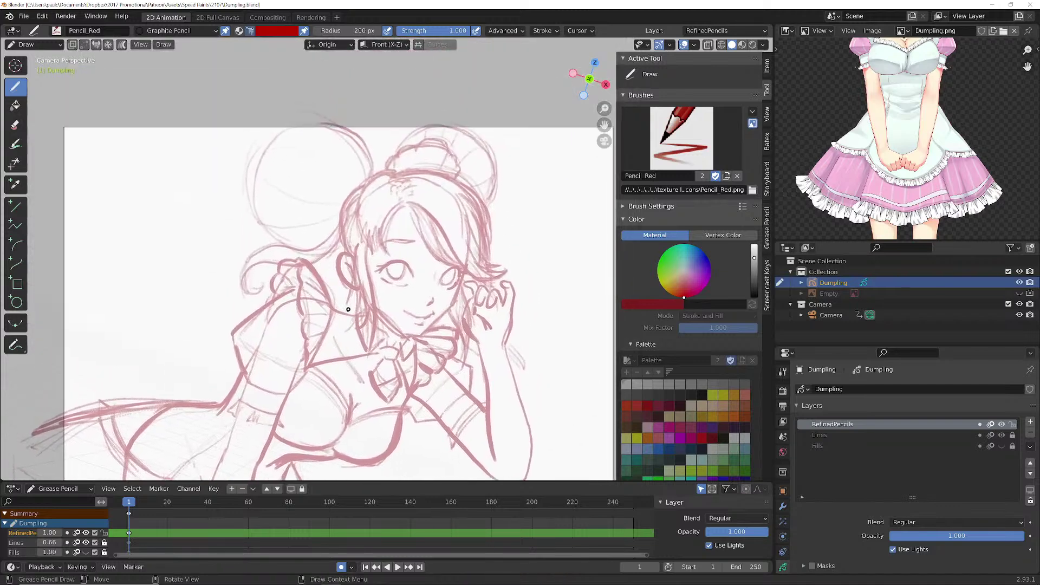
key(KP_1)
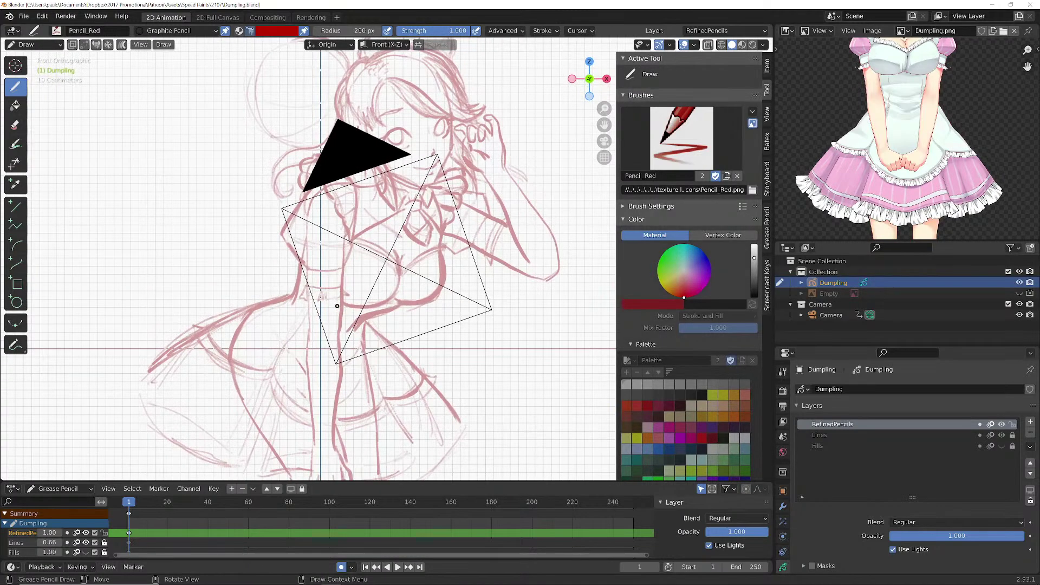
click(1019, 304)
click(1018, 304)
scroll(374, 204, up, 6)
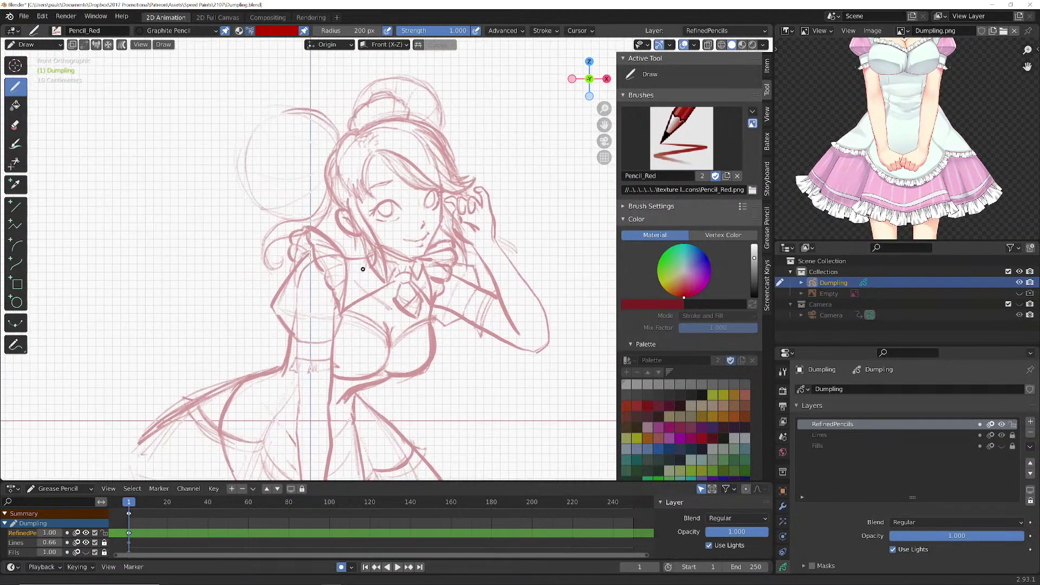
shift+middle_drag(334, 267, 295, 299)
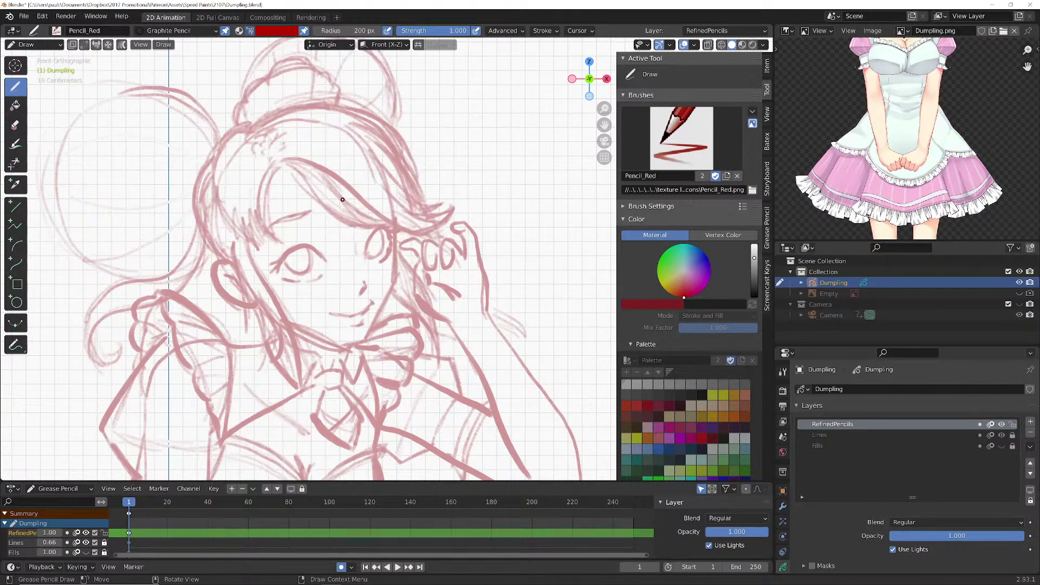
- Choose the Pencil Blue brush and trace the swept fringe and the strands framing the near side of the forehead
click(61, 30)
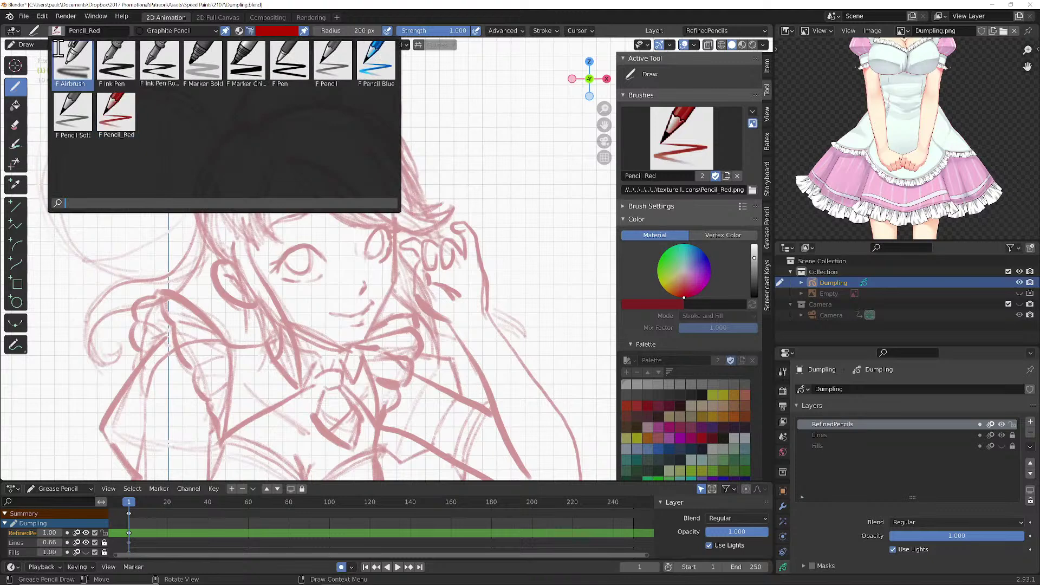
click(375, 66)
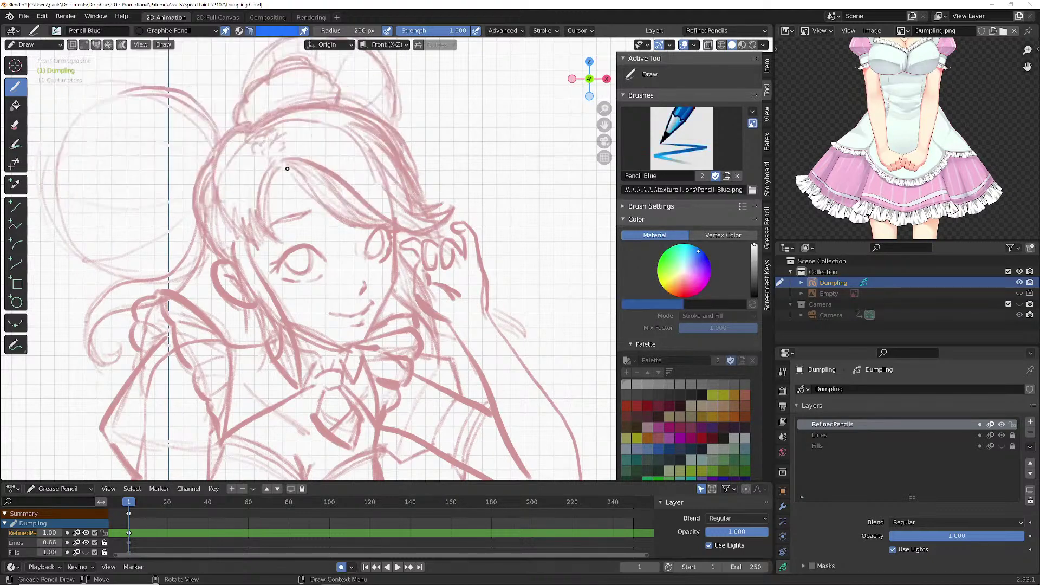
mouse_move(282, 161)
mouse_down()
mouse_move(310, 165)
mouse_move(407, 231)
mouse_move(442, 224)
mouse_up()
drag(281, 165, 383, 222)
mouse_move(275, 173)
mouse_down()
mouse_move(269, 227)
mouse_move(288, 252)
mouse_up()
drag(258, 214, 267, 251)
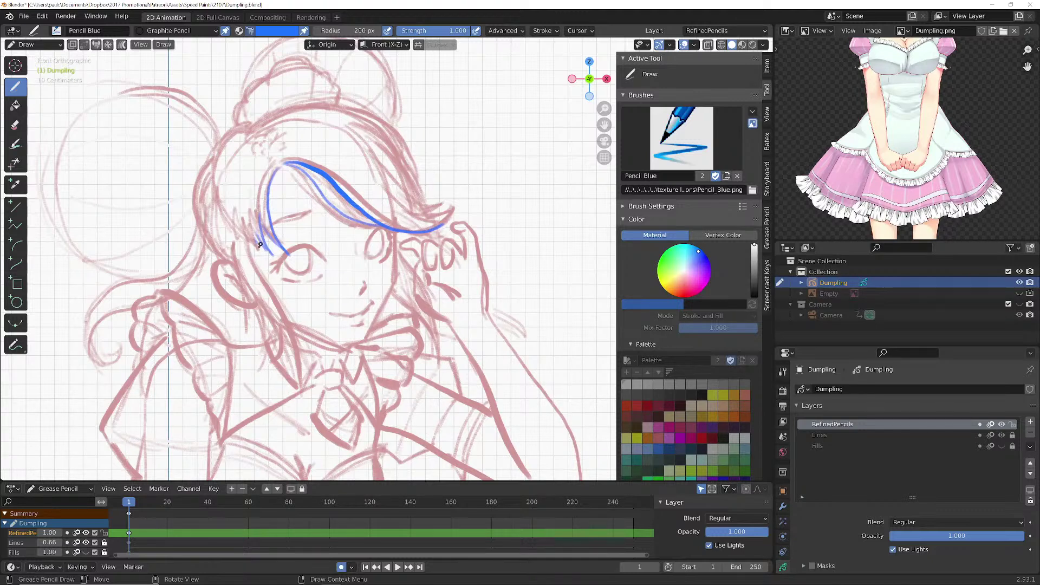
- Trace the crown of the head and the hair sweeping down to spiky tips beside the raised hand
mouse_move(268, 159)
mouse_down()
mouse_move(266, 137)
mouse_move(296, 107)
mouse_move(347, 110)
mouse_move(387, 149)
mouse_up()
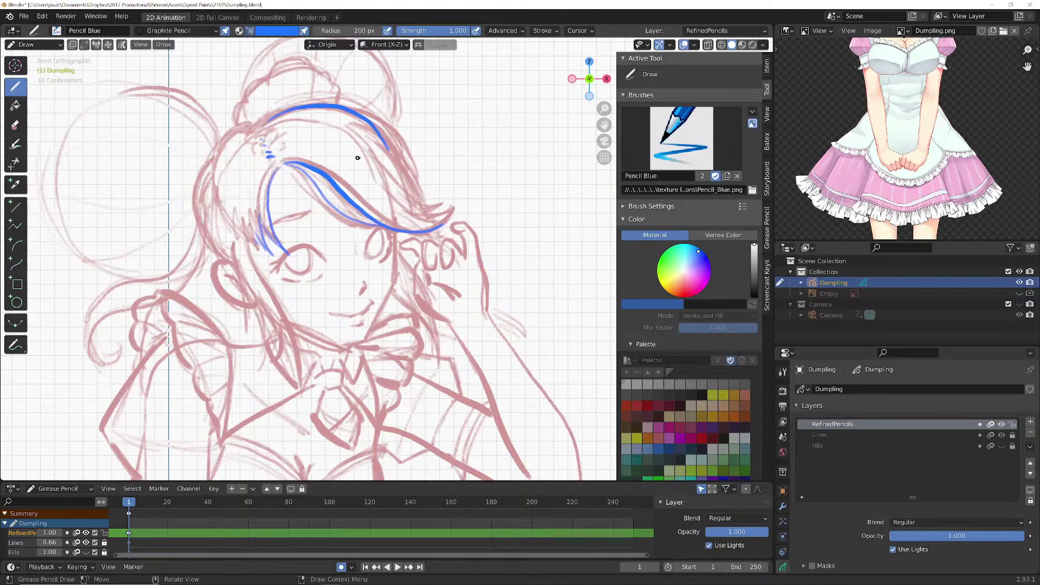
drag(320, 138, 451, 226)
mouse_move(353, 122)
mouse_down()
mouse_move(395, 154)
mouse_move(412, 190)
mouse_move(443, 201)
mouse_move(428, 206)
mouse_move(431, 222)
mouse_up()
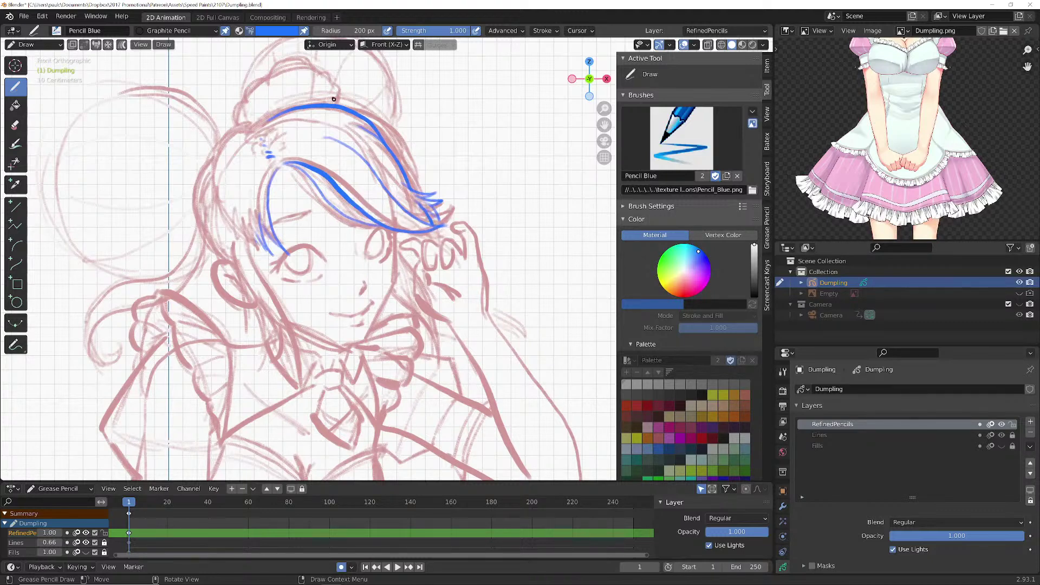
- Outline the scalloped maid headpiece and trace the near side of the hair with its spiky fringe ends
mouse_move(338, 104)
mouse_down()
mouse_move(339, 80)
mouse_move(318, 68)
mouse_up()
shift+middle_drag(315, 80, 339, 117)
mouse_move(336, 124)
mouse_down()
mouse_move(305, 108)
mouse_move(254, 162)
mouse_move(267, 190)
mouse_move(253, 171)
mouse_up()
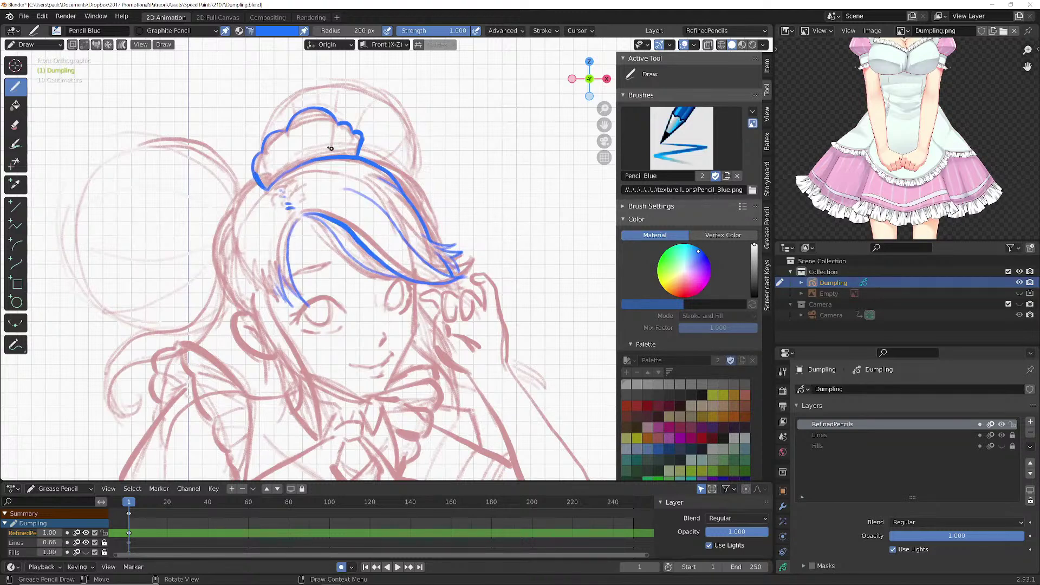
mouse_move(357, 154)
mouse_down()
mouse_move(294, 162)
mouse_move(265, 184)
mouse_move(283, 187)
mouse_move(250, 201)
mouse_move(233, 250)
mouse_move(288, 302)
mouse_move(256, 278)
mouse_move(259, 294)
mouse_move(251, 287)
mouse_up()
- Trace the back of the raised hand, the heel of the palm and the palm crease
scroll(340, 295, up, 1)
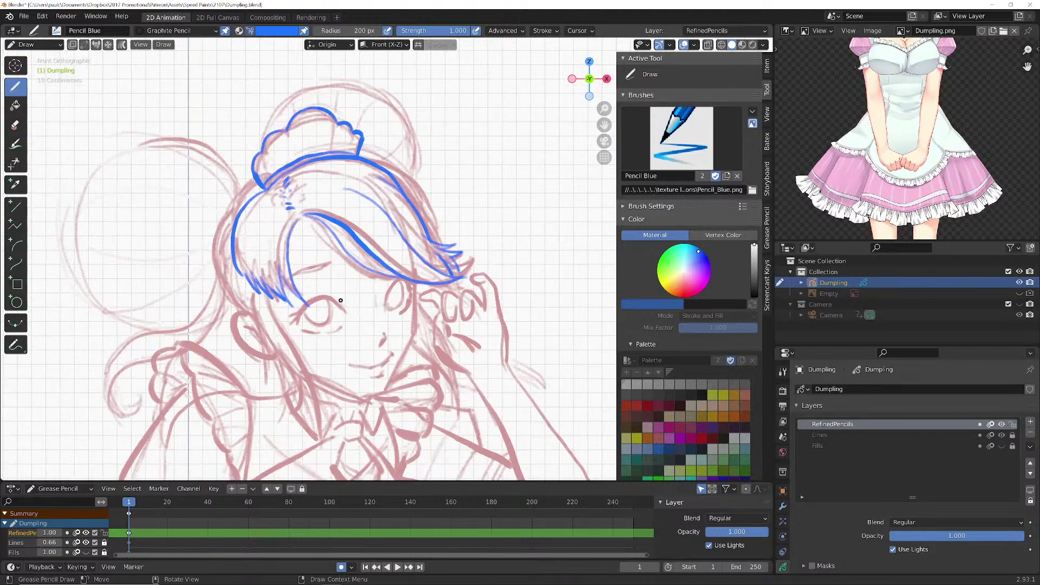
scroll(344, 297, up, 3)
shift+middle_drag(349, 303, 190, 128)
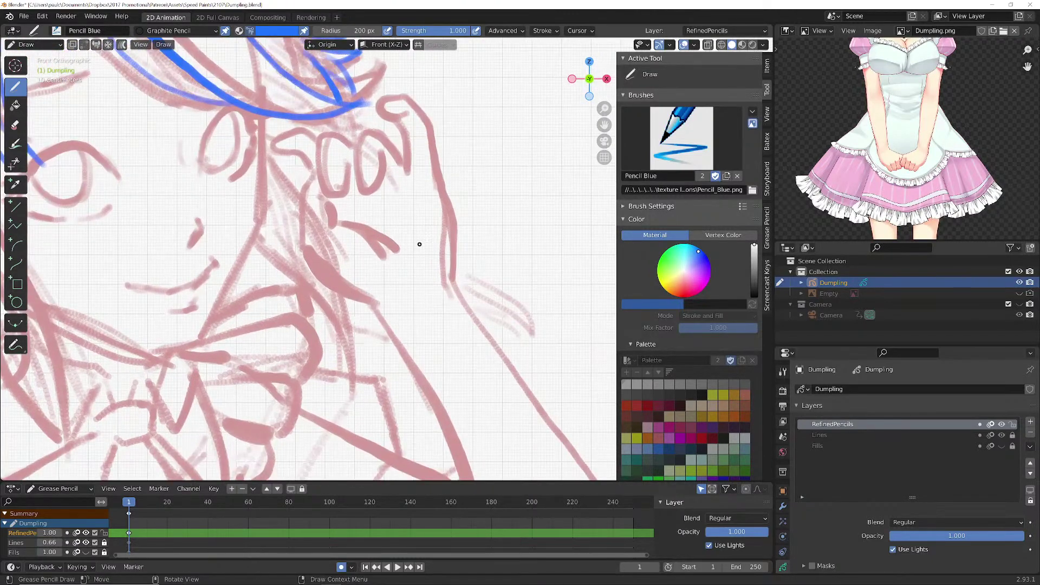
mouse_move(437, 166)
mouse_down()
mouse_move(450, 253)
mouse_move(426, 282)
mouse_move(381, 298)
mouse_move(347, 294)
mouse_move(305, 246)
mouse_move(380, 230)
mouse_move(398, 247)
mouse_up()
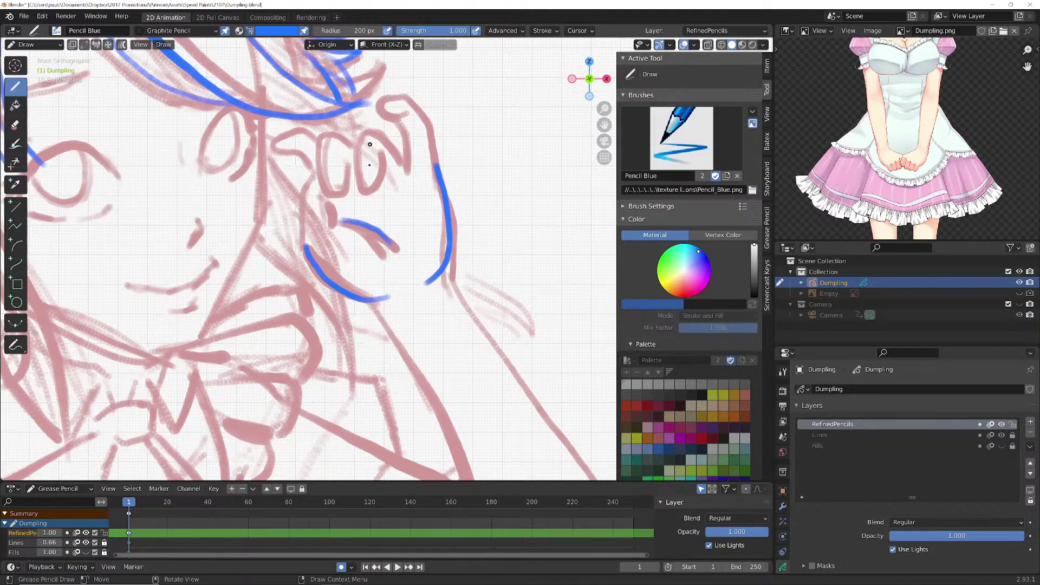
- Set the brush radius to 150 px and trace the raised hand's curled fingers
click(341, 32)
text(100)
key(Return)
click(352, 31)
text(150)
key(Return)
mouse_move(433, 127)
mouse_down()
mouse_move(436, 165)
mouse_move(411, 96)
mouse_move(381, 99)
mouse_move(383, 114)
mouse_move(378, 99)
mouse_move(407, 131)
mouse_move(405, 165)
mouse_move(382, 129)
mouse_move(366, 132)
mouse_move(358, 172)
mouse_move(372, 186)
mouse_move(383, 168)
mouse_up()
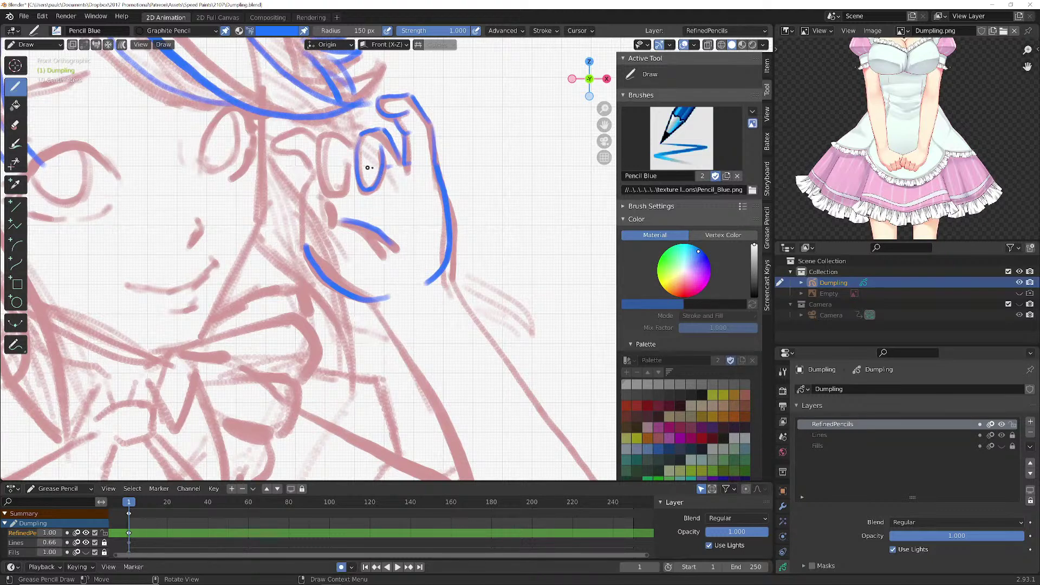
mouse_move(353, 146)
mouse_down()
mouse_move(323, 143)
mouse_move(330, 193)
mouse_move(348, 155)
mouse_up()
mouse_move(321, 143)
mouse_down()
mouse_move(306, 134)
mouse_move(265, 147)
mouse_up()
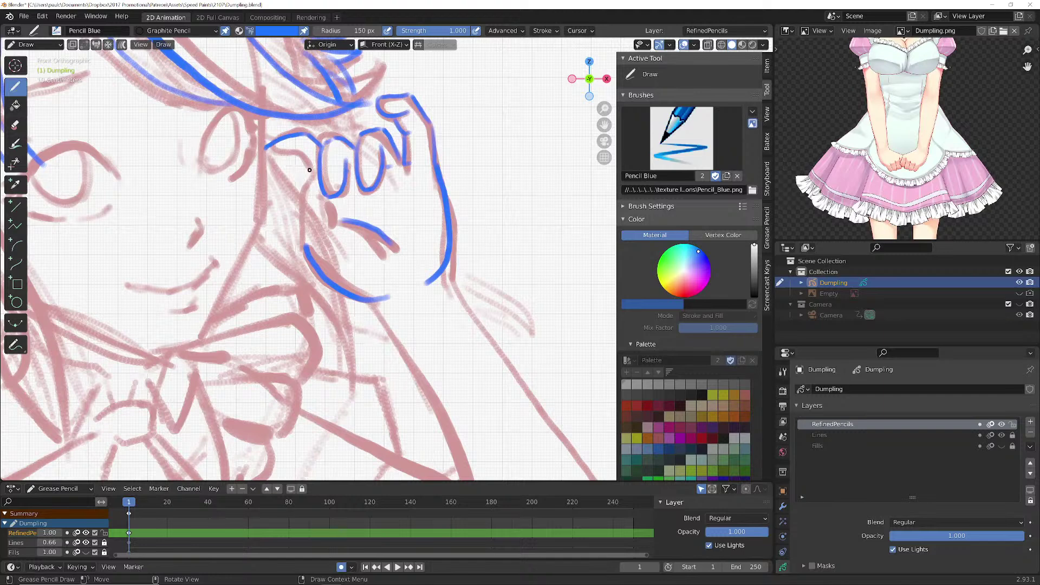
- Complete the raised hand with the foremost fingertip, the side of the palm and the line joining its crease
mouse_move(312, 174)
mouse_down()
mouse_move(297, 199)
mouse_move(305, 245)
mouse_up()
drag(324, 202, 336, 213)
mouse_move(307, 179)
mouse_down()
mouse_move(298, 158)
mouse_move(267, 148)
mouse_move(308, 174)
mouse_up()
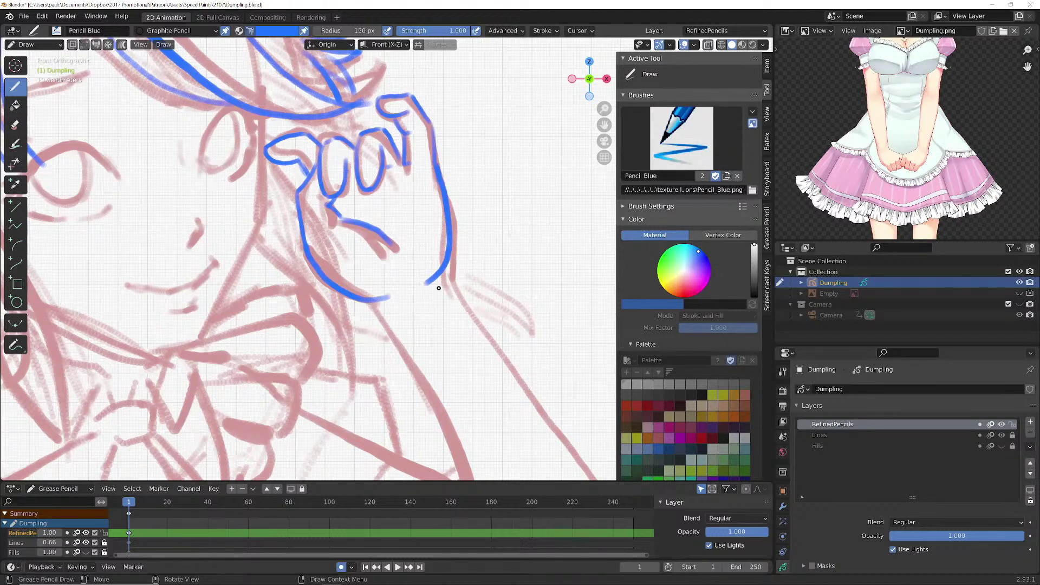
- Trace both edges of the raised forearm from the wrist down to the elbow
scroll(438, 285, down, 2)
shift+middle_drag(425, 295, 399, 190)
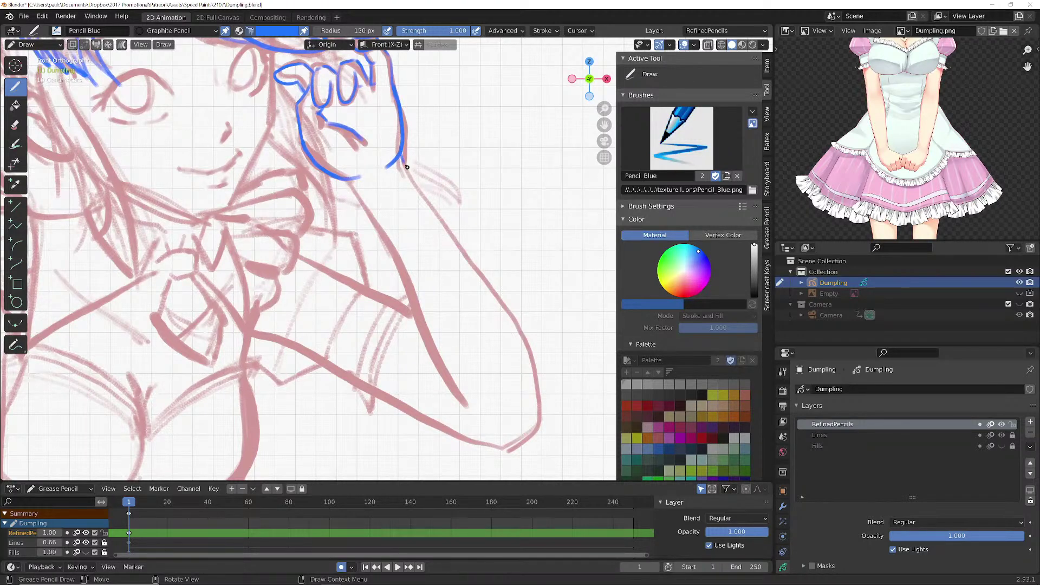
drag(346, 179, 463, 409)
mouse_move(403, 159)
mouse_down()
mouse_move(534, 390)
mouse_move(536, 436)
mouse_up()
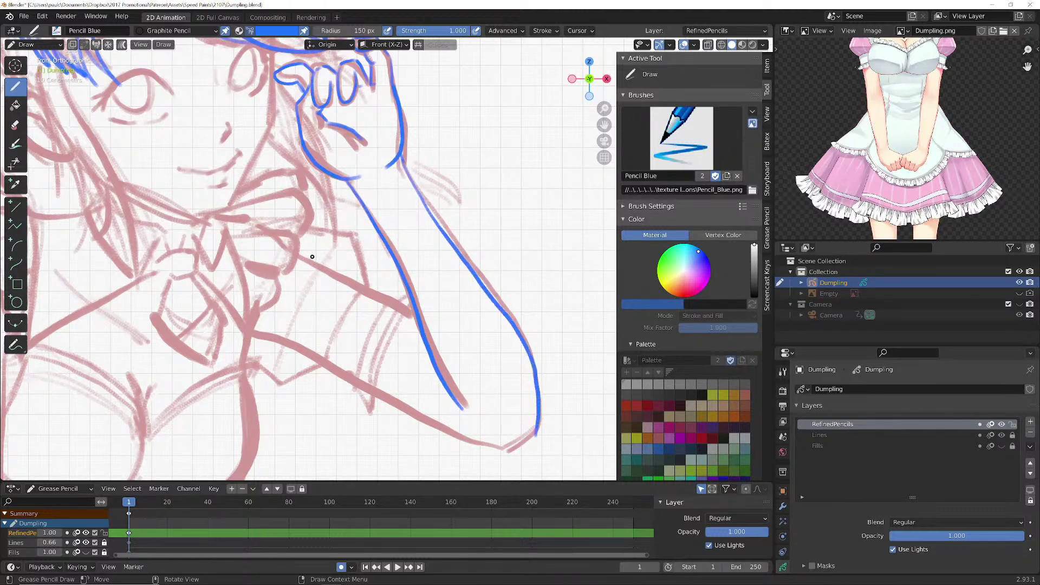
- Draw the sleeve cuff band around the raised arm with a gathered ruffle along its edge
mouse_move(387, 300)
mouse_down()
mouse_move(405, 291)
mouse_move(388, 347)
mouse_move(378, 347)
mouse_up()
drag(404, 294, 356, 383)
drag(389, 302, 369, 289)
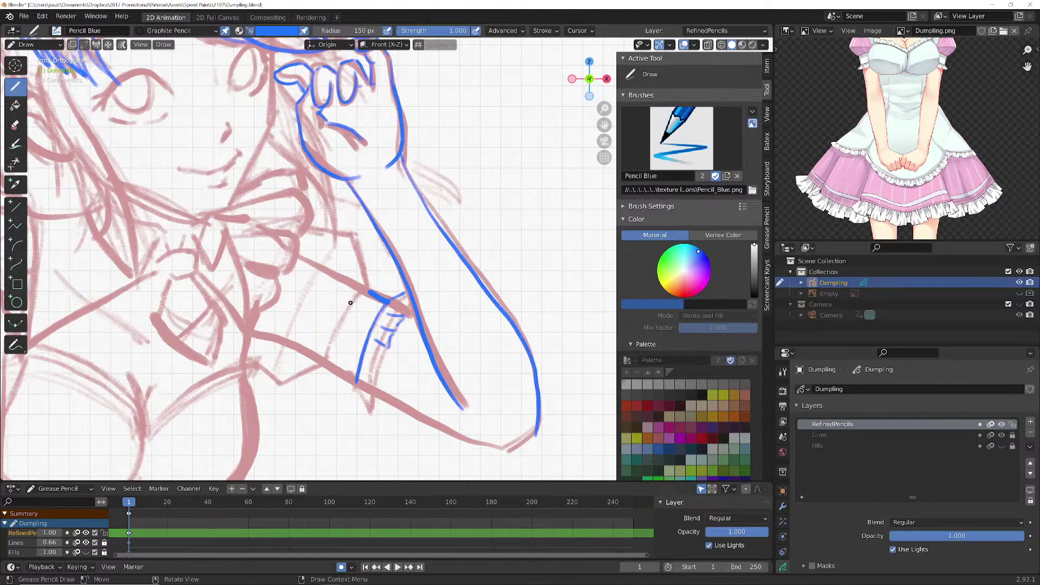
mouse_move(369, 289)
mouse_down()
mouse_move(340, 320)
mouse_move(326, 362)
mouse_move(368, 411)
mouse_up()
mouse_move(369, 407)
mouse_down()
mouse_move(382, 355)
mouse_move(369, 354)
mouse_up()
drag(377, 370, 366, 361)
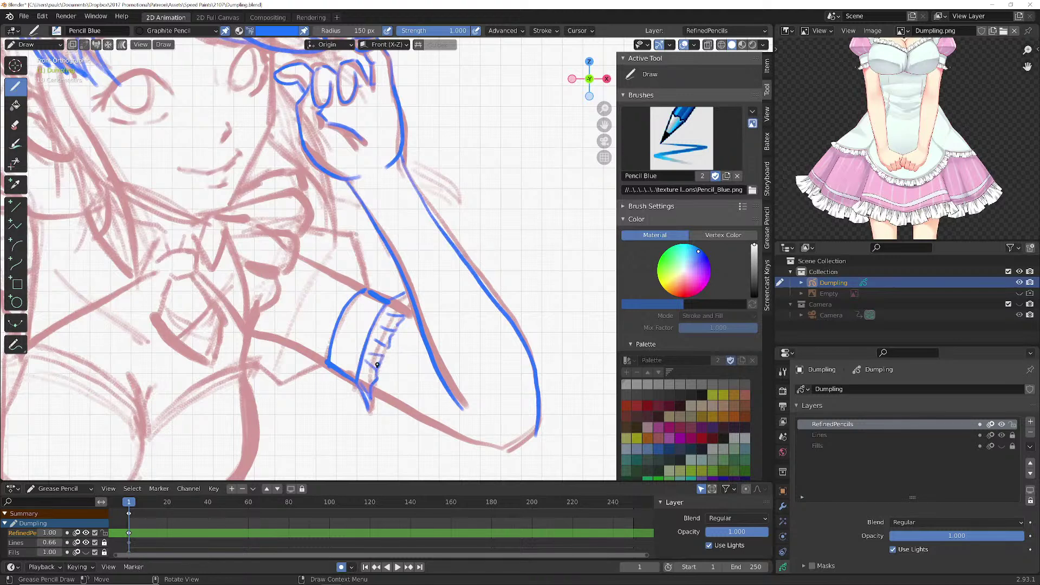
drag(407, 294, 415, 314)
- Trace the bent elbow, the underside of the upper arm and the sleeve's lower edge beyond the cuff
mouse_move(529, 439)
mouse_down()
mouse_move(501, 454)
mouse_move(478, 443)
mouse_up()
mouse_move(368, 392)
mouse_down()
mouse_move(501, 458)
mouse_move(465, 445)
mouse_up()
drag(325, 364, 284, 381)
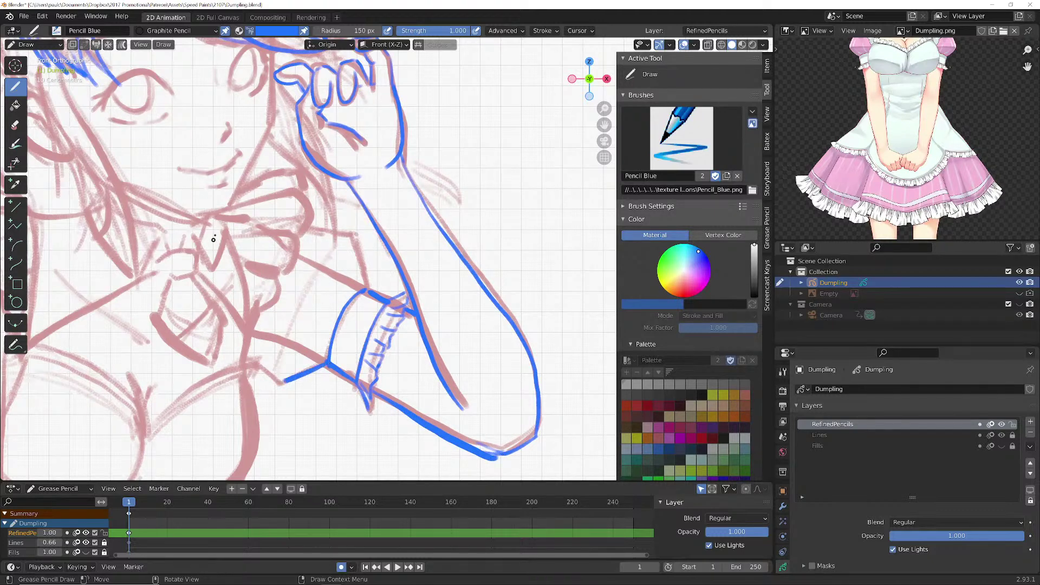
- Trace the far edge of the face from the fringe down the cheek to the chin
scroll(263, 261, down, 3)
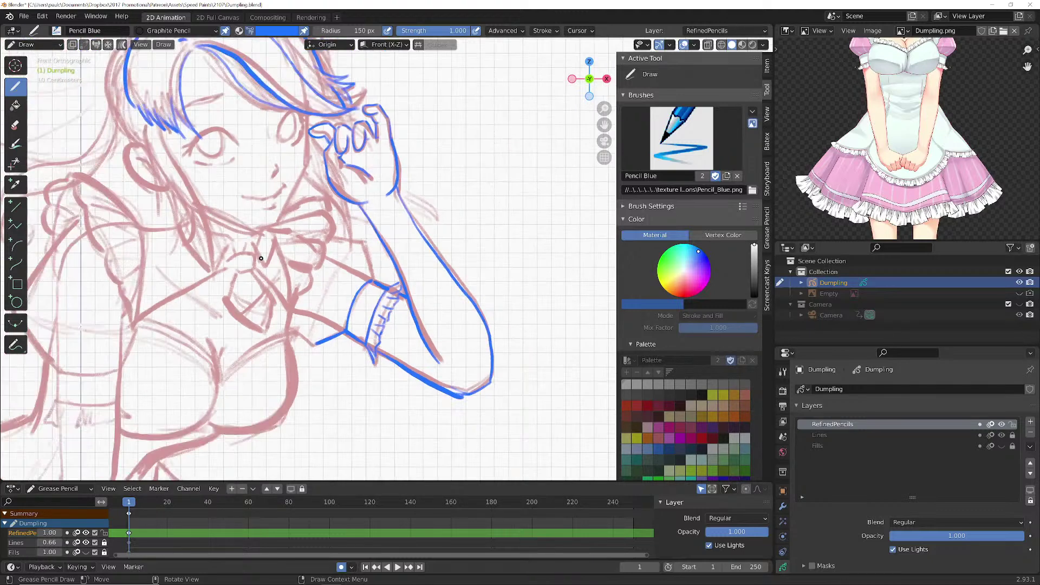
mouse_move(242, 247)
shift+middle_down()
mouse_move(258, 275)
mouse_move(350, 307)
shift+middle_up()
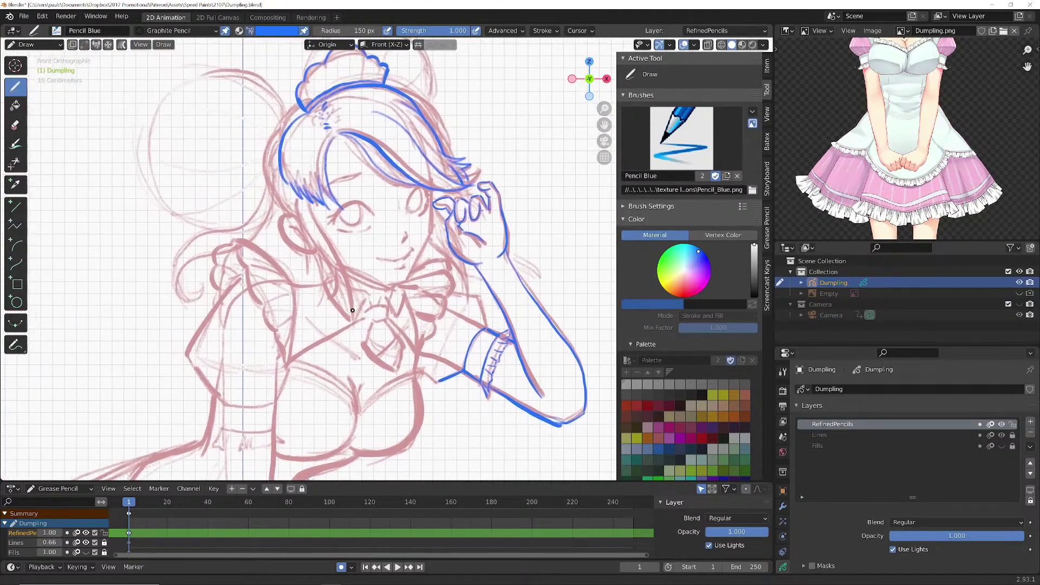
scroll(350, 307, up, 1)
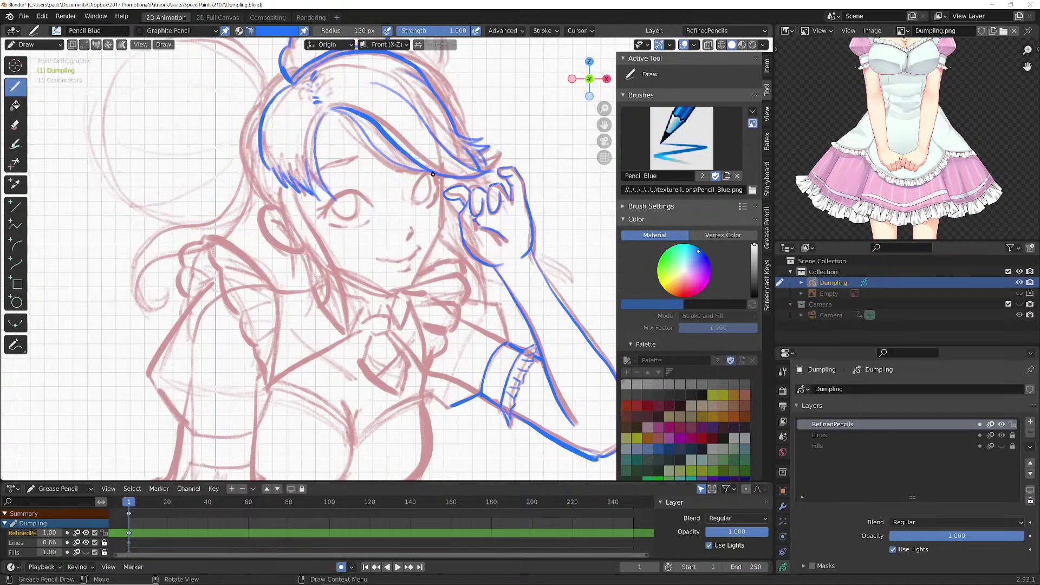
mouse_move(443, 181)
mouse_down()
mouse_move(443, 225)
mouse_move(415, 280)
mouse_up()
- Trace the near eyebrow and the curved upper lash line of the near eye
scroll(379, 267, up, 1)
scroll(374, 263, up, 2)
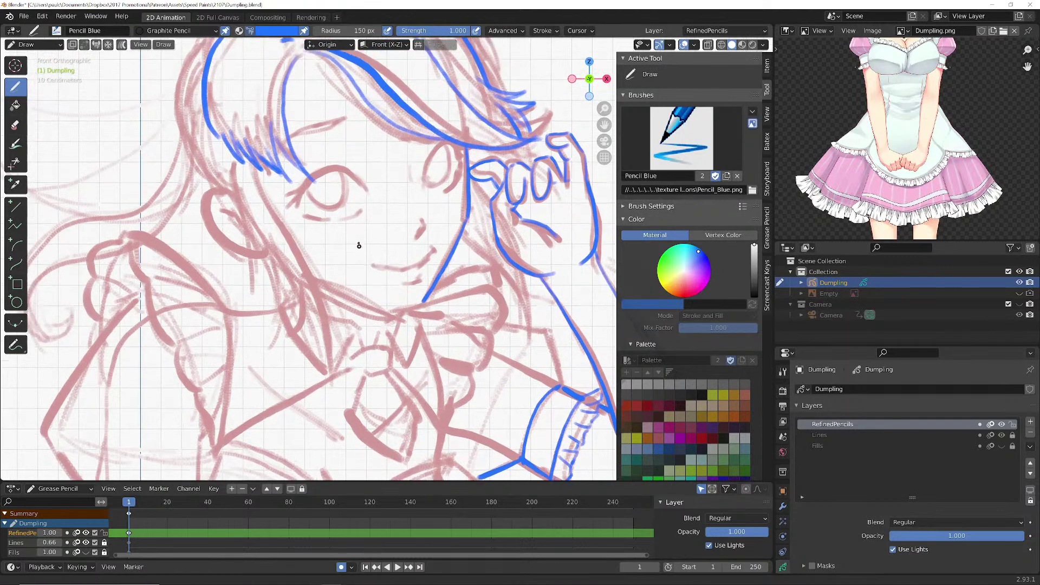
shift+middle_drag(360, 237, 353, 275)
drag(338, 148, 285, 174)
mouse_move(359, 220)
mouse_down()
mouse_move(327, 200)
mouse_move(291, 231)
mouse_up()
drag(339, 200, 297, 222)
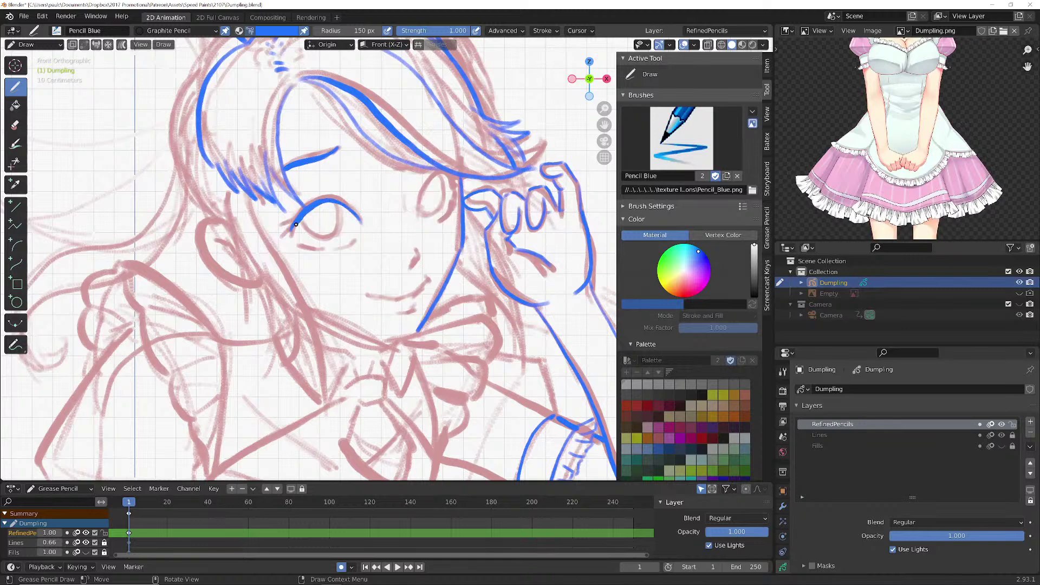
- Bring the reference image's face into view, add the near eyelid crease and trace the far eye's lash line and iris
middle_drag(882, 88, 880, 219)
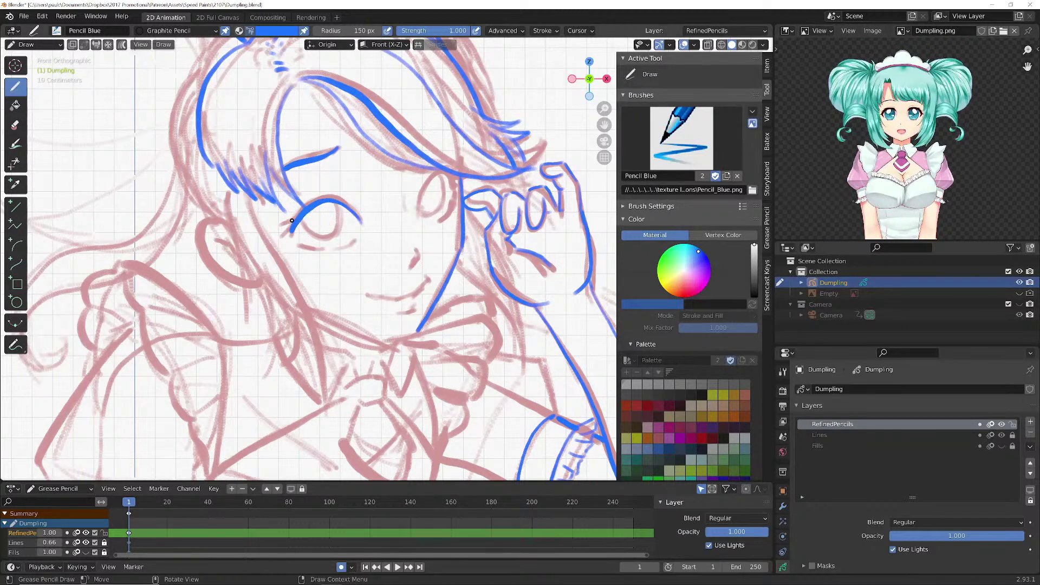
drag(335, 191, 310, 192)
drag(435, 172, 415, 221)
mouse_move(437, 172)
mouse_down()
mouse_move(424, 185)
mouse_move(455, 185)
mouse_move(441, 215)
mouse_up()
mouse_move(442, 175)
mouse_down()
mouse_move(437, 214)
mouse_move(421, 211)
mouse_up()
- Trace the near eye's iris, undo the first attempt, and redraw the iris with the lower lid line
mouse_move(335, 204)
mouse_down()
mouse_move(328, 238)
mouse_move(312, 242)
mouse_move(337, 209)
mouse_move(338, 222)
mouse_move(313, 241)
mouse_move(304, 219)
mouse_up()
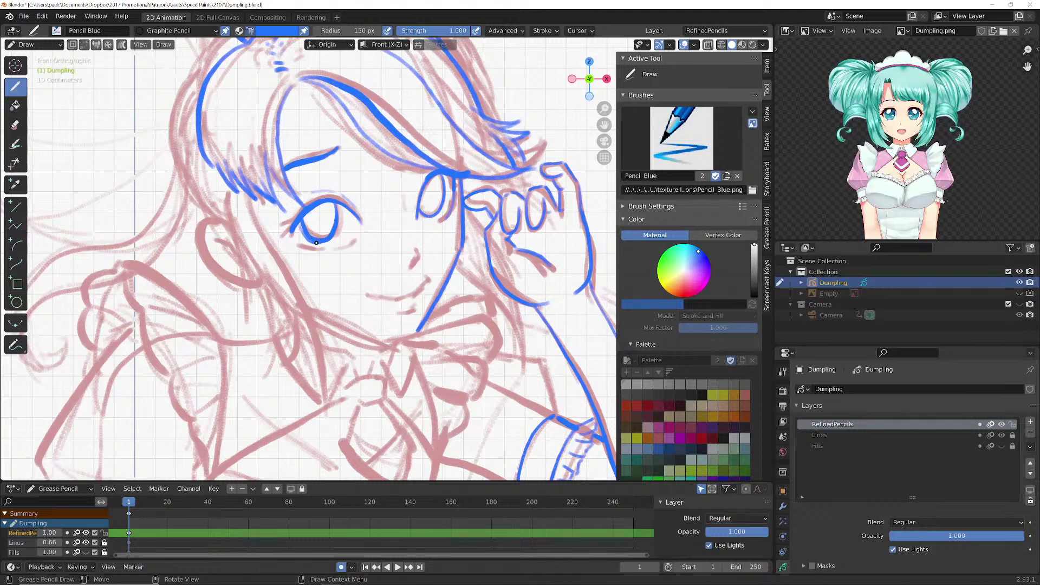
key(ctrl+z)
key(ctrl+z)
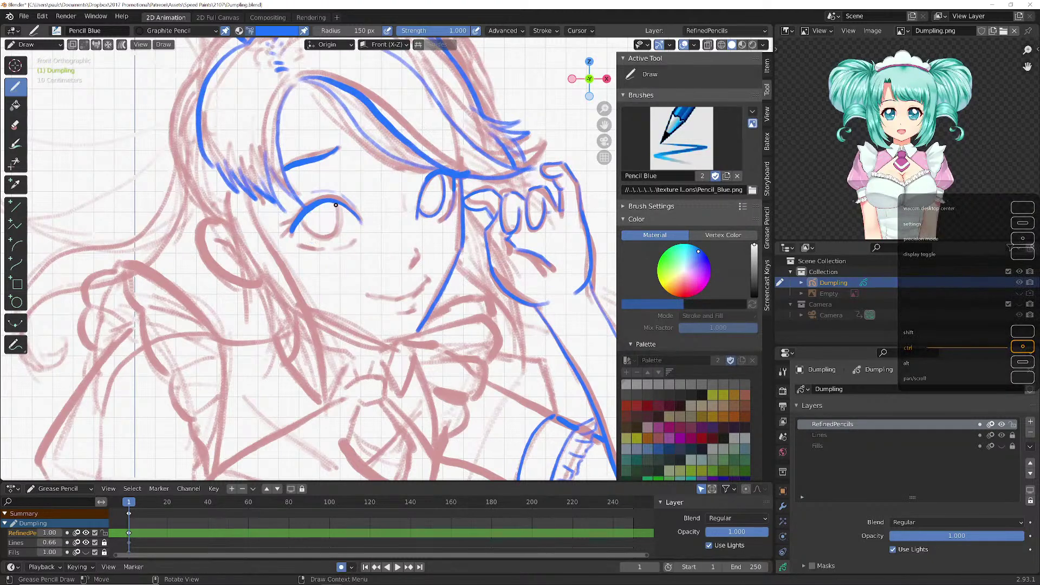
mouse_move(336, 207)
mouse_down()
mouse_move(329, 236)
mouse_move(310, 224)
mouse_move(331, 239)
mouse_move(336, 215)
mouse_move(340, 246)
mouse_move(323, 250)
mouse_up()
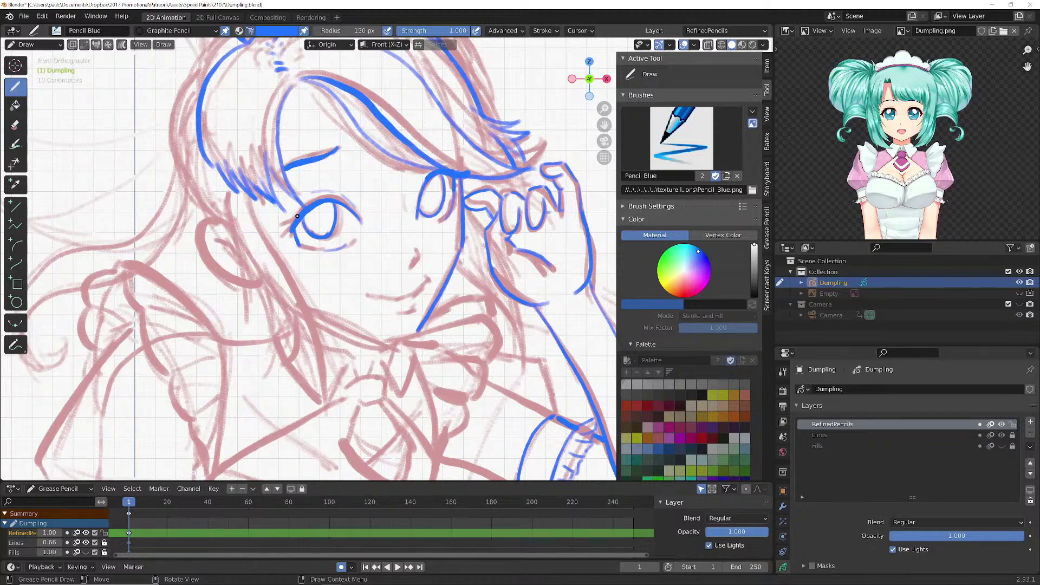
- Add lashes and the lower lid to the near eye, and trace the nose, smiling mouth and short line beneath the lips
drag(306, 207, 290, 212)
drag(349, 245, 300, 244)
mouse_move(429, 279)
mouse_down()
mouse_move(398, 298)
mouse_move(368, 295)
mouse_up()
drag(414, 248, 411, 265)
drag(414, 309, 398, 313)
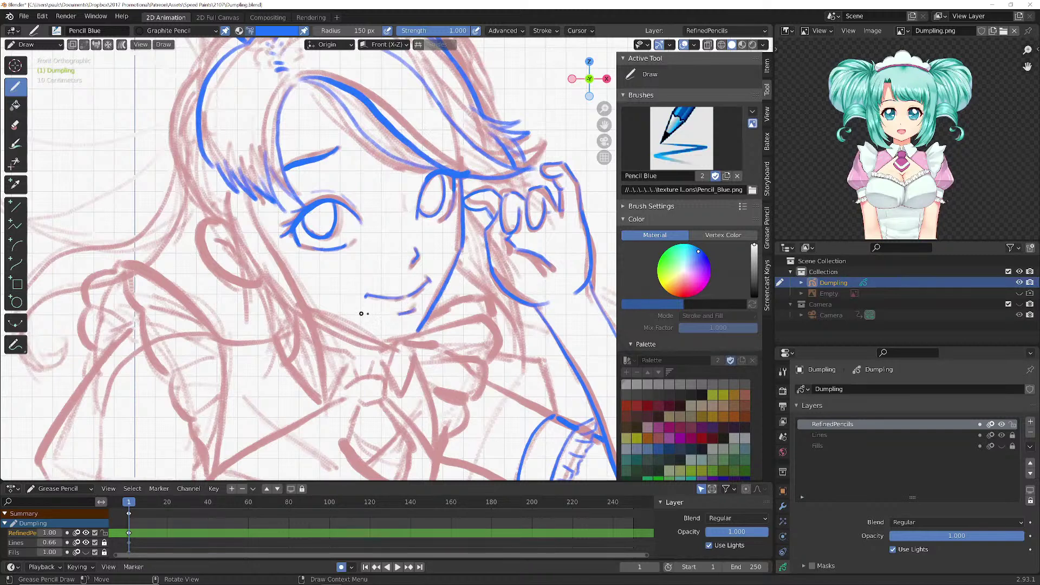
- Trace the pointed hair lock that hangs between the near eye and the ear, down to its tip
mouse_move(258, 201)
mouse_down()
mouse_move(323, 403)
mouse_move(295, 344)
mouse_up()
drag(320, 398, 290, 360)
drag(231, 220, 300, 368)
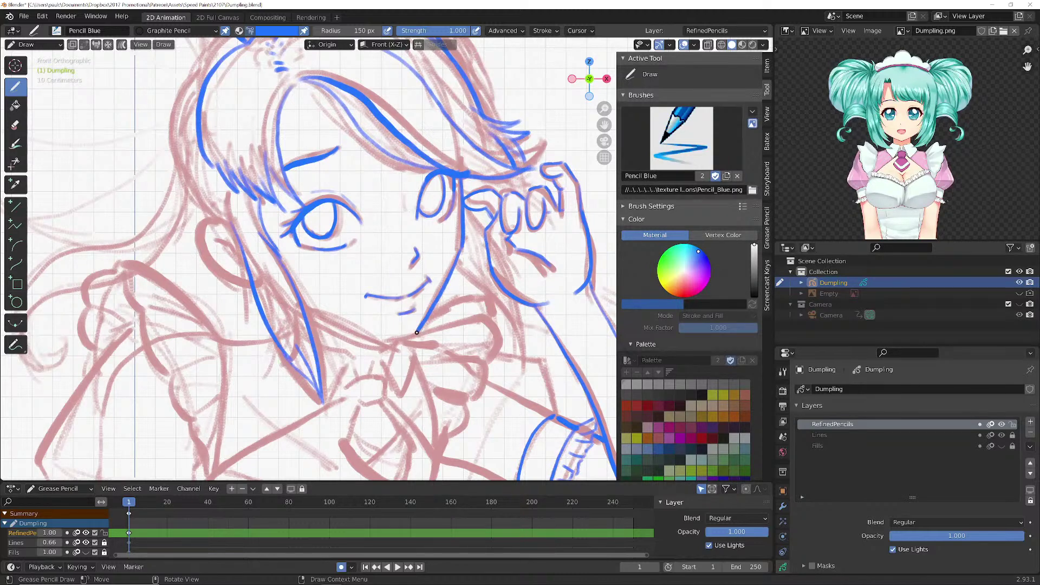
- Trace the jawline from the chin to the side hair lock, and outline the near ear with its inner fold
mouse_move(417, 332)
mouse_down()
mouse_move(376, 341)
mouse_move(302, 302)
mouse_up()
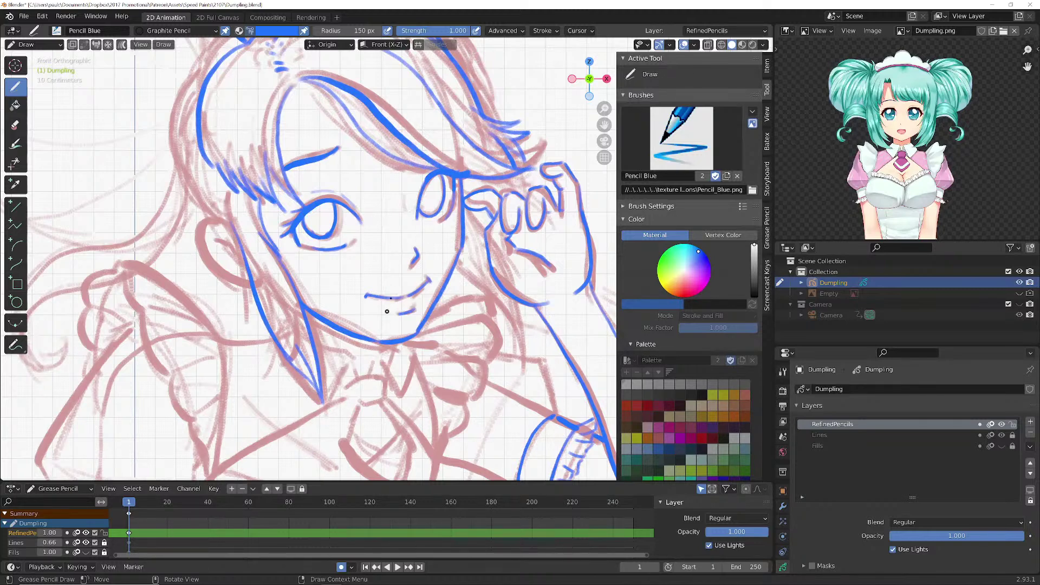
mouse_move(233, 237)
mouse_down()
mouse_move(208, 217)
mouse_move(195, 241)
mouse_move(211, 269)
mouse_move(249, 275)
mouse_up()
drag(212, 239, 240, 264)
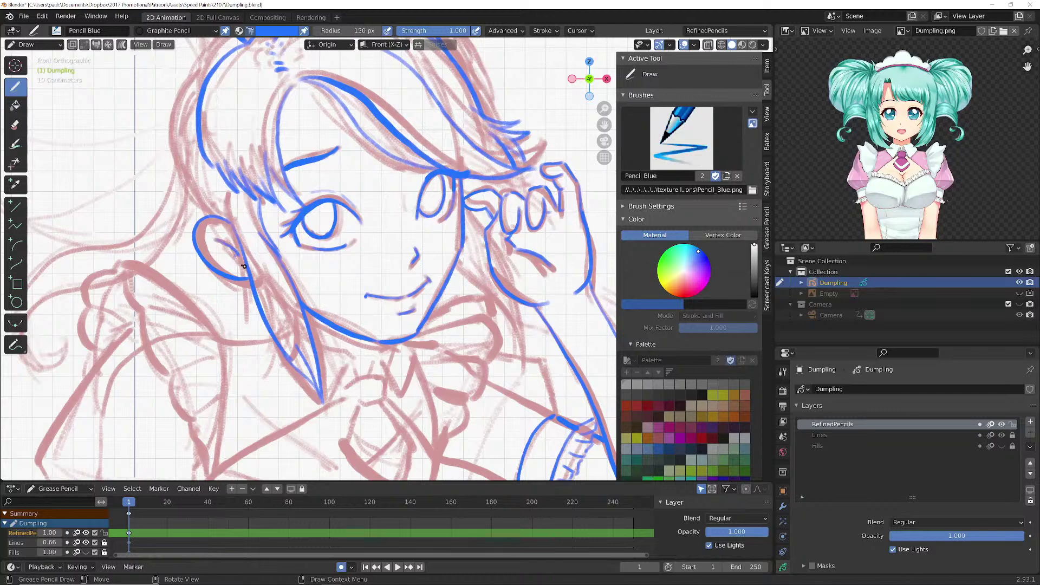
- Trace the outer edge of the hair from the headdress down behind the ear
scroll(267, 280, down, 4)
shift+middle_drag(275, 274, 284, 306)
scroll(275, 291, up, 2)
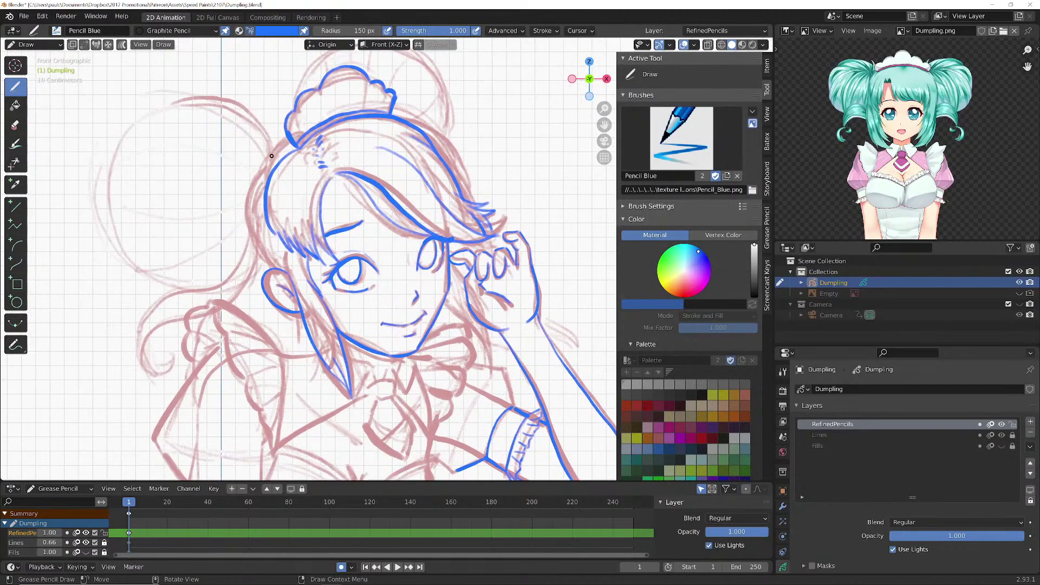
mouse_move(280, 147)
mouse_down()
mouse_move(255, 201)
mouse_move(266, 254)
mouse_move(294, 285)
mouse_up()
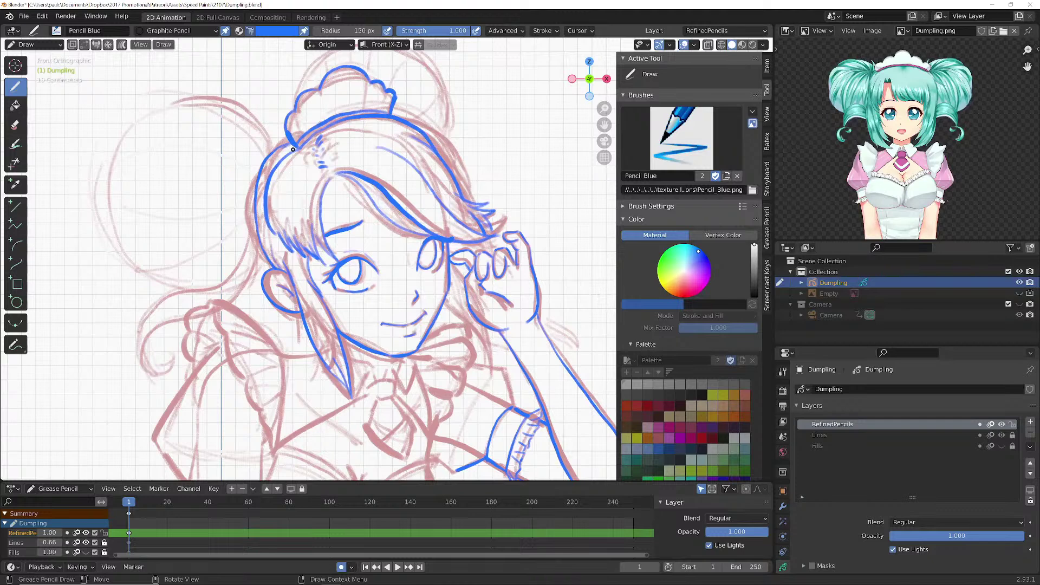
- Outline the near round hair bun and the curled lock that hangs below it
mouse_move(269, 140)
mouse_down()
mouse_move(224, 97)
mouse_move(145, 120)
mouse_move(117, 159)
mouse_up()
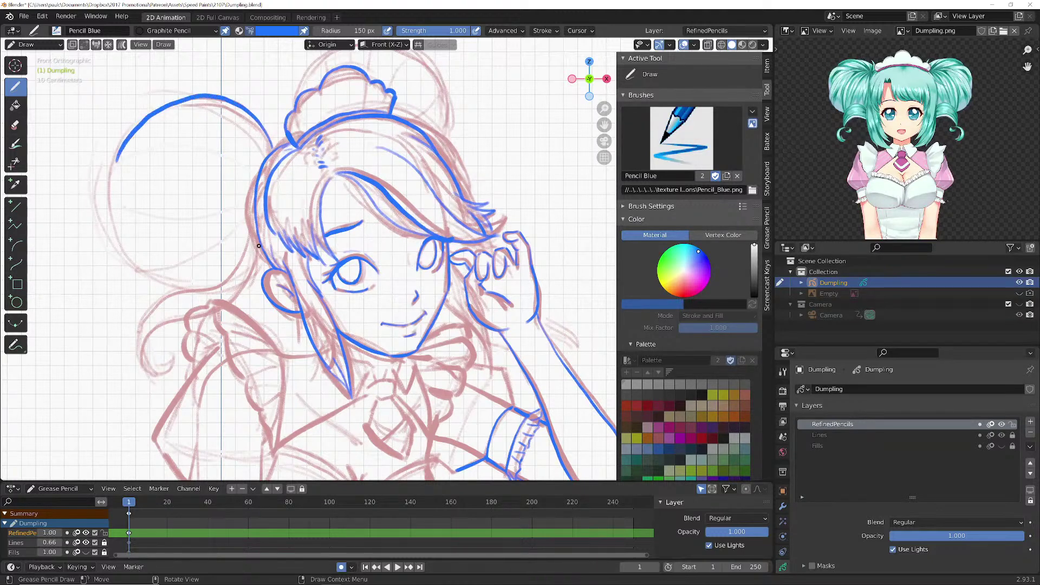
mouse_move(251, 190)
mouse_down()
mouse_move(247, 246)
mouse_move(119, 348)
mouse_up()
mouse_move(256, 234)
mouse_down()
mouse_move(251, 268)
mouse_move(143, 337)
mouse_move(152, 366)
mouse_move(126, 364)
mouse_move(162, 370)
mouse_move(152, 349)
mouse_move(148, 366)
mouse_up()
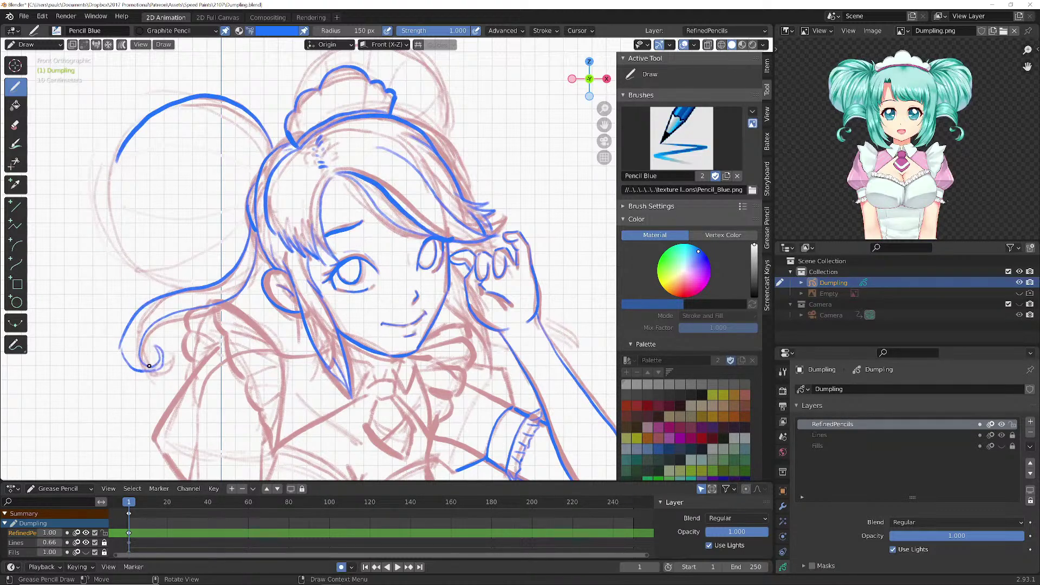
mouse_move(239, 254)
mouse_down()
mouse_move(222, 278)
mouse_move(136, 286)
mouse_move(121, 238)
mouse_up()
mouse_move(116, 157)
mouse_down()
mouse_move(111, 197)
mouse_move(126, 259)
mouse_up()
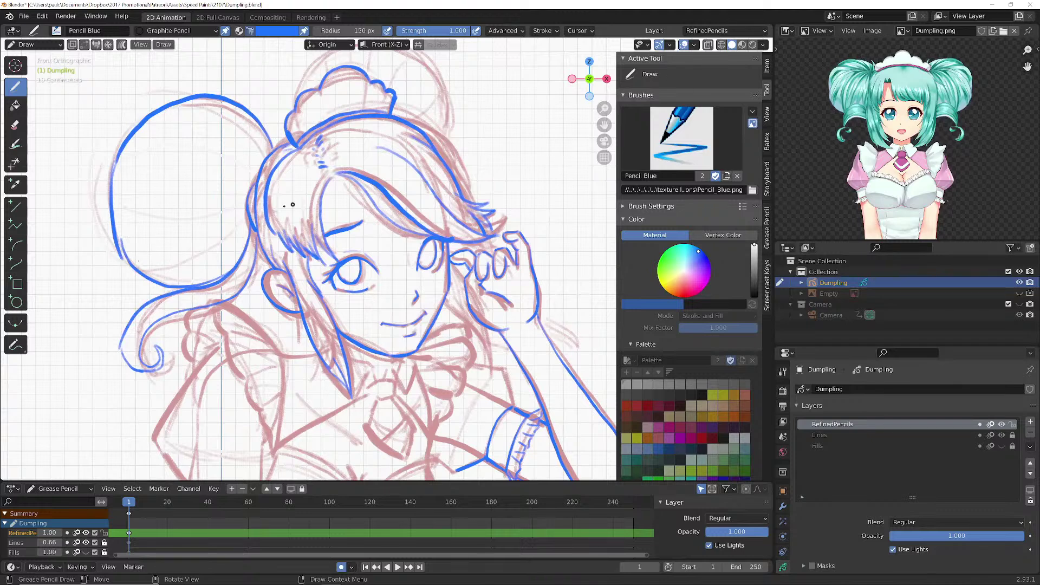
- Outline the far hair bun behind the frilled headdress and add strand lines inside it
mouse_move(358, 224)
shift+middle_down()
mouse_move(338, 284)
mouse_move(319, 275)
shift+middle_up()
mouse_move(269, 170)
mouse_down()
mouse_move(296, 124)
mouse_move(355, 113)
mouse_move(405, 142)
mouse_move(418, 191)
mouse_move(403, 220)
mouse_up()
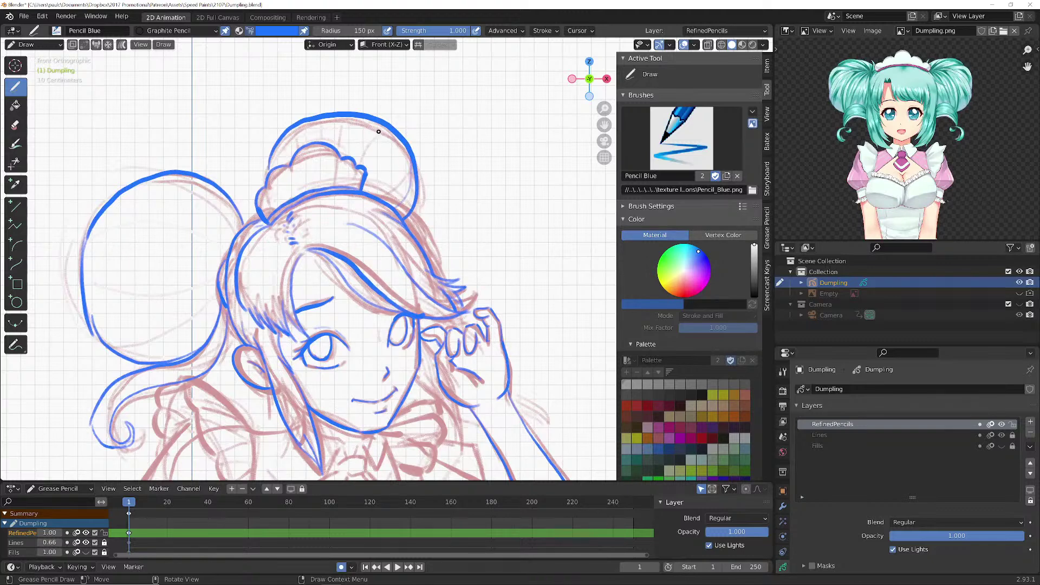
drag(389, 135, 378, 196)
mouse_move(339, 117)
mouse_down()
mouse_move(336, 141)
mouse_move(280, 156)
mouse_up()
- Draw curved strand lines across the near hair bun to show its round volume
mouse_move(231, 239)
mouse_down()
mouse_move(205, 193)
mouse_move(158, 181)
mouse_up()
mouse_move(227, 250)
mouse_down()
mouse_move(191, 220)
mouse_move(102, 225)
mouse_up()
drag(205, 288, 87, 307)
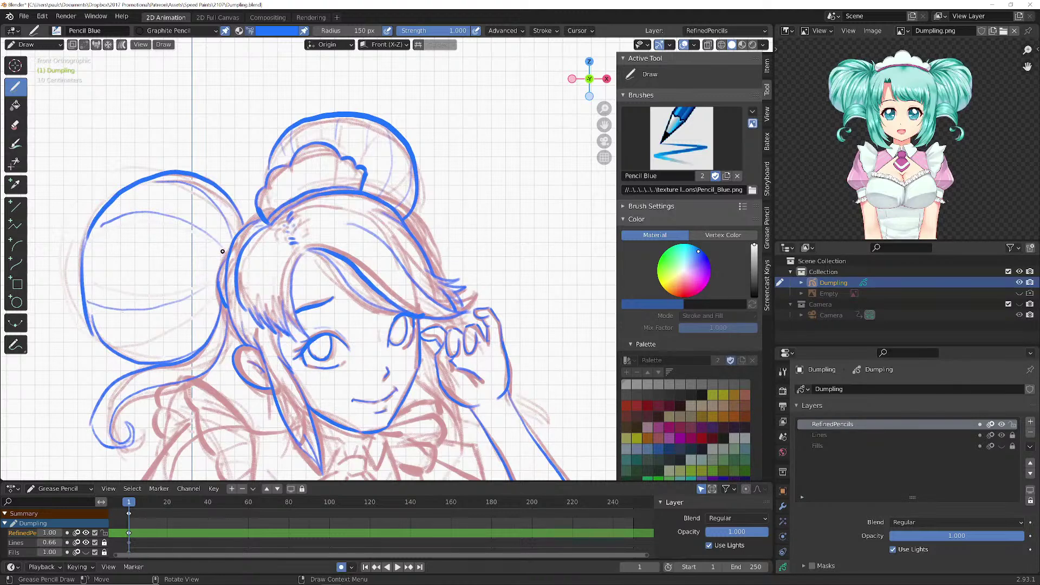
mouse_move(216, 243)
mouse_down()
mouse_move(165, 232)
mouse_move(84, 247)
mouse_up()
mouse_move(195, 245)
mouse_down()
mouse_move(94, 277)
mouse_move(133, 263)
mouse_move(89, 257)
mouse_up()
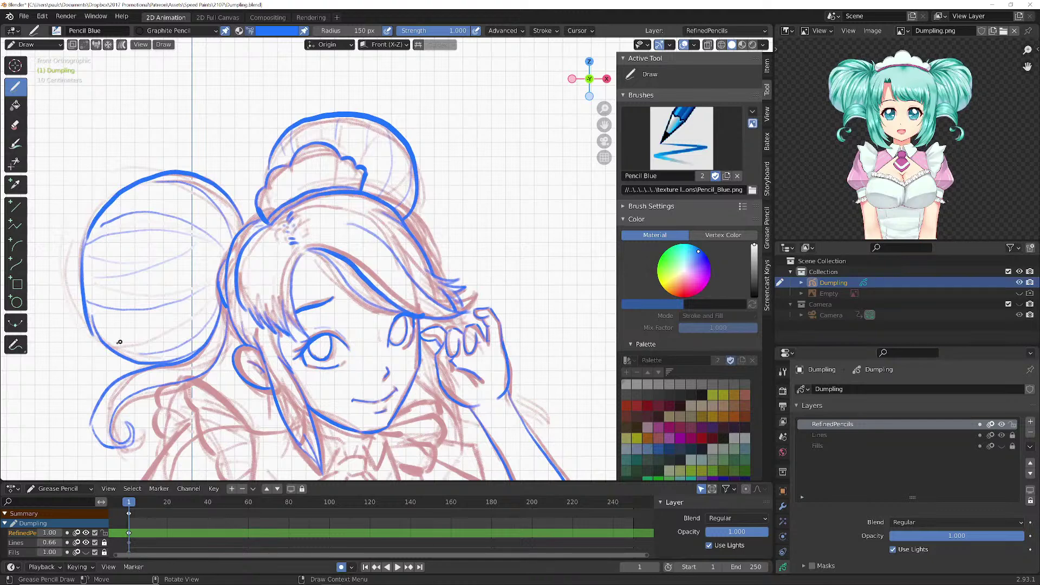
drag(91, 313, 156, 345)
drag(199, 318, 160, 340)
- Trace the pointed shirt collar and the tie knot under the chin
mouse_move(363, 340)
shift+middle_down()
mouse_move(376, 315)
mouse_move(384, 172)
shift+middle_up()
shift+middle_drag(353, 297, 358, 257)
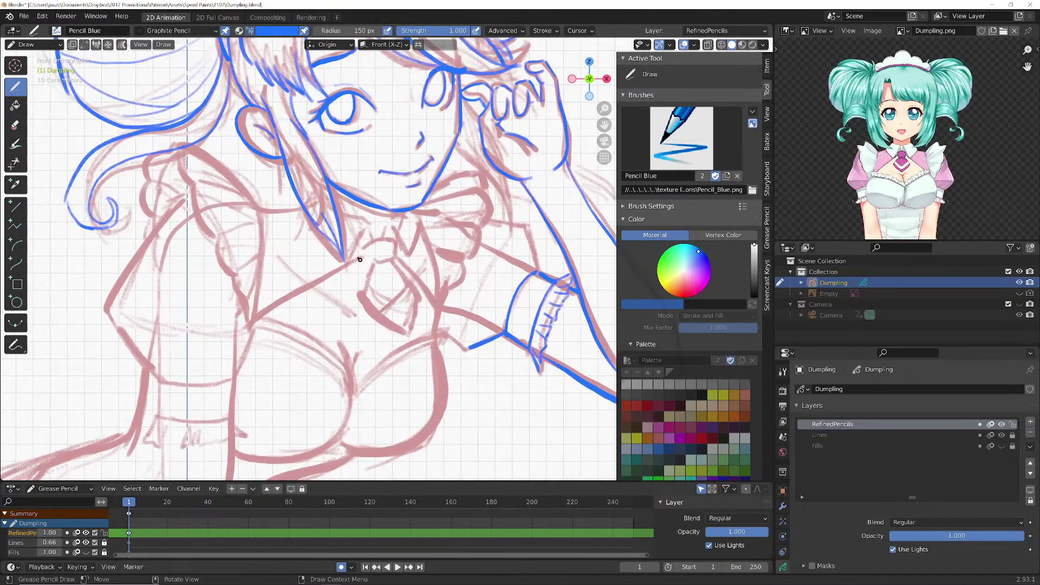
scroll(308, 246, down, 2)
scroll(387, 254, up, 1)
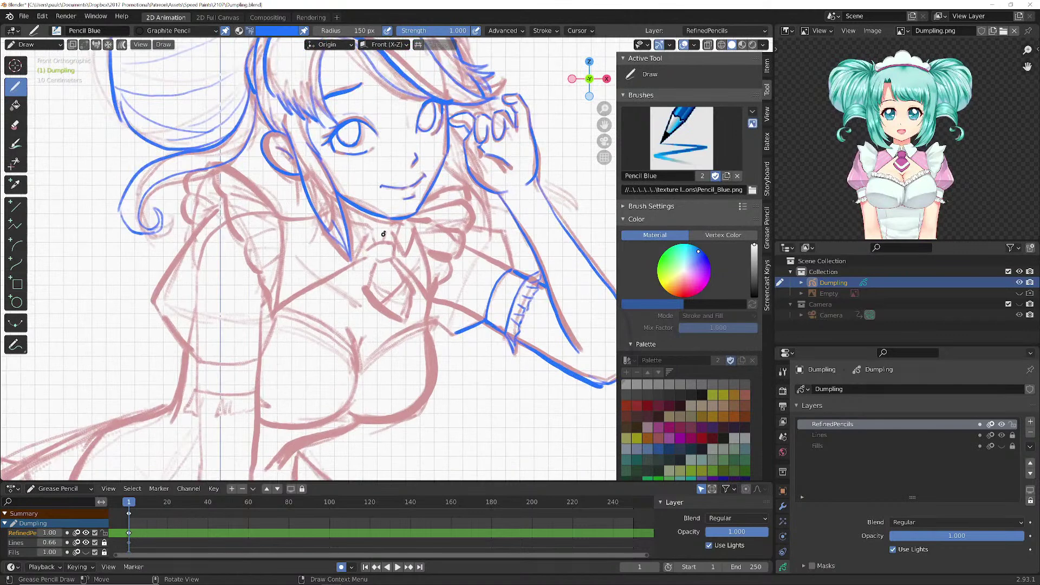
mouse_move(388, 230)
mouse_down()
mouse_move(382, 242)
mouse_move(402, 219)
mouse_move(405, 254)
mouse_up()
mouse_move(410, 217)
mouse_down()
mouse_move(405, 257)
mouse_move(383, 242)
mouse_move(397, 259)
mouse_move(382, 262)
mouse_move(374, 227)
mouse_move(347, 227)
mouse_move(356, 255)
mouse_move(325, 227)
mouse_up()
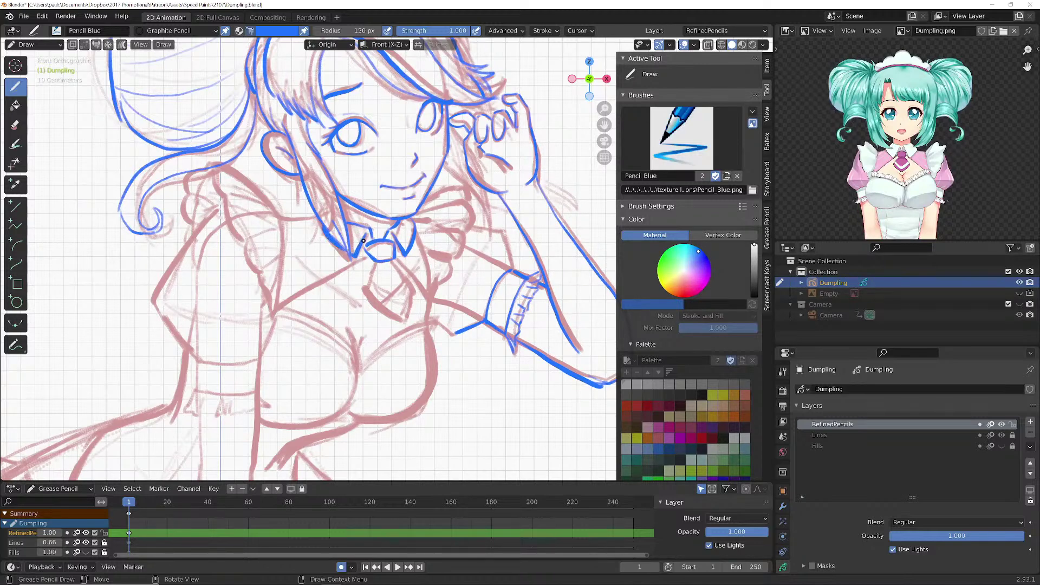
- Trace the hanging tie, the bodice neckline on both sides of it and the near shoulder line
mouse_move(391, 263)
mouse_down()
mouse_move(414, 298)
mouse_move(404, 322)
mouse_move(370, 295)
mouse_move(405, 321)
mouse_move(374, 291)
mouse_move(407, 296)
mouse_move(375, 285)
mouse_move(411, 274)
mouse_move(432, 306)
mouse_up()
drag(365, 257, 282, 306)
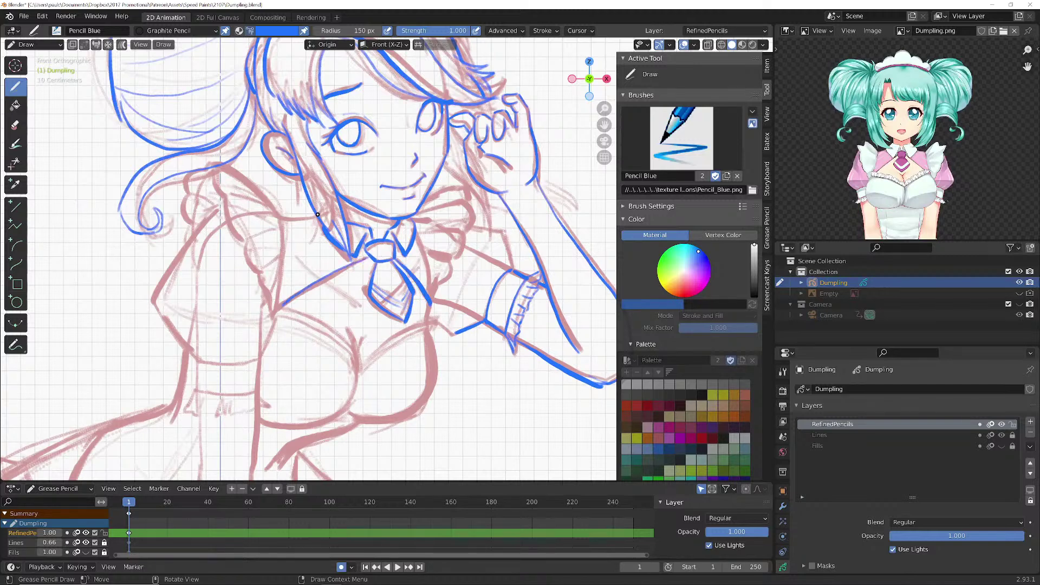
drag(315, 215, 285, 220)
- In Edit Mode, turn on proportional editing and pull the side hair lock's outer line toward the cheek
key(Tab)
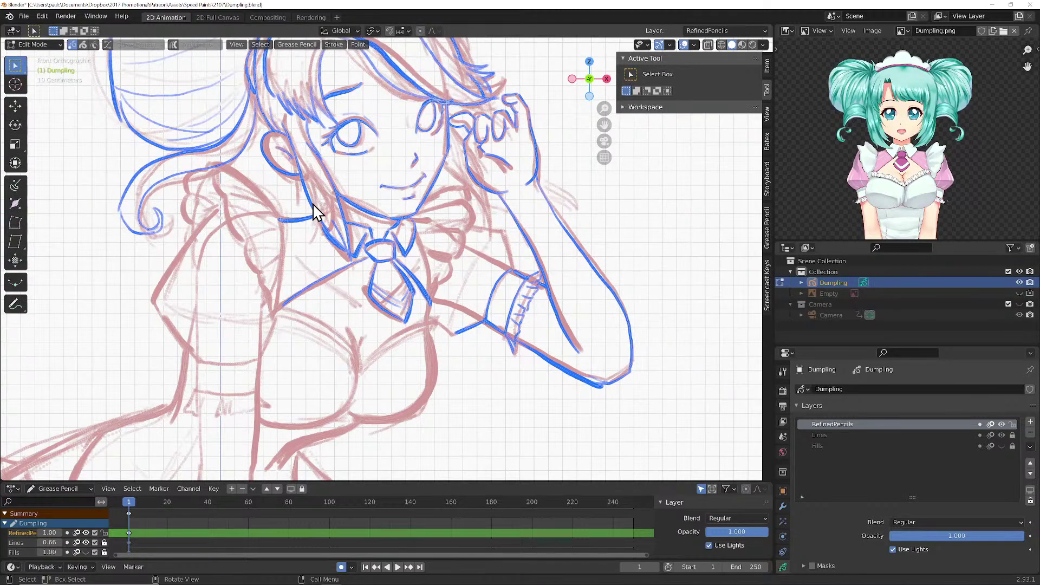
click(325, 226)
click(421, 31)
key(g)
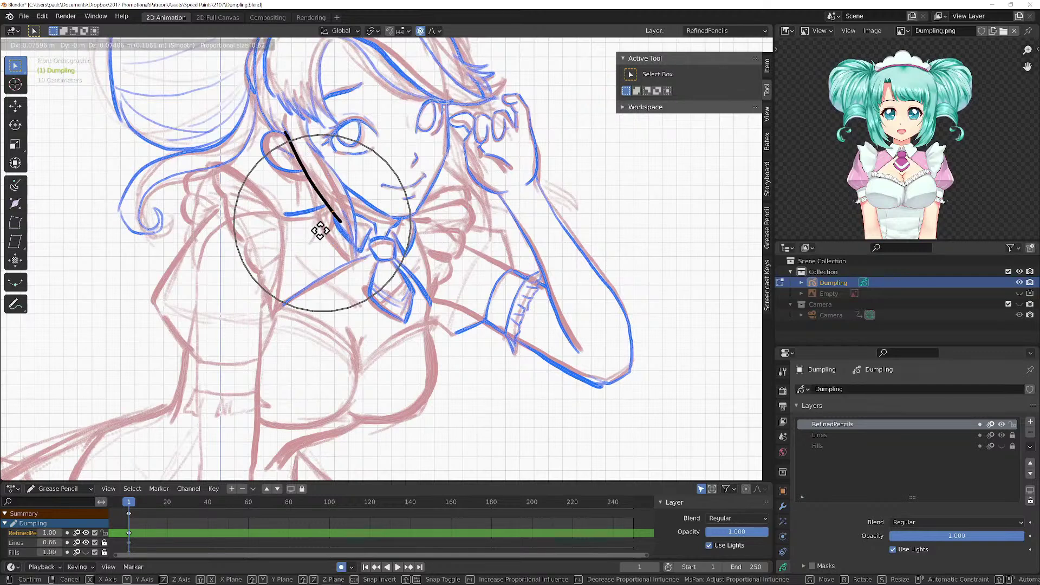
click(318, 234)
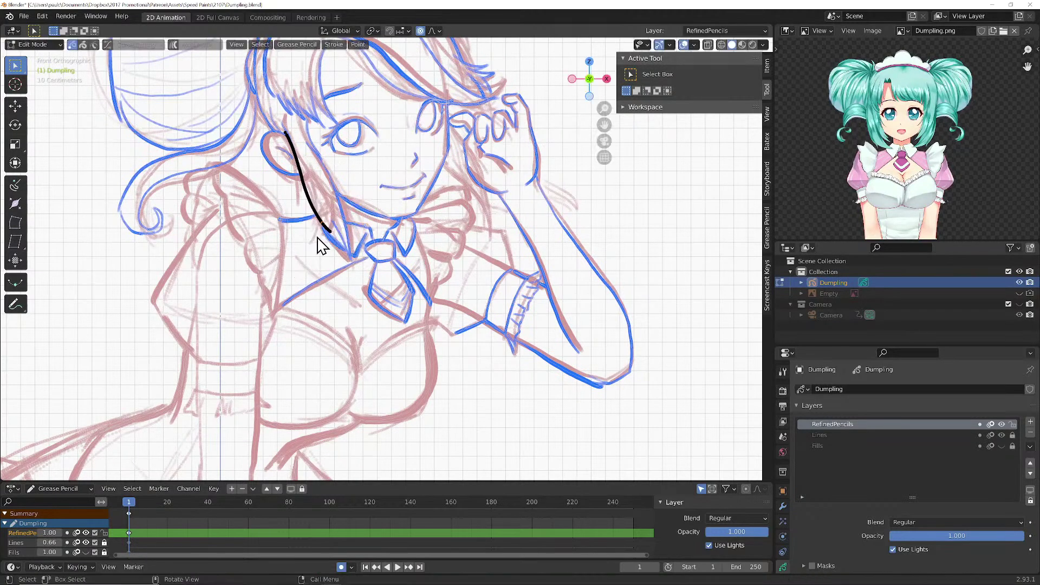
click(433, 30)
key(g)
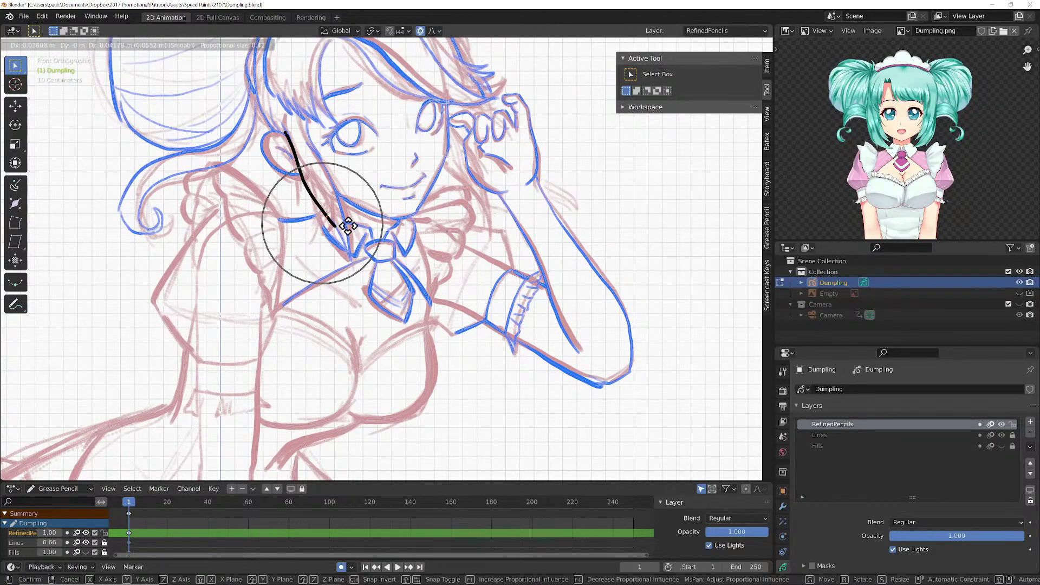
scroll(351, 226, up, 3)
scroll(360, 223, down, 4)
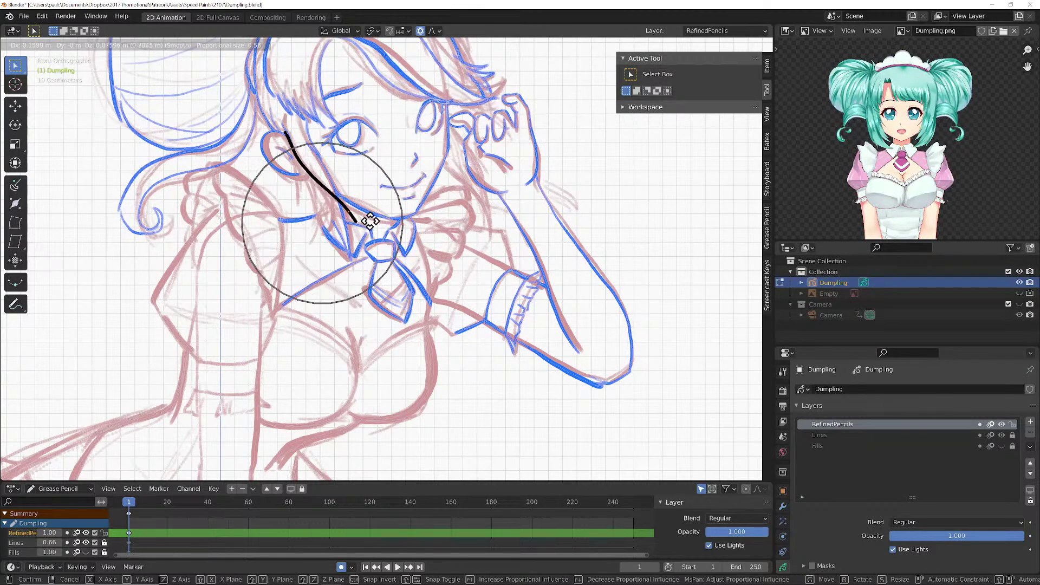
click(367, 224)
- Reposition the lower points of the side hair lock with proportional moves so its tip sits closer to the jaw
key(g)
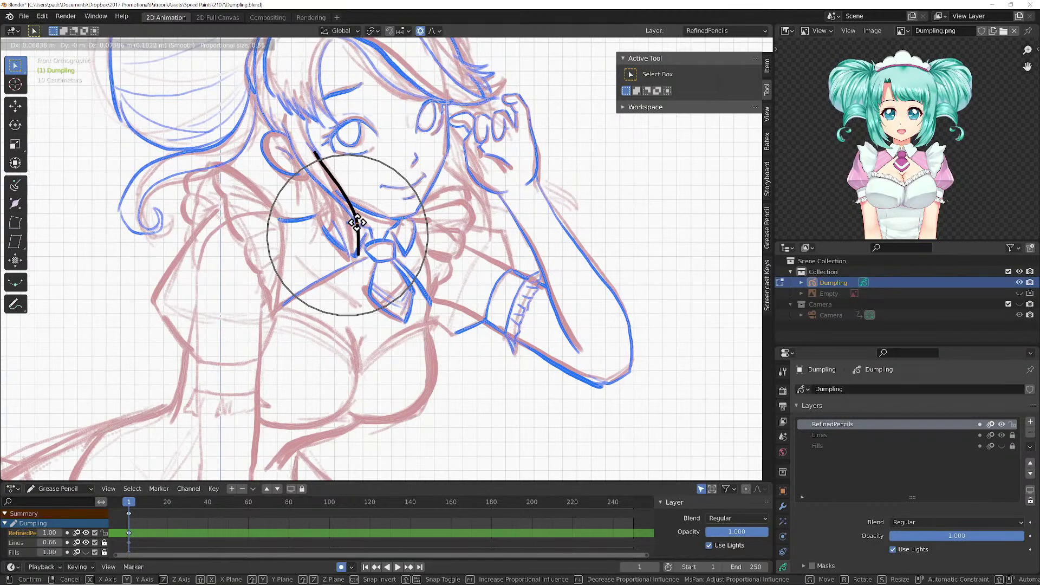
scroll(355, 212, down, 1)
click(357, 217)
key(g)
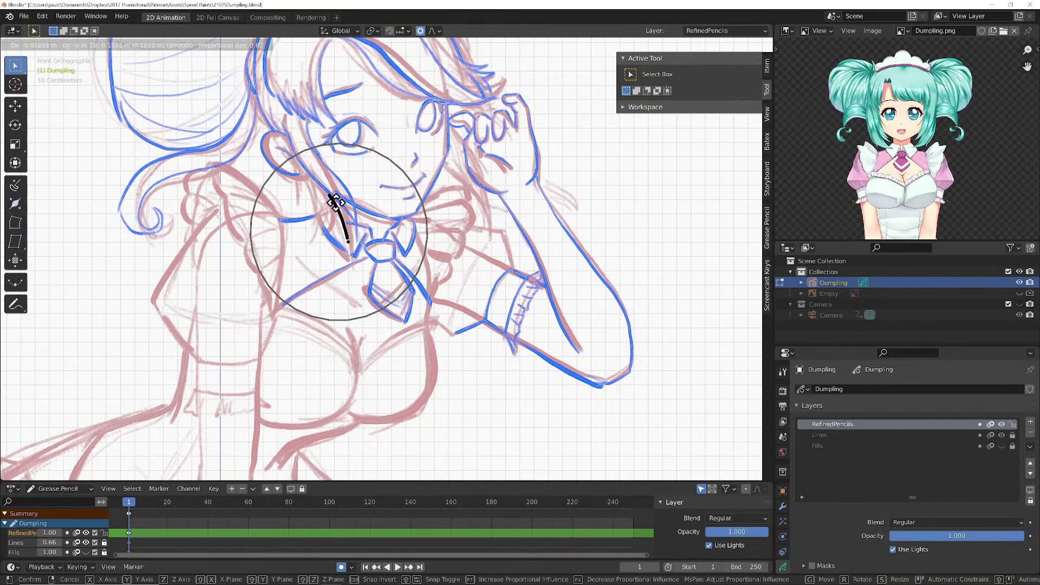
click(351, 237)
key(g)
click(352, 232)
key(g)
click(334, 196)
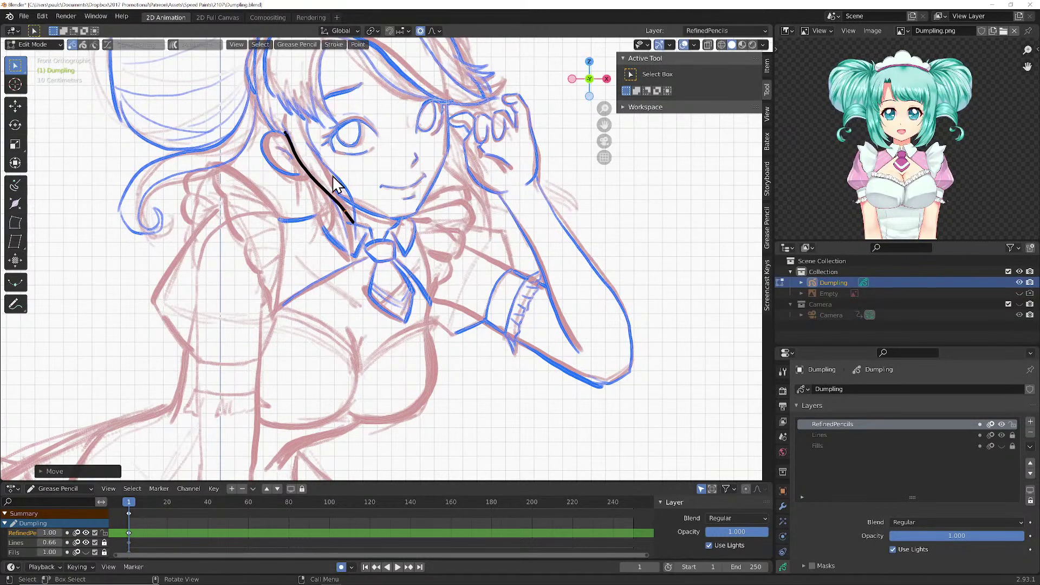
- Rotate and move the inner line of the side hair lock to fit the lock's new shape
click(305, 145)
key(r)
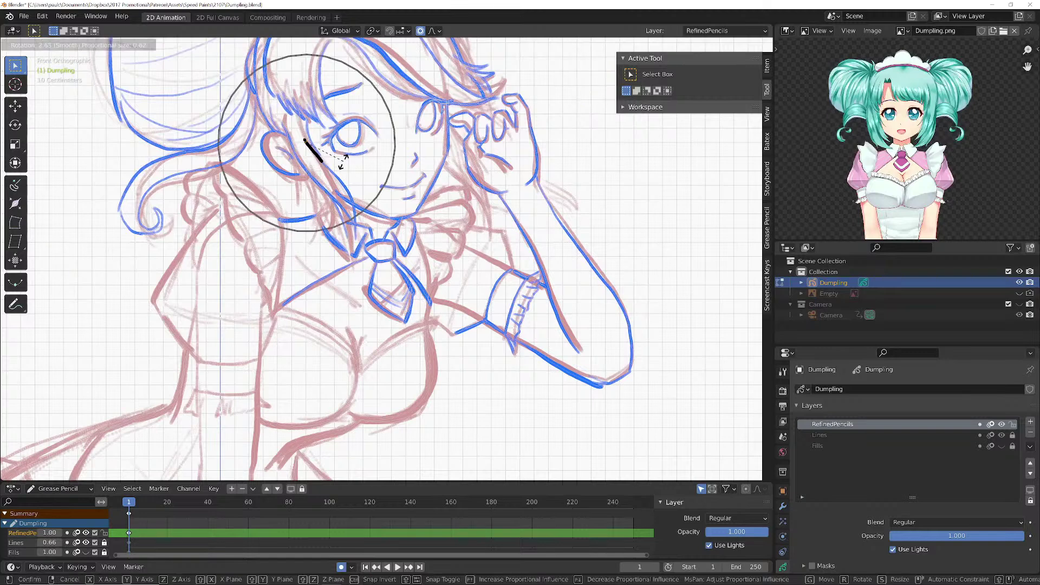
click(348, 172)
key(g)
click(338, 174)
click(341, 180)
key(g)
click(338, 177)
- Delete the overlapping line points where the side hair lock meets the jawline
click(344, 197)
key(x)
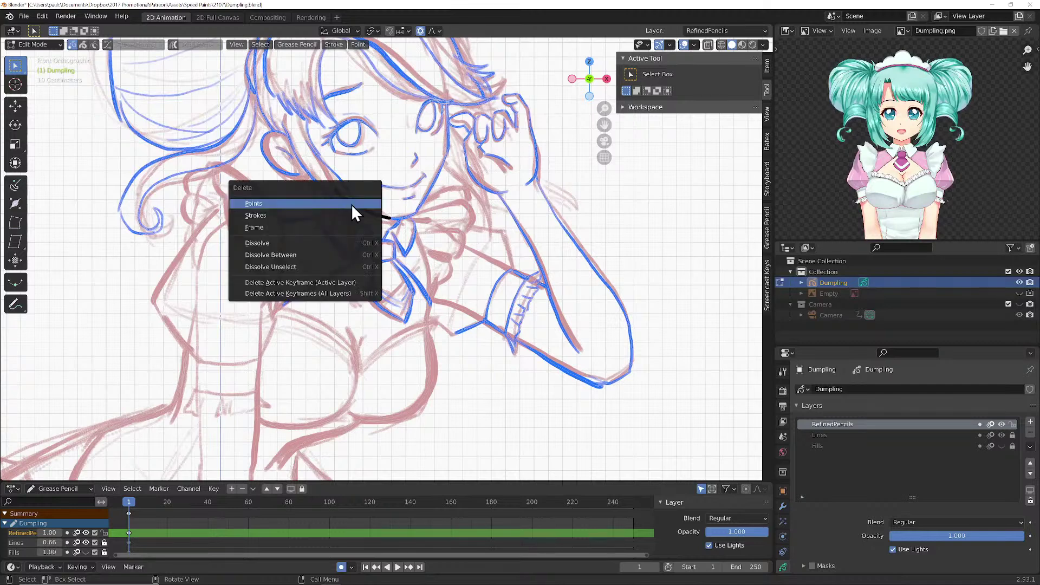
click(351, 205)
click(346, 201)
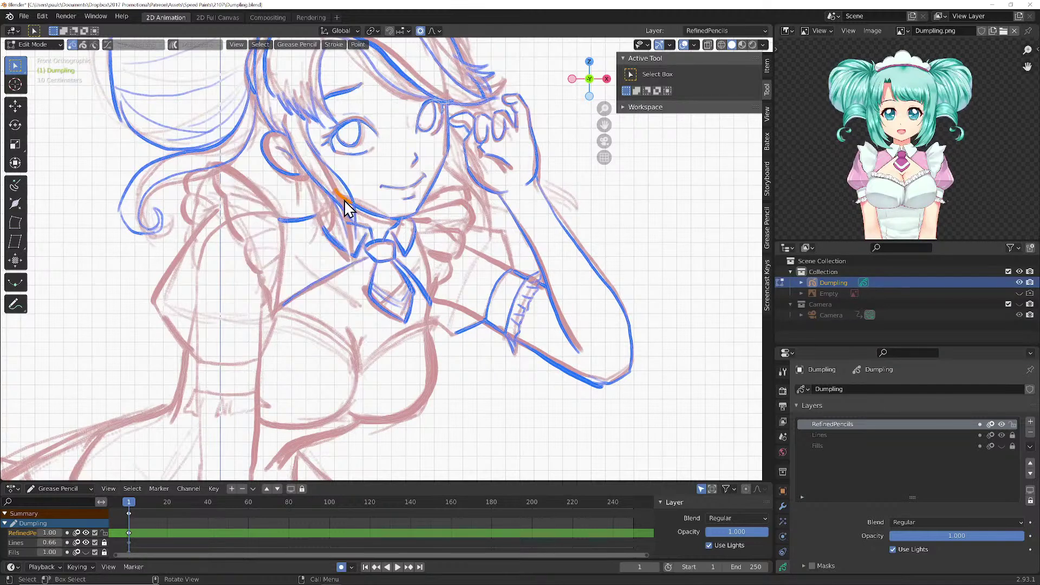
key(x)
click(347, 210)
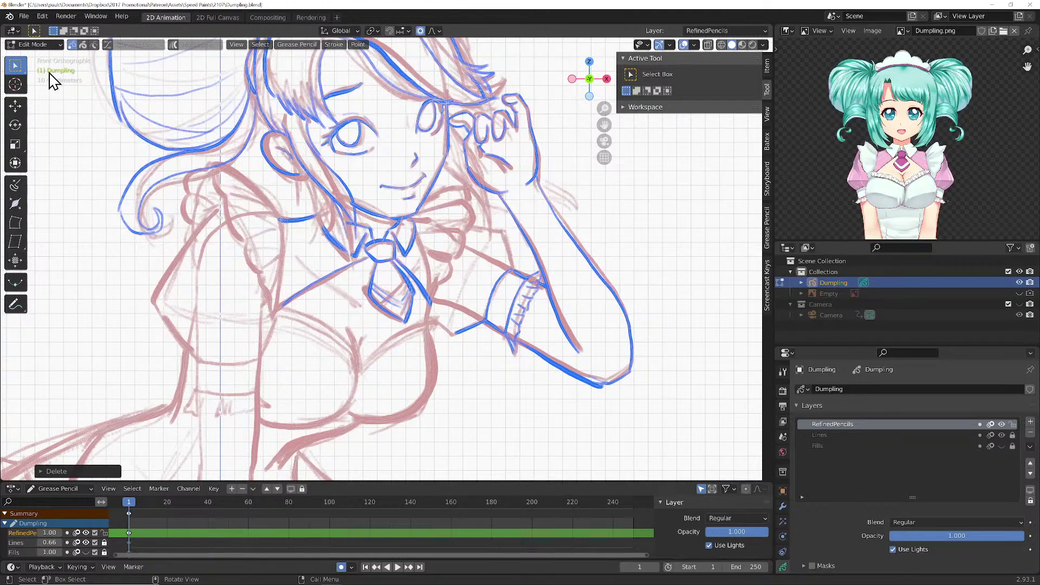
- Return to Draw Mode, trace the near collar's outer edge, and replace the near shoulder line with a new stroke
click(38, 44)
click(30, 93)
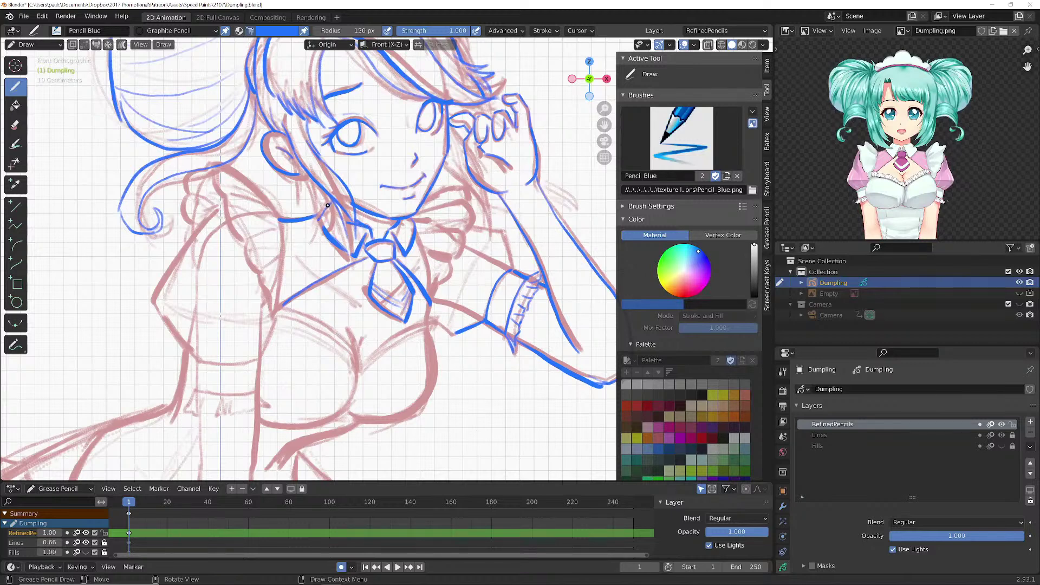
drag(329, 204, 322, 229)
key(ctrl)
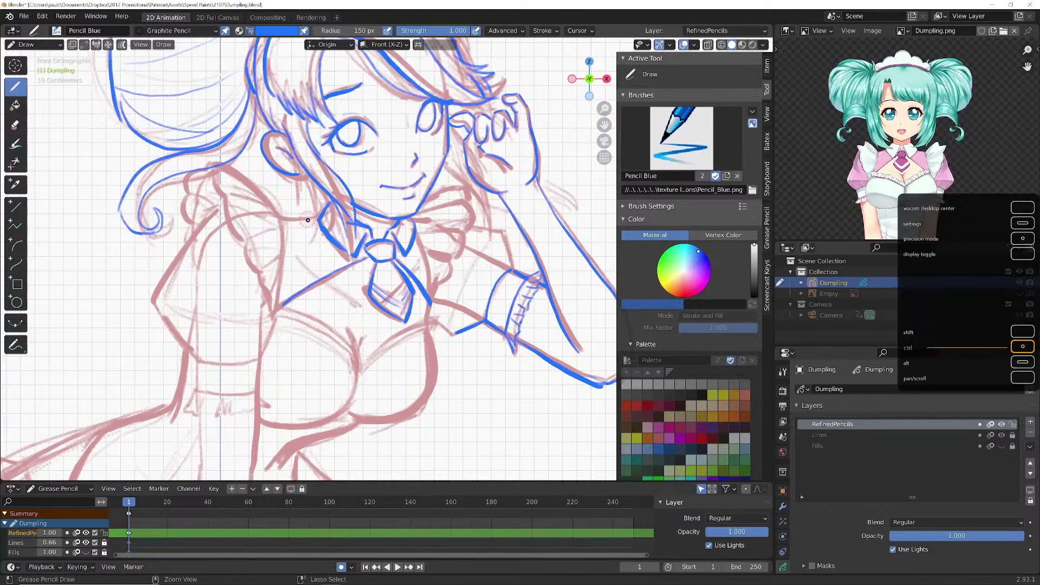
drag(307, 220, 279, 215)
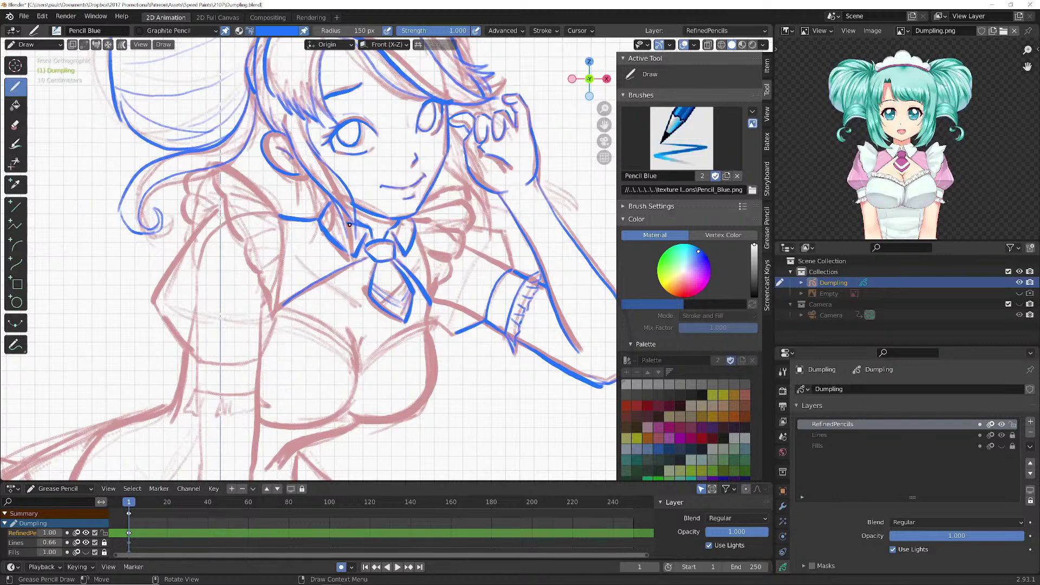
- Trace the near shoulder strap, its scalloped ruffles and the puffed short sleeve
scroll(319, 220, down, 2)
shift+middle_drag(268, 233, 321, 217)
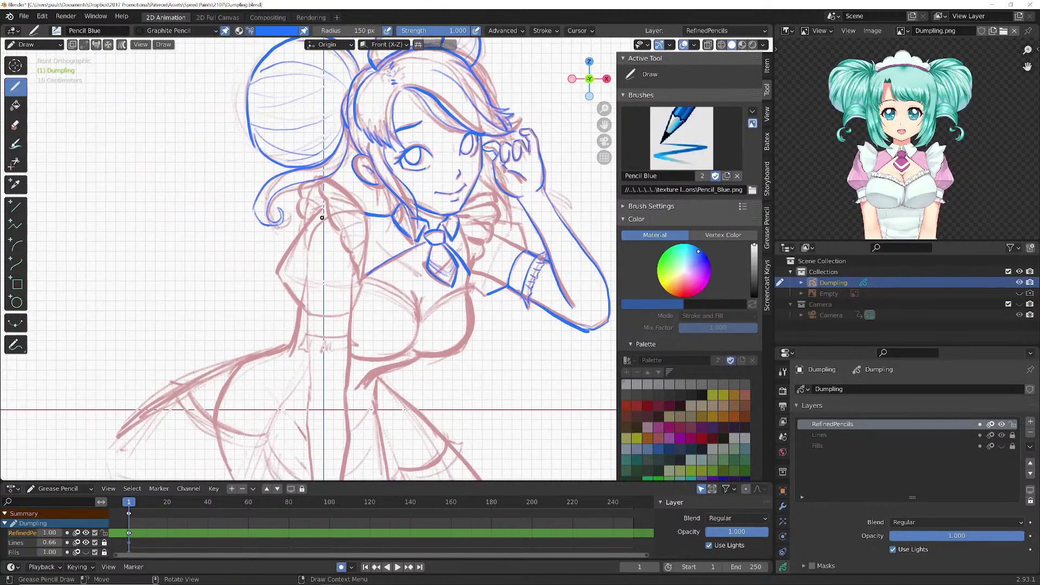
mouse_move(322, 179)
mouse_down()
mouse_move(367, 219)
mouse_move(359, 281)
mouse_move(325, 216)
mouse_move(356, 206)
mouse_move(306, 178)
mouse_move(300, 236)
mouse_move(278, 269)
mouse_move(313, 315)
mouse_move(352, 313)
mouse_up()
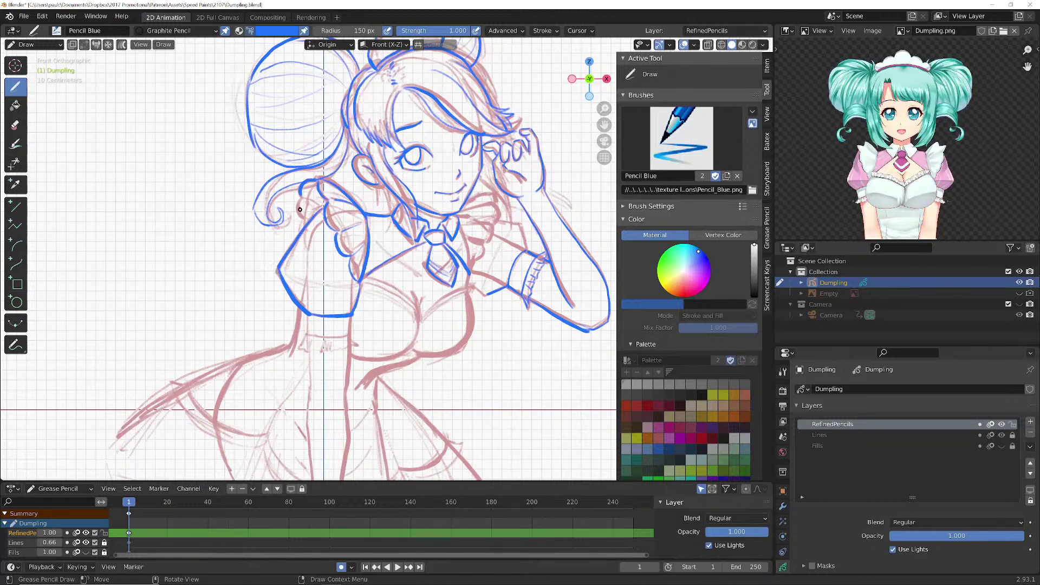
mouse_move(302, 199)
mouse_down()
mouse_move(303, 225)
mouse_move(321, 205)
mouse_up()
- Add another curl and flowing strand lines to the hair lock hanging below the near bun
mouse_move(302, 181)
mouse_down()
mouse_move(271, 201)
mouse_move(278, 226)
mouse_move(280, 208)
mouse_move(264, 225)
mouse_up()
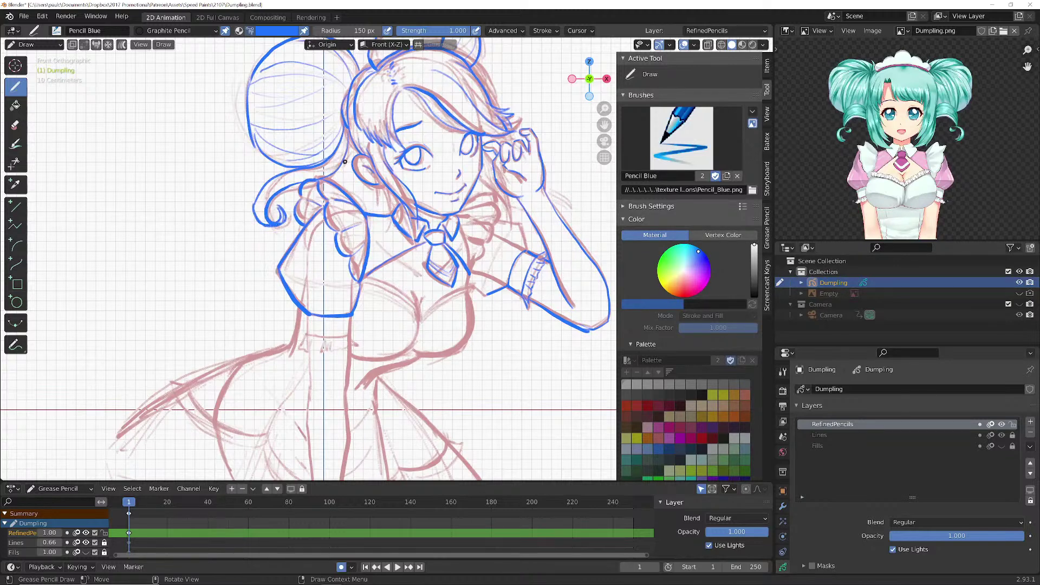
mouse_move(348, 129)
mouse_down()
mouse_move(338, 165)
mouse_move(320, 163)
mouse_up()
mouse_move(341, 128)
mouse_down()
mouse_move(329, 157)
mouse_move(301, 174)
mouse_up()
mouse_move(345, 125)
mouse_down()
mouse_move(324, 172)
mouse_move(266, 185)
mouse_move(268, 224)
mouse_up()
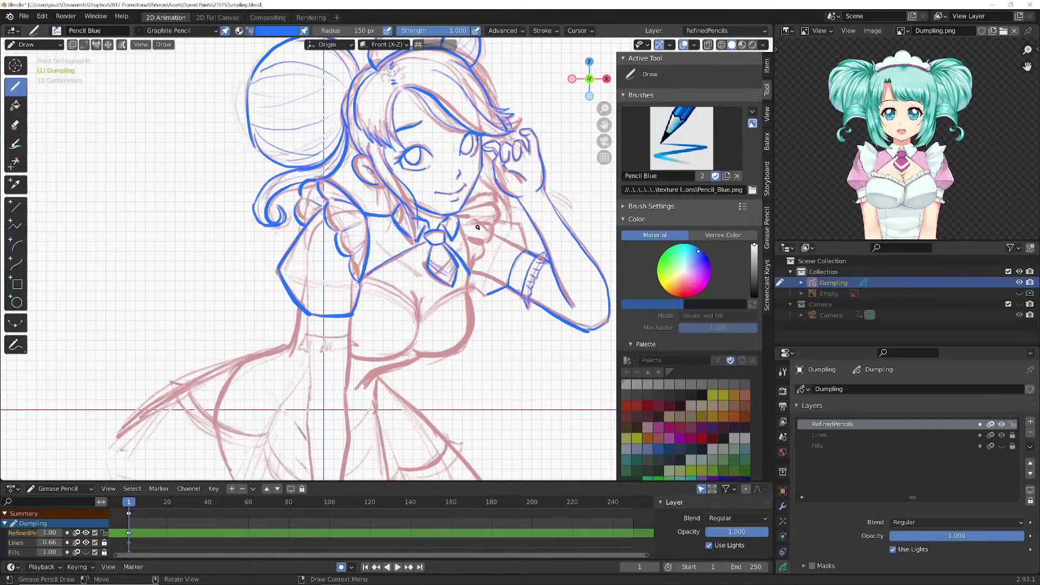
- Trace the far shoulder strap with its ruffles, the far upper arm's inner line and the side of the bodice
drag(464, 203, 495, 191)
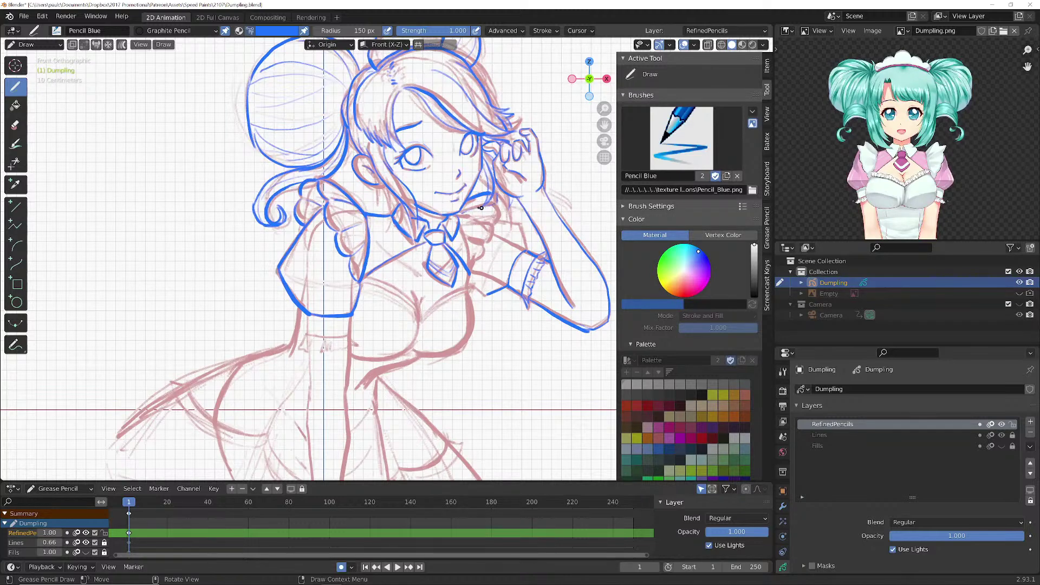
mouse_move(496, 204)
mouse_down()
mouse_move(498, 232)
mouse_move(472, 269)
mouse_move(487, 260)
mouse_up()
drag(498, 214, 527, 245)
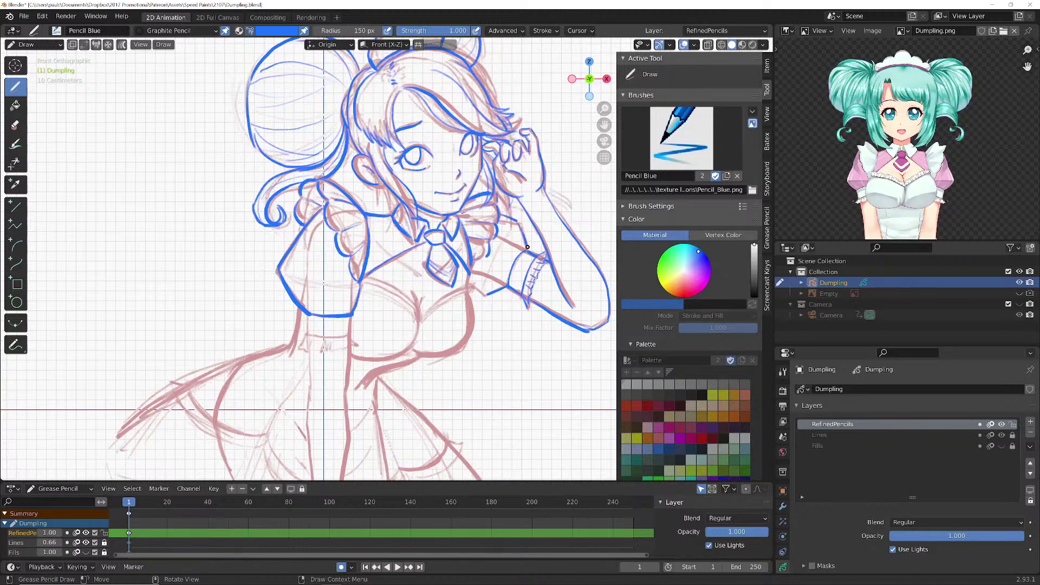
drag(488, 294, 467, 270)
- Trace the near sleeve's cuff with its frill and the rounded outlines of both sides of the bust
scroll(452, 308, down, 4)
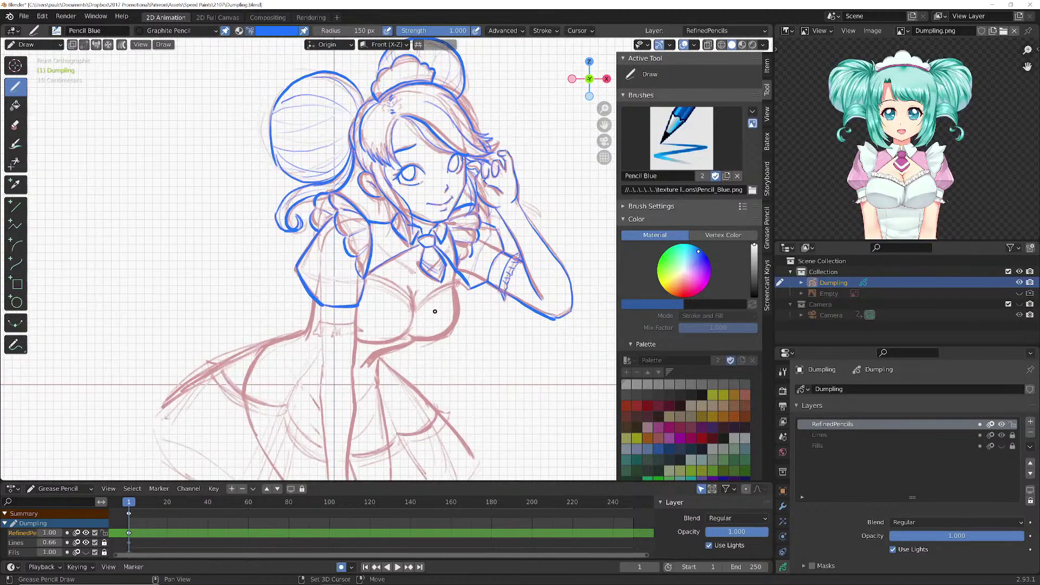
scroll(401, 256, up, 2)
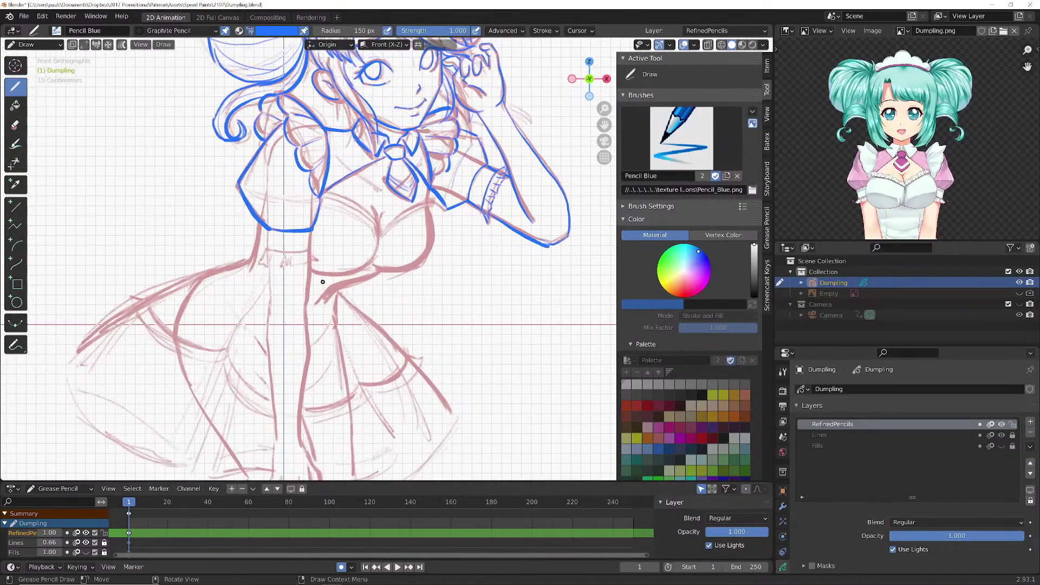
mouse_move(309, 232)
mouse_down()
mouse_move(309, 249)
mouse_move(267, 240)
mouse_move(283, 250)
mouse_move(266, 250)
mouse_move(319, 259)
mouse_move(258, 261)
mouse_move(312, 262)
mouse_up()
mouse_move(373, 205)
mouse_down()
mouse_move(381, 238)
mouse_move(364, 267)
mouse_move(311, 270)
mouse_up()
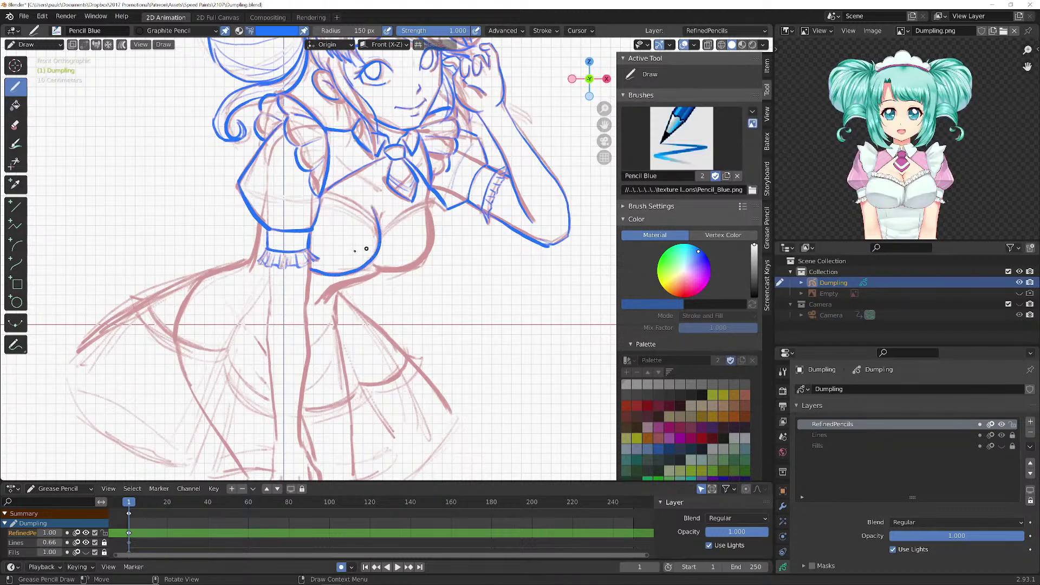
mouse_move(427, 197)
mouse_down()
mouse_move(437, 236)
mouse_move(417, 266)
mouse_move(372, 265)
mouse_up()
drag(428, 204, 392, 219)
key(ctrl+z)
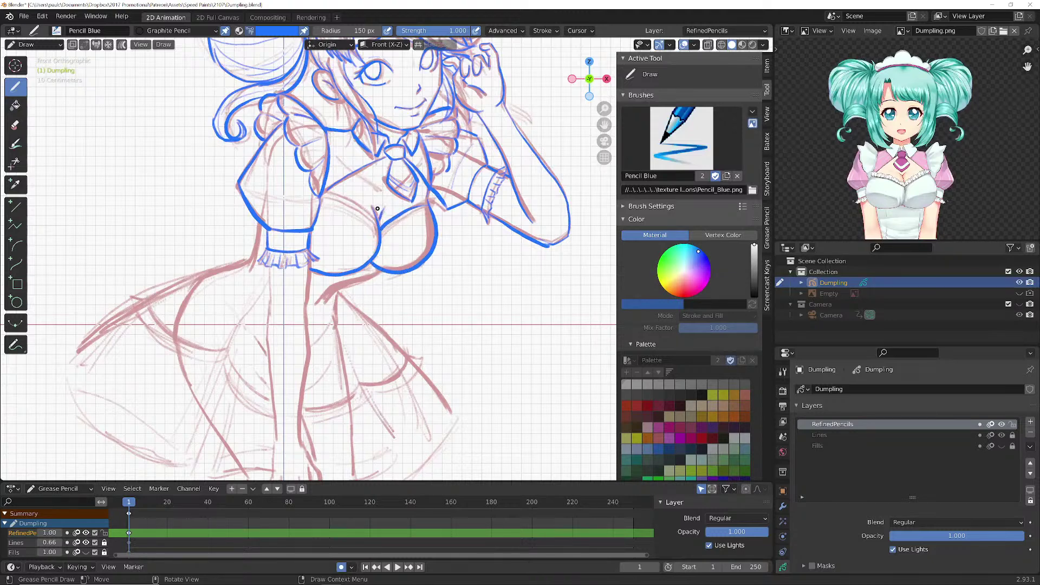
- Trace the bodice's upper edge with its frilled trim and the waist line curving in beneath the bust
drag(325, 196, 381, 228)
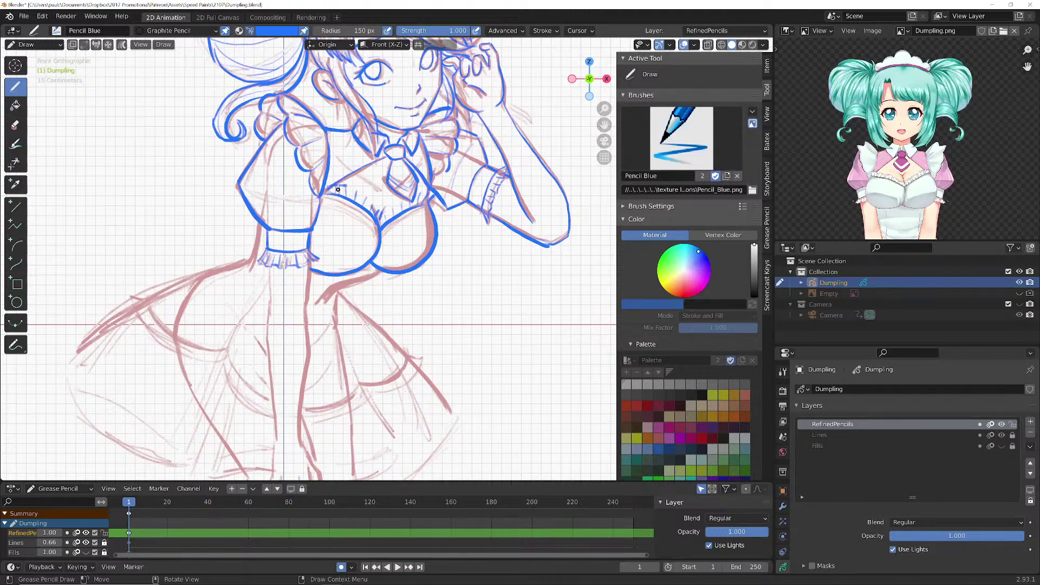
mouse_move(348, 187)
mouse_down()
mouse_move(385, 219)
mouse_move(404, 200)
mouse_move(421, 203)
mouse_up()
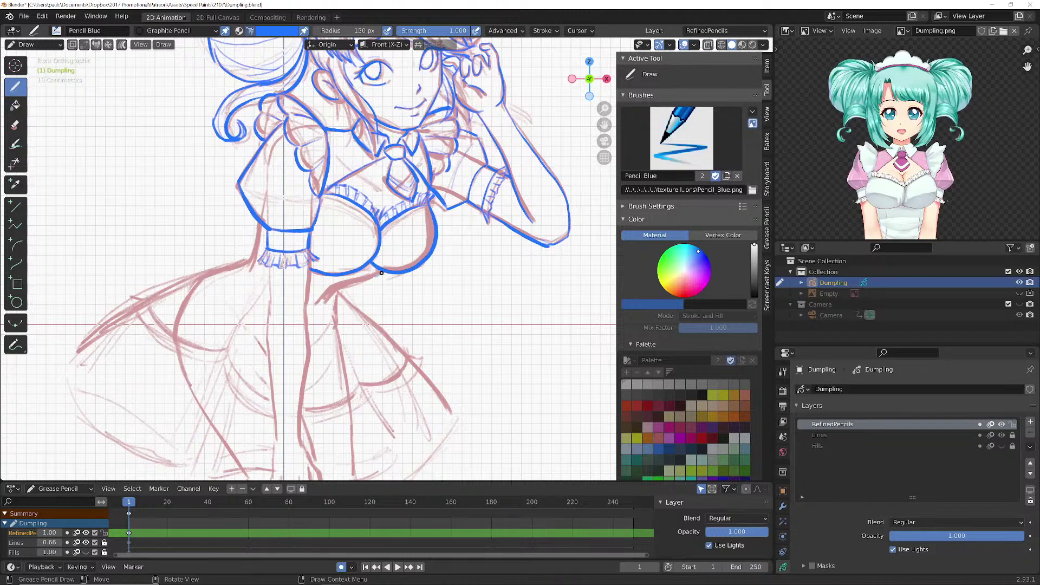
drag(384, 274, 320, 307)
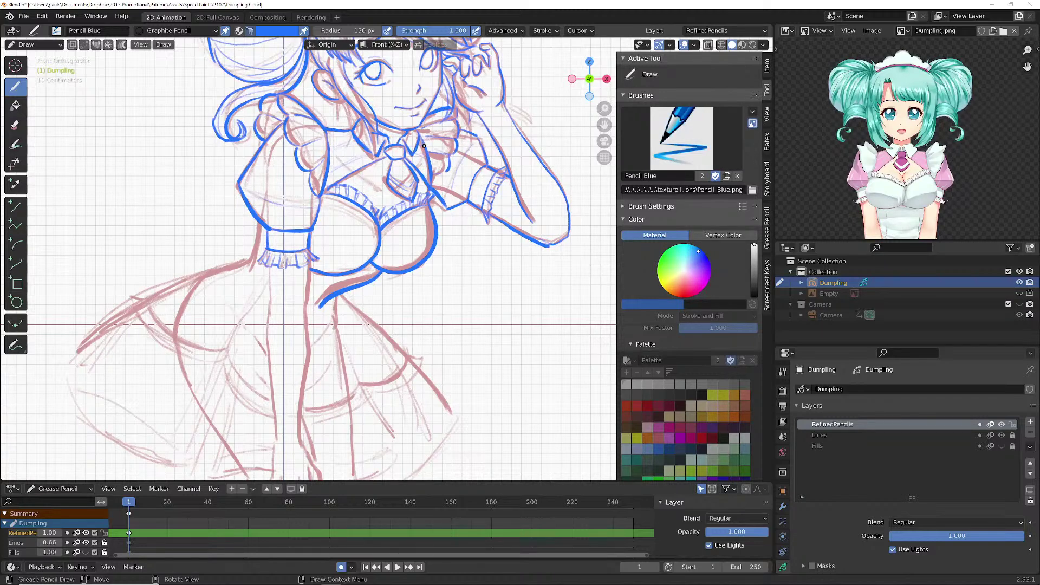
- Trace the thumb and fingers of the near hand hanging in front of the skirt, undoing the last stray strokes
shift+middle_drag(304, 284, 358, 241)
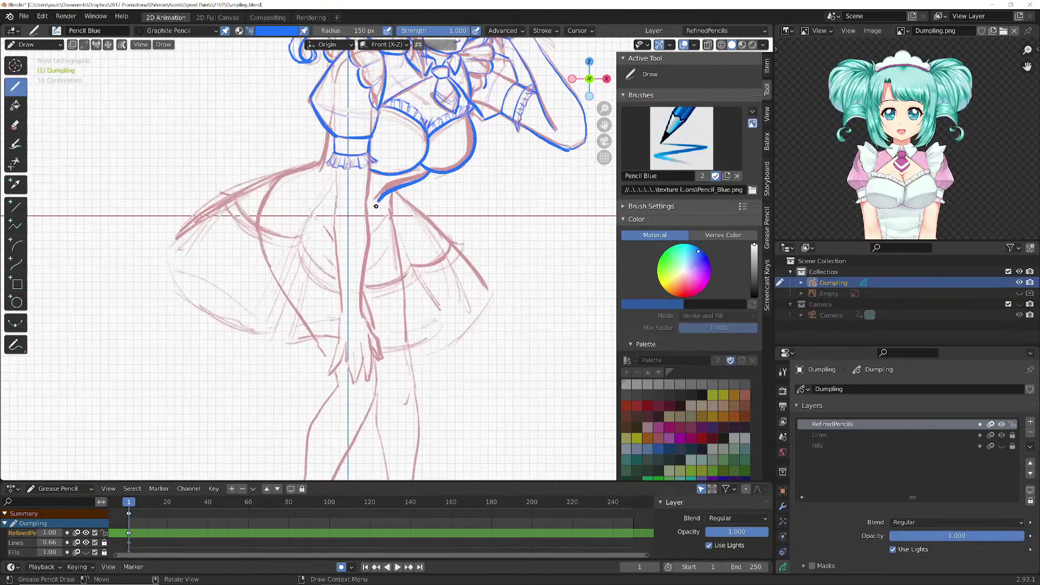
middle_drag(846, 210, 853, 108)
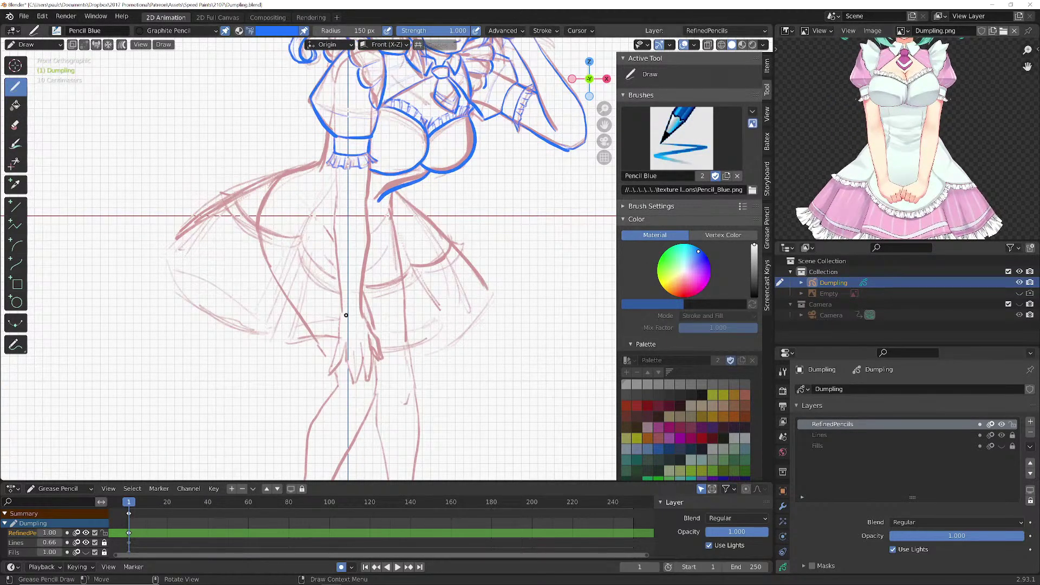
scroll(345, 317, up, 2)
shift+middle_drag(329, 368, 367, 304)
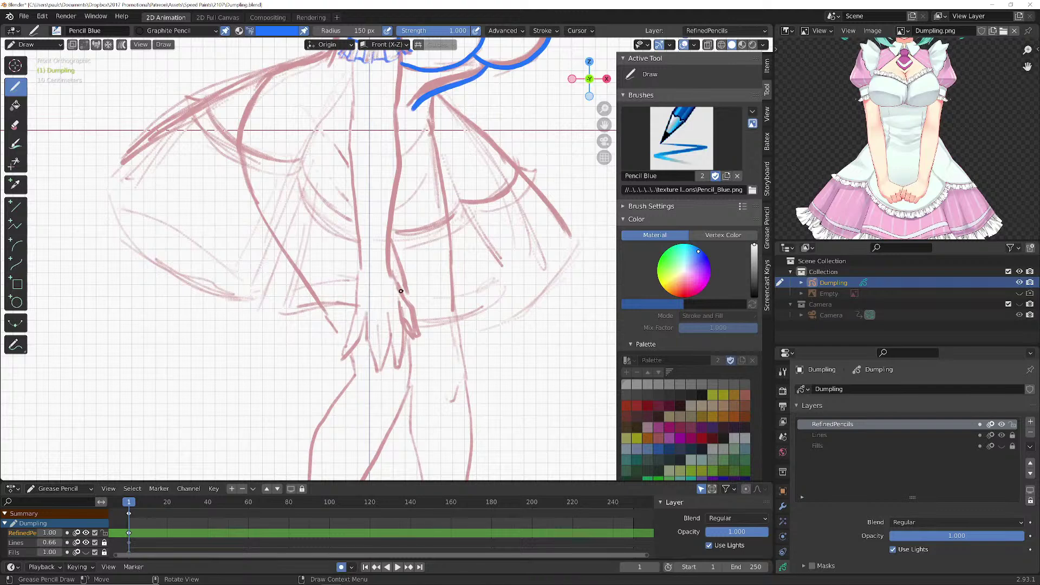
mouse_move(391, 271)
mouse_down()
mouse_move(417, 329)
mouse_move(400, 315)
mouse_move(400, 365)
mouse_up()
mouse_move(392, 323)
mouse_down()
mouse_move(397, 365)
mouse_move(393, 326)
mouse_move(385, 367)
mouse_move(374, 363)
mouse_move(368, 316)
mouse_move(379, 363)
mouse_up()
mouse_move(368, 317)
mouse_down()
mouse_move(352, 356)
mouse_move(355, 323)
mouse_move(351, 354)
mouse_up()
mouse_move(356, 310)
mouse_down()
mouse_move(365, 285)
mouse_move(355, 314)
mouse_up()
key(ctrl+z)
key(ctrl+z)
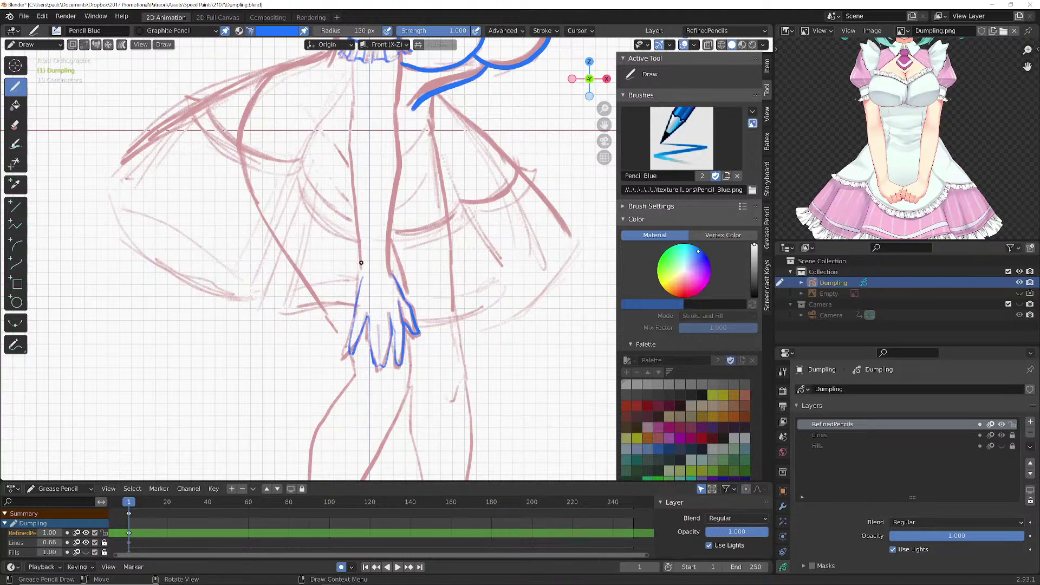
- Trace both edges of the near forearm from the frilled cuff down to the wrist
scroll(372, 237, down, 1)
shift+middle_drag(371, 237, 374, 278)
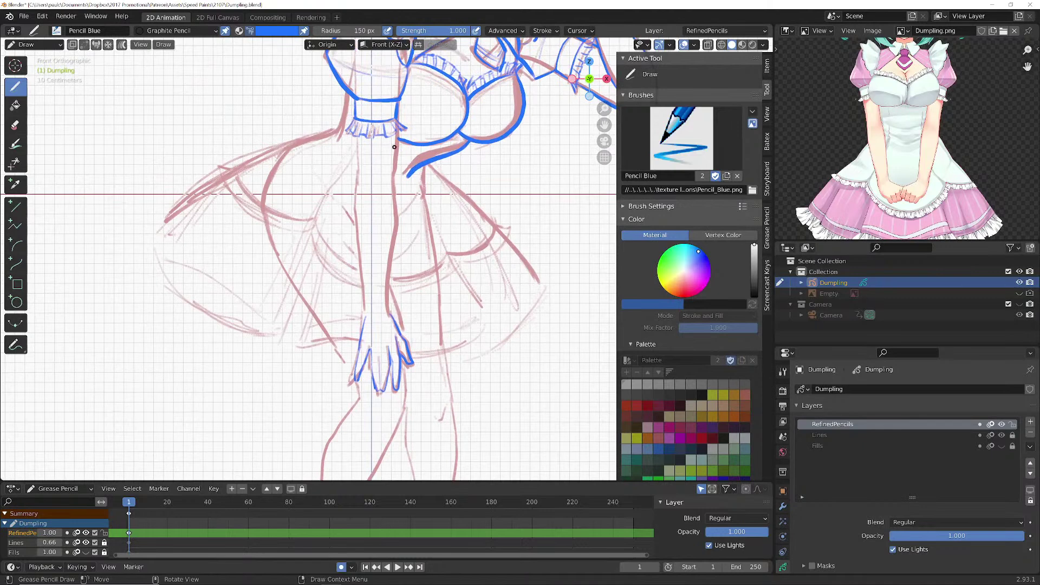
drag(397, 134, 394, 173)
drag(397, 133, 393, 171)
mouse_move(359, 137)
mouse_down()
mouse_move(357, 175)
mouse_move(393, 194)
mouse_move(389, 314)
mouse_up()
drag(356, 186, 366, 324)
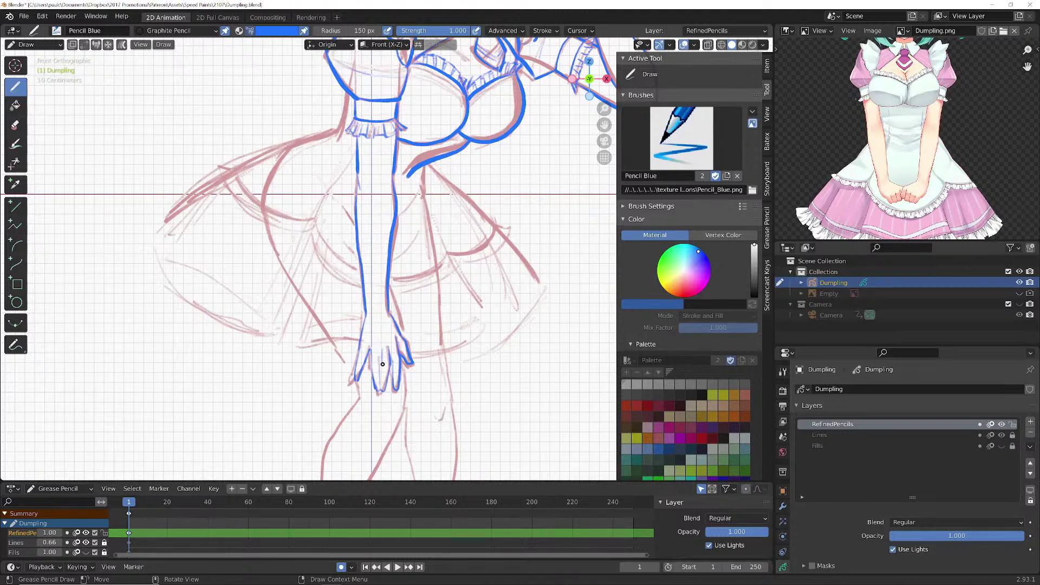
- Strengthen the middle finger strokes of the hanging near hand
drag(383, 364, 377, 391)
drag(391, 344, 386, 390)
ctrl+drag(381, 344, 380, 390)
- Trace the far side of the apron, including its waist edge, outer edge, curved hem and folds
drag(425, 167, 424, 181)
mouse_move(452, 252)
mouse_down()
mouse_move(429, 277)
mouse_move(395, 288)
mouse_up()
drag(426, 233, 396, 256)
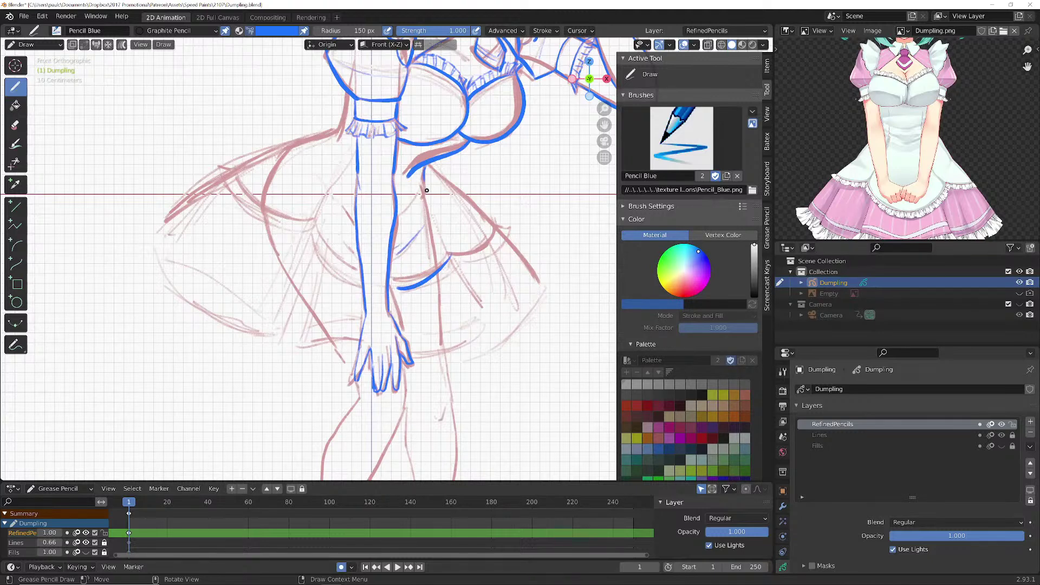
drag(430, 197, 450, 249)
mouse_move(426, 173)
mouse_down()
mouse_move(494, 232)
mouse_move(452, 252)
mouse_up()
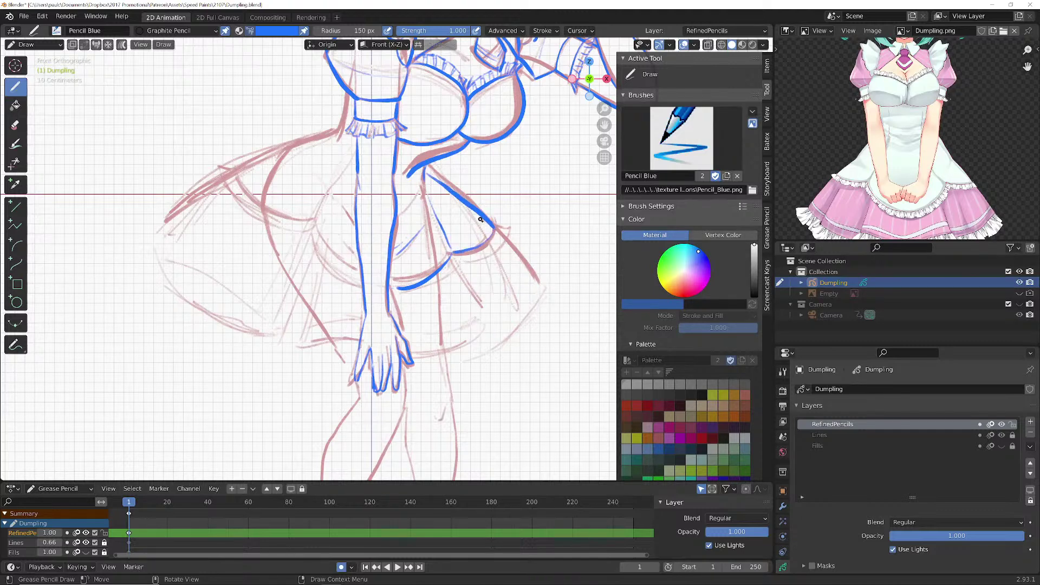
- Trace the far side edge, fold and hem of the skirt below the apron
drag(498, 232, 537, 283)
mouse_move(451, 261)
mouse_down()
mouse_move(478, 332)
mouse_move(408, 351)
mouse_up()
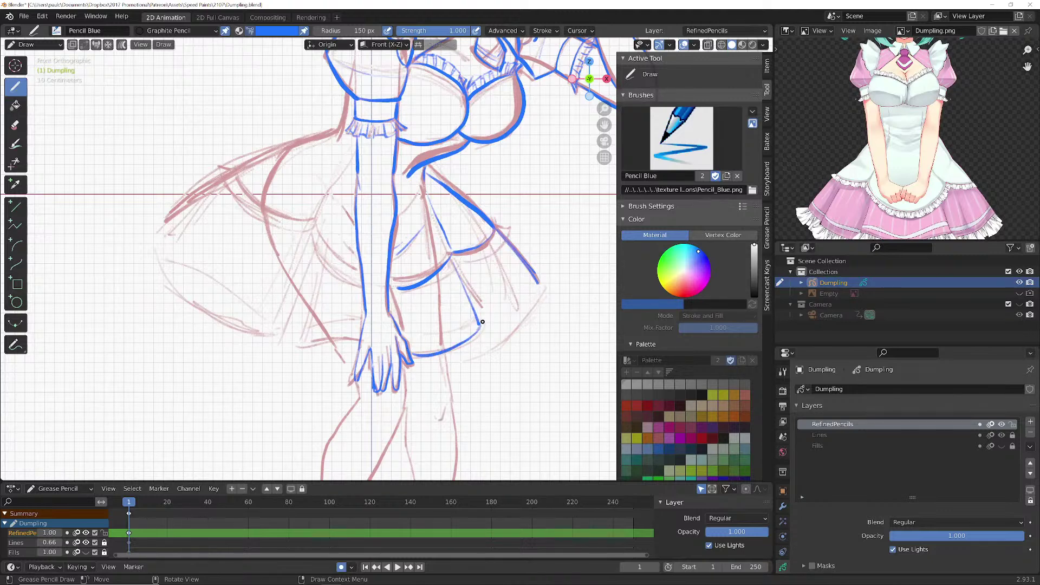
drag(539, 288, 486, 319)
- Trace the back of the bodice and the near side of the skirt, with the apron's curved edge, skirt hem and folds
scroll(471, 303, down, 1)
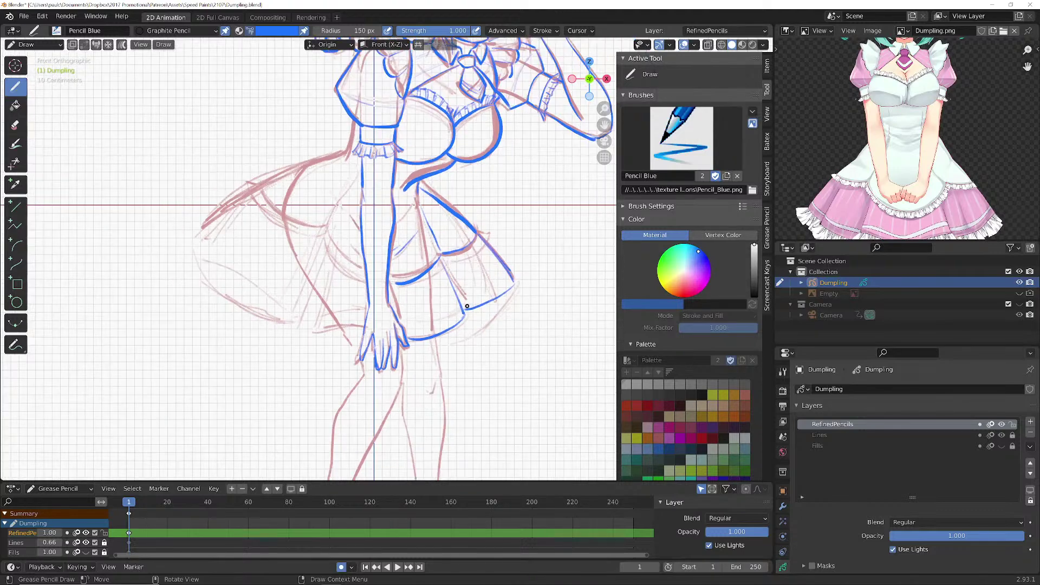
shift+middle_drag(455, 290, 457, 240)
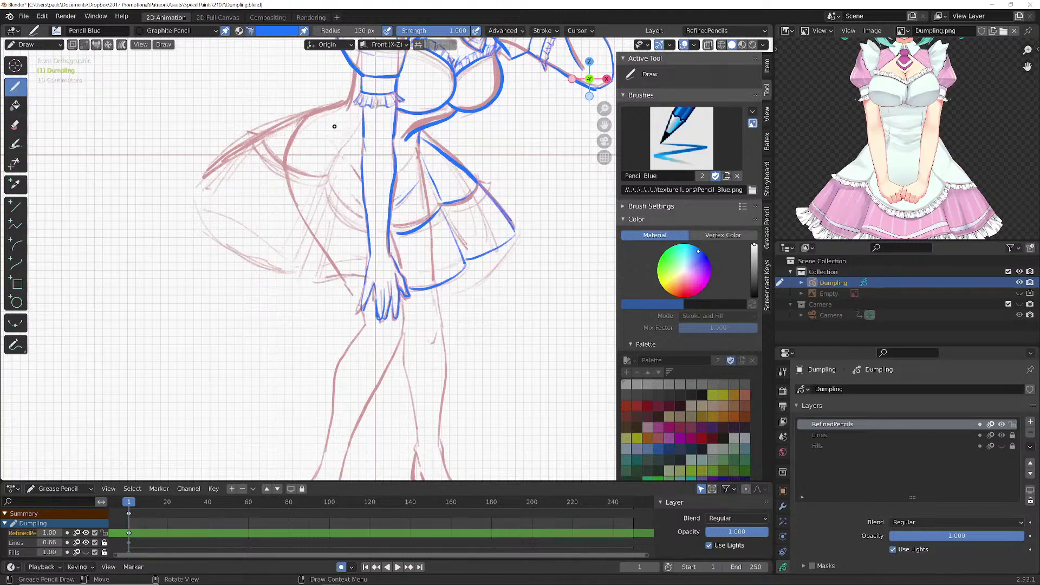
drag(352, 70, 342, 105)
drag(346, 101, 261, 133)
drag(331, 186, 366, 223)
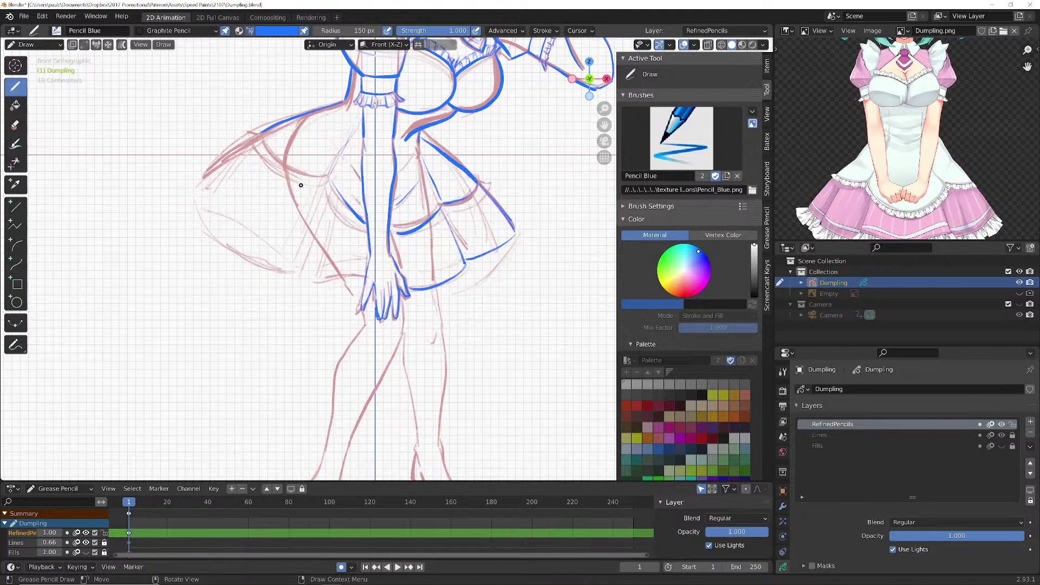
mouse_move(327, 177)
mouse_down()
mouse_move(294, 172)
mouse_move(260, 132)
mouse_move(203, 179)
mouse_up()
mouse_move(363, 279)
mouse_down()
mouse_move(271, 237)
mouse_move(221, 201)
mouse_move(205, 167)
mouse_up()
drag(296, 248, 320, 267)
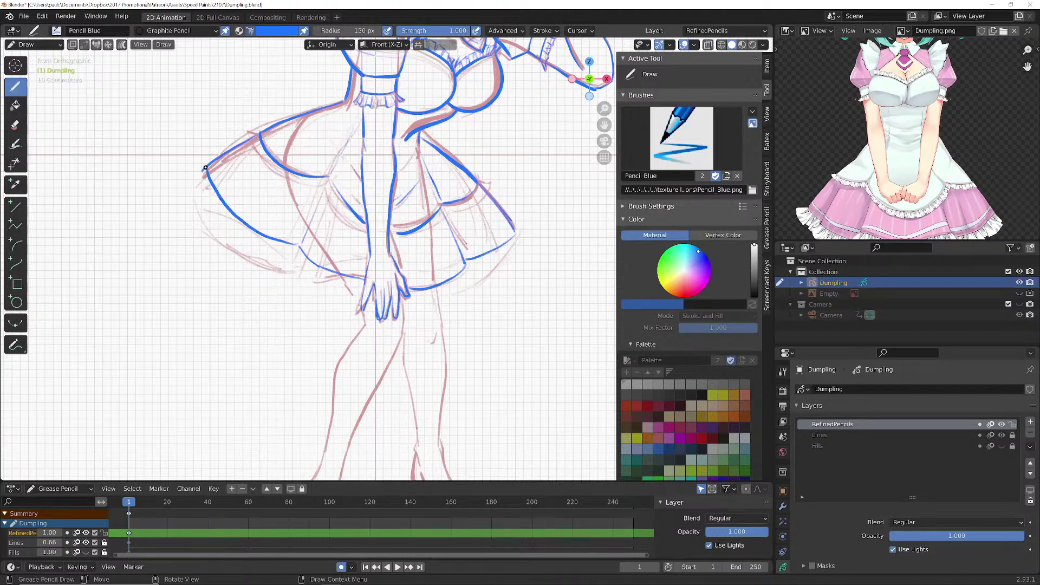
- Start the skirt hem's frill at both outer corners, sketch its pleats beside the hand, and begin the leg line below
mouse_move(204, 169)
mouse_down()
mouse_move(190, 171)
mouse_move(198, 170)
mouse_move(198, 194)
mouse_up()
middle_drag(832, 238, 831, 167)
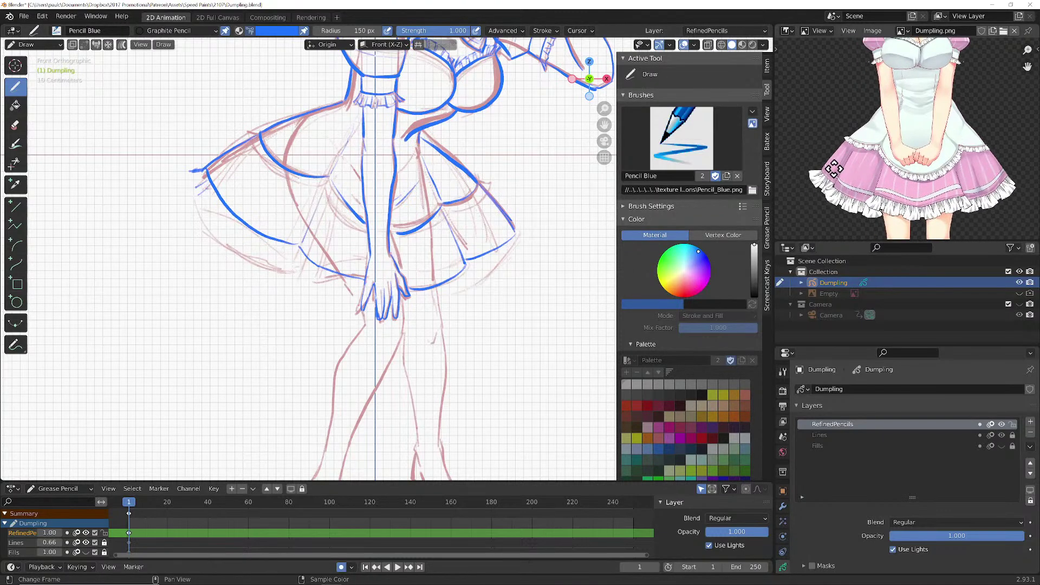
drag(518, 236, 531, 237)
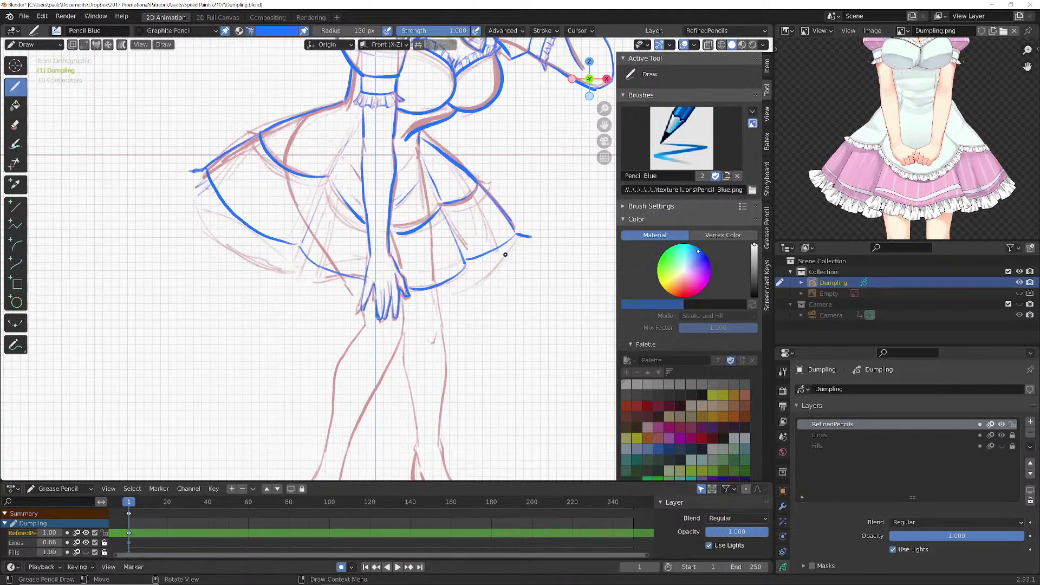
drag(466, 265, 482, 272)
mouse_move(469, 282)
mouse_down()
mouse_move(416, 308)
mouse_move(442, 328)
mouse_move(435, 342)
mouse_up()
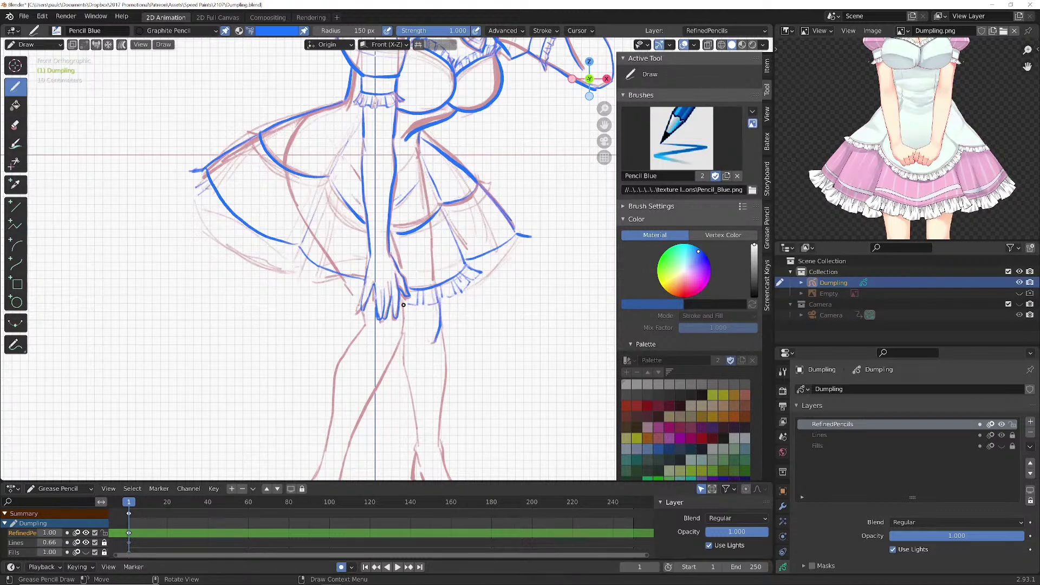
- Set the drawing brush radius to 125 px and erase the finger and thumb strokes of the hanging near hand
scroll(346, 311, up, 6)
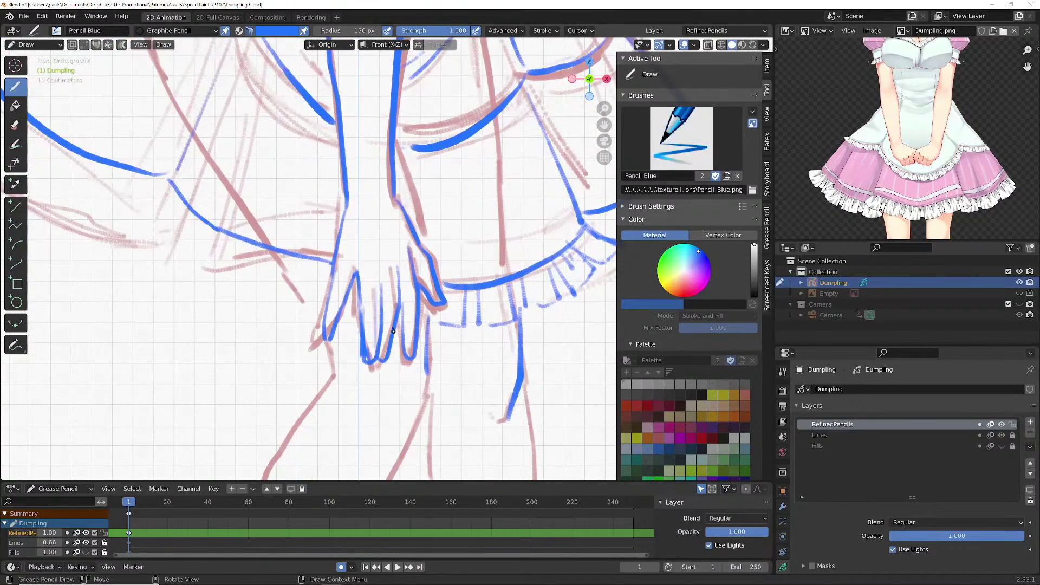
double_click(362, 31)
text(125)
key(Return)
click(16, 125)
mouse_move(398, 248)
mouse_down()
mouse_move(394, 280)
mouse_move(360, 309)
mouse_move(397, 321)
mouse_move(364, 291)
mouse_move(332, 320)
mouse_move(333, 300)
mouse_move(433, 276)
mouse_up()
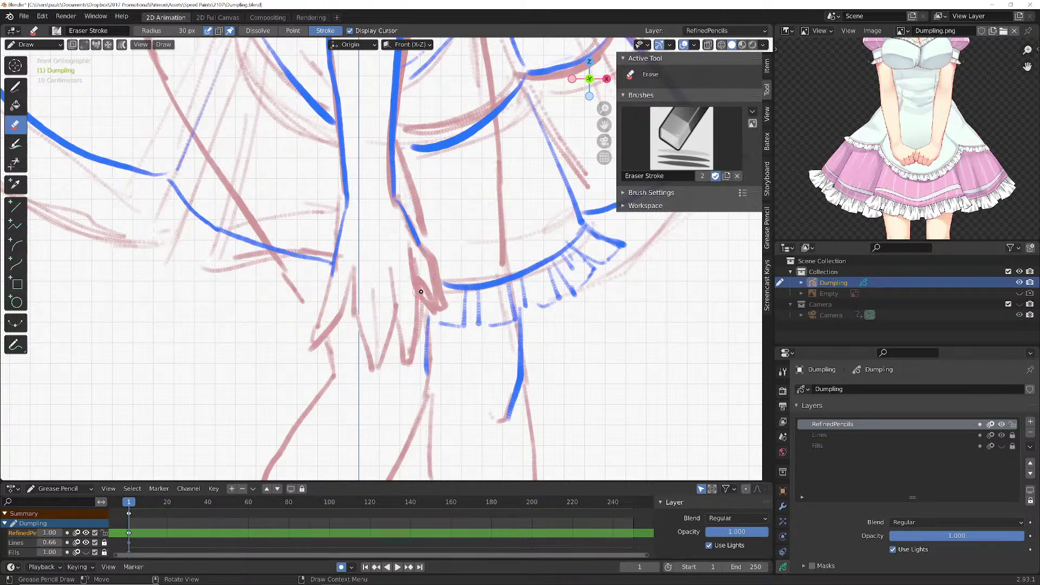
- Redraw the near hand's thumb, a curved knuckle guide line and the middle finger outlines
click(15, 86)
mouse_move(395, 199)
mouse_down()
mouse_move(436, 264)
mouse_move(448, 294)
mouse_move(437, 299)
mouse_up()
mouse_move(430, 290)
mouse_down()
mouse_move(413, 256)
mouse_move(418, 288)
mouse_up()
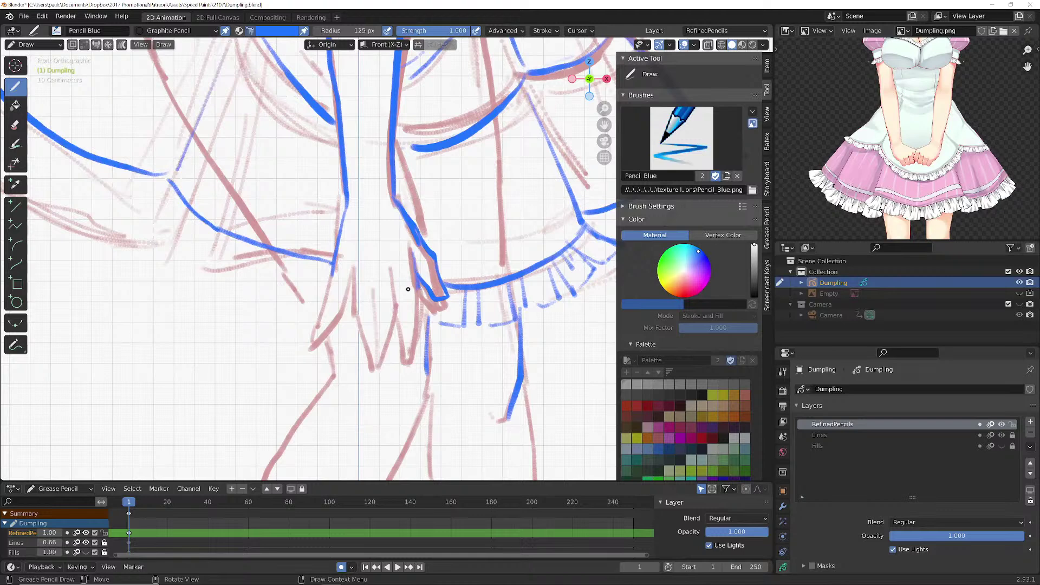
drag(332, 275, 410, 287)
drag(380, 296, 380, 354)
mouse_move(400, 294)
mouse_down()
mouse_move(388, 362)
mouse_move(375, 363)
mouse_up()
mouse_move(358, 307)
mouse_down()
mouse_move(367, 350)
mouse_move(393, 338)
mouse_up()
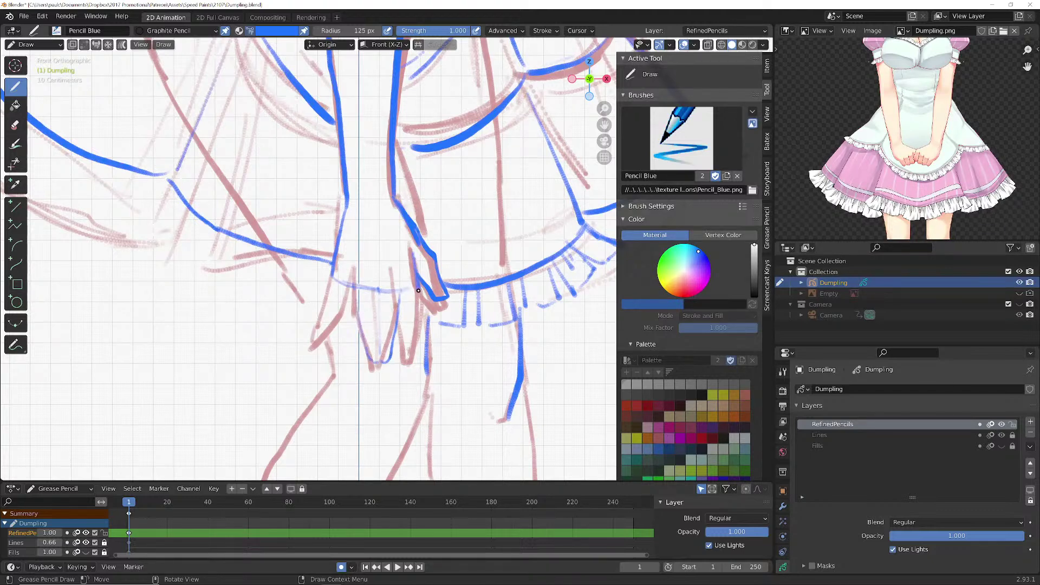
- Show the Empty reference image in the viewport and hide the Lines layer
click(1019, 293)
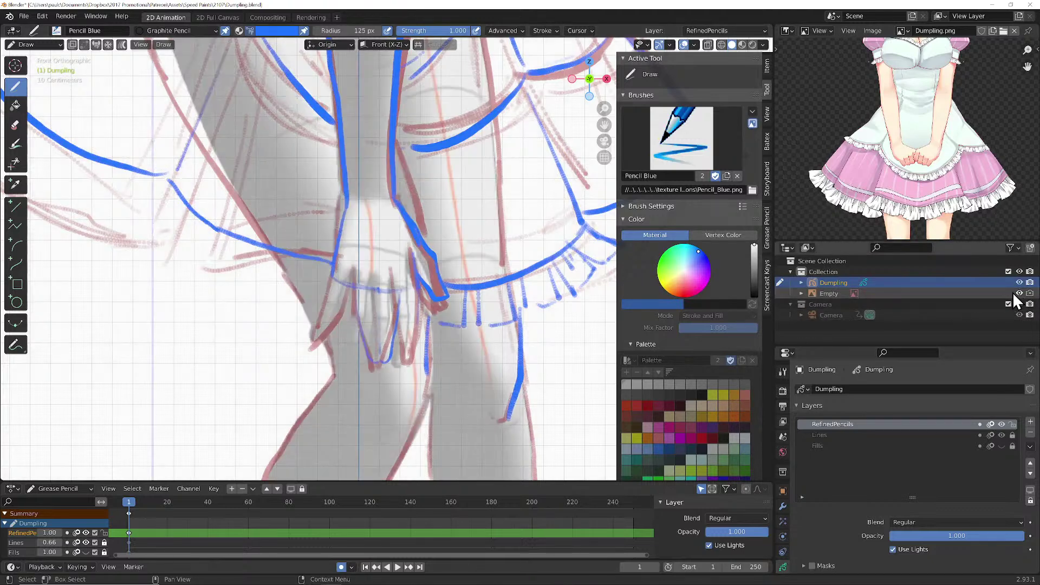
click(1019, 304)
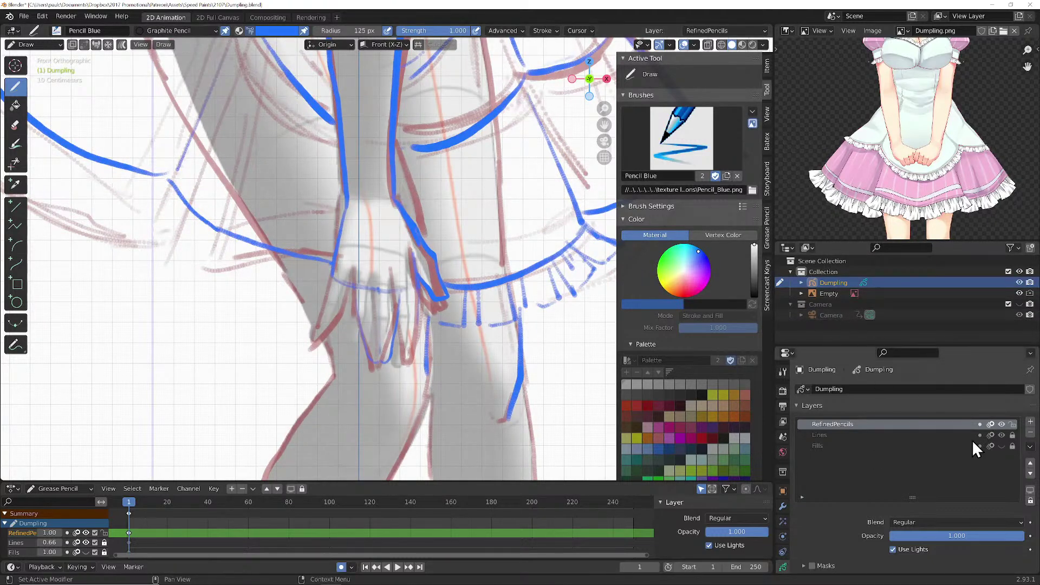
click(1002, 435)
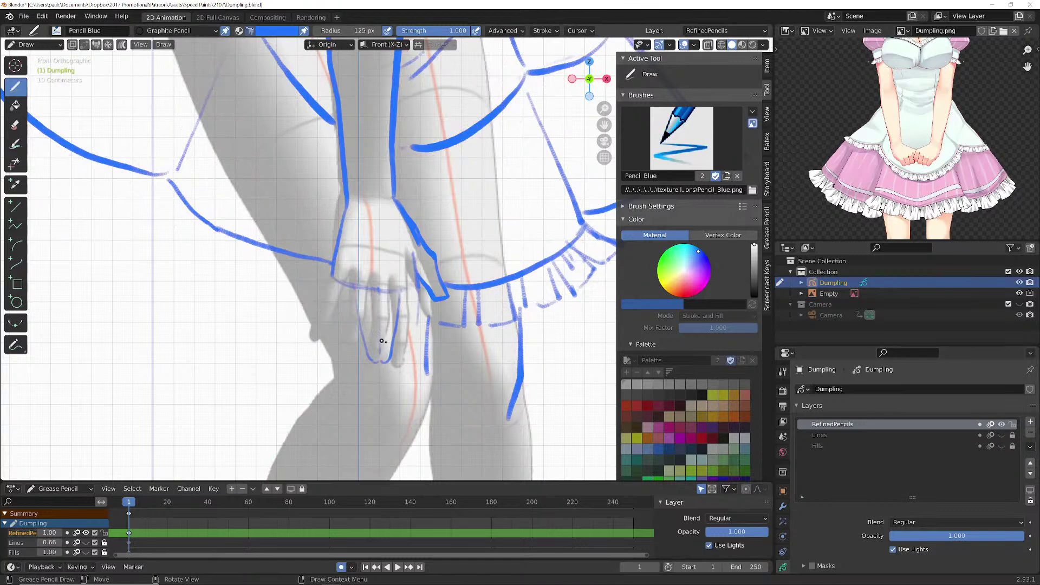
- Erase all the remaining strokes of the near hand from the wrist down
click(15, 125)
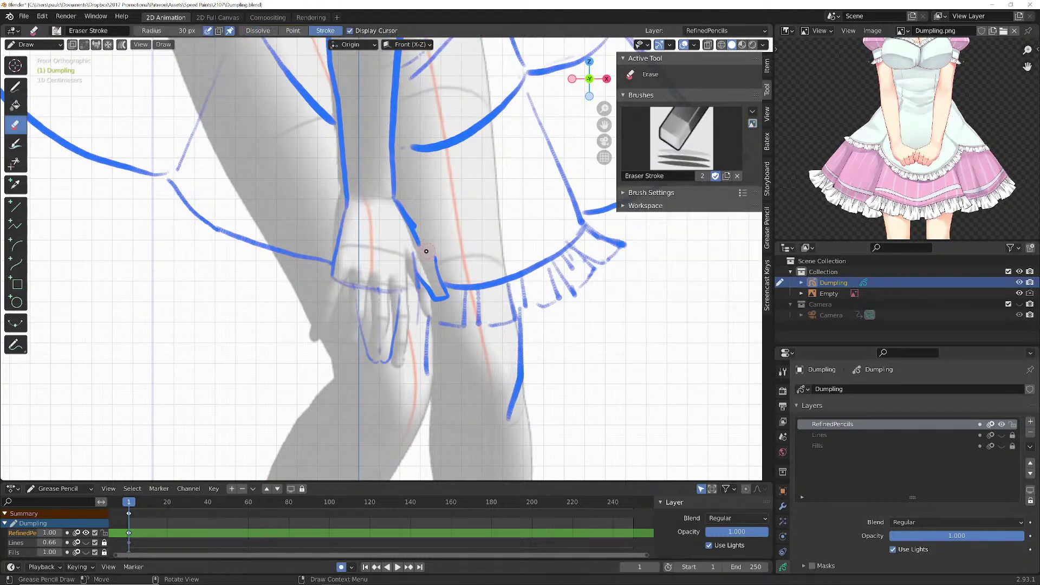
mouse_move(416, 267)
mouse_down()
mouse_move(384, 323)
mouse_move(358, 298)
mouse_move(395, 342)
mouse_move(407, 315)
mouse_move(418, 332)
mouse_up()
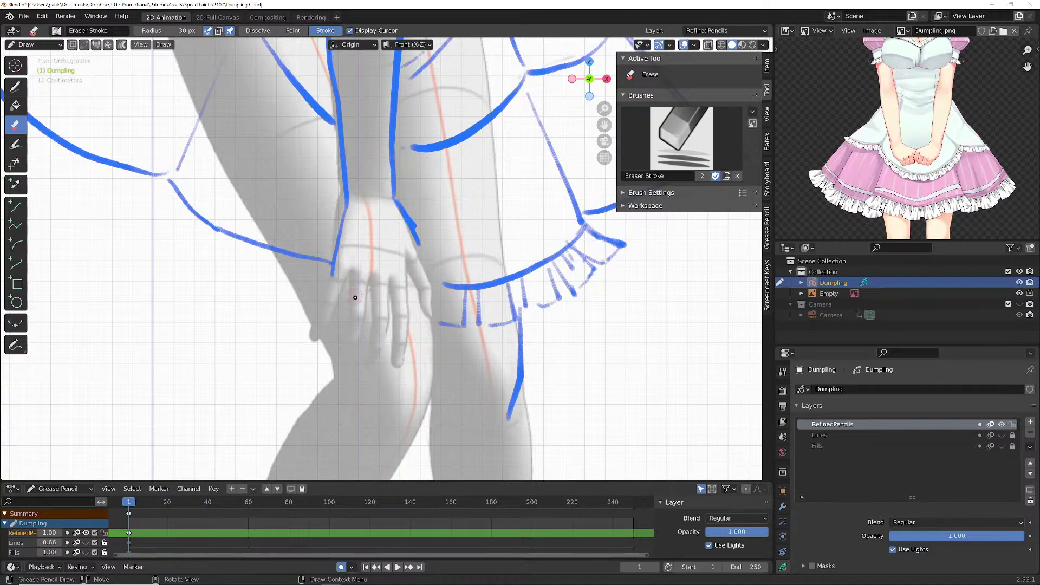
mouse_move(342, 238)
mouse_down()
mouse_move(390, 216)
mouse_move(406, 225)
mouse_move(400, 367)
mouse_up()
- Redraw the near hand in blue pencil, outlining the palm, thumb and all four fingers over the reference figure
click(16, 86)
drag(391, 284, 401, 364)
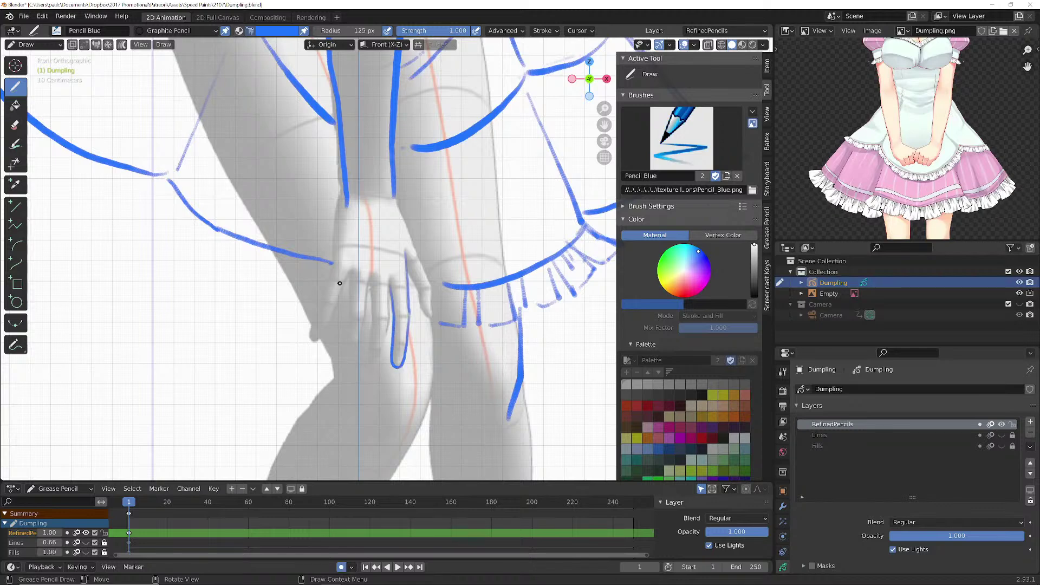
drag(348, 275, 321, 337)
drag(333, 265, 321, 339)
drag(344, 196, 333, 266)
mouse_move(397, 201)
mouse_down()
mouse_move(432, 309)
mouse_move(408, 275)
mouse_move(373, 368)
mouse_up()
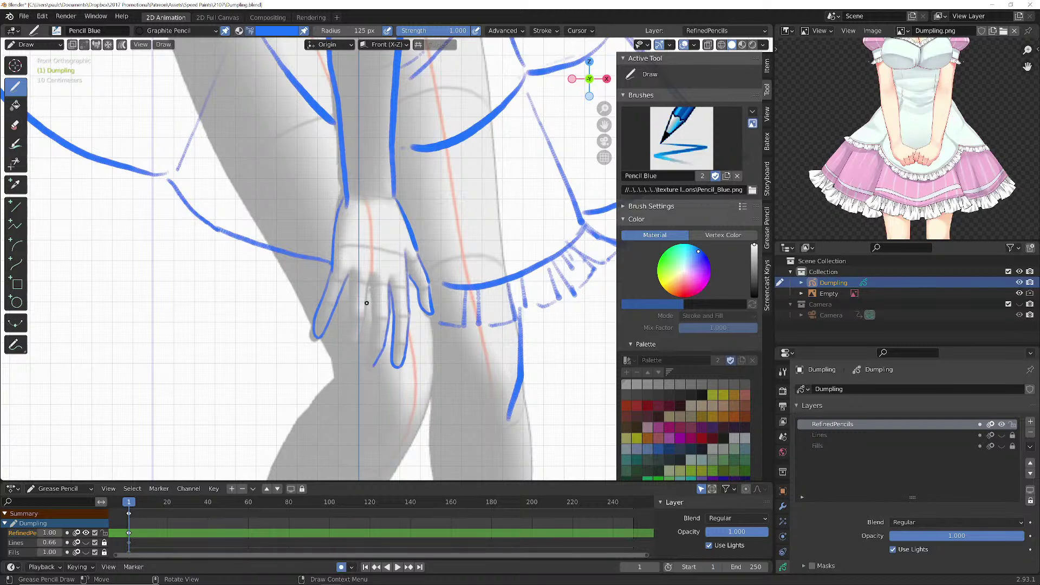
mouse_move(350, 273)
mouse_down()
mouse_move(350, 309)
mouse_move(368, 315)
mouse_move(372, 365)
mouse_move(351, 366)
mouse_up()
drag(349, 307, 348, 347)
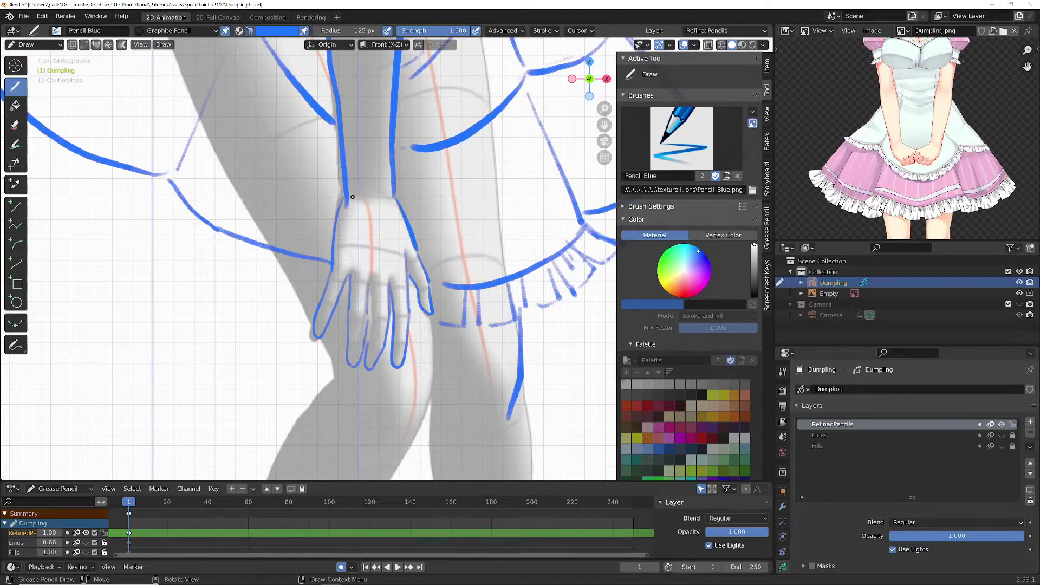
- Save the Dumpling file with the whole figure in view
scroll(325, 190, down, 5)
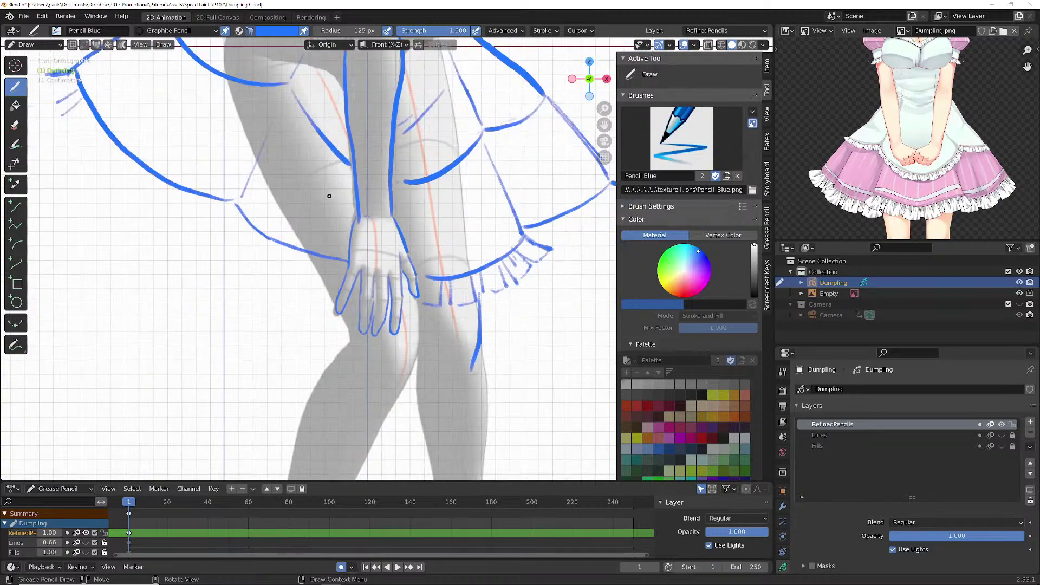
shift+middle_drag(403, 189, 334, 341)
scroll(381, 274, down, 2)
mouse_move(400, 254)
shift+middle_down()
mouse_move(419, 292)
mouse_move(414, 317)
shift+middle_up()
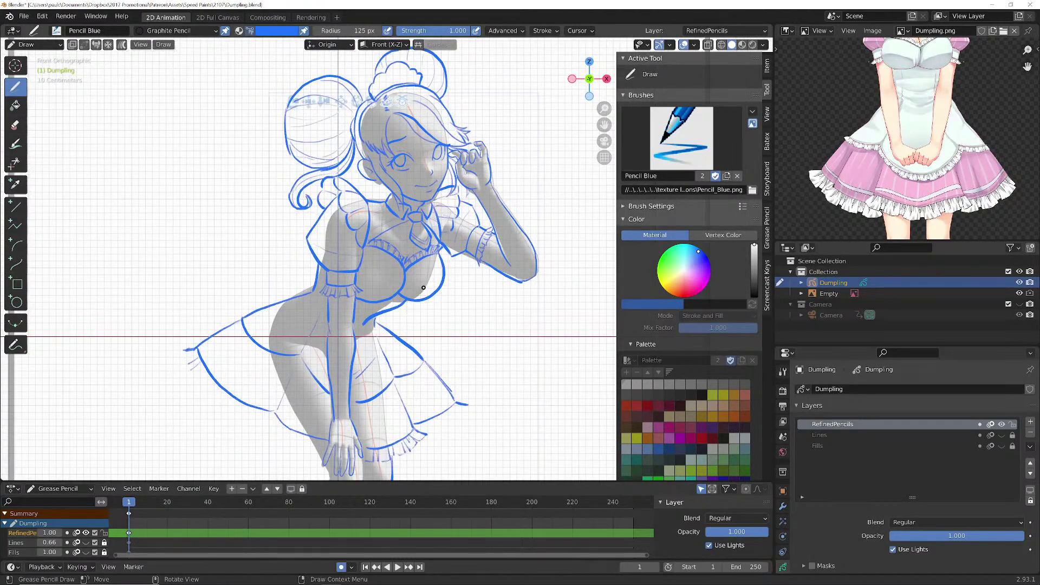
scroll(395, 297, up, 2)
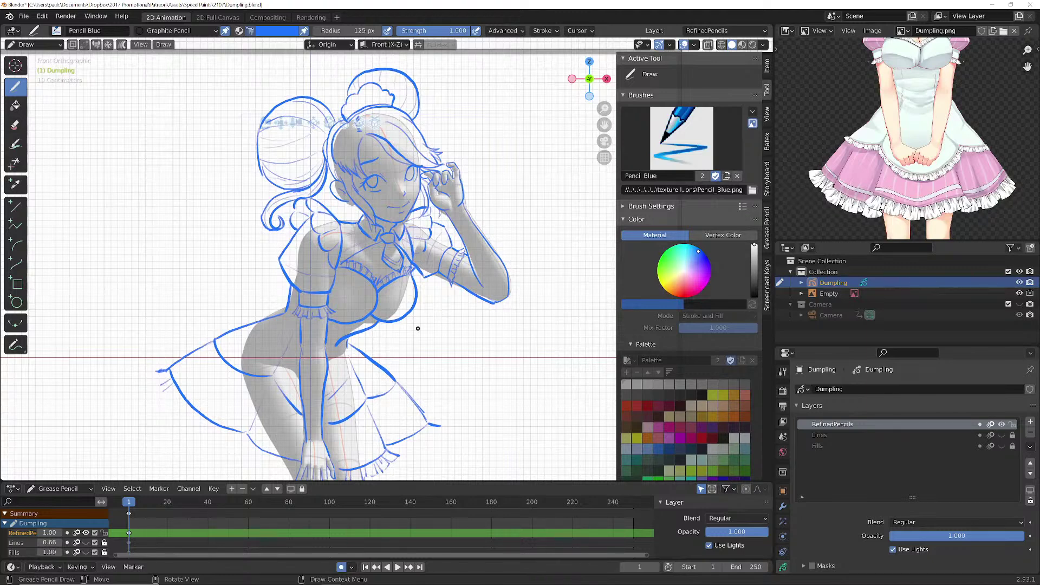
key(ctrl+s)
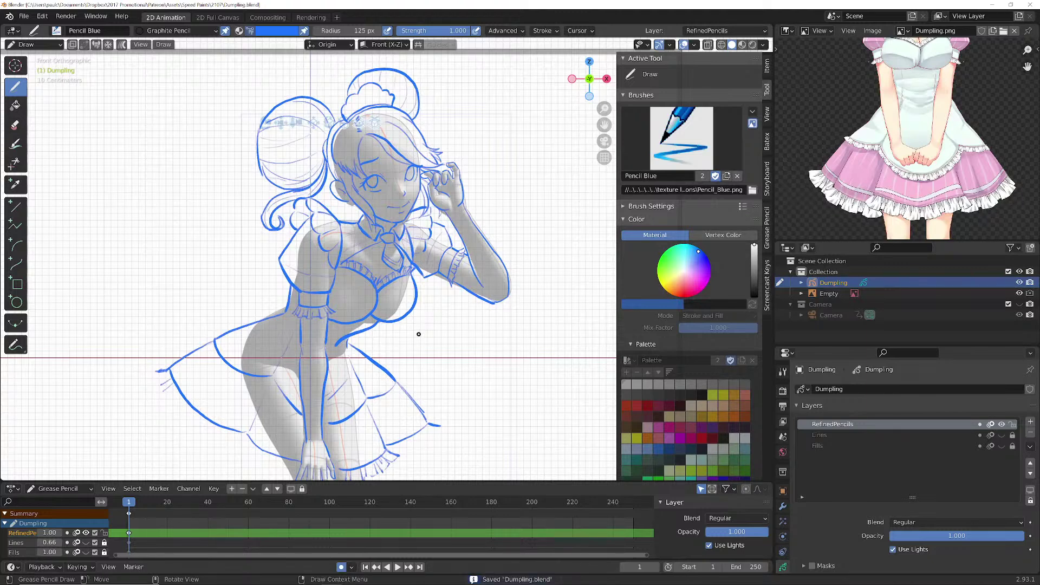
- Compare the rough Lines sketch with the RefinedPencils strokes, ending with only the Empty reference visible
click(1001, 435)
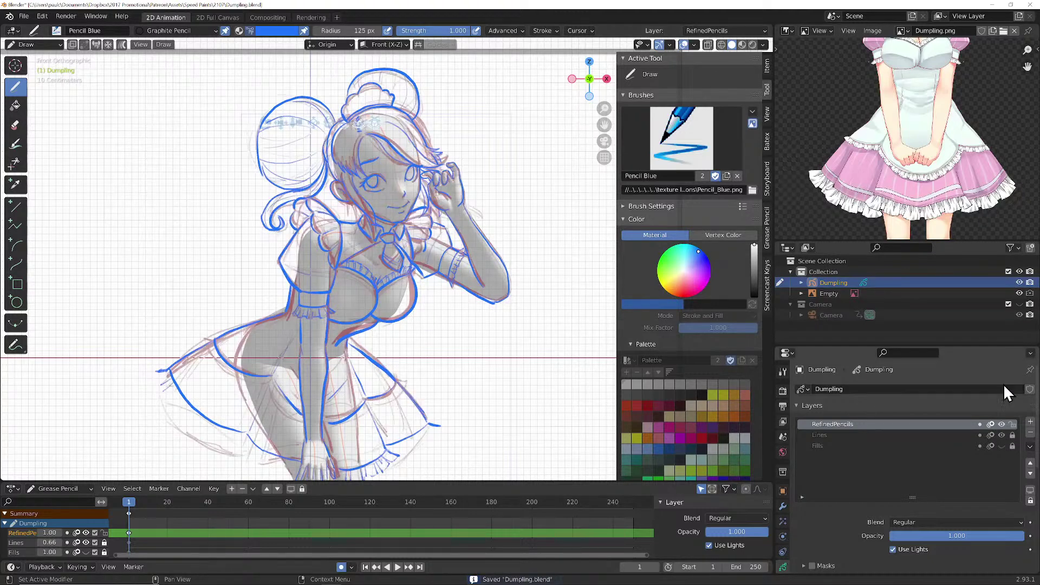
click(1019, 293)
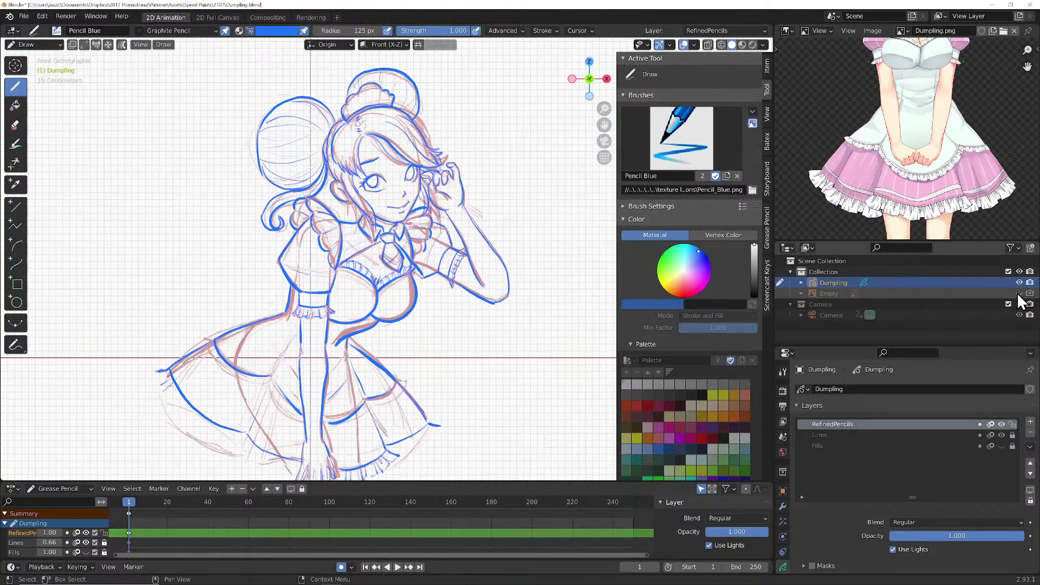
click(1002, 425)
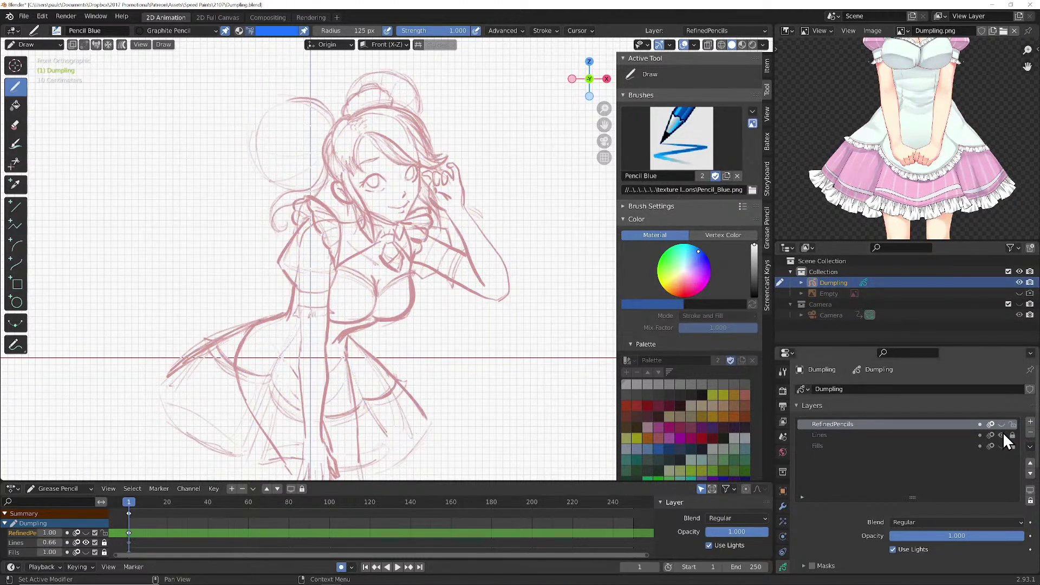
click(1002, 433)
click(1019, 293)
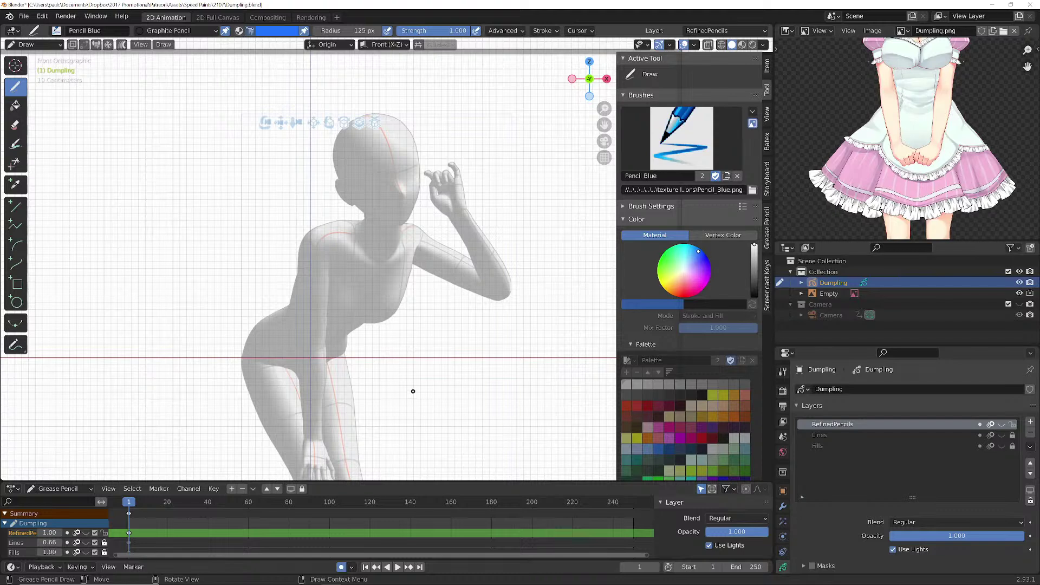
- View the reference figure's pose through the scene camera
middle_drag(417, 389, 399, 303)
key(KP_1)
key(KP_0)
scroll(412, 354, down, 4)
scroll(415, 294, up, 2)
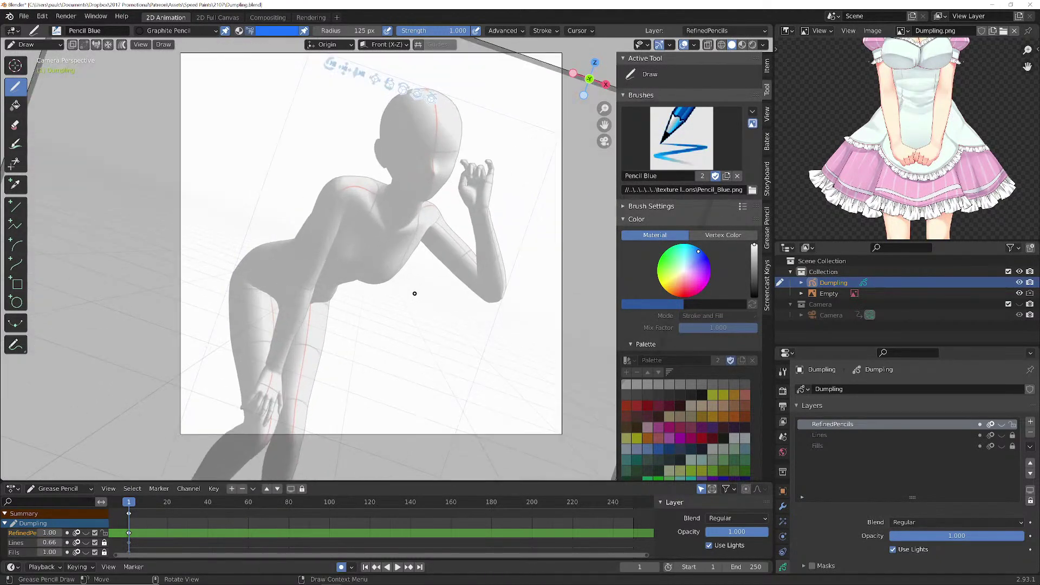
scroll(415, 294, up, 1)
scroll(400, 304, down, 1)
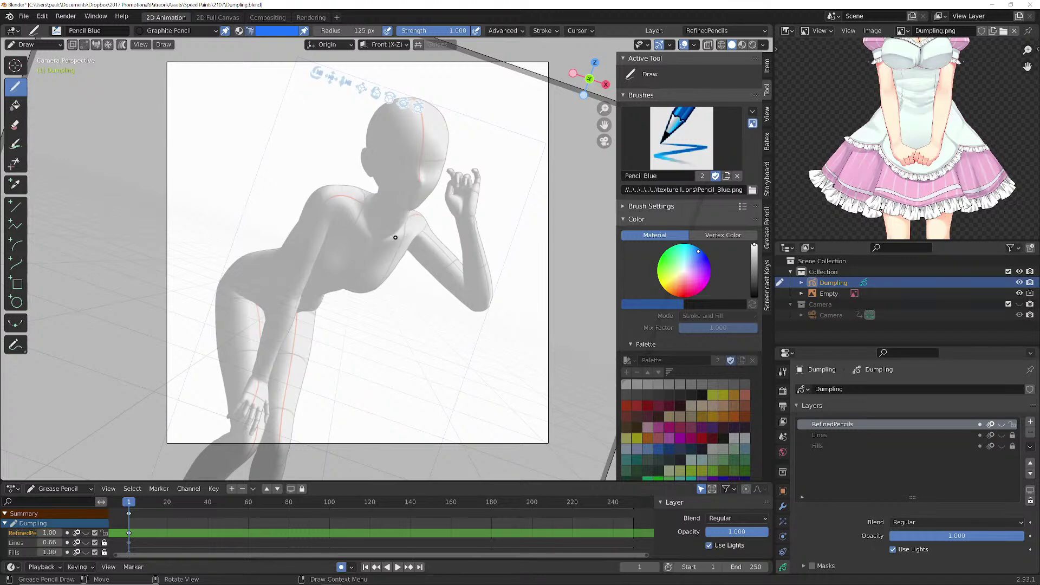
- Check the Lines sketch in camera view and leave RefinedPencils shown with Lines hidden
click(1001, 436)
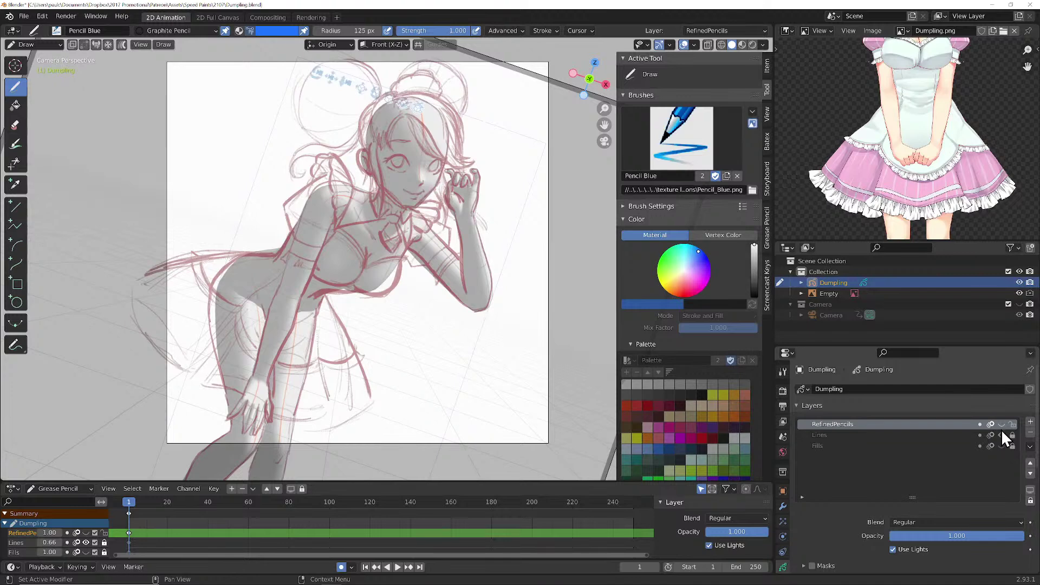
click(1001, 425)
click(1002, 435)
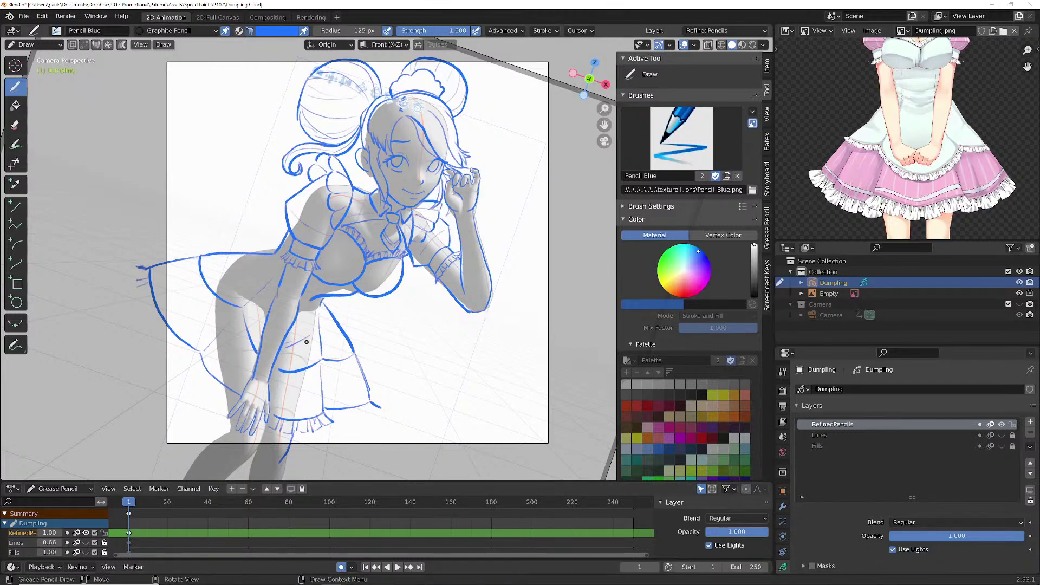
- Erase the heavy waist stroke beneath the bust and draw short bodice fold lines at the belly
scroll(306, 342, up, 1)
mouse_move(293, 364)
shift+middle_down()
mouse_move(398, 276)
mouse_move(344, 313)
shift+middle_up()
scroll(400, 290, up, 1)
scroll(400, 289, down, 2)
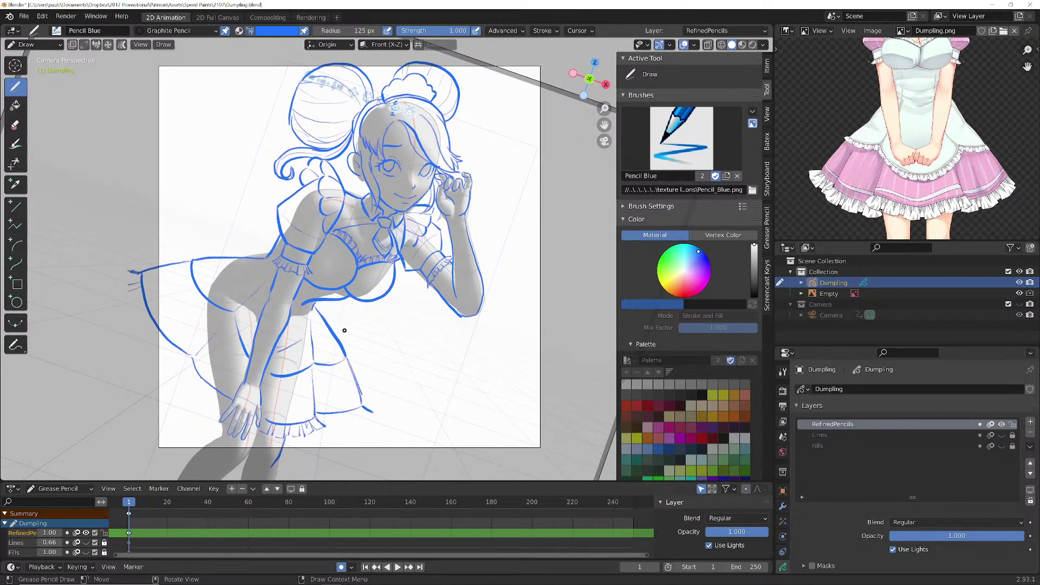
scroll(337, 353, up, 1)
shift+middle_drag(337, 353, 376, 309)
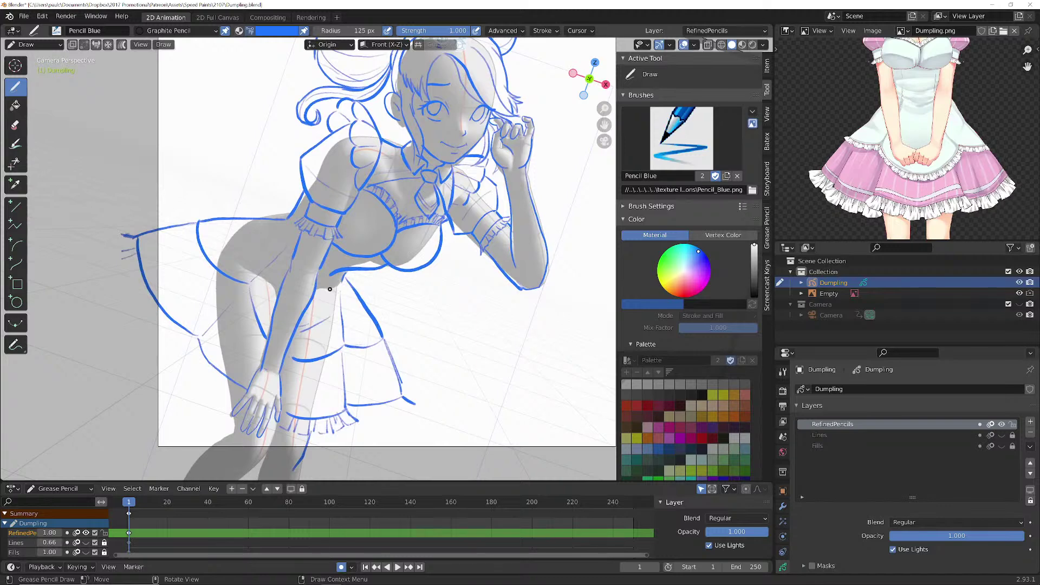
scroll(330, 289, up, 1)
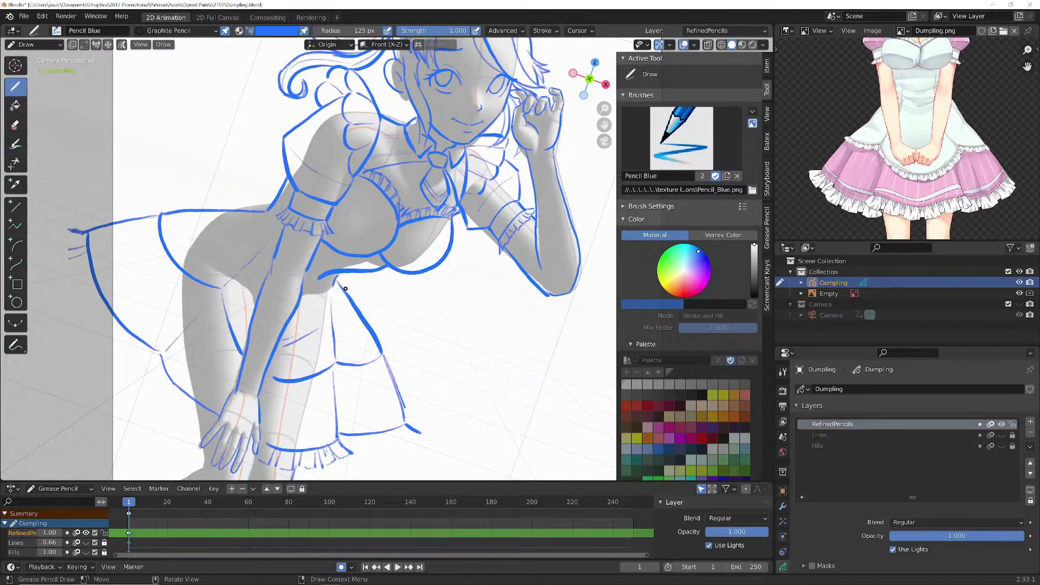
click(16, 125)
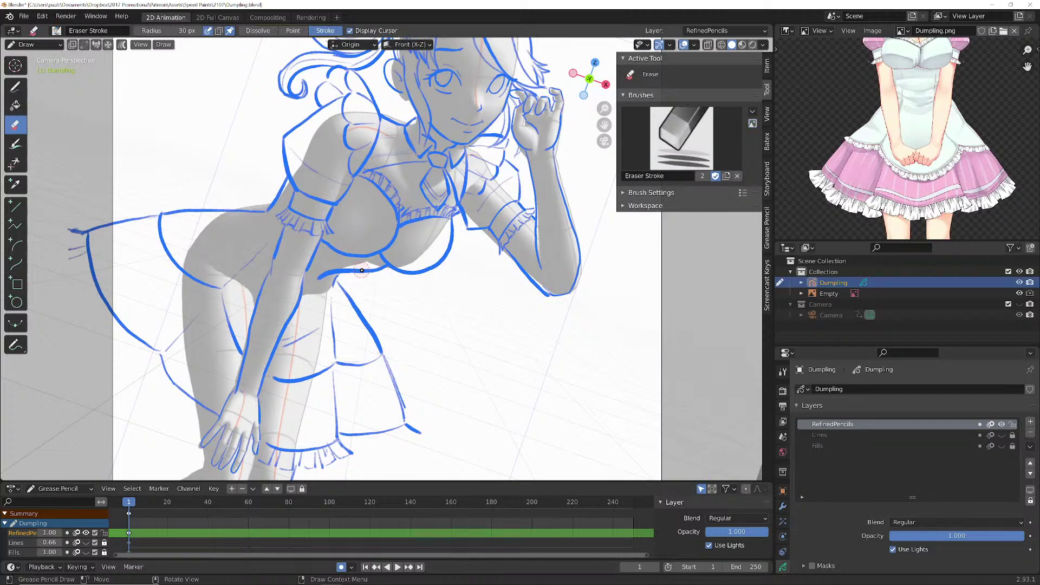
click(24, 90)
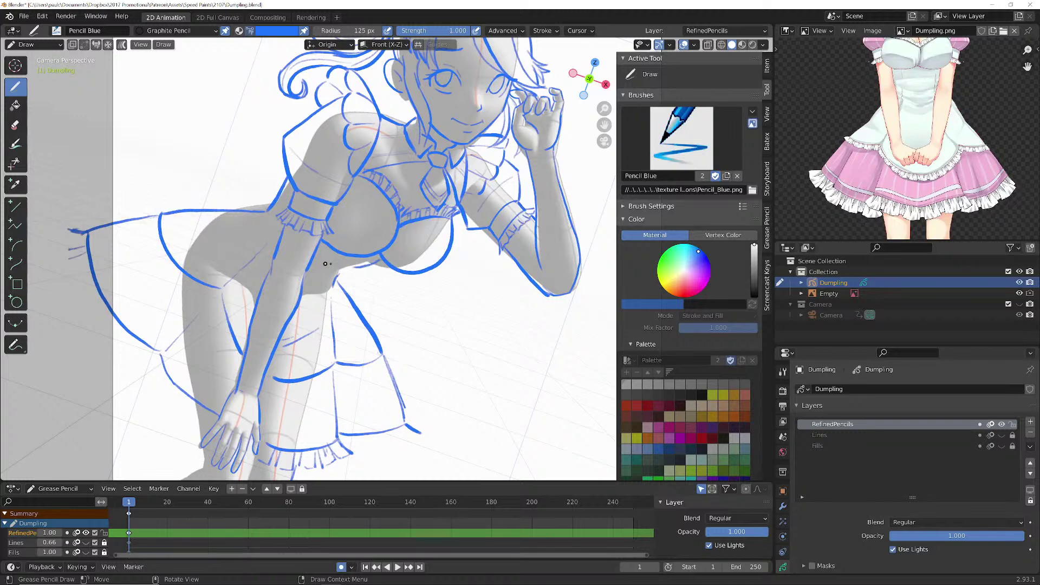
mouse_move(349, 266)
mouse_down()
mouse_move(321, 254)
mouse_move(338, 273)
mouse_move(319, 271)
mouse_move(323, 286)
mouse_move(305, 287)
mouse_move(331, 286)
mouse_up()
- Add fold lines to the apron and sketch thin frill guide lines along the apron and skirt hems
drag(266, 244, 226, 285)
drag(159, 214, 147, 213)
mouse_move(213, 302)
mouse_down()
mouse_move(239, 358)
mouse_move(286, 381)
mouse_move(279, 389)
mouse_up()
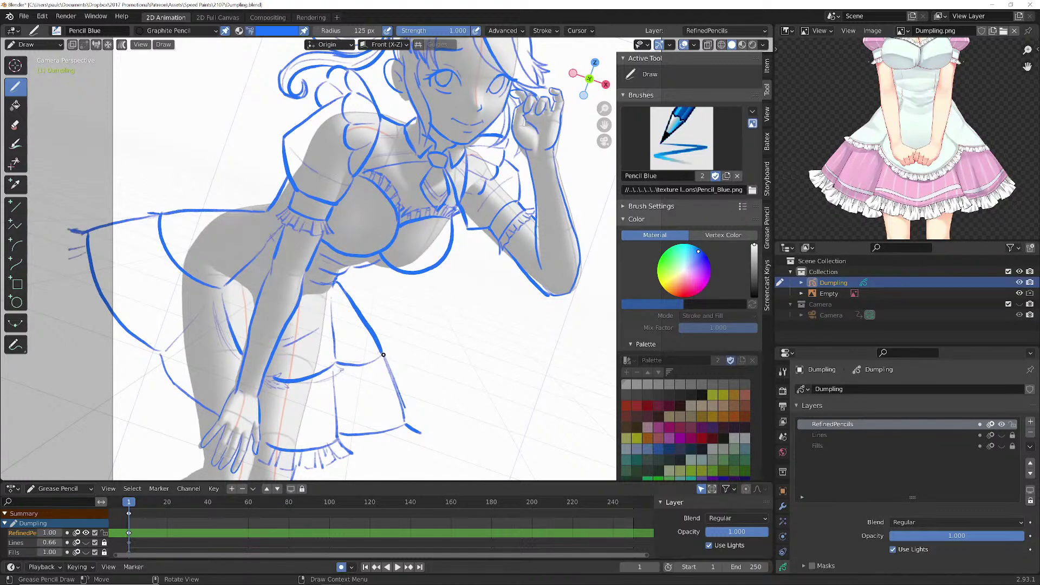
drag(393, 358, 339, 377)
mouse_move(414, 434)
mouse_down()
mouse_move(346, 446)
mouse_move(363, 448)
mouse_up()
drag(146, 227, 177, 283)
mouse_move(70, 247)
mouse_down()
mouse_move(121, 351)
mouse_move(210, 428)
mouse_up()
drag(150, 374, 176, 409)
- Draw the near leg's knee contours on both sides of the hanging hand
shift+middle_drag(351, 402, 432, 243)
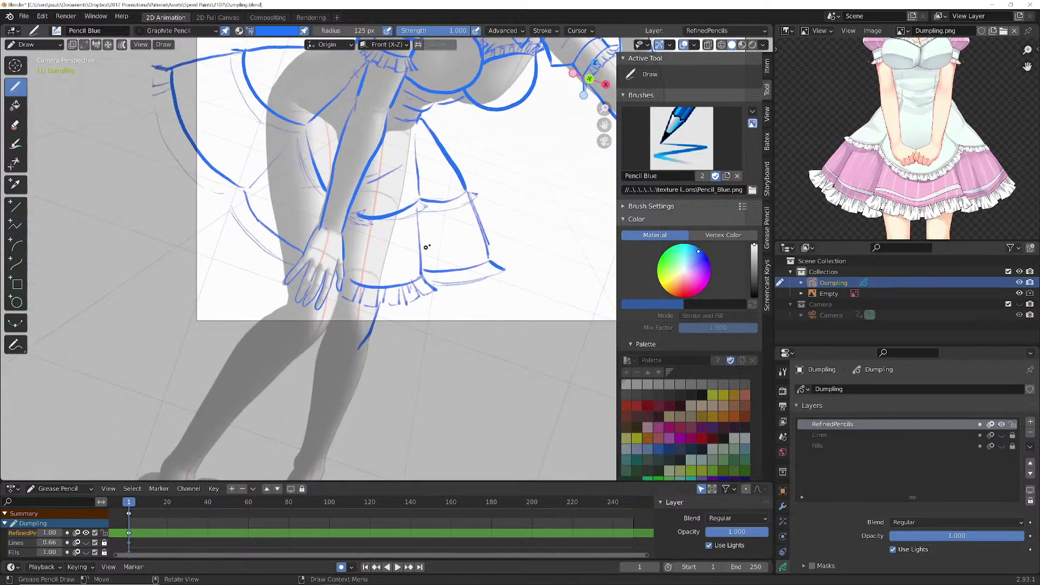
mouse_move(283, 261)
mouse_down()
mouse_move(286, 276)
mouse_move(252, 328)
mouse_up()
drag(341, 292, 321, 334)
- Draw pleated ruffles along the whole skirt hem, from the front edge around to the back
mouse_move(430, 273)
mouse_down()
mouse_move(442, 288)
mouse_move(491, 276)
mouse_up()
mouse_move(498, 273)
mouse_down()
mouse_move(481, 280)
mouse_move(500, 272)
mouse_up()
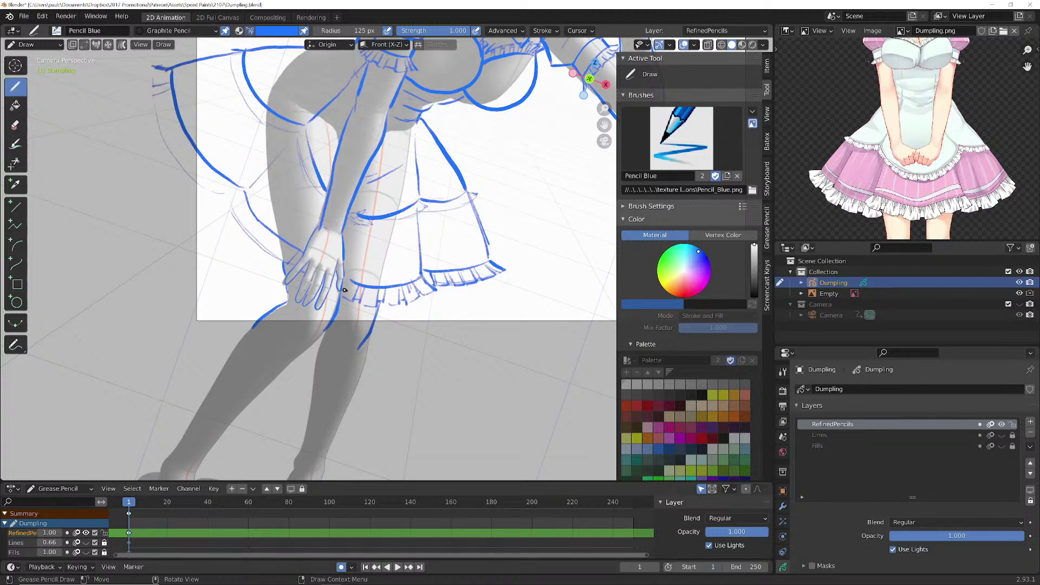
mouse_move(336, 272)
mouse_down()
mouse_move(342, 283)
mouse_move(331, 288)
mouse_move(364, 300)
mouse_up()
mouse_move(270, 233)
mouse_down()
mouse_move(256, 242)
mouse_move(248, 231)
mouse_move(263, 254)
mouse_up()
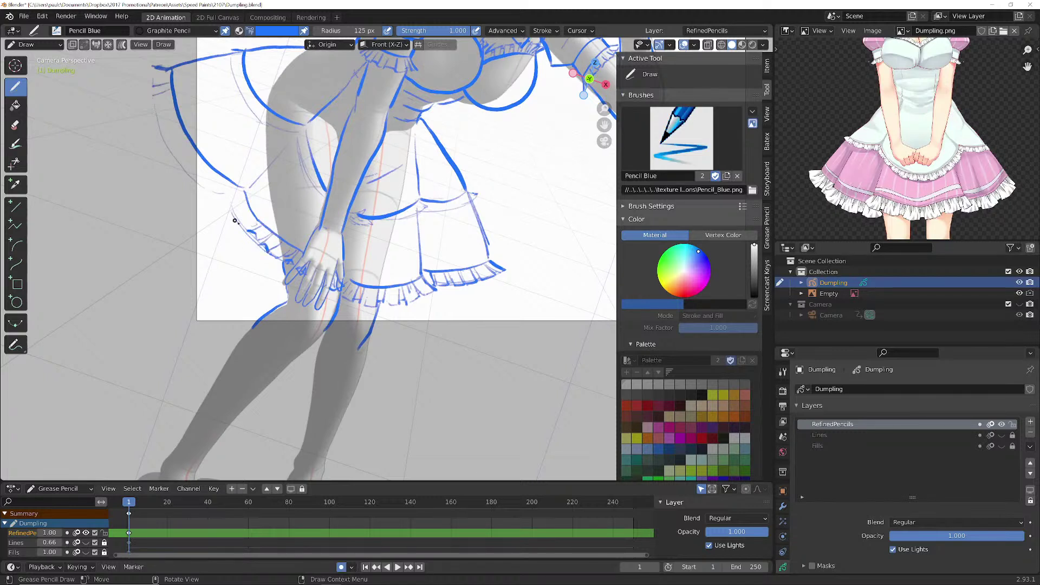
mouse_move(244, 193)
mouse_down()
mouse_move(226, 197)
mouse_move(247, 210)
mouse_move(227, 198)
mouse_move(244, 228)
mouse_up()
drag(233, 185, 226, 194)
mouse_move(228, 182)
mouse_down()
mouse_move(221, 191)
mouse_move(186, 177)
mouse_move(156, 107)
mouse_move(154, 123)
mouse_move(161, 92)
mouse_move(152, 96)
mouse_move(150, 69)
mouse_move(150, 81)
mouse_up()
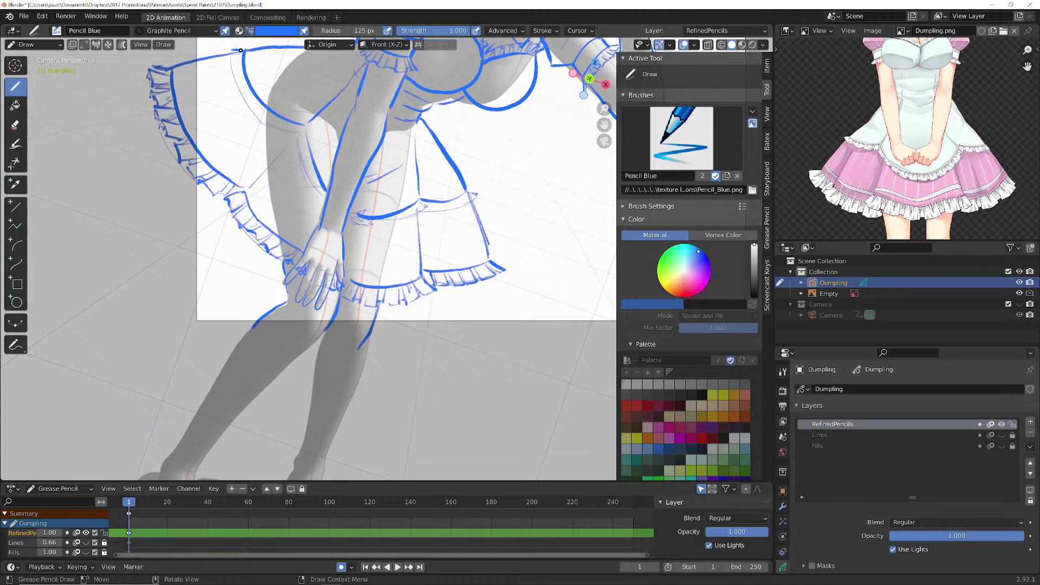
- Draw pleated ruffles along the apron's edge, from the back corner across to the front
mouse_move(227, 47)
mouse_down()
mouse_move(244, 83)
mouse_move(237, 93)
mouse_move(228, 65)
mouse_move(239, 66)
mouse_up()
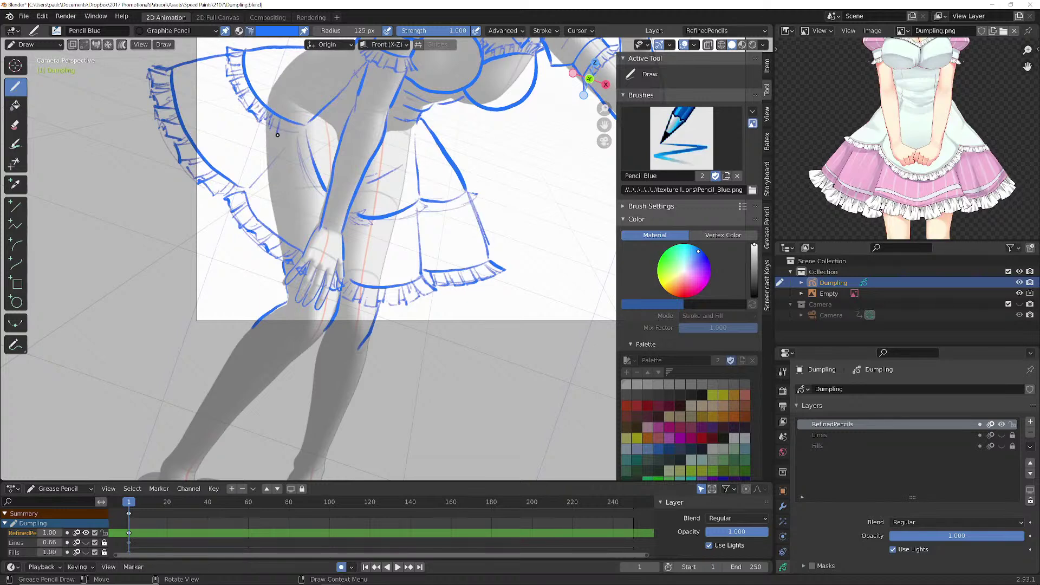
drag(268, 130, 292, 137)
mouse_move(293, 140)
mouse_down()
mouse_move(298, 153)
mouse_move(307, 133)
mouse_move(302, 167)
mouse_move(296, 157)
mouse_move(312, 164)
mouse_move(308, 185)
mouse_move(381, 225)
mouse_move(481, 193)
mouse_move(470, 197)
mouse_up()
mouse_move(416, 148)
shift+middle_down()
mouse_move(325, 291)
mouse_move(371, 286)
mouse_move(386, 303)
shift+middle_up()
scroll(326, 277, down, 2)
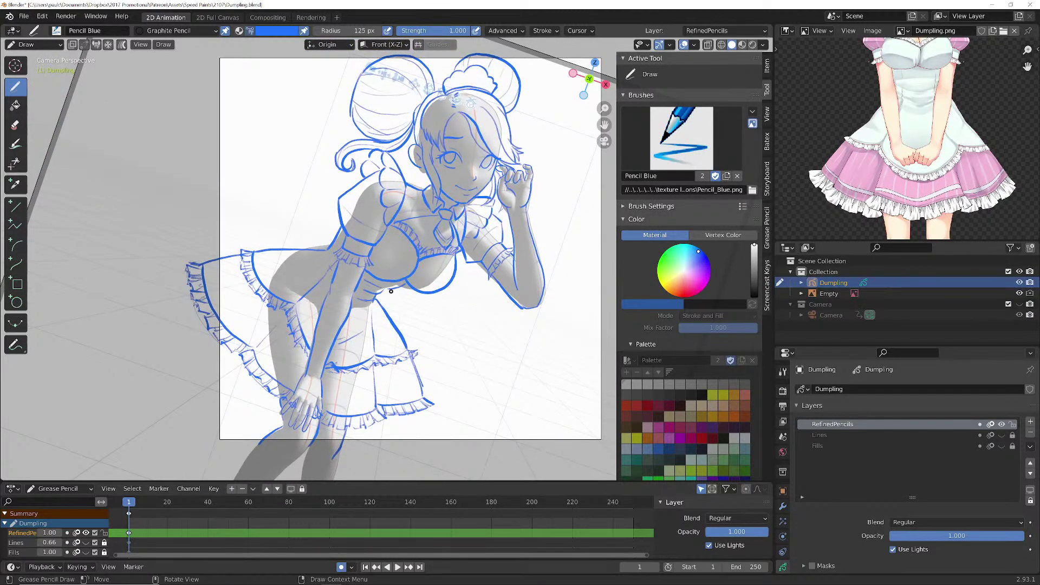
- Draw the pupils and finer details in both eyes, using the face in the Dumpling.png reference as a guide
scroll(391, 291, up, 3)
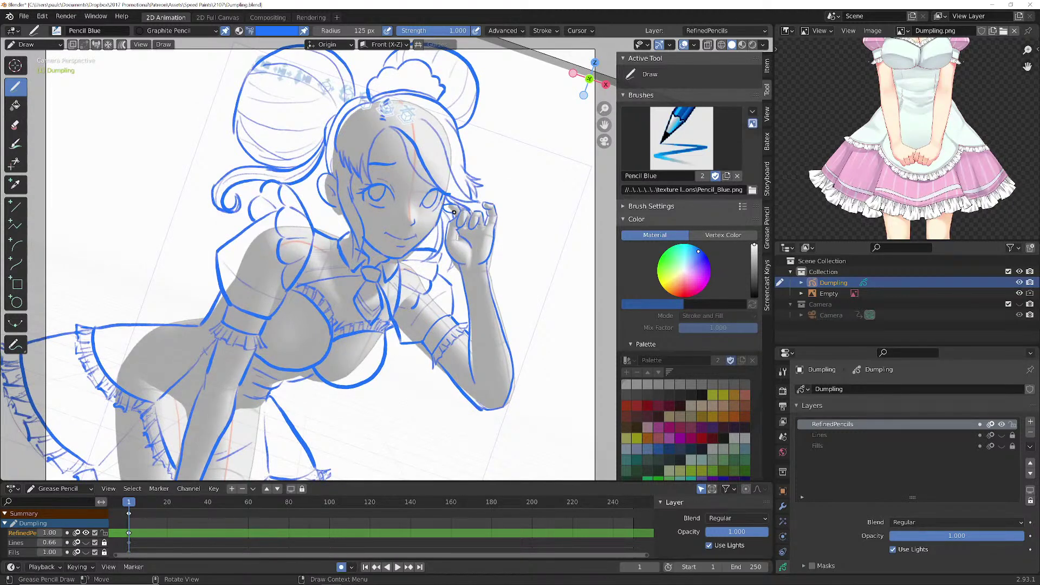
scroll(446, 202, up, 1)
shift+middle_drag(446, 201, 343, 216)
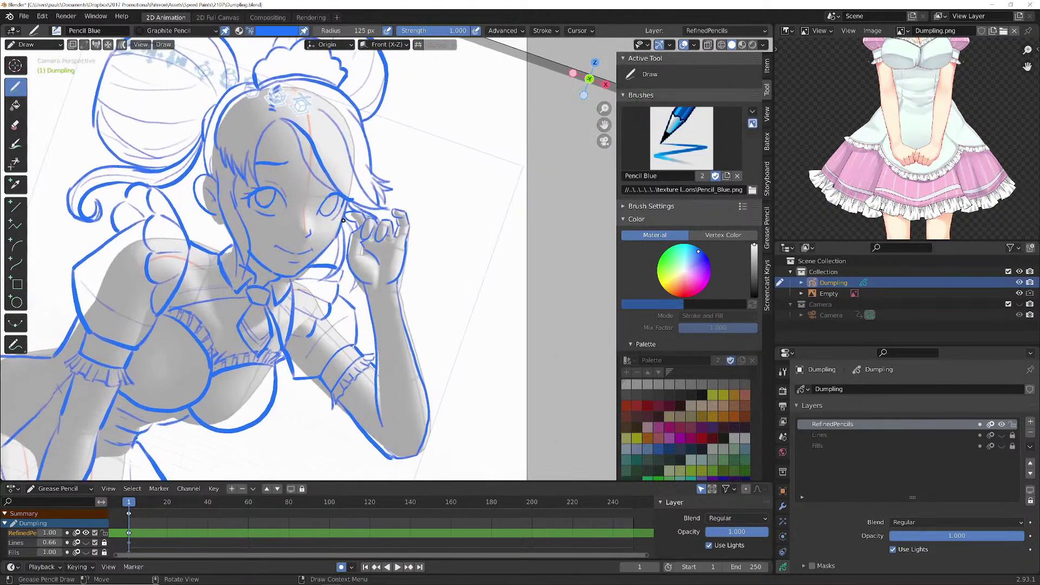
scroll(343, 216, up, 1)
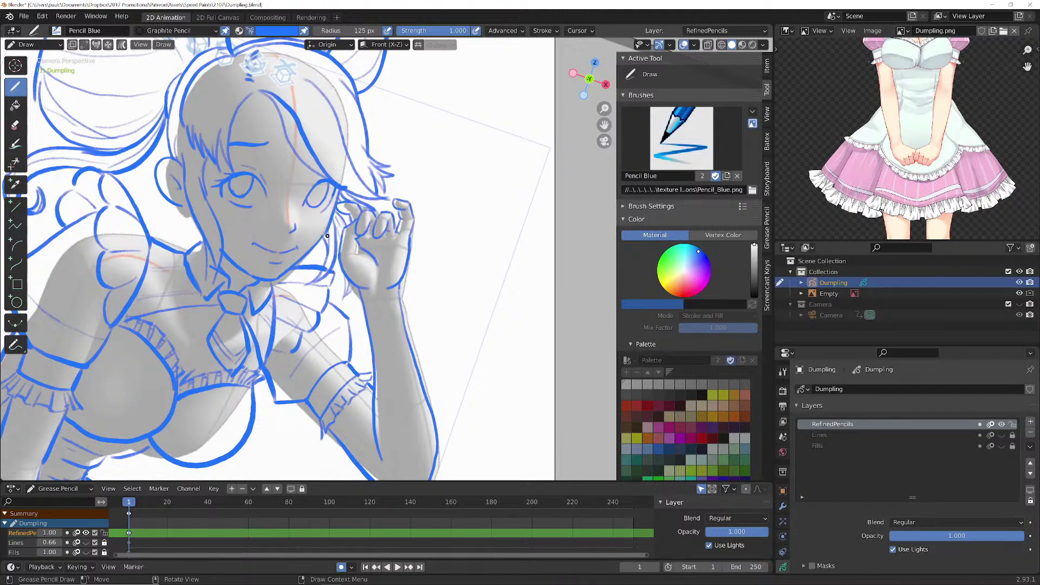
middle_drag(916, 68, 898, 198)
scroll(898, 198, up, 3)
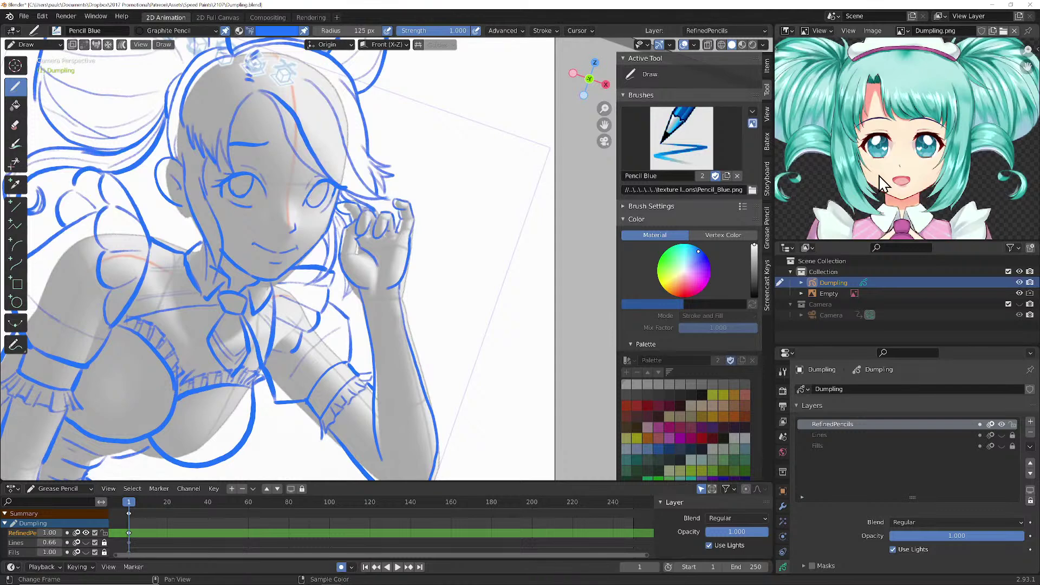
scroll(888, 195, up, 3)
scroll(888, 195, up, 1)
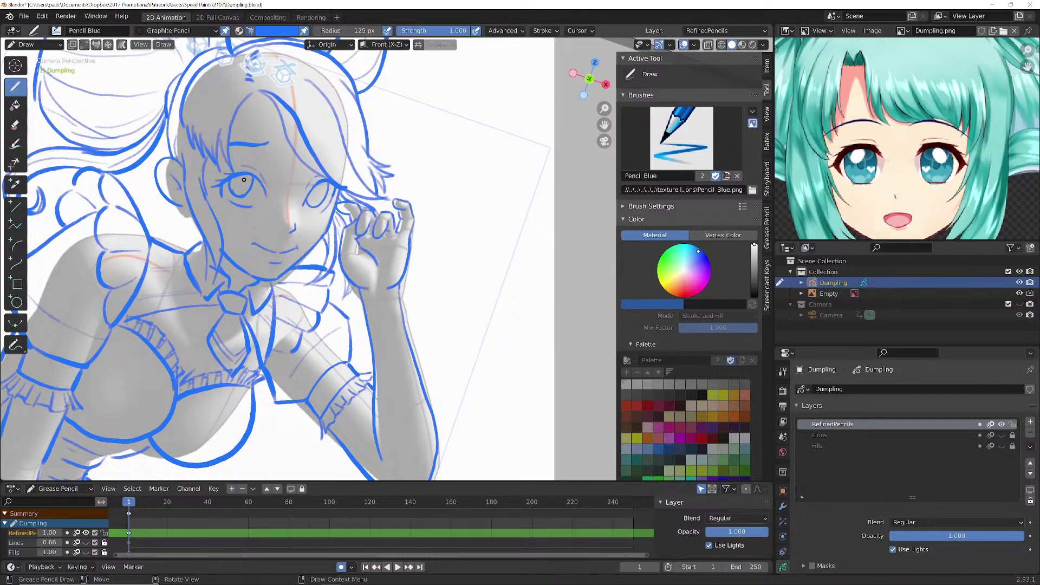
drag(239, 188, 240, 179)
drag(349, 167, 376, 197)
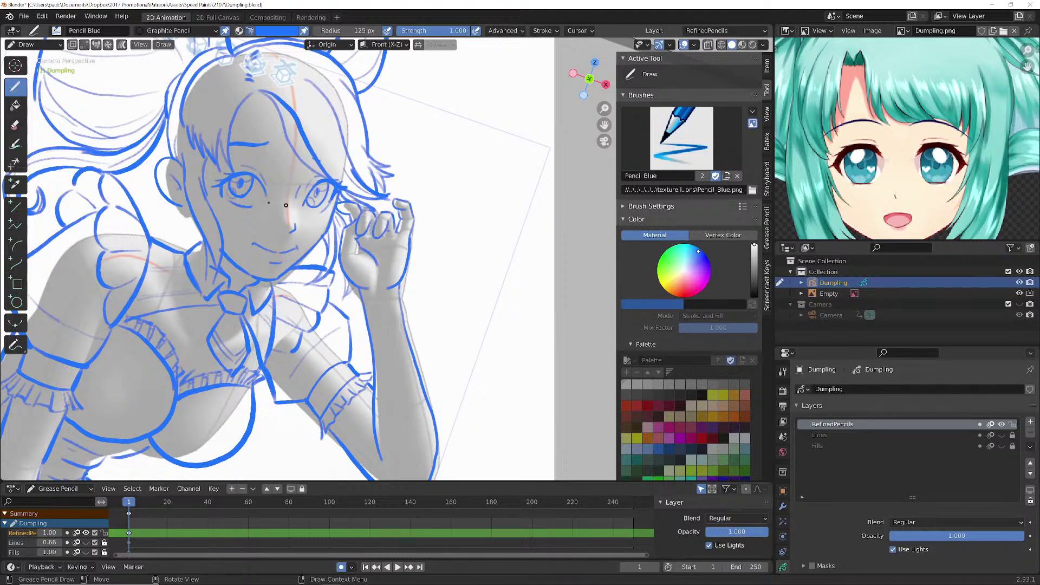
- Draw thin pointed bang strands falling down the middle of the forehead
scroll(247, 200, down, 4)
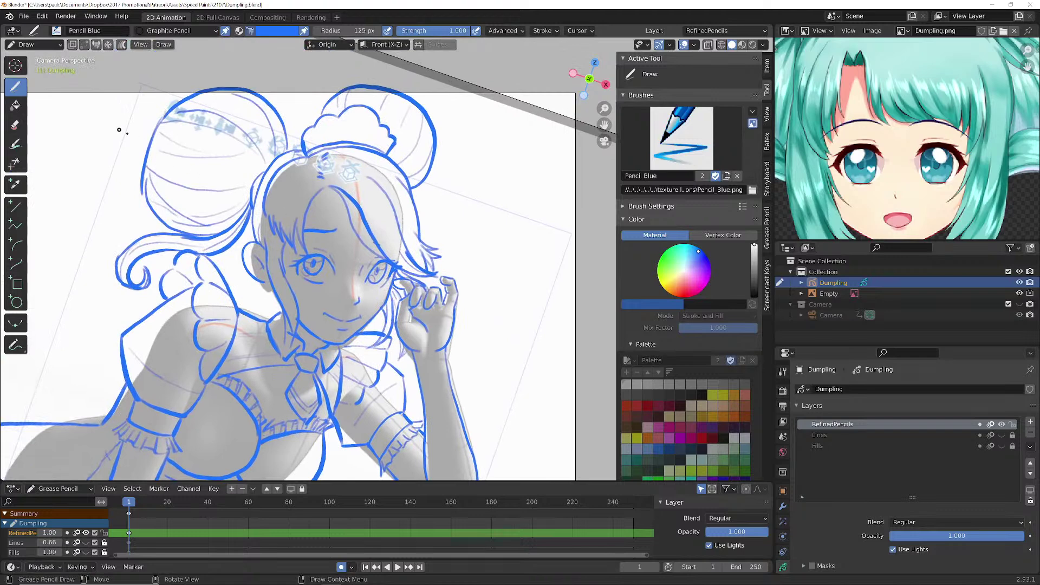
click(16, 126)
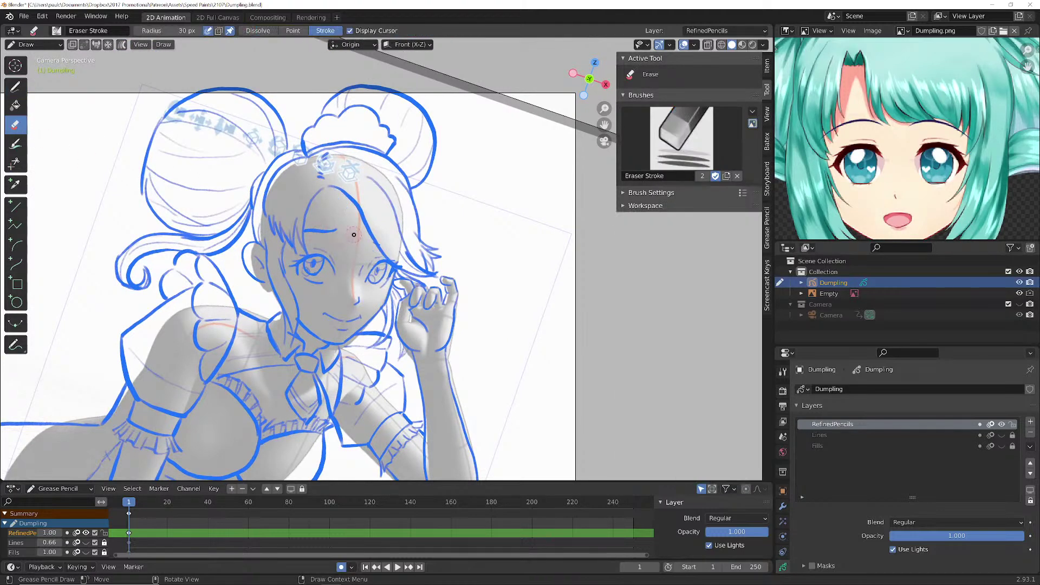
click(15, 85)
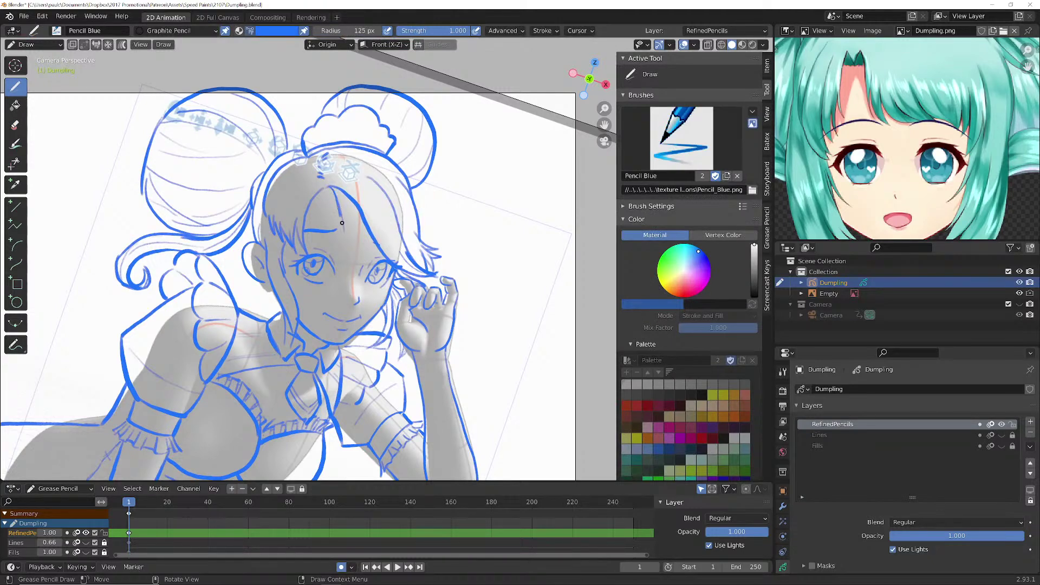
mouse_move(327, 186)
mouse_down()
mouse_move(339, 187)
mouse_move(346, 247)
mouse_up()
mouse_move(344, 189)
mouse_down()
mouse_move(363, 220)
mouse_move(358, 250)
mouse_up()
drag(357, 212, 358, 248)
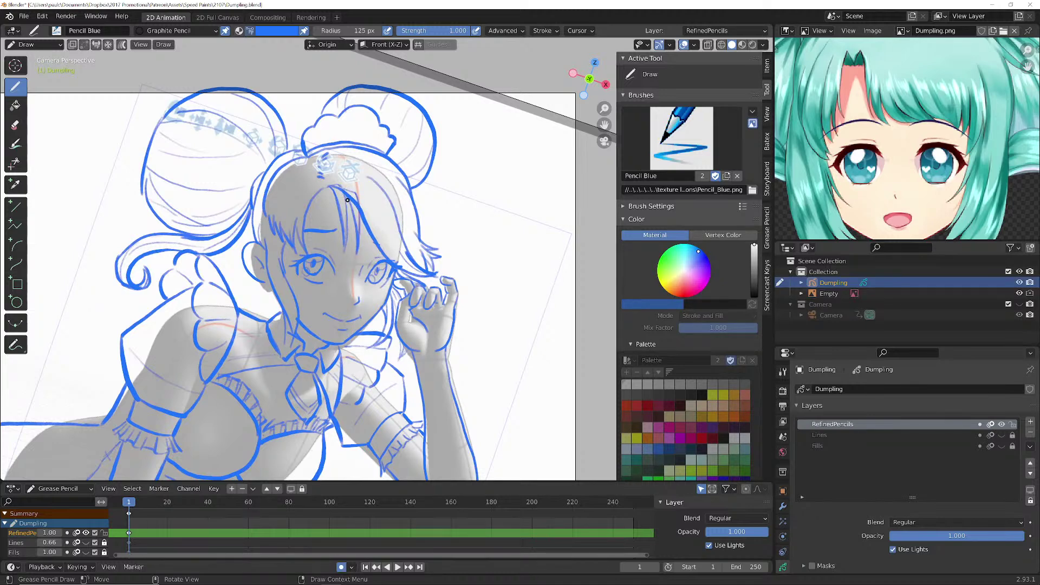
drag(348, 190, 358, 249)
- Erase and redraw the side-swept fringe on the far side so its strands taper to points beside the raised hand
click(16, 125)
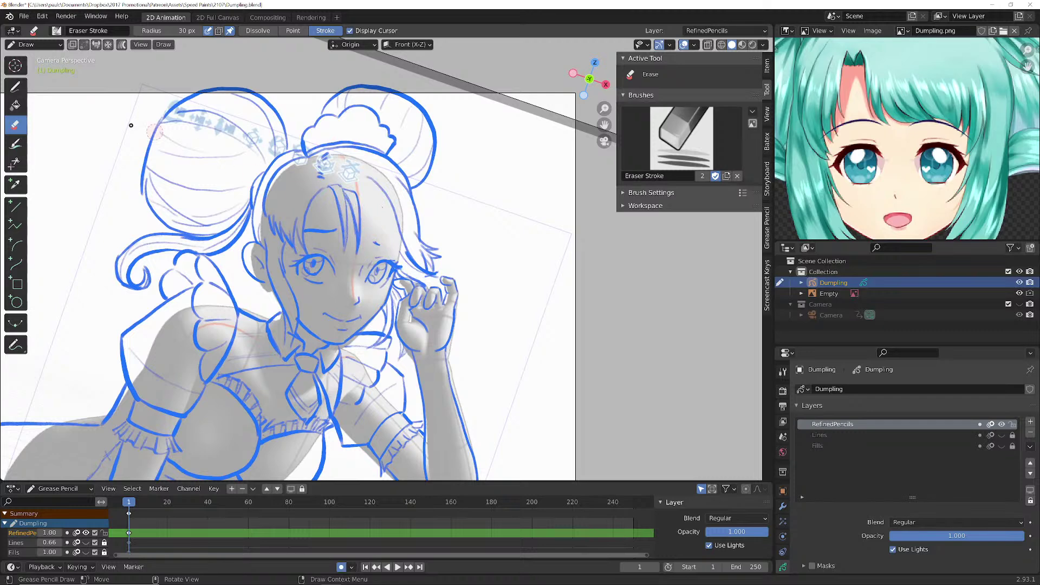
click(15, 86)
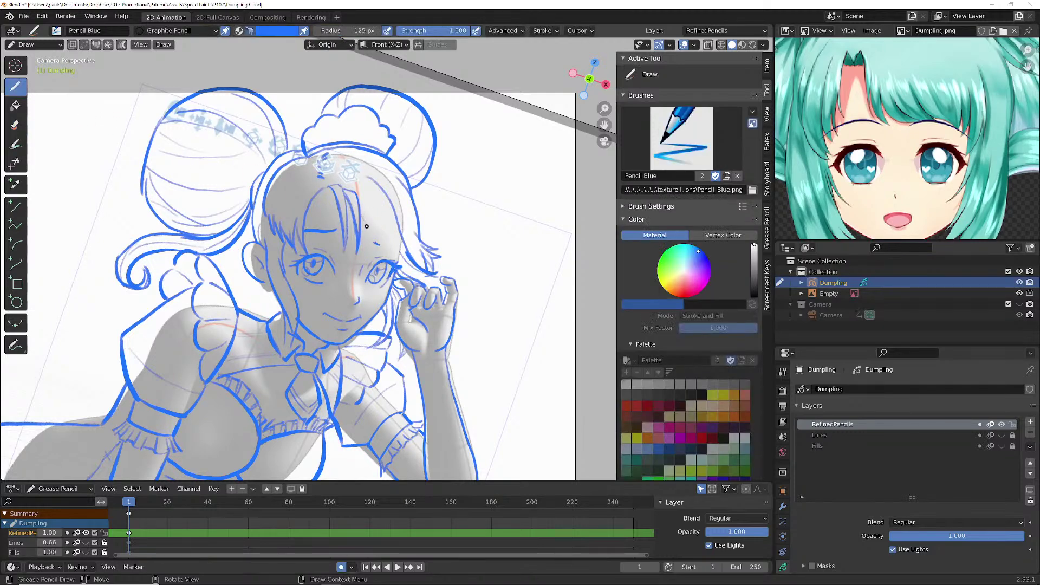
drag(388, 250, 429, 275)
click(15, 124)
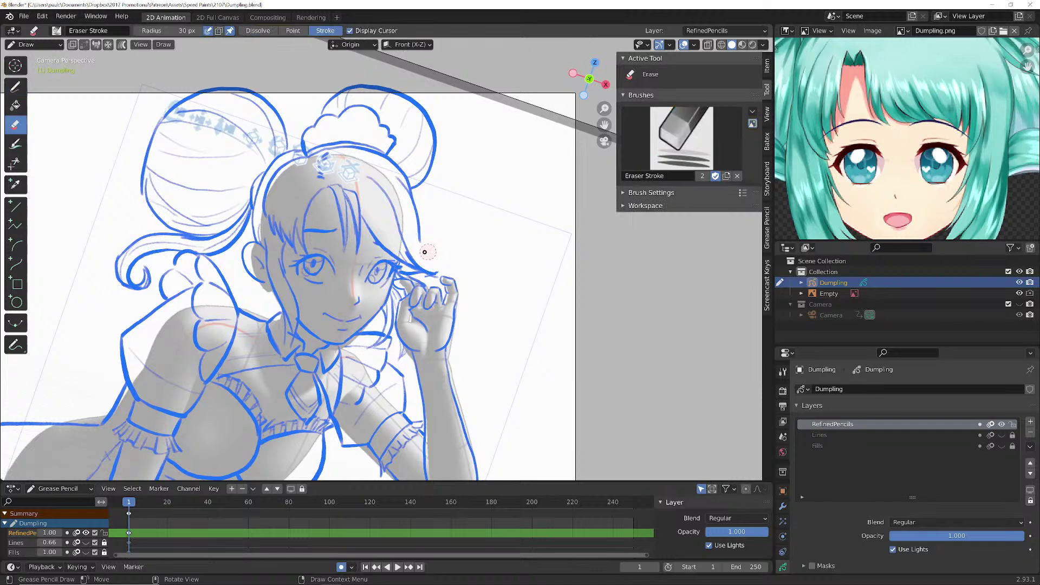
click(16, 86)
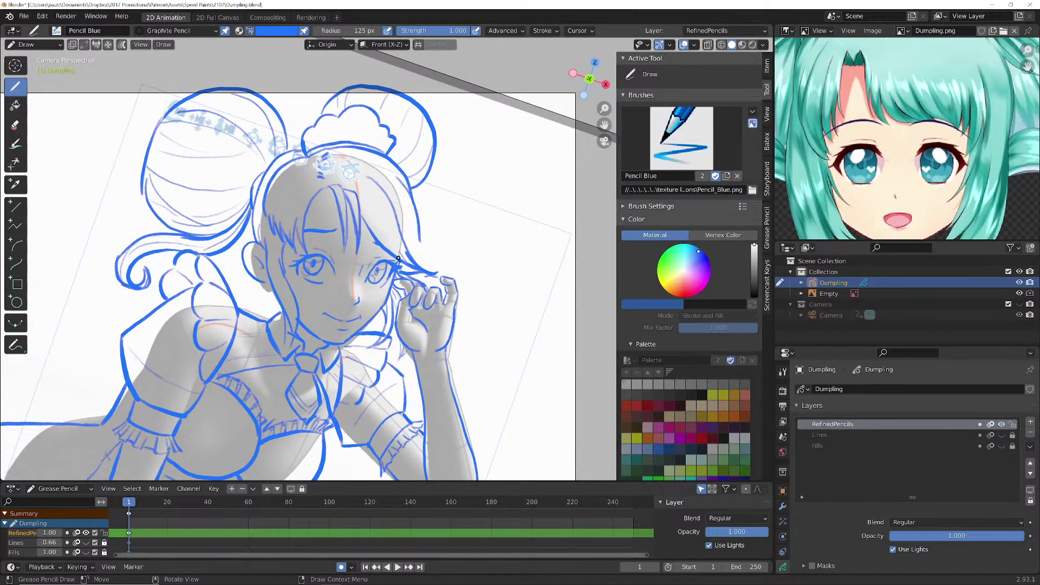
drag(416, 234, 438, 274)
- Add finer strands to the side locks framing the face, including the fringe and the hair behind the raised hand
mouse_move(278, 237)
mouse_down()
mouse_move(273, 263)
mouse_move(266, 246)
mouse_up()
drag(291, 331, 287, 302)
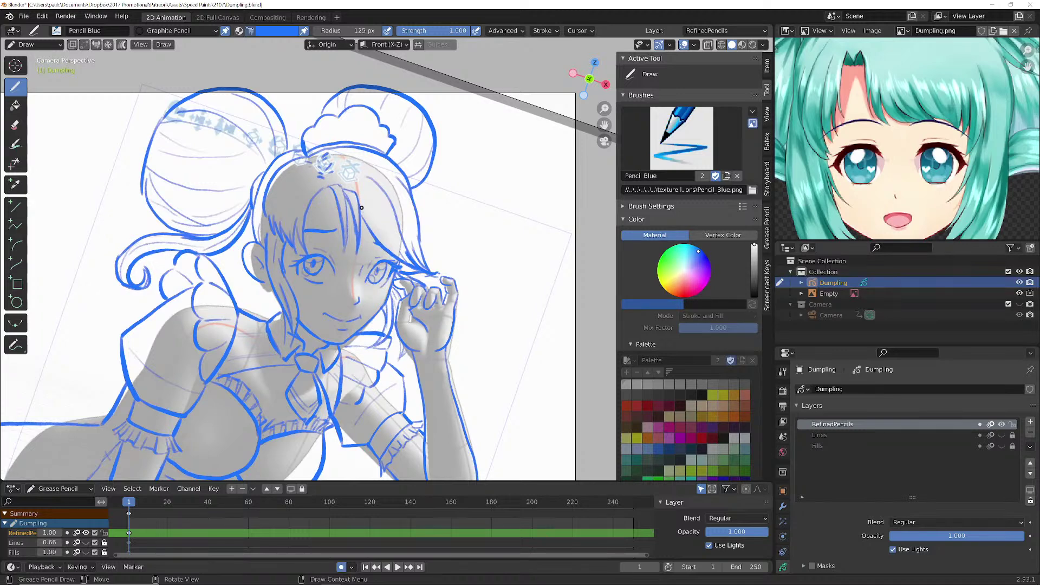
mouse_move(379, 240)
mouse_down()
mouse_move(370, 208)
mouse_move(397, 177)
mouse_move(417, 244)
mouse_up()
mouse_move(435, 276)
mouse_down()
mouse_move(407, 273)
mouse_move(428, 289)
mouse_up()
drag(406, 353, 401, 361)
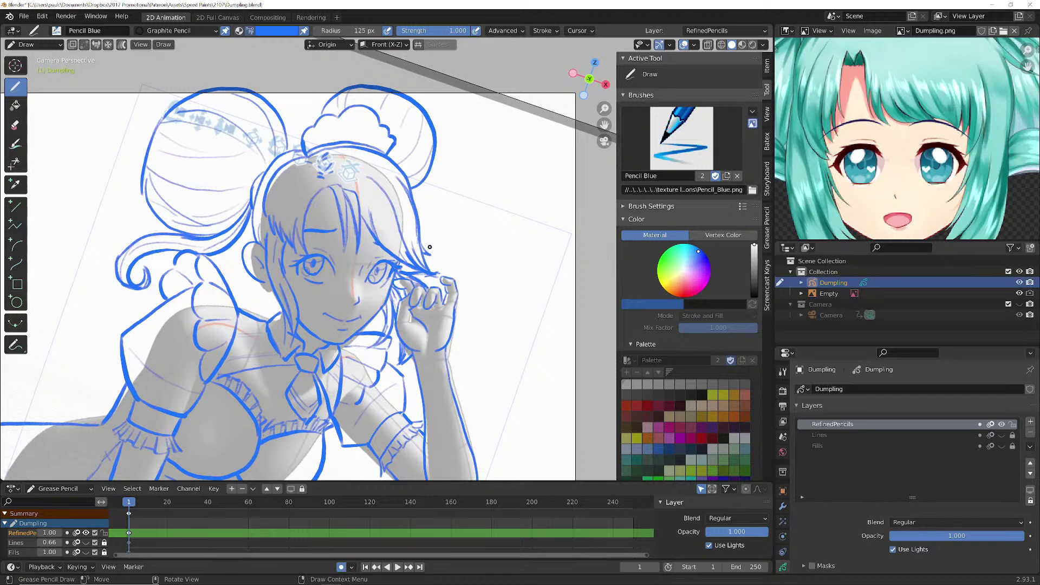
- Draw the long curled lock sweeping outward from the far bun, following the Dumpling.png reference
scroll(430, 247, down, 3)
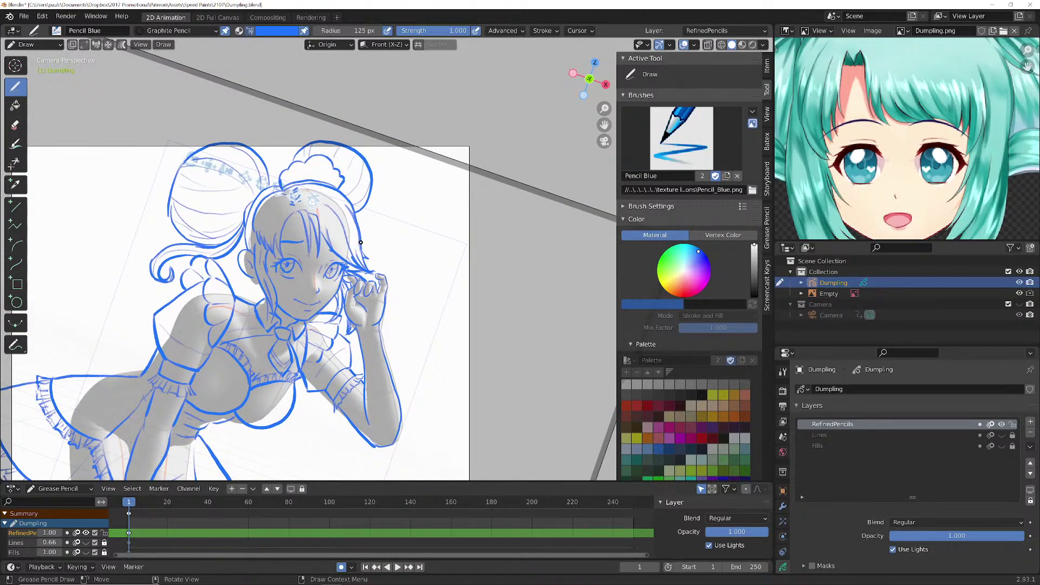
drag(362, 243, 402, 248)
key(ctrl+z)
scroll(919, 150, down, 3)
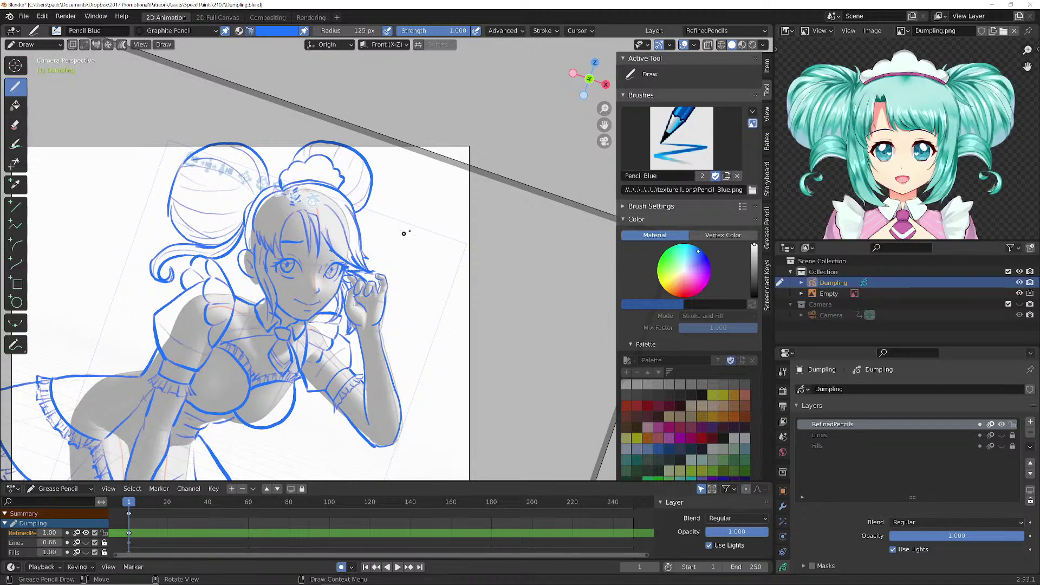
mouse_move(358, 231)
mouse_down()
mouse_move(404, 217)
mouse_move(428, 227)
mouse_move(412, 249)
mouse_up()
mouse_move(355, 214)
mouse_down()
mouse_move(422, 224)
mouse_move(426, 242)
mouse_move(406, 248)
mouse_move(406, 234)
mouse_move(409, 249)
mouse_move(401, 239)
mouse_up()
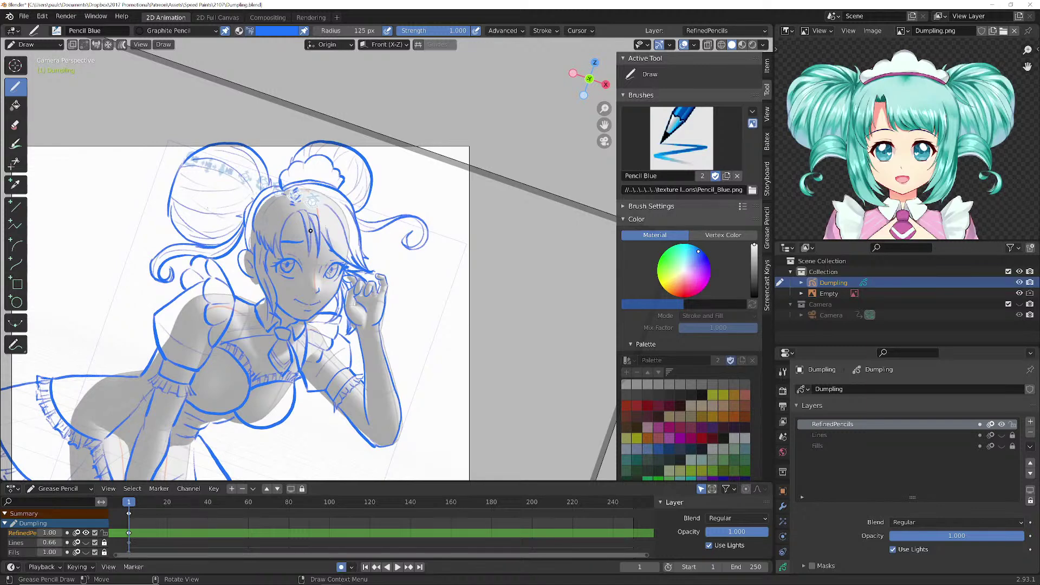
- Hide the Empty body reference to show the line art alone and save the file
ctrl+middle_drag(299, 286, 329, 213)
key(ctrl+s)
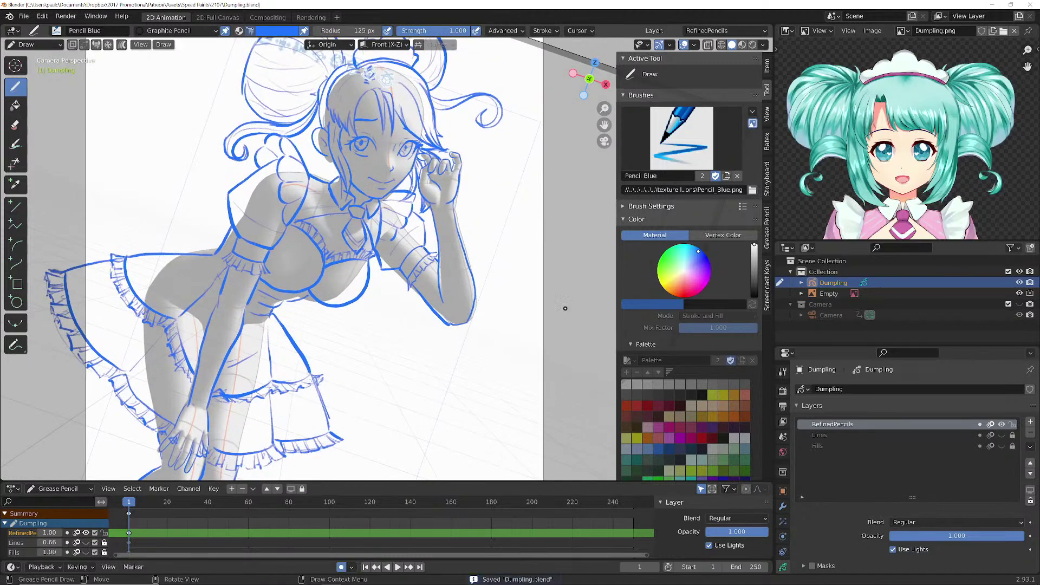
click(1019, 293)
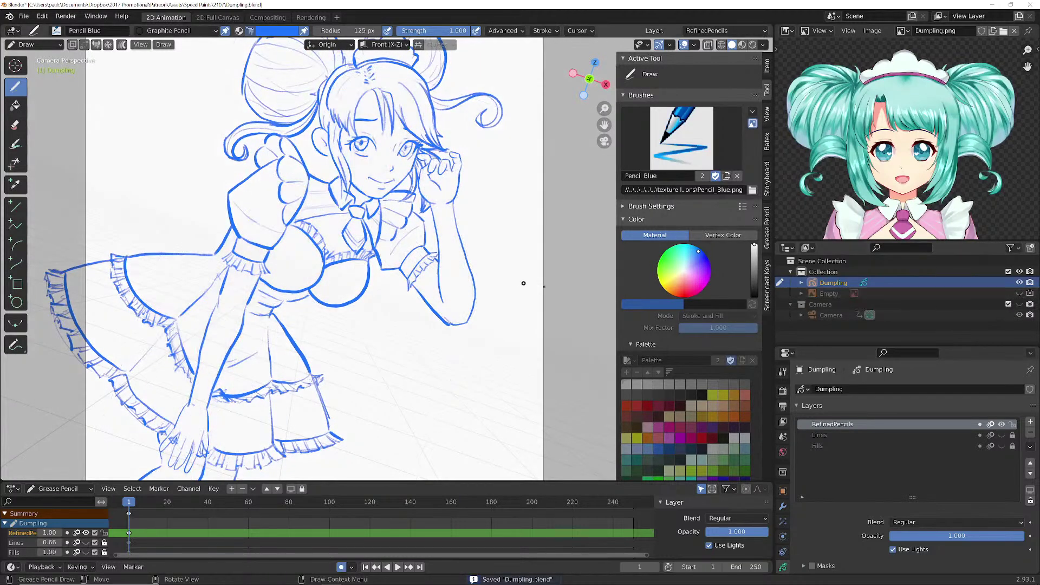
scroll(325, 344, down, 2)
mouse_move(369, 364)
shift+middle_down()
mouse_move(411, 339)
mouse_move(395, 343)
shift+middle_up()
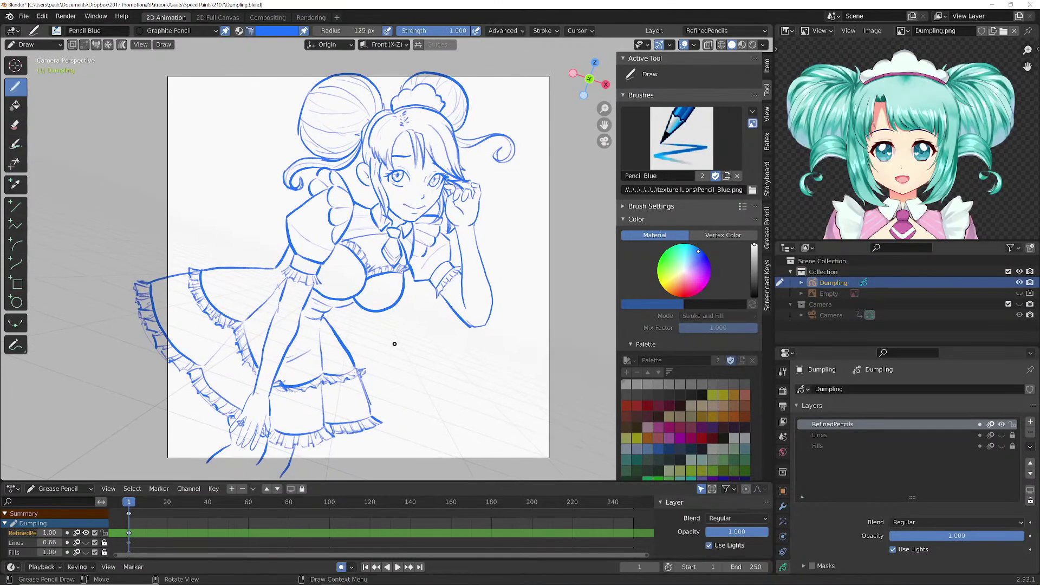
key(ctrl+s)
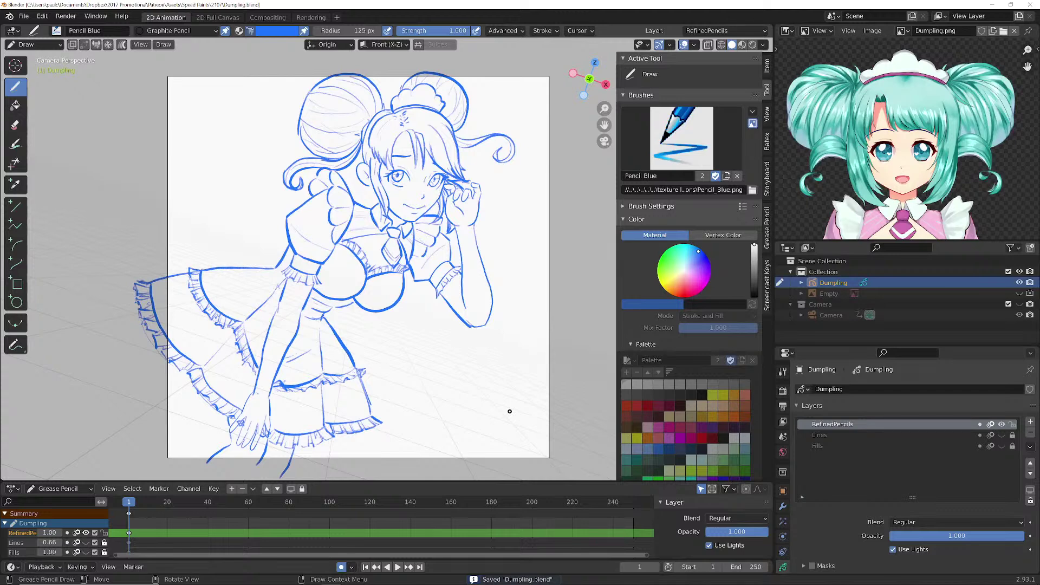
- Adjust the underside contour of the raised arm near the elbow by moving its stroke with proportional editing
mouse_move(433, 584)
scroll(470, 332, up, 3)
shift+middle_drag(460, 333, 379, 323)
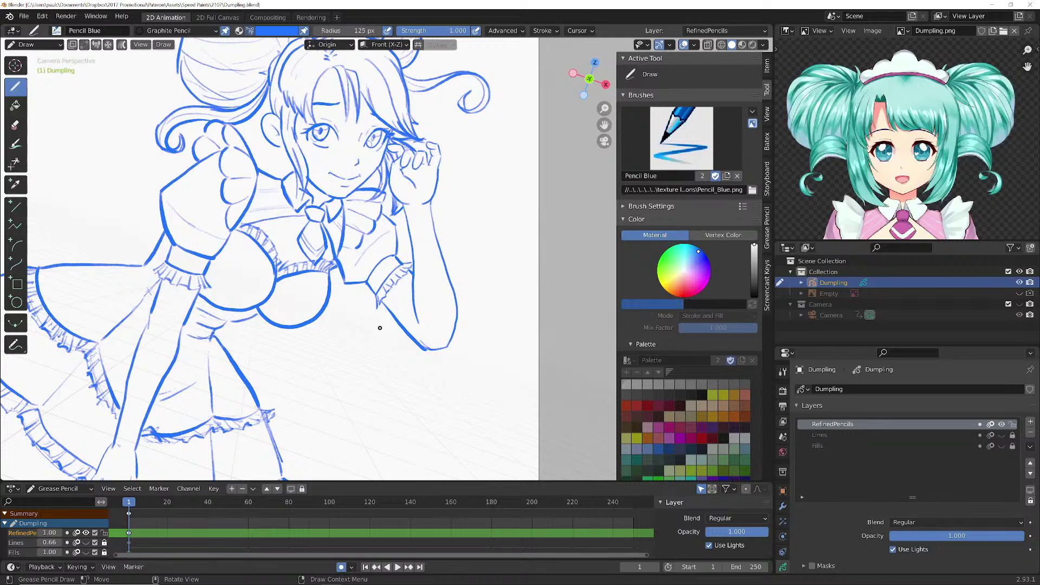
key(Tab)
click(416, 344)
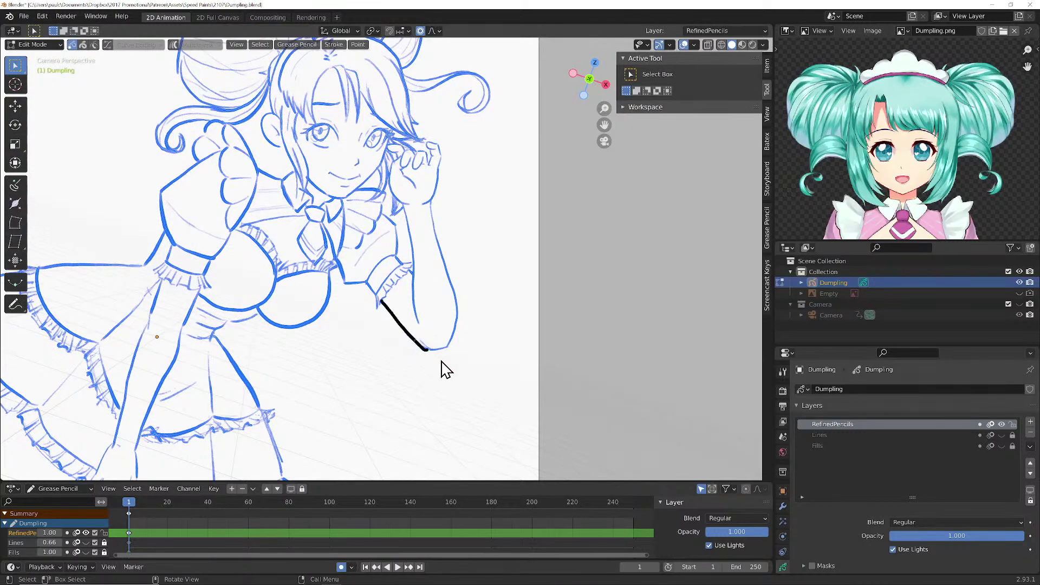
key(g)
key(Escape)
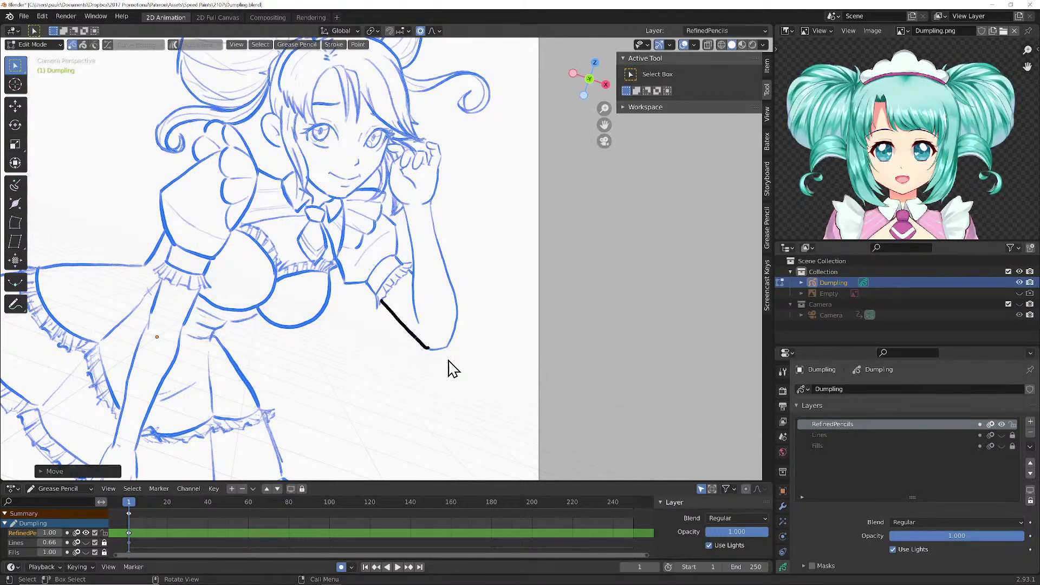
key(Tab)
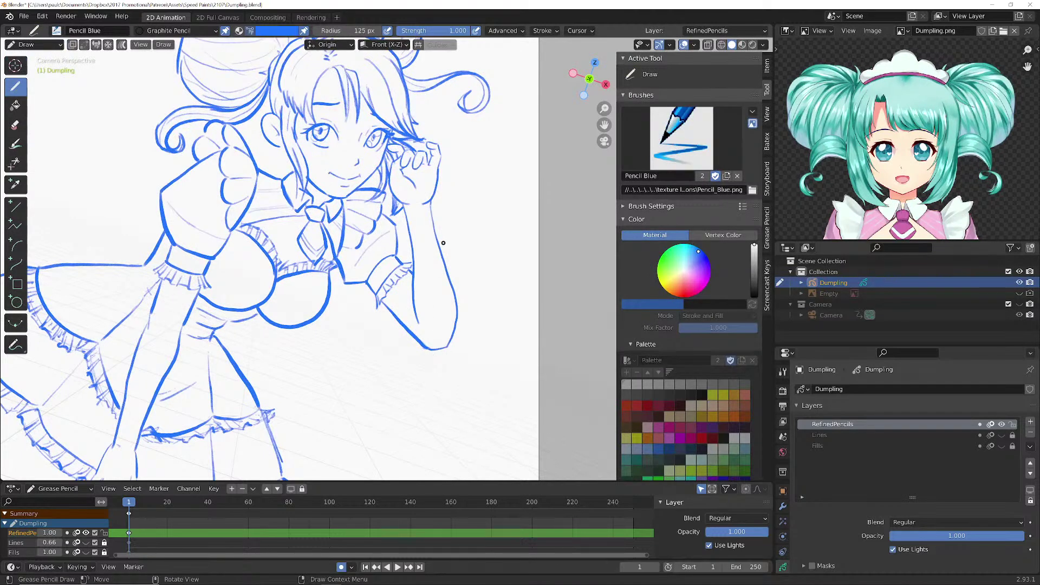
- Adjust the outer forearm contour of the raised arm with a proportional move, then return to drawing
key(Tab)
click(459, 258)
key(g)
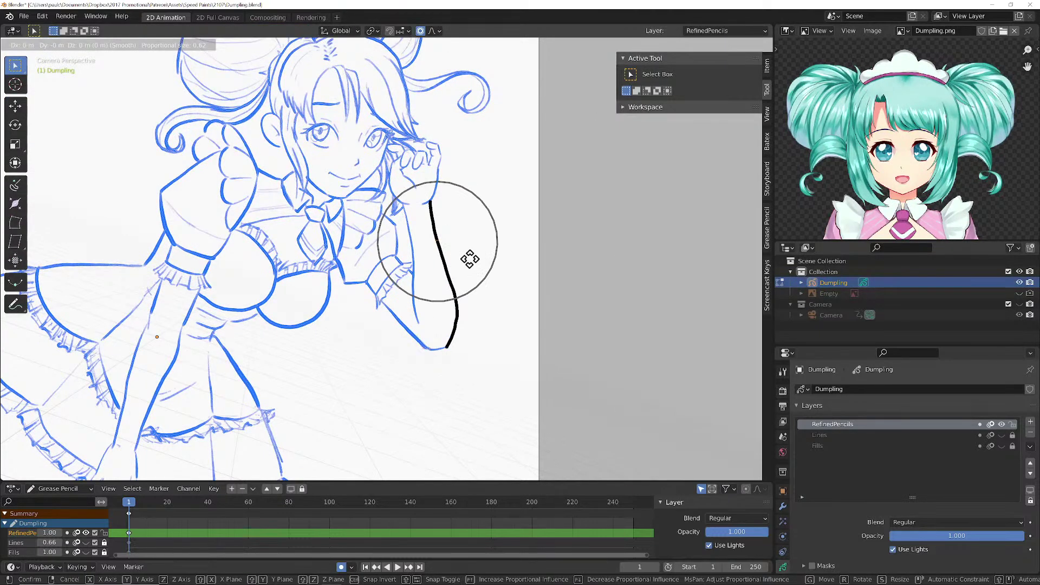
key(Escape)
key(Tab)
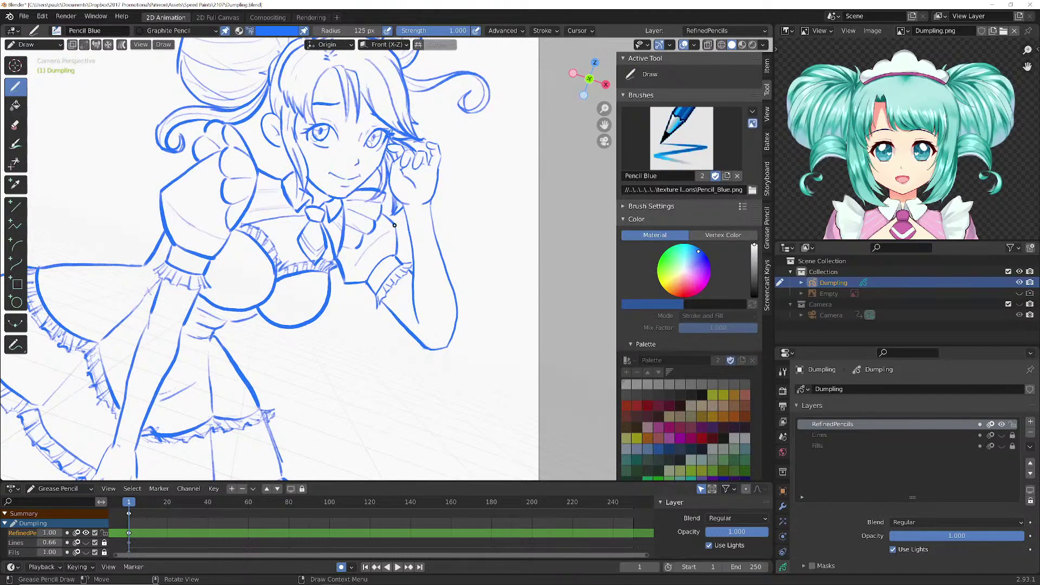
- Check the character's proportions in the front and mirrored back orthographic views, with the overlays off and on
key(KP_1)
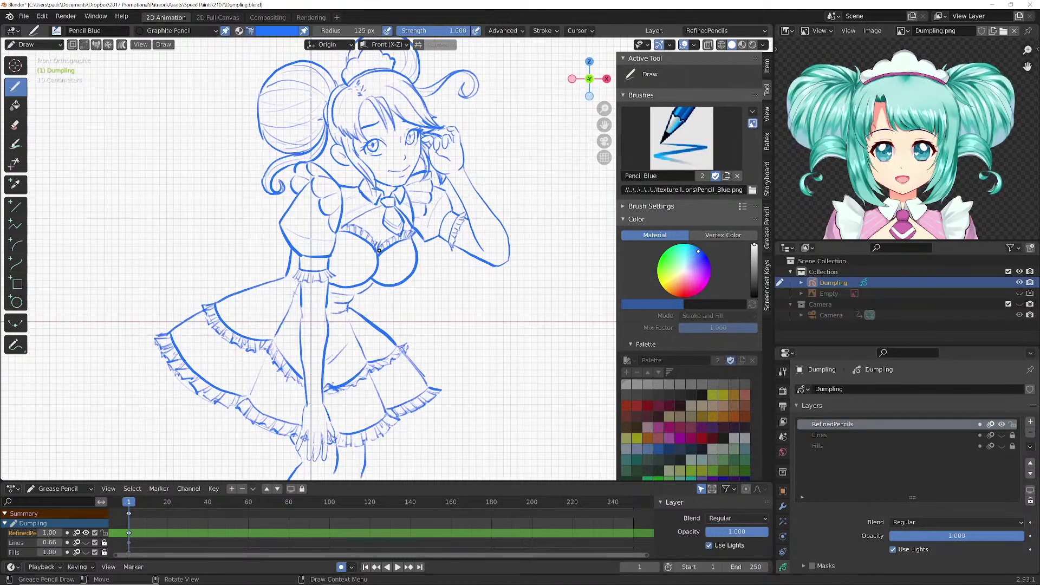
key(ctrl+KP_1)
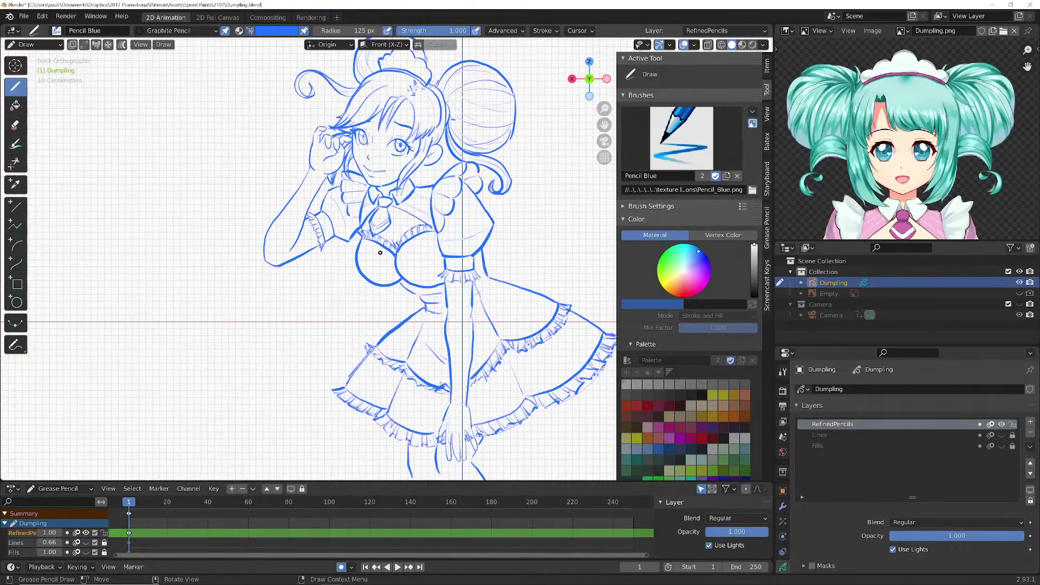
scroll(380, 253, down, 1)
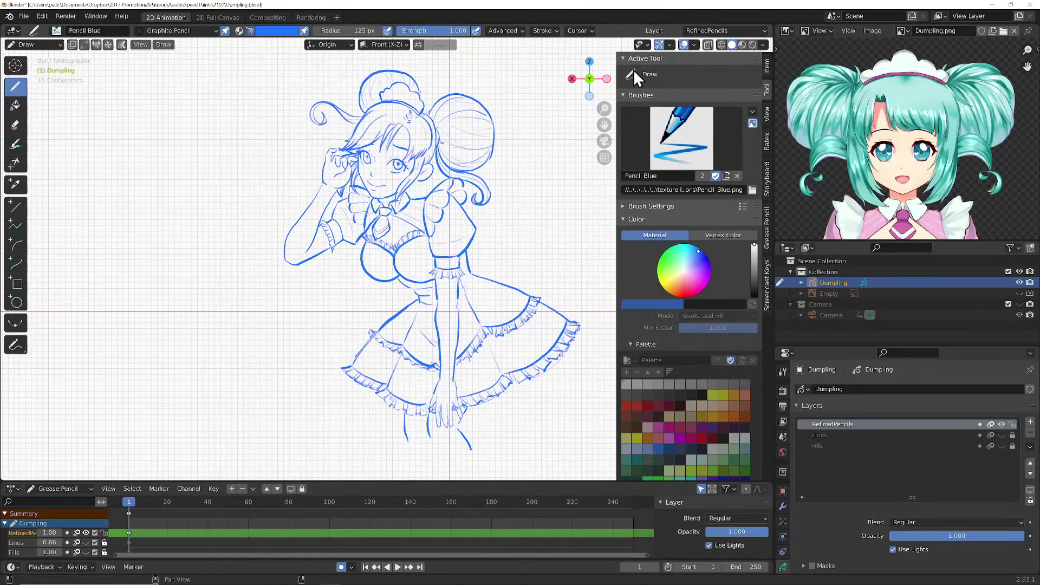
click(685, 45)
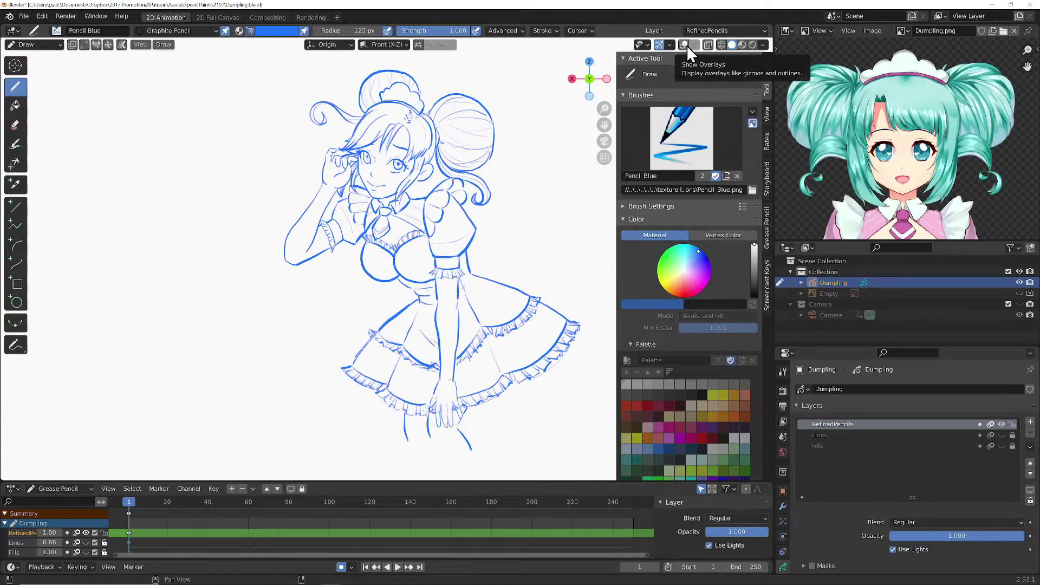
click(691, 43)
click(684, 43)
click(684, 44)
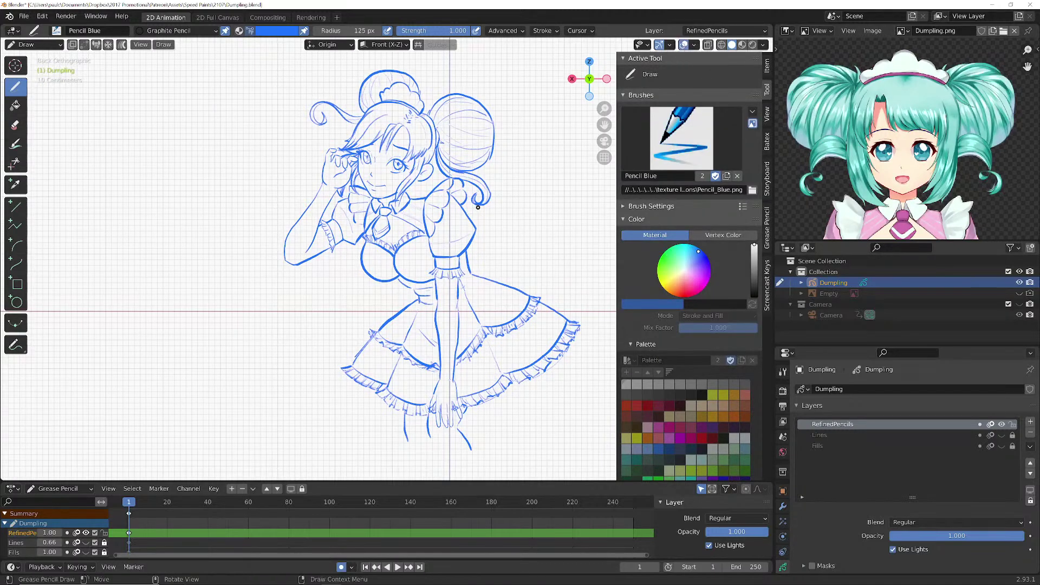
- Show the Empty body reference again and return to the front orthographic view
scroll(392, 217, up, 6)
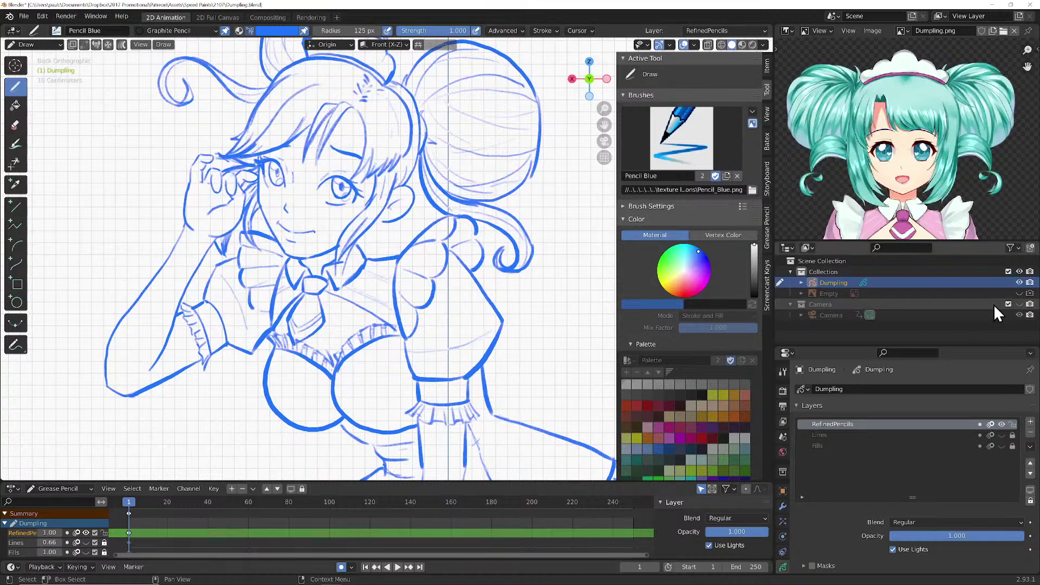
click(1018, 292)
click(1019, 293)
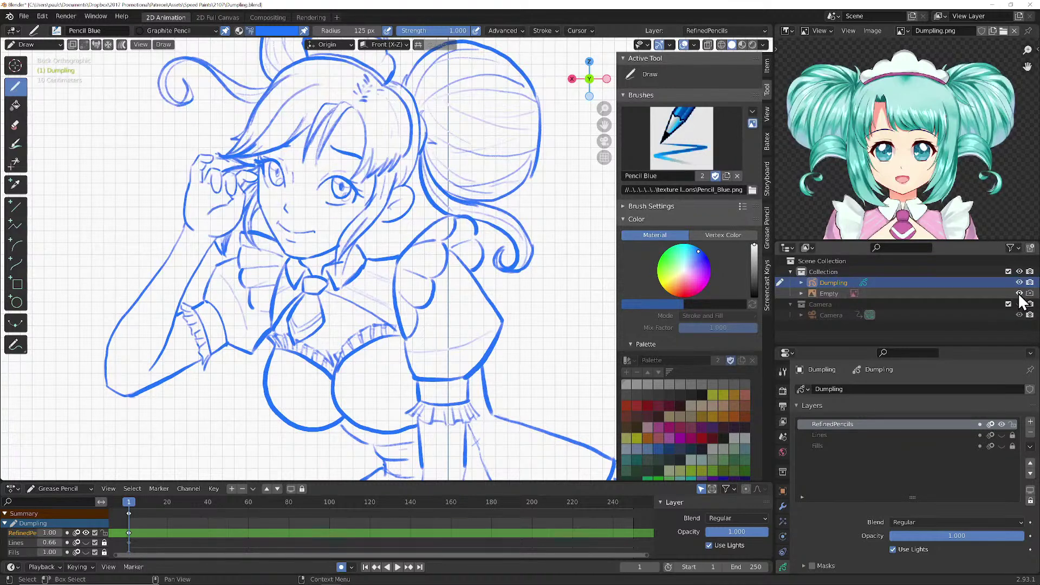
scroll(395, 293, down, 3)
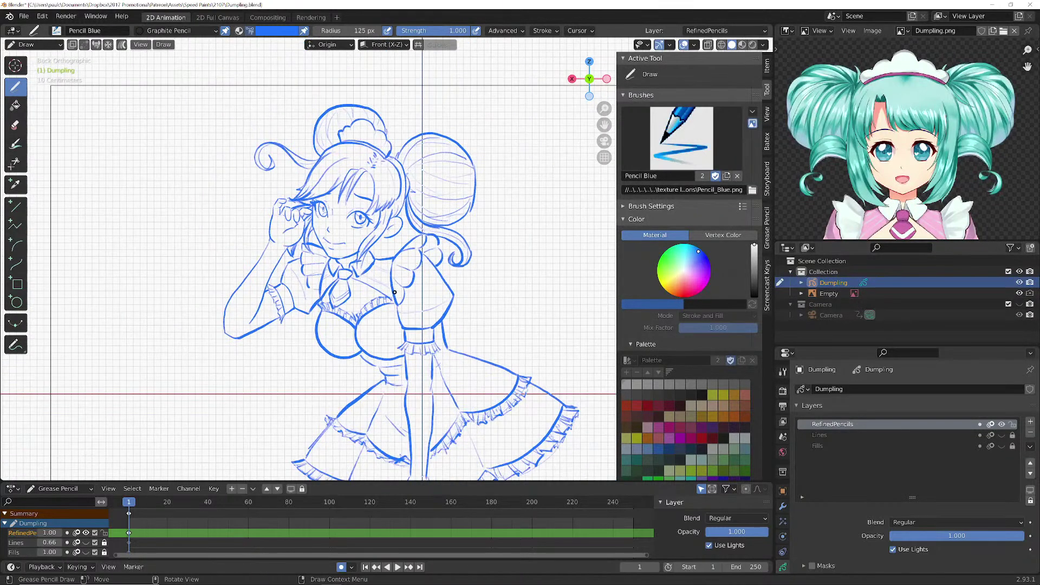
scroll(394, 292, up, 1)
key(KP_1)
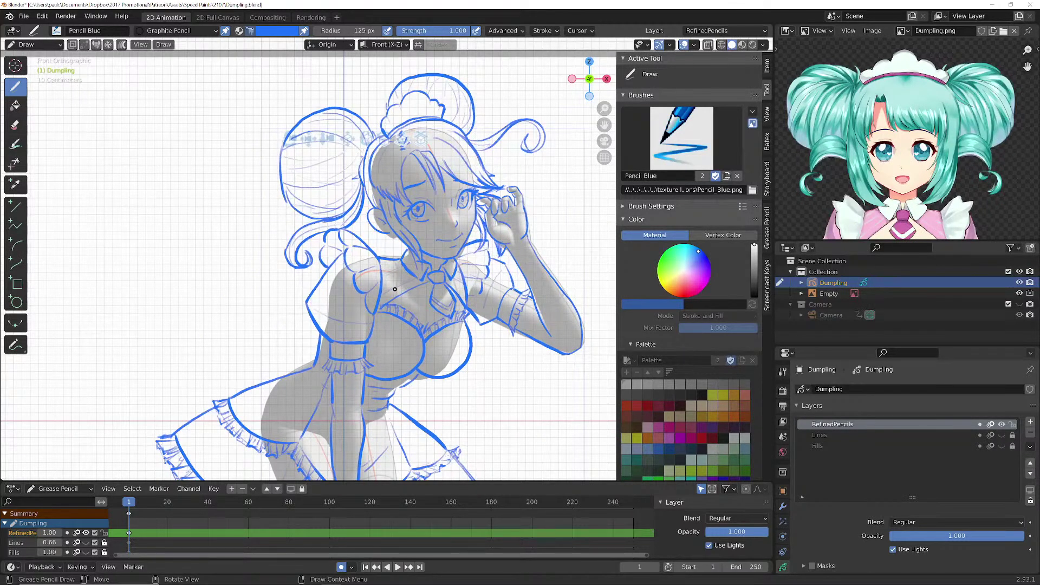
- Sketch a short stroke on the lowered arm's shoulder frill and adjust the outermost frill arc with proportional editing
drag(333, 239, 343, 236)
scroll(327, 264, up, 1)
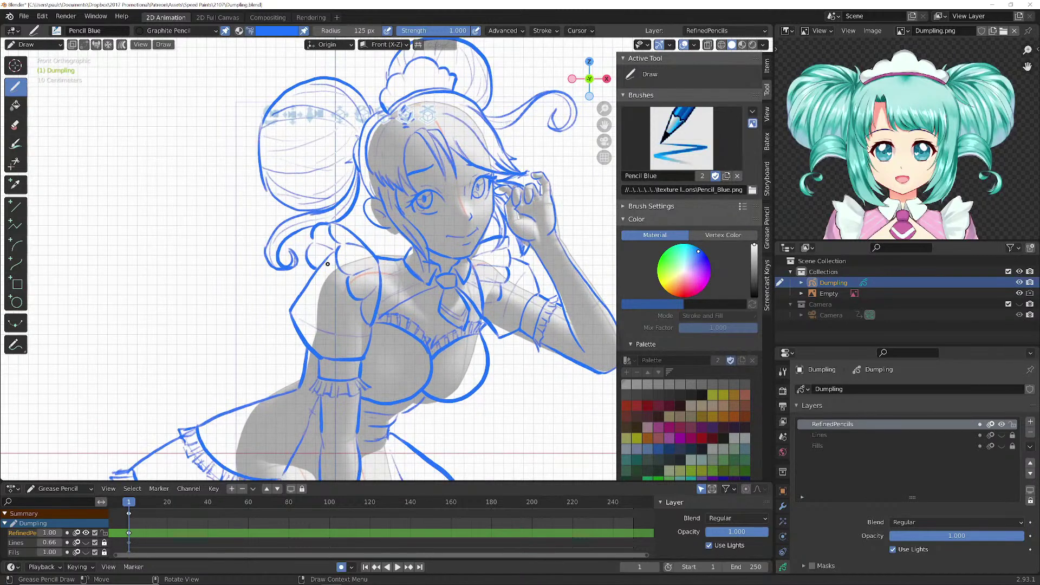
scroll(327, 263, up, 1)
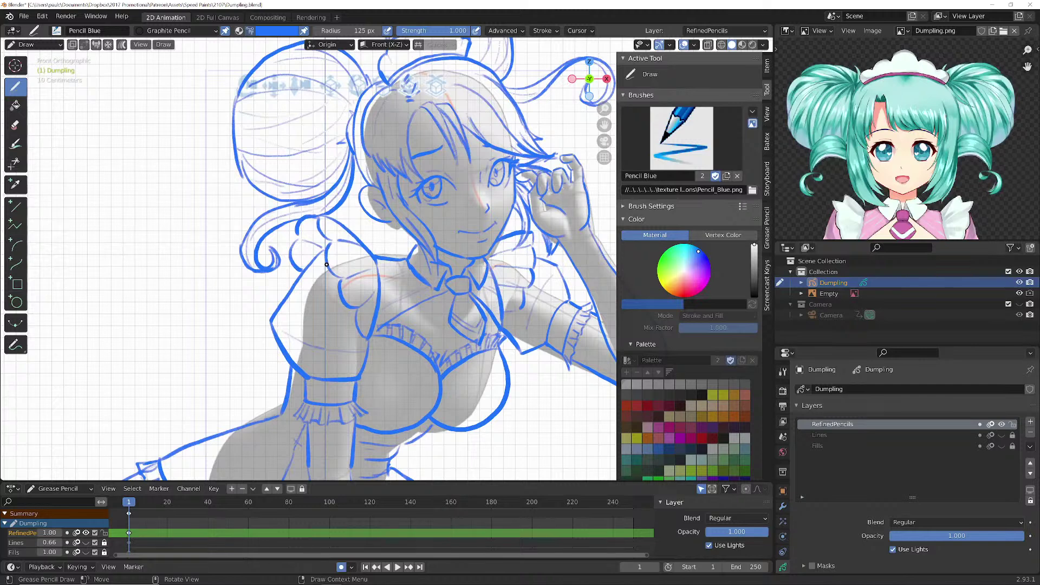
scroll(327, 264, down, 2)
key(Tab)
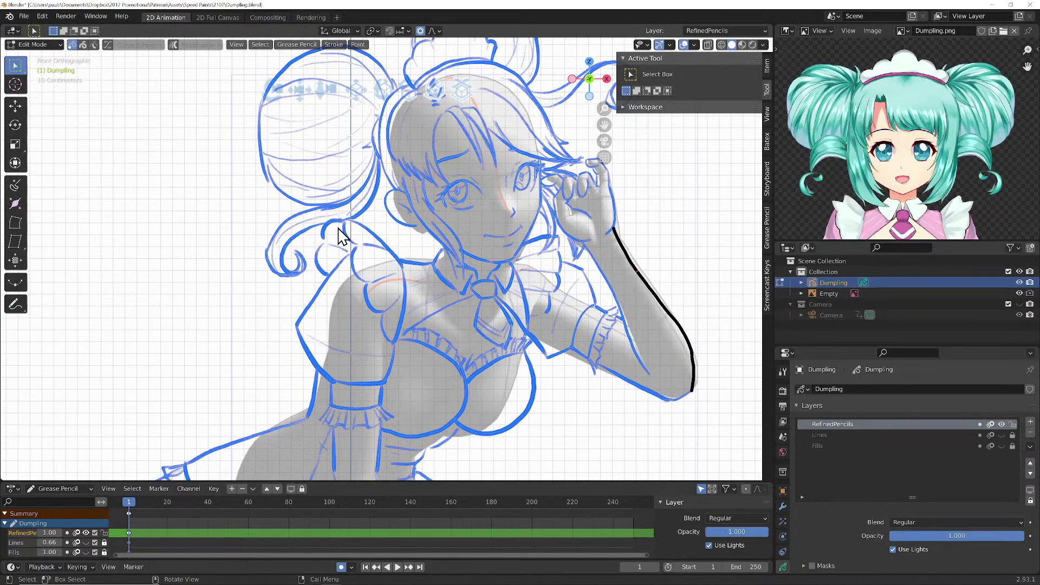
click(336, 233)
key(g)
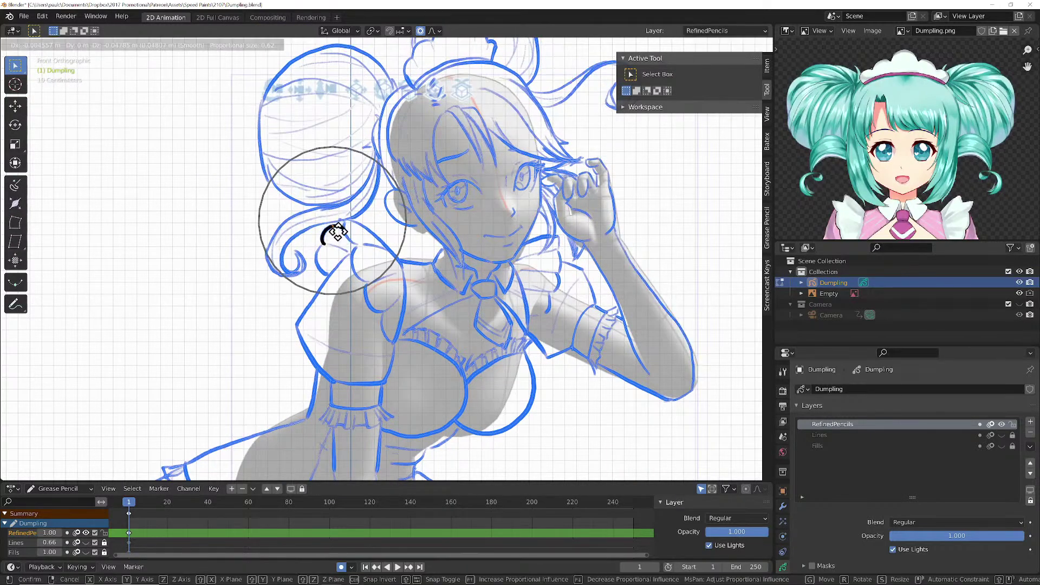
click(336, 232)
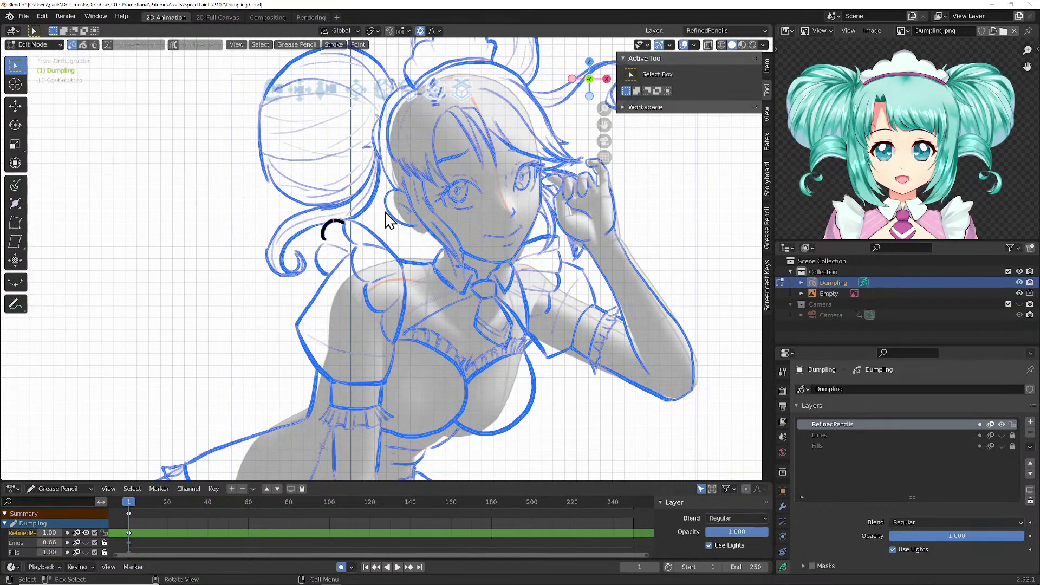
- Try moving the outermost frill arc lower, undo that move and rotate the arc instead
key(g)
click(357, 233)
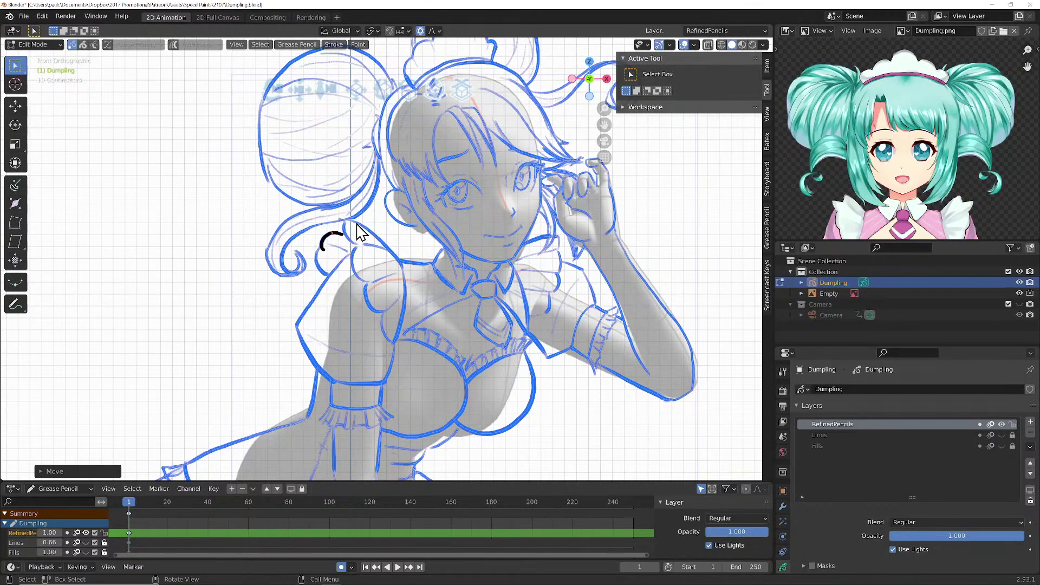
key(ctrl+z)
key(r)
click(376, 215)
- Lower the top contour of the lowered arm's shoulder frill and shift the adjacent inner scallop stroke down
key(g)
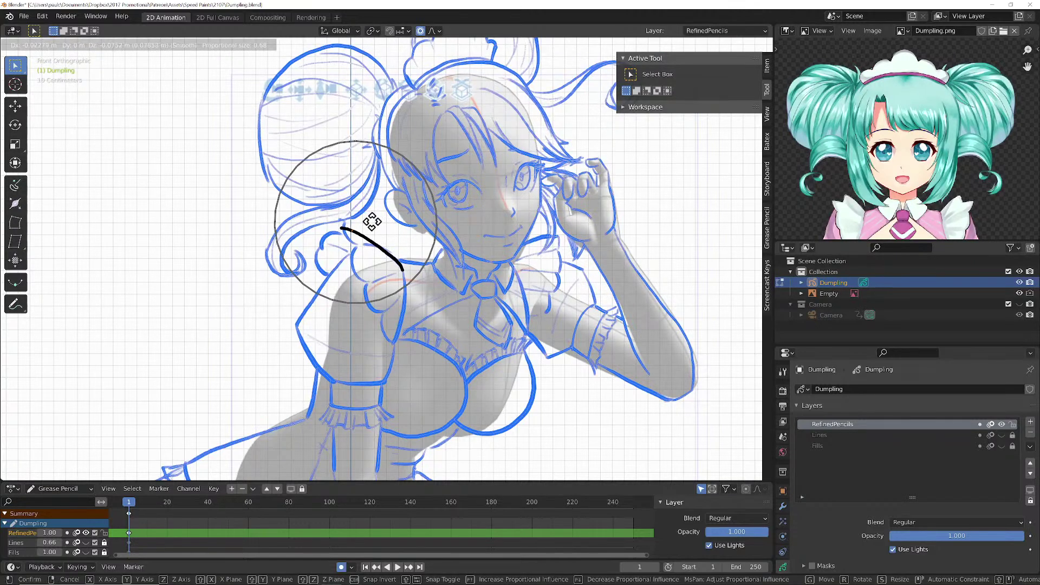
click(342, 253)
click(353, 254)
key(g)
click(356, 263)
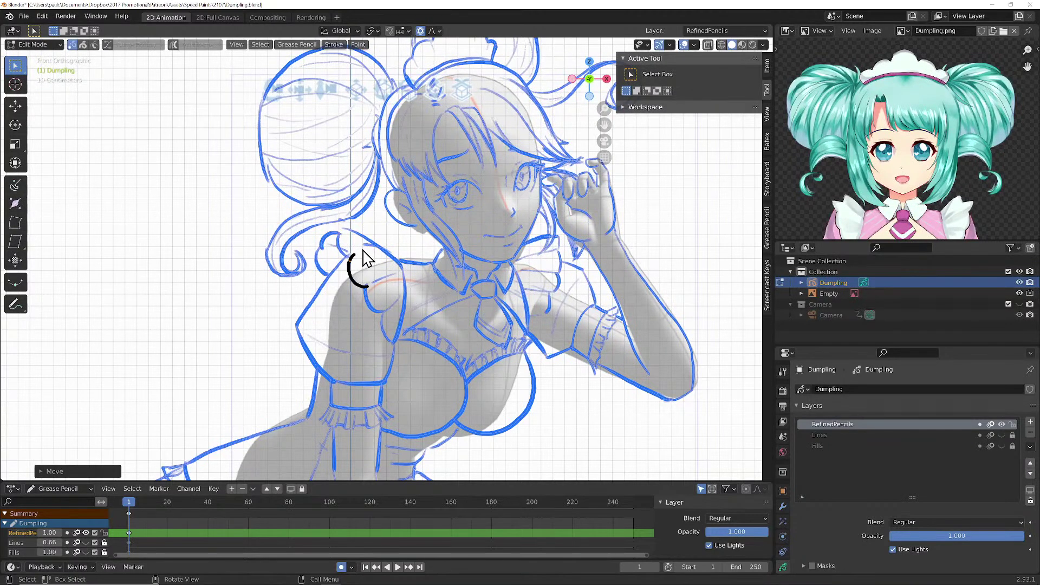
- Adjust the inner frill stroke and reshape the shoulder frill's top contour by moving its outer and neck-side ends
click(362, 245)
key(g)
click(353, 243)
click(342, 229)
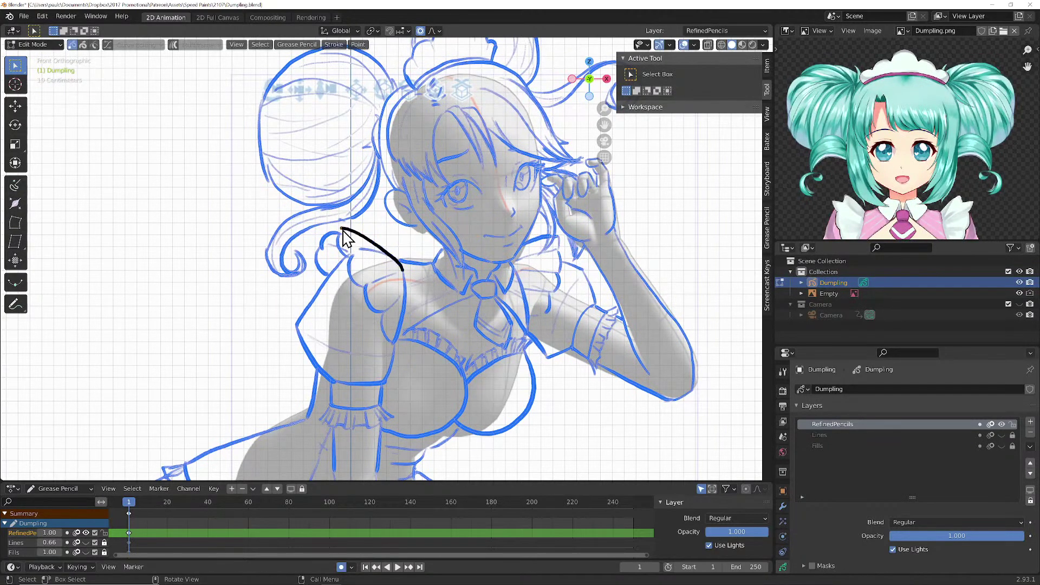
key(g)
click(339, 234)
click(395, 268)
key(g)
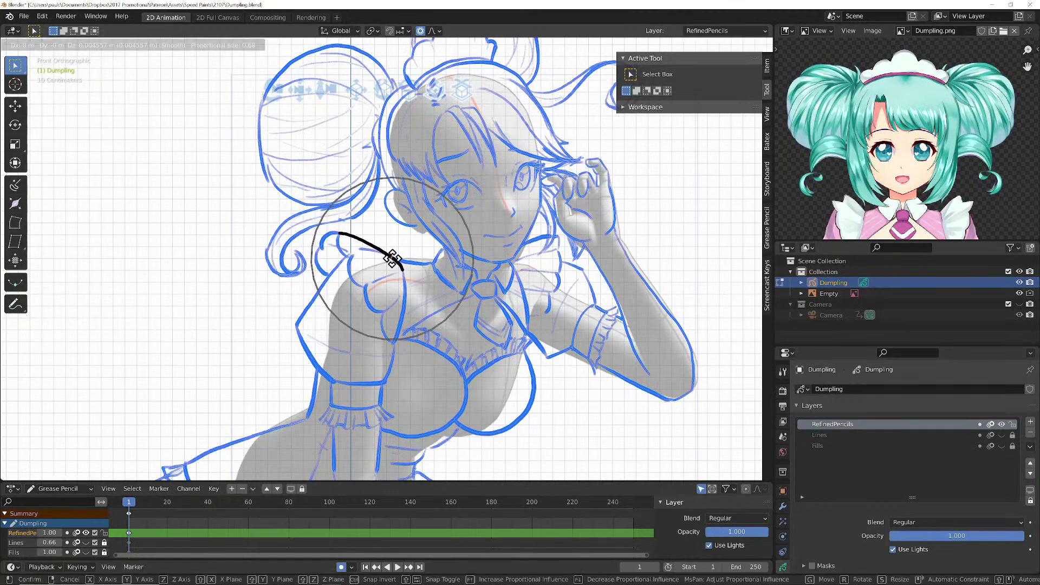
click(392, 256)
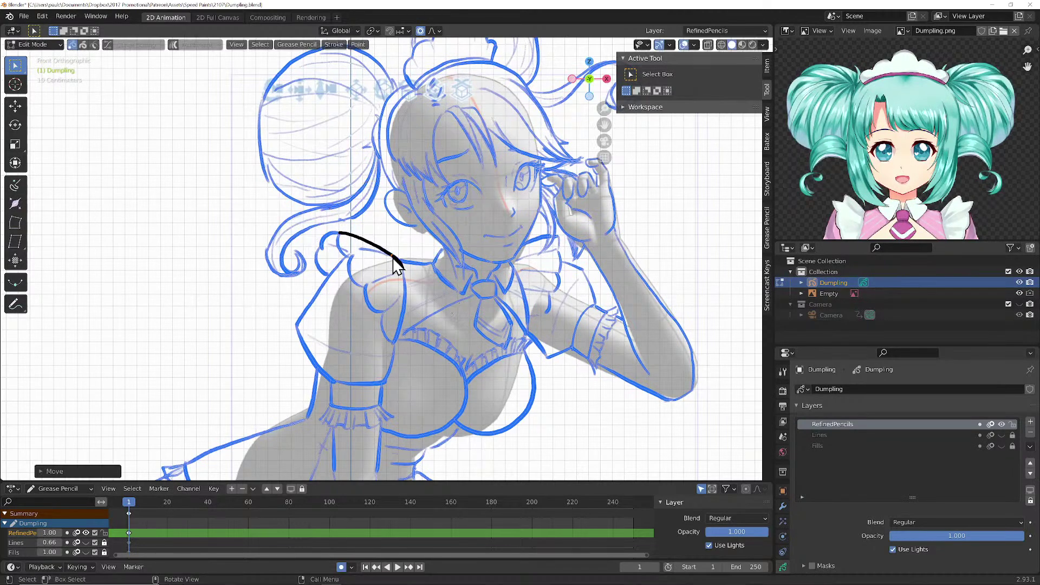
- Return to drawing and check the full figure in the mirrored back orthographic view
click(343, 226)
right_click(347, 228)
click(348, 230)
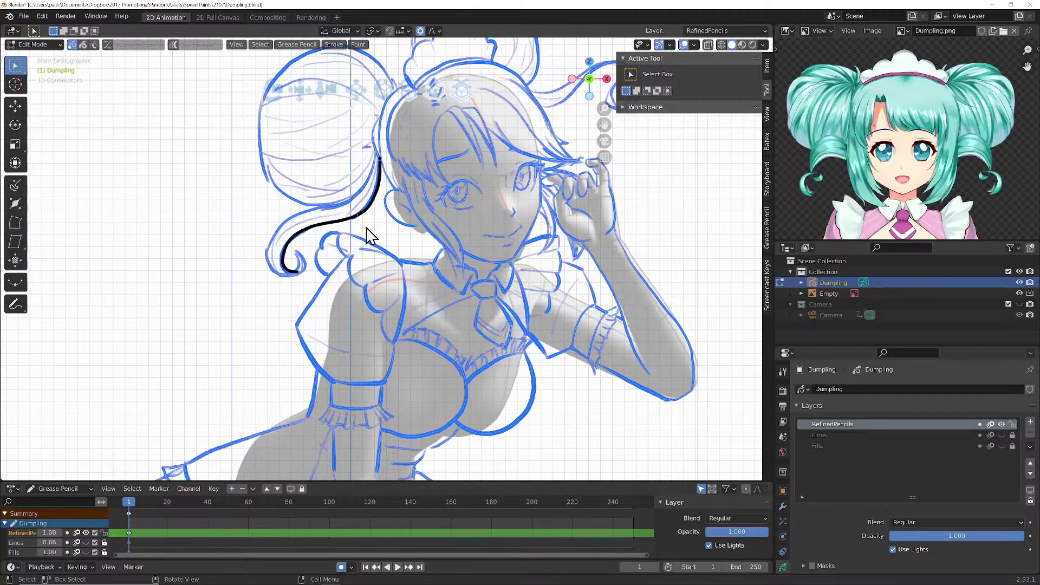
key(Tab)
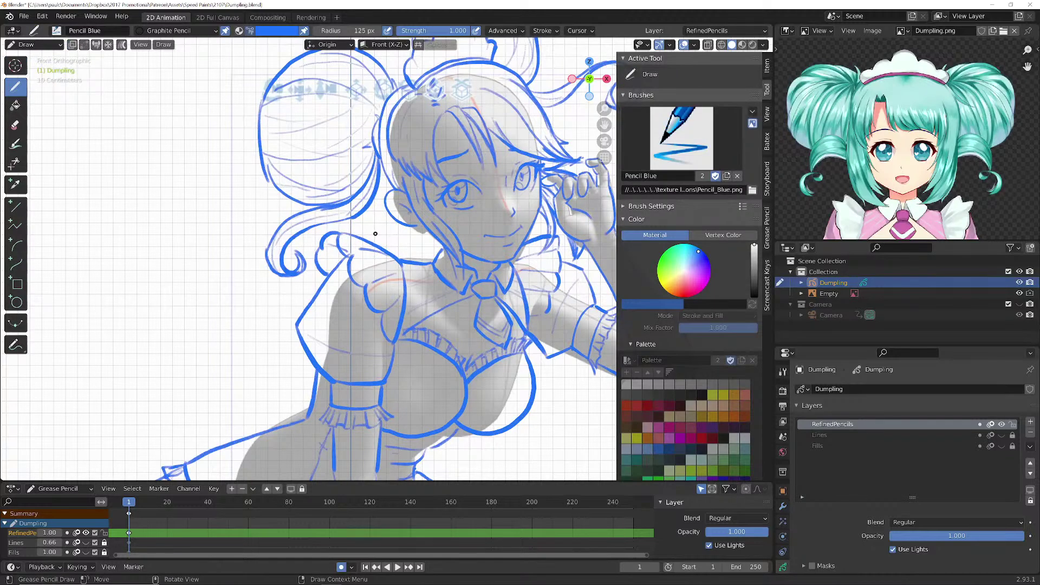
key(ctrl+KP_1)
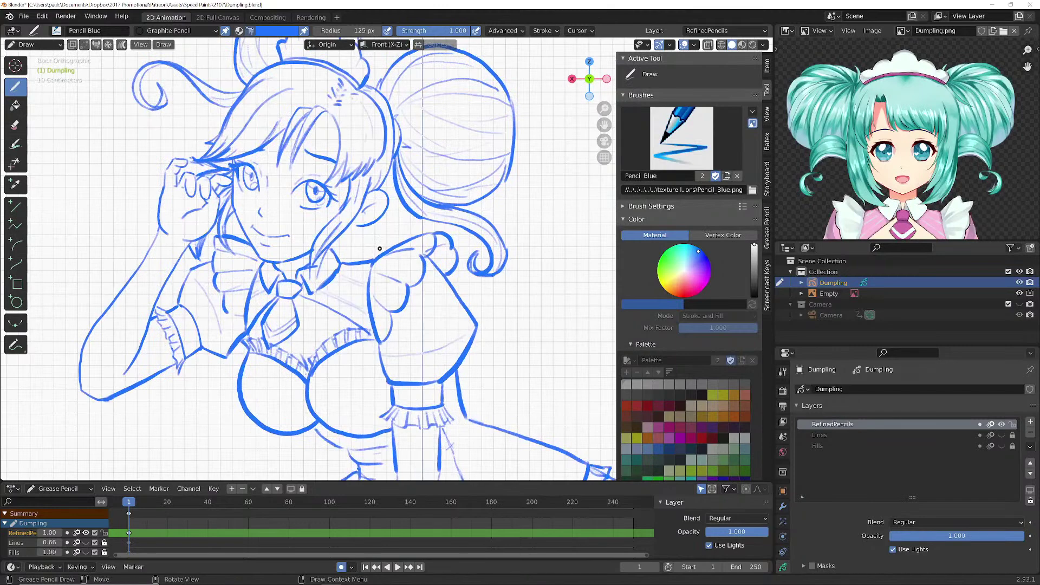
scroll(379, 249, down, 3)
scroll(379, 249, down, 1)
shift+middle_drag(390, 291, 387, 237)
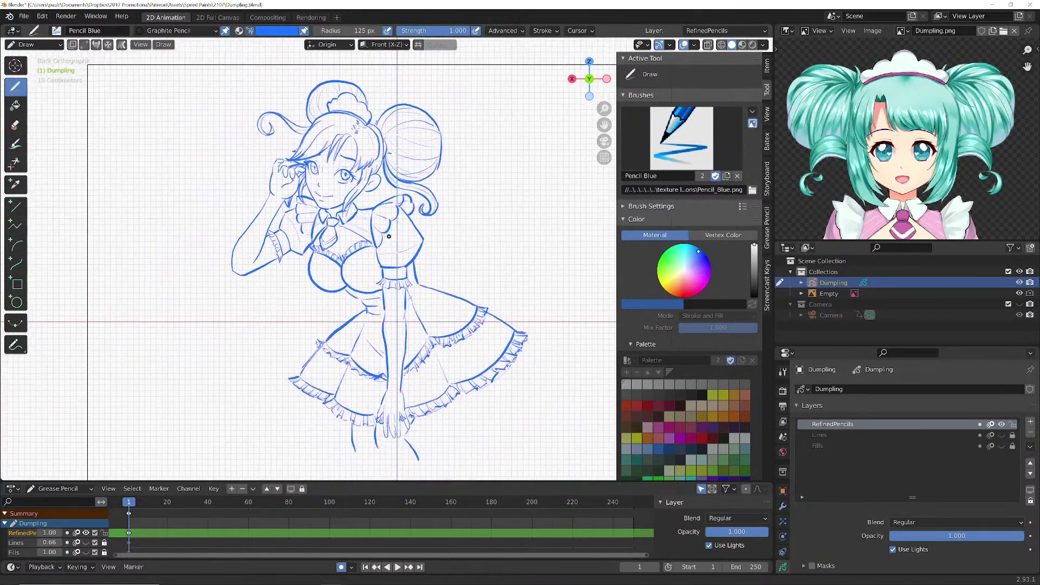
scroll(387, 236, up, 2)
- Adjust the inner fold line of the lowered arm's shoulder frill using a smaller proportional editing radius
key(Tab)
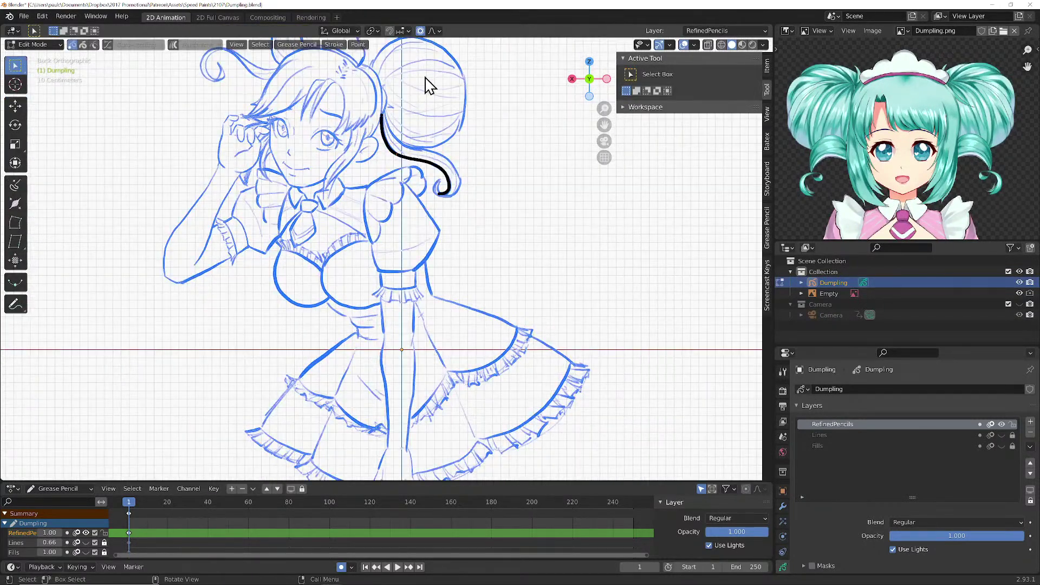
click(432, 31)
click(378, 195)
key(g)
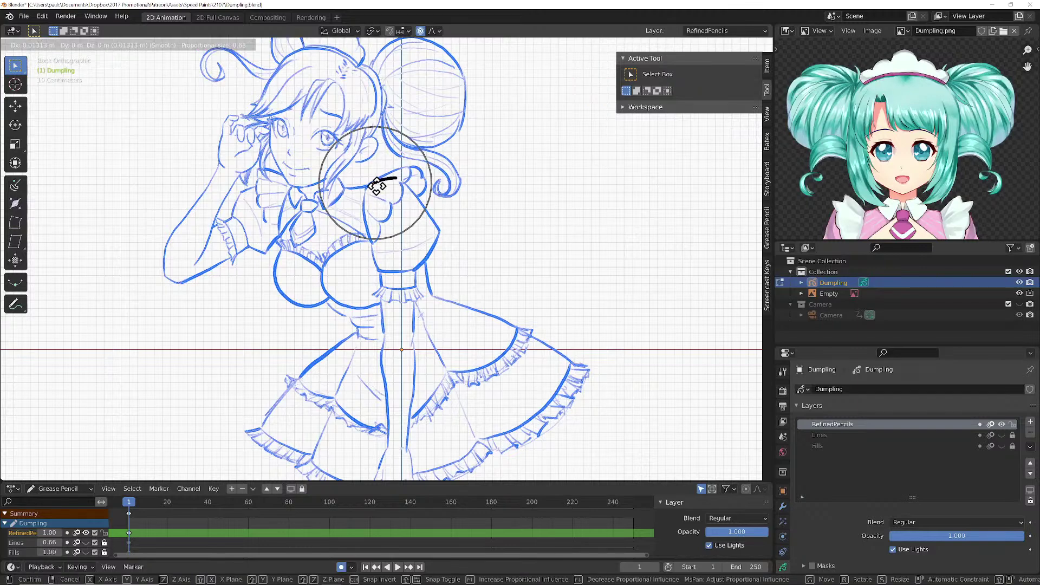
scroll(377, 186, up, 2)
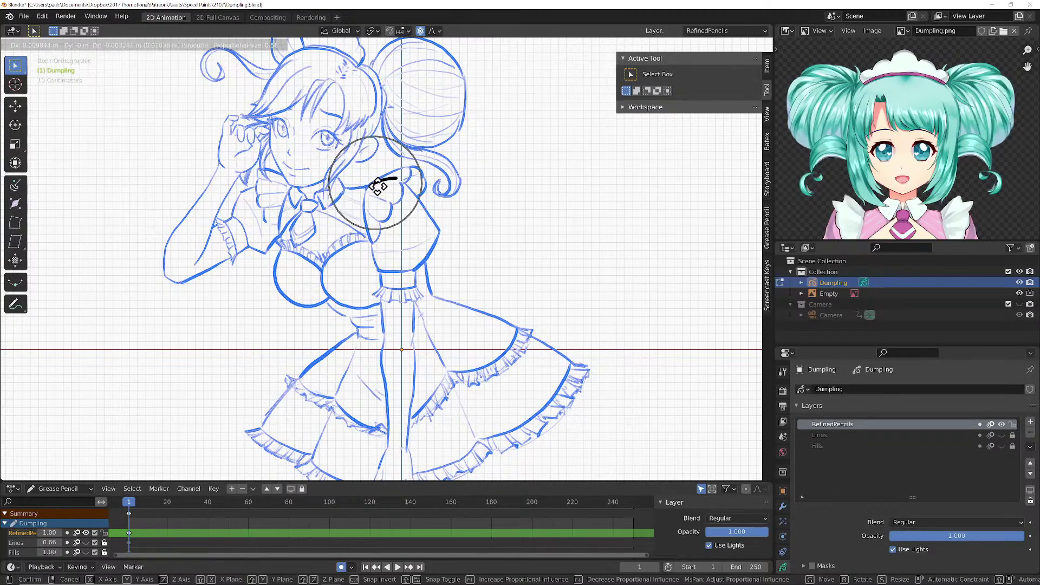
click(378, 186)
- Pull the puff sleeve's outer contour slightly inward and adjust the lowest scallop stroke of its frill
click(440, 228)
key(g)
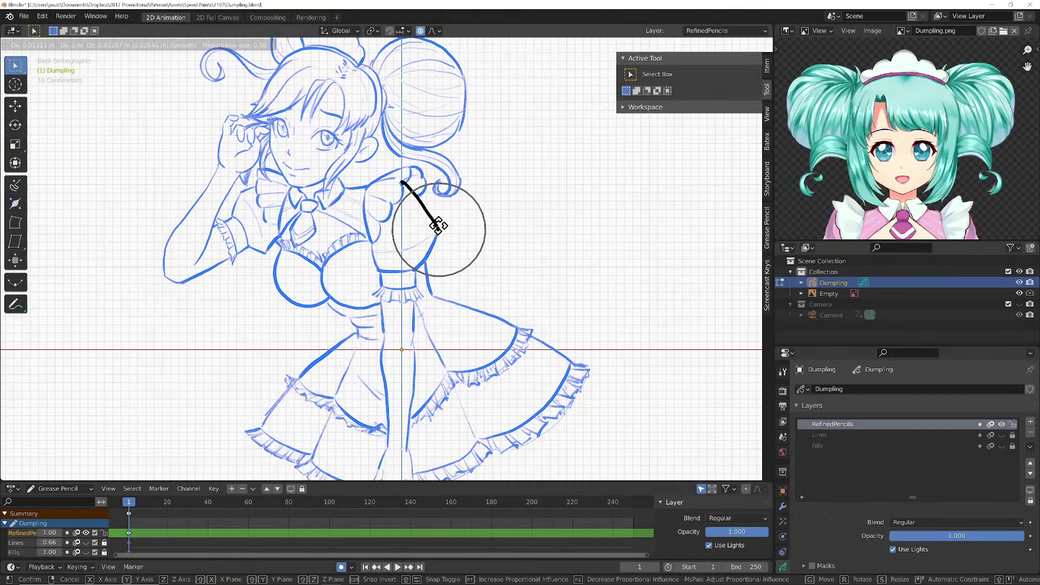
click(435, 226)
click(373, 230)
key(g)
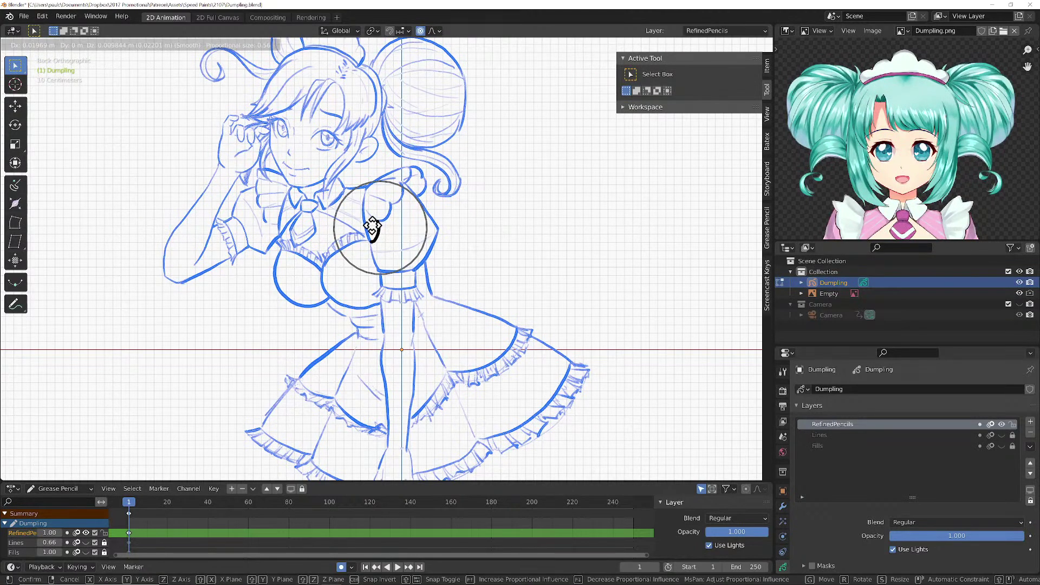
click(373, 225)
- Reshape the hair lock between the cheek and the ear with a proportional move
click(353, 165)
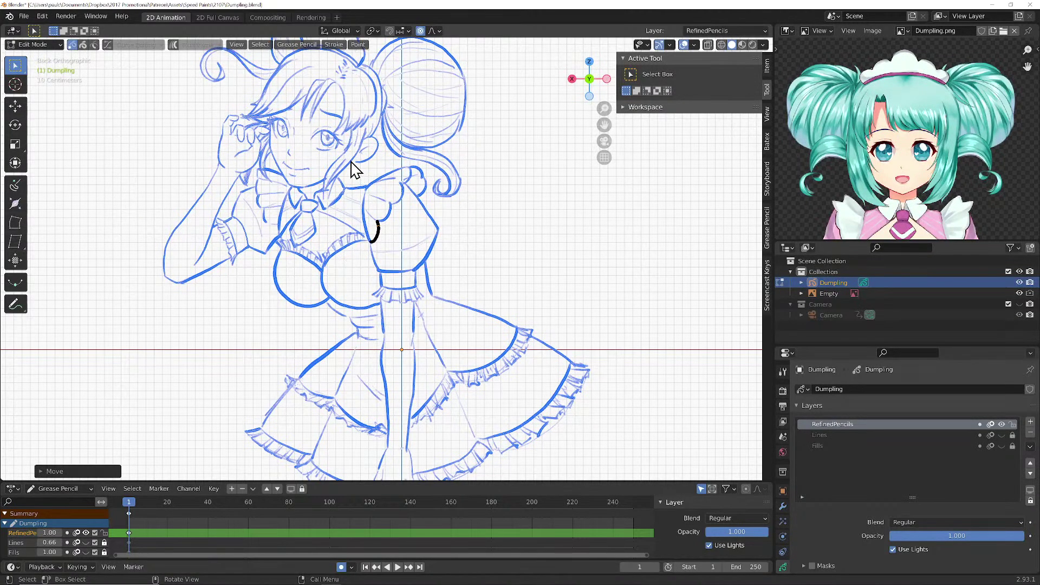
key(g)
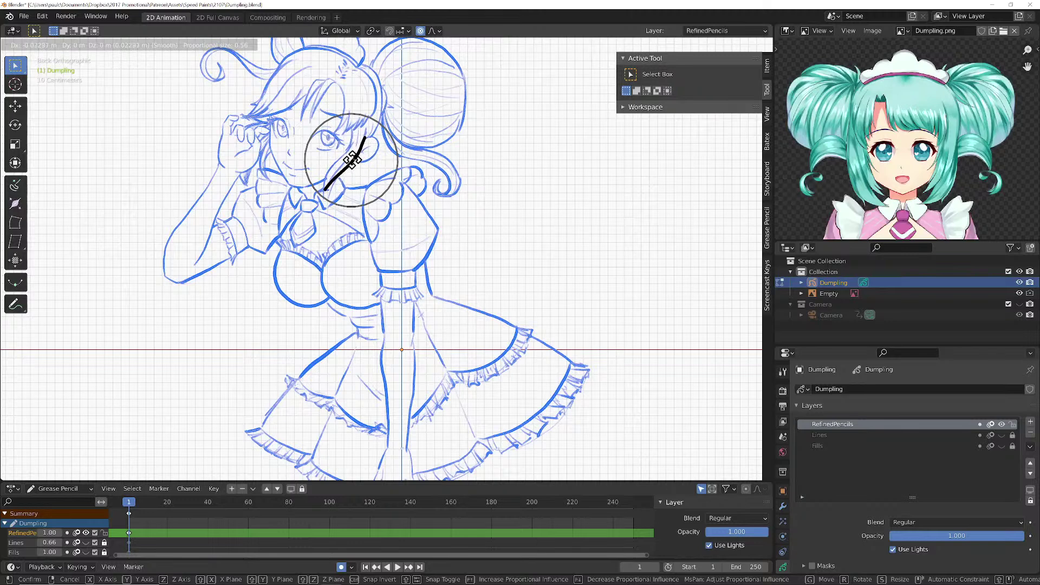
click(352, 161)
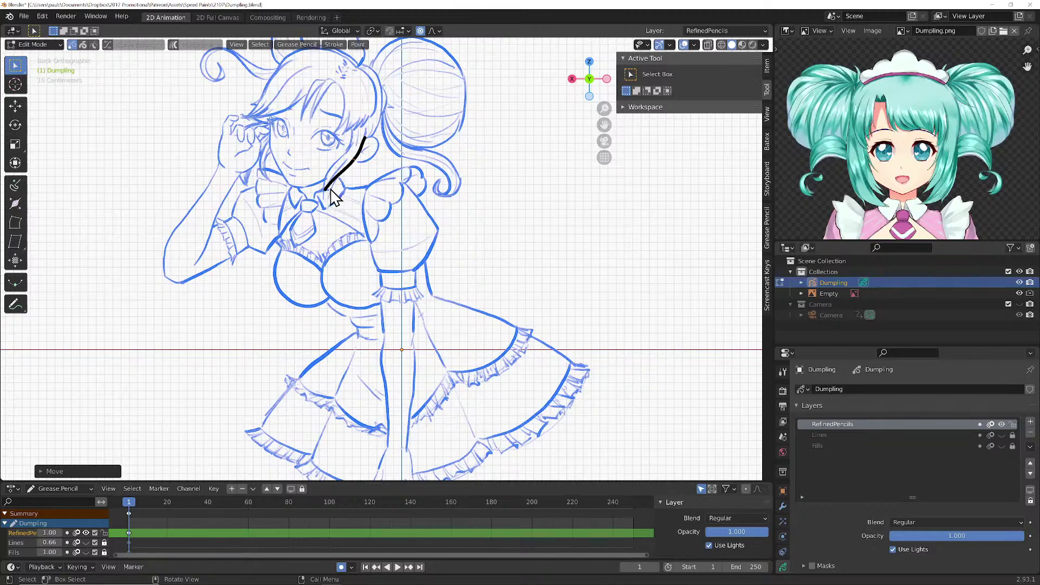
- Adjust the outer scallop of the shoulder frill and raise the neck-side part of its top contour
click(425, 189)
key(g)
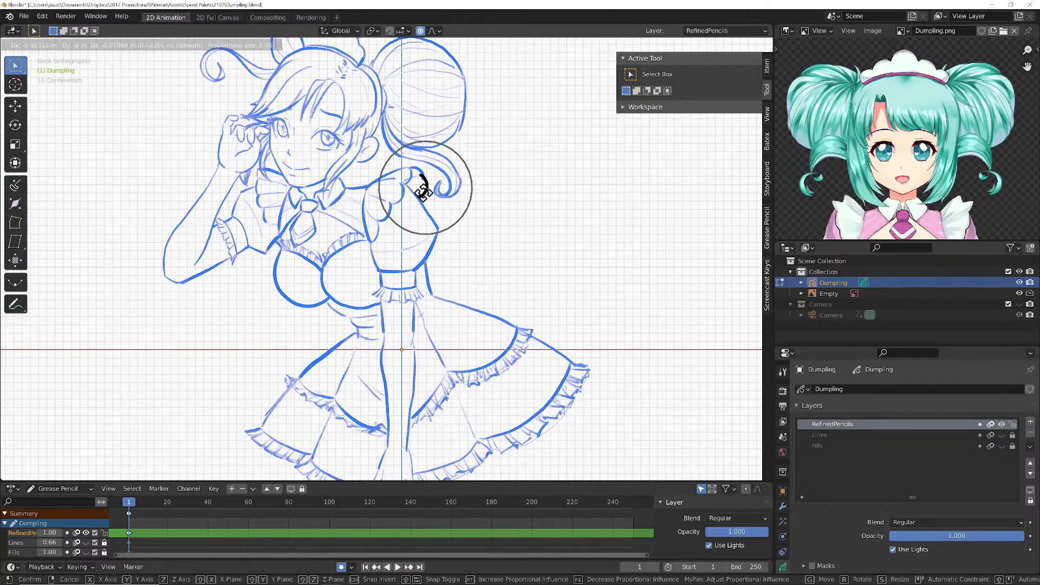
click(424, 195)
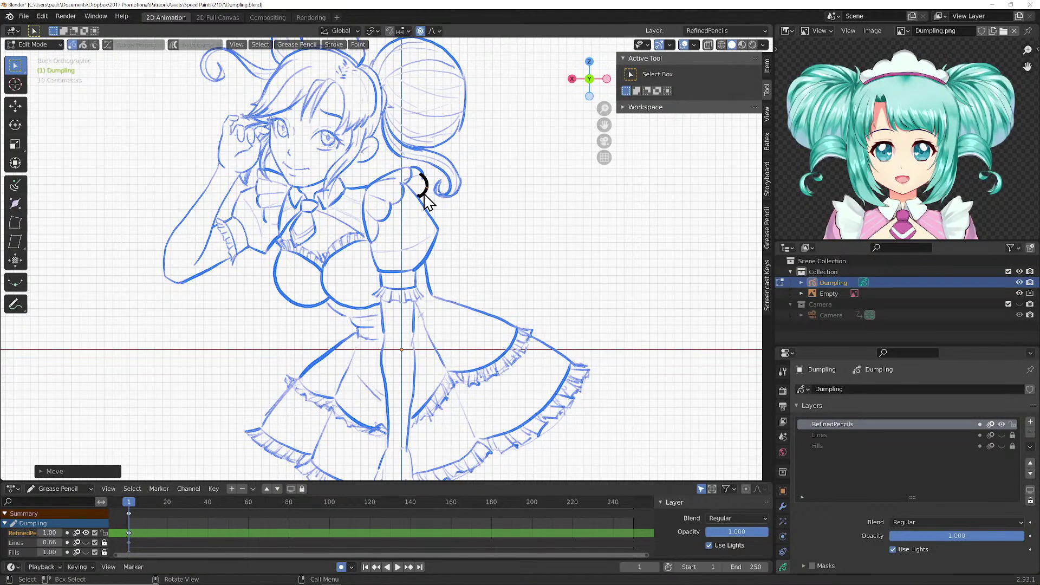
click(372, 188)
key(g)
click(371, 183)
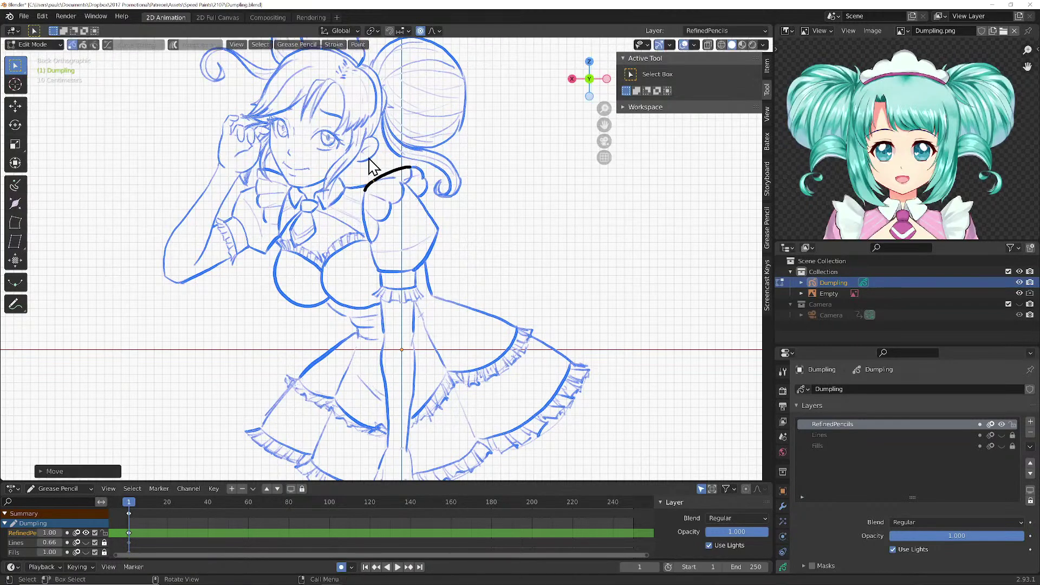
- Adjust the lower contour of the ear and the short hair stroke beside it with proportional moves
click(369, 157)
key(g)
click(368, 159)
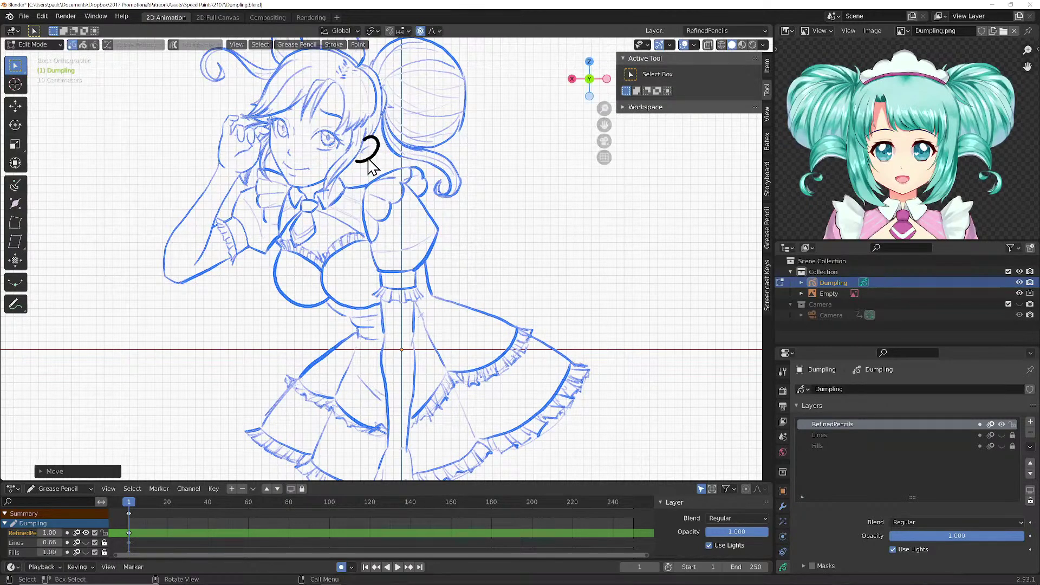
click(352, 144)
key(g)
click(352, 142)
scroll(380, 209, down, 2)
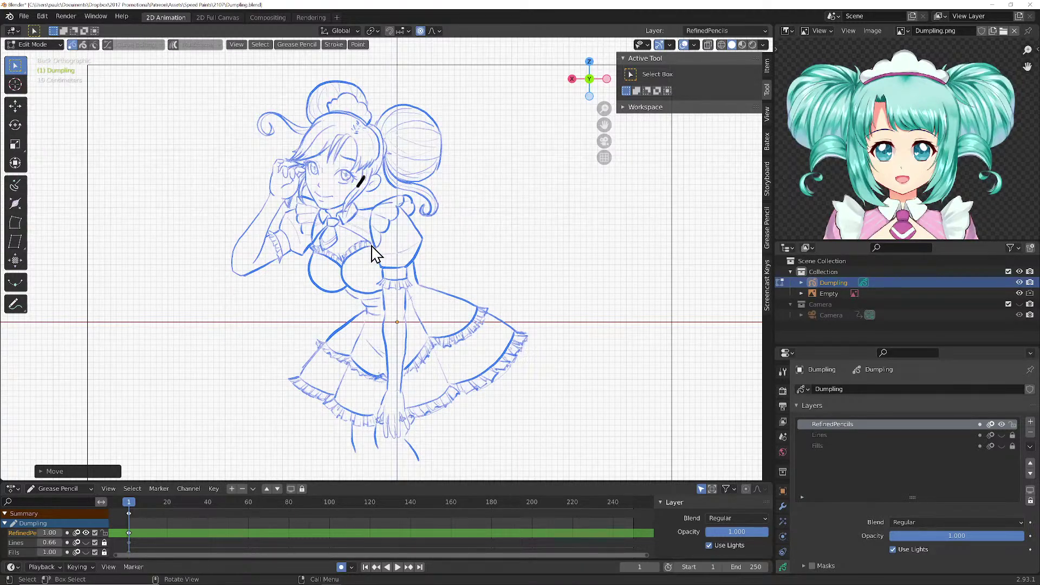
- Switch to Draw Mode and sketch the diagonal chest line from the tie to the sleeve and a short neck line
scroll(360, 241, up, 2)
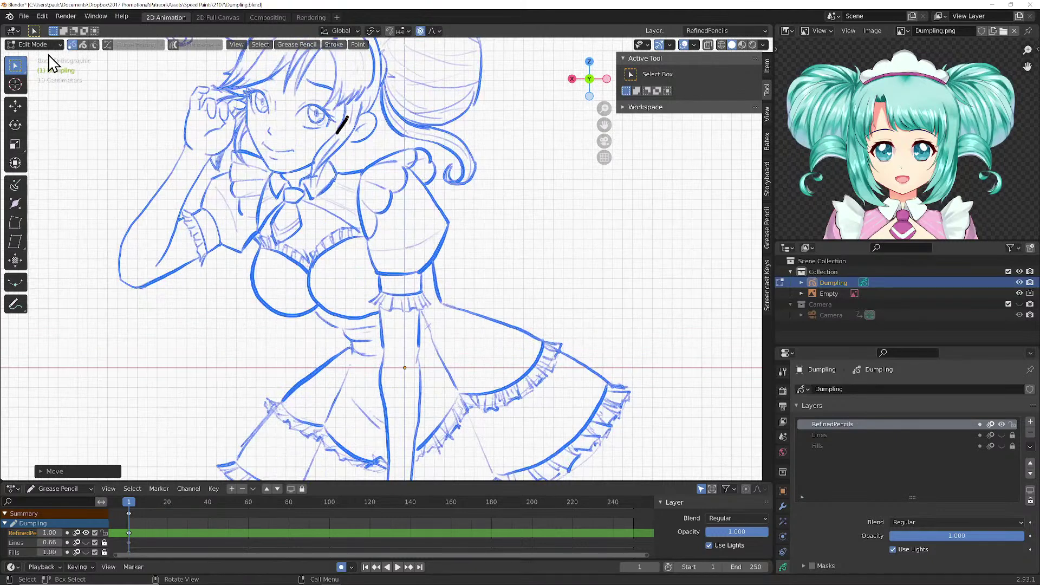
click(34, 44)
click(38, 92)
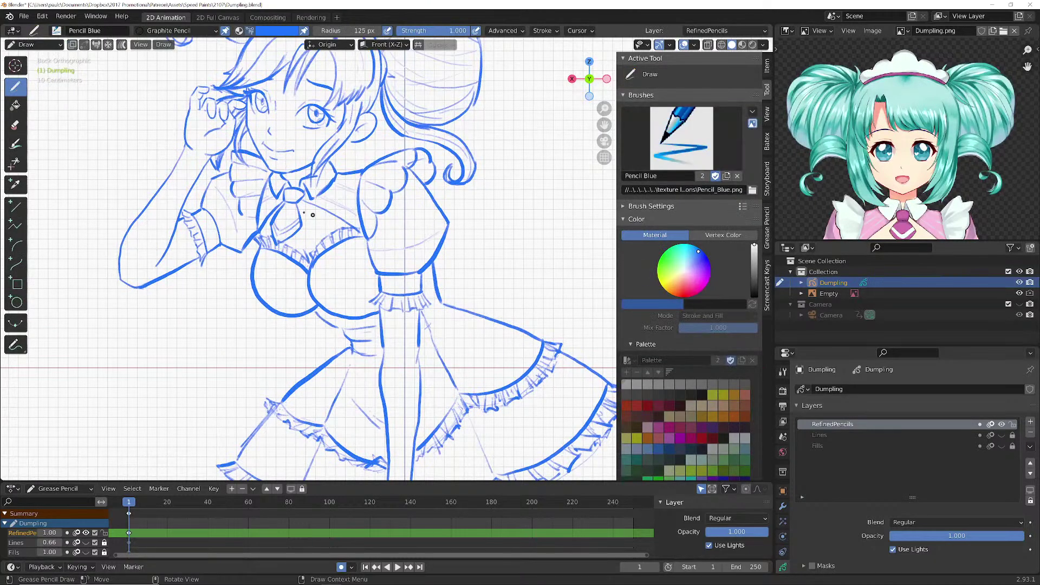
drag(317, 202, 360, 232)
drag(334, 154, 339, 173)
- Reshape the upper part of the puff sleeve's outer contour by moving its stroke with proportional editing
key(Tab)
click(418, 181)
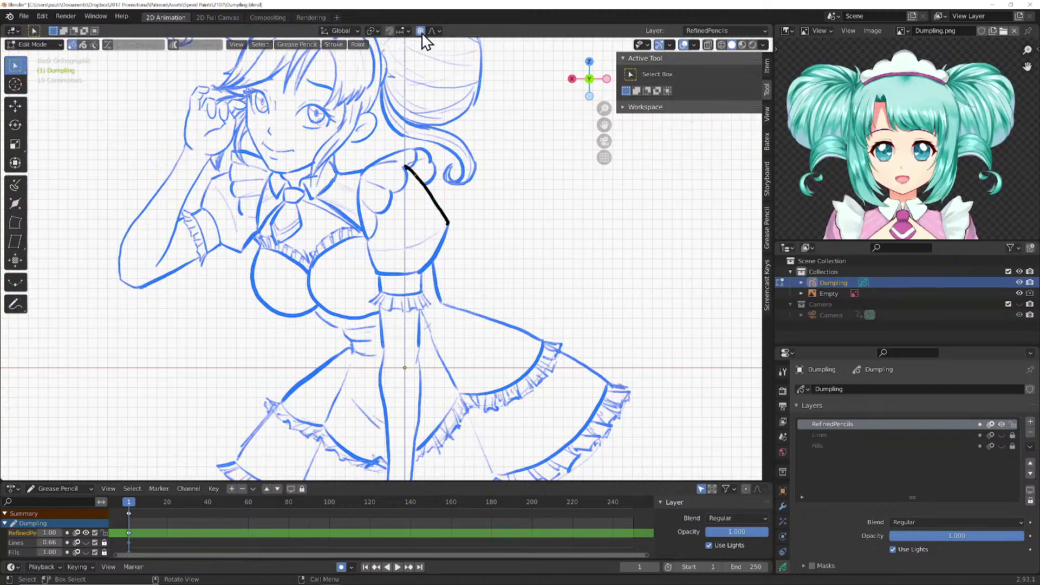
click(439, 31)
key(g)
click(418, 195)
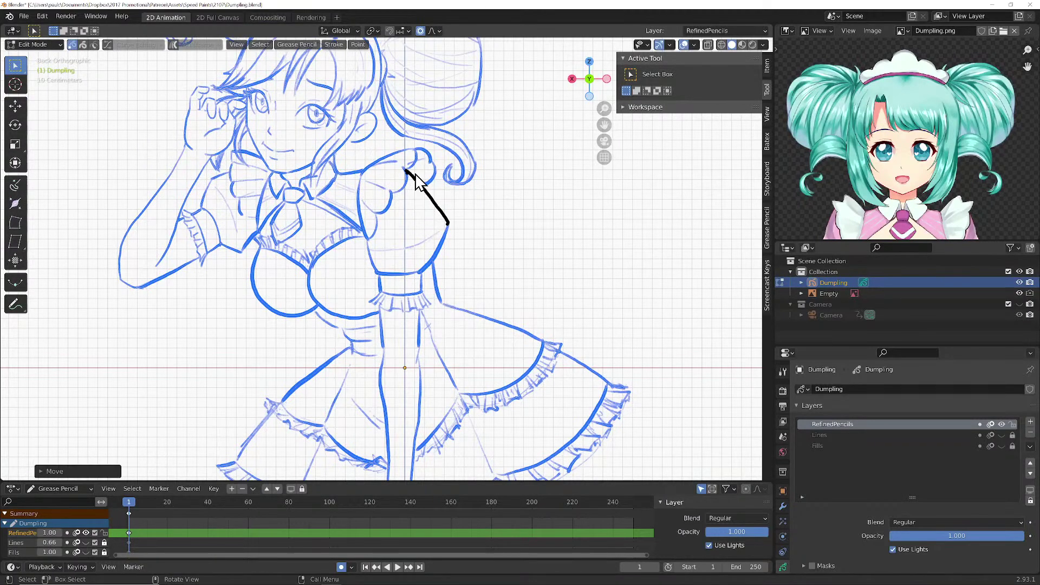
- Reshape the near shoulder frill's top contour and outer scallop strokes with proportional moves
click(397, 158)
key(g)
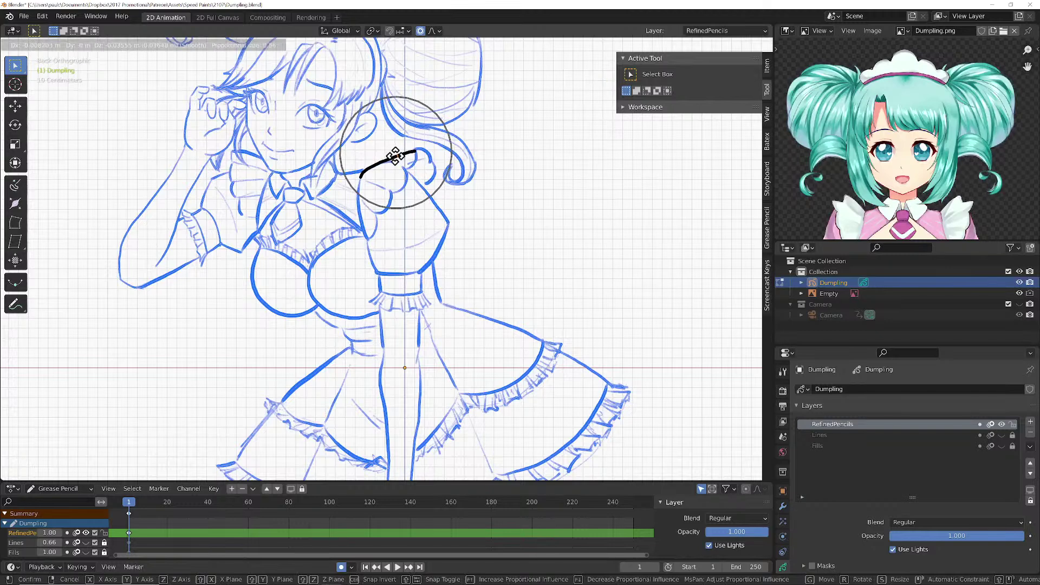
click(400, 162)
click(431, 171)
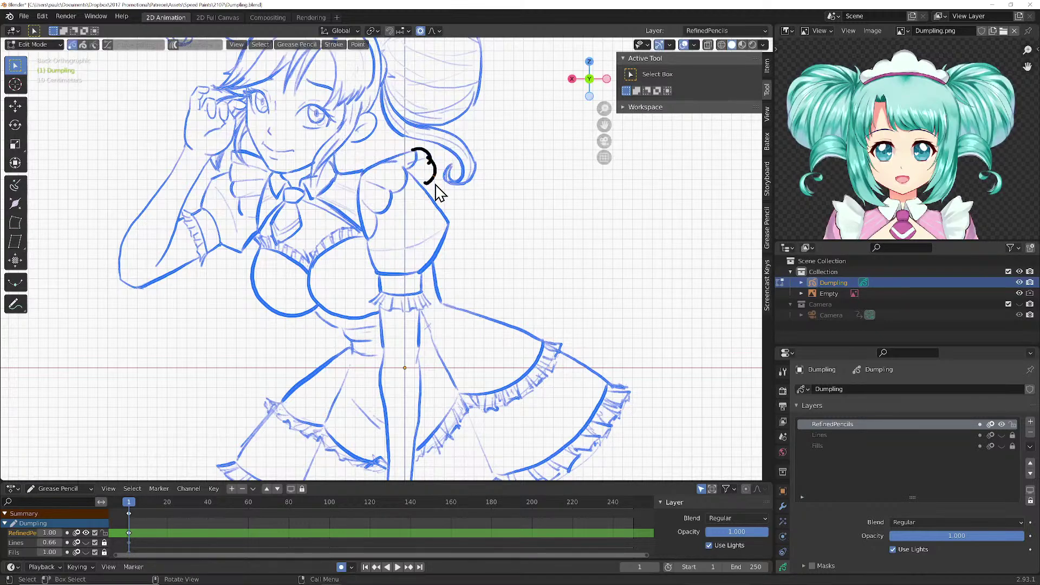
key(g)
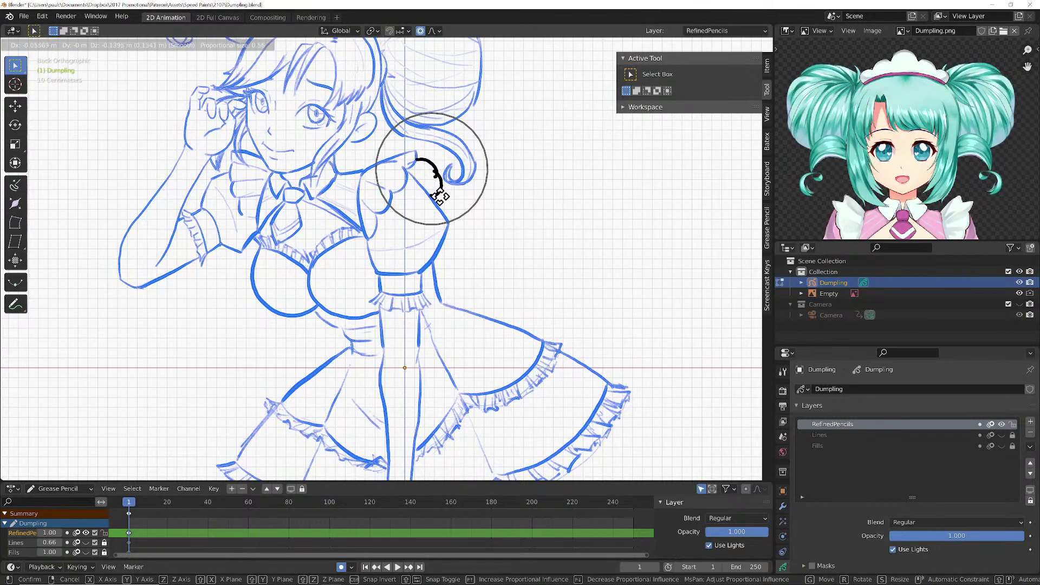
click(434, 187)
- Reposition the inner scallop strokes along the lower edge of the near shoulder frill
click(418, 153)
key(g)
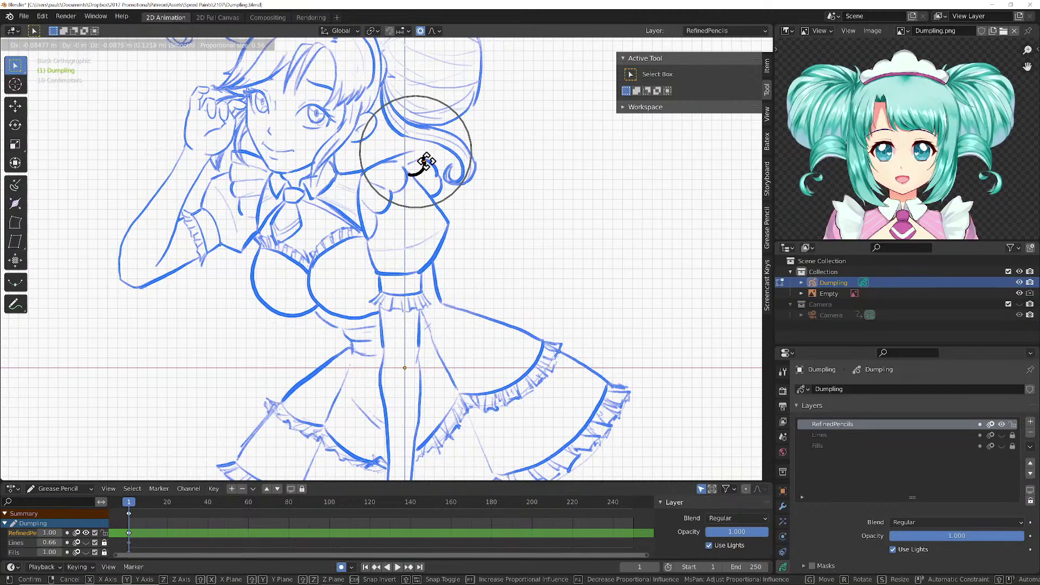
click(415, 172)
click(403, 185)
key(g)
click(406, 181)
- Move and rotate the shoulder frill's top contour, and adjust the short shoulder line beside the neck
click(416, 151)
key(g)
click(421, 155)
key(r)
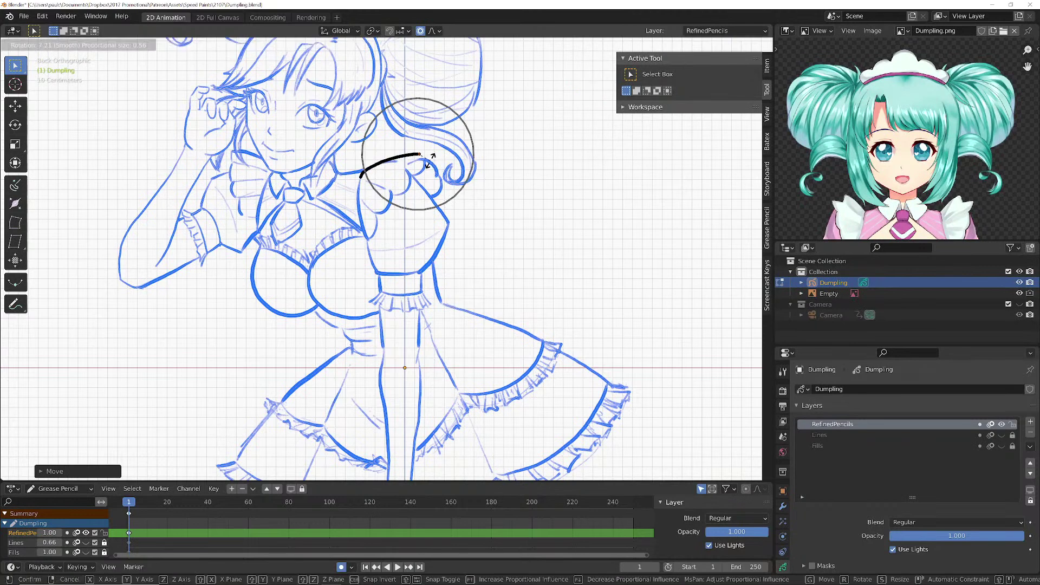
click(435, 172)
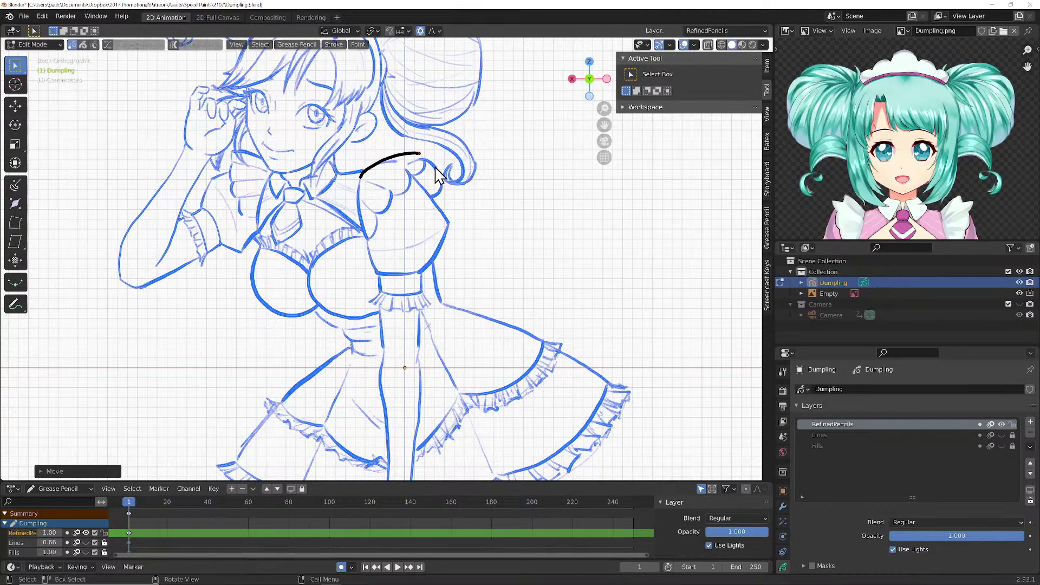
click(348, 174)
key(g)
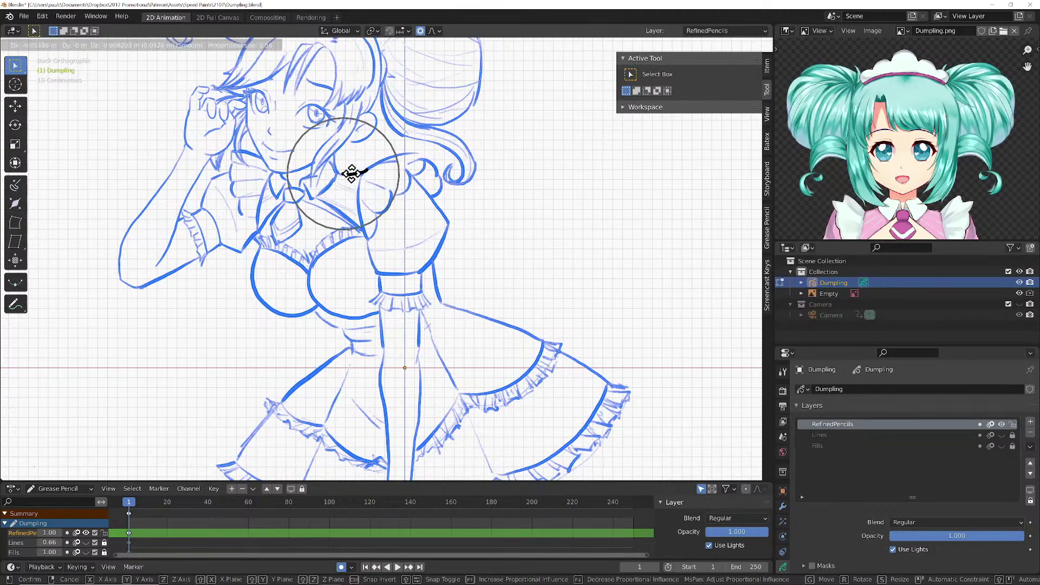
click(351, 174)
- Shift the back contour below the puff sleeve inward and adjust the adjoining upper skirt contour with proportional moves
click(437, 284)
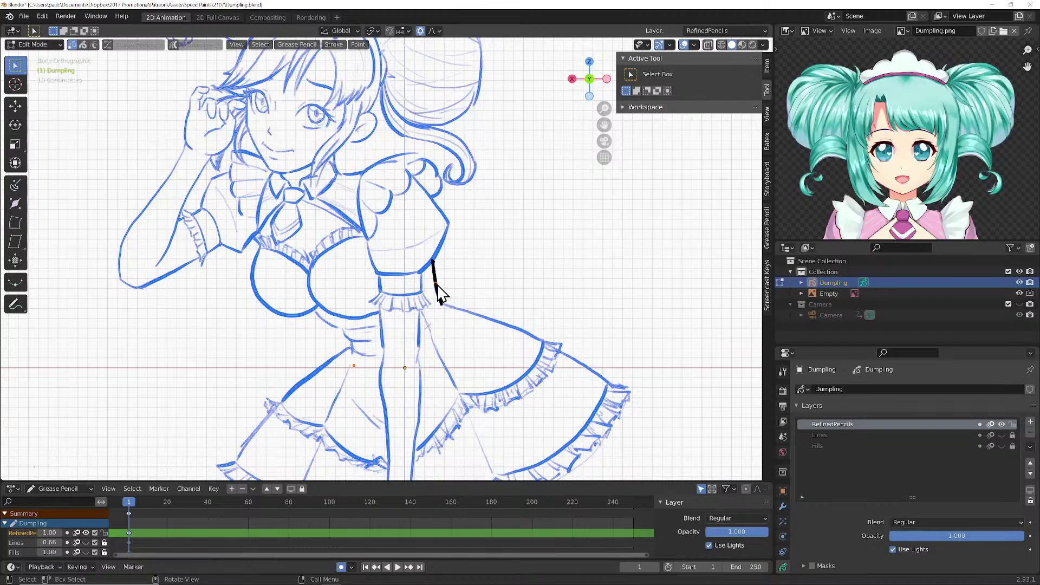
key(g)
click(432, 293)
key(g)
click(437, 303)
click(442, 306)
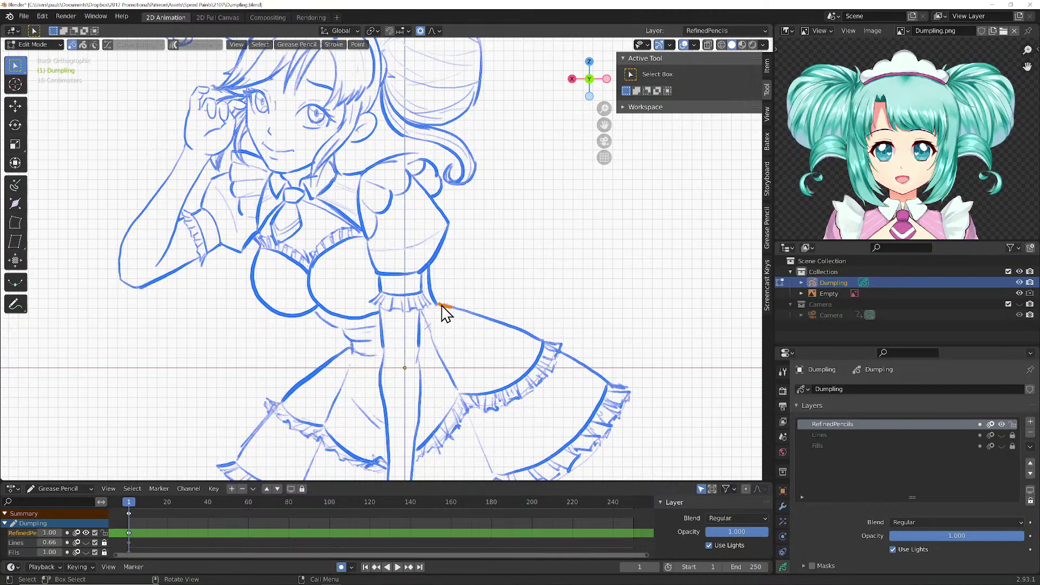
key(ctrl+l)
key(g)
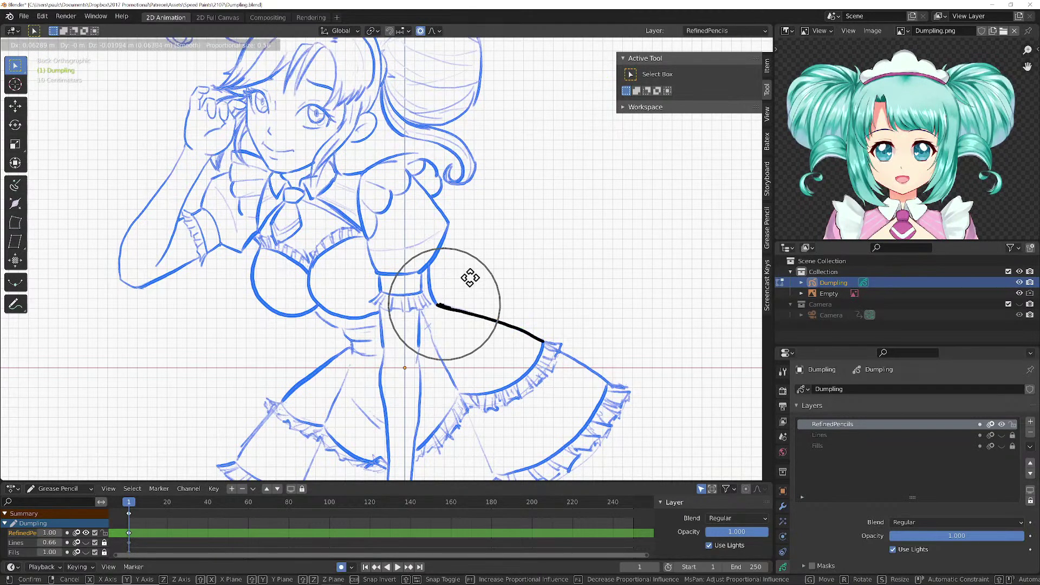
click(470, 277)
- In the front view, rotate and move the short top contour stroke of the raised arm's sleeve
key(Tab)
scroll(381, 217, down, 2)
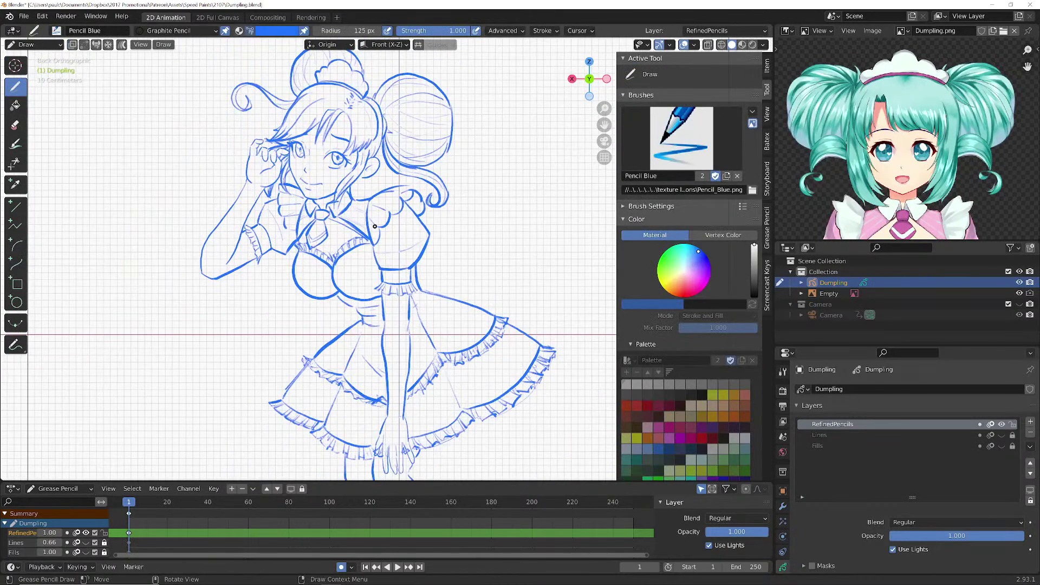
key(KP_1)
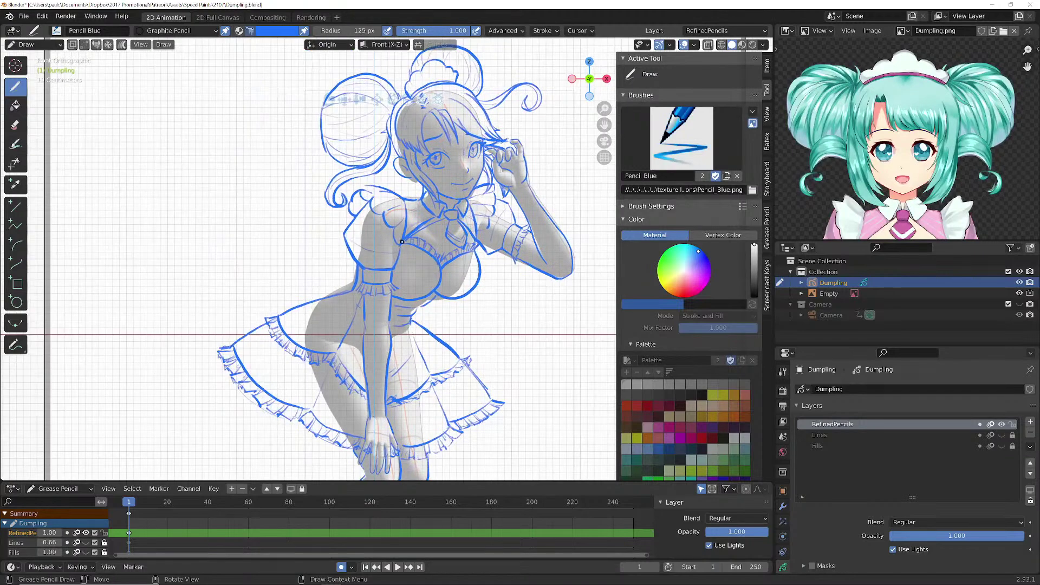
mouse_move(399, 239)
shift+middle_down()
mouse_move(325, 245)
mouse_move(356, 227)
shift+middle_up()
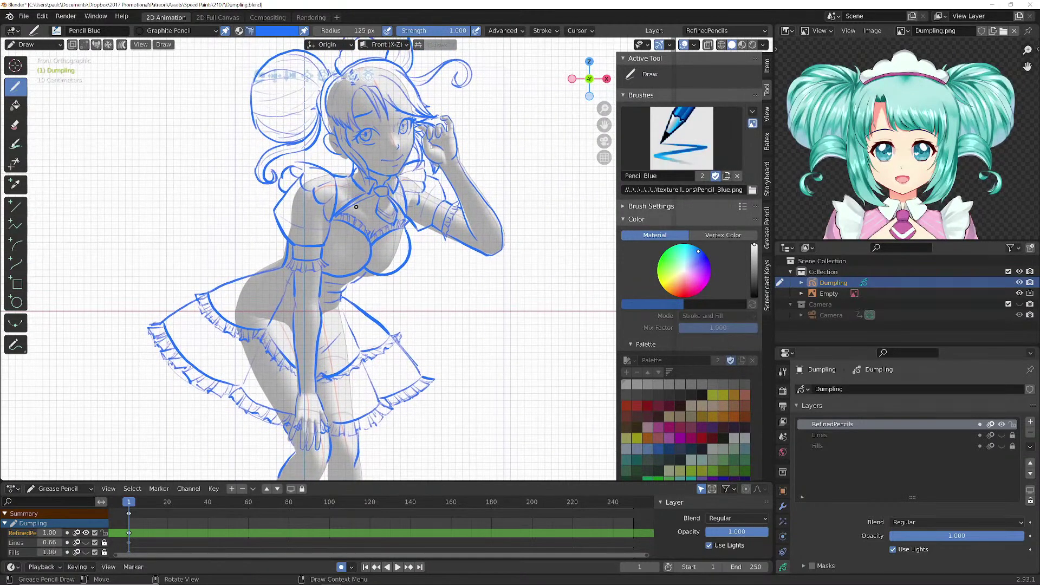
scroll(357, 207, up, 1)
scroll(375, 189, up, 3)
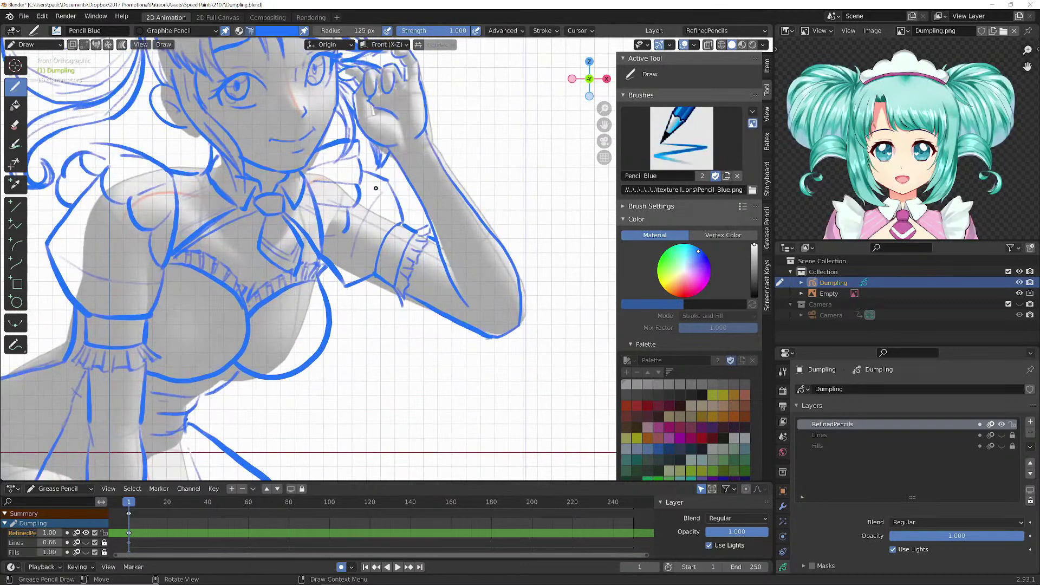
key(Tab)
click(369, 173)
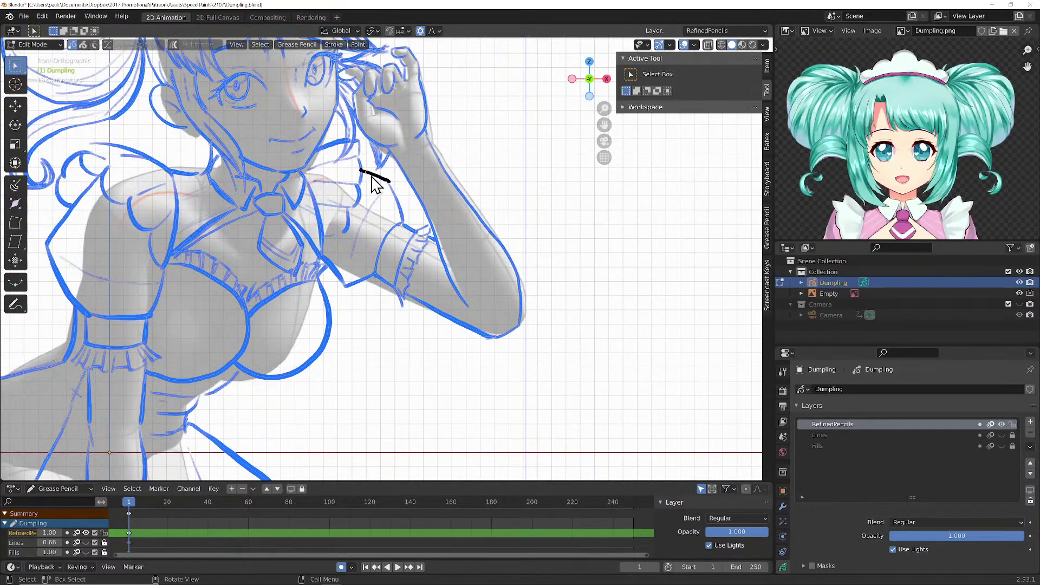
key(r)
click(389, 174)
key(g)
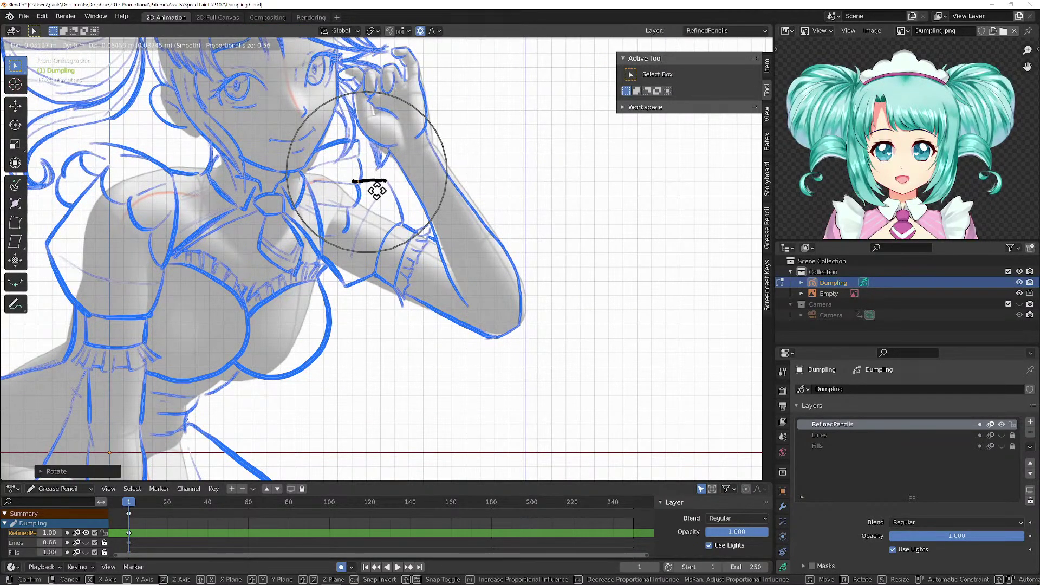
click(378, 200)
- Rotate and reposition the scallop strokes forming the outer edge of the raised arm's shoulder frill
key(r)
click(363, 201)
key(g)
click(367, 215)
key(r)
click(372, 214)
key(r)
click(351, 226)
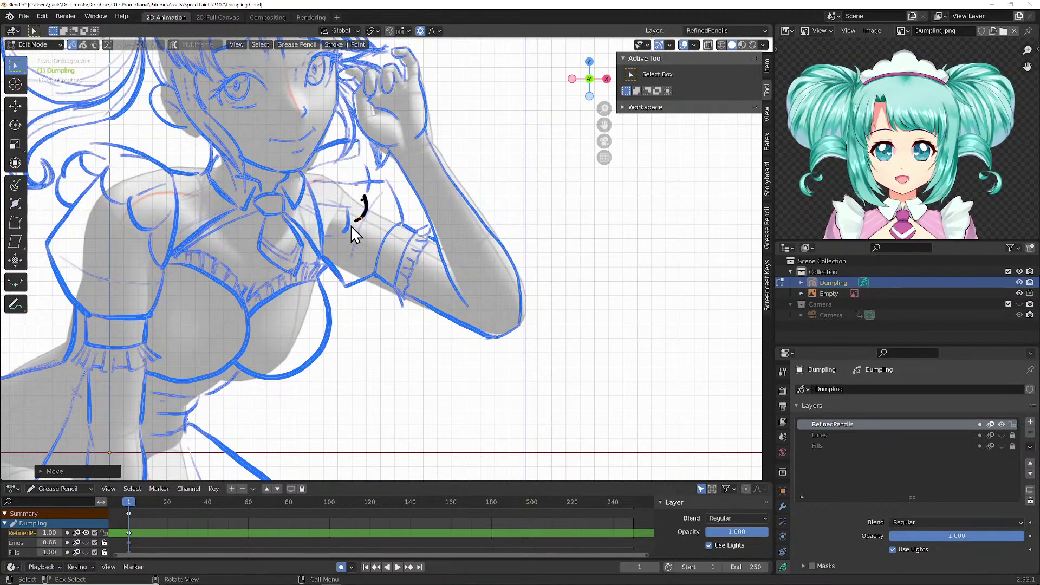
key(r)
click(359, 236)
key(g)
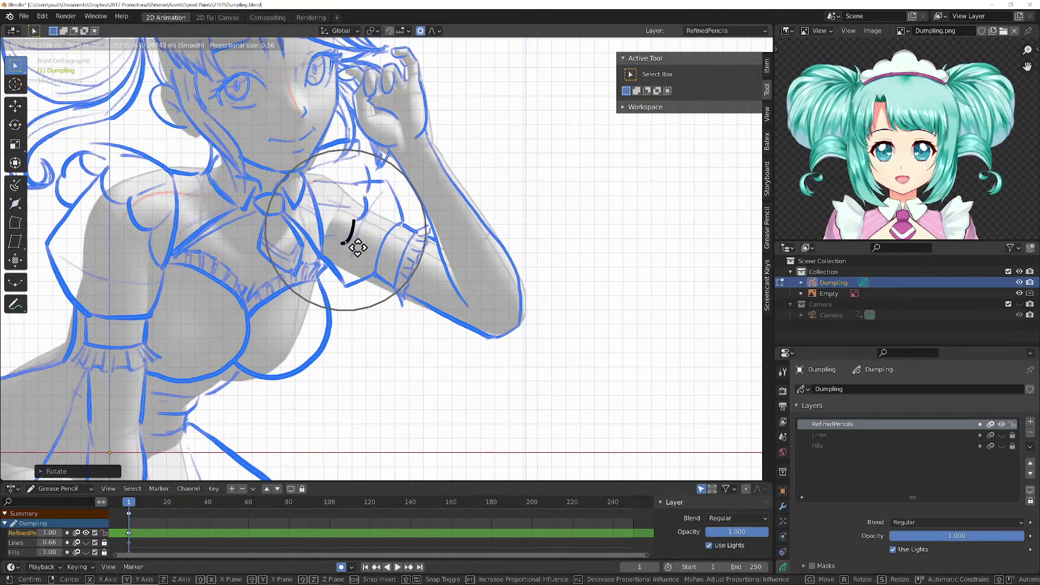
click(359, 250)
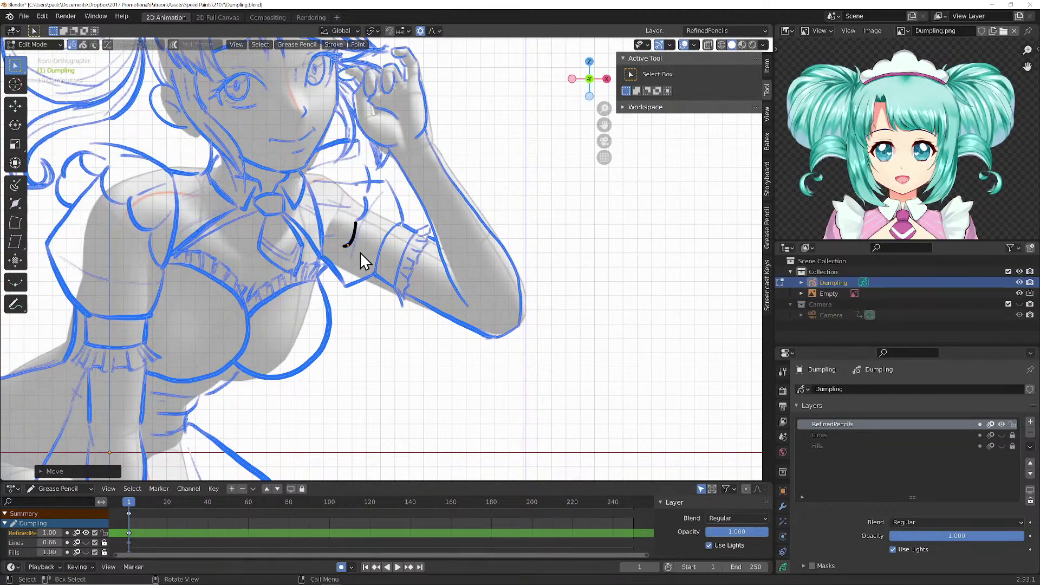
key(g)
click(365, 154)
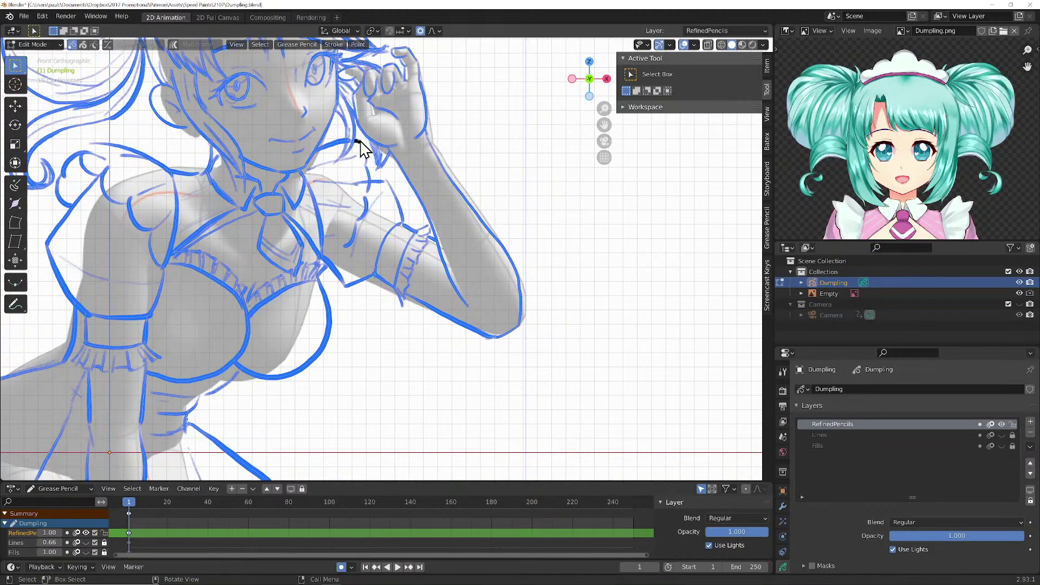
- Switch to Draw Mode and sketch the top contour, folds and lower edge of the raised arm's shoulder frill
click(358, 142)
shift+click(334, 141)
click(34, 45)
click(32, 91)
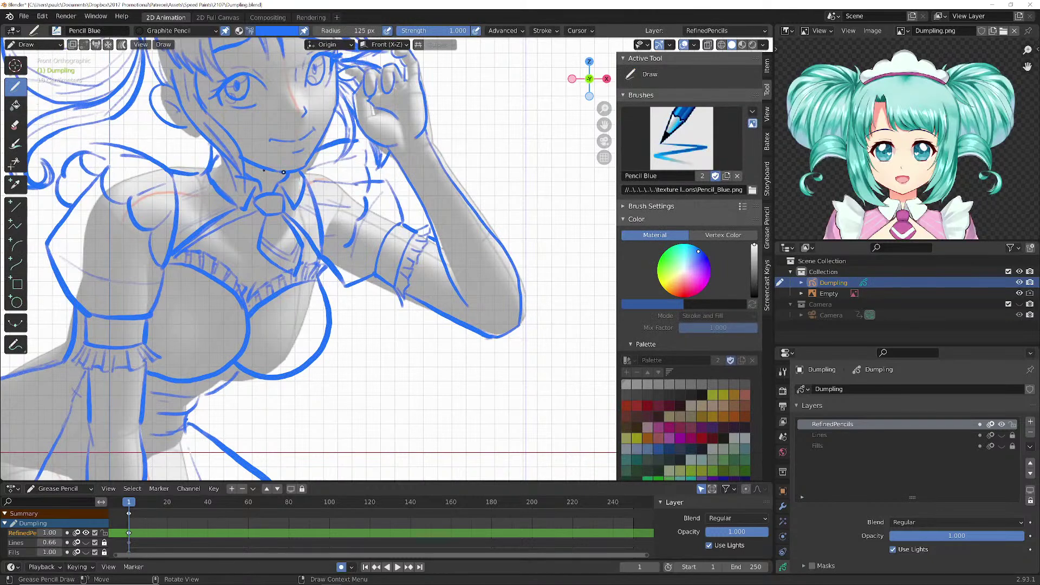
drag(307, 164, 366, 153)
drag(310, 185, 369, 171)
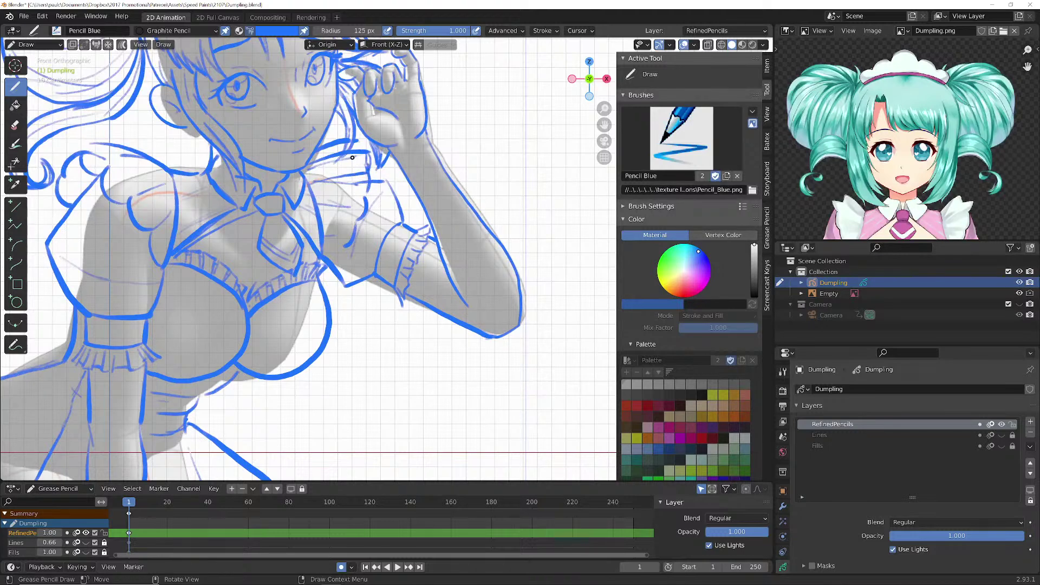
ctrl+drag(331, 143, 327, 150)
mouse_move(365, 199)
mouse_down()
mouse_move(309, 190)
mouse_move(357, 199)
mouse_move(342, 248)
mouse_up()
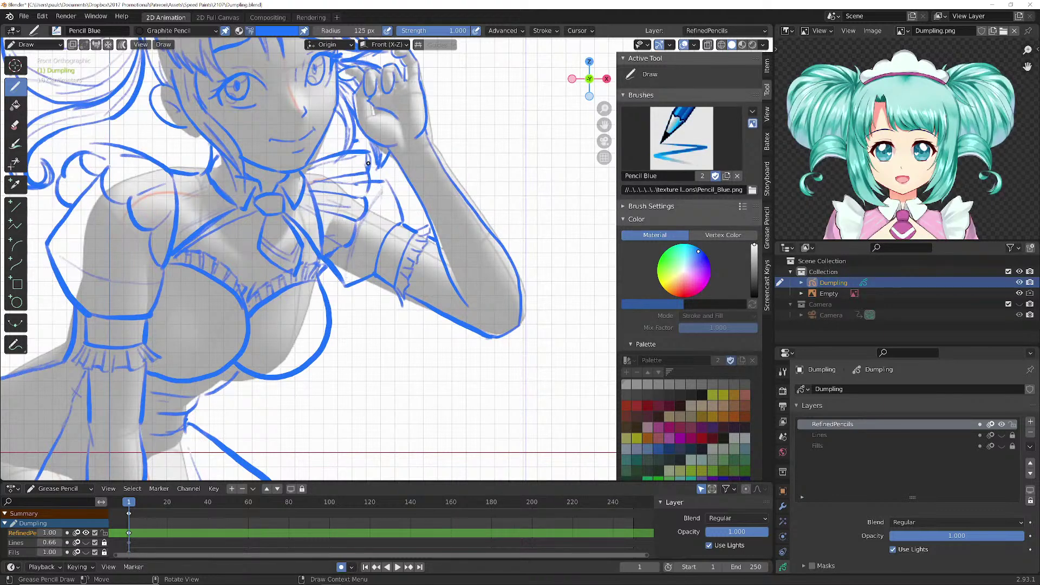
- Erase the raised arm's shoulder frill strokes and the short top stroke of its sleeve
click(18, 128)
mouse_move(357, 164)
mouse_down()
mouse_move(348, 239)
mouse_move(336, 245)
mouse_up()
mouse_move(363, 172)
mouse_down()
mouse_move(365, 158)
mouse_move(355, 158)
mouse_up()
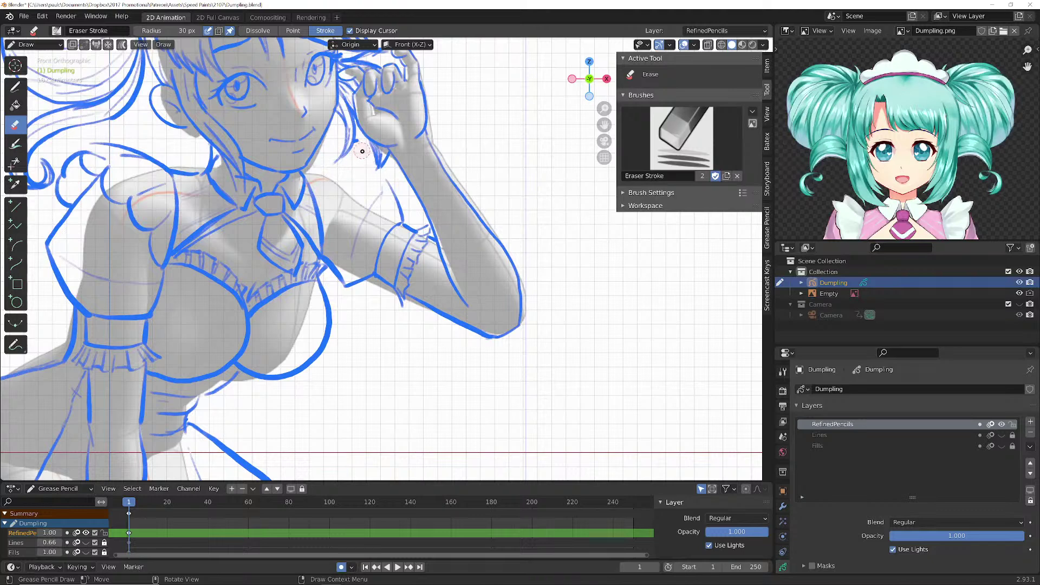
- Redraw the raised arm's shoulder frill with its folds and inner edge, and the top contour of the sleeve
click(15, 85)
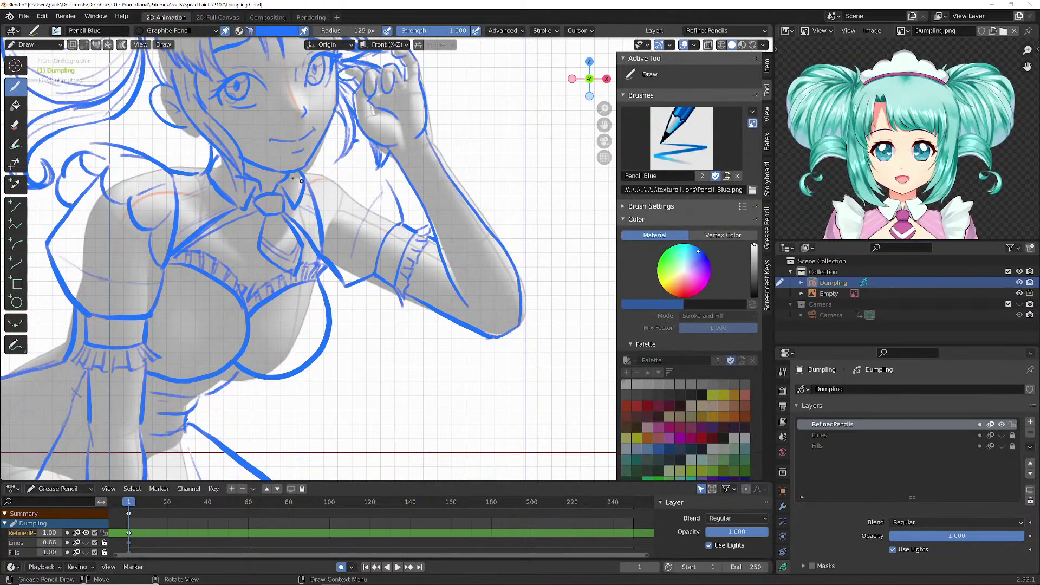
drag(347, 186, 326, 227)
key(ctrl+z)
drag(306, 162, 363, 150)
drag(388, 183, 354, 182)
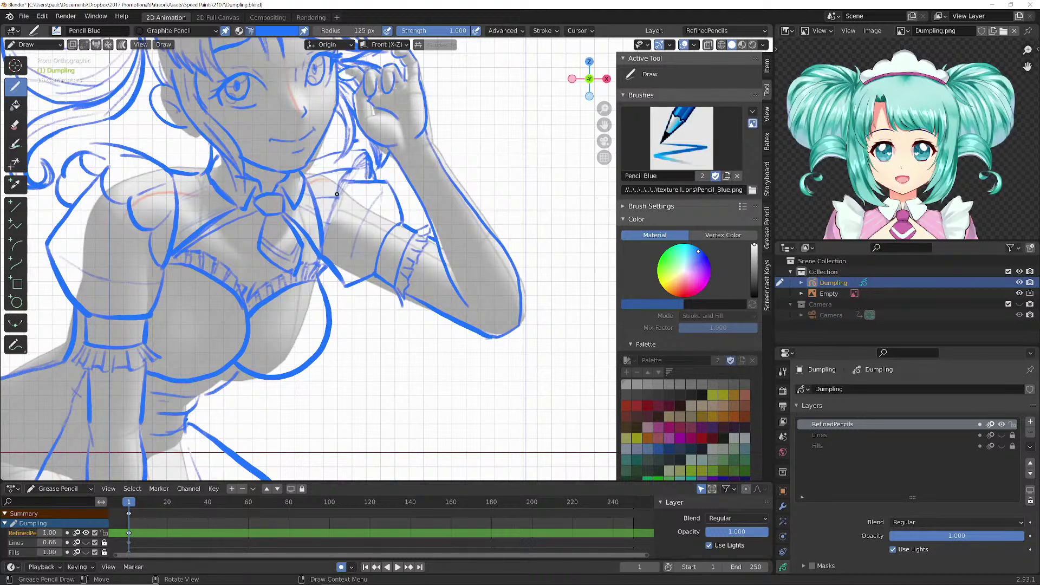
drag(338, 198, 323, 252)
mouse_move(301, 185)
mouse_down()
mouse_move(294, 206)
mouse_move(321, 239)
mouse_up()
- Clean up the near shoulder line beside the neck with the Eraser Stroke brush and redraw the frill's outer scallop
key(e)
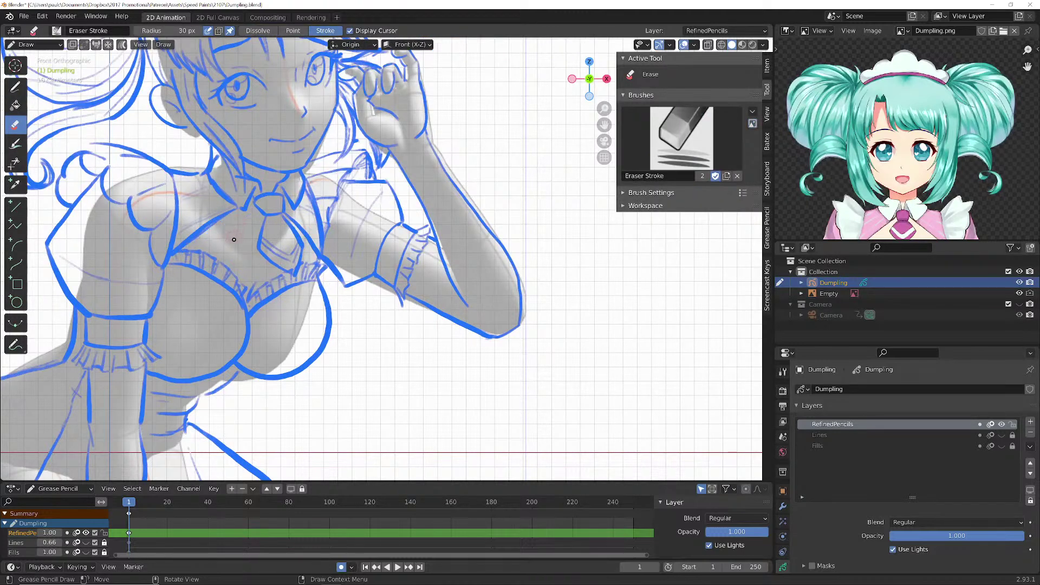
click(15, 86)
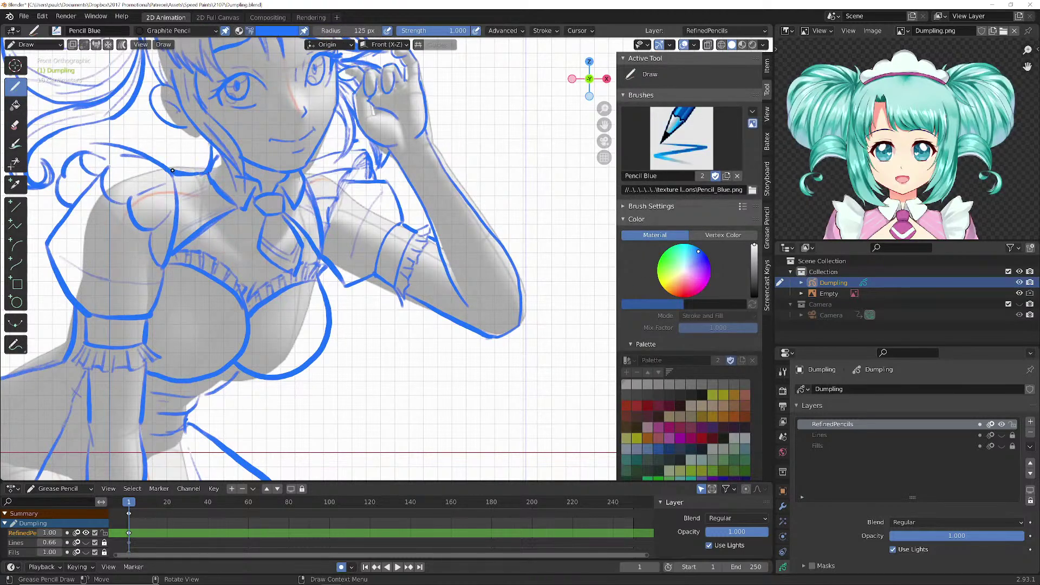
click(15, 124)
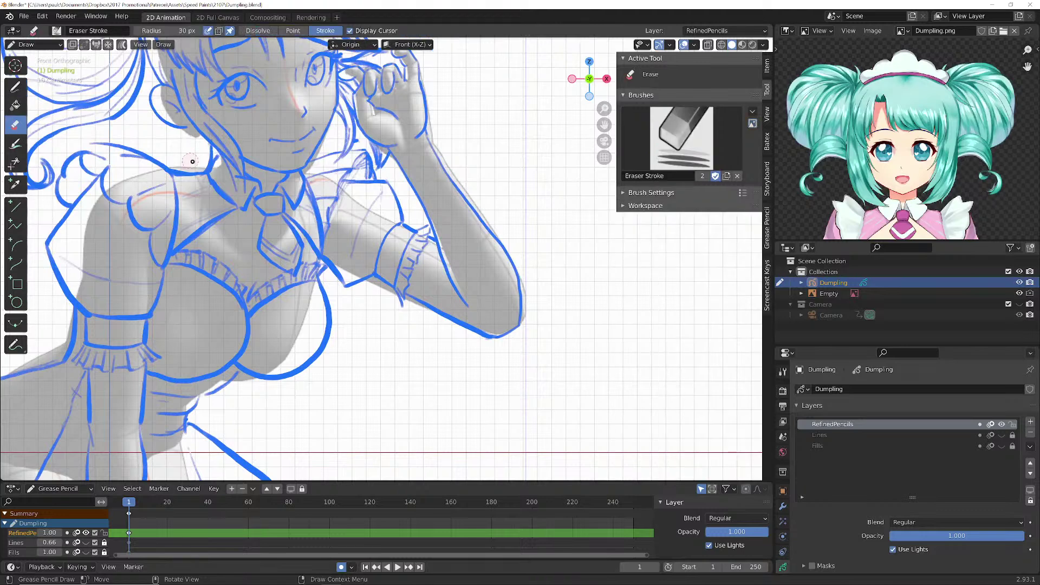
click(15, 86)
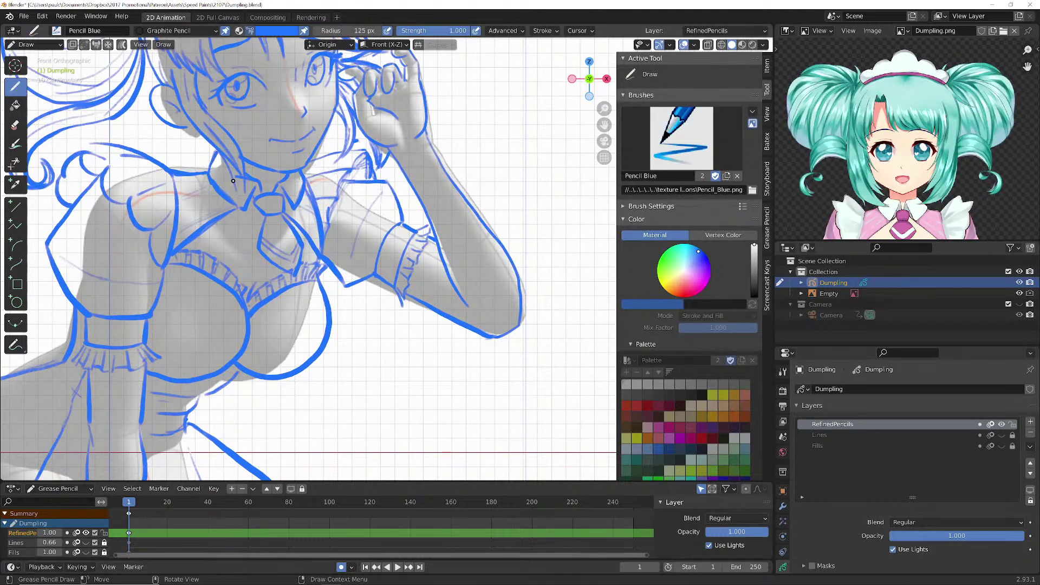
drag(95, 144, 68, 176)
- Redraw the scallop at the outer end of the near shoulder frill in the mirrored back view
scroll(345, 266, down, 3)
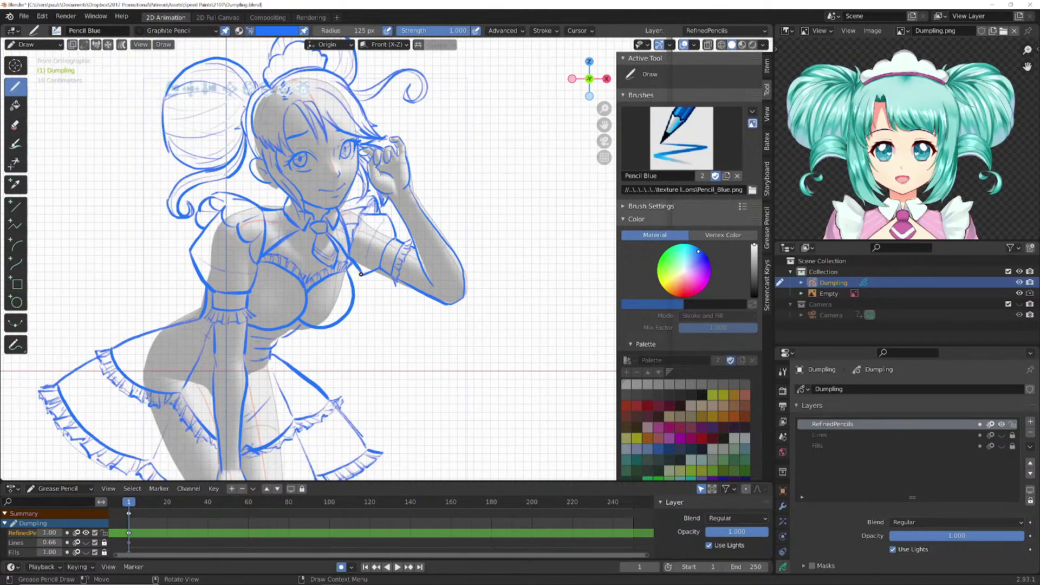
key(ctrl+KP_1)
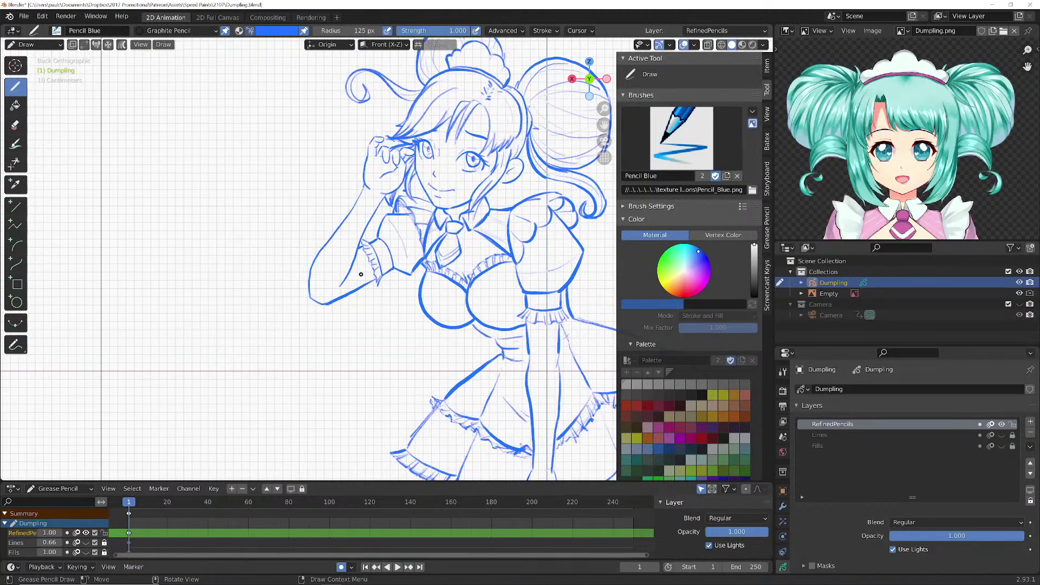
scroll(367, 233, up, 3)
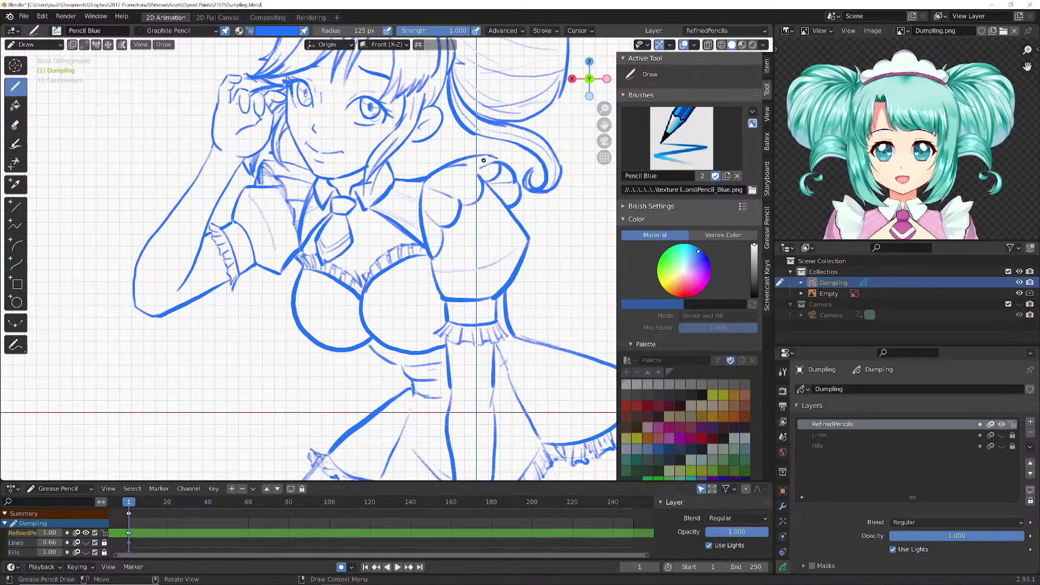
mouse_move(497, 160)
mouse_down()
mouse_move(479, 163)
mouse_move(493, 181)
mouse_up()
- Erase the raised arm's shoulder frill and lower sleeve line in the mirrored back view, then redraw both with frill folds
click(19, 125)
mouse_move(288, 195)
mouse_down()
mouse_move(303, 182)
mouse_move(295, 165)
mouse_move(291, 210)
mouse_move(286, 185)
mouse_move(262, 168)
mouse_move(282, 186)
mouse_move(292, 226)
mouse_move(278, 226)
mouse_move(280, 266)
mouse_move(286, 257)
mouse_move(271, 274)
mouse_up()
click(15, 87)
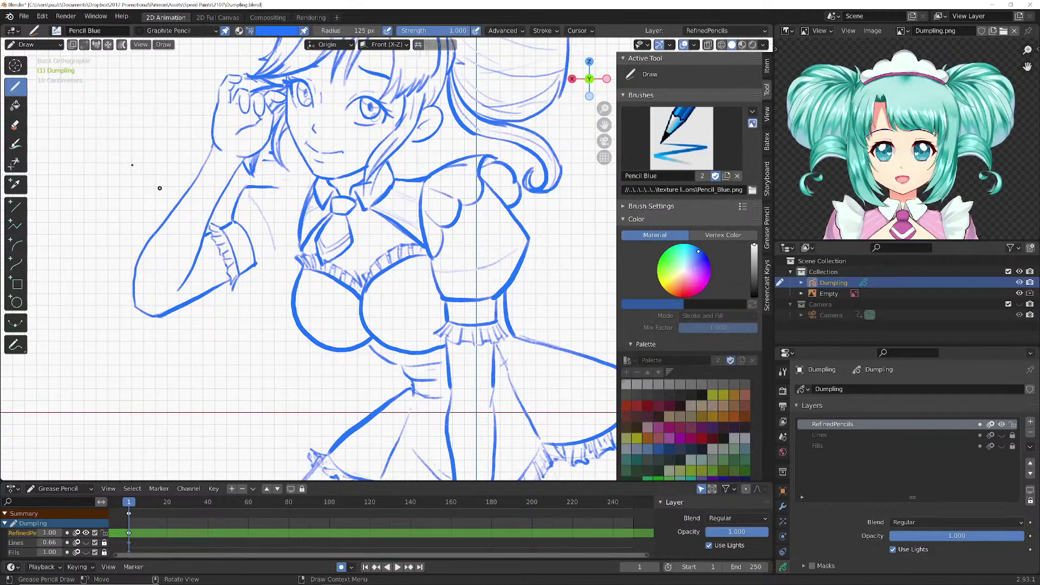
drag(255, 269, 275, 280)
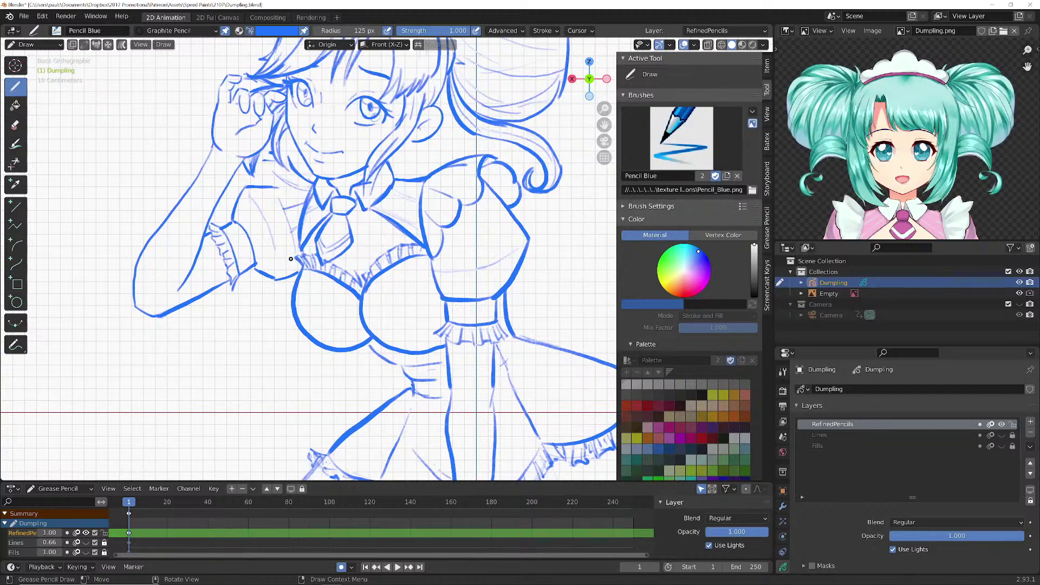
mouse_move(279, 188)
mouse_down()
mouse_move(283, 209)
mouse_move(279, 183)
mouse_up()
mouse_move(277, 174)
mouse_down()
mouse_move(265, 187)
mouse_move(295, 250)
mouse_up()
scroll(305, 238, down, 2)
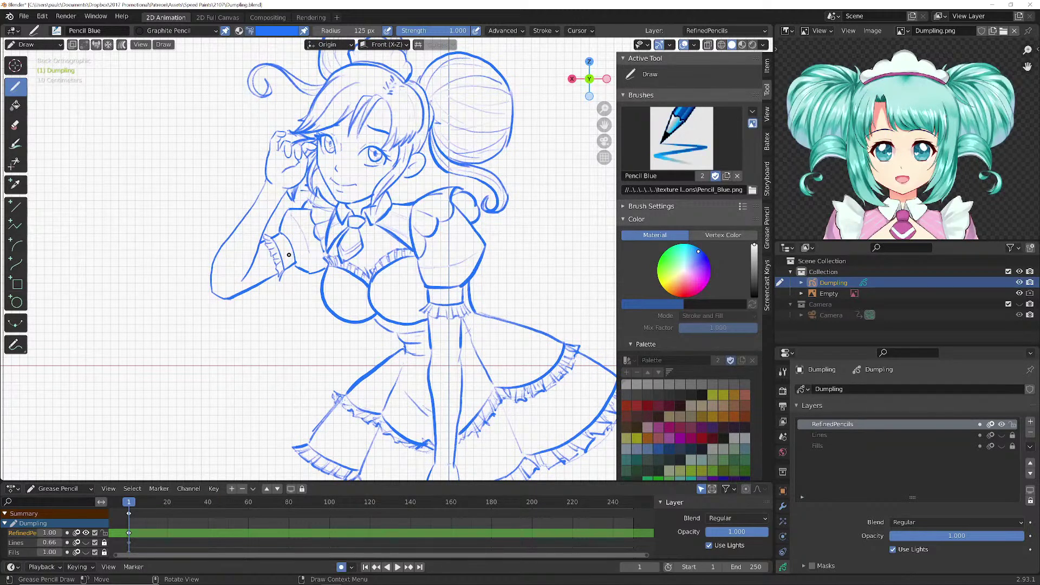
- Erase the raised arm's shoulder frill and upper sleeve line in the front view, then redraw them closer to the neck
key(KP_1)
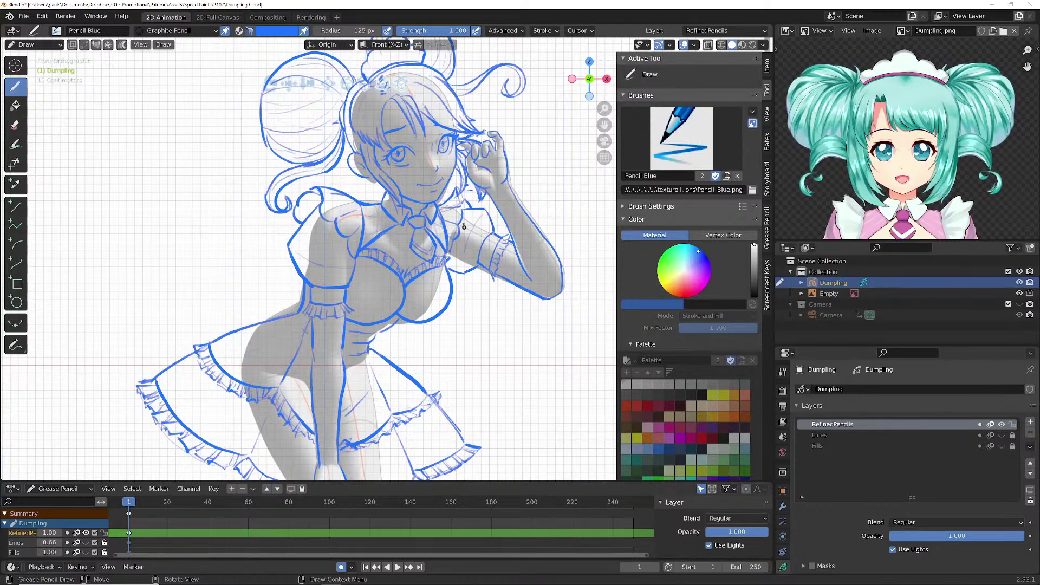
scroll(455, 246, up, 2)
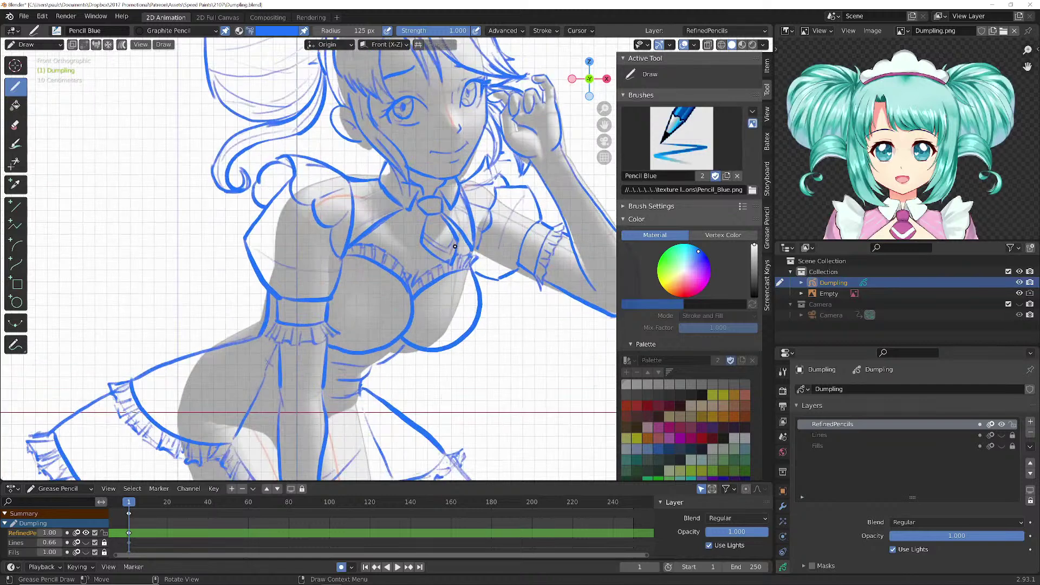
shift+middle_drag(455, 246, 323, 256)
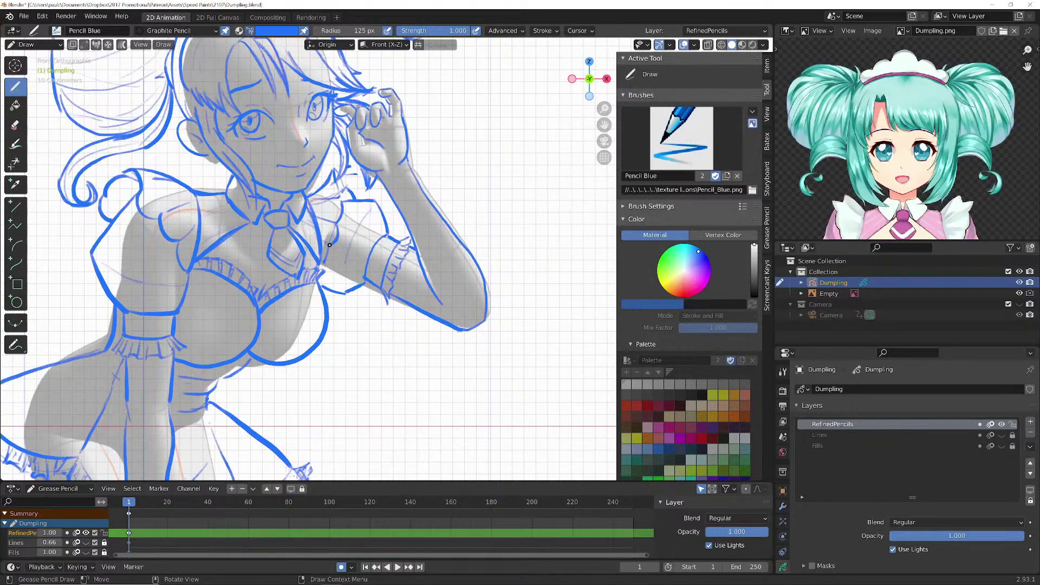
drag(330, 239, 318, 289)
click(15, 126)
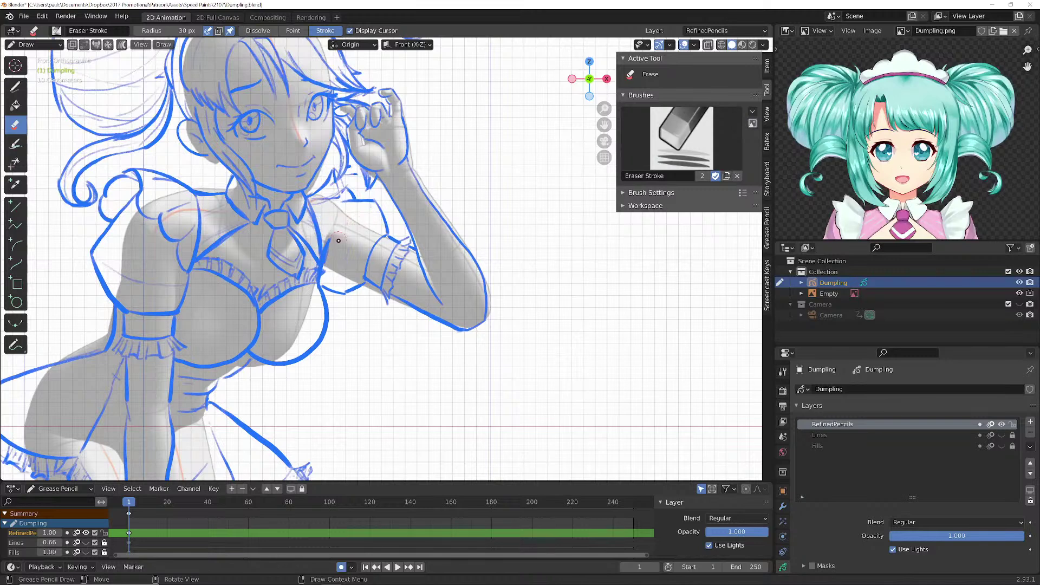
mouse_move(332, 240)
mouse_down()
mouse_move(334, 199)
mouse_move(352, 187)
mouse_move(328, 196)
mouse_move(332, 171)
mouse_up()
click(17, 87)
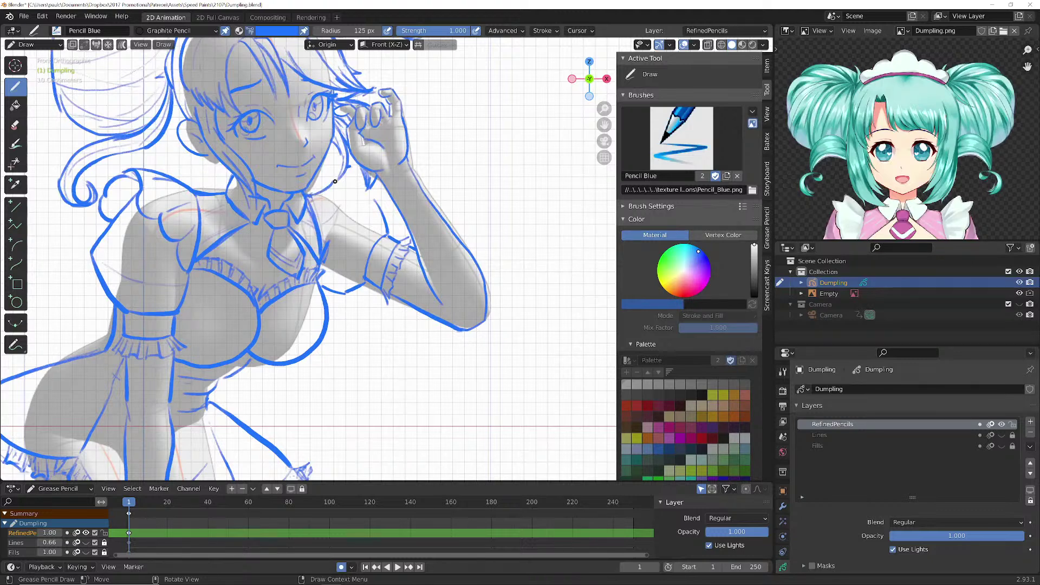
mouse_move(337, 209)
mouse_down()
mouse_move(369, 203)
mouse_move(341, 201)
mouse_move(314, 221)
mouse_up()
mouse_move(355, 188)
mouse_down()
mouse_move(324, 269)
mouse_move(351, 213)
mouse_move(350, 166)
mouse_move(315, 196)
mouse_up()
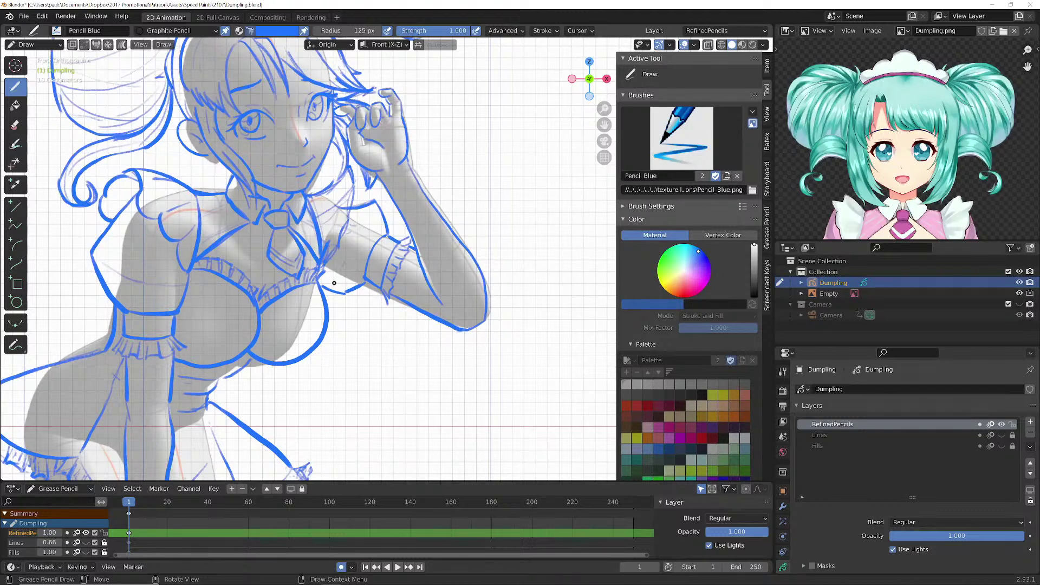
- Erase the raised arm's lower sleeve contour and cuff band, and redraw them above the cuff frill
mouse_move(322, 273)
mouse_down()
mouse_move(340, 293)
mouse_move(405, 303)
mouse_up()
click(15, 125)
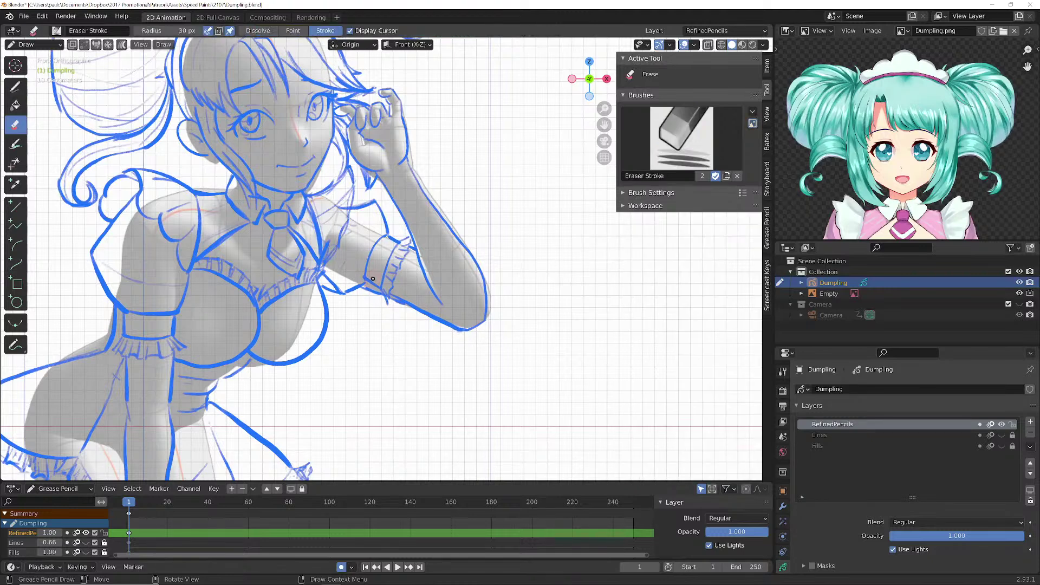
drag(372, 280, 352, 285)
click(16, 87)
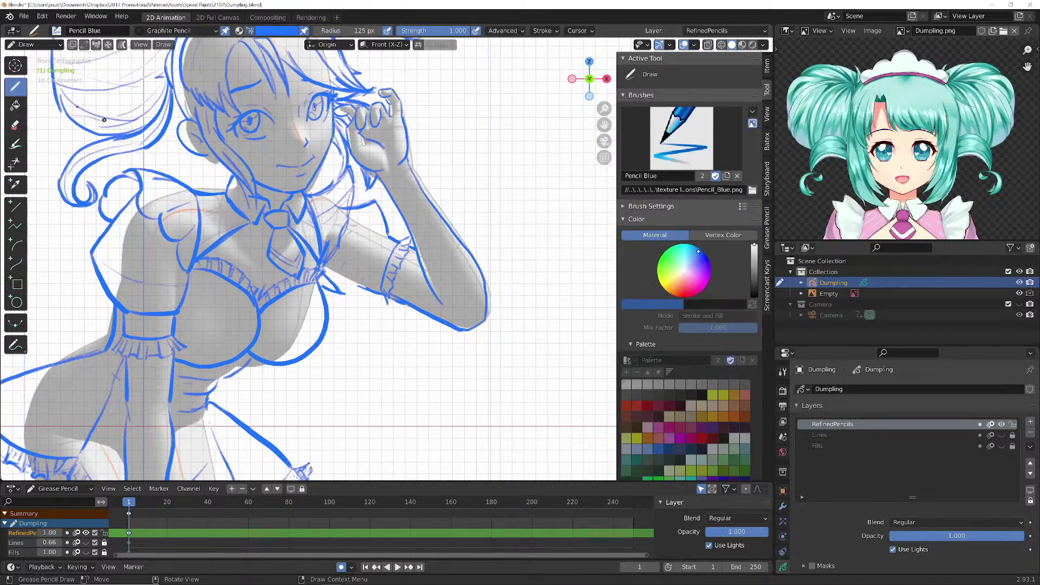
mouse_move(385, 238)
mouse_down()
mouse_move(364, 287)
mouse_move(340, 295)
mouse_up()
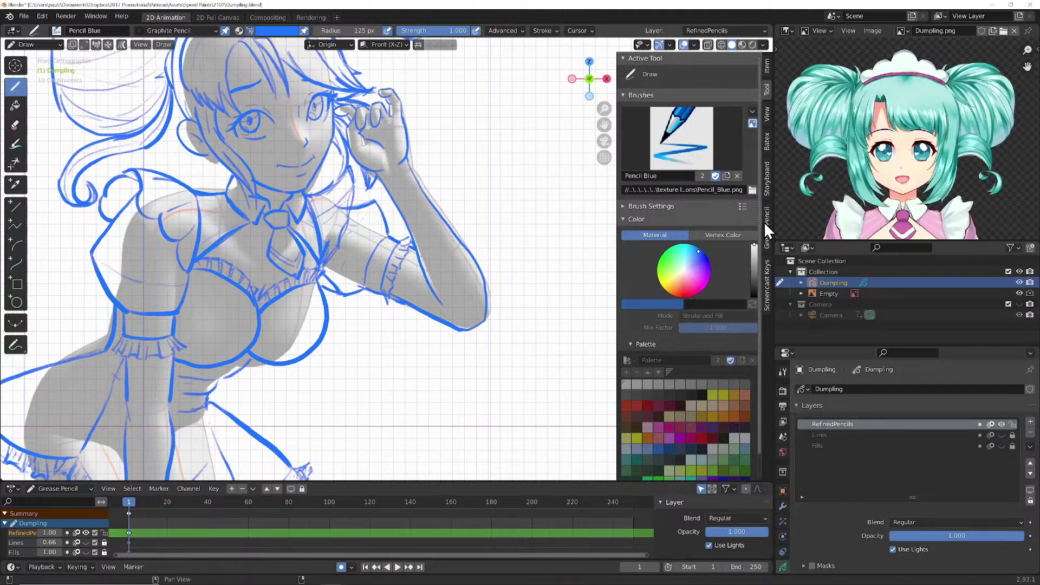
- Frame the reference image on the upper costume, hide the Empty body reference and view the sketch through the camera
shift+scroll(900, 198, down, 5)
shift+scroll(915, 163, down, 5)
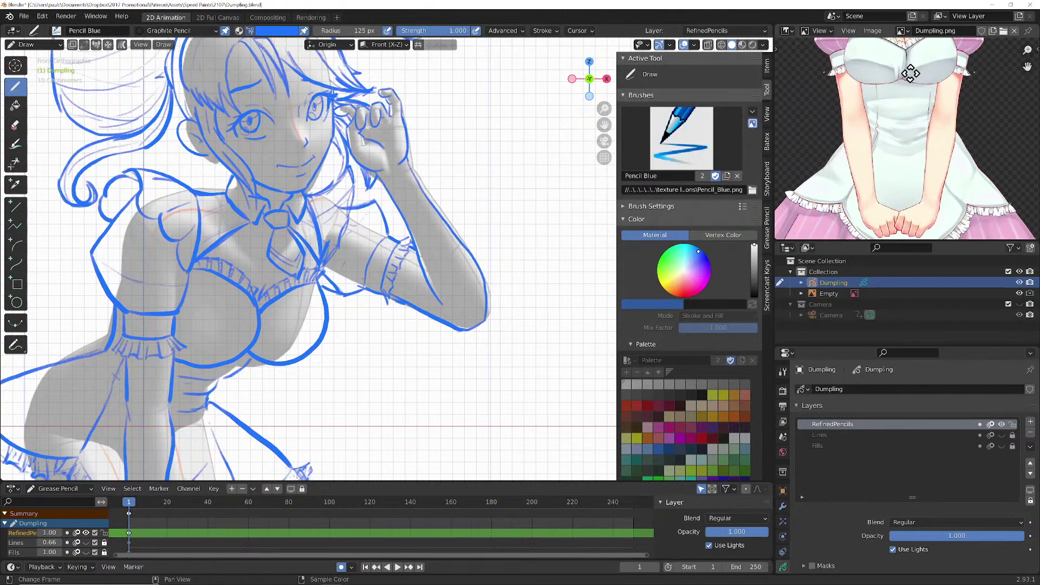
shift+scroll(915, 86, up, 4)
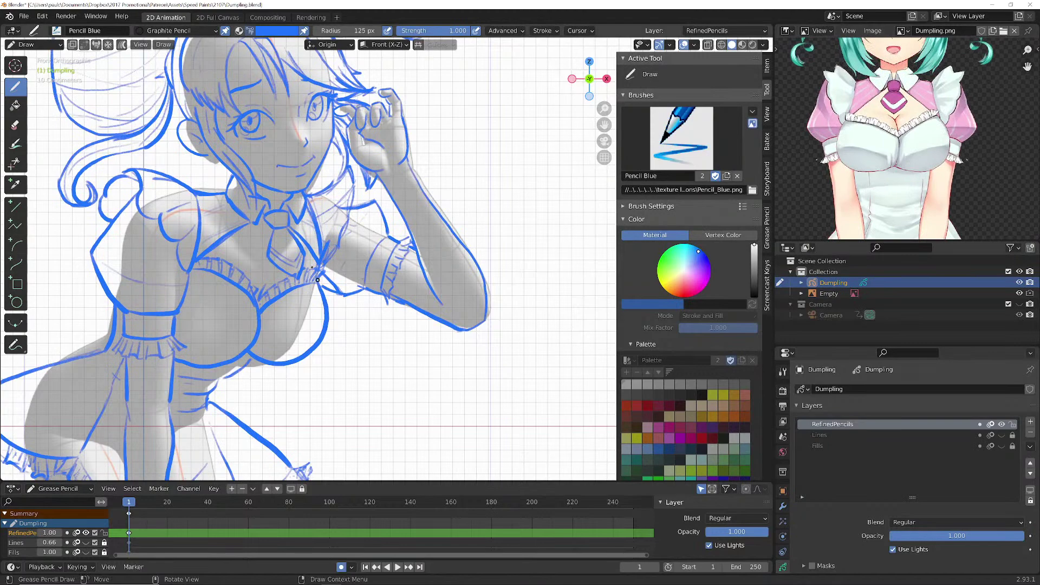
scroll(298, 275, down, 4)
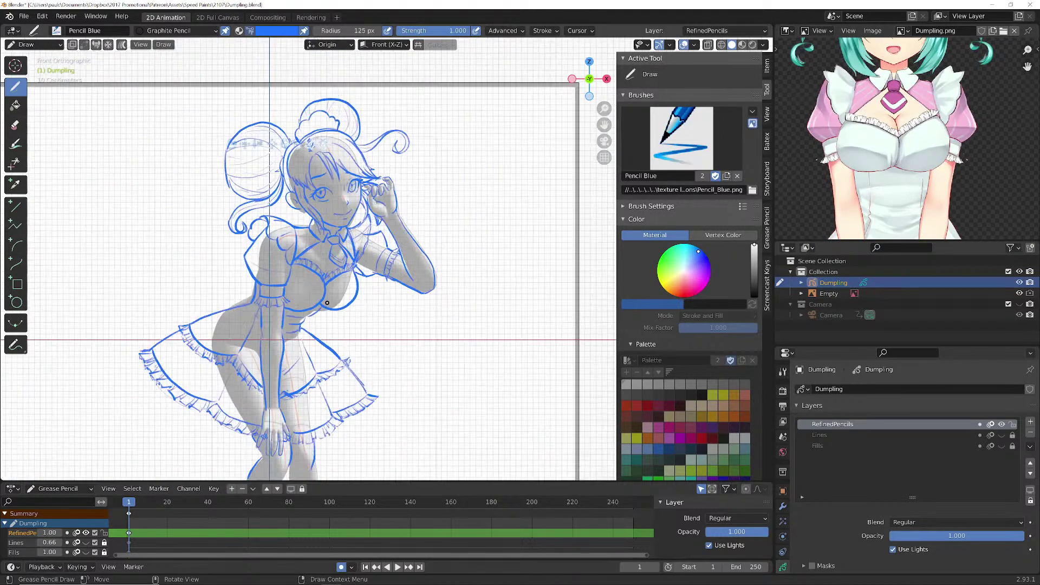
shift+middle_drag(312, 308, 353, 275)
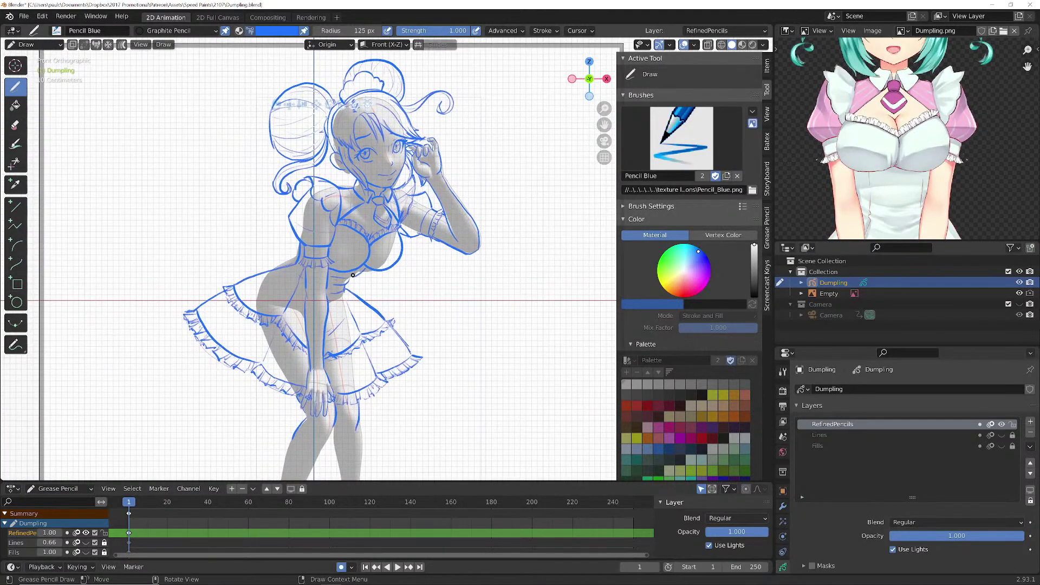
click(1019, 293)
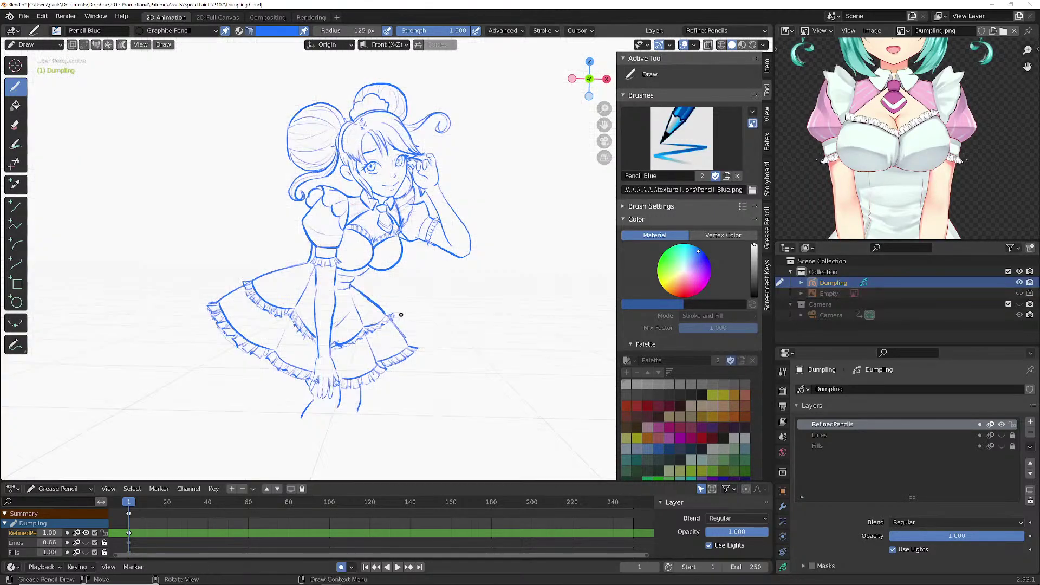
key(KP_0)
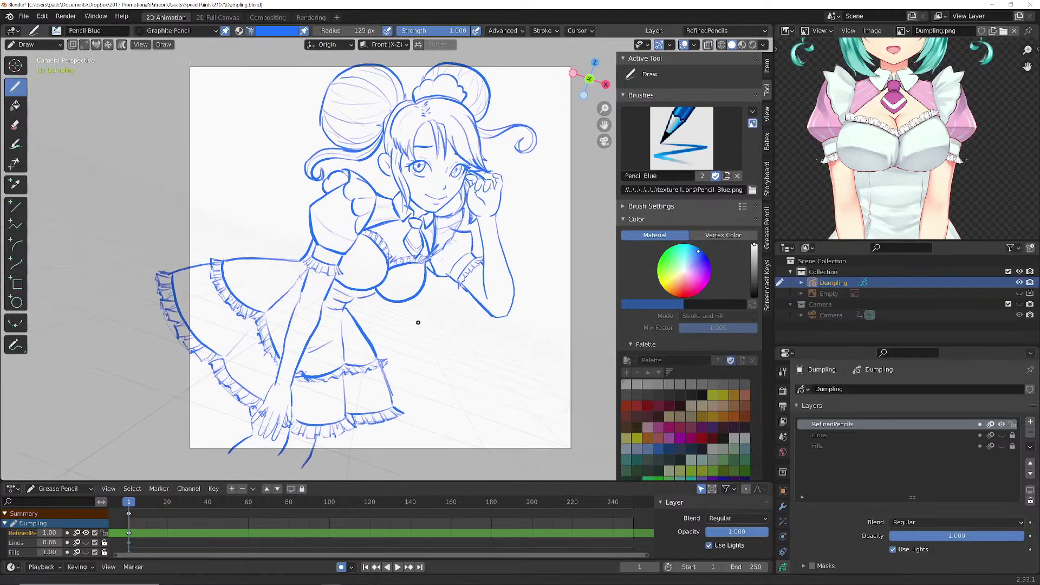
- Save the file and render the image to inspect the pencil sketch within the camera frame
key(ctrl+s)
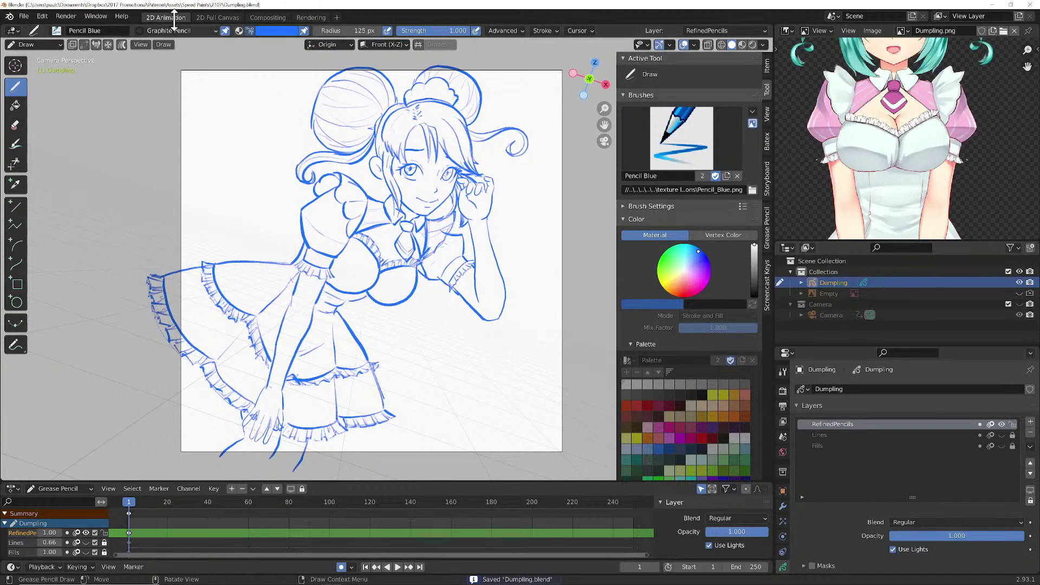
click(68, 17)
click(72, 26)
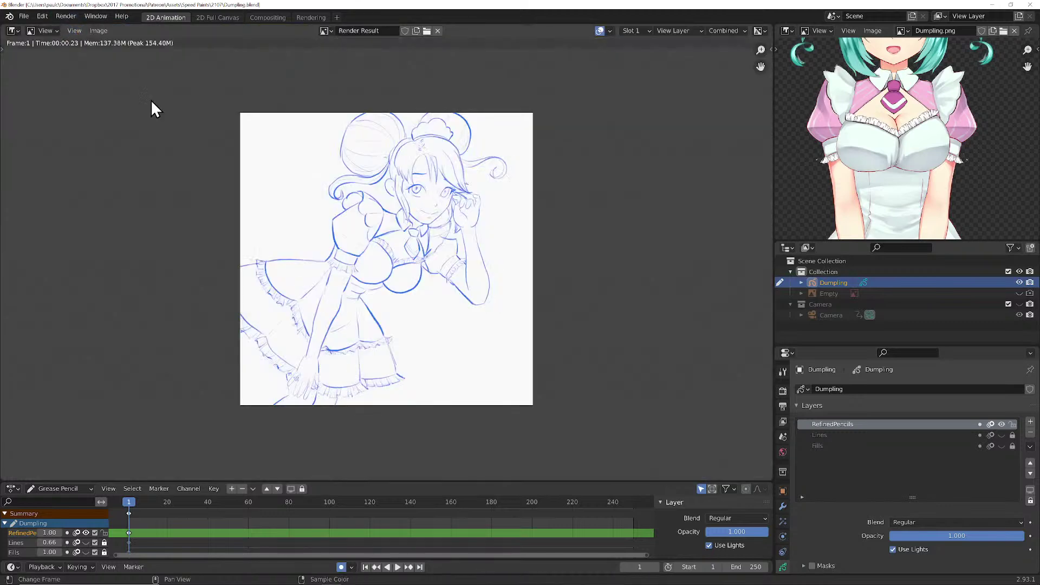
scroll(407, 272, down, 1)
scroll(407, 272, down, 1)
shift+middle_drag(405, 255, 415, 266)
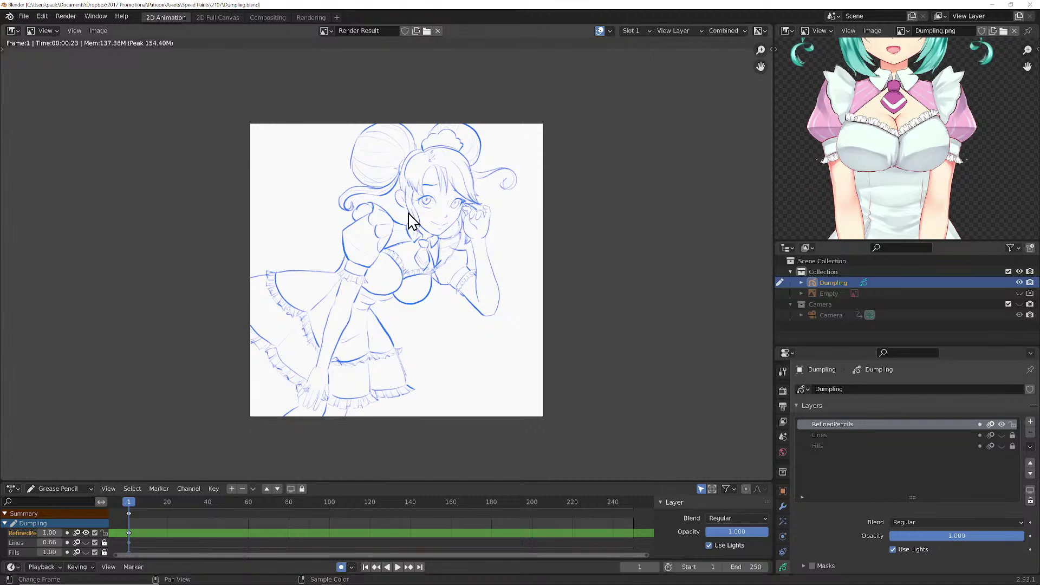
key(Escape)
- Draw short strokes on the neck just below the ear in the camera view
shift+middle_drag(384, 212, 424, 256)
scroll(421, 254, up, 1)
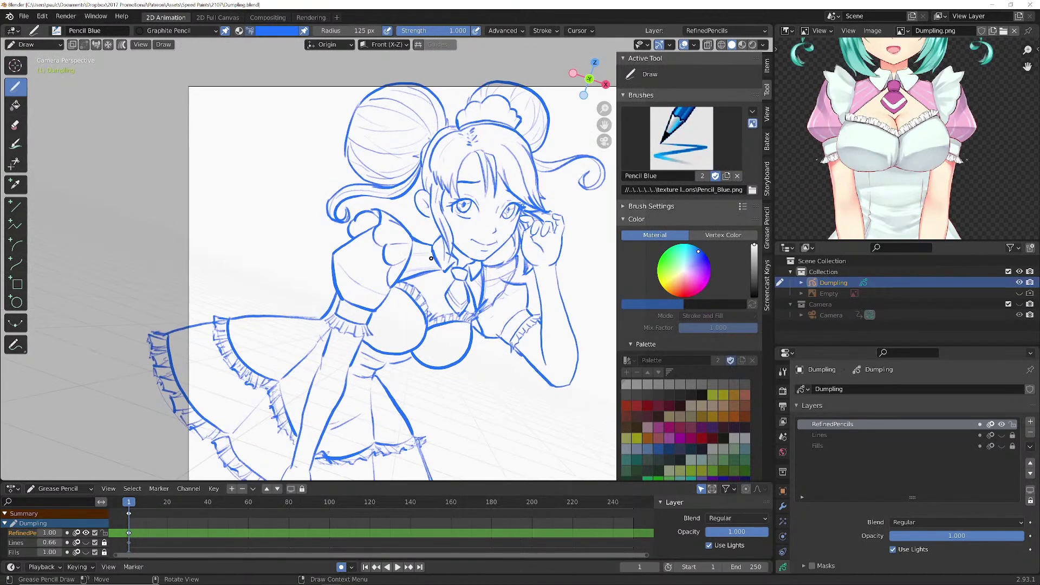
drag(426, 216, 433, 225)
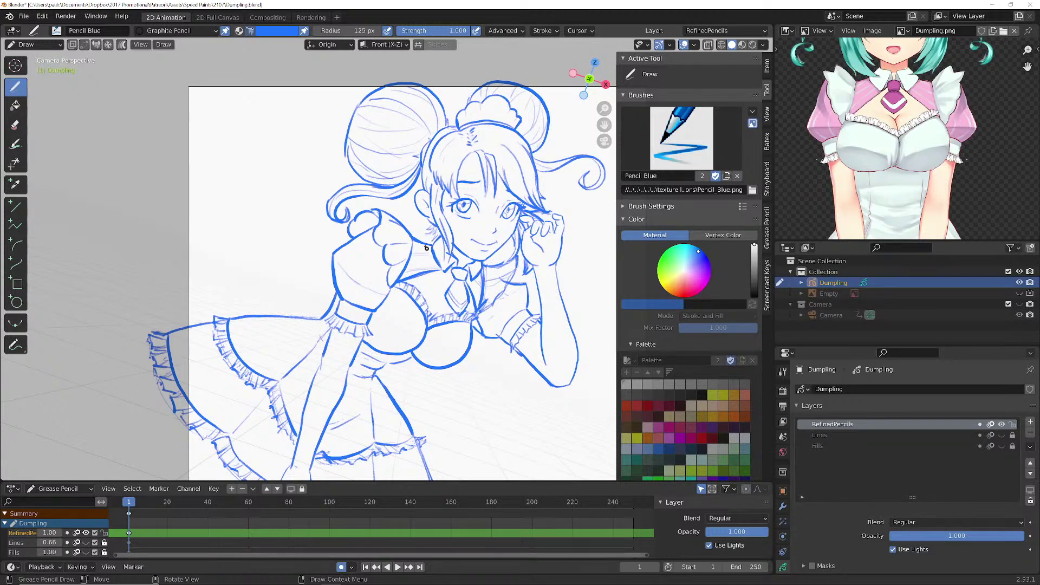
scroll(450, 289, down, 6)
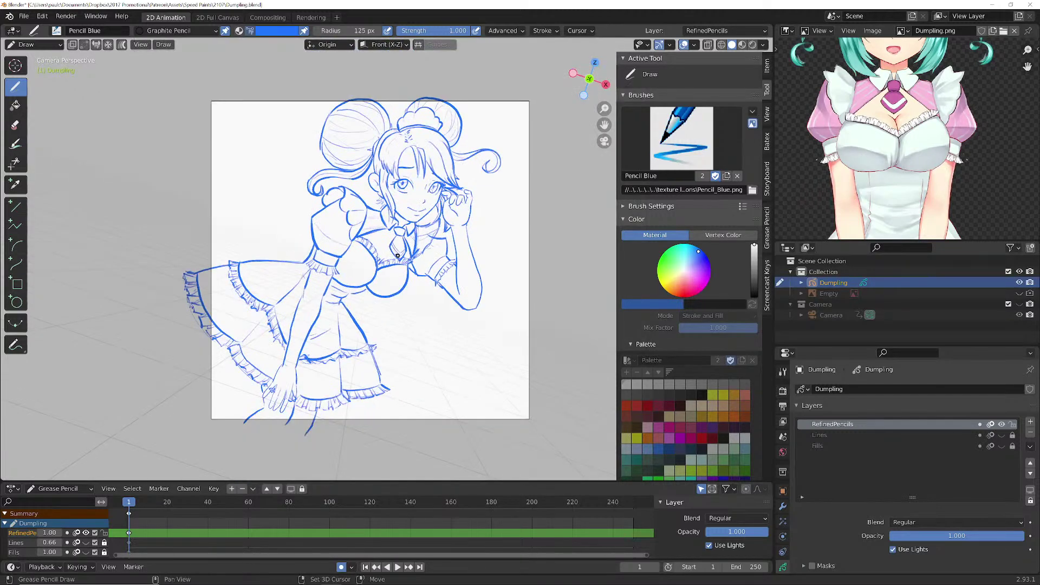
scroll(379, 261, up, 1)
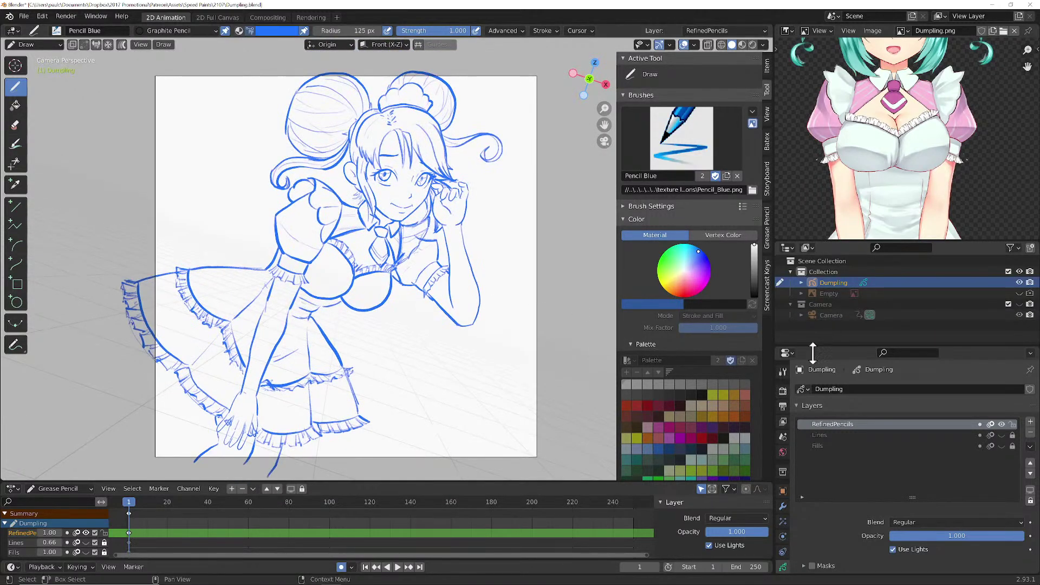
- Set the World background color to pale cyan (H 0.521, S 0.340) and preview it in Rendered shading without overlays
click(782, 453)
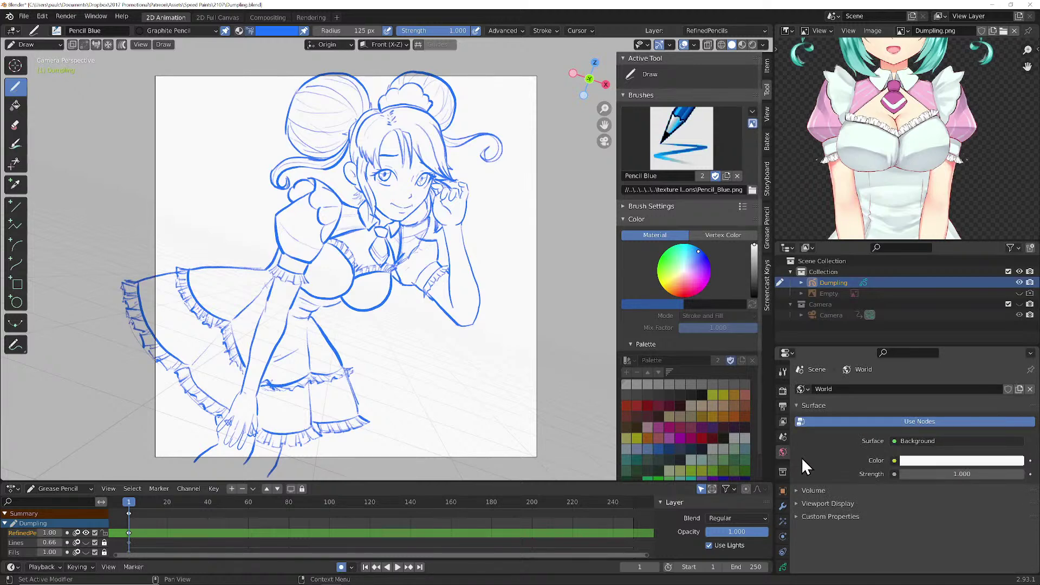
click(935, 461)
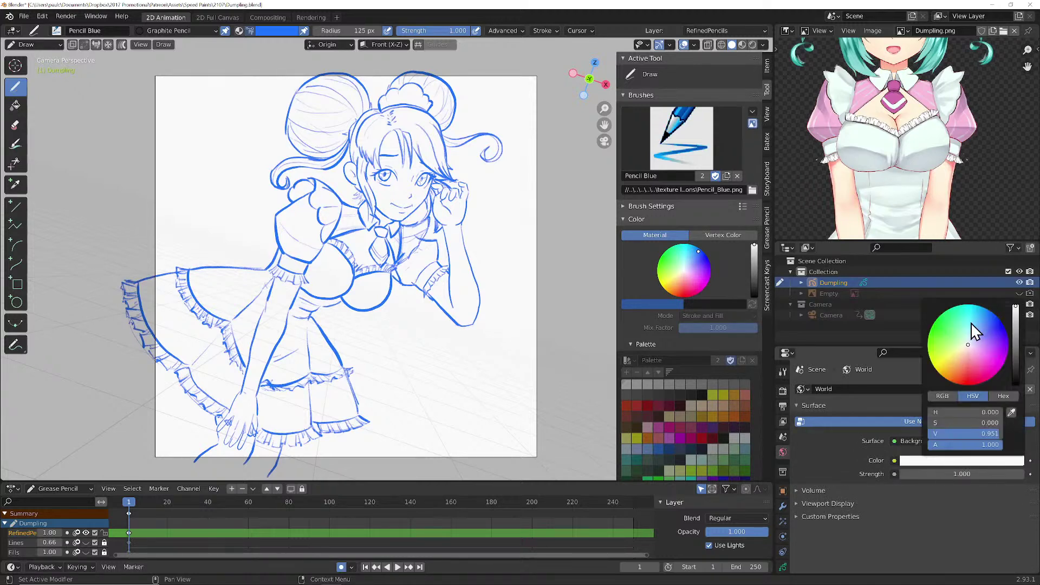
drag(969, 337, 968, 340)
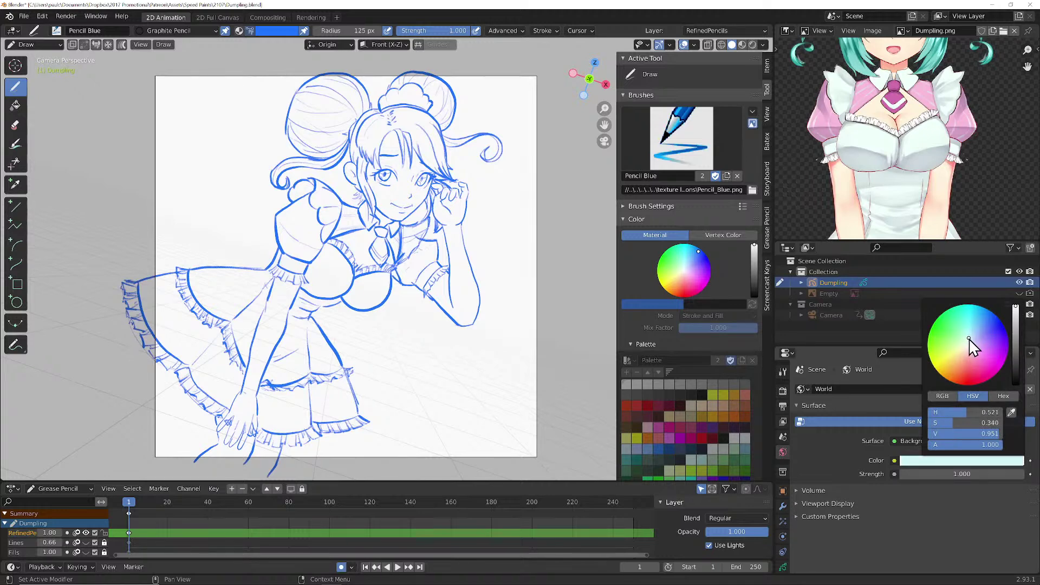
click(752, 45)
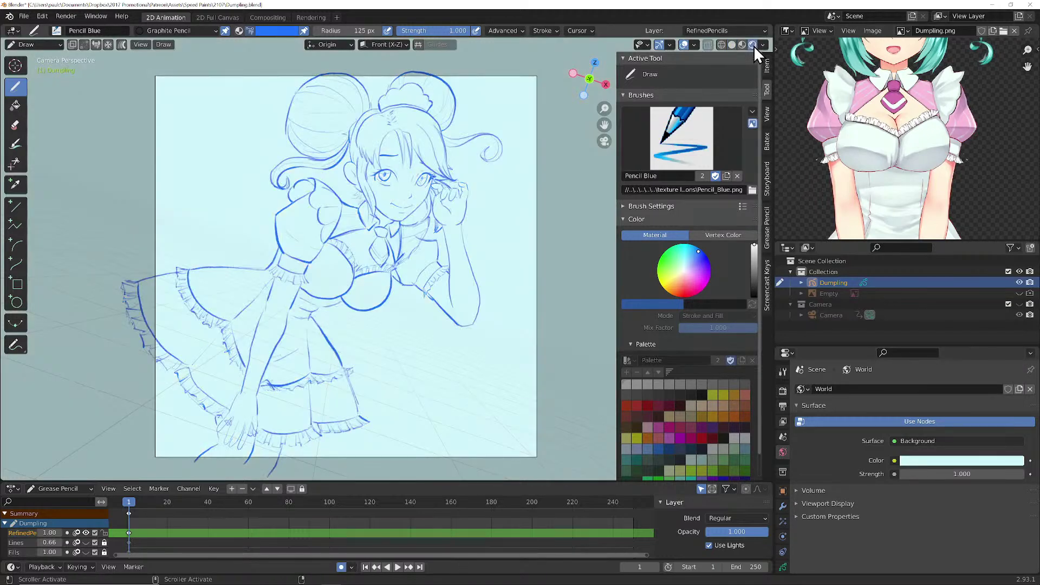
click(682, 45)
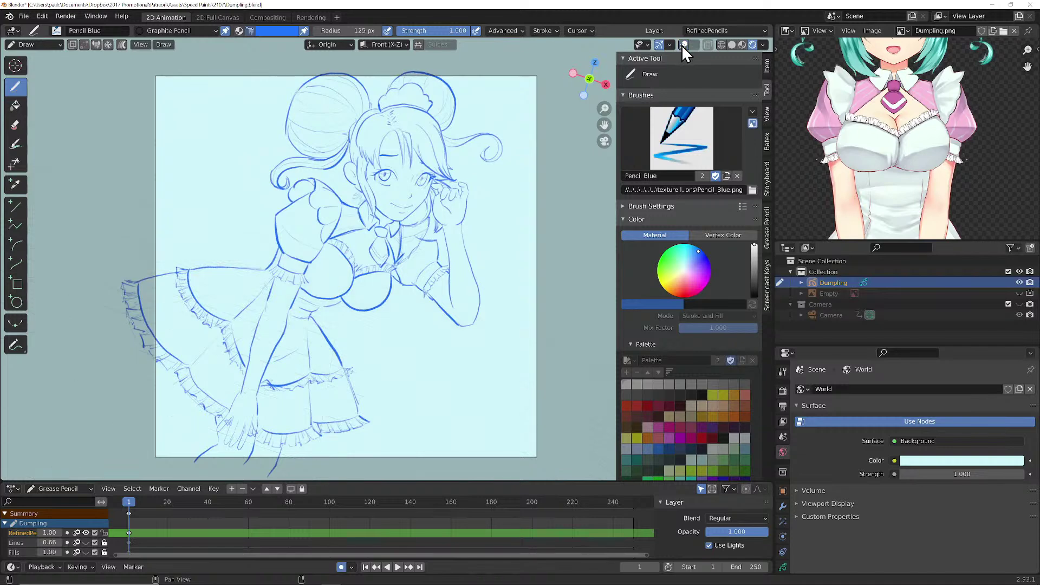
- Shift the World background color to a slightly greener pale cyan and frame the character's head and chest in the reference image
click(953, 461)
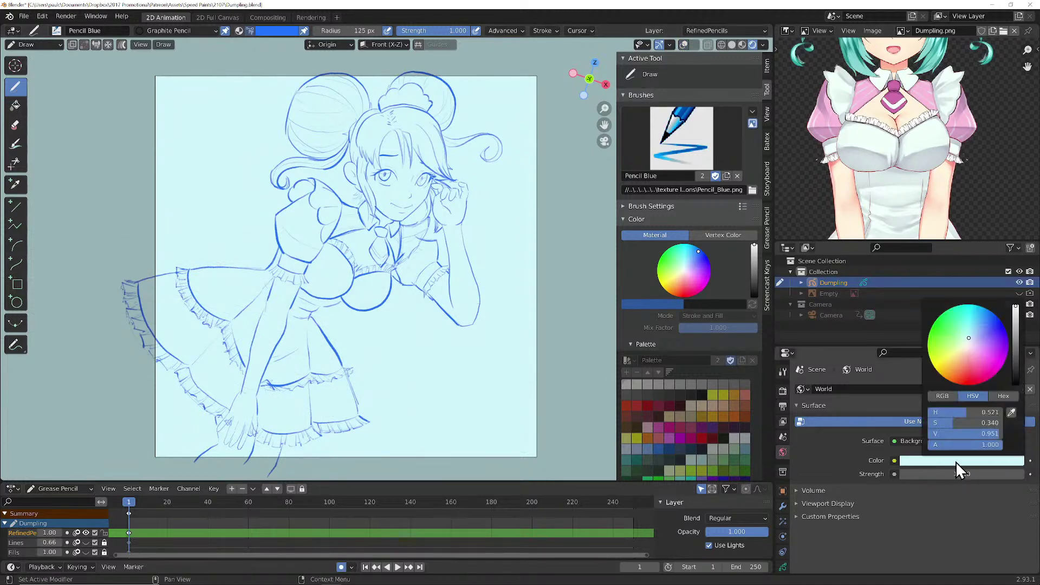
drag(970, 337, 968, 335)
drag(968, 335, 967, 337)
middle_drag(872, 131, 860, 171)
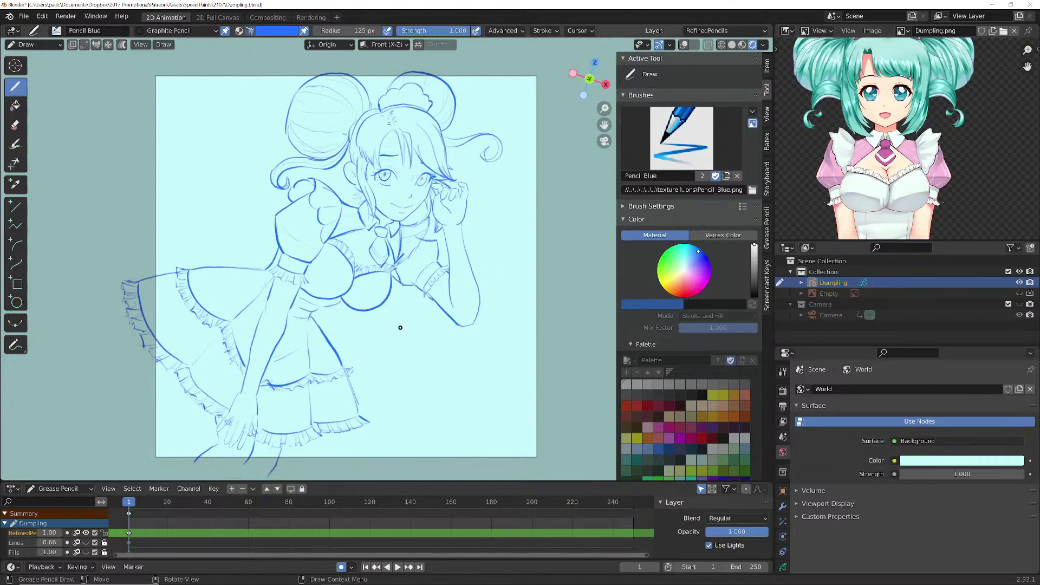
- Save the file and render the sketch against the cyan World background
key(ctrl+s)
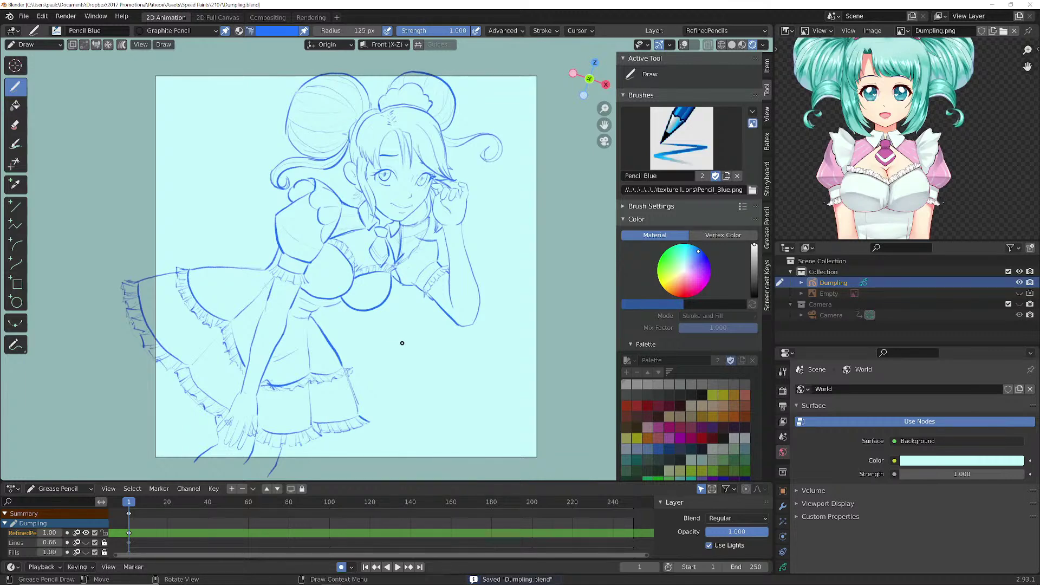
key(F12)
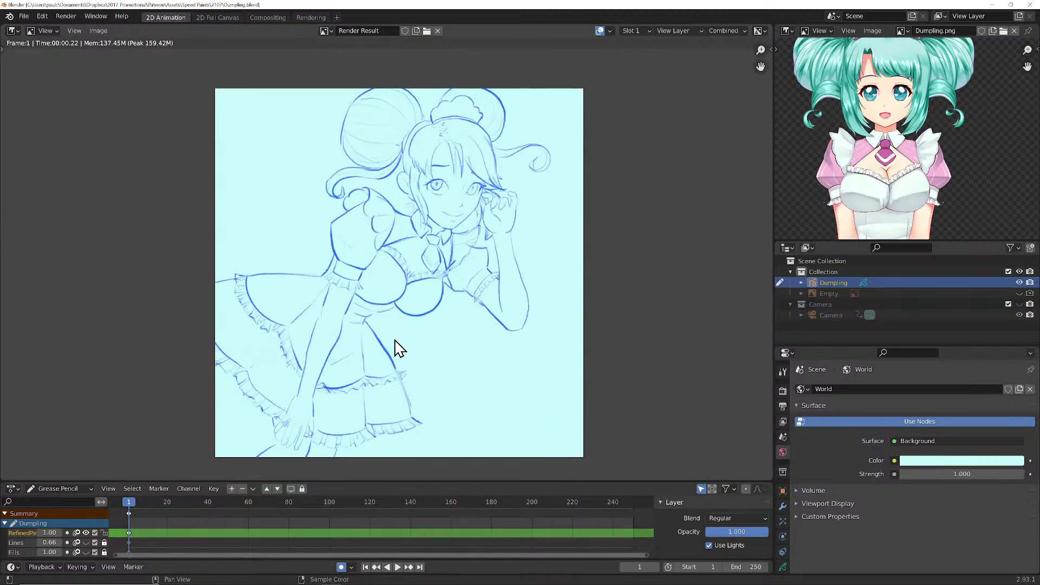
scroll(395, 347, down, 1)
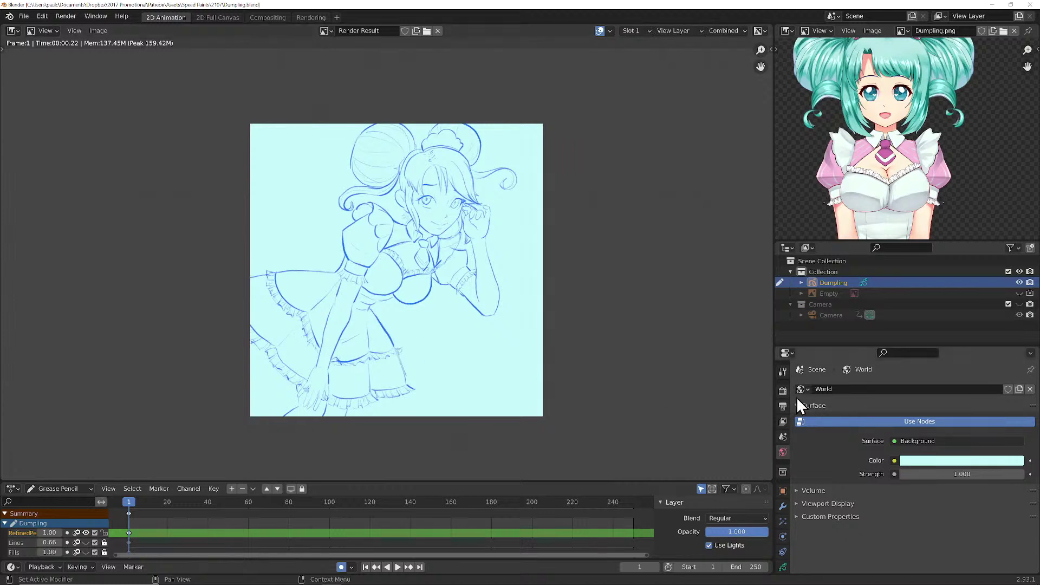
- Set the output resolution percentage to 200% and render the sketch again
click(783, 391)
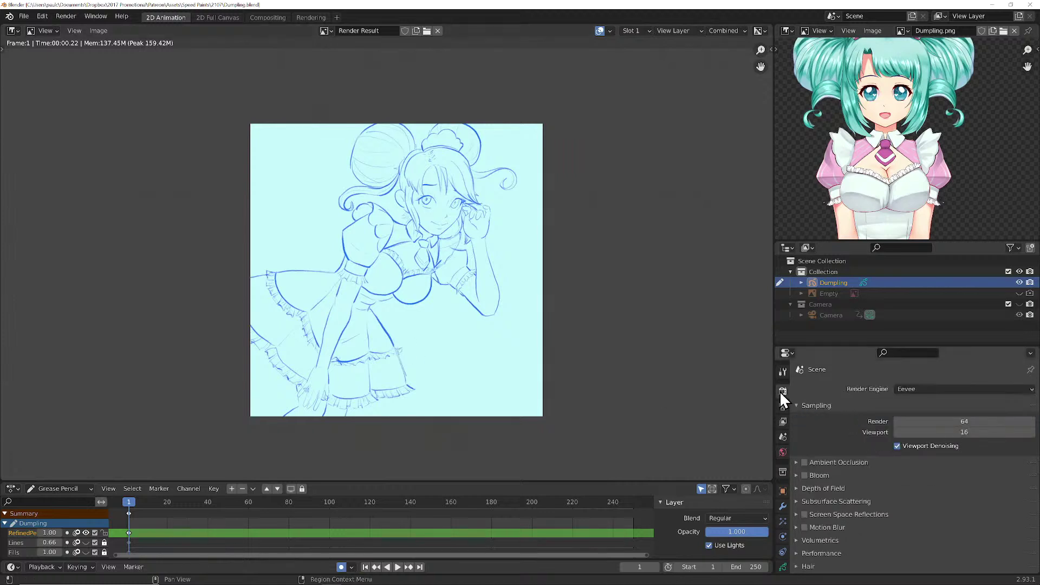
click(783, 420)
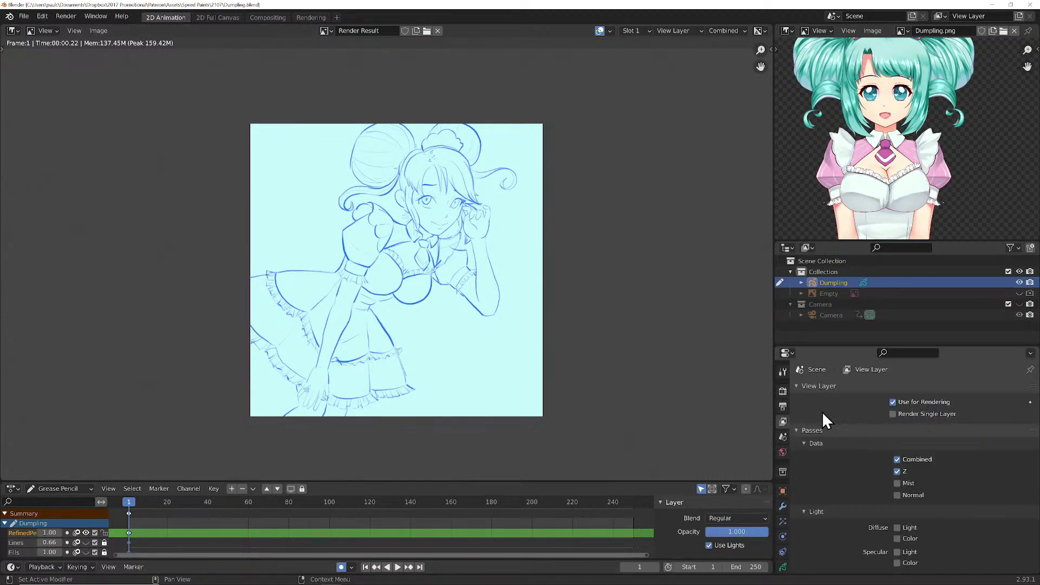
click(783, 407)
click(959, 426)
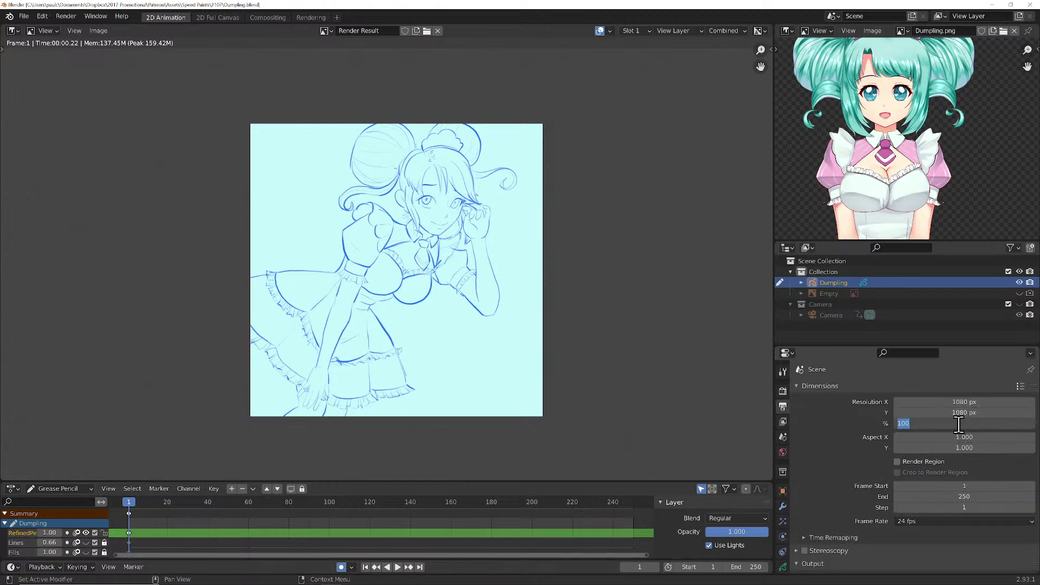
text(200)
key(Return)
key(F12)
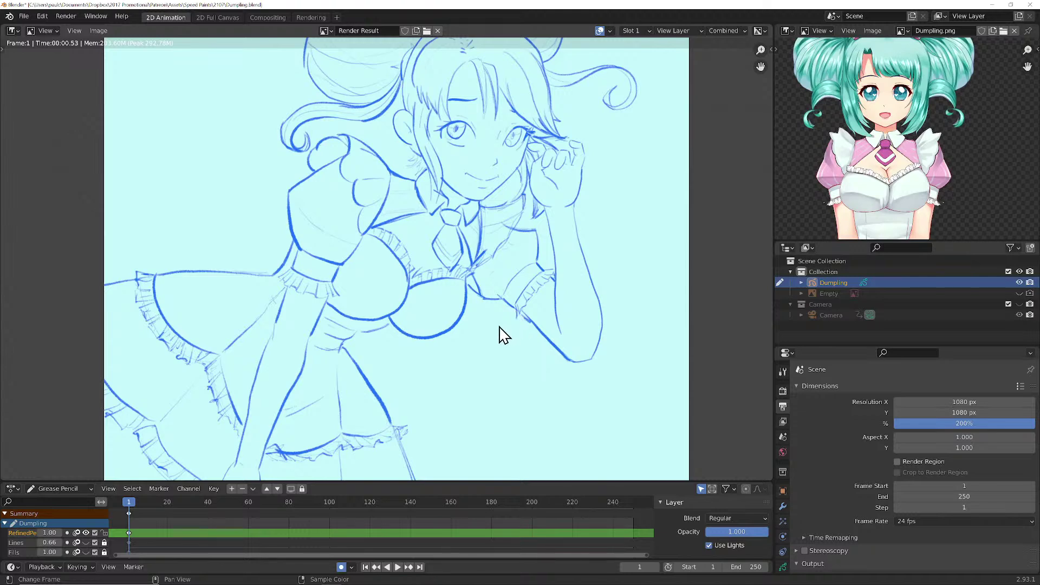
- Examine the enlarged render of the sketch alongside the head and chest of the reference image
scroll(499, 326, down, 1)
scroll(496, 325, up, 1)
middle_drag(481, 300, 468, 327)
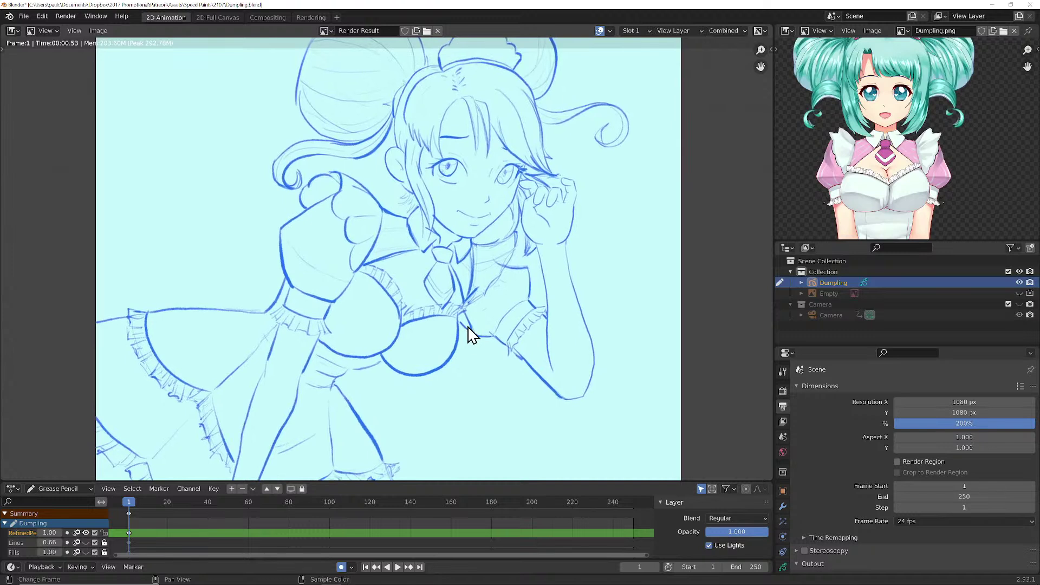
middle_drag(877, 199, 903, 228)
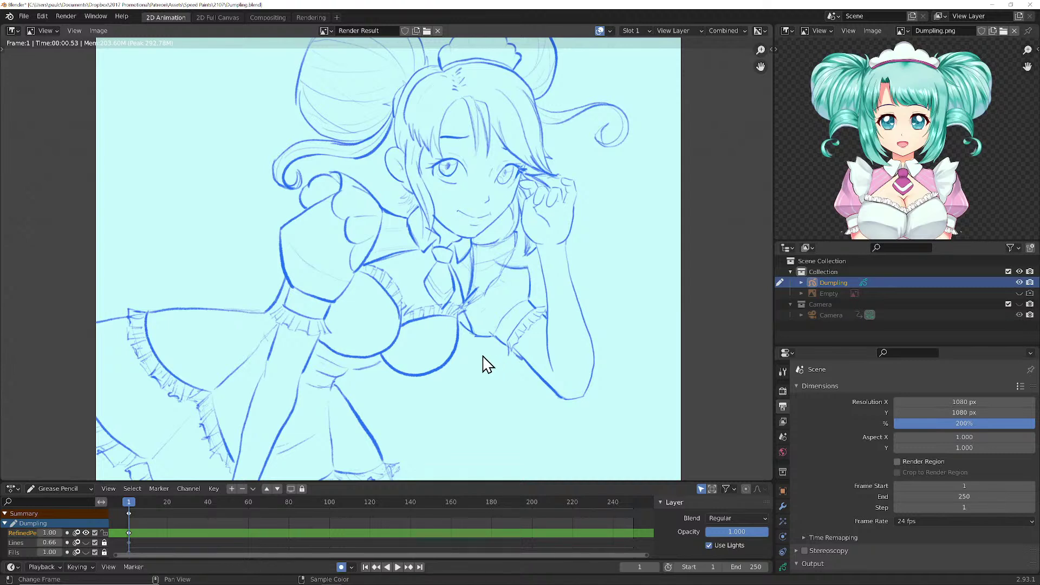
scroll(485, 363, down, 1)
middle_drag(471, 363, 489, 350)
scroll(489, 347, up, 1)
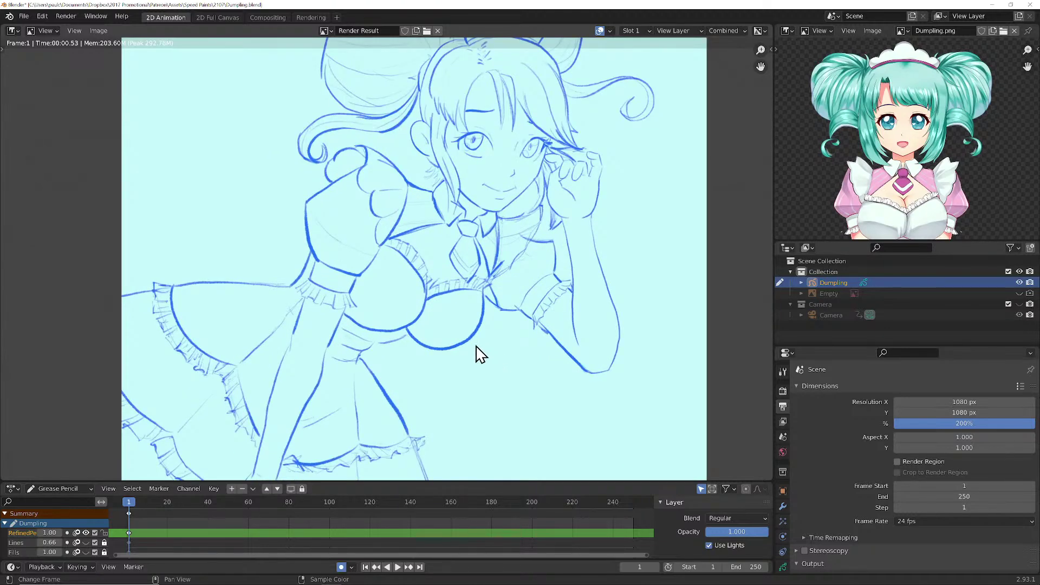
- Save the render as DD_Pencils.png in the DD folder, and save the blend file after returning to the drawing view
click(97, 30)
click(129, 108)
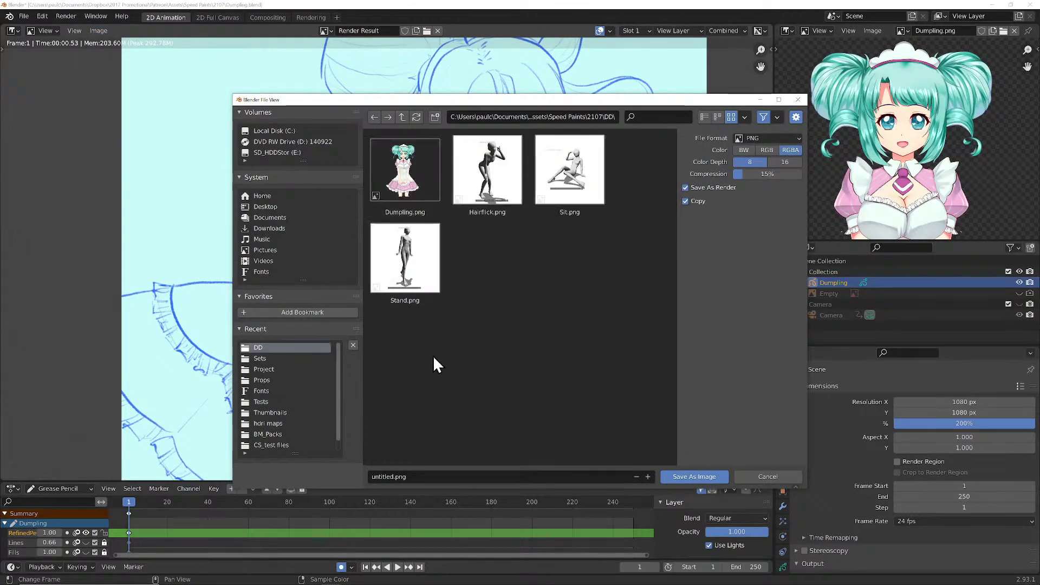
click(395, 477)
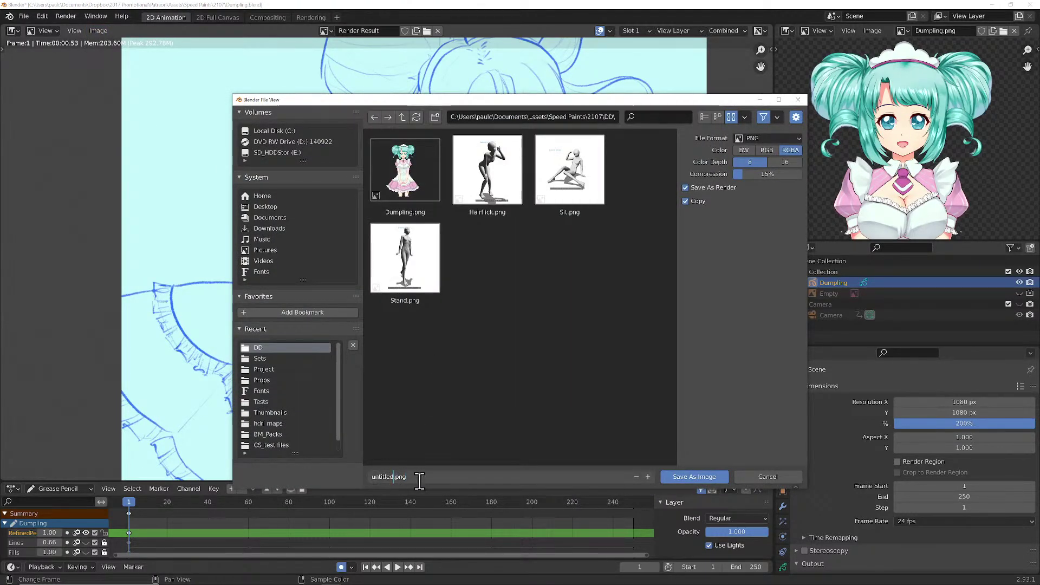
key(BackSpace)
text(DD_Penc)
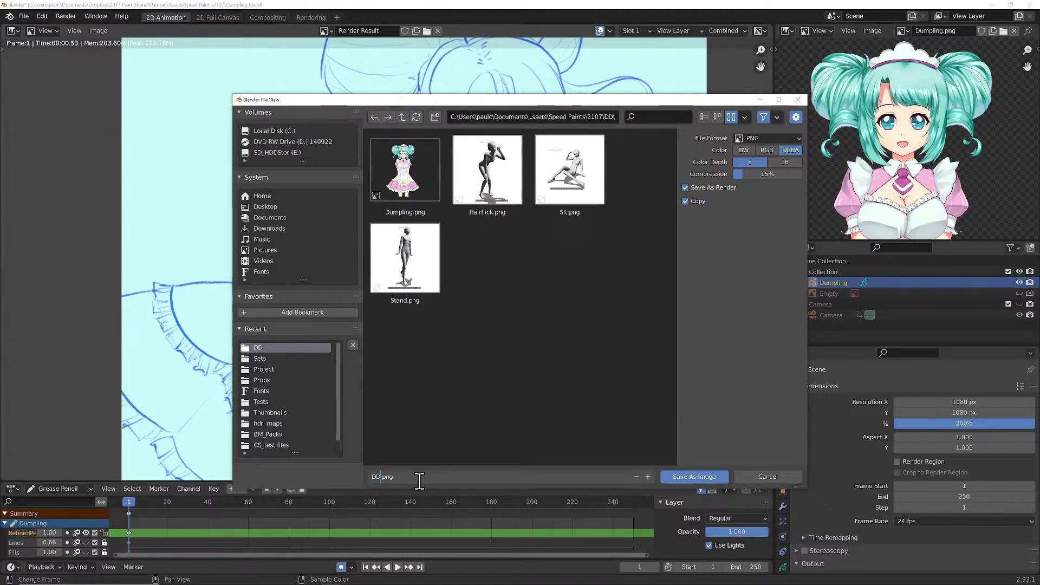
text(ils)
key(Return)
key(Return)
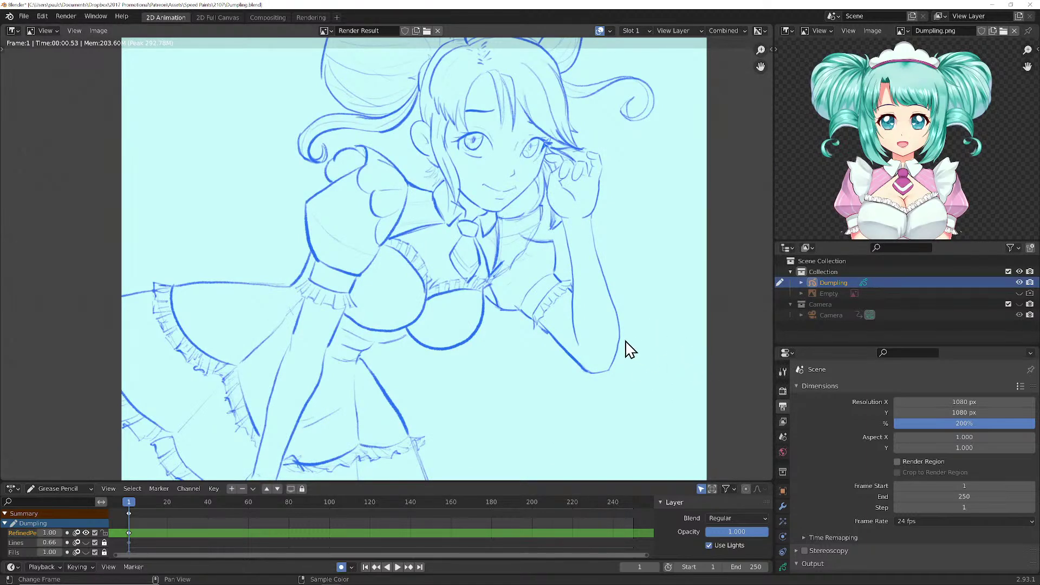
key(Escape)
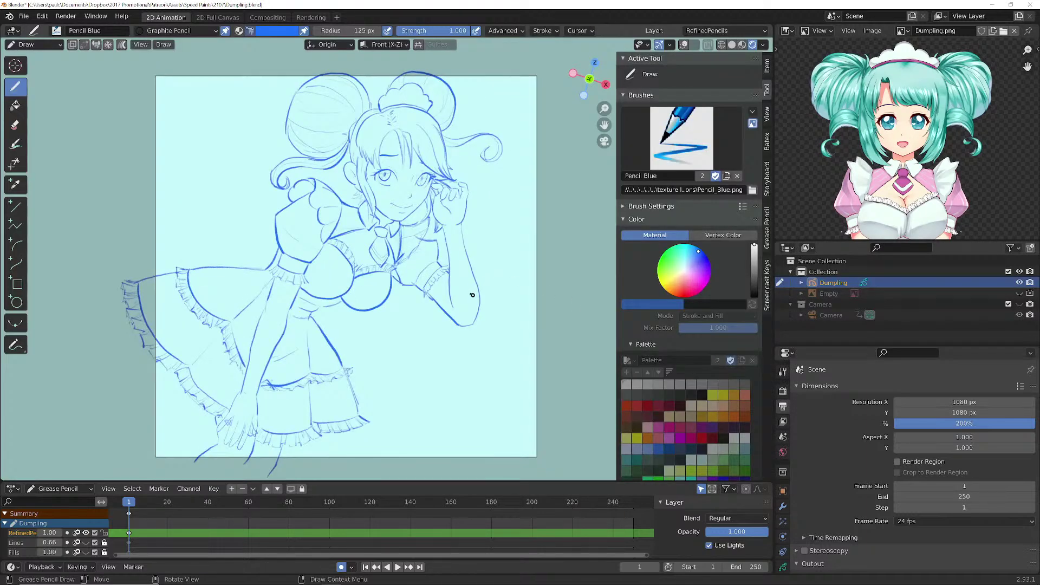
key(ctrl+s)
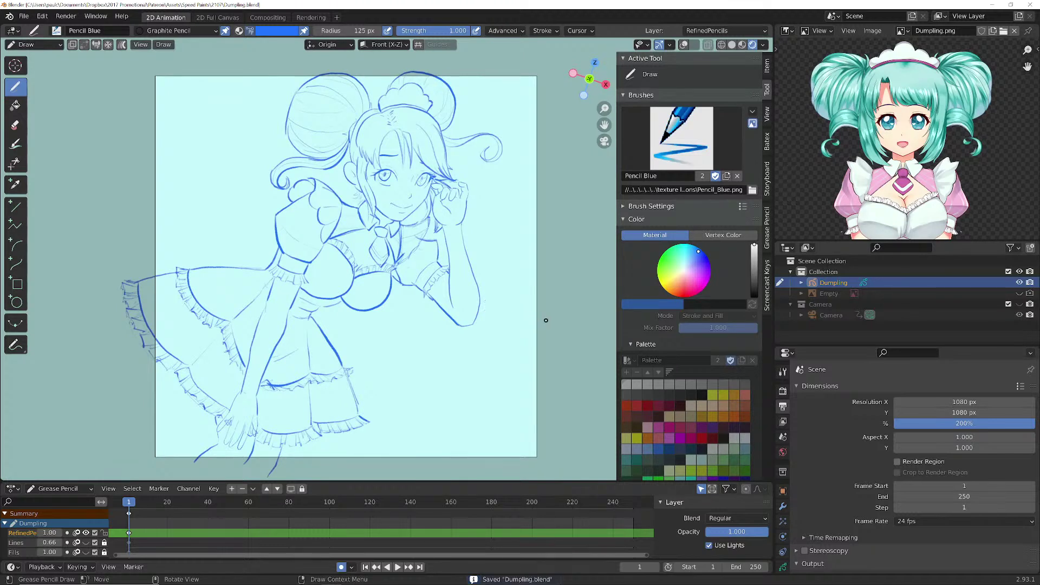